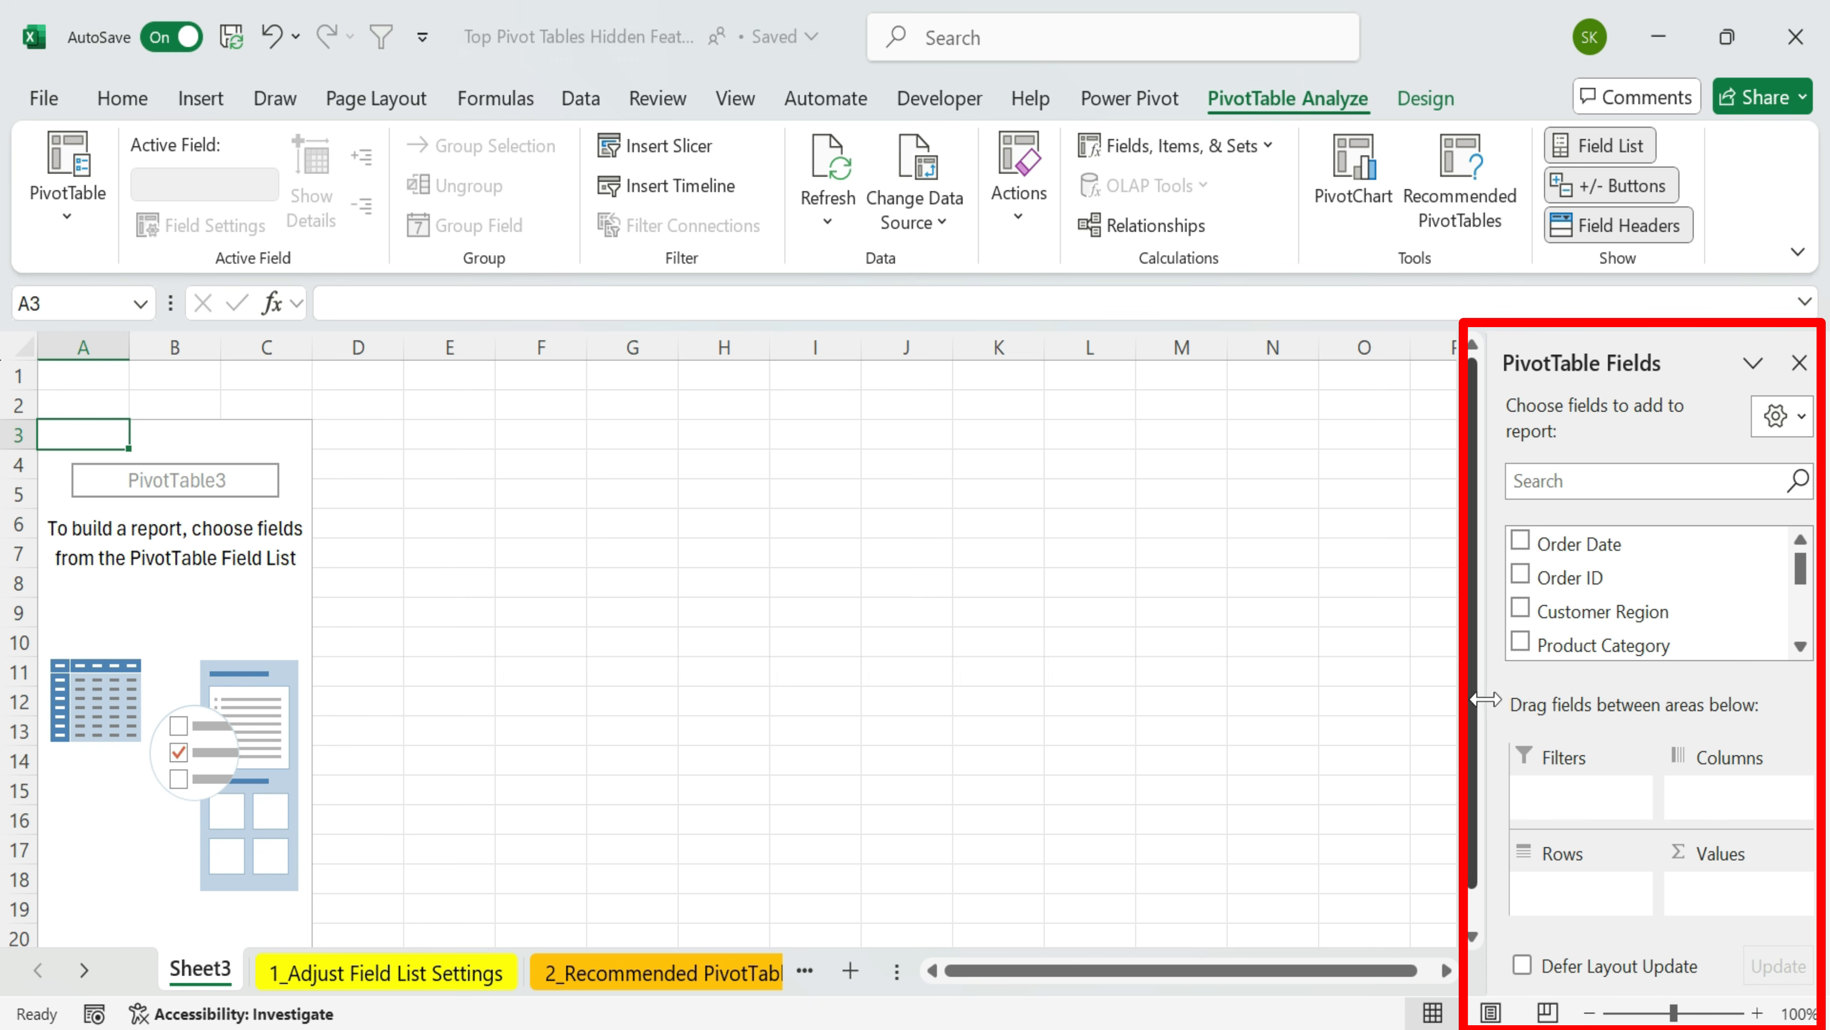
- Widen the PivotTable Fields pane and set its layout to Fields Section and Areas Section Side-By-Side
drag(1479, 699, 1333, 701)
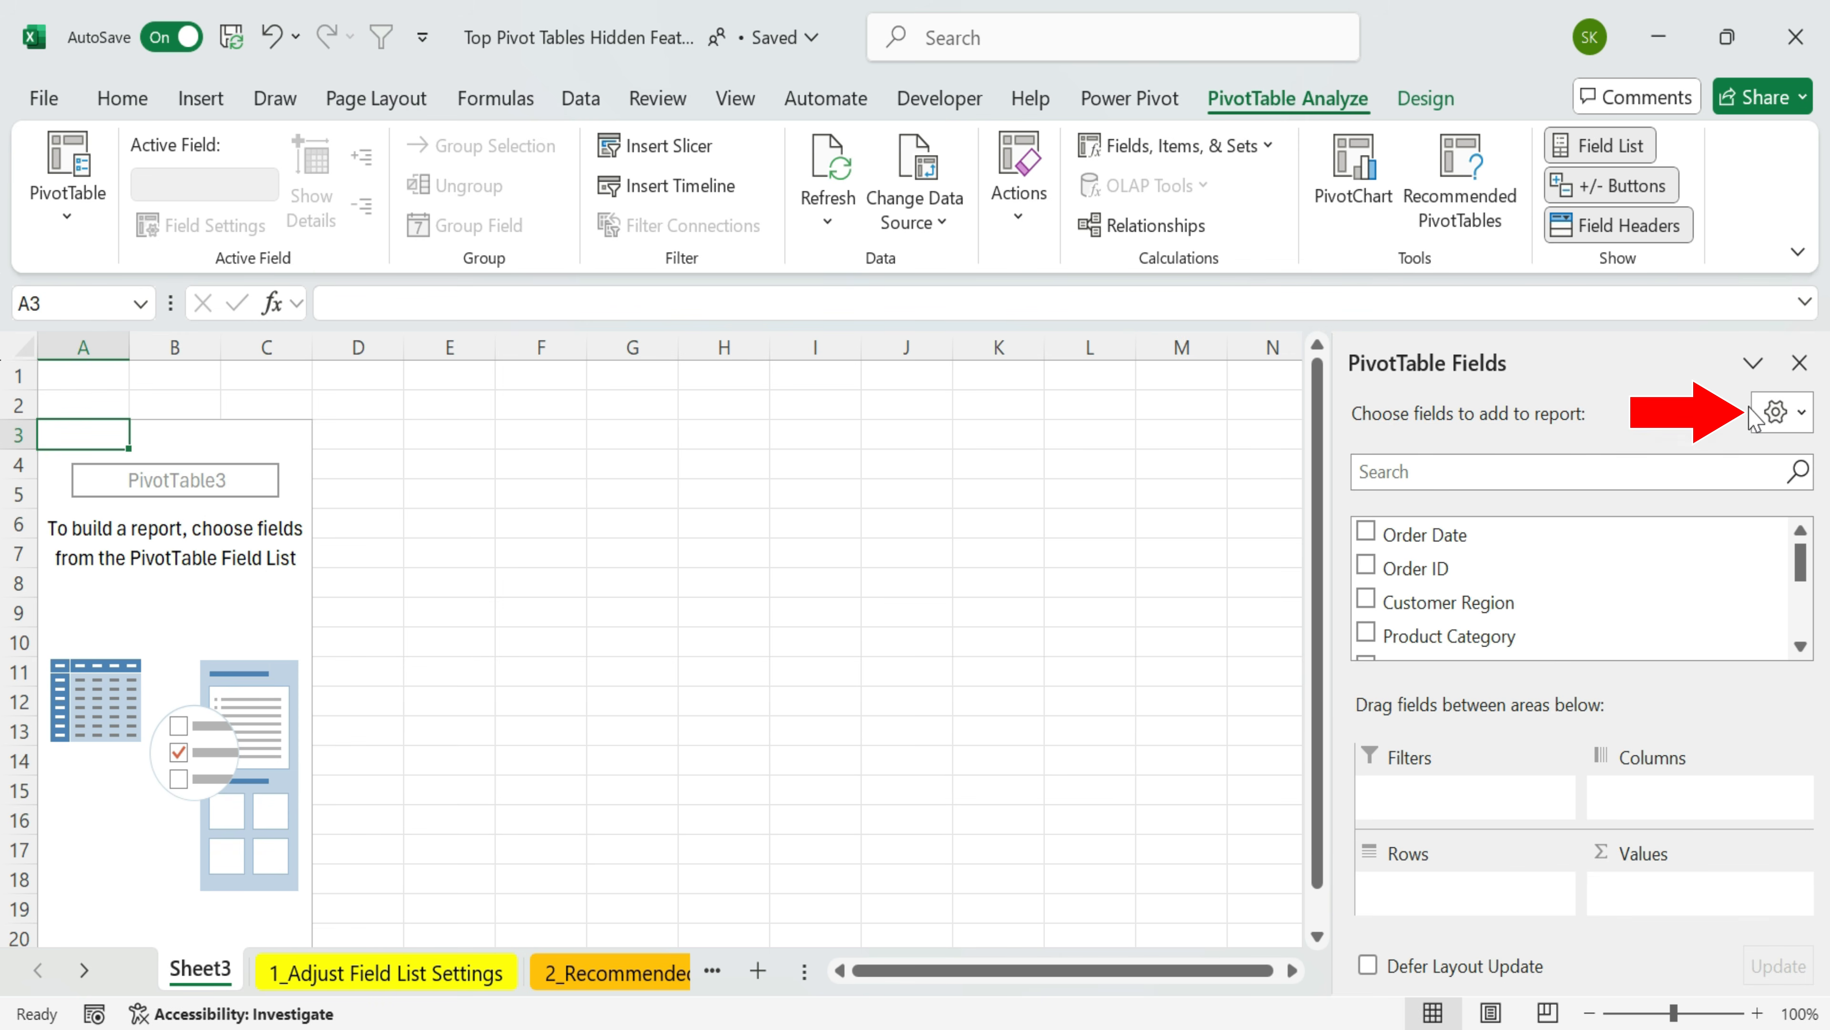
click(1772, 414)
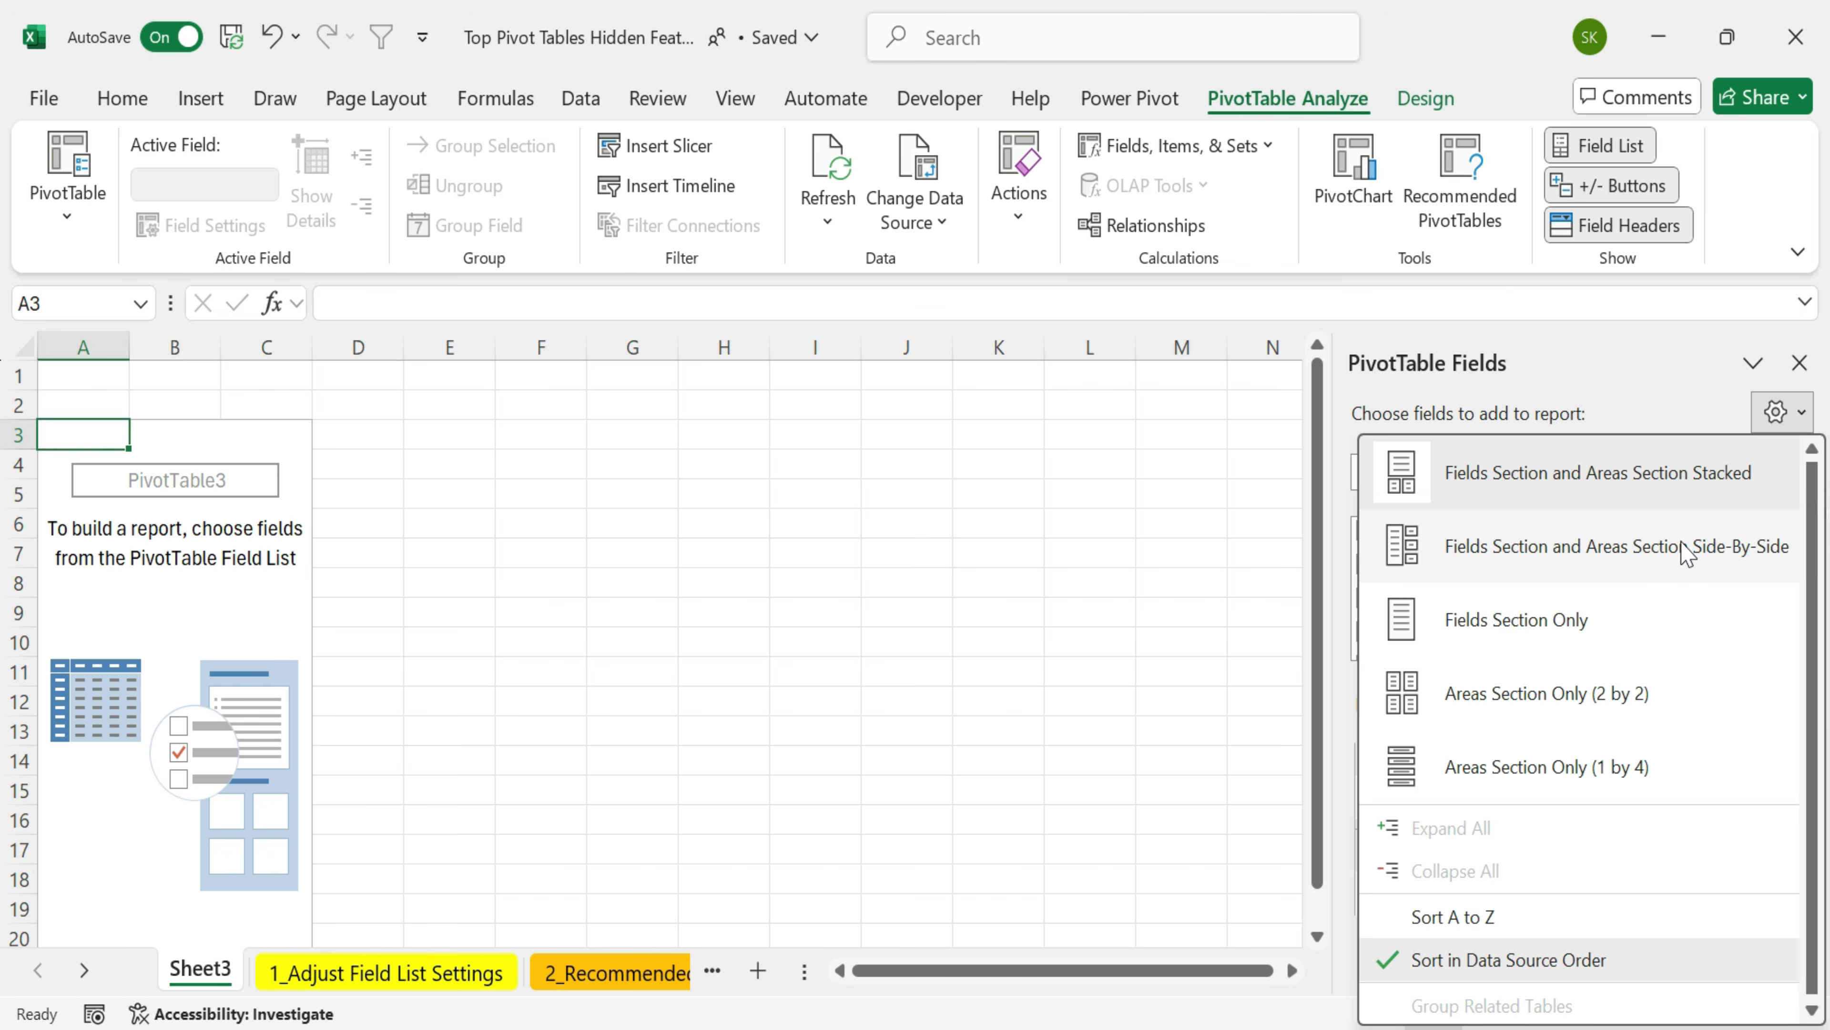
click(1683, 557)
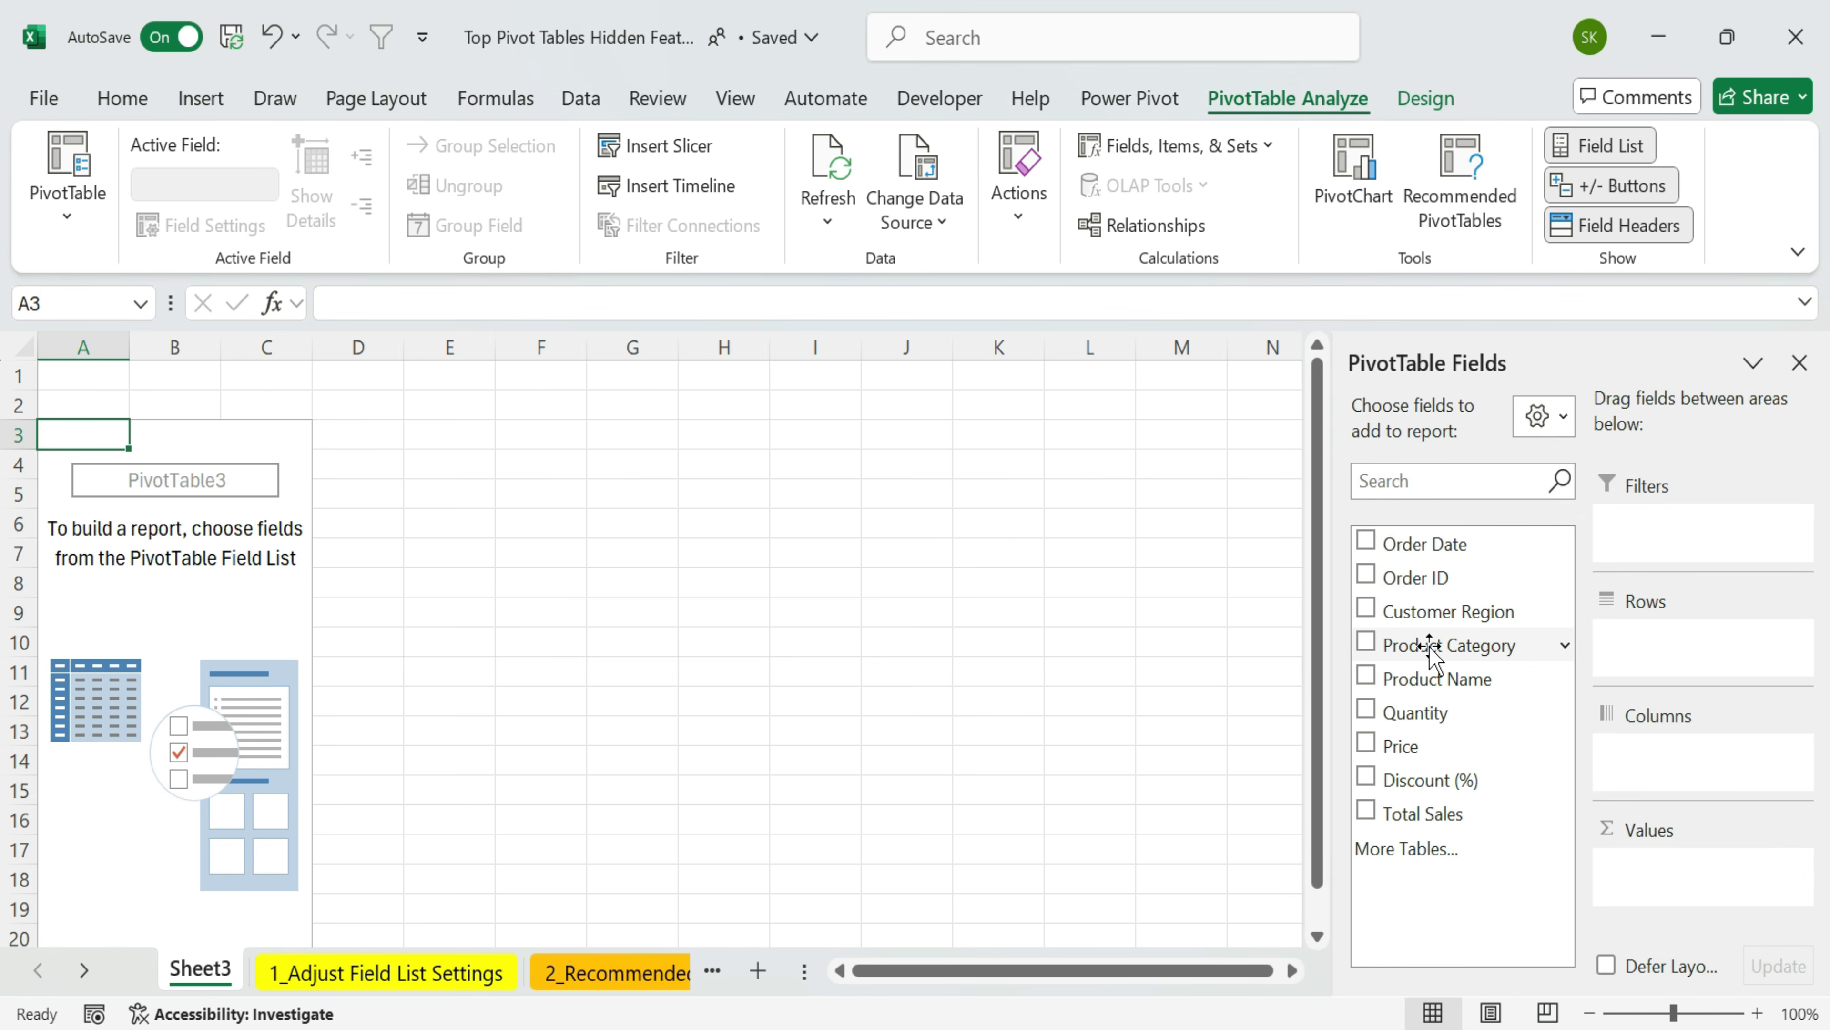
- Build the PivotTable with Product Category in rows, Customer Region in columns and Total Sales in values
drag(1430, 649, 1614, 652)
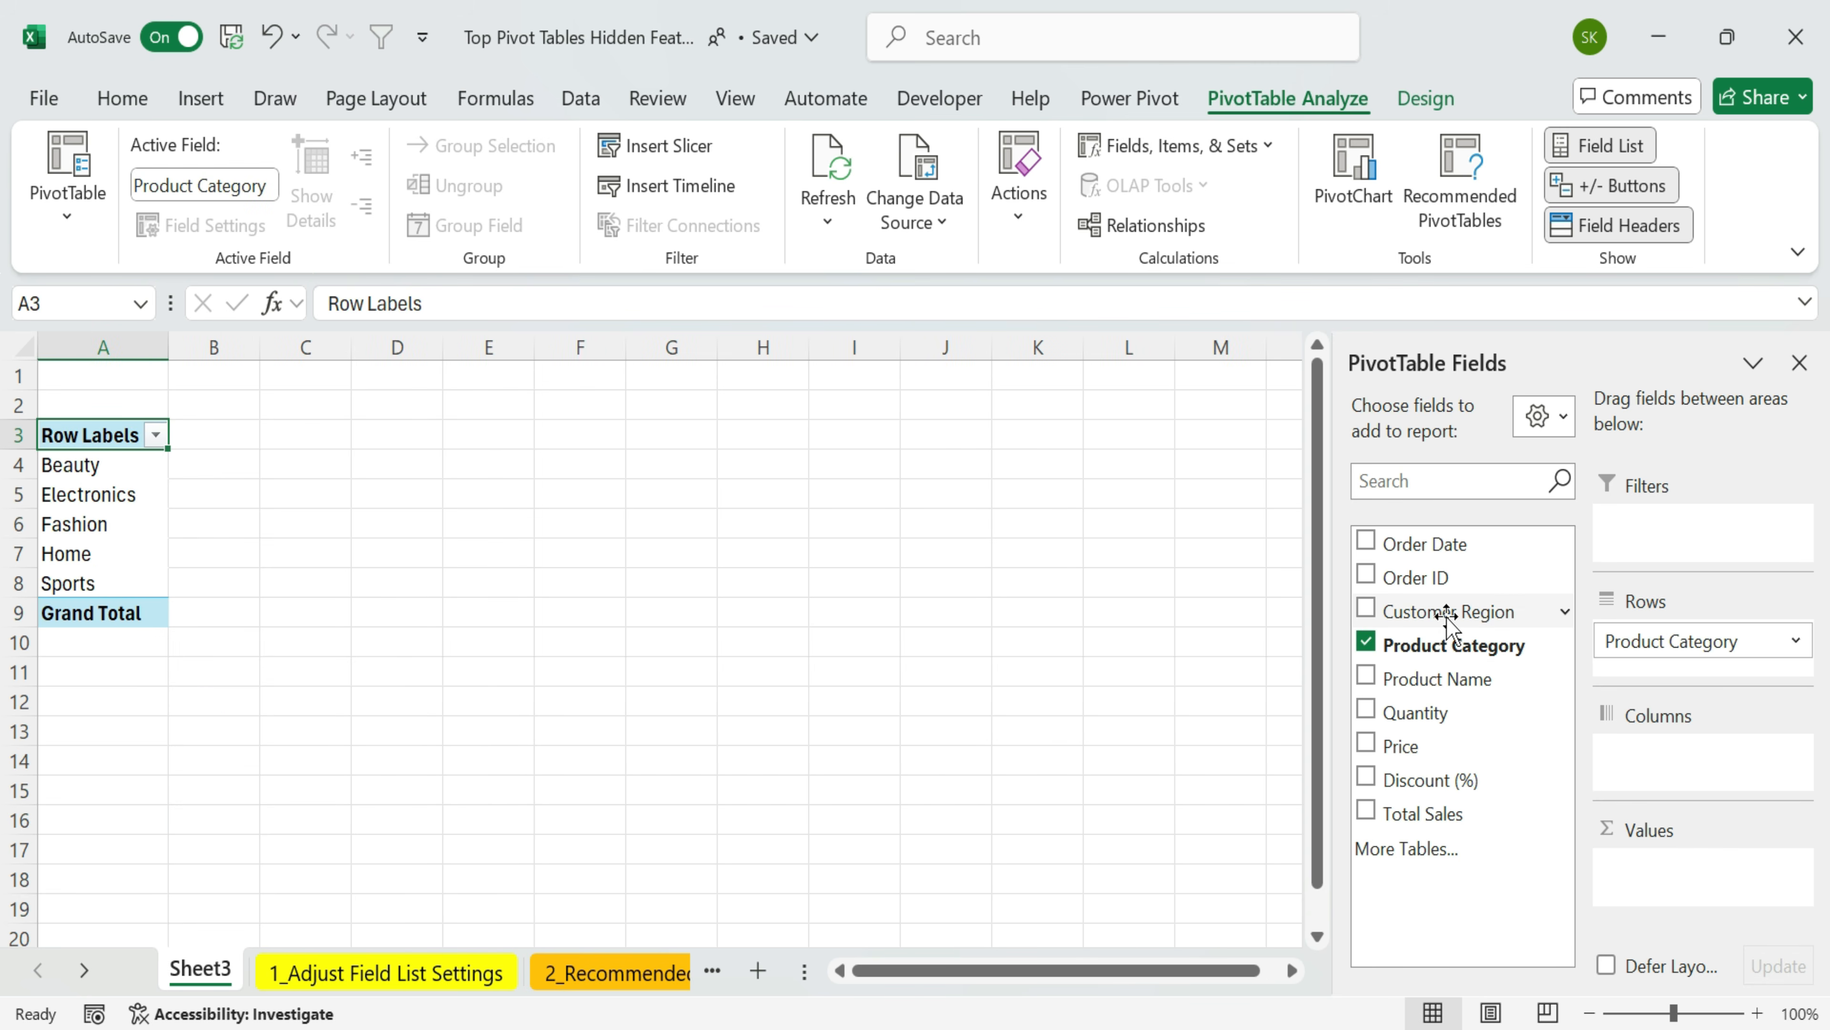
drag(1439, 613, 1704, 771)
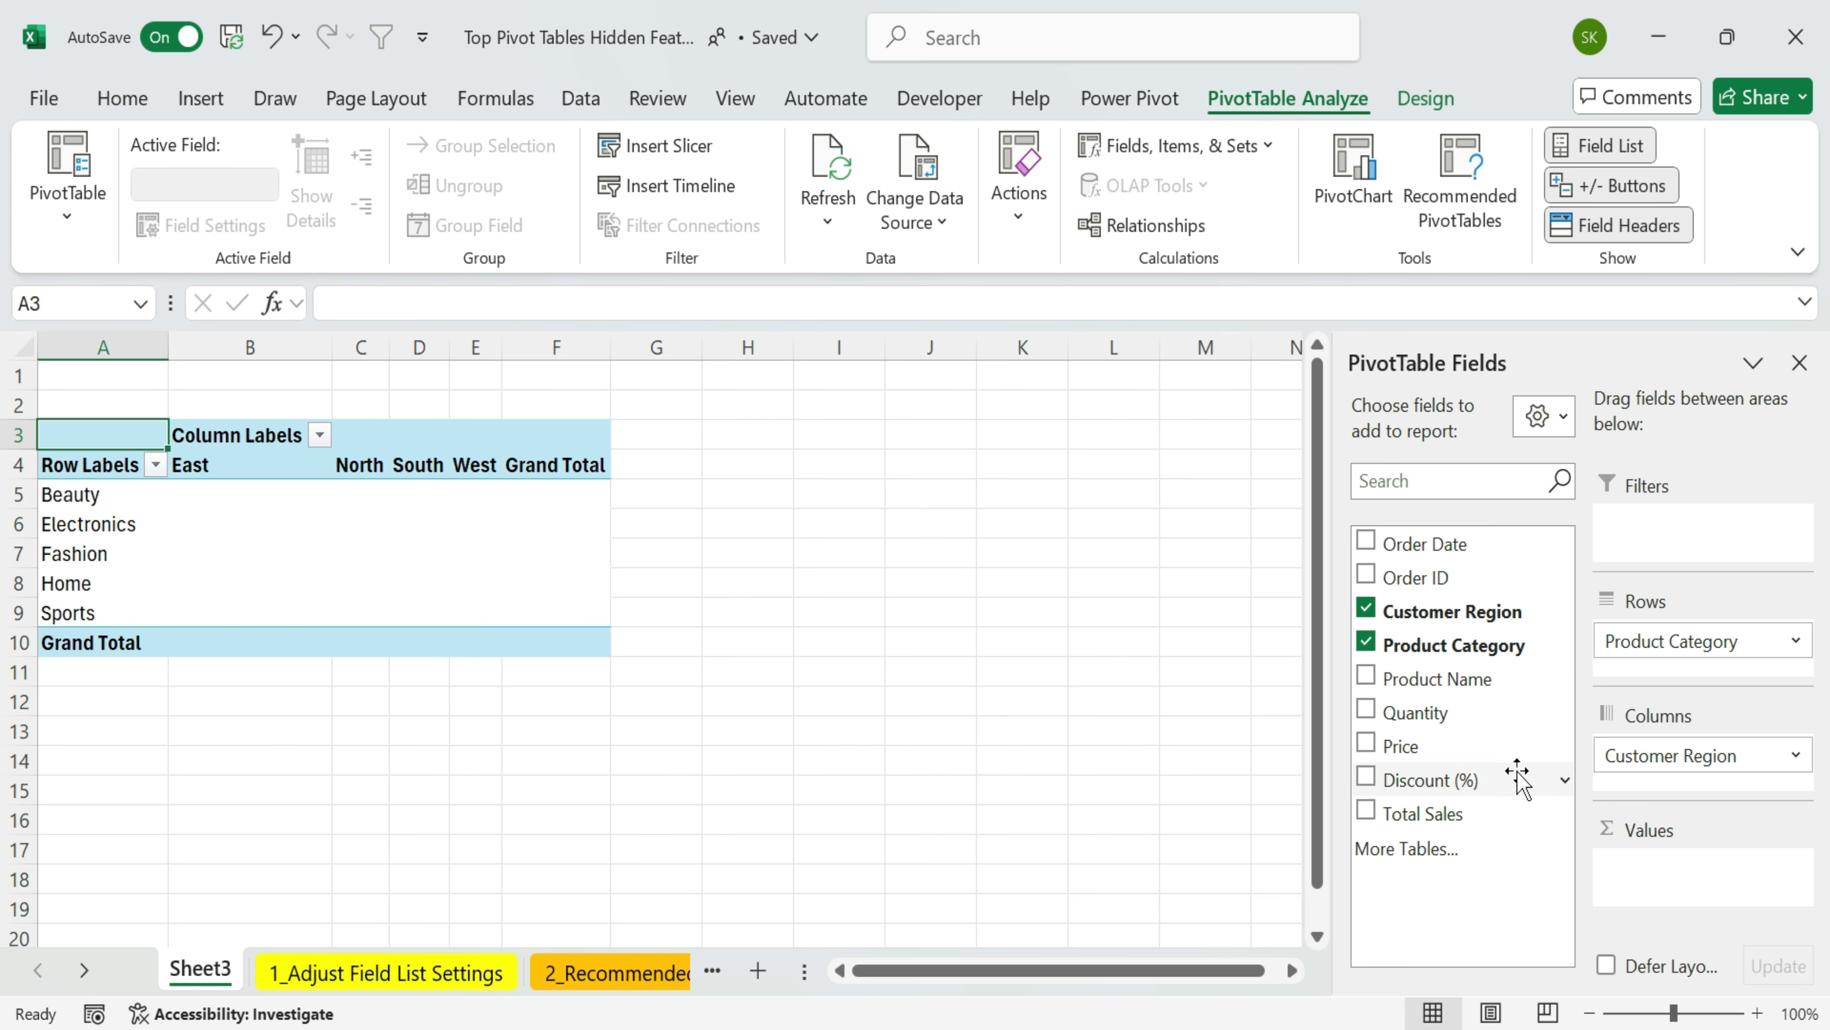
drag(1409, 813, 1711, 885)
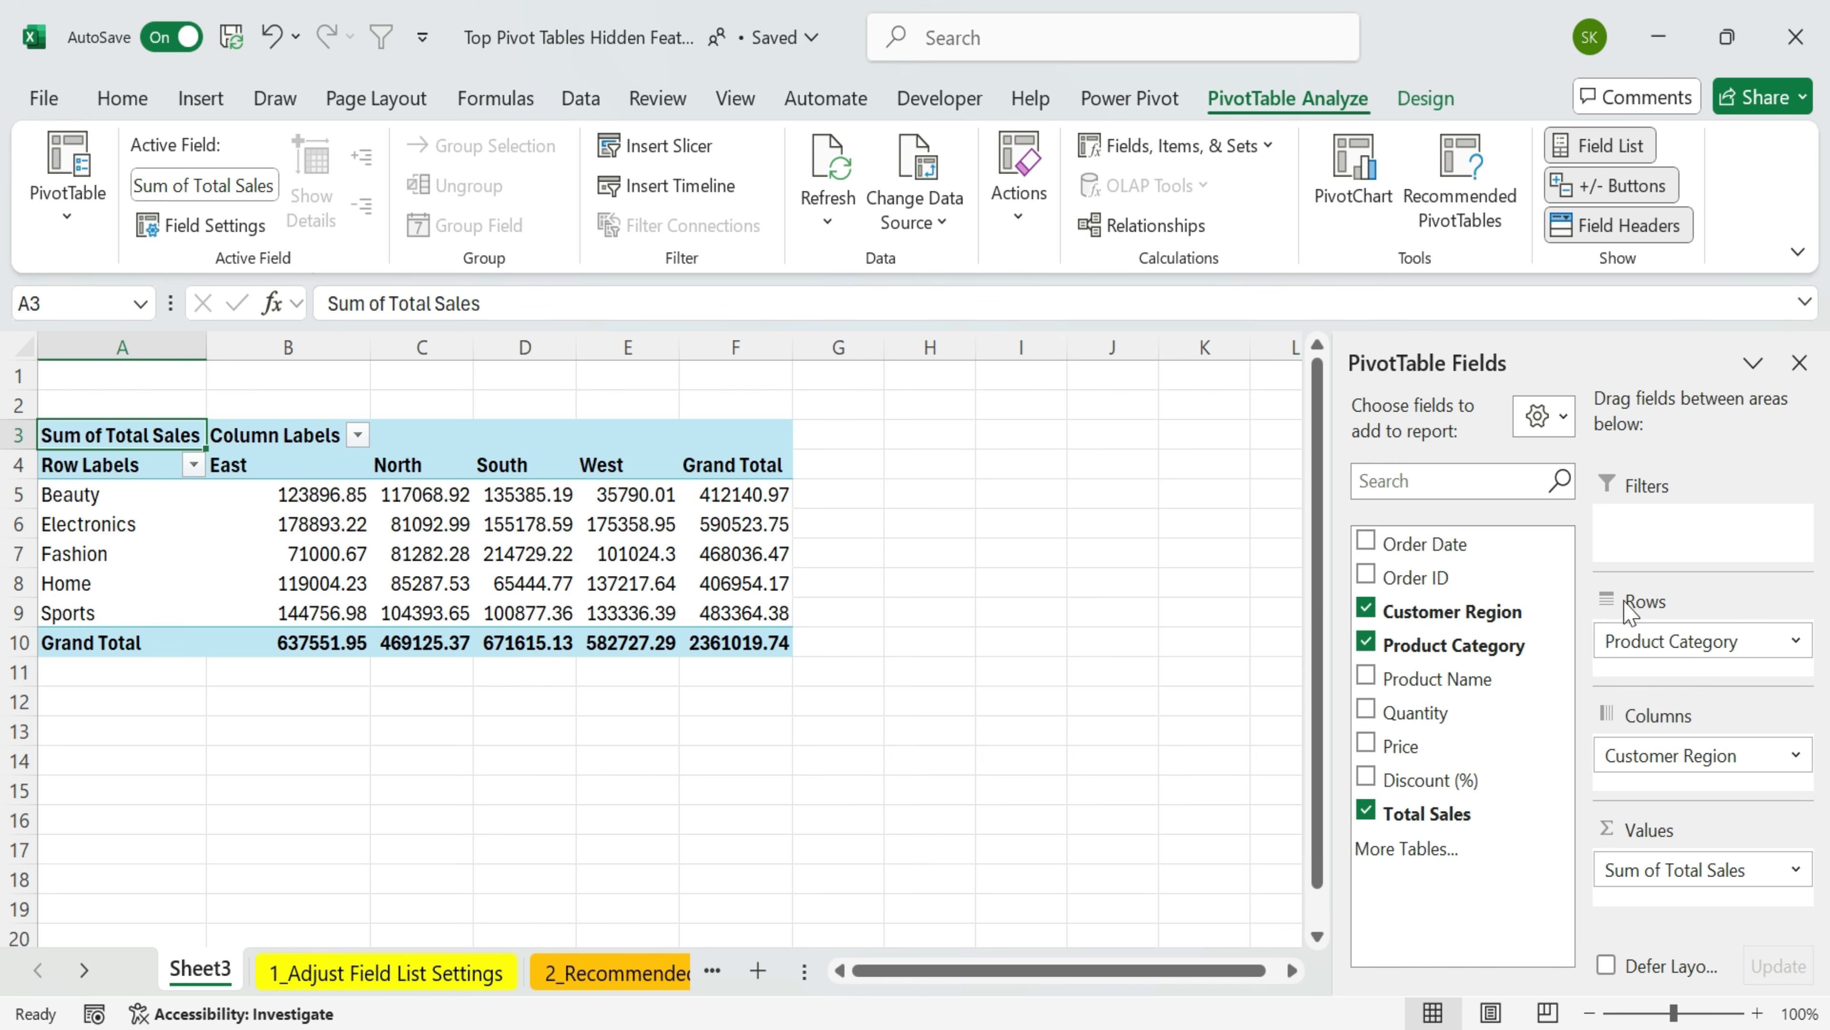
- Sort the PivotTable field list A to Z and return it to data source order
click(1539, 415)
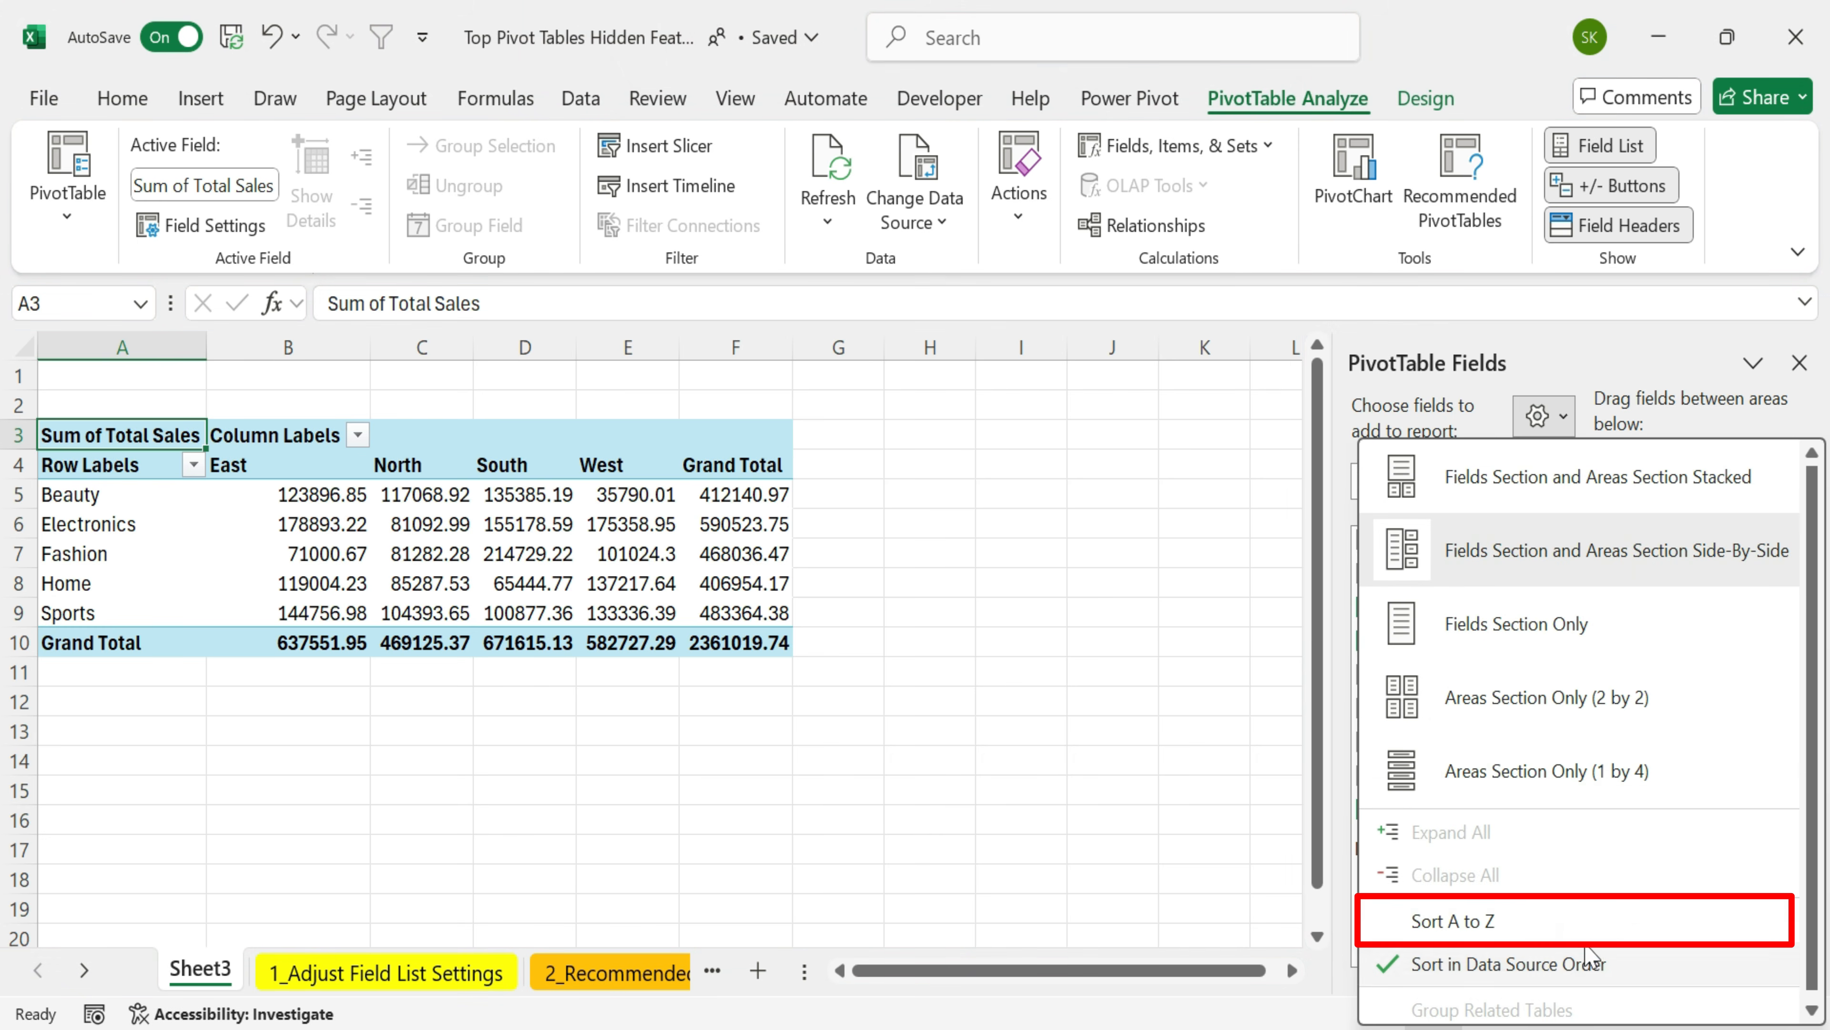
click(1465, 922)
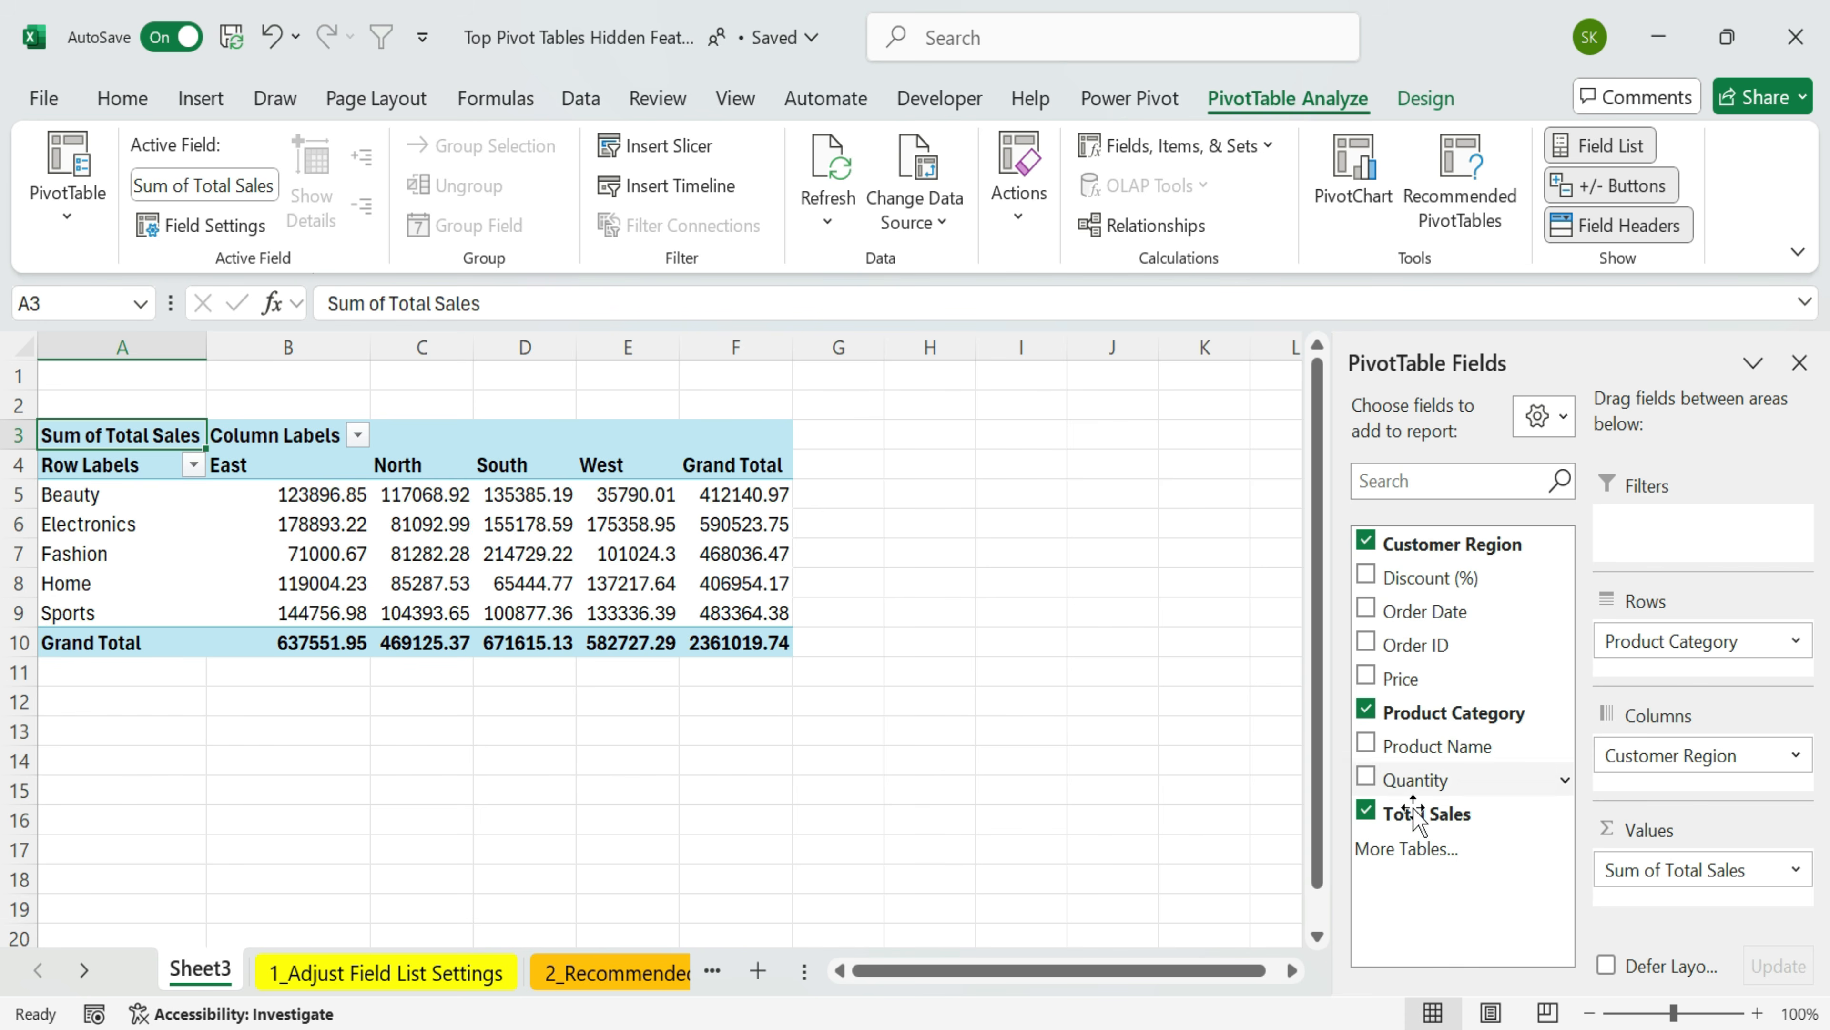
click(1534, 410)
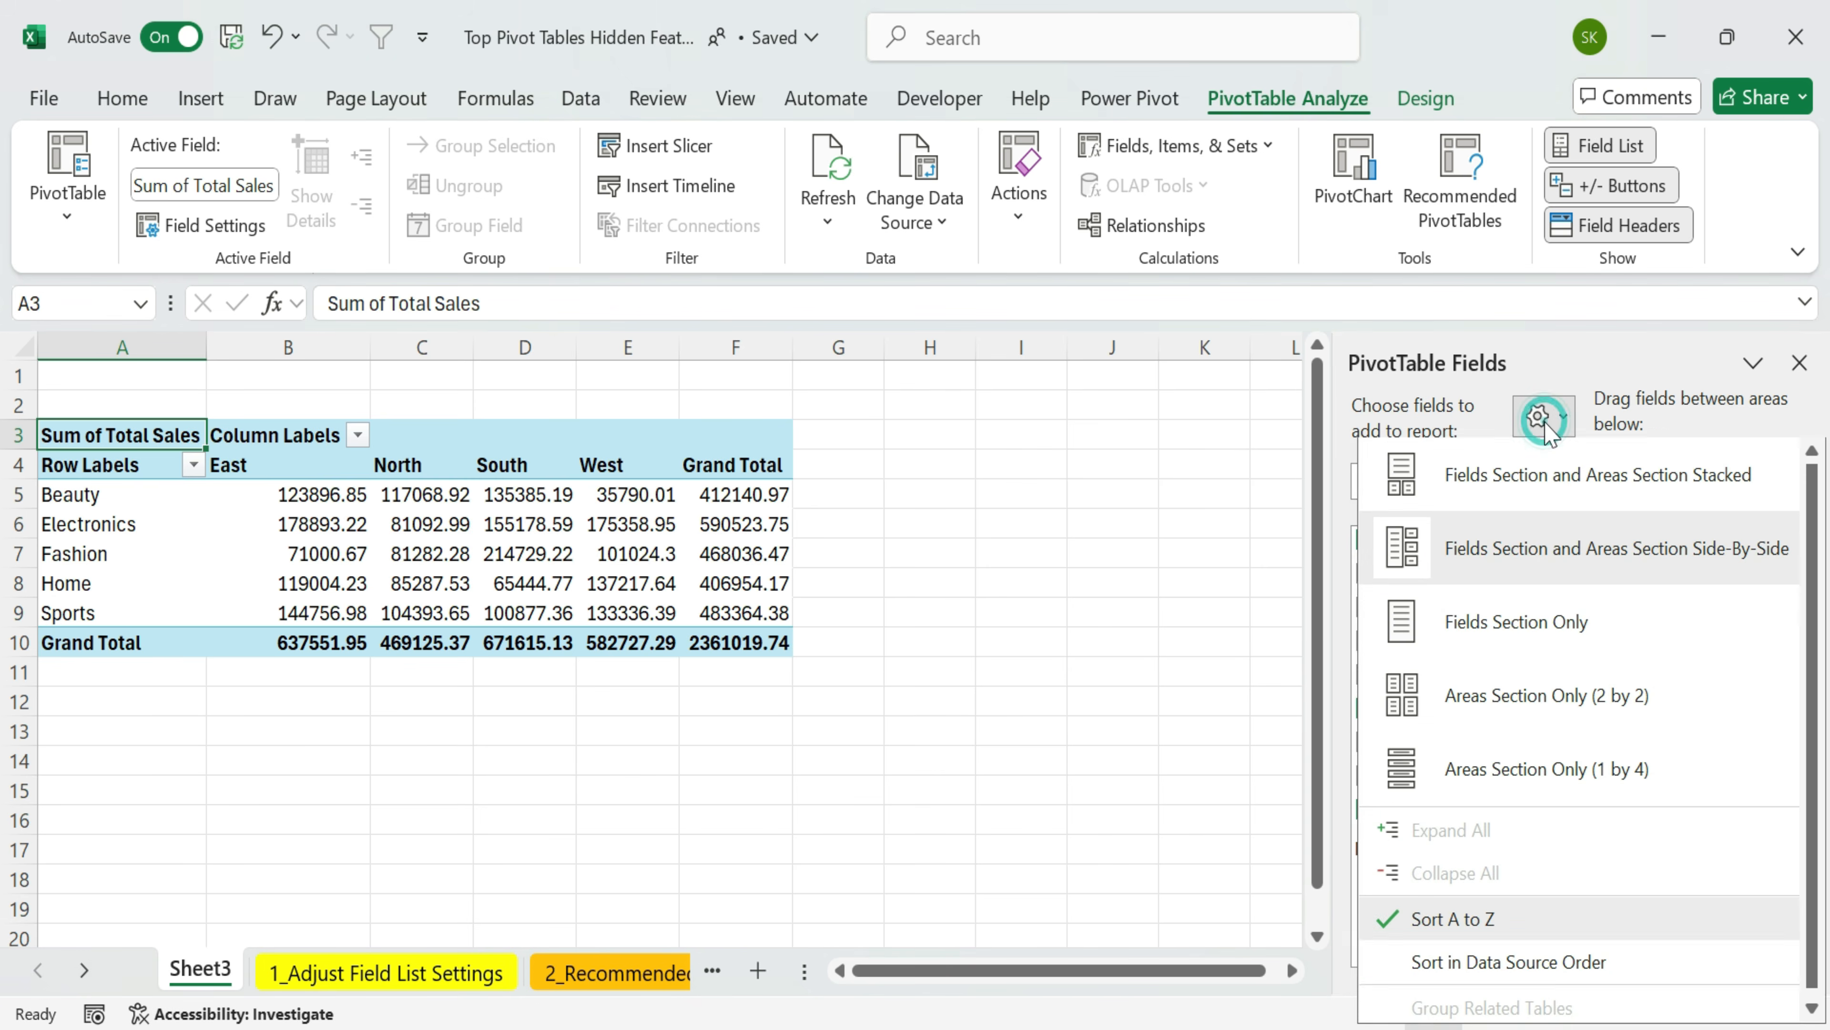
click(1526, 966)
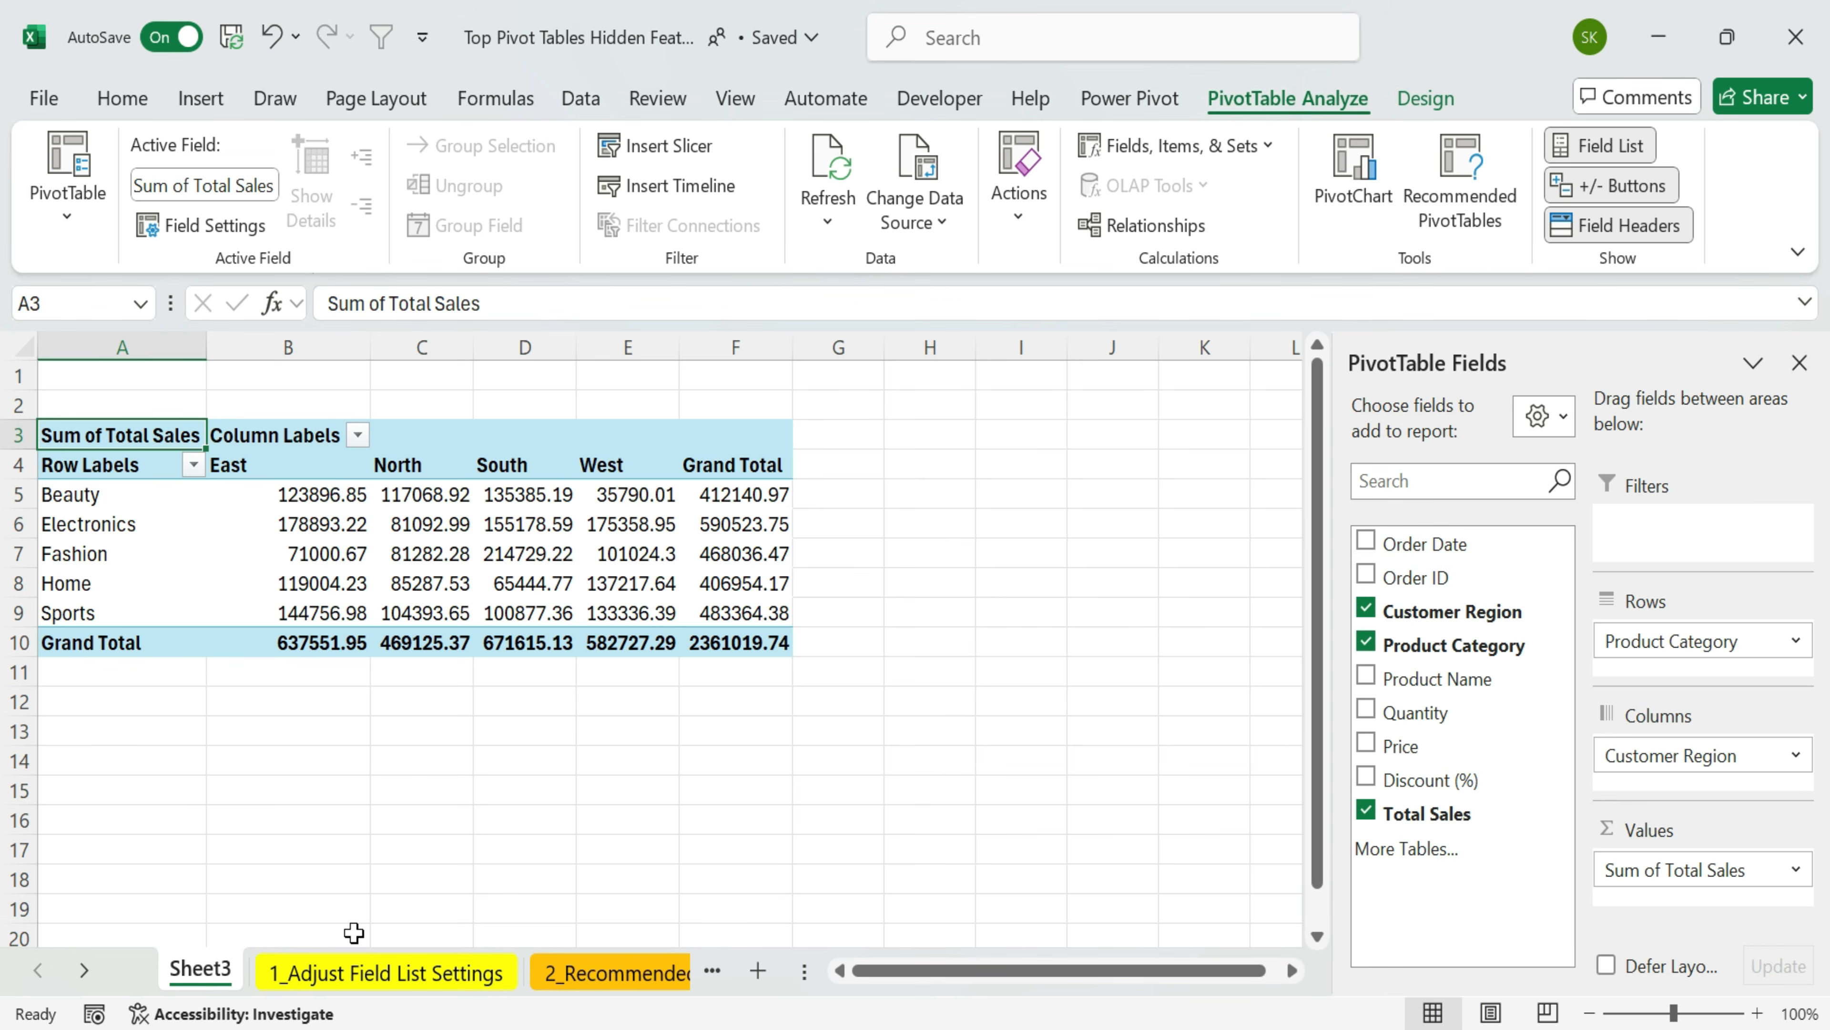
- Compare the column order of the source table on the 1_Adjust Field List Settings sheet with the PivotTable field list on Sheet3
click(302, 973)
drag(79, 345, 471, 344)
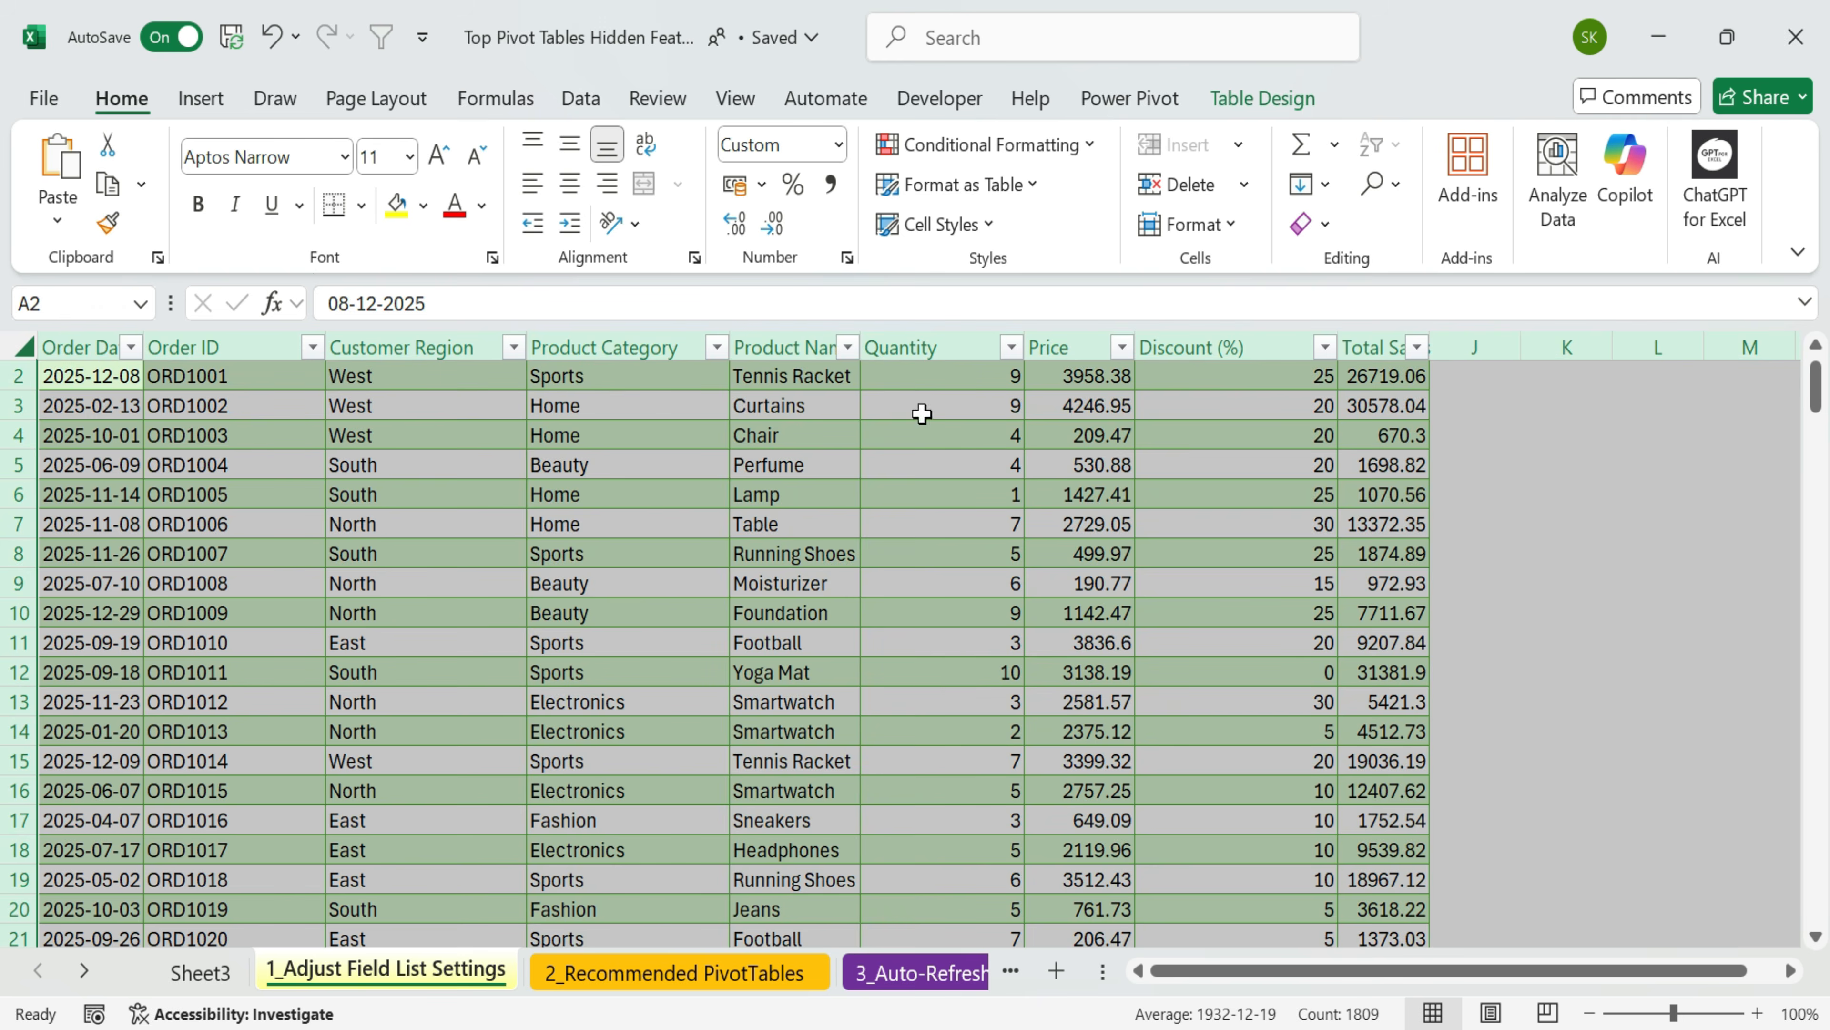
click(959, 456)
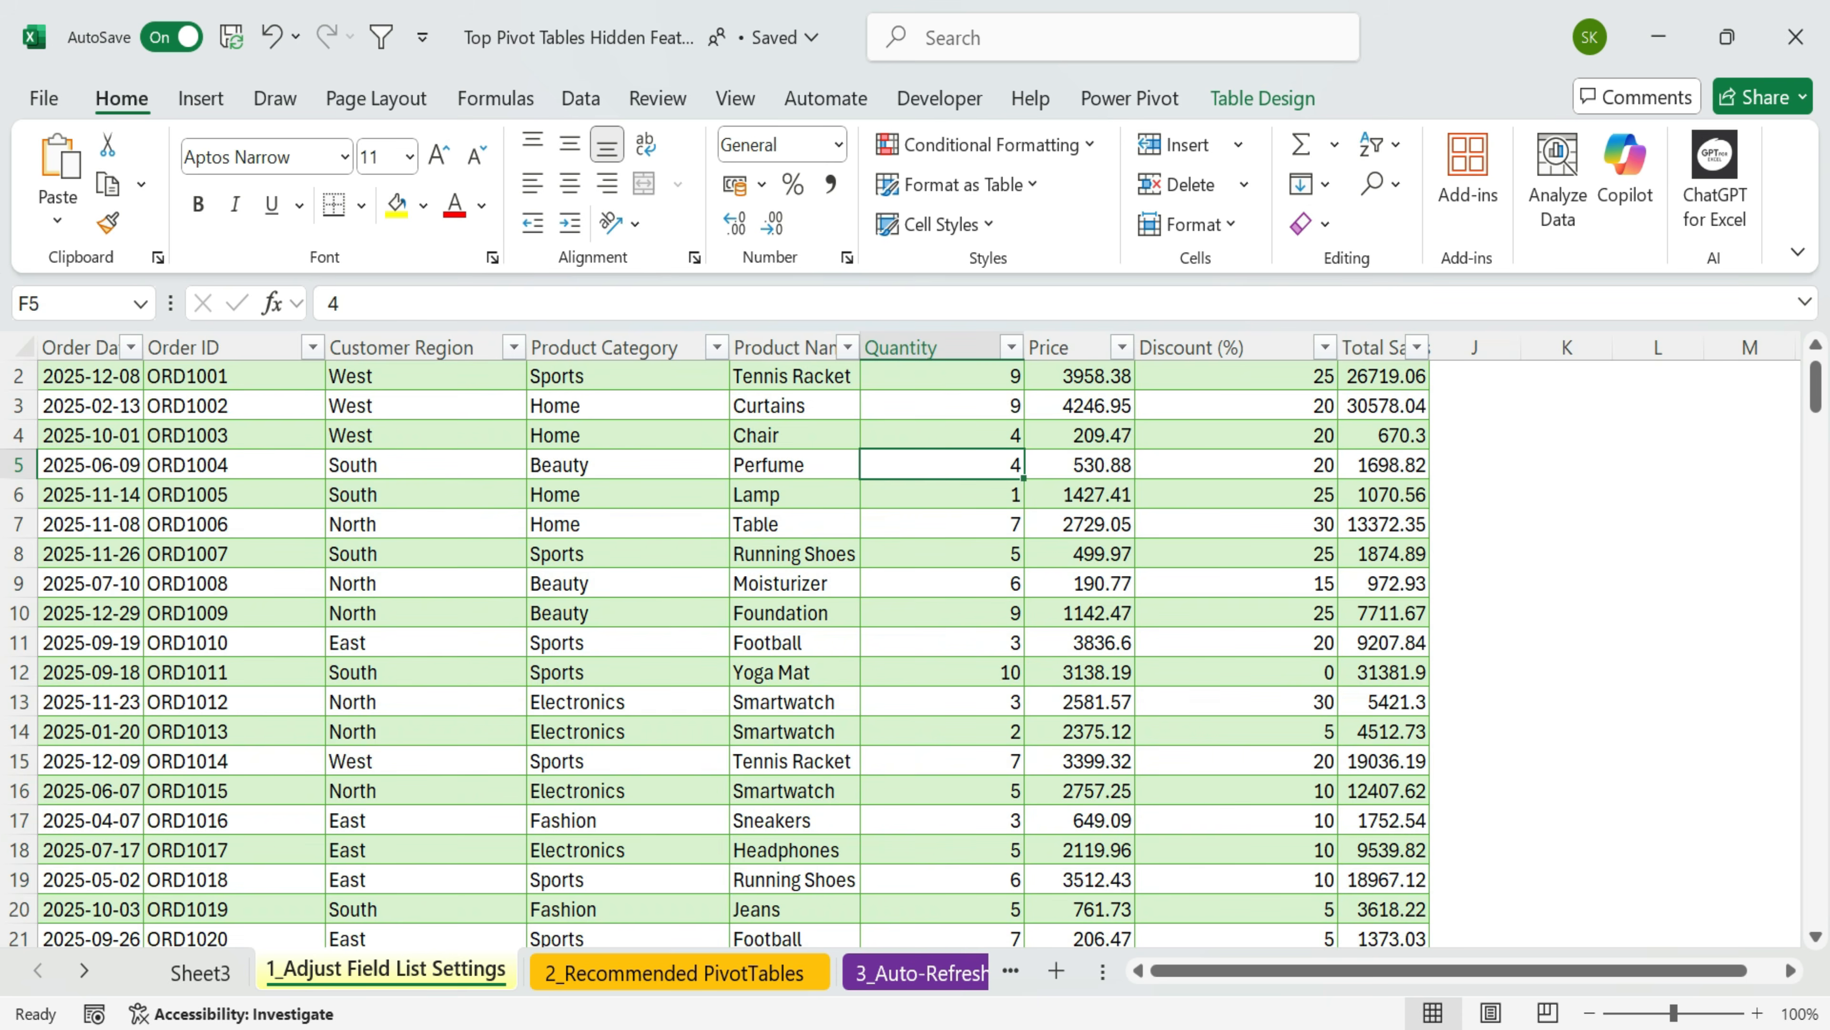
click(200, 972)
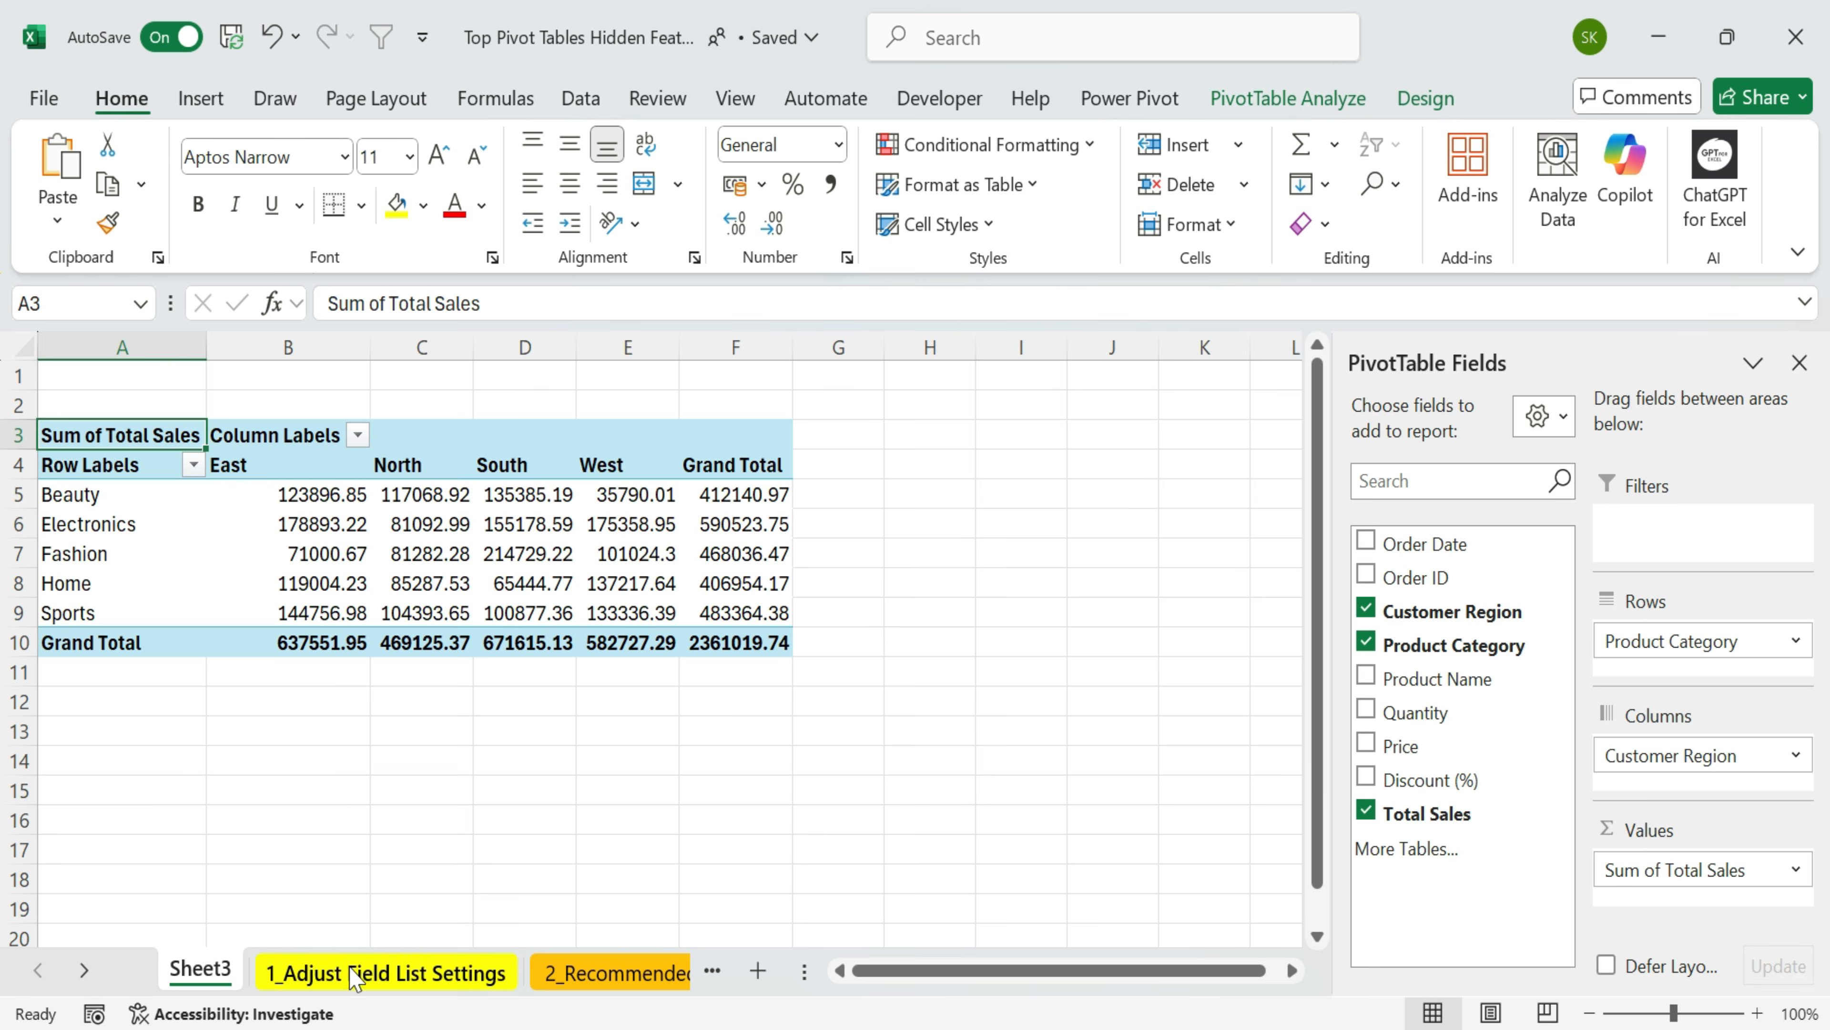
click(385, 972)
- Go to the 2_Recommended PivotTables sheet and check the data table's name in its table properties
click(414, 611)
scroll(419, 610, up, 1)
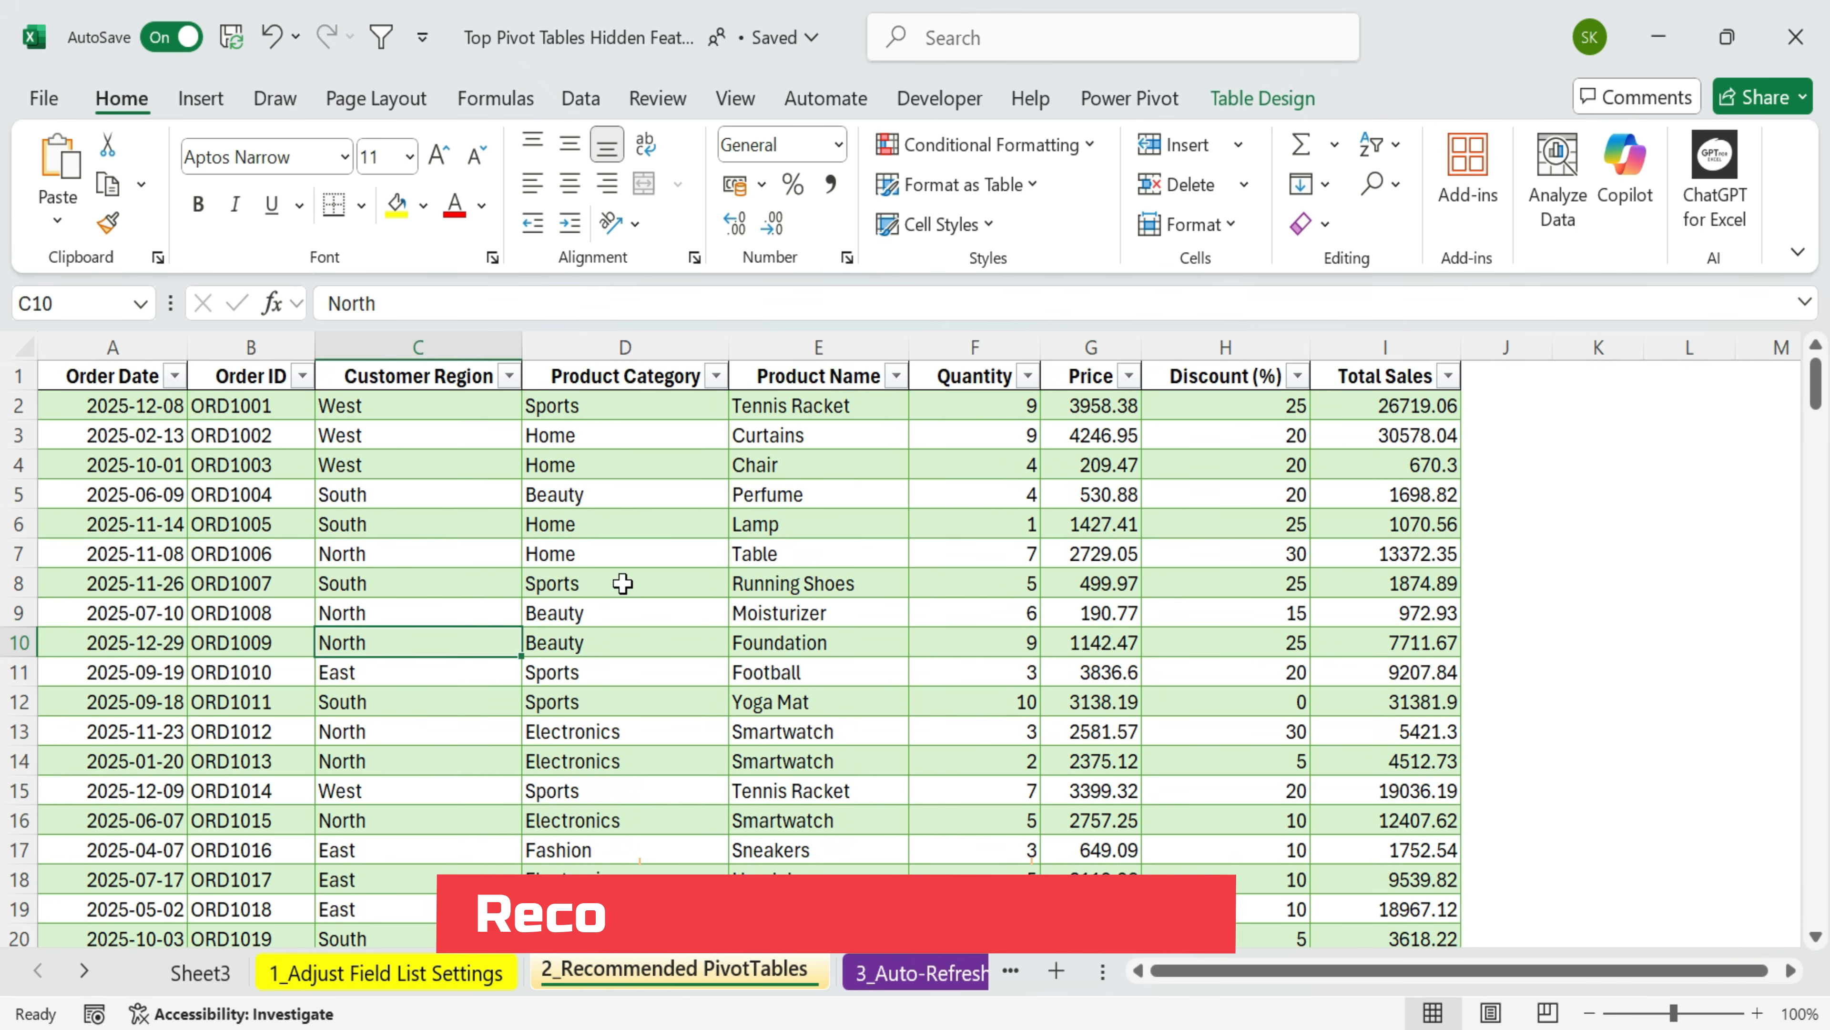
click(623, 583)
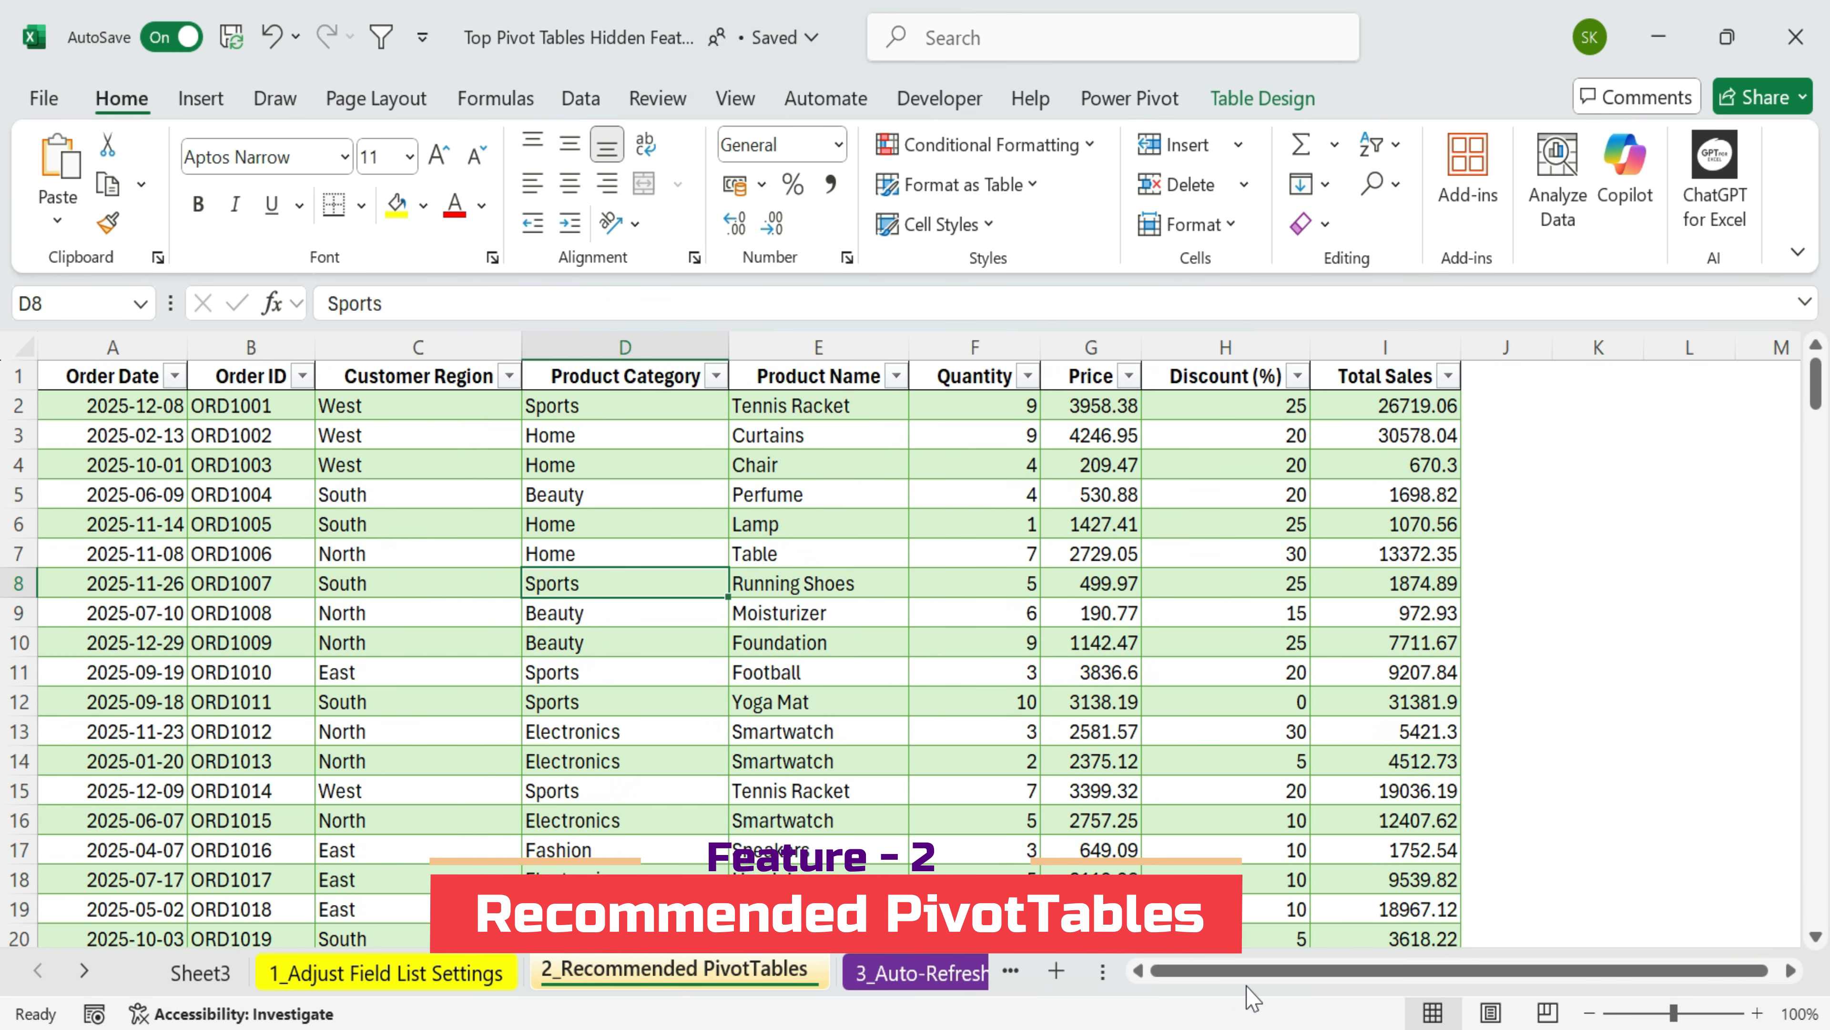
click(722, 614)
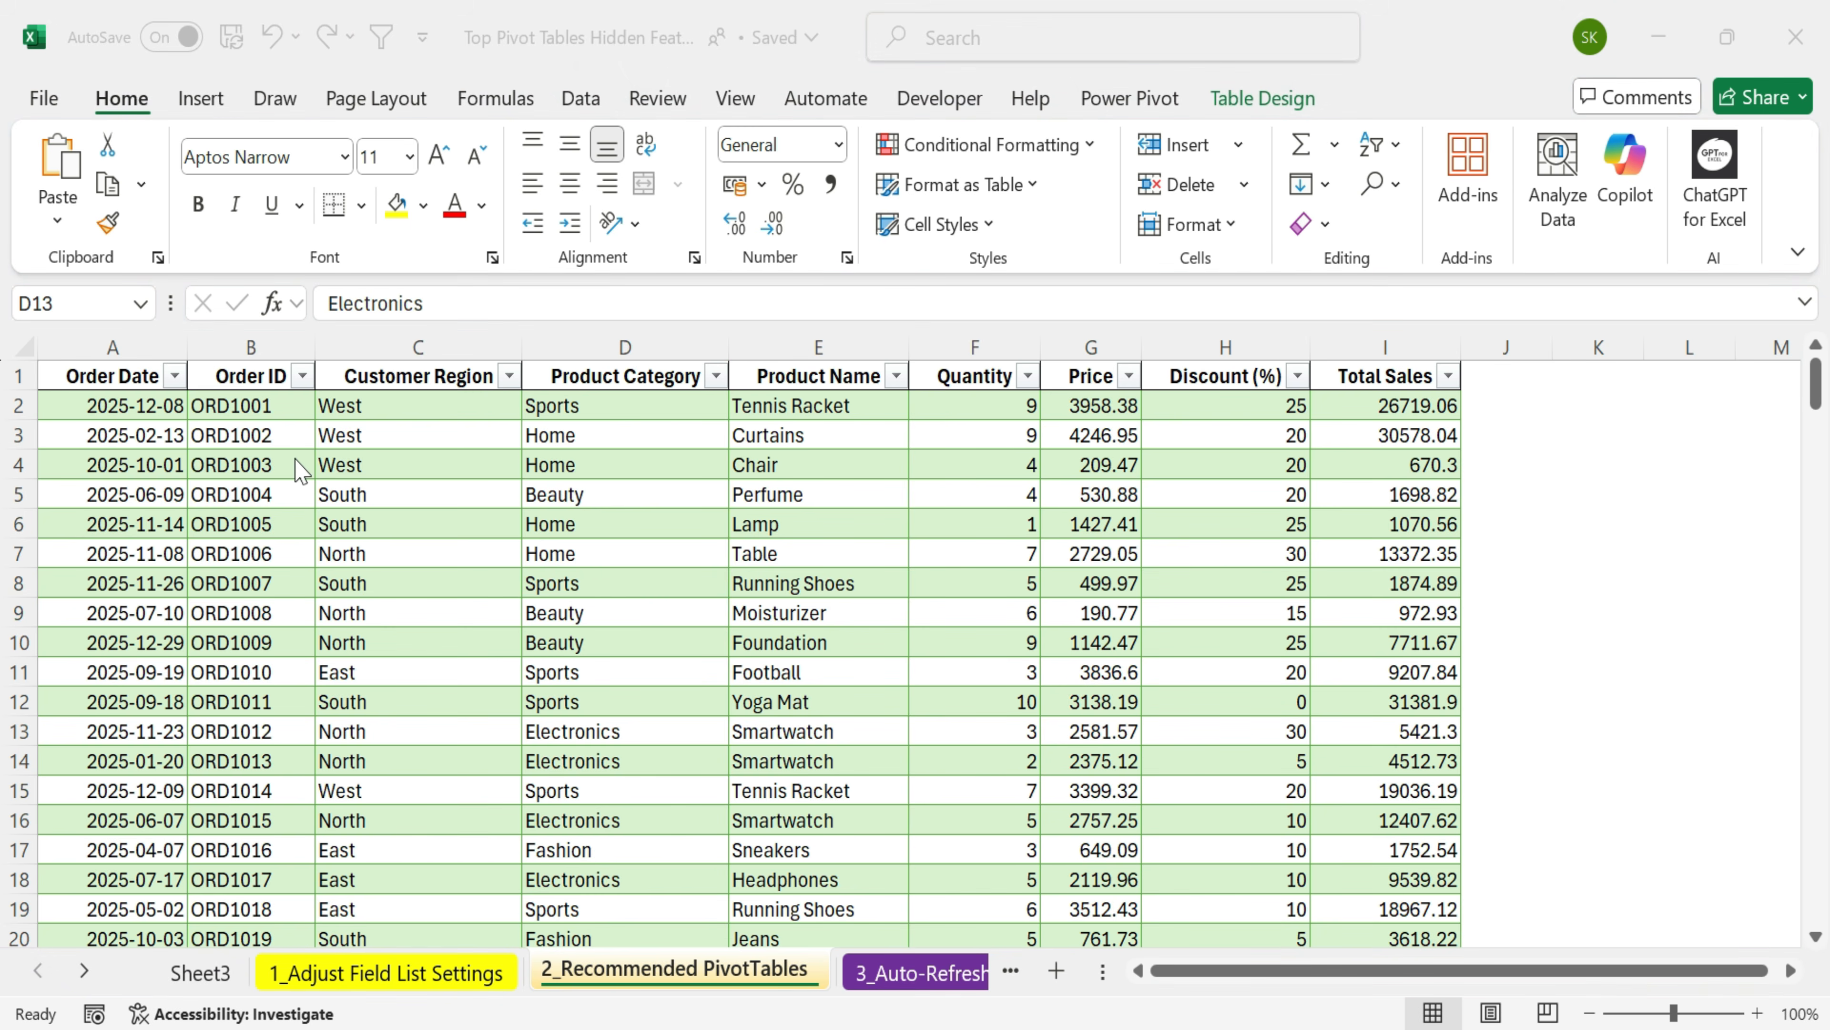
click(466, 612)
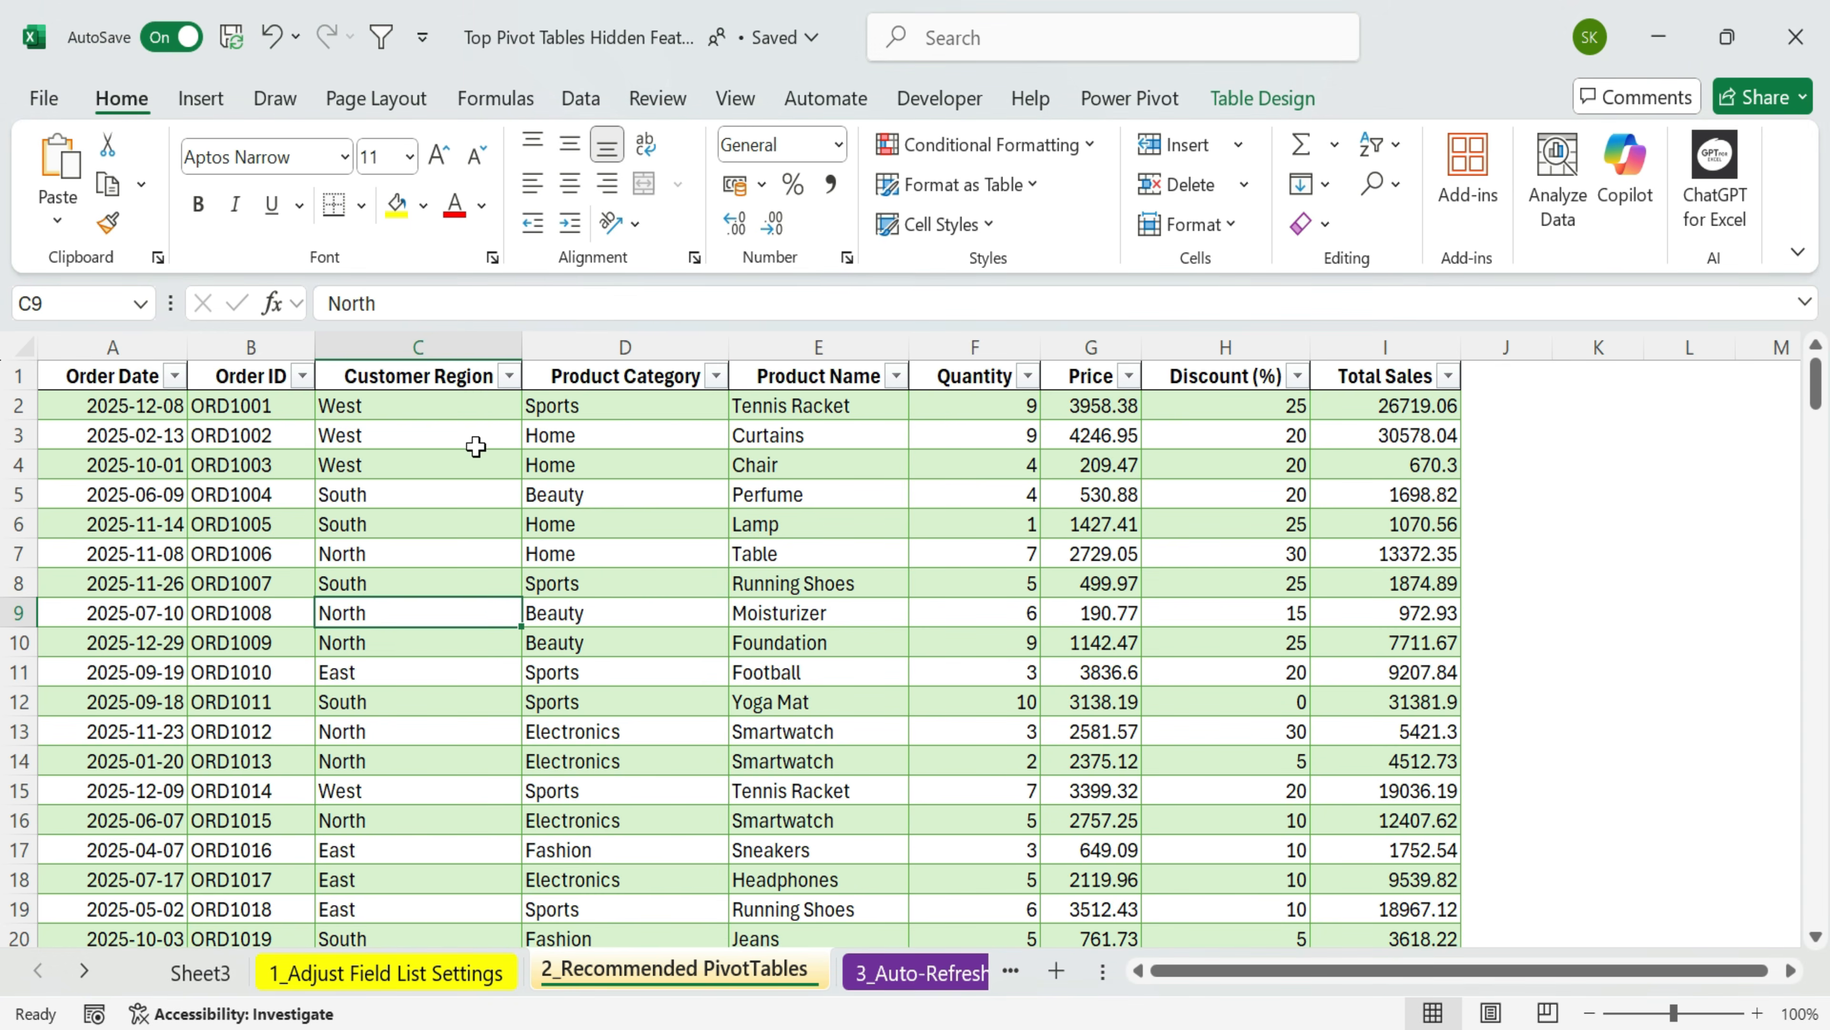
click(1254, 101)
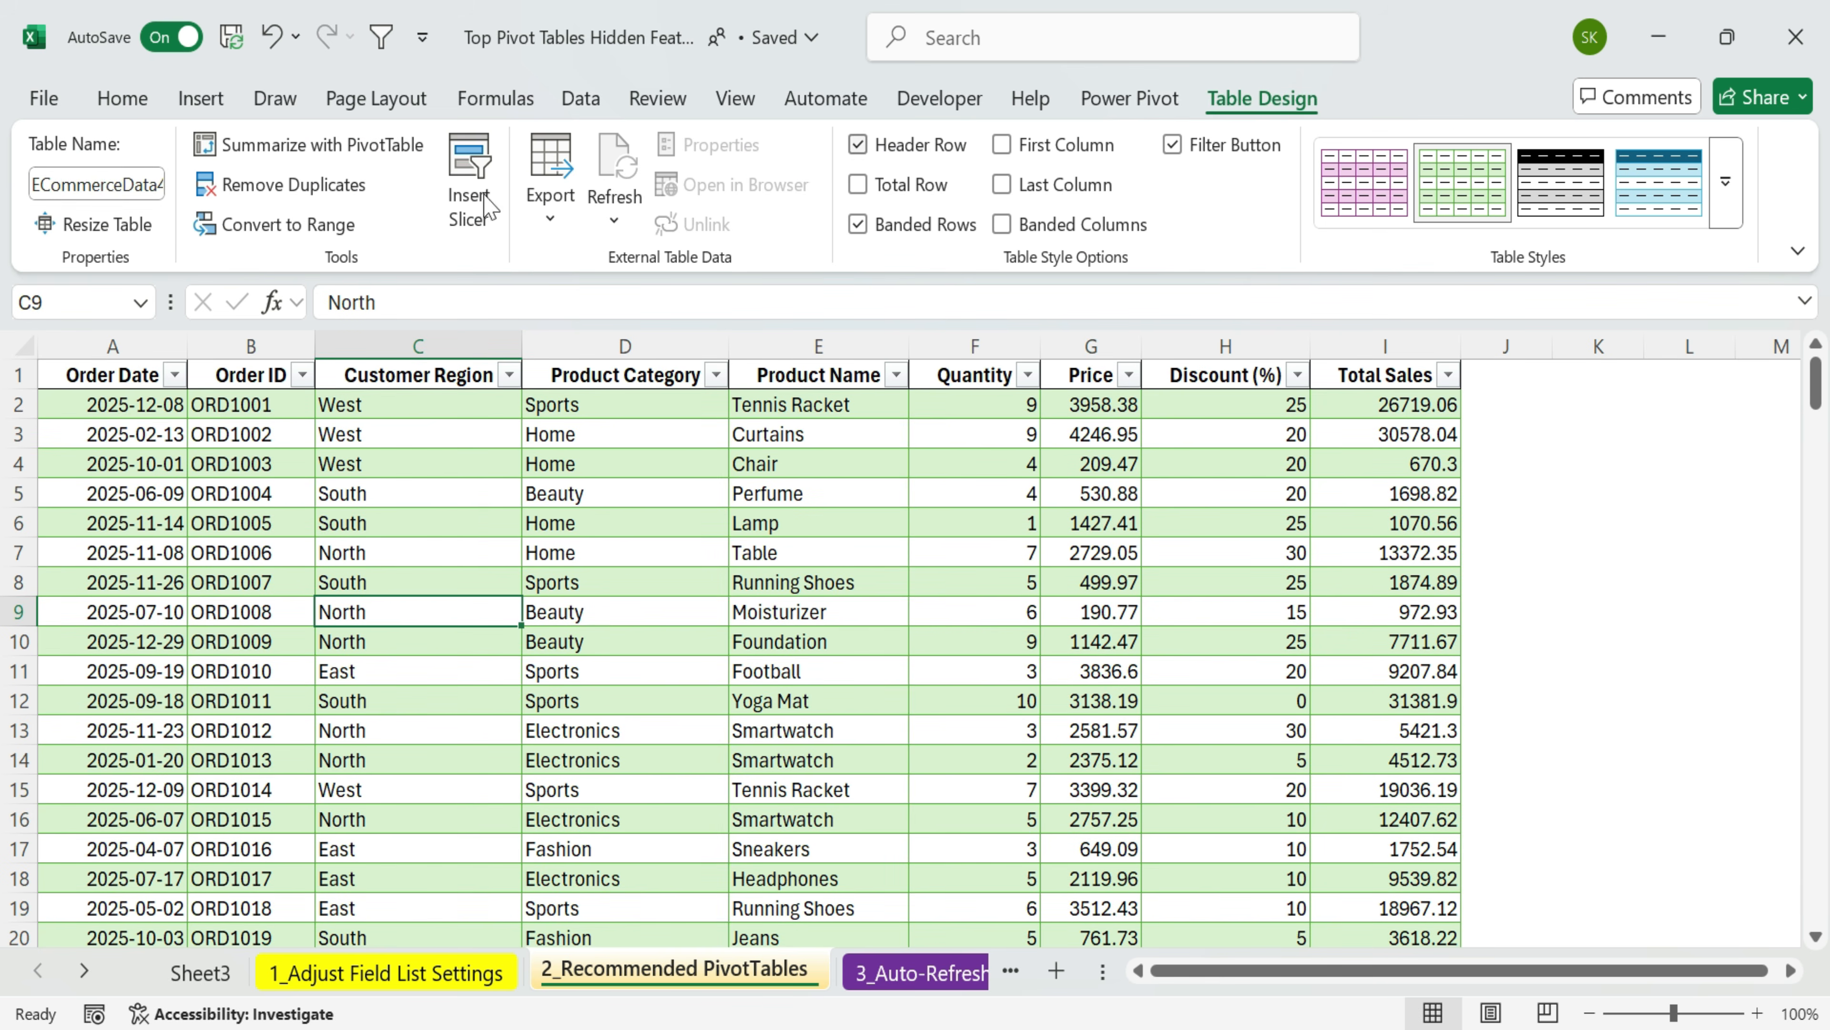
click(79, 180)
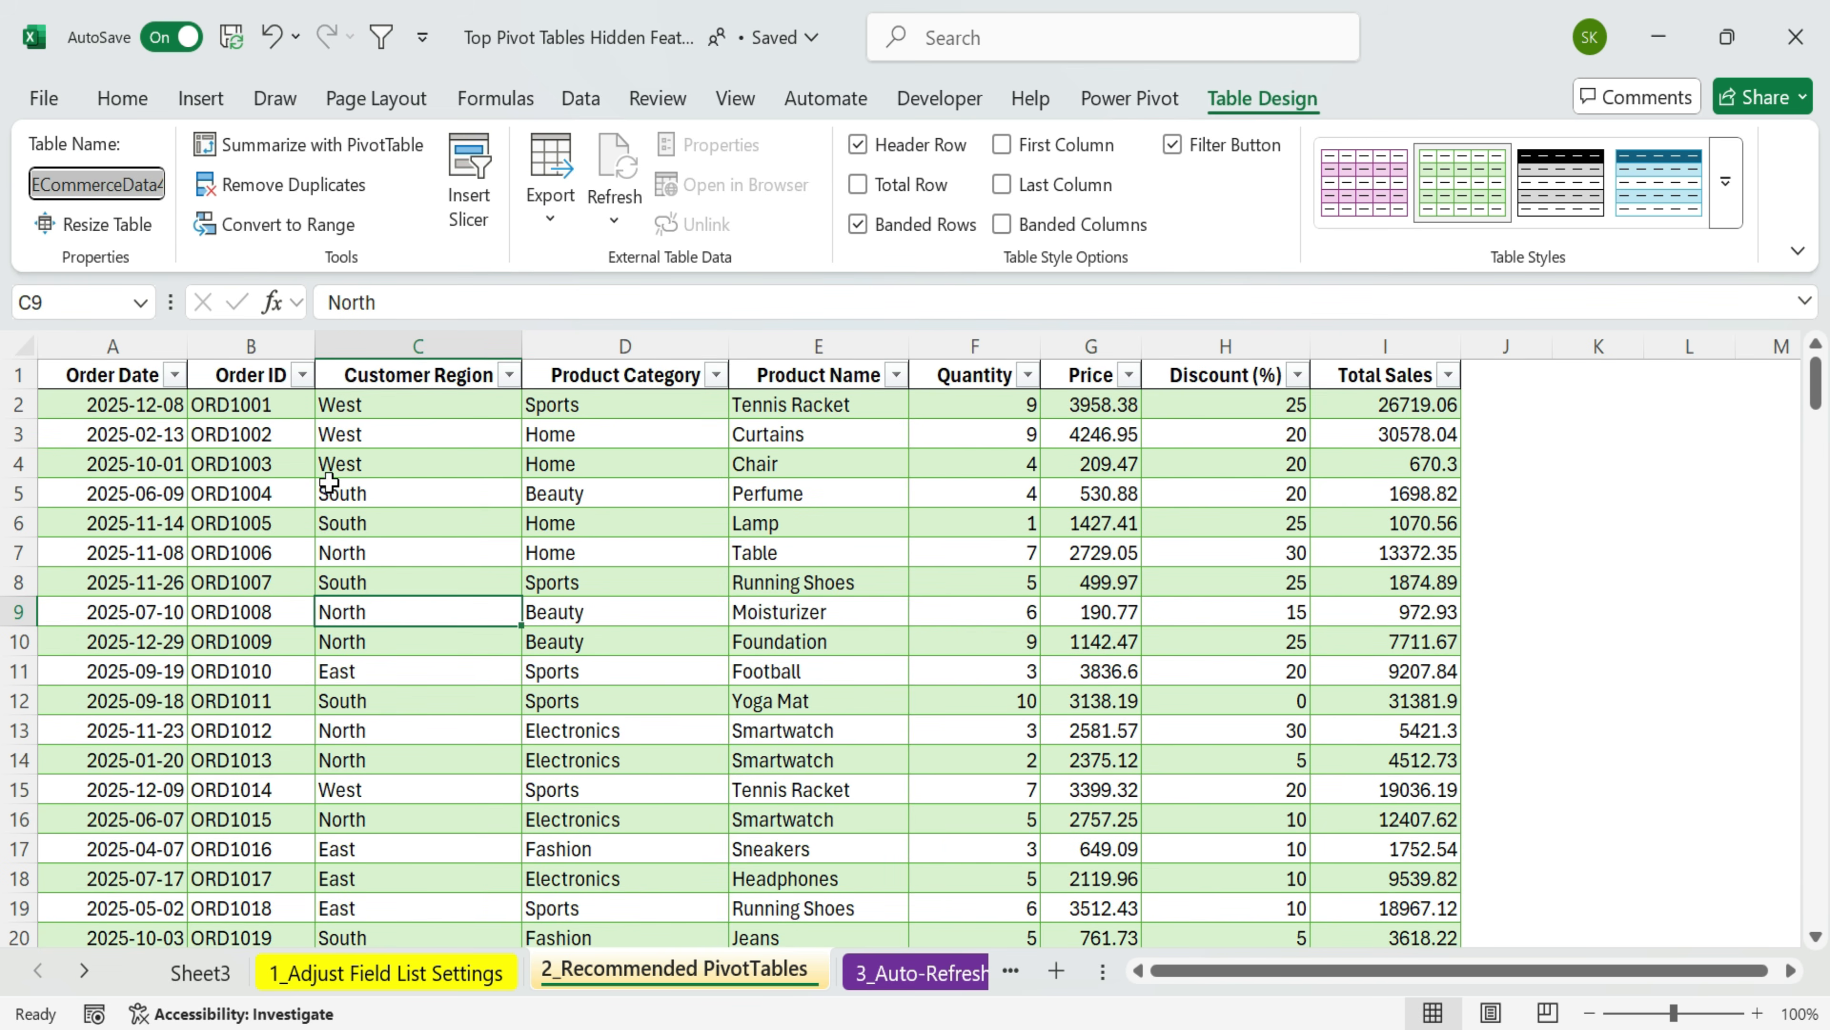
click(363, 491)
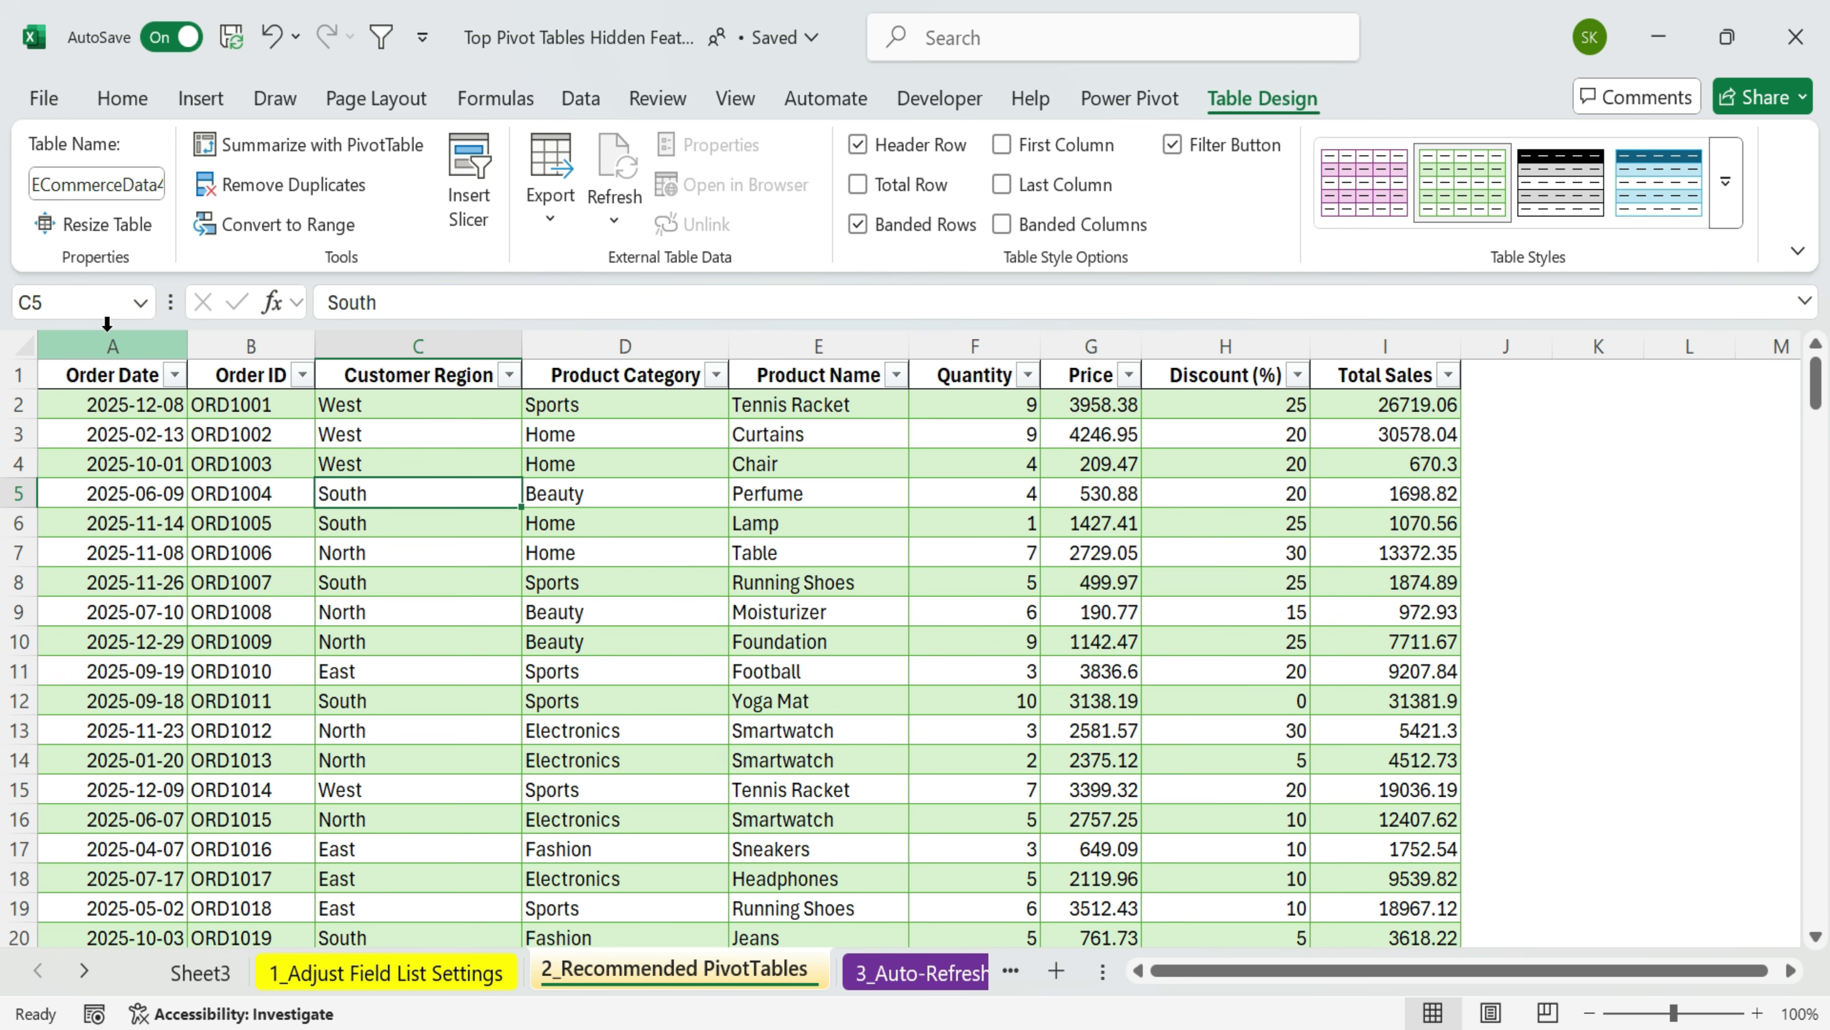
- Review the table's fields by highlighting the Order Date column, the columns from Customer Region through Total Sales, and the Order ID column
click(104, 346)
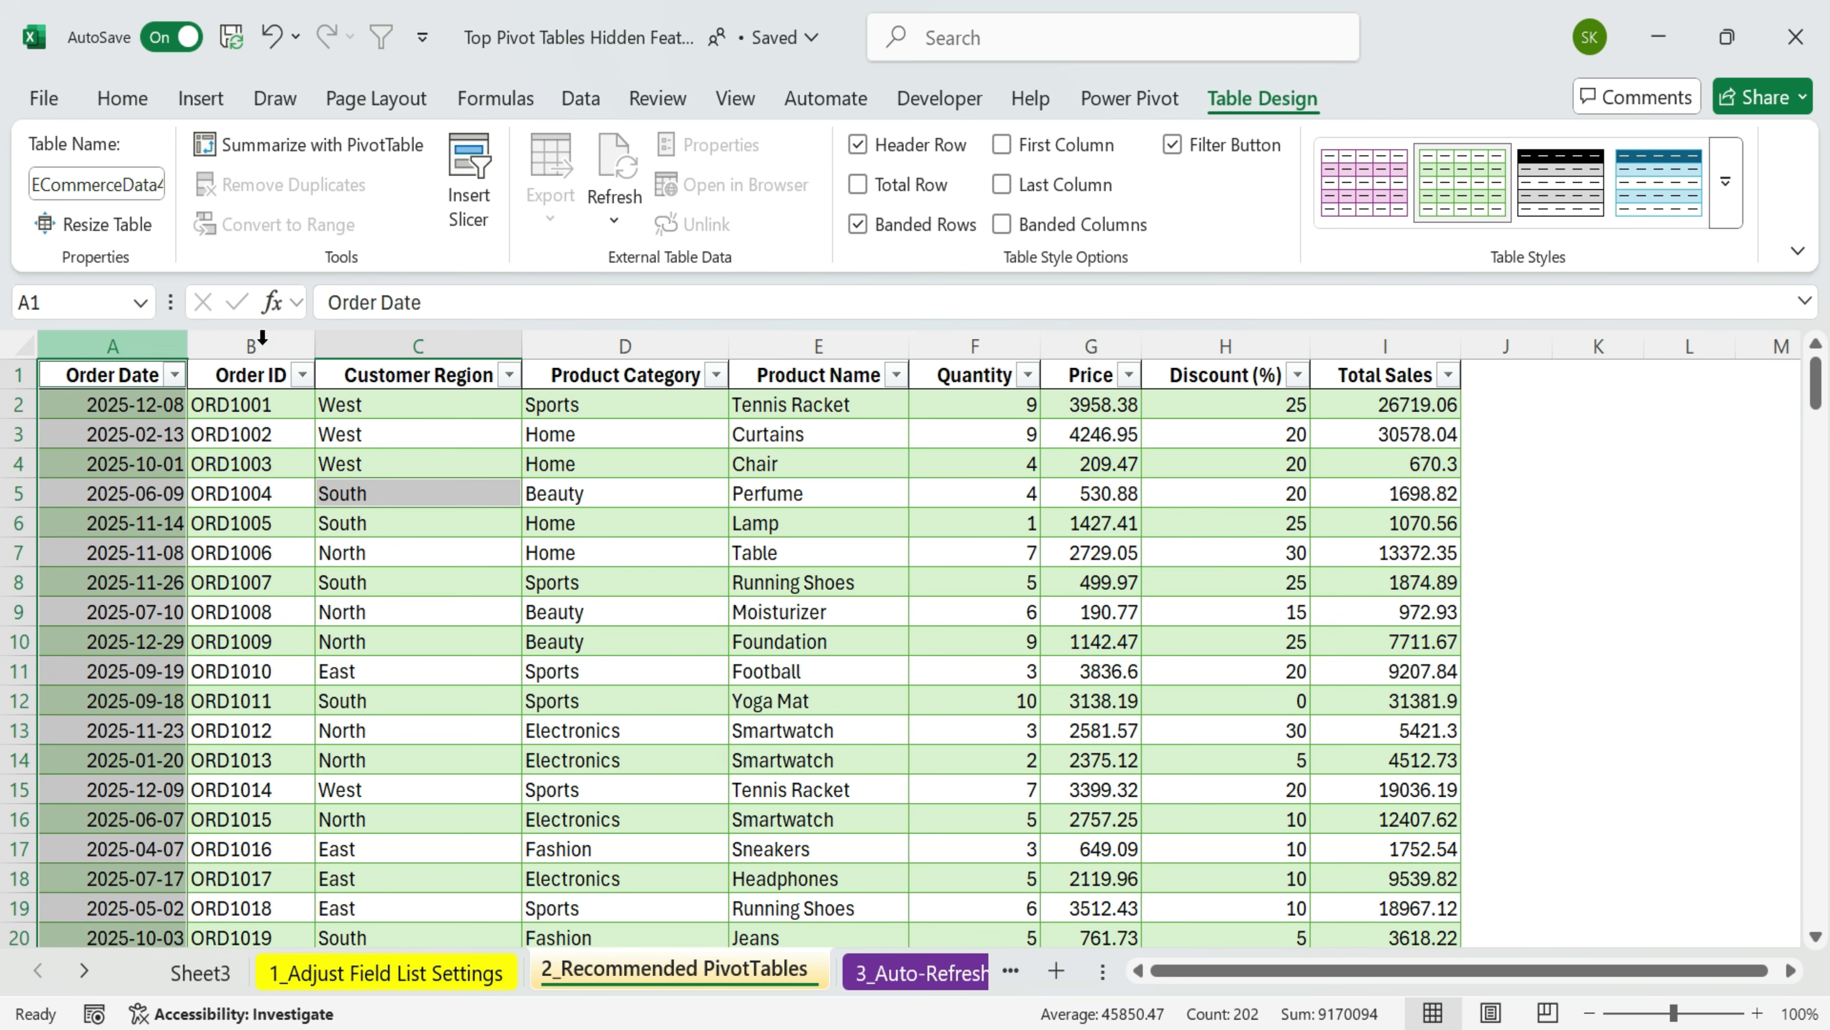
ctrl+click(441, 339)
ctrl+click(642, 333)
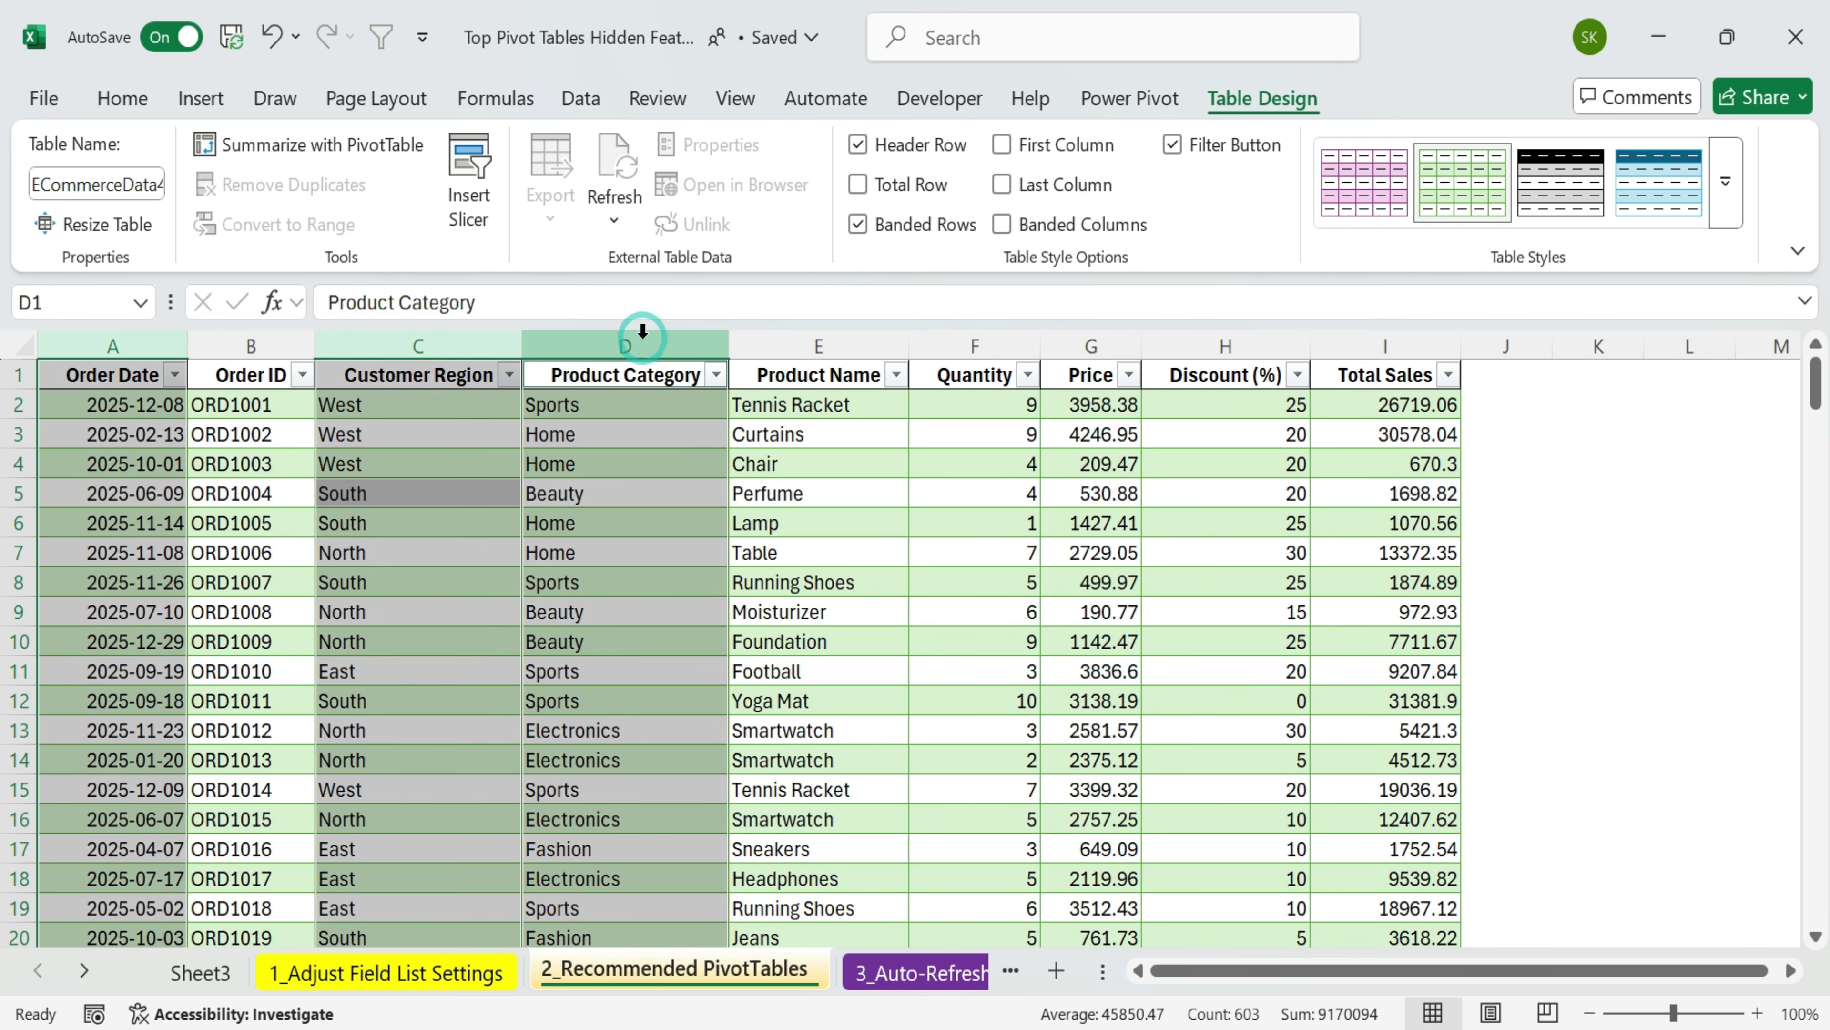
ctrl+click(794, 347)
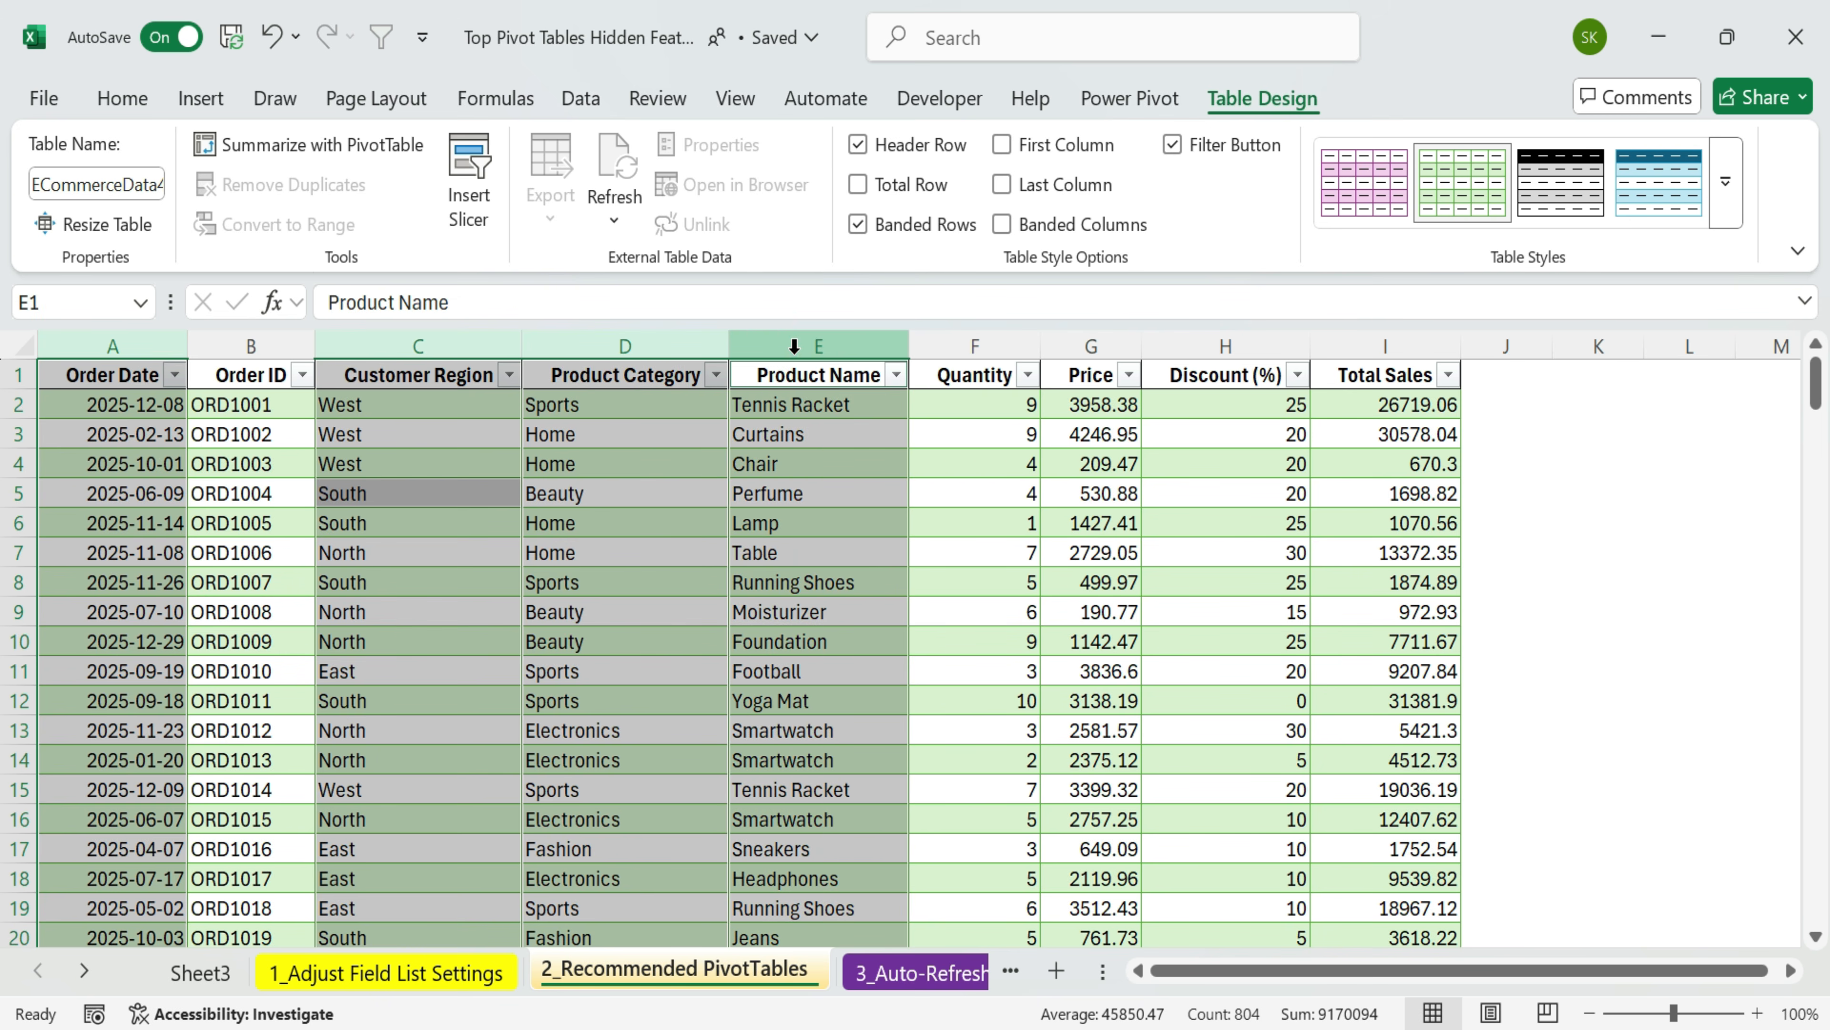
ctrl+click(964, 347)
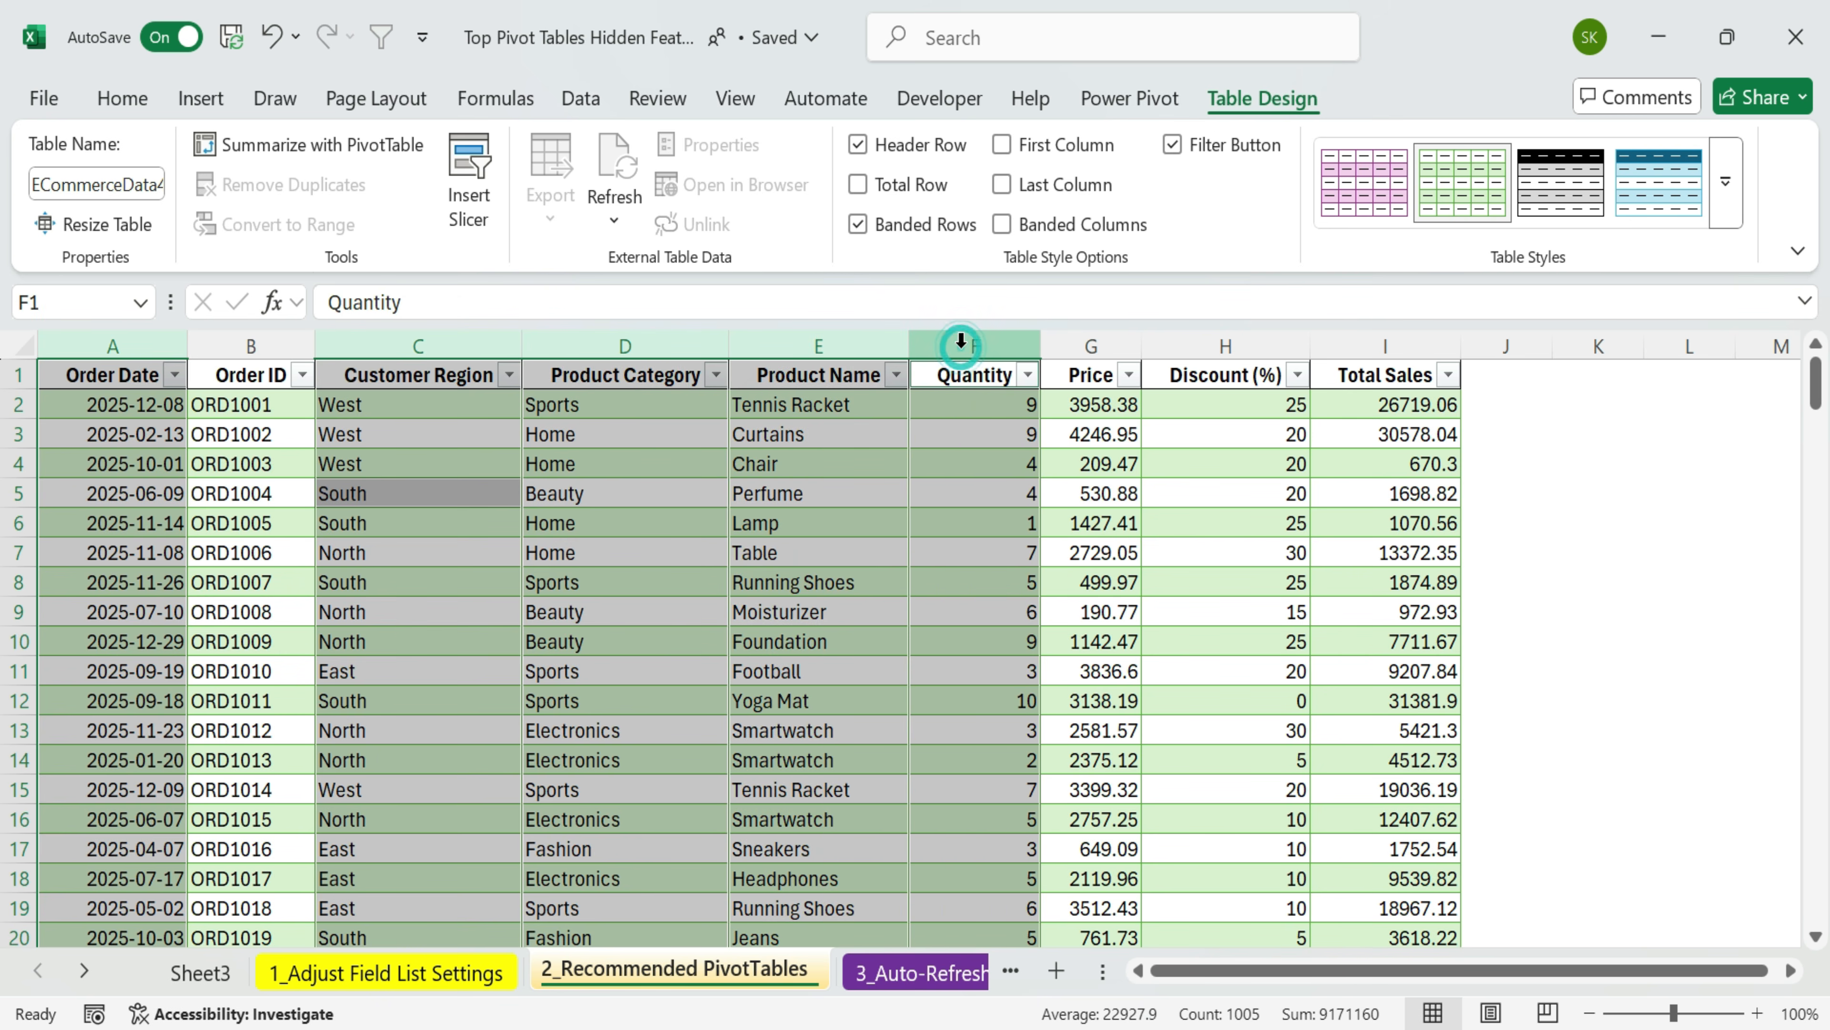
ctrl+click(1107, 339)
ctrl+click(1248, 346)
ctrl+click(1417, 353)
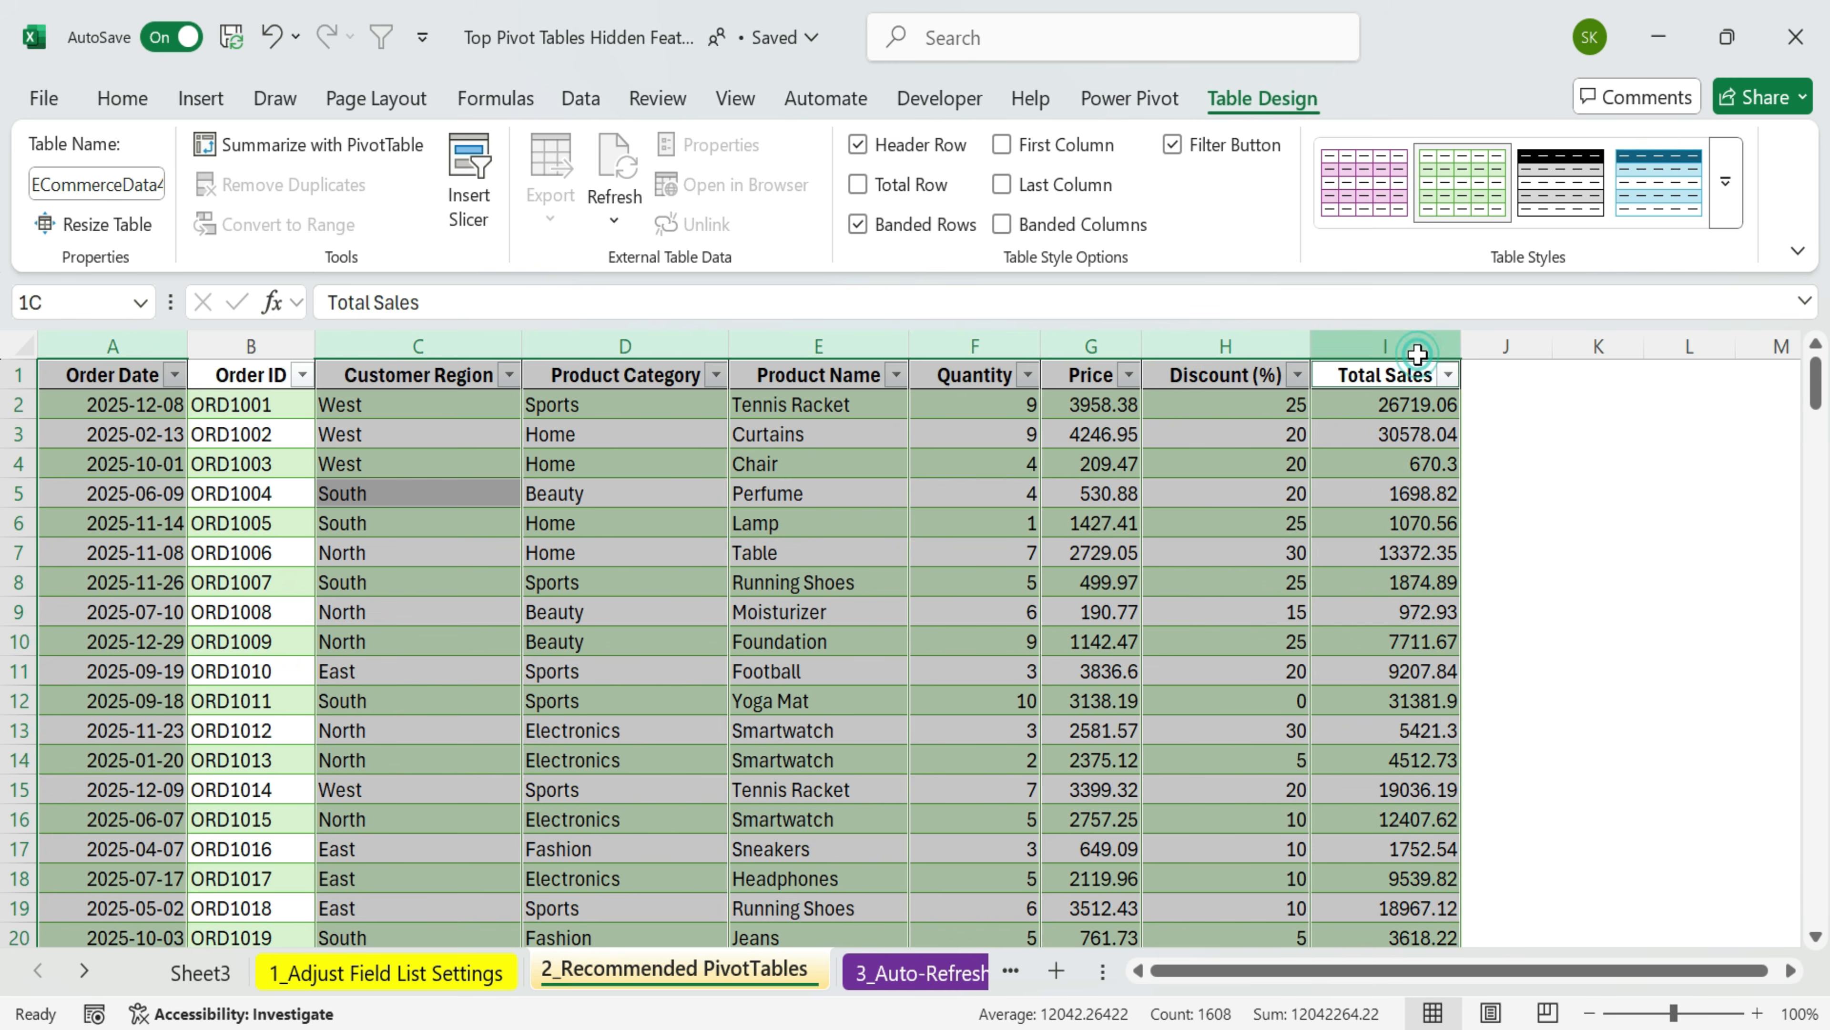
ctrl+click(252, 342)
- Check the table's extent by selecting the Order Date column down to its last record and highlighting row 201
click(87, 373)
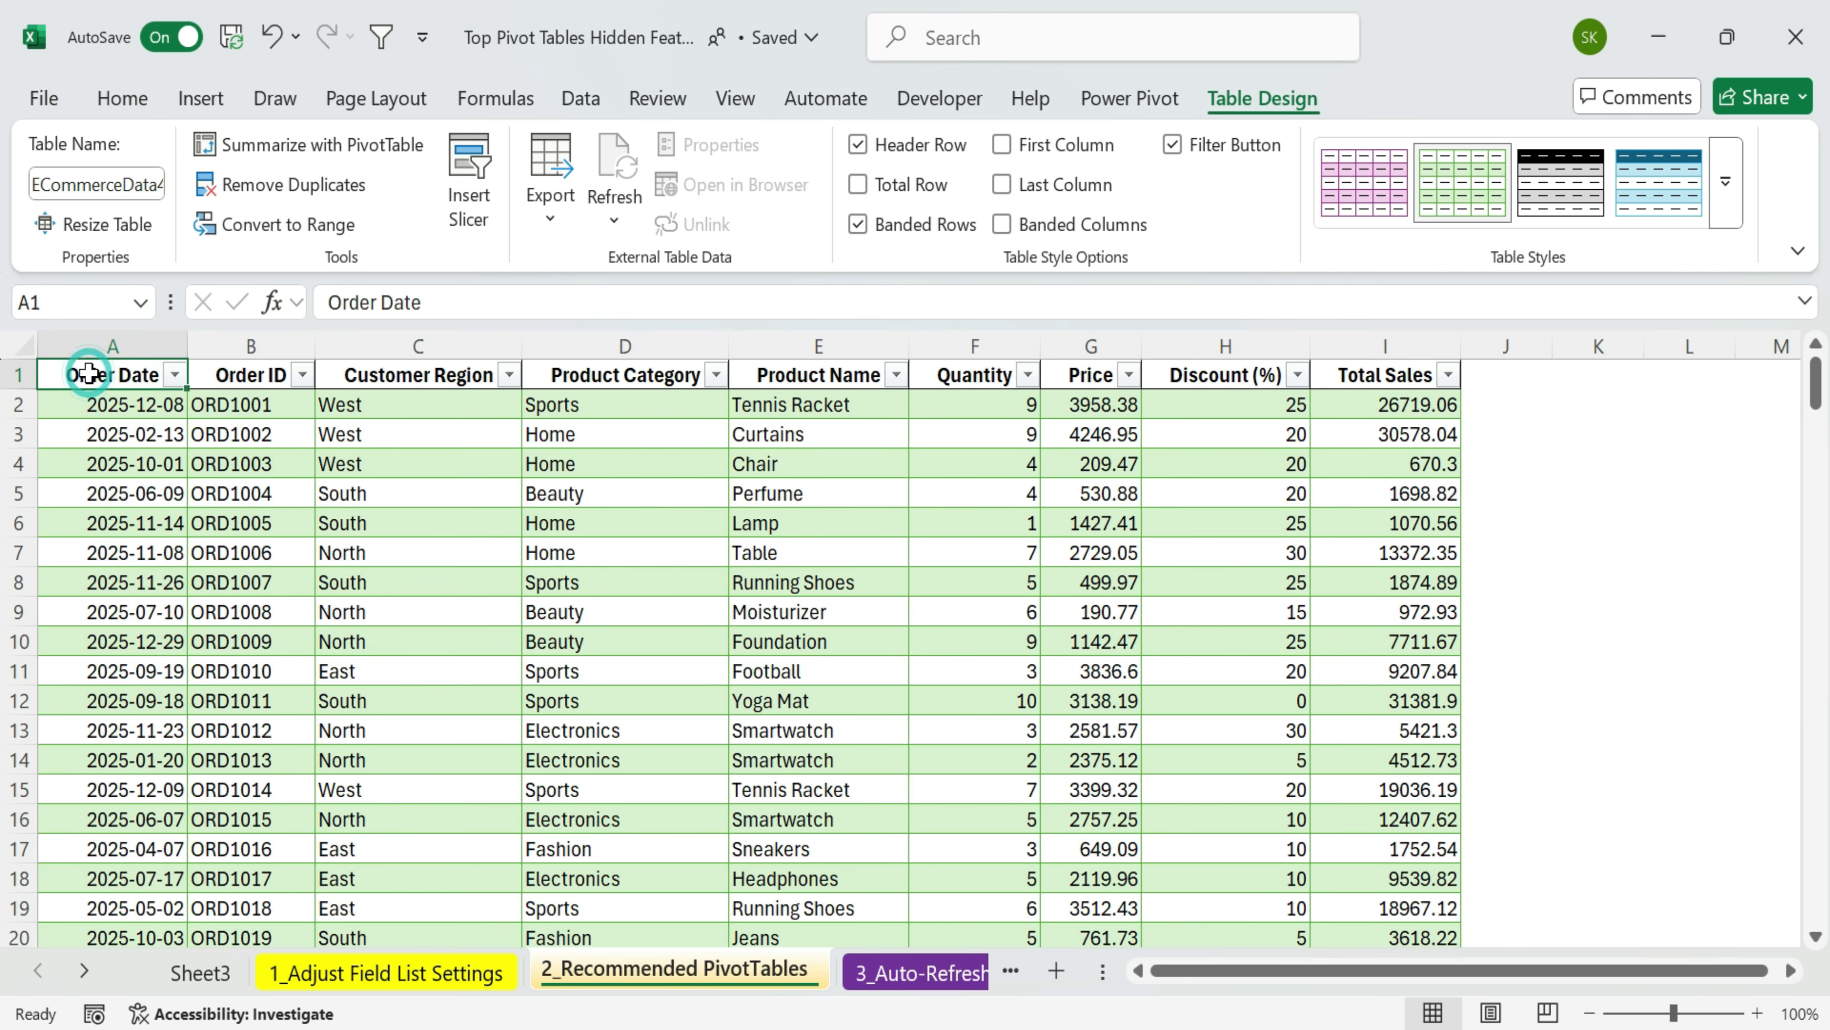
key(ctrl+shift+Down)
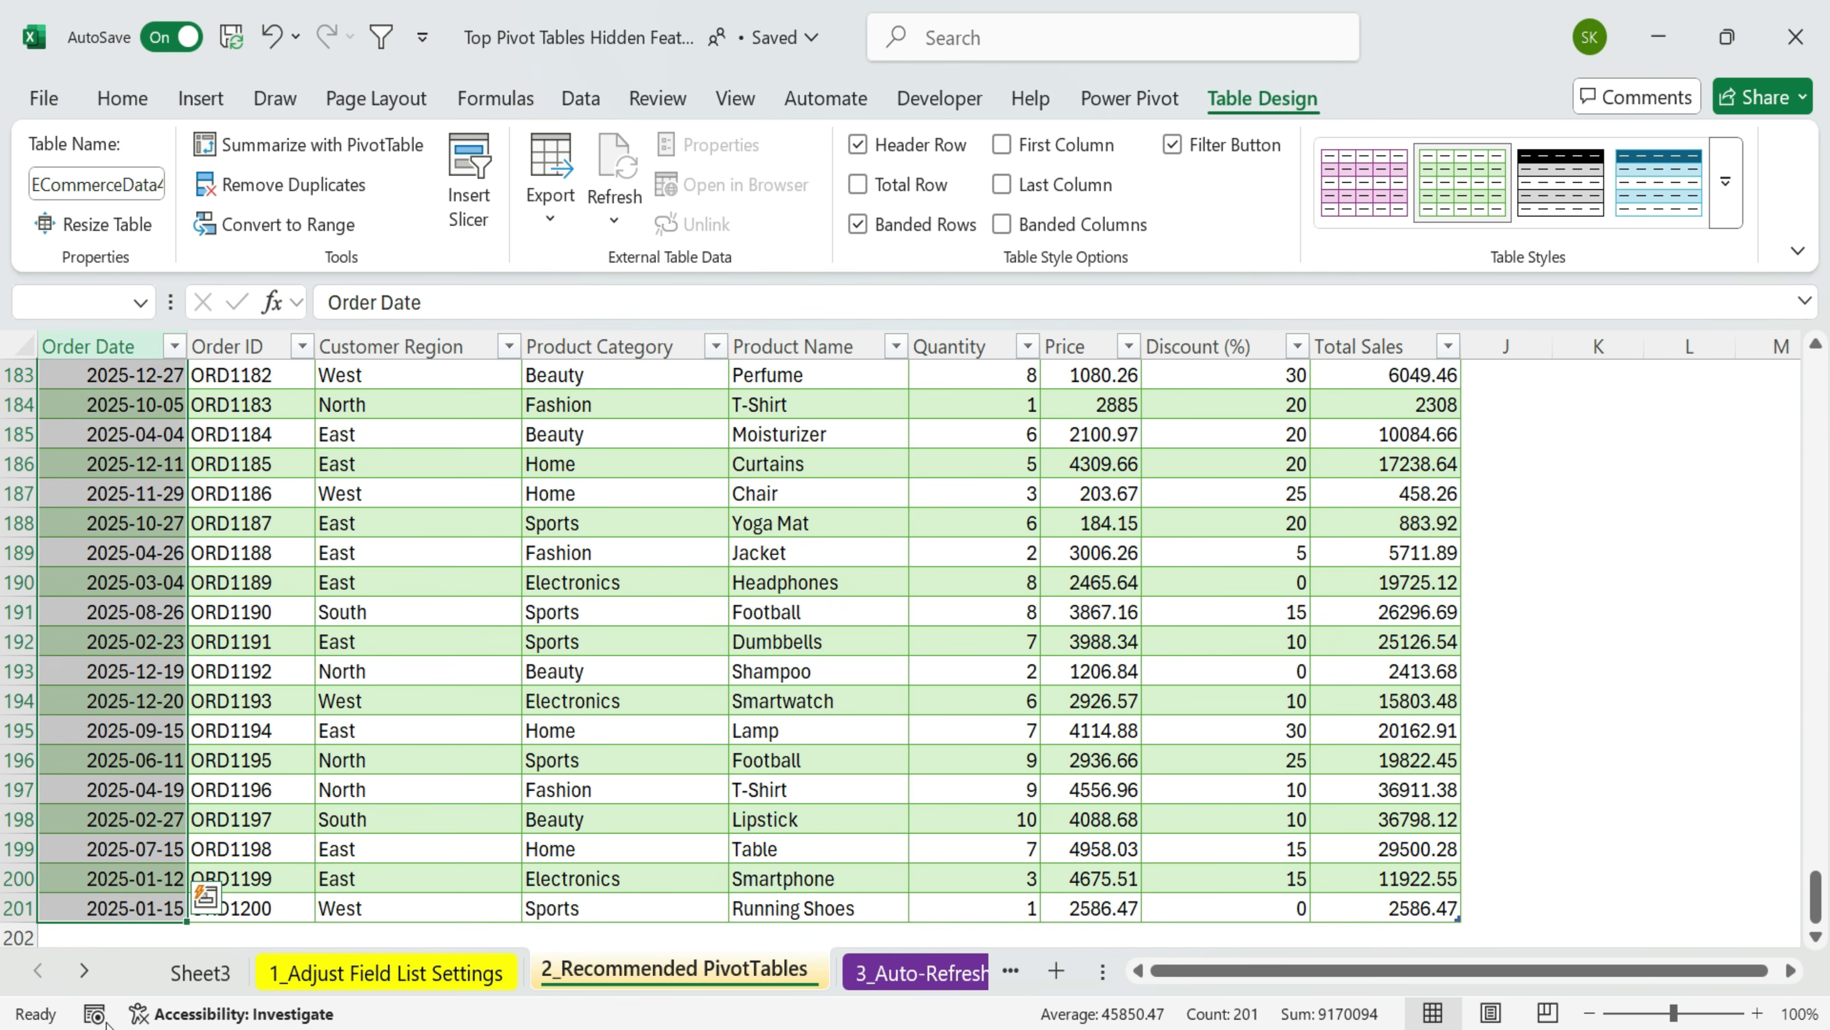
click(6, 907)
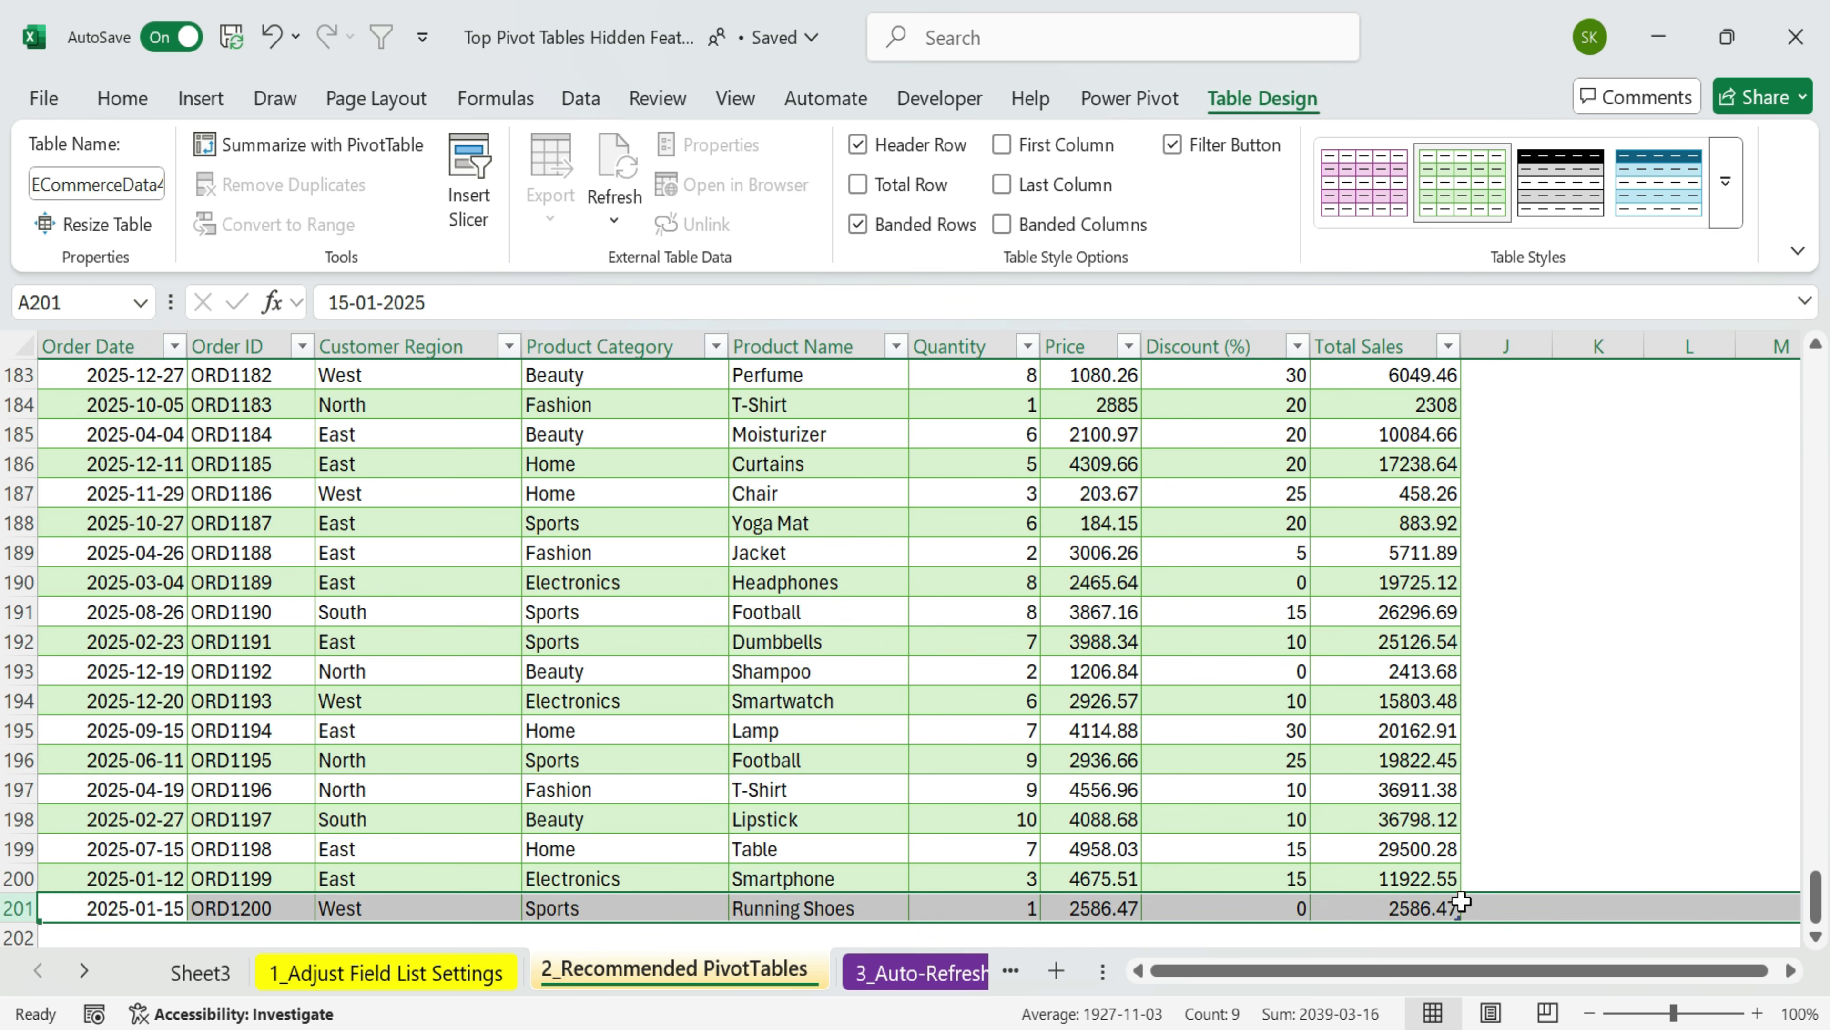
drag(1816, 901, 1816, 361)
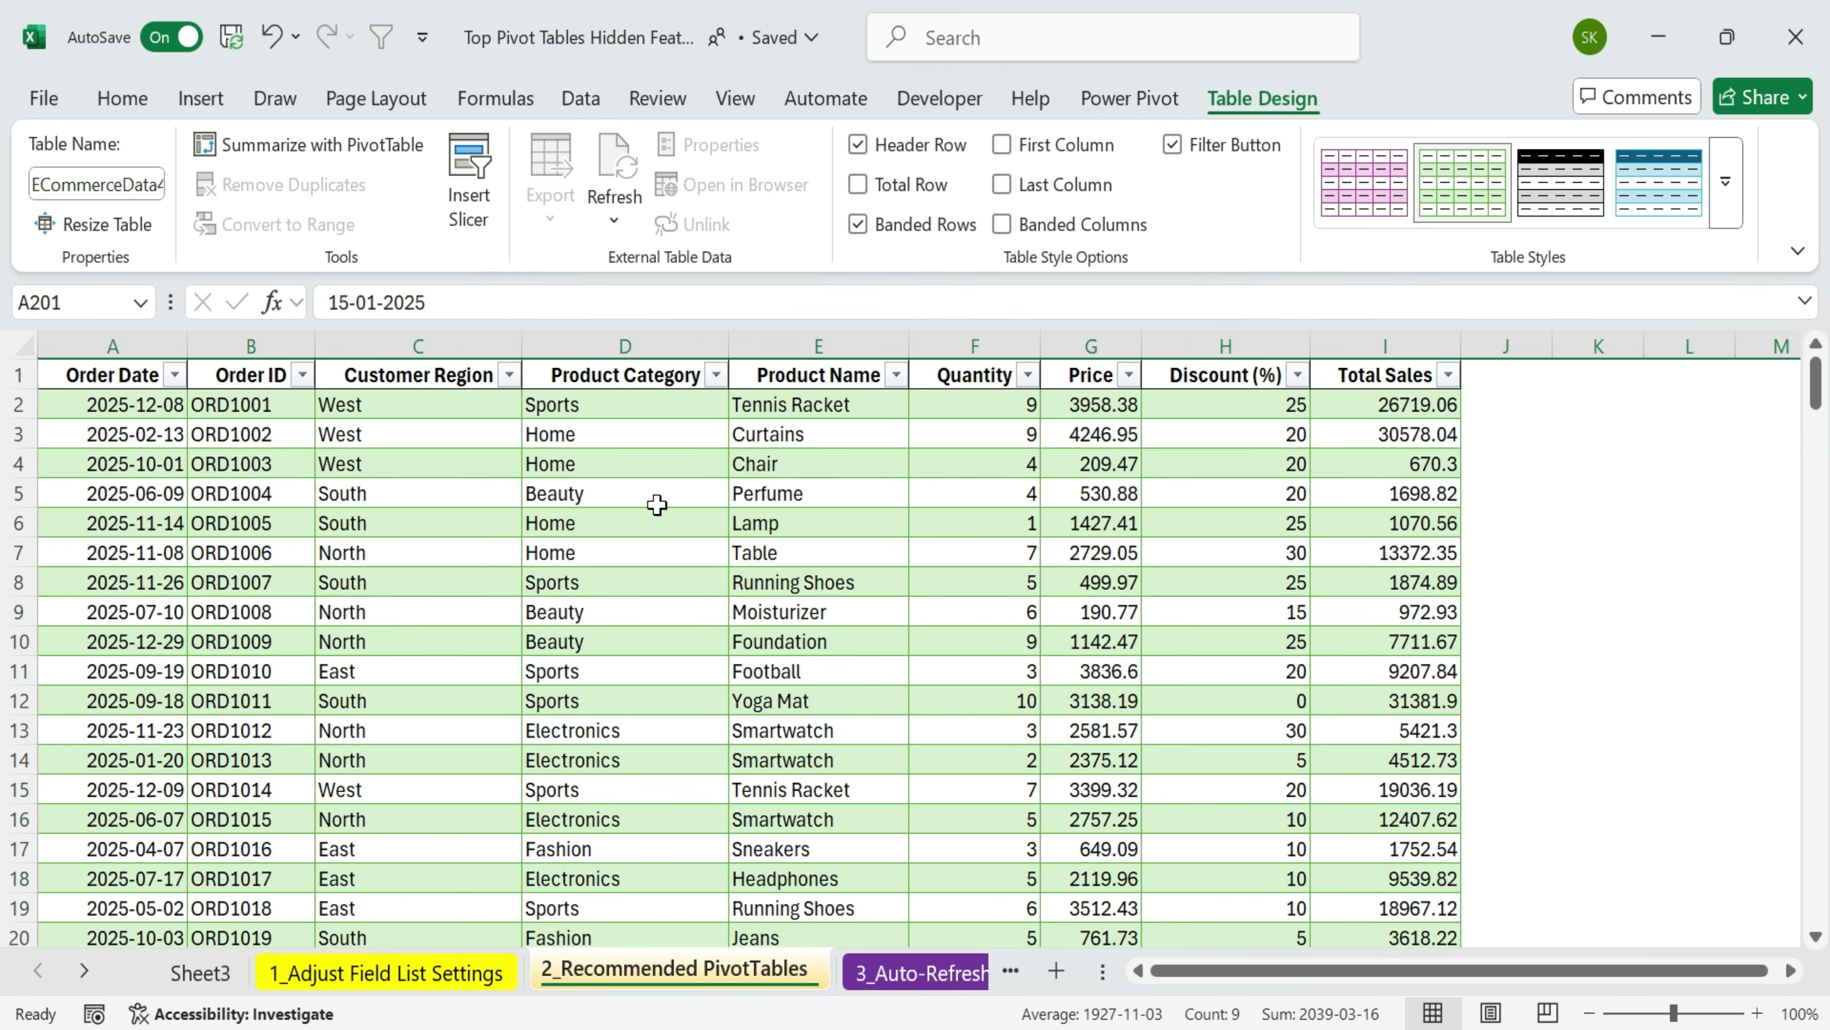
click(657, 503)
- Preview the recommended PivotTables for the sales table and insert Sum of Price by Customer Region
click(319, 610)
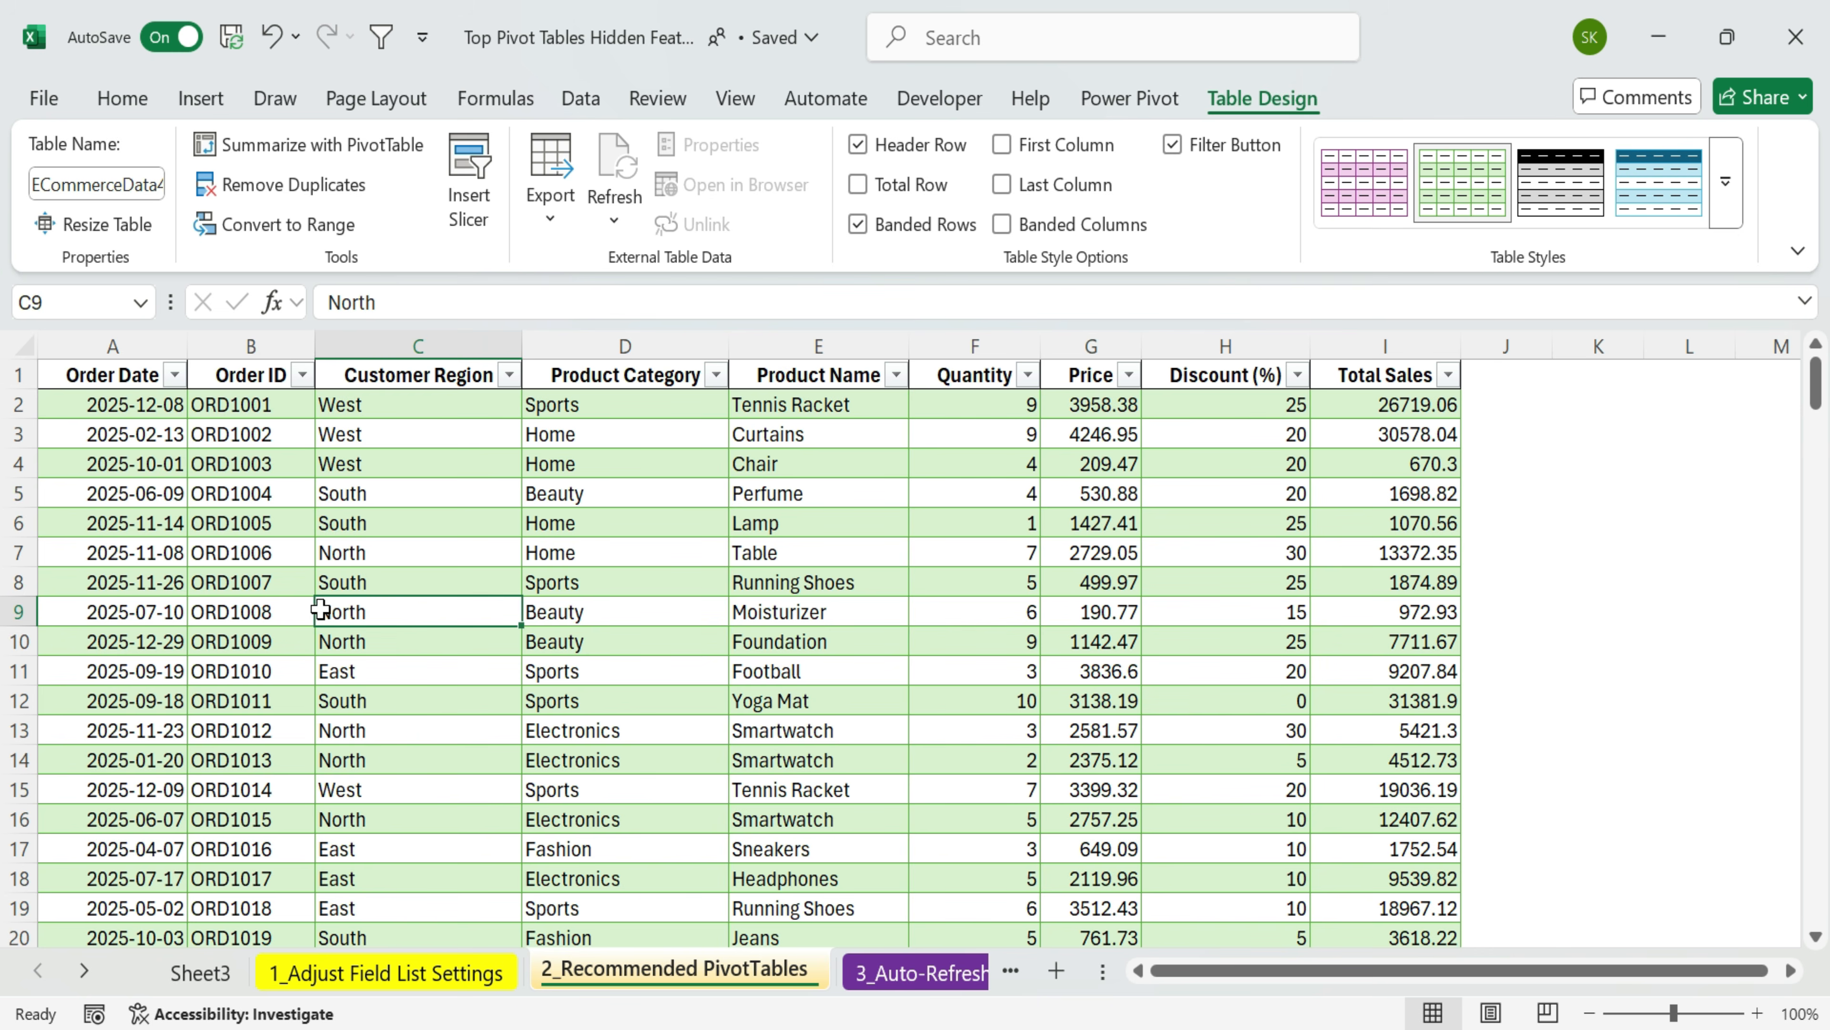
click(200, 98)
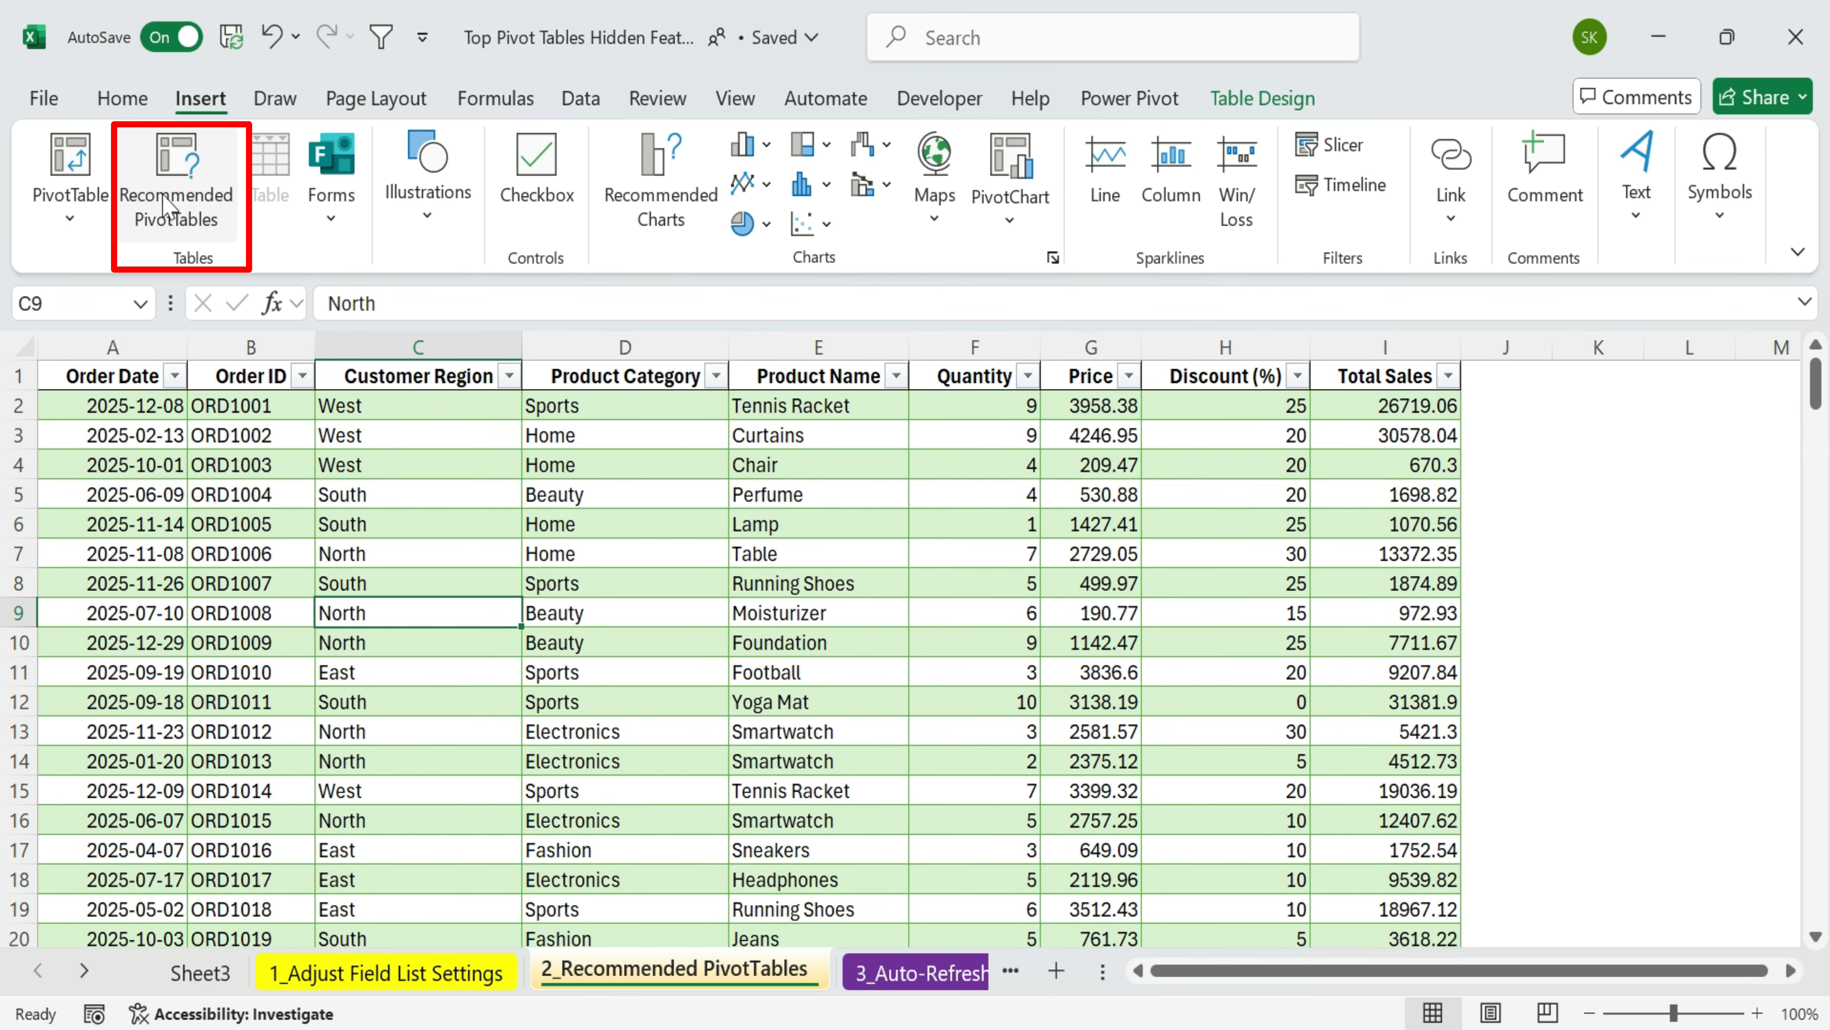
click(180, 166)
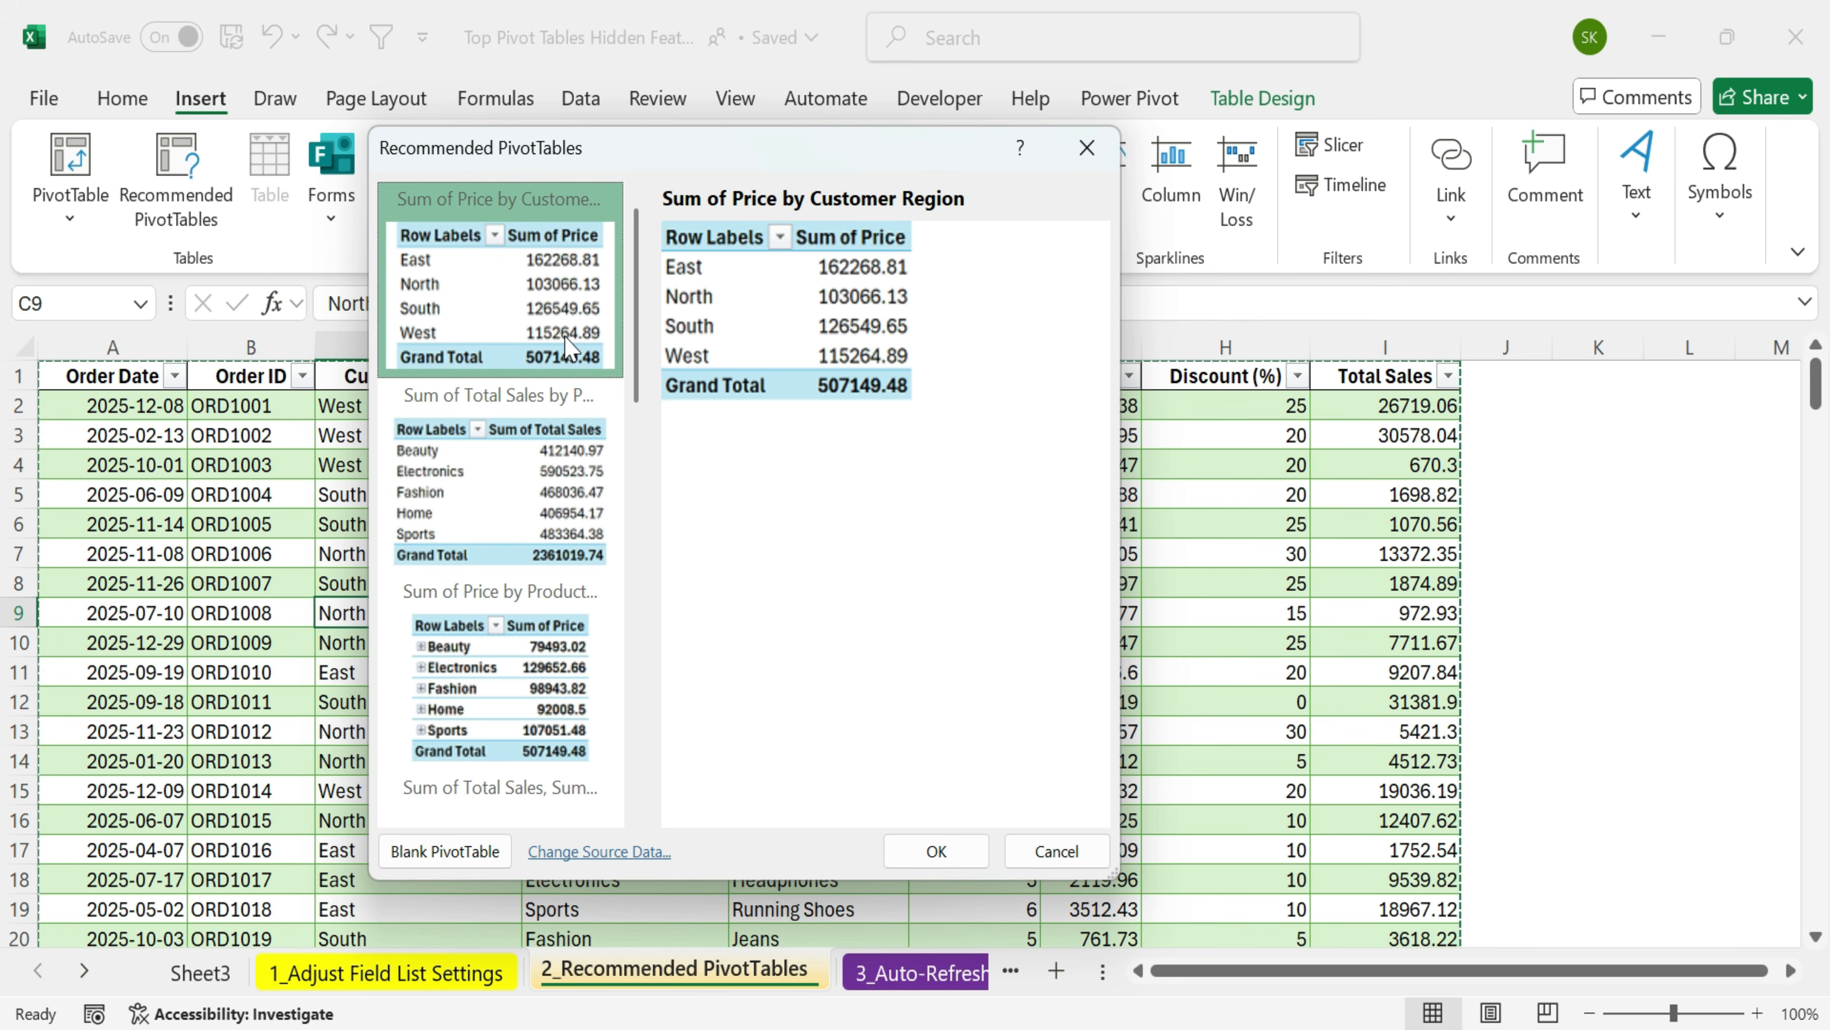
click(511, 504)
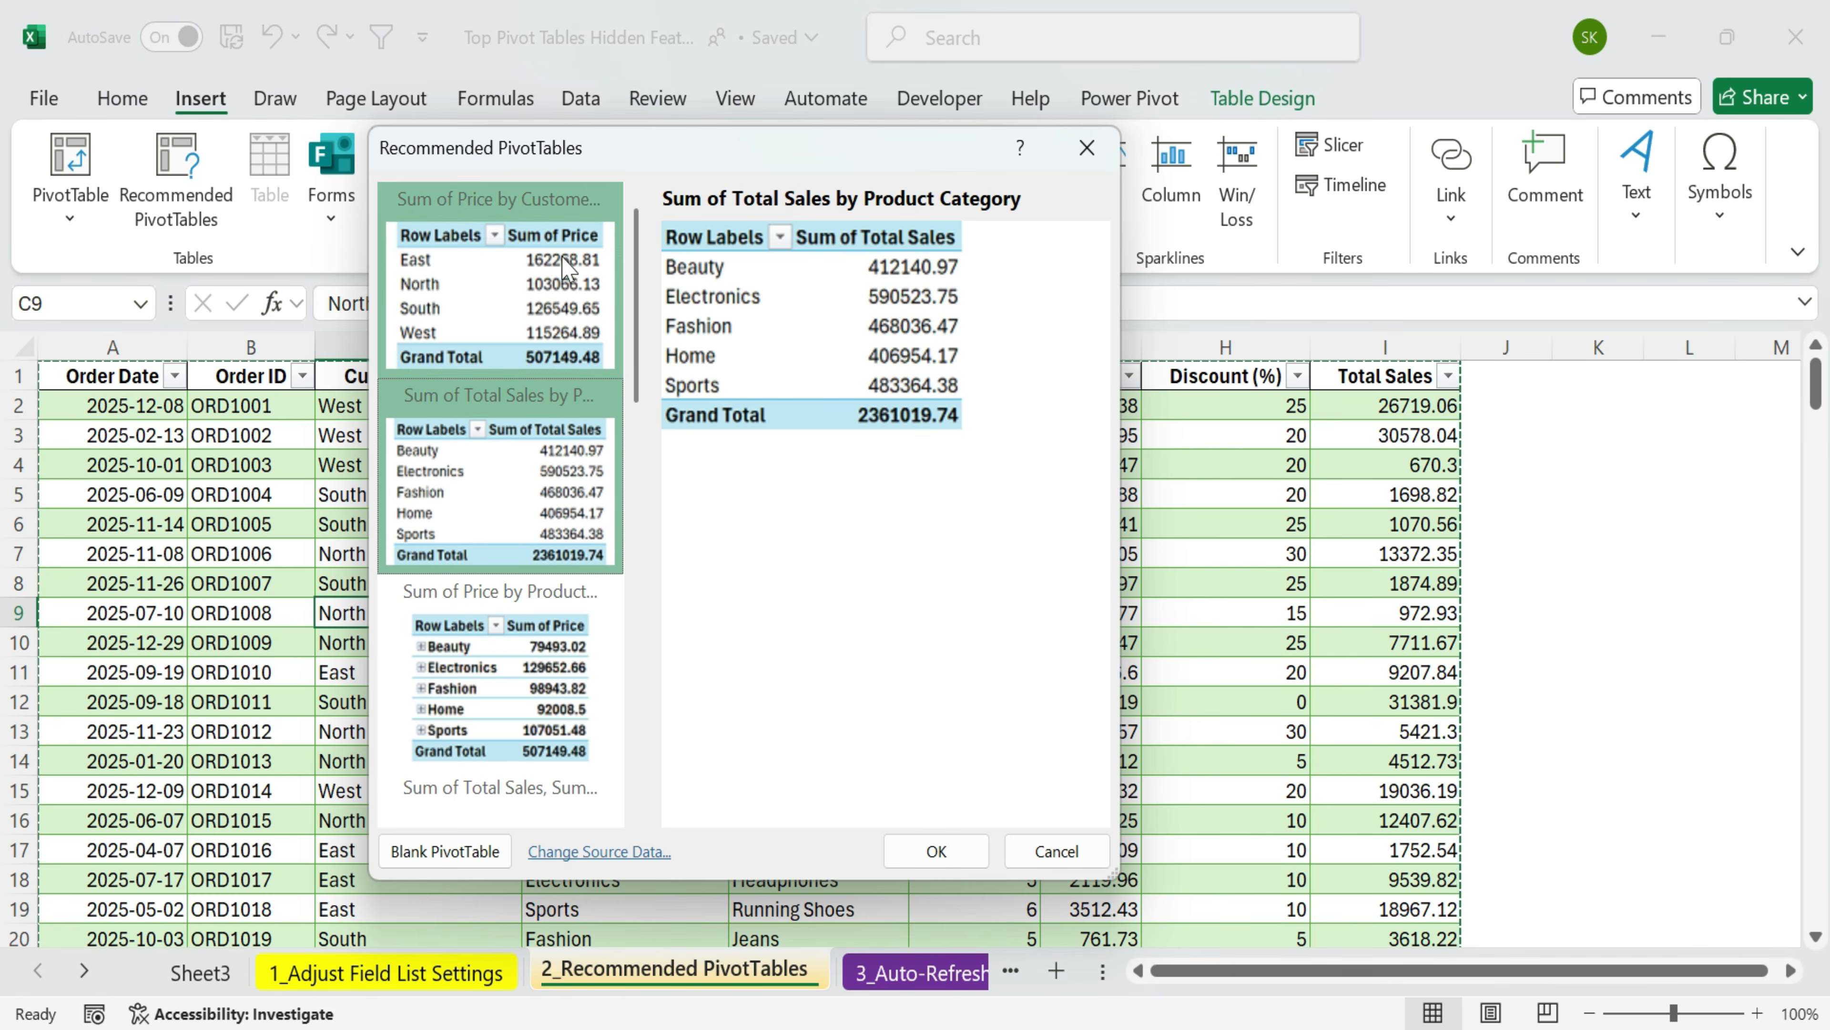
click(573, 288)
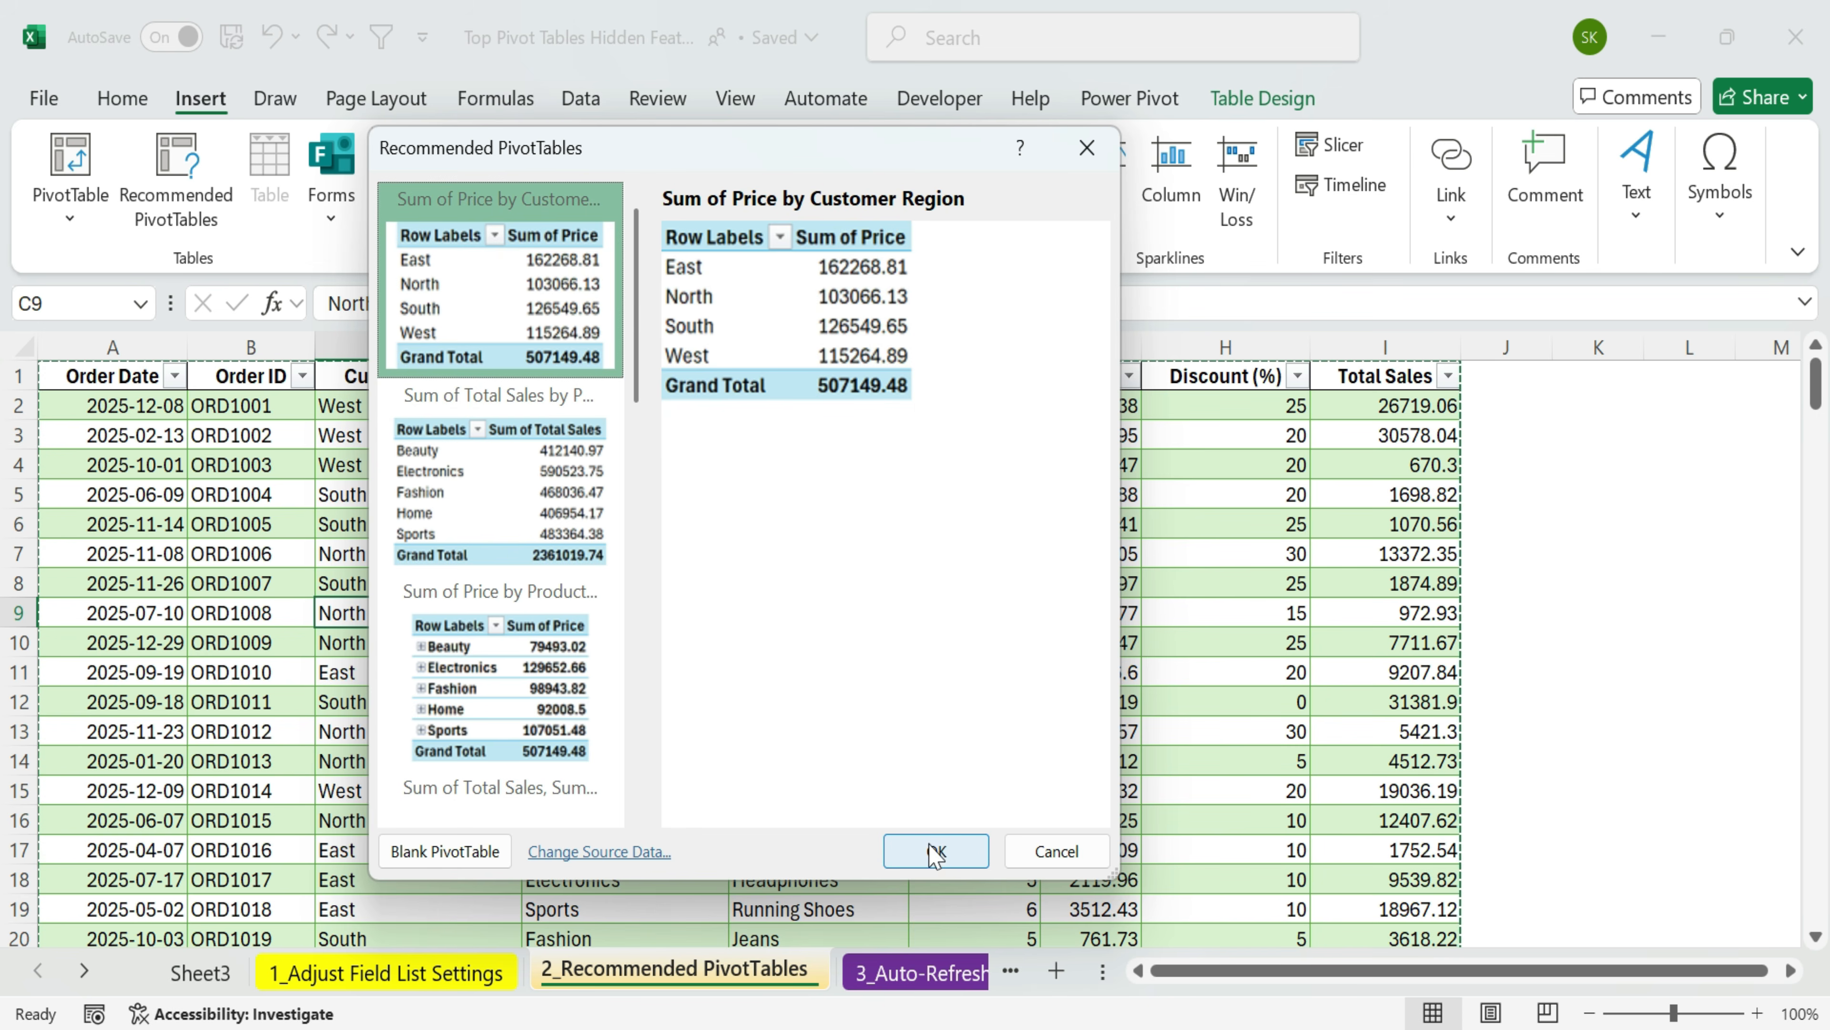
click(950, 856)
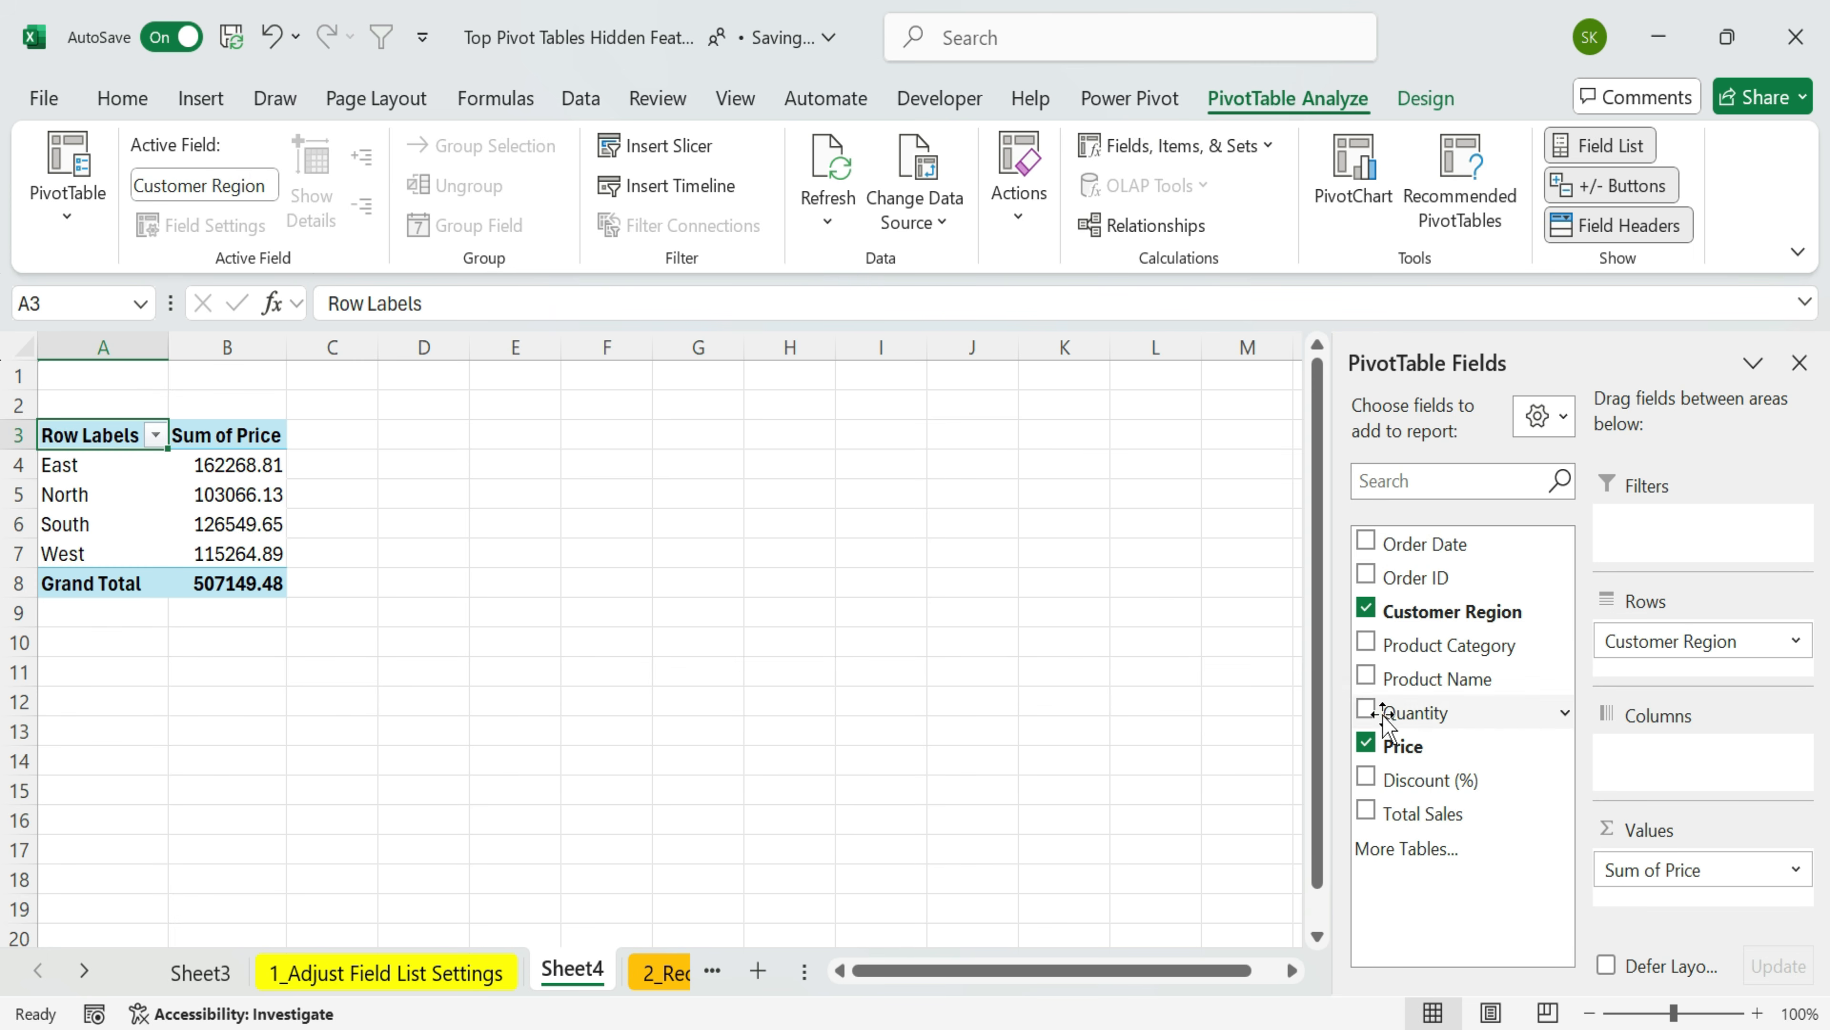
- Add Product Category to the PivotTable rows beneath Customer Region and review the Sum of Price breakdown
click(1426, 645)
drag(1426, 646, 1681, 674)
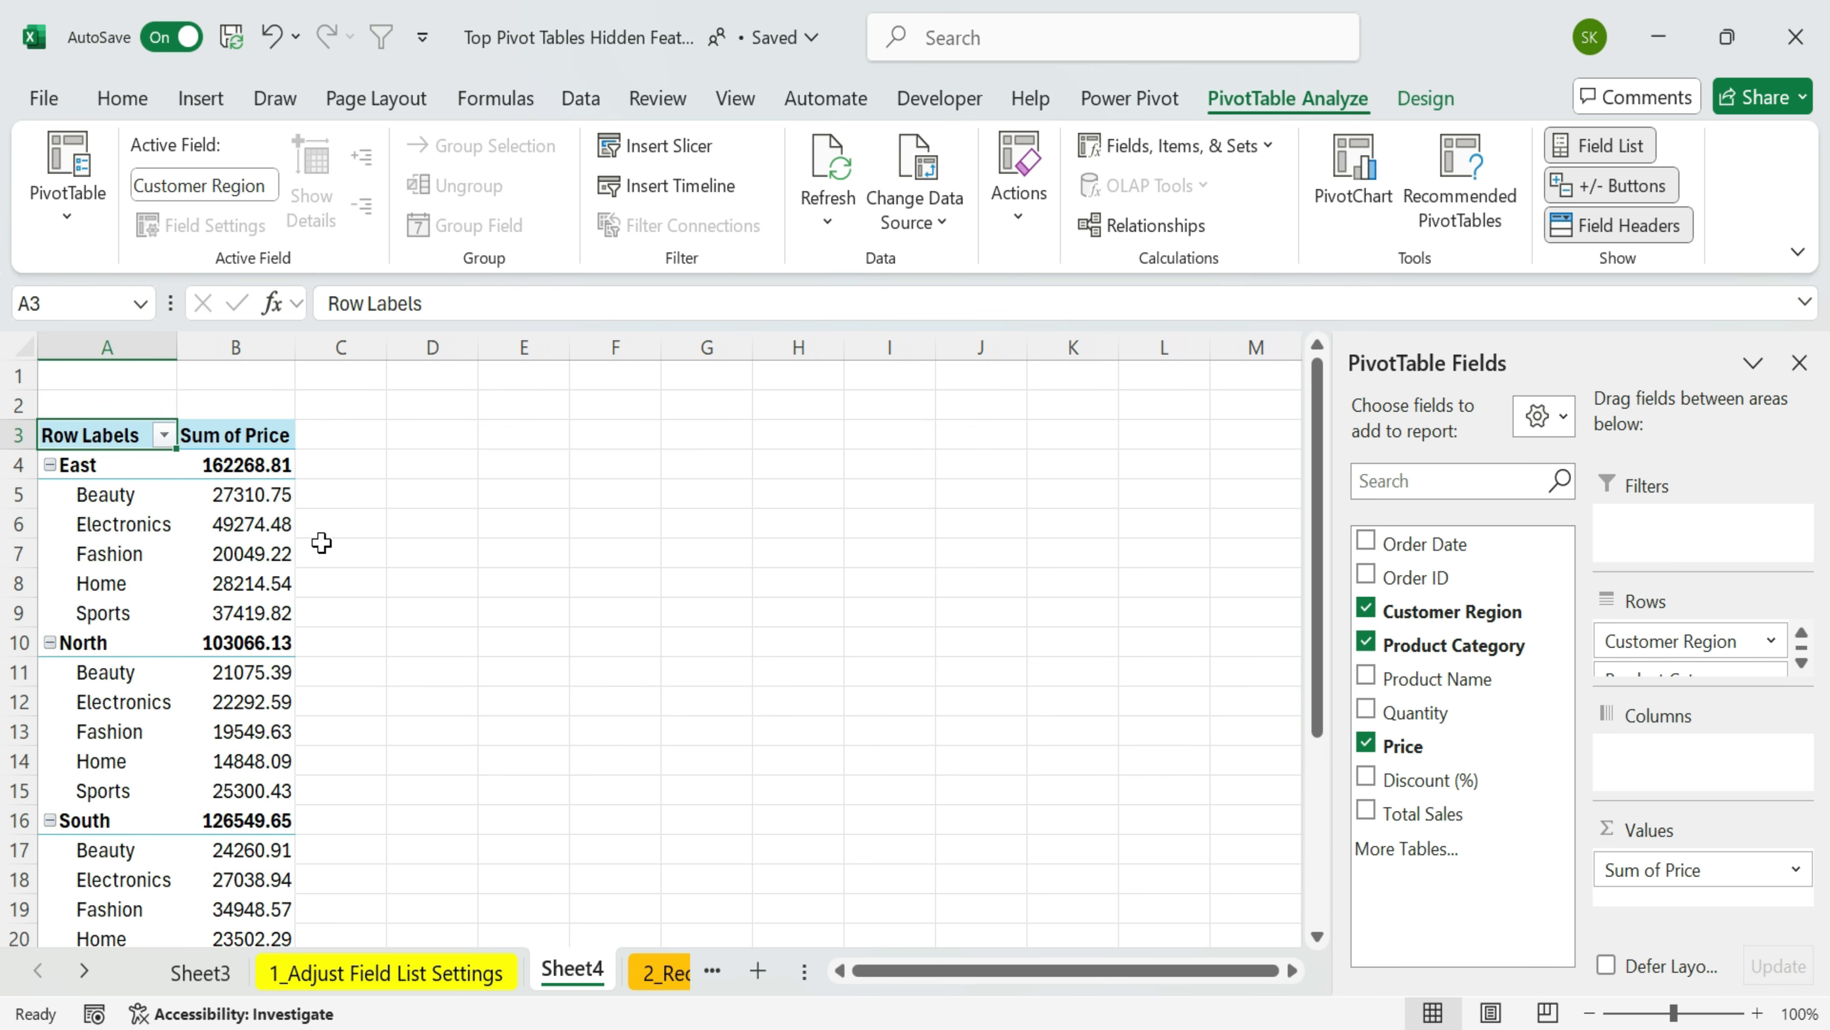
scroll(323, 531, down, 2)
click(63, 524)
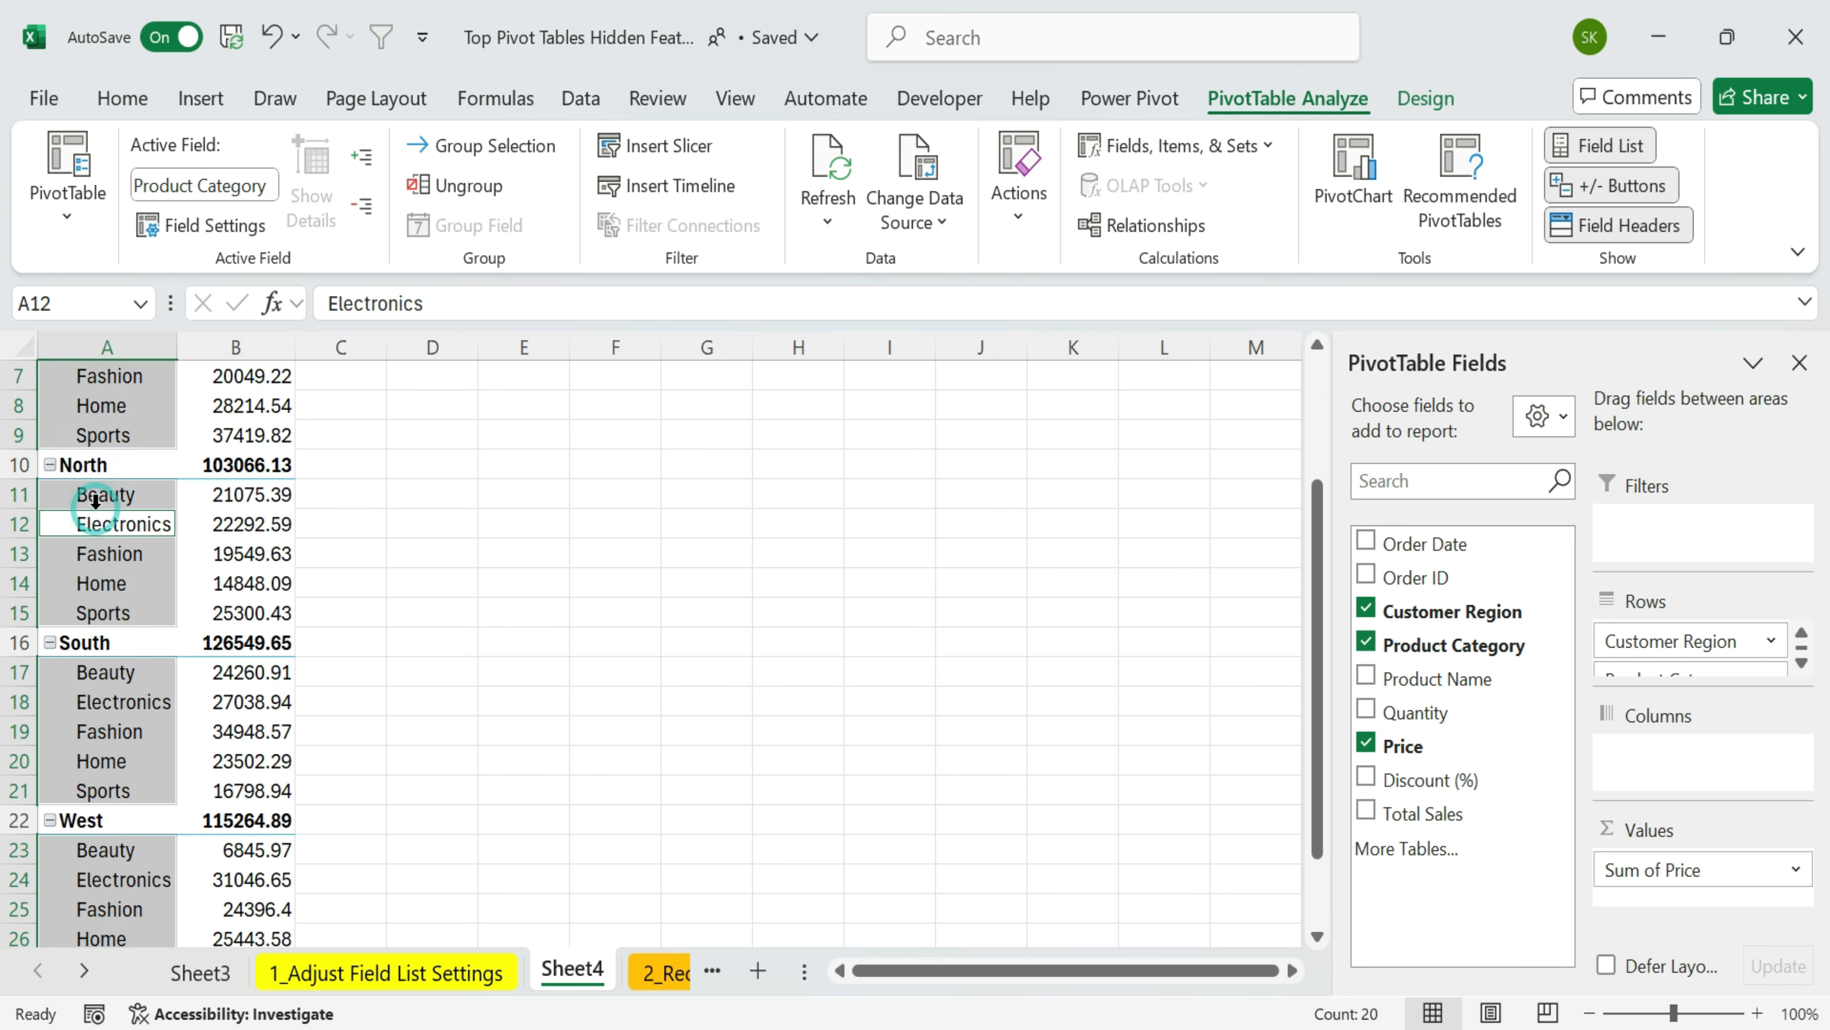
scroll(210, 536, up, 2)
click(230, 496)
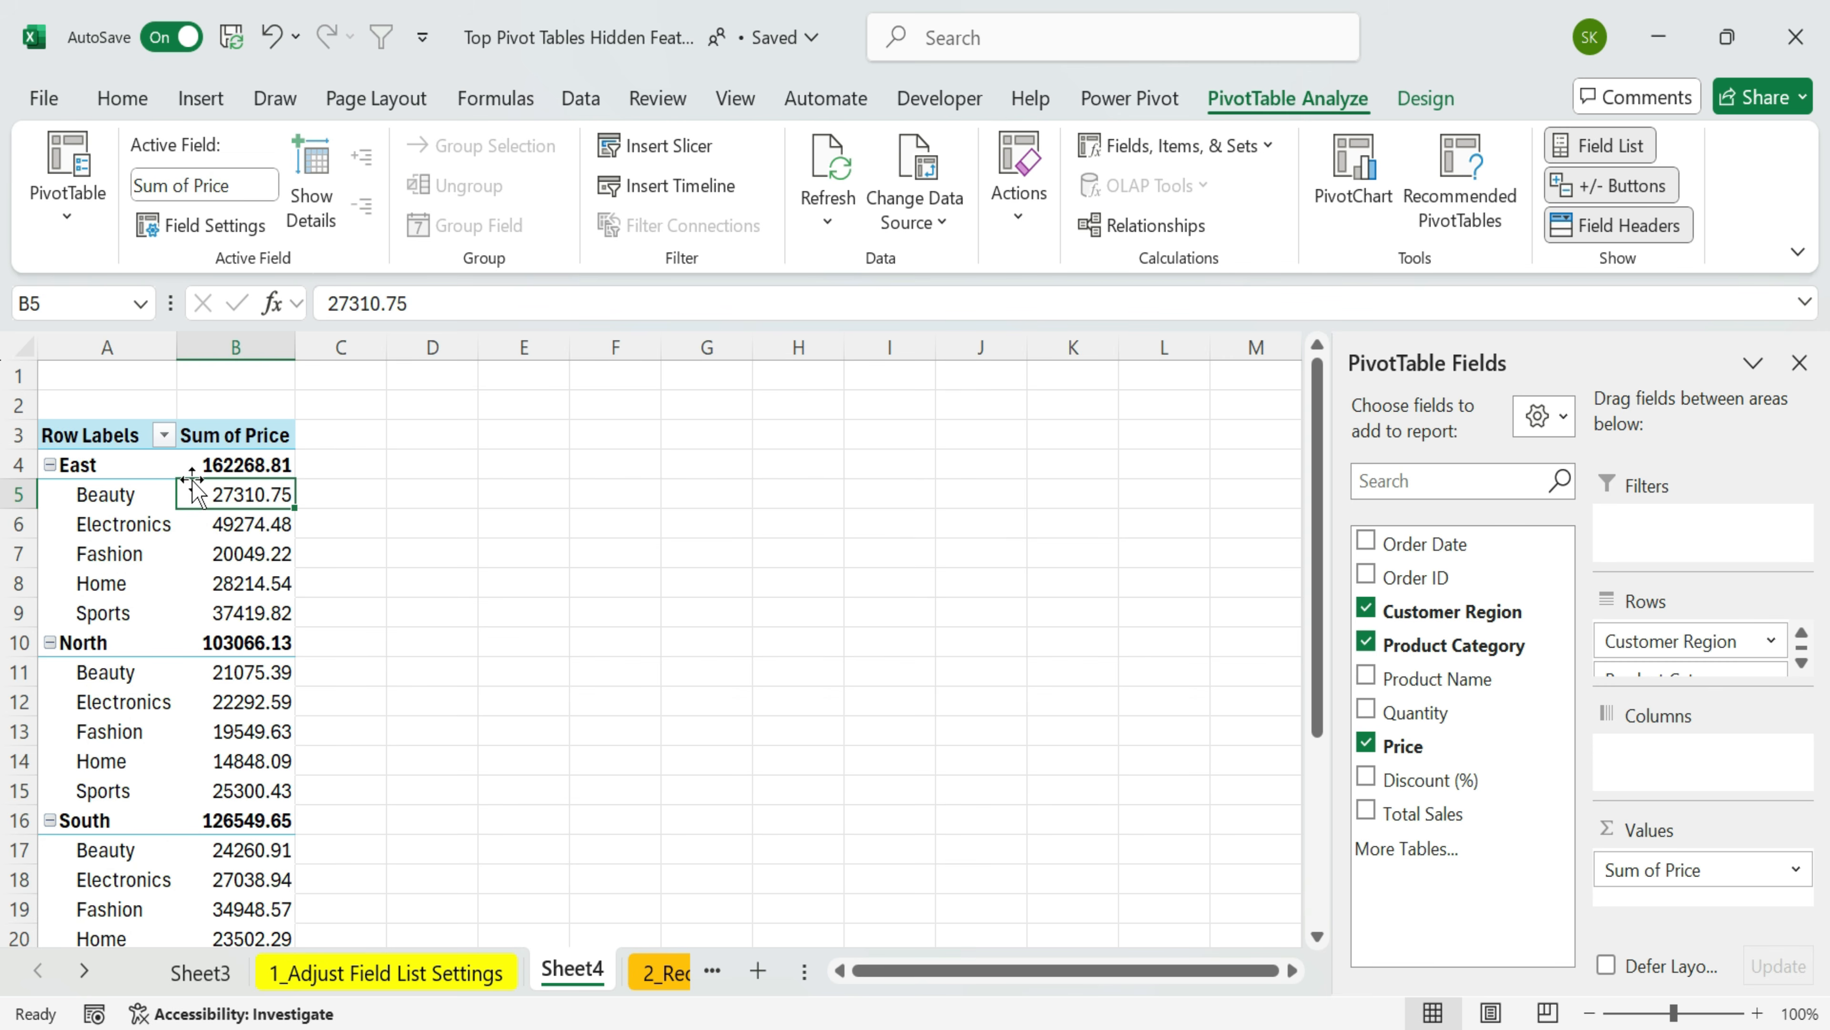
click(208, 572)
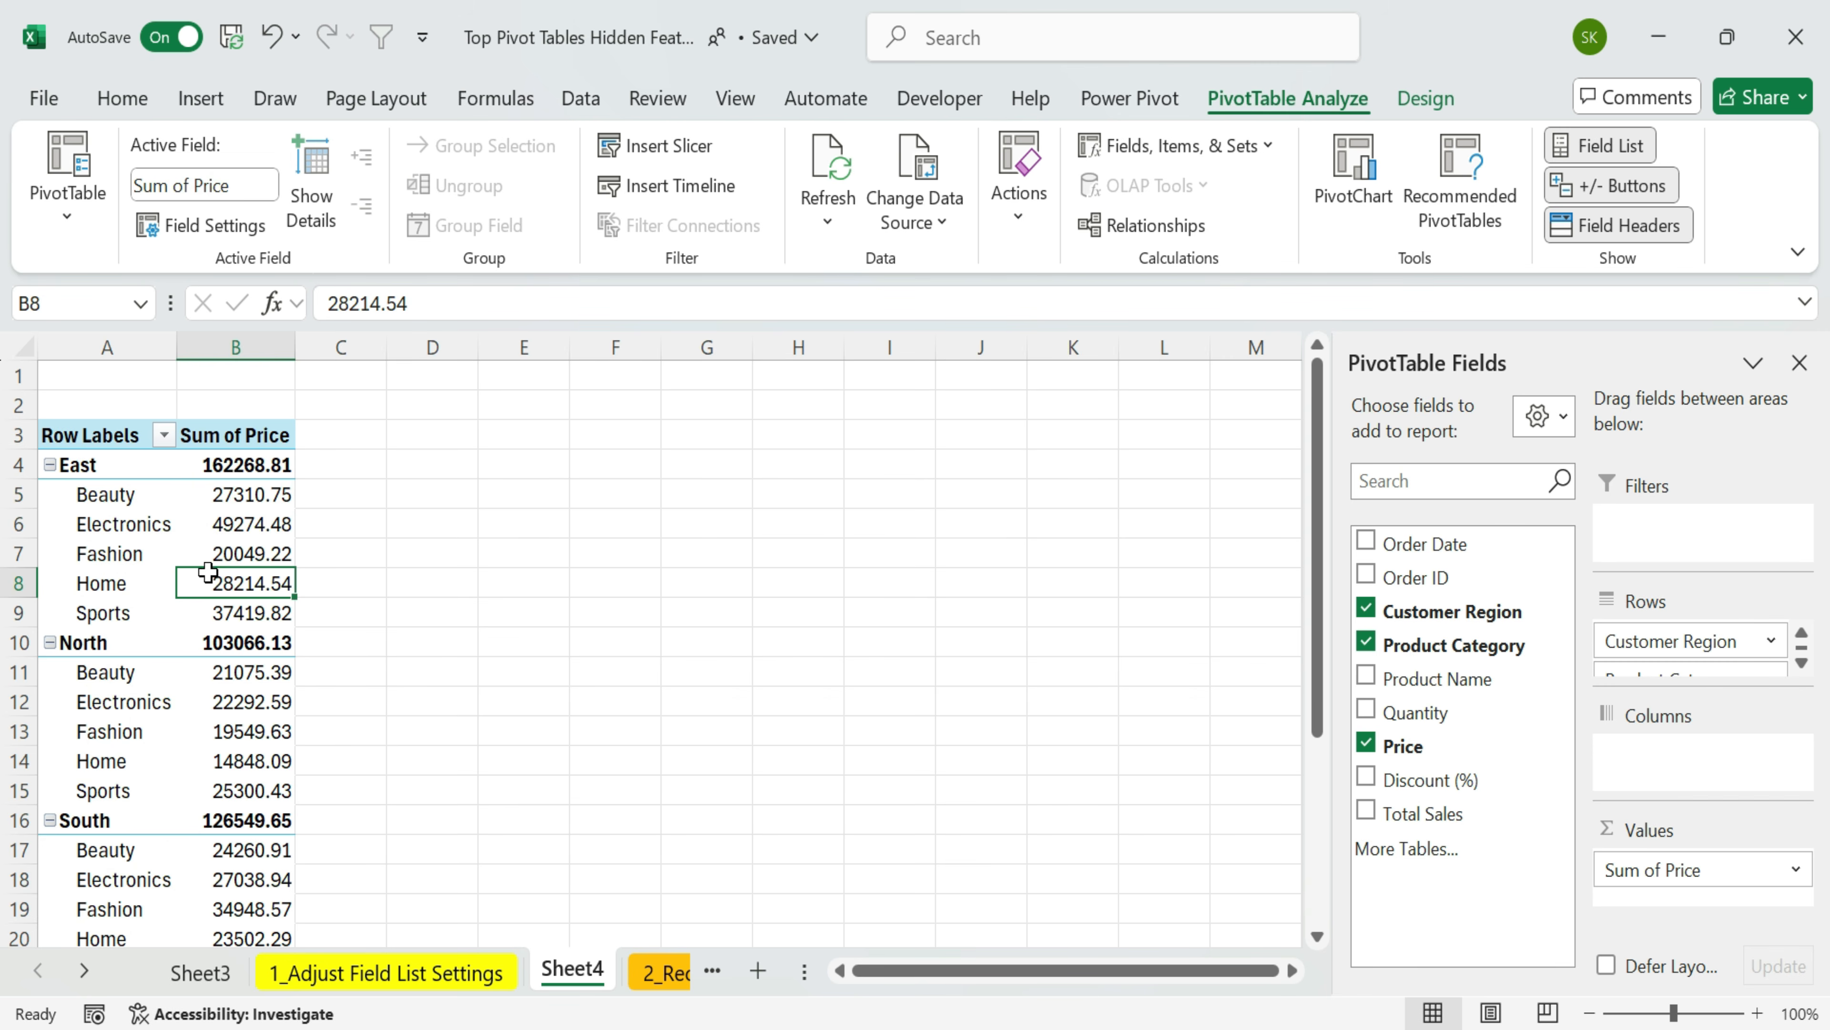
mouse_move(209, 572)
- Preview several recommended PivotTables for the data table on the 1_Adjust Field List Settings sheet, then close them without inserting any
click(443, 972)
click(437, 672)
click(216, 105)
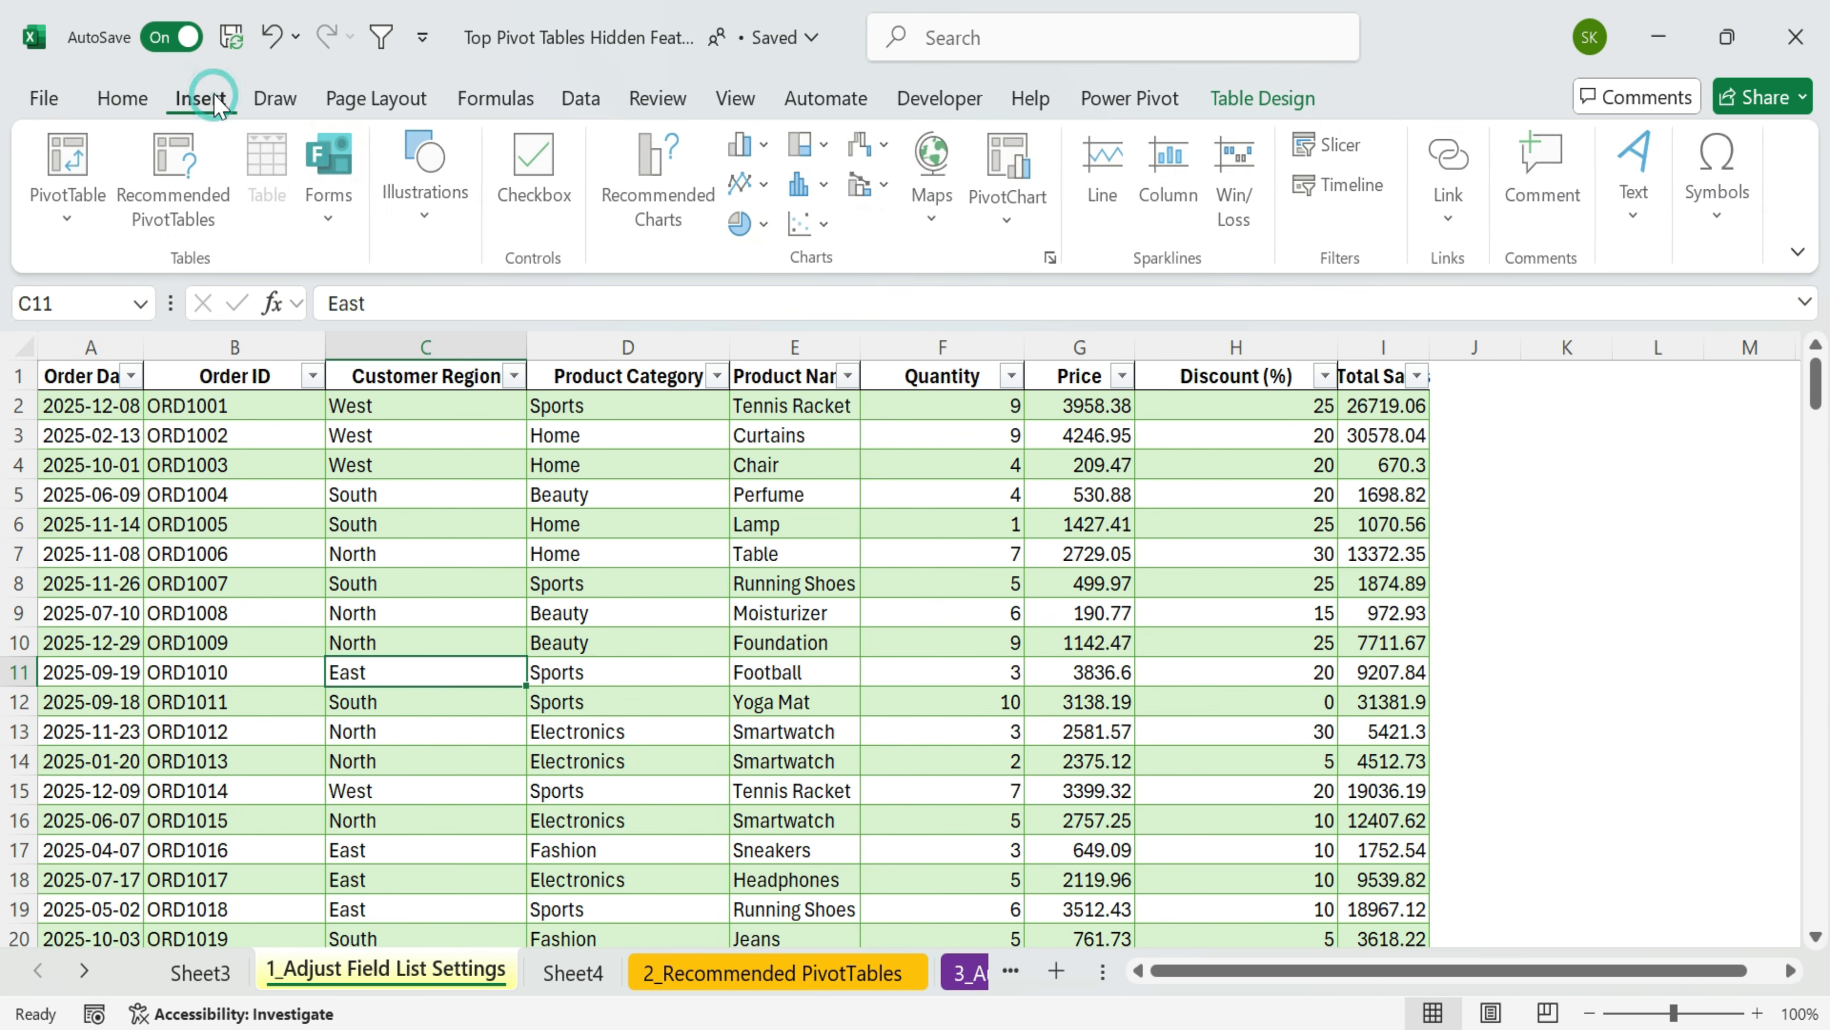
click(176, 180)
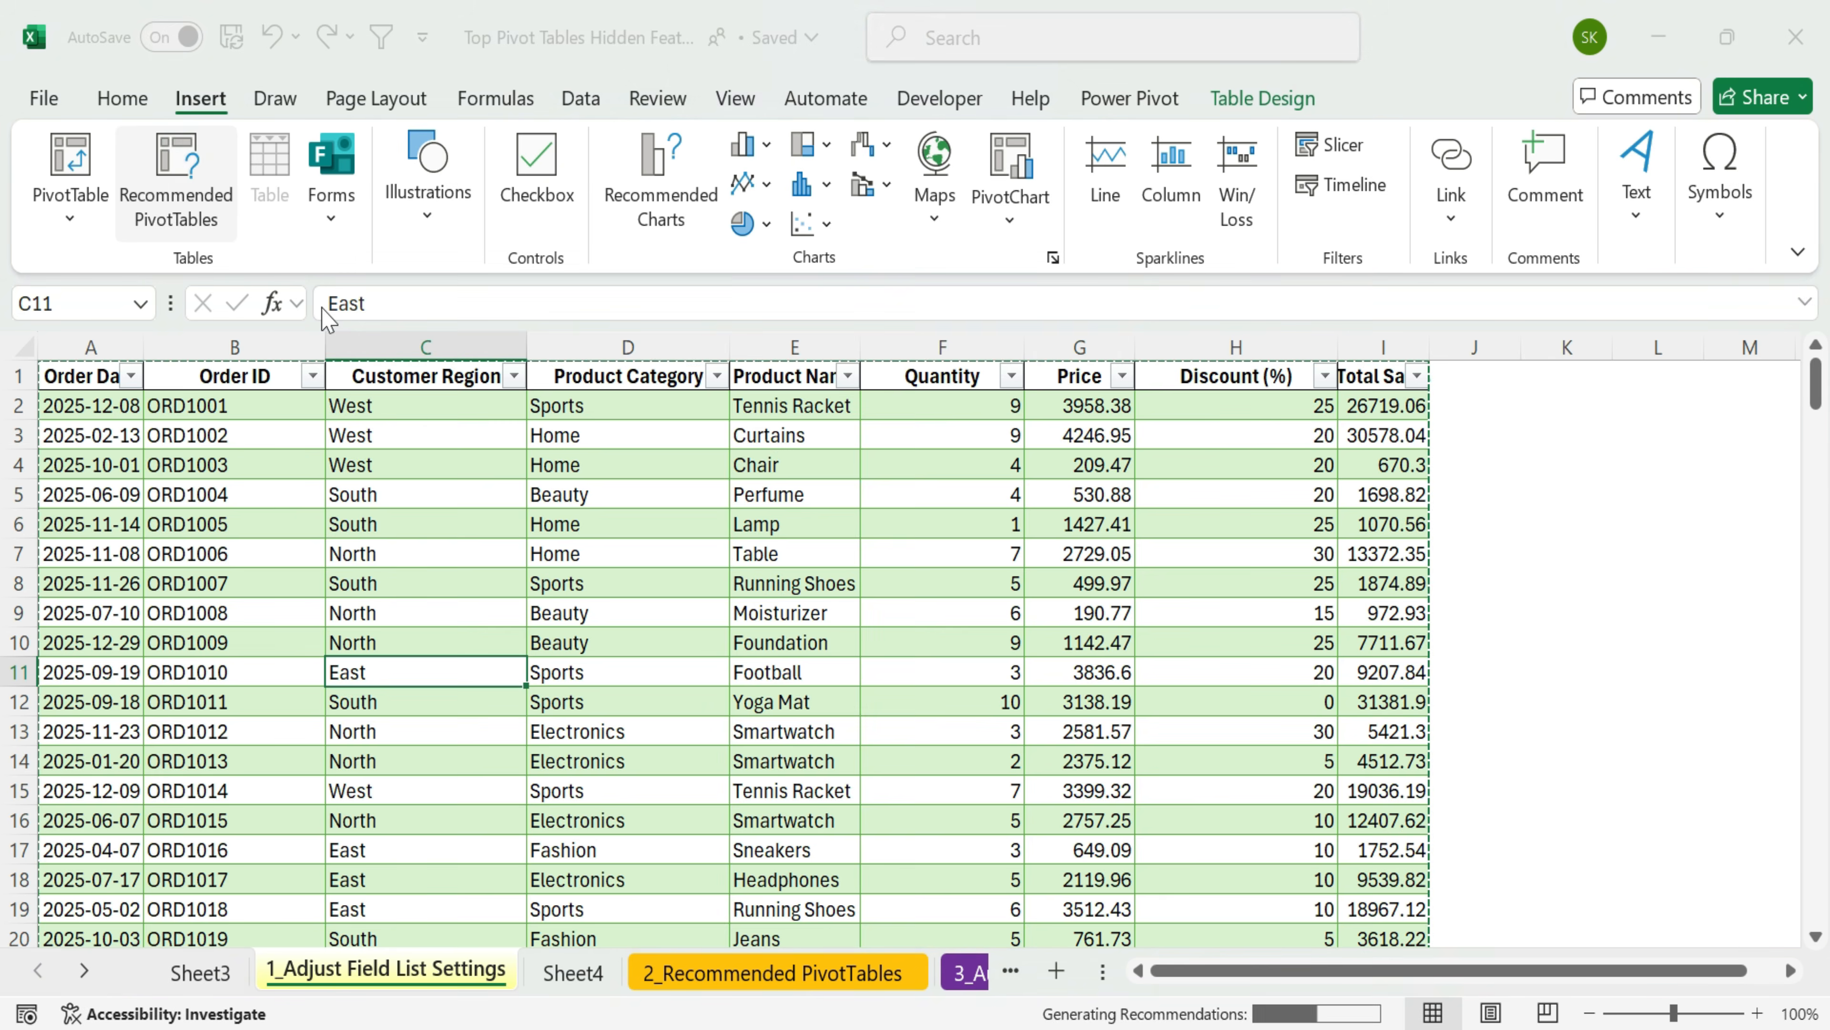
scroll(576, 530, down, 5)
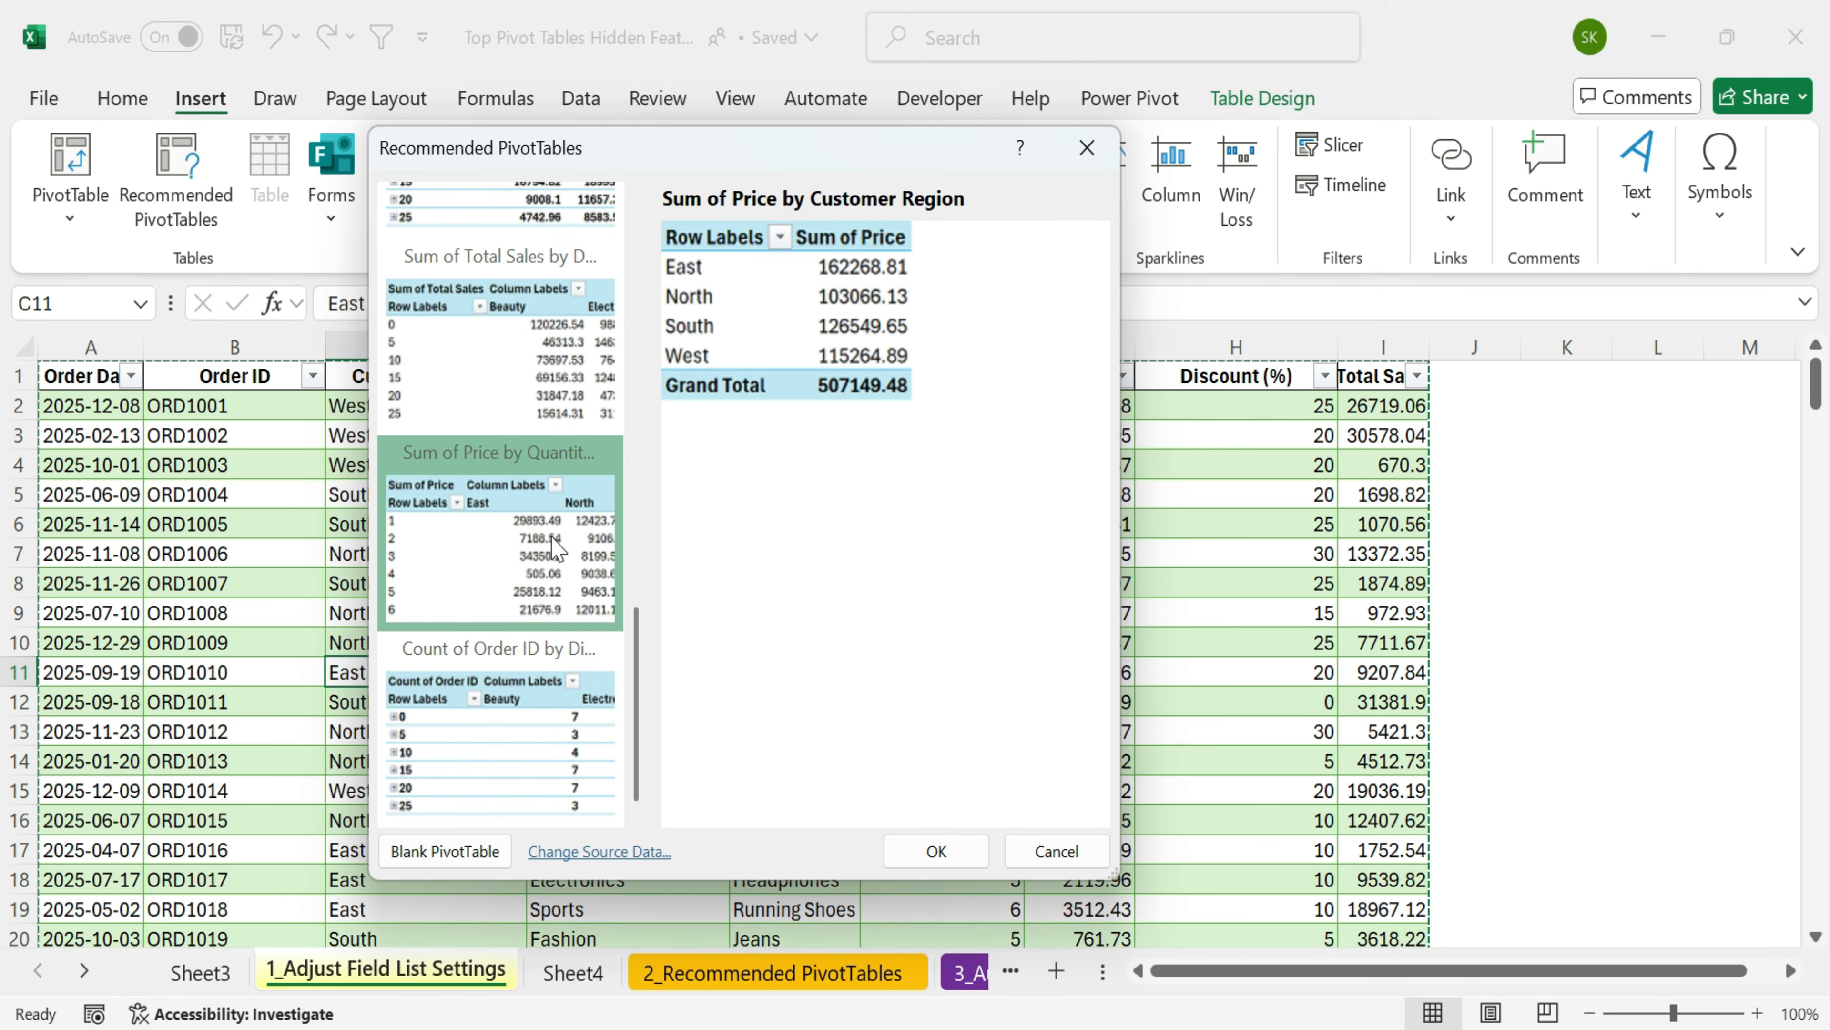
click(519, 728)
click(535, 554)
click(519, 396)
scroll(519, 397, up, 5)
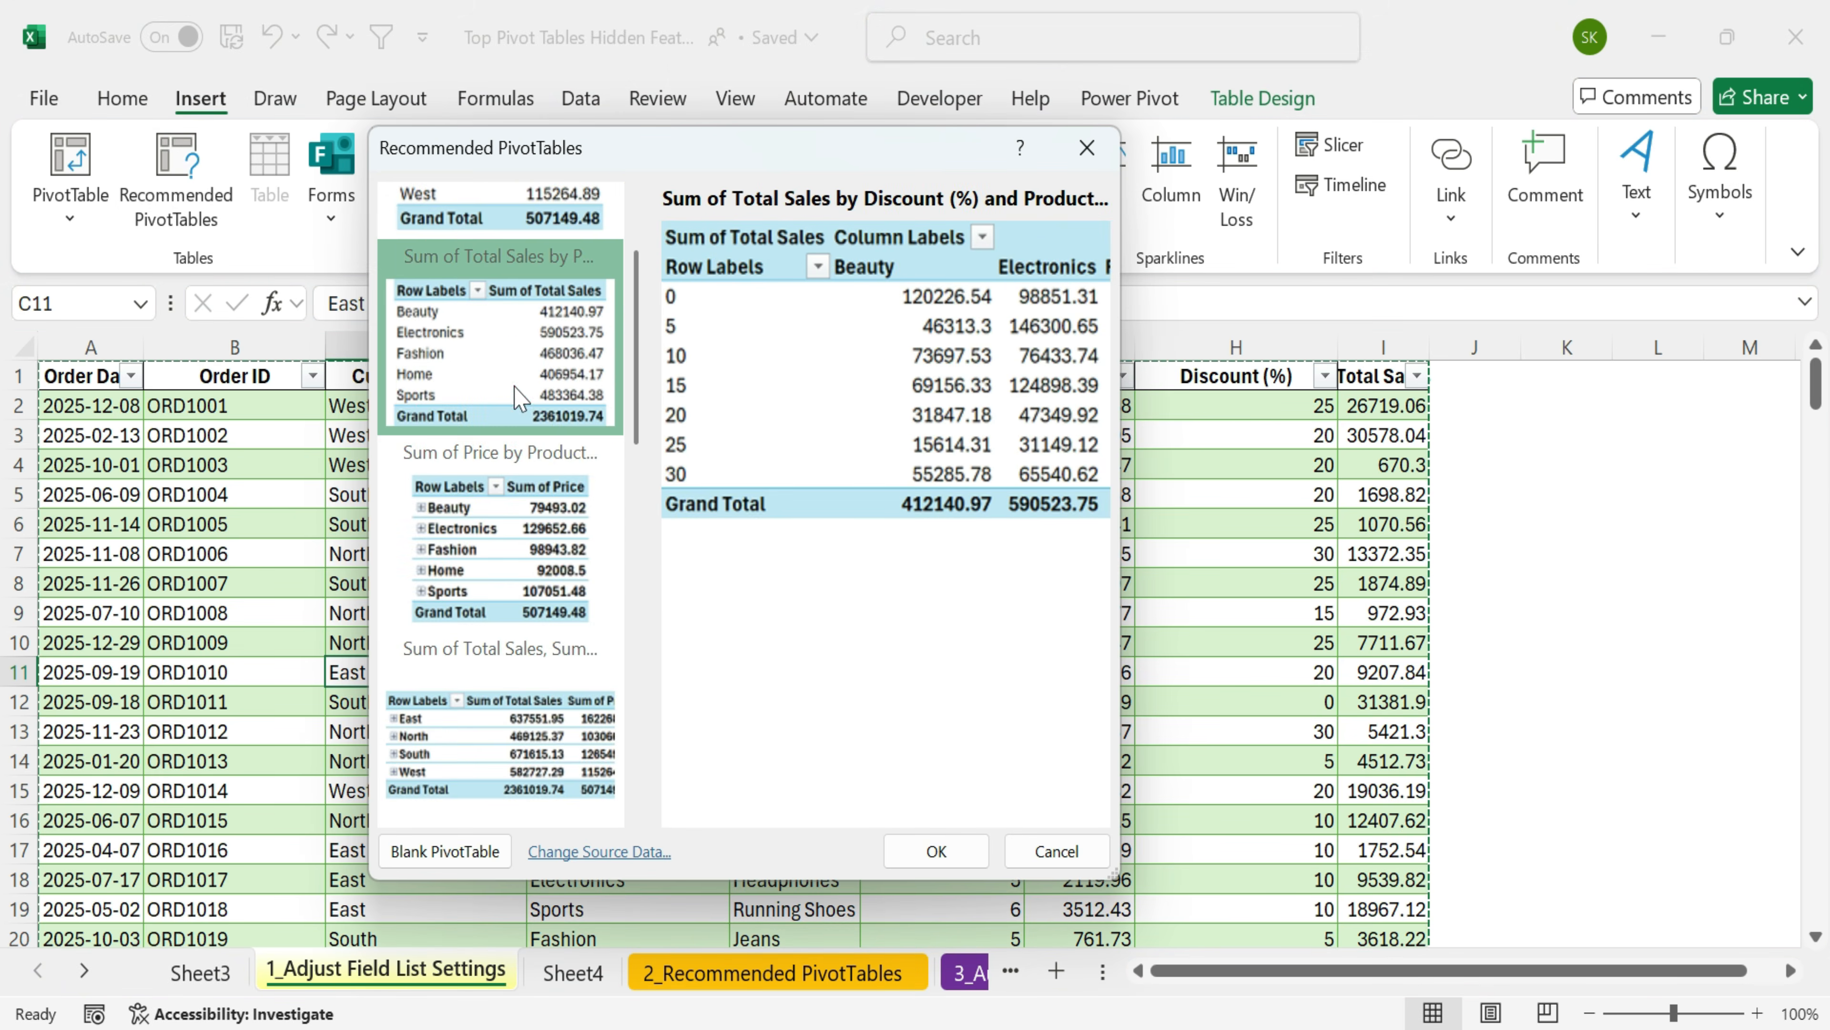
click(514, 369)
scroll(525, 322, up, 1)
click(528, 325)
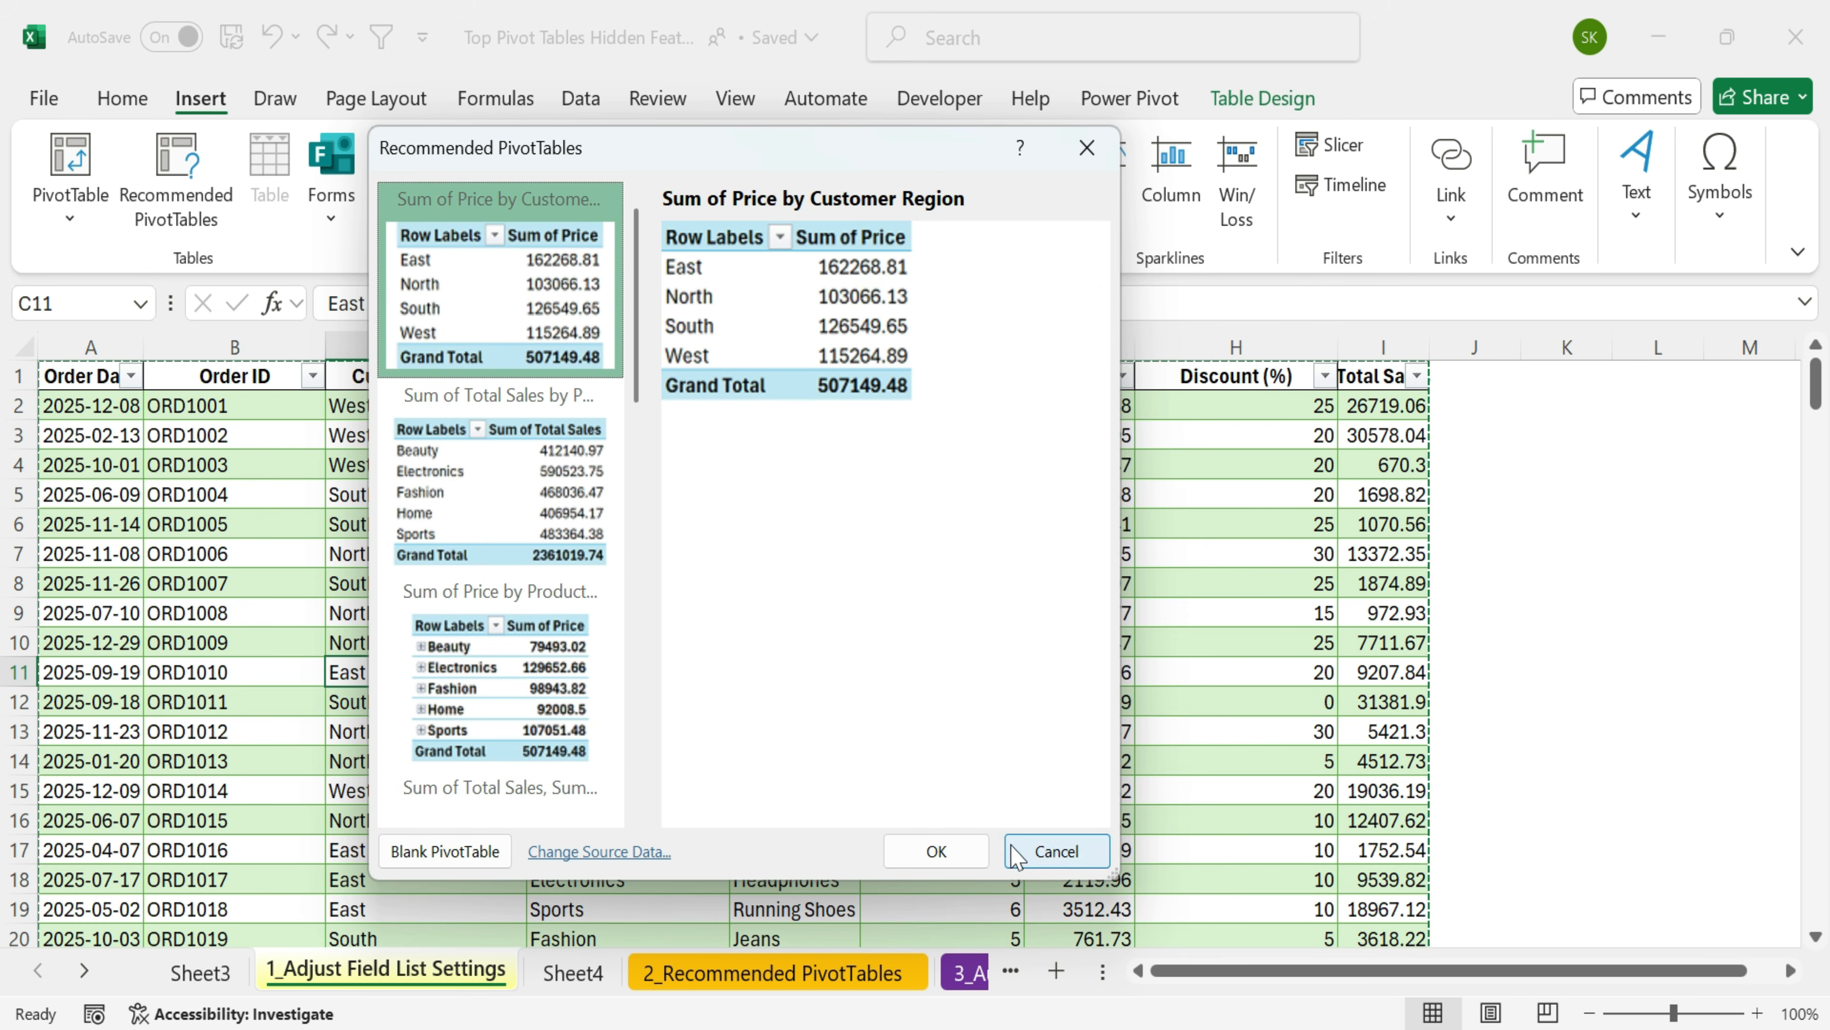
click(1056, 851)
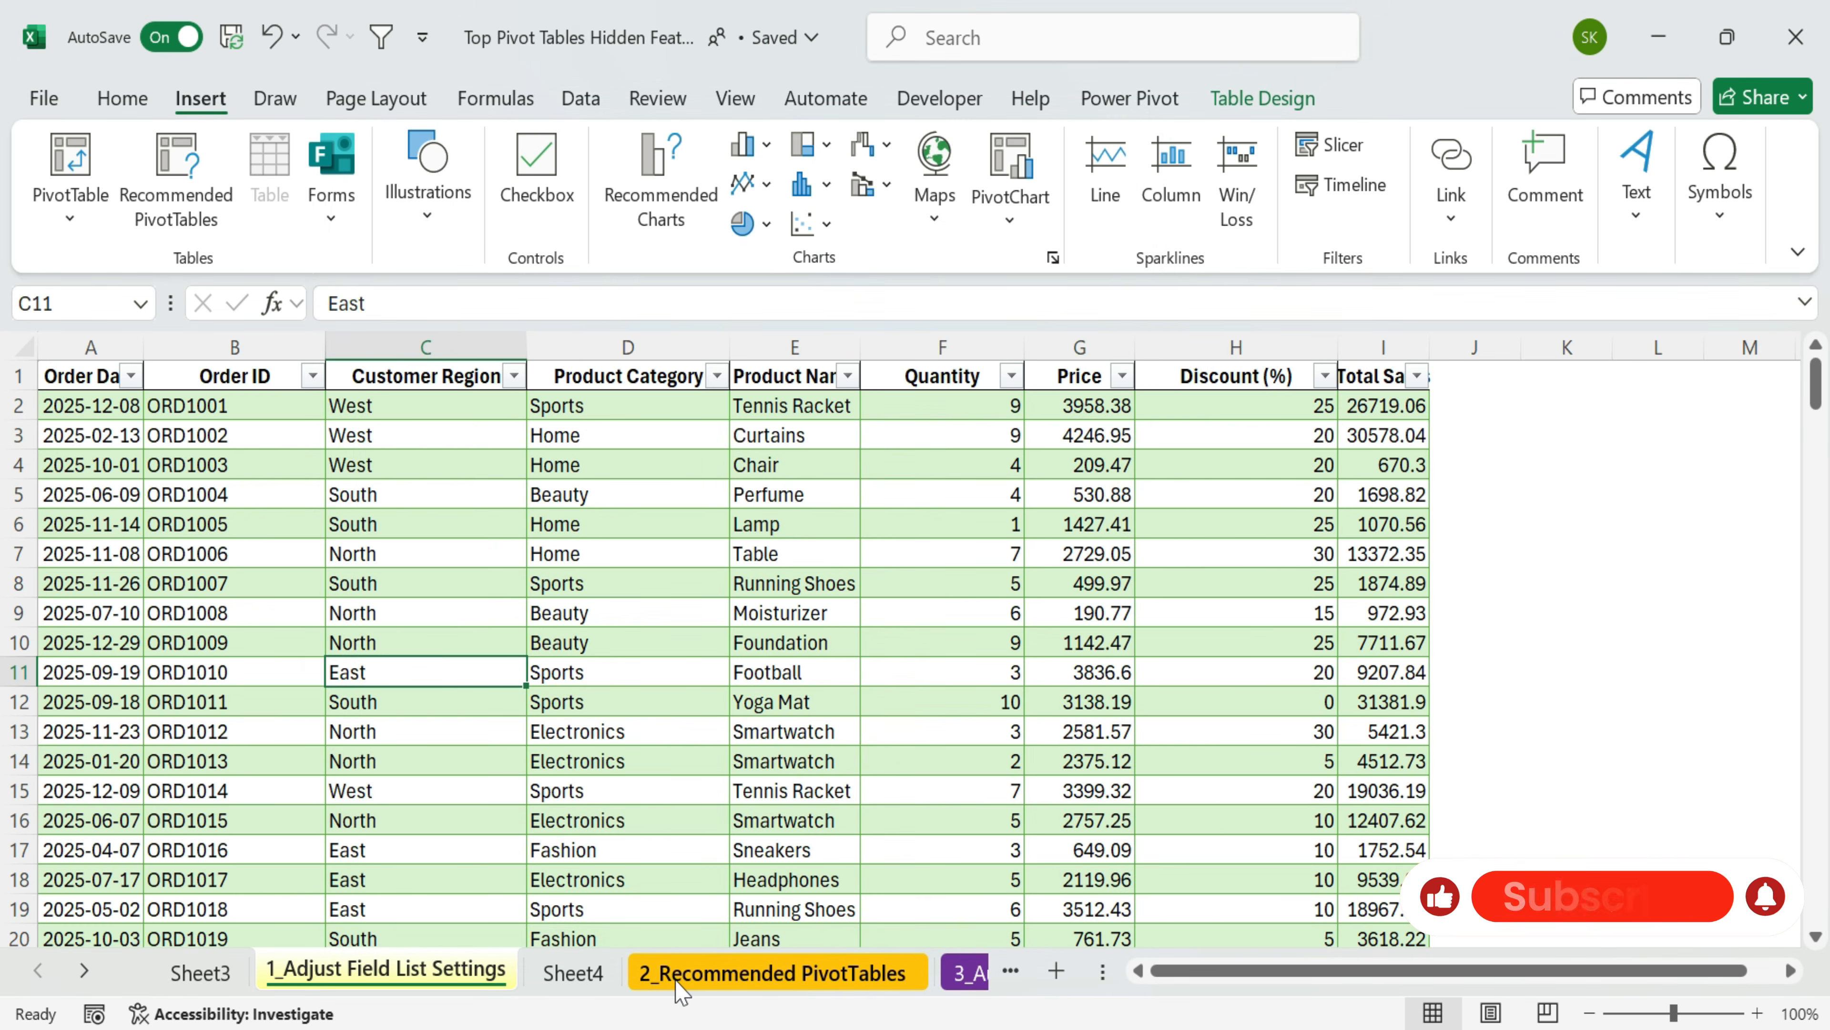
- Go to Sheet4 and refresh its PivotTable manually
click(717, 974)
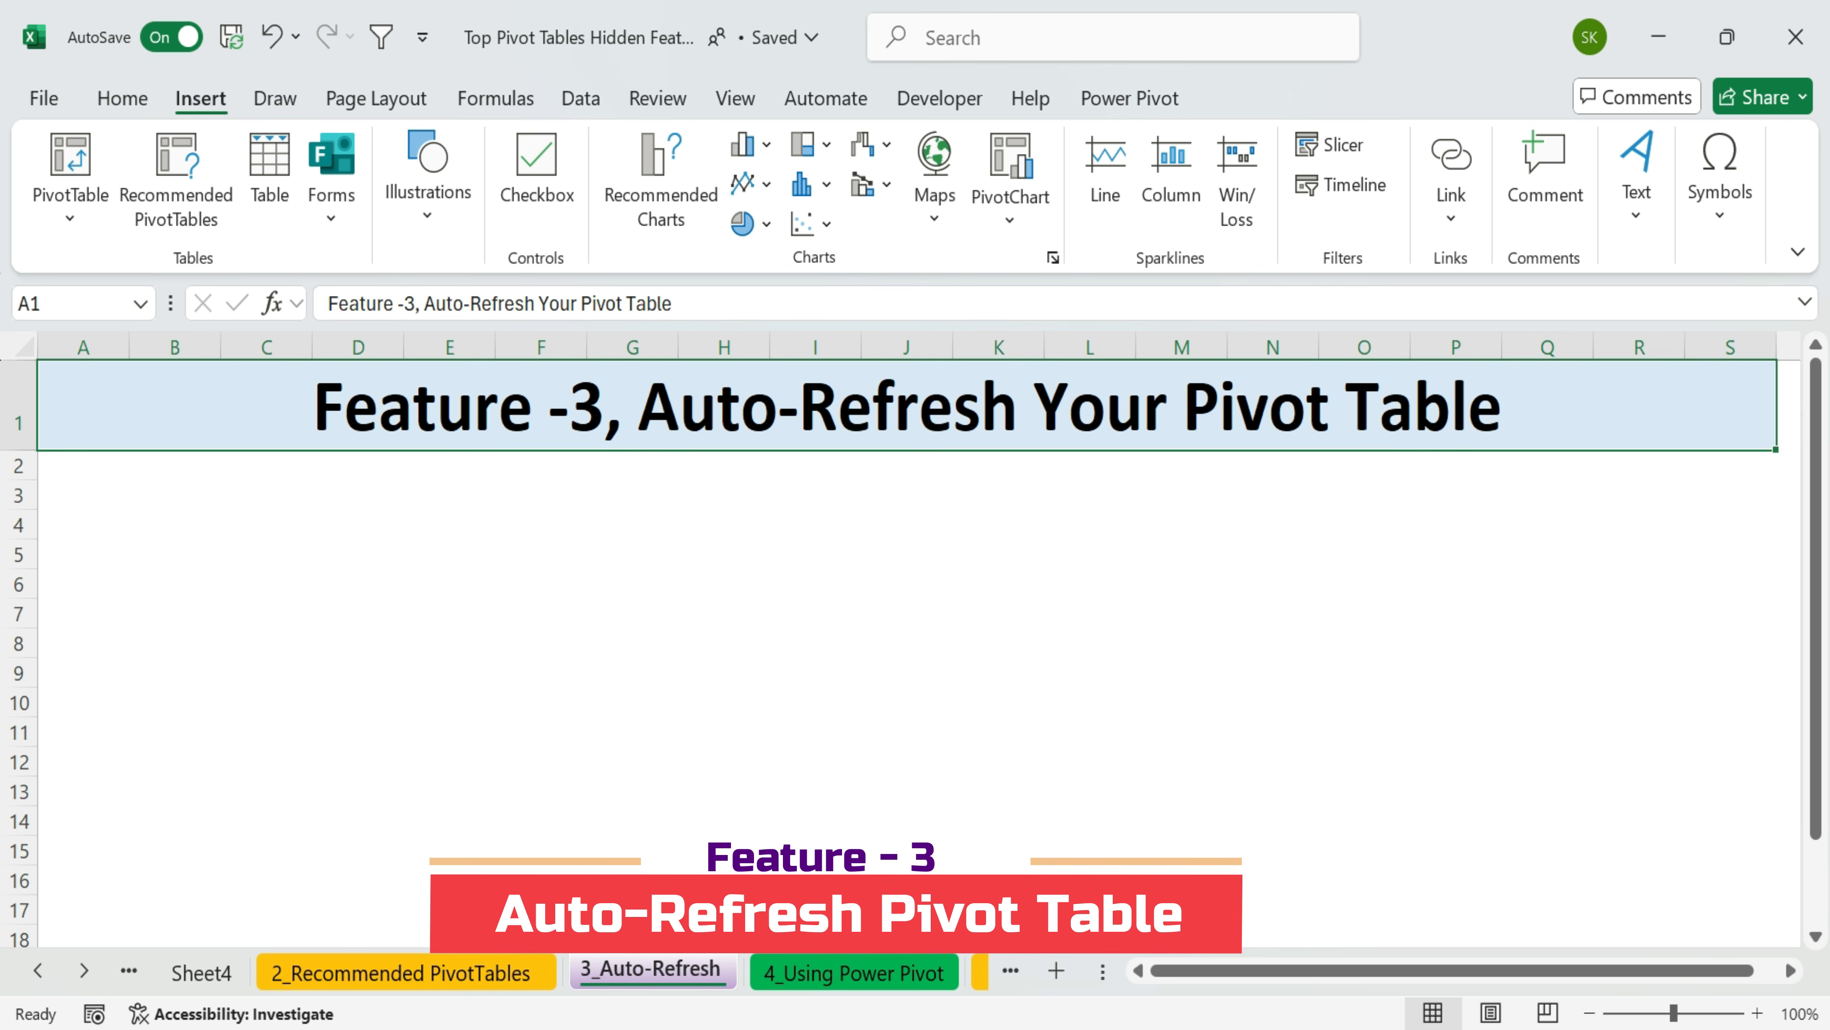
click(633, 670)
click(201, 972)
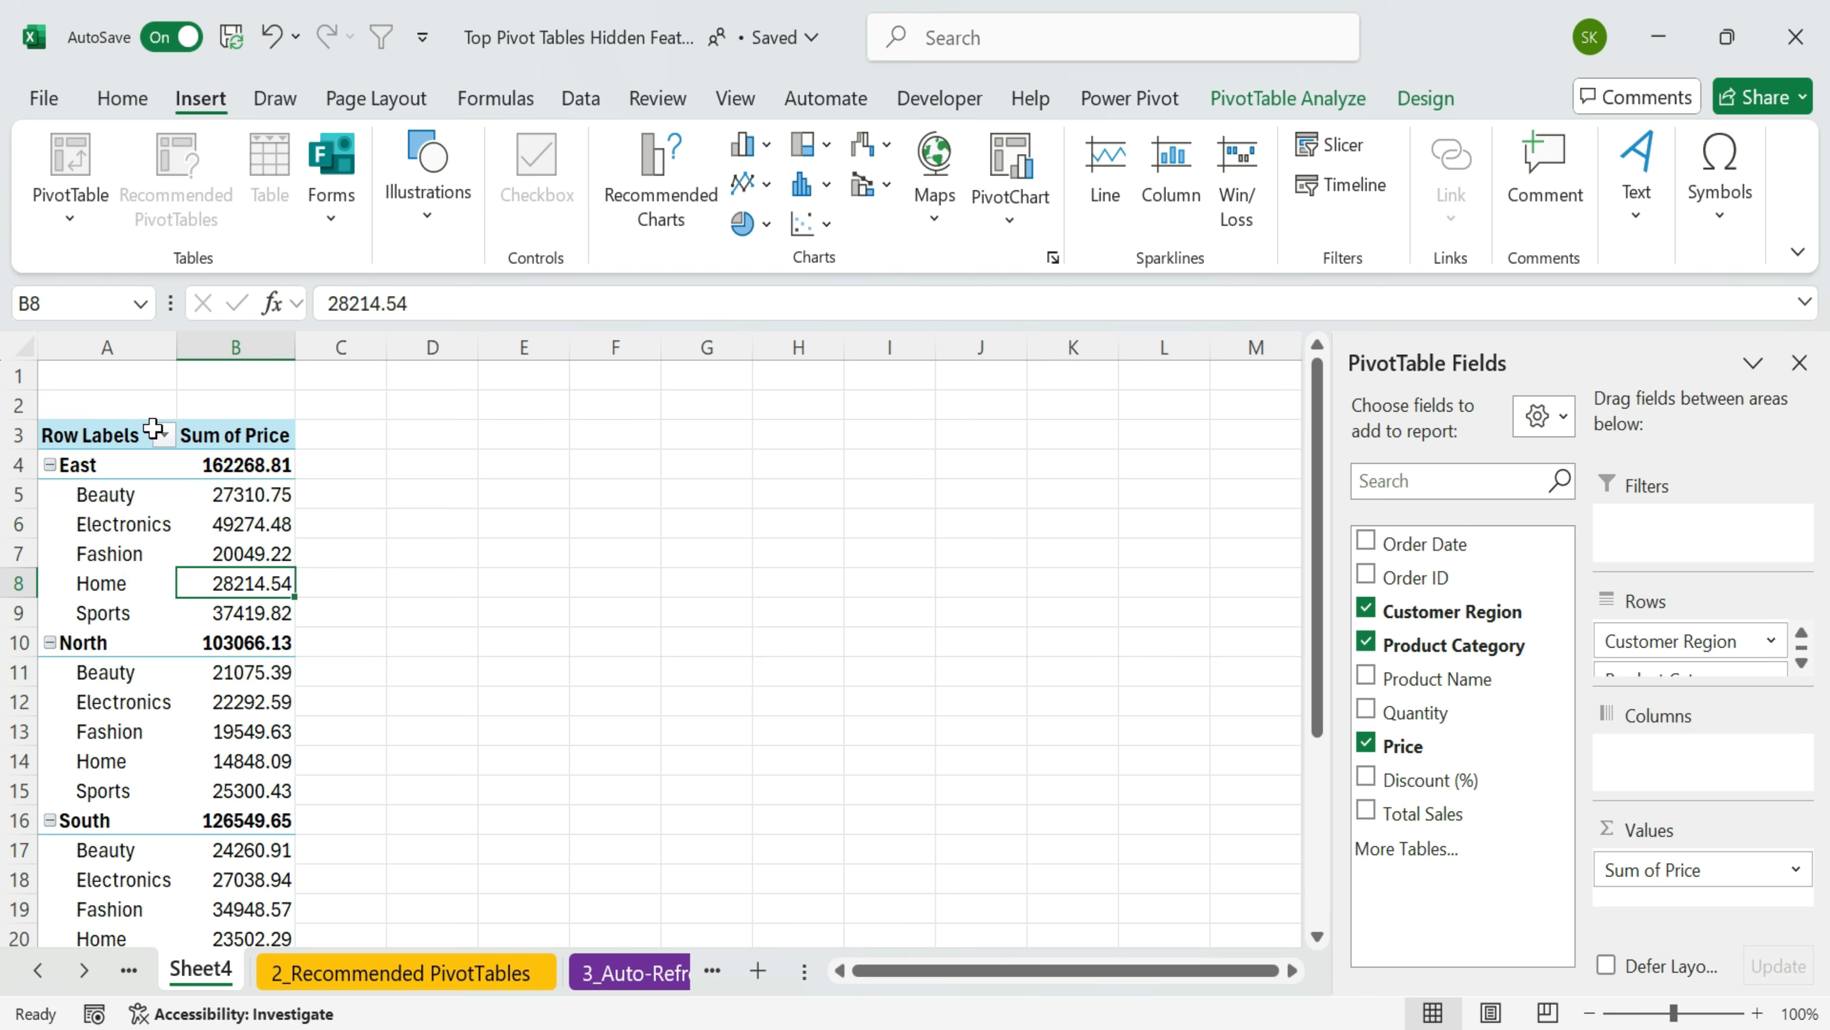
click(115, 427)
right_click(117, 440)
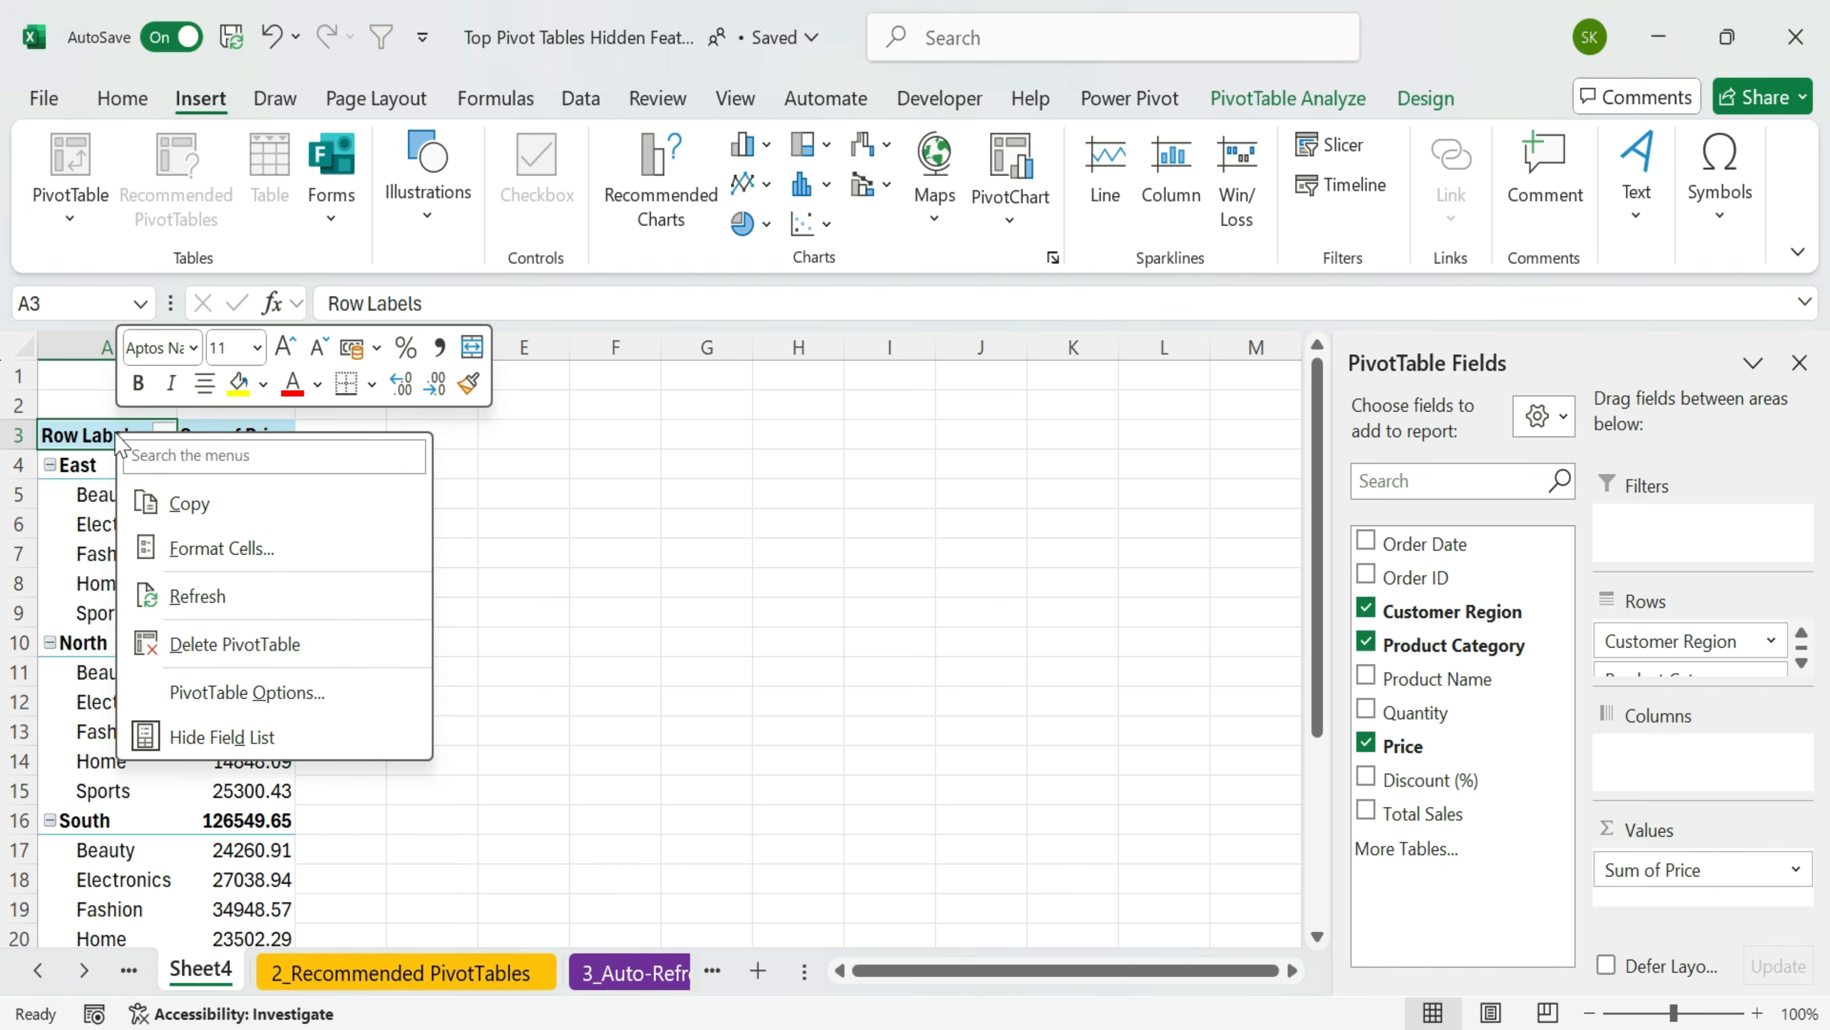
click(252, 597)
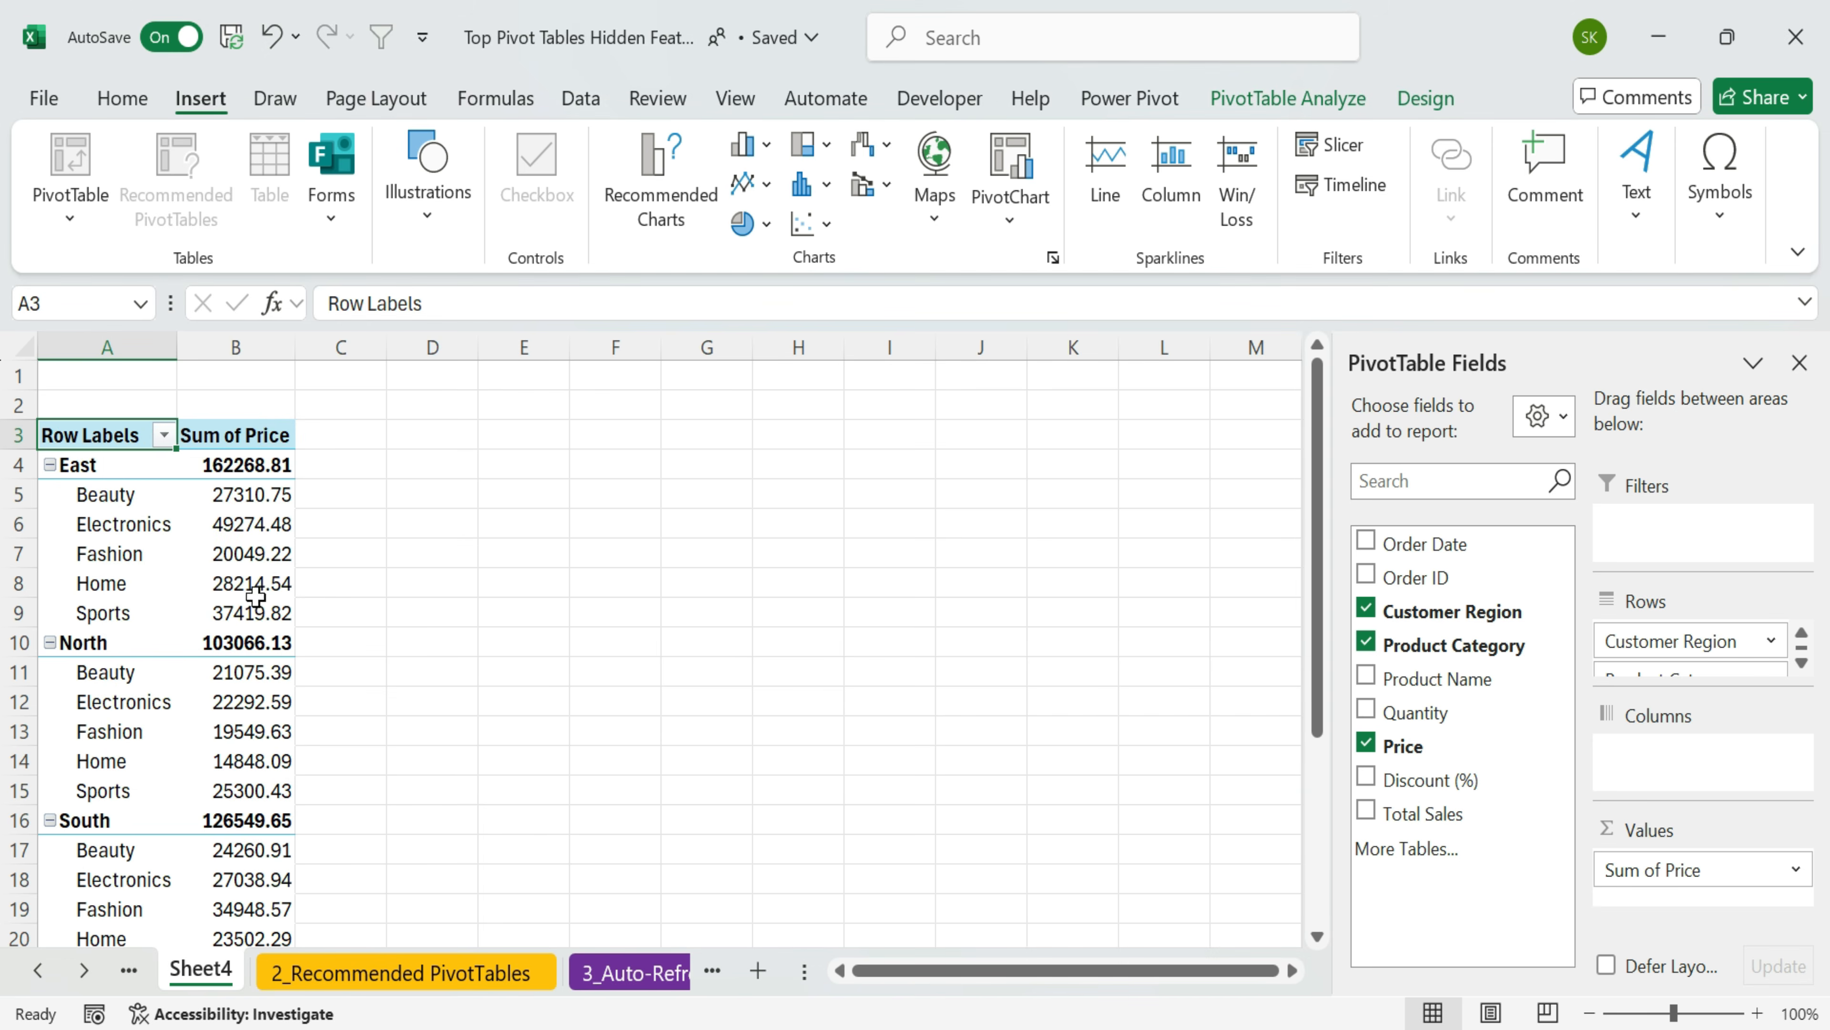
- Review the source sales table on the 2_Recommended PivotTables sheet by highlighting its records
click(447, 973)
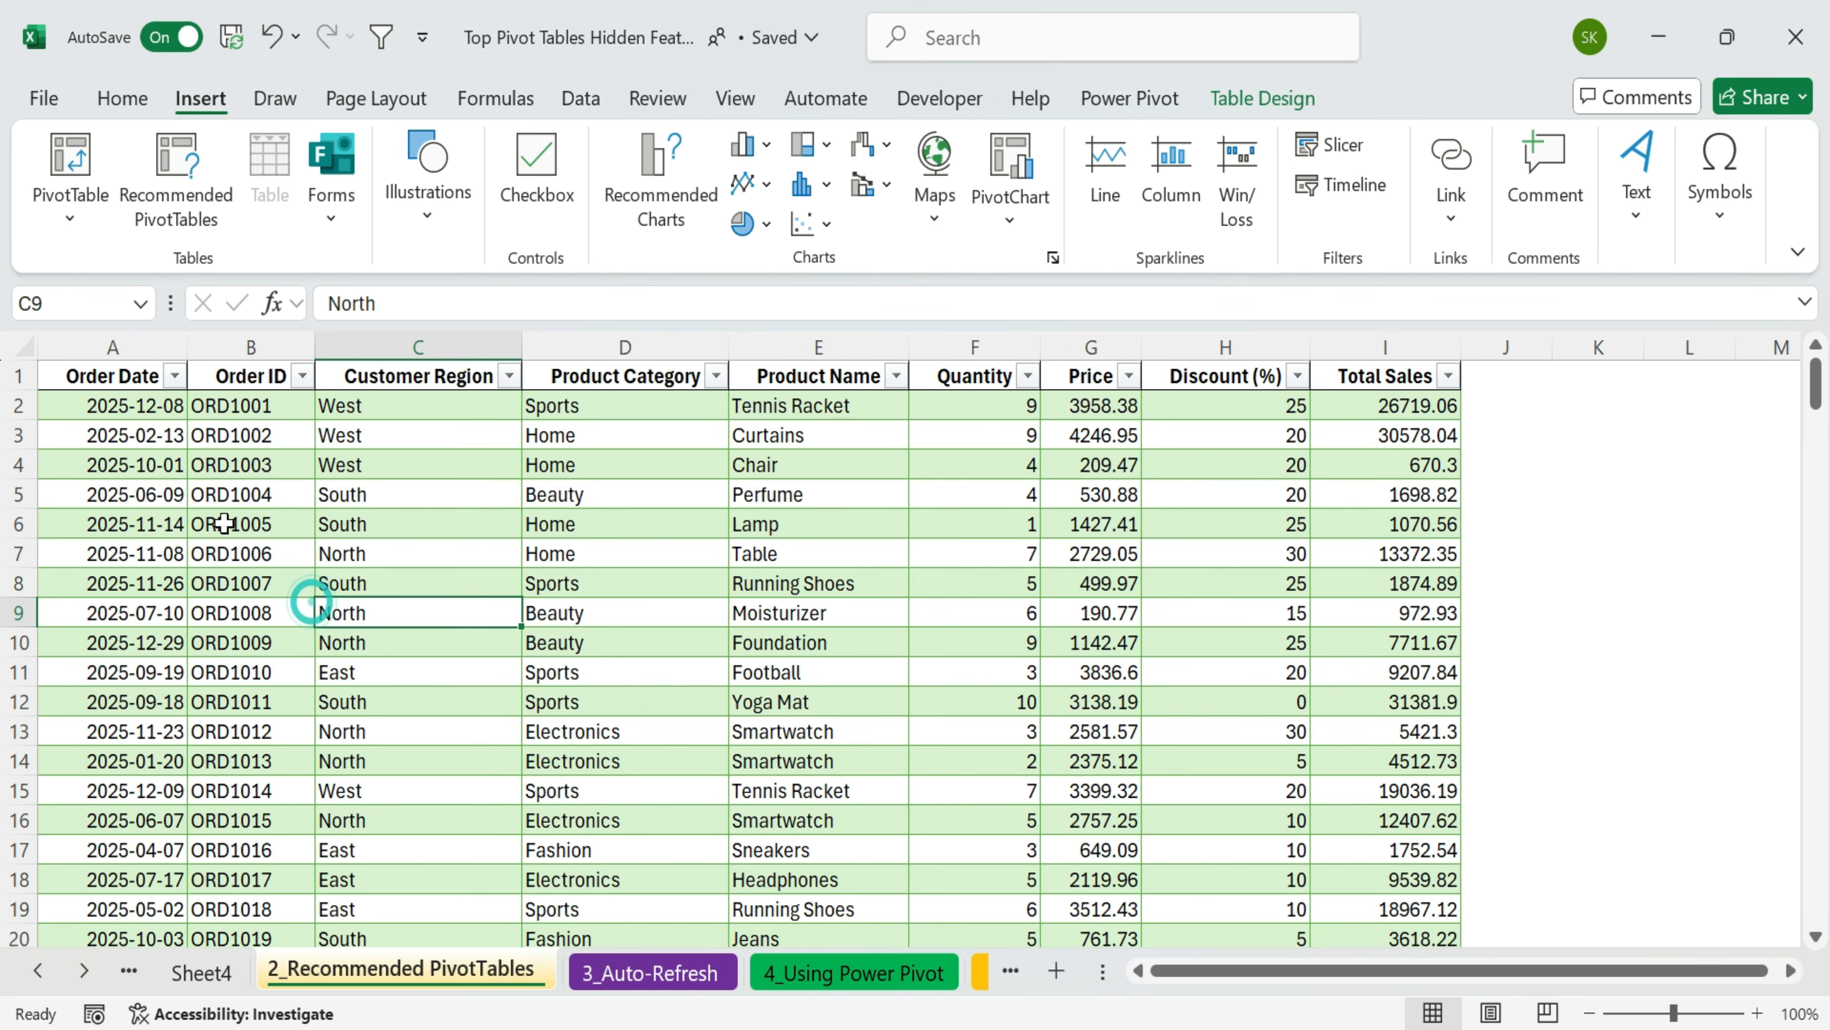
drag(90, 376, 1719, 807)
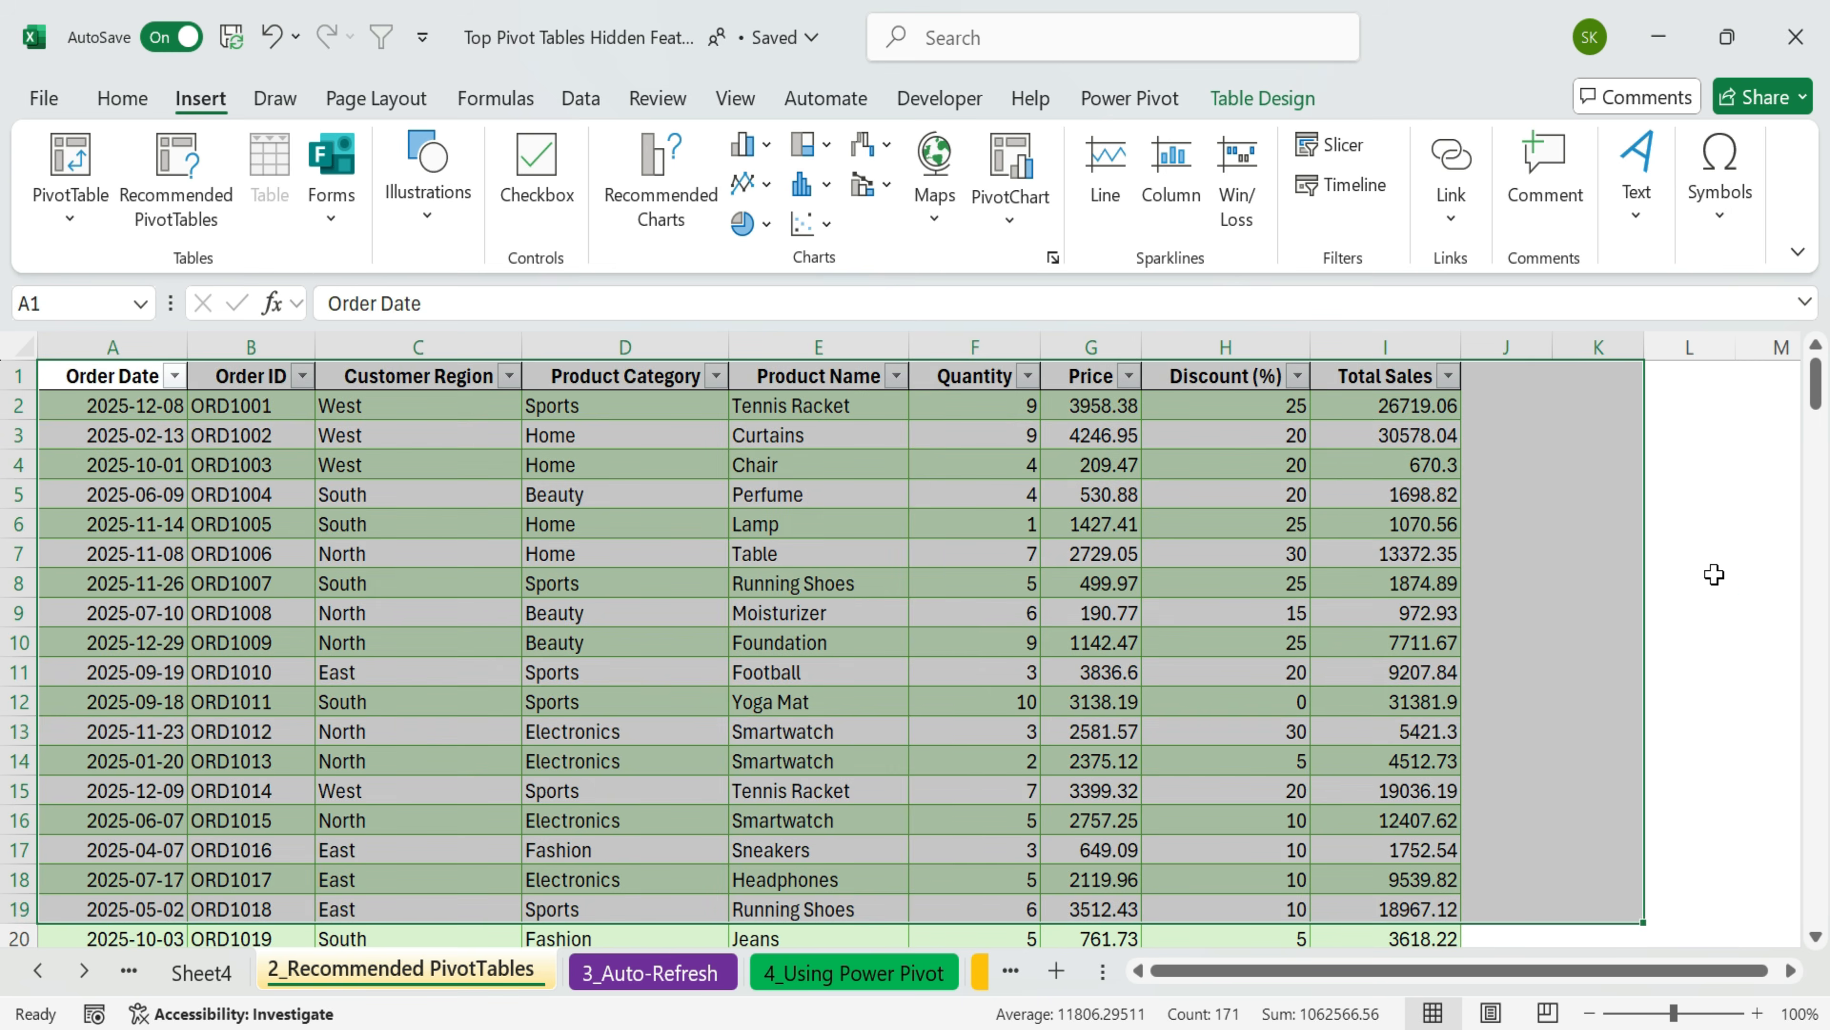
click(1716, 575)
scroll(1065, 631, down, 3)
scroll(1065, 631, up, 3)
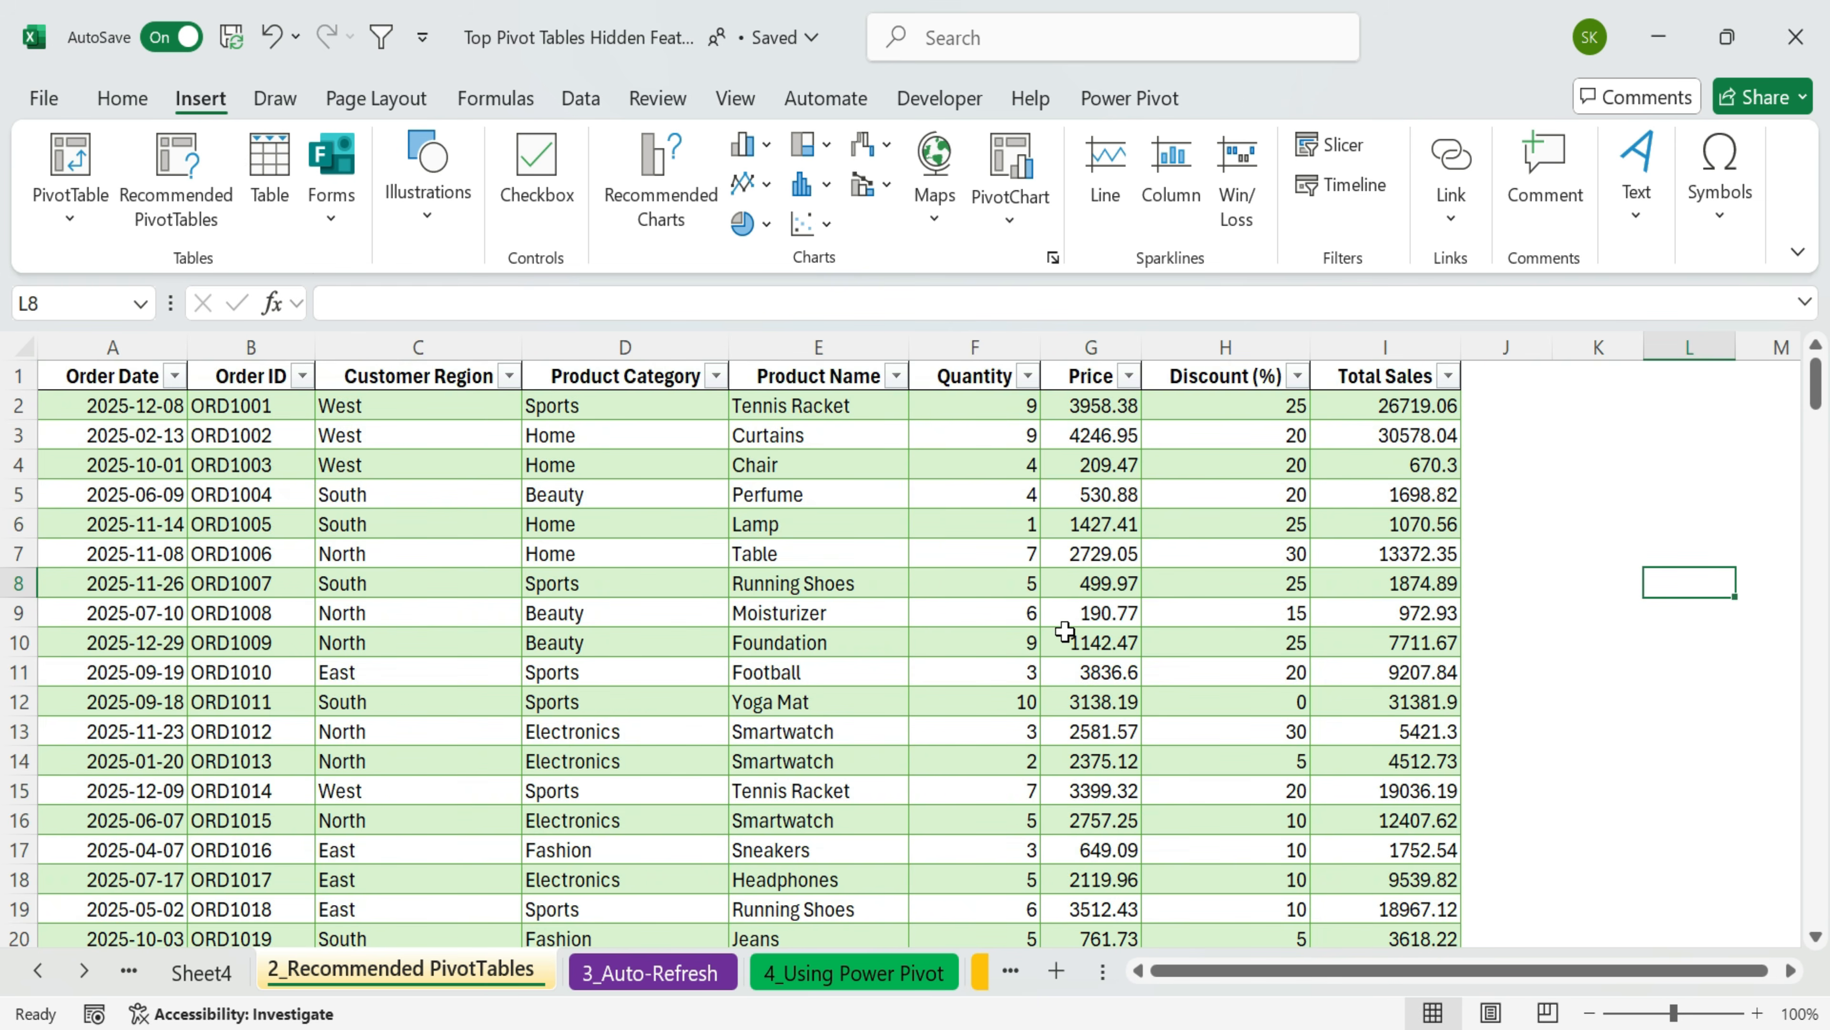
- Insert a PivotTable from the sales table at cell C5 of the 3_Auto-Refresh sheet, with Product Name as rows and Price as values
click(717, 609)
click(76, 167)
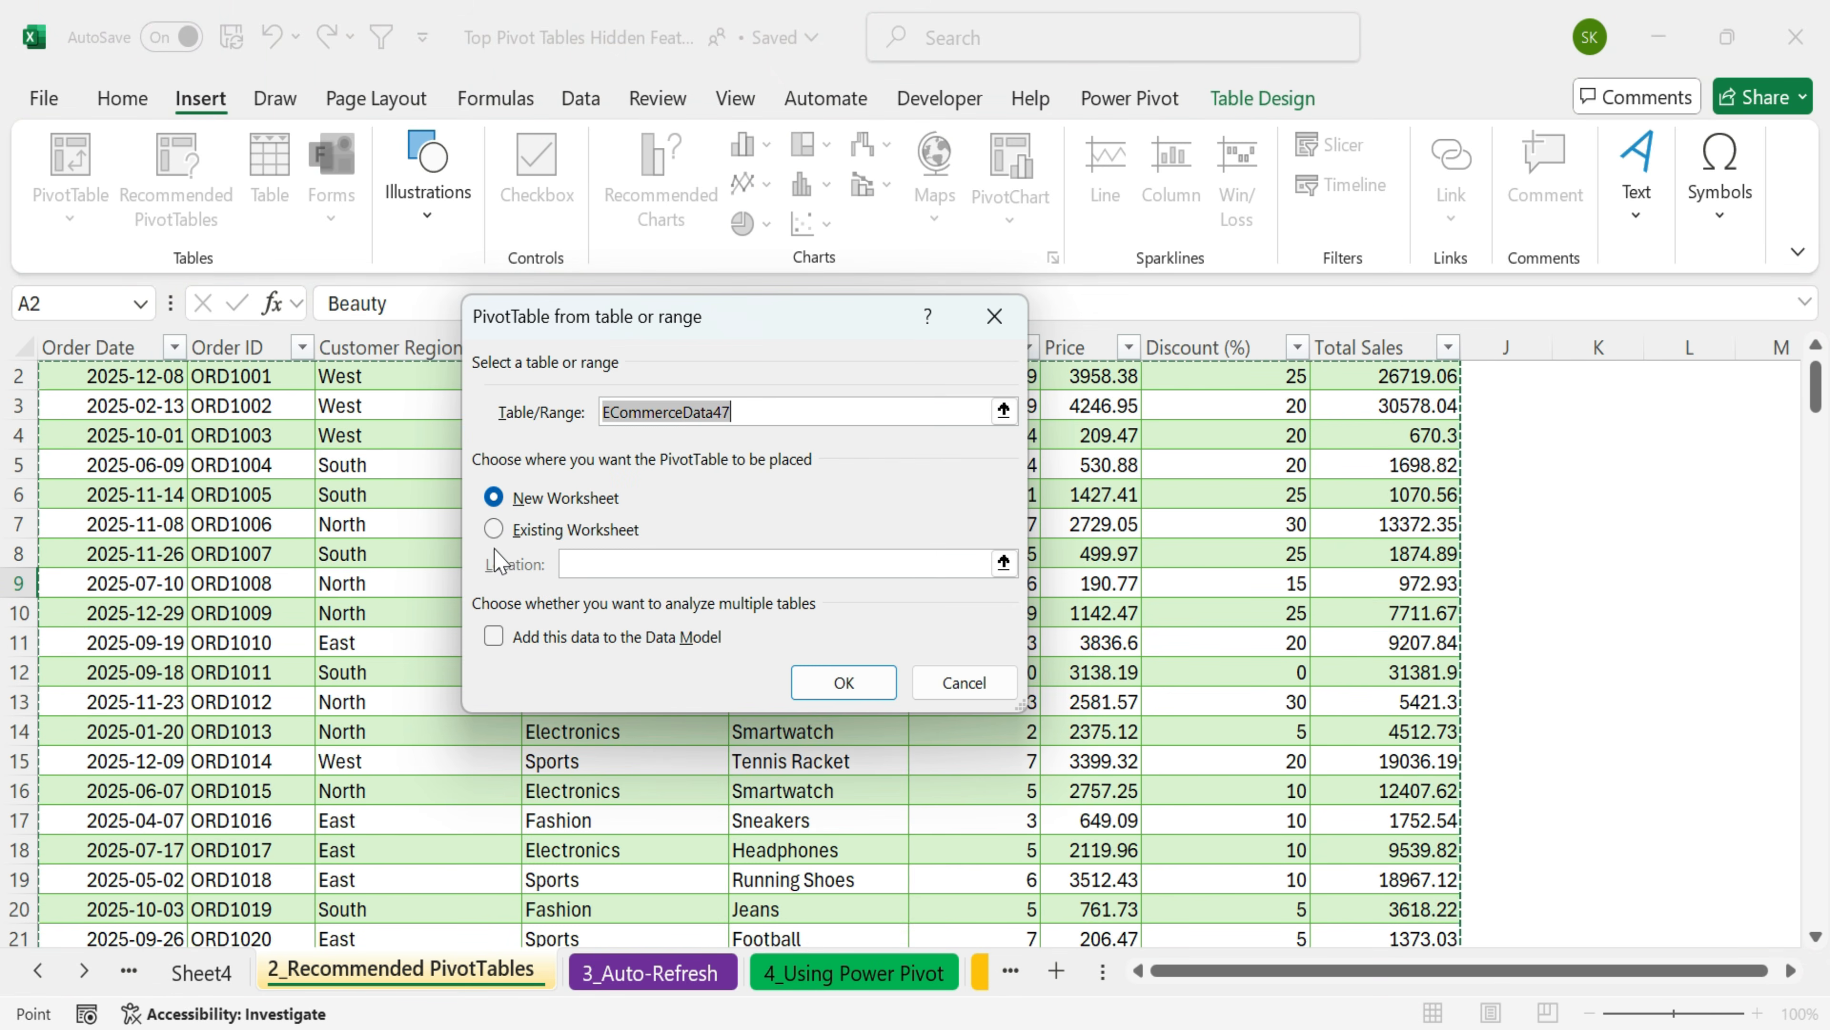
click(494, 530)
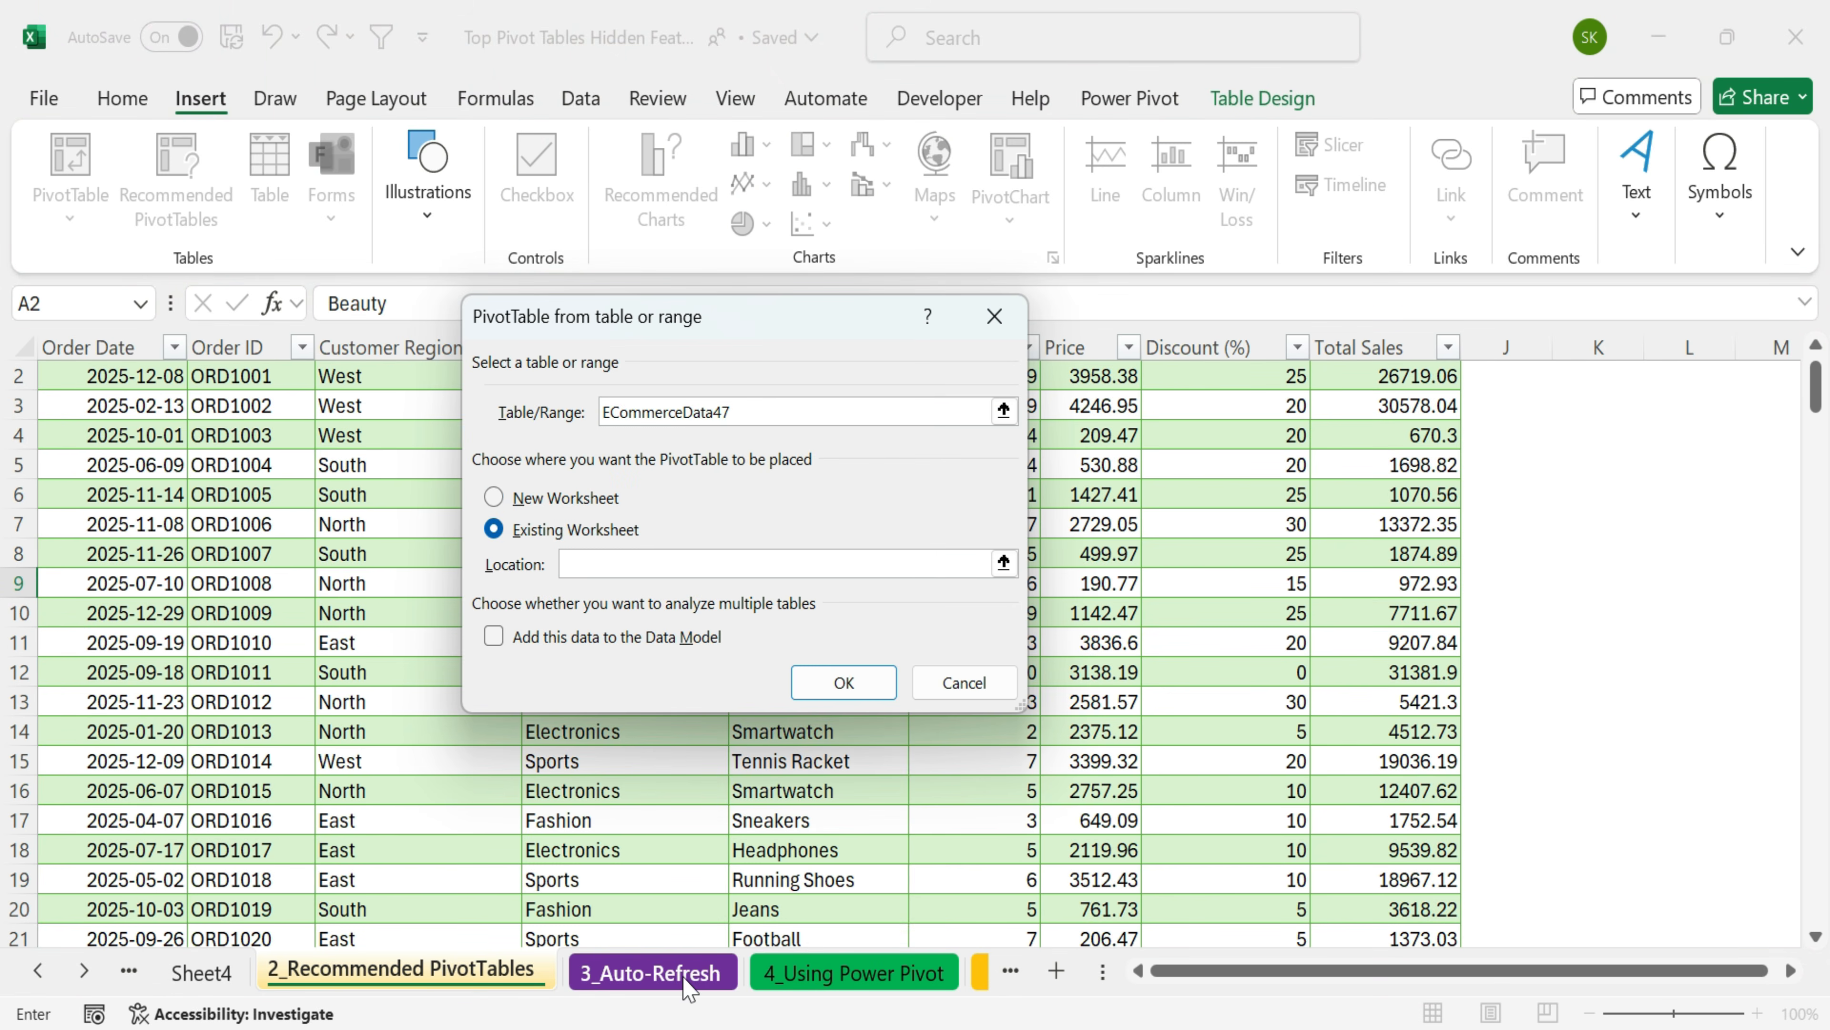
click(686, 981)
click(288, 560)
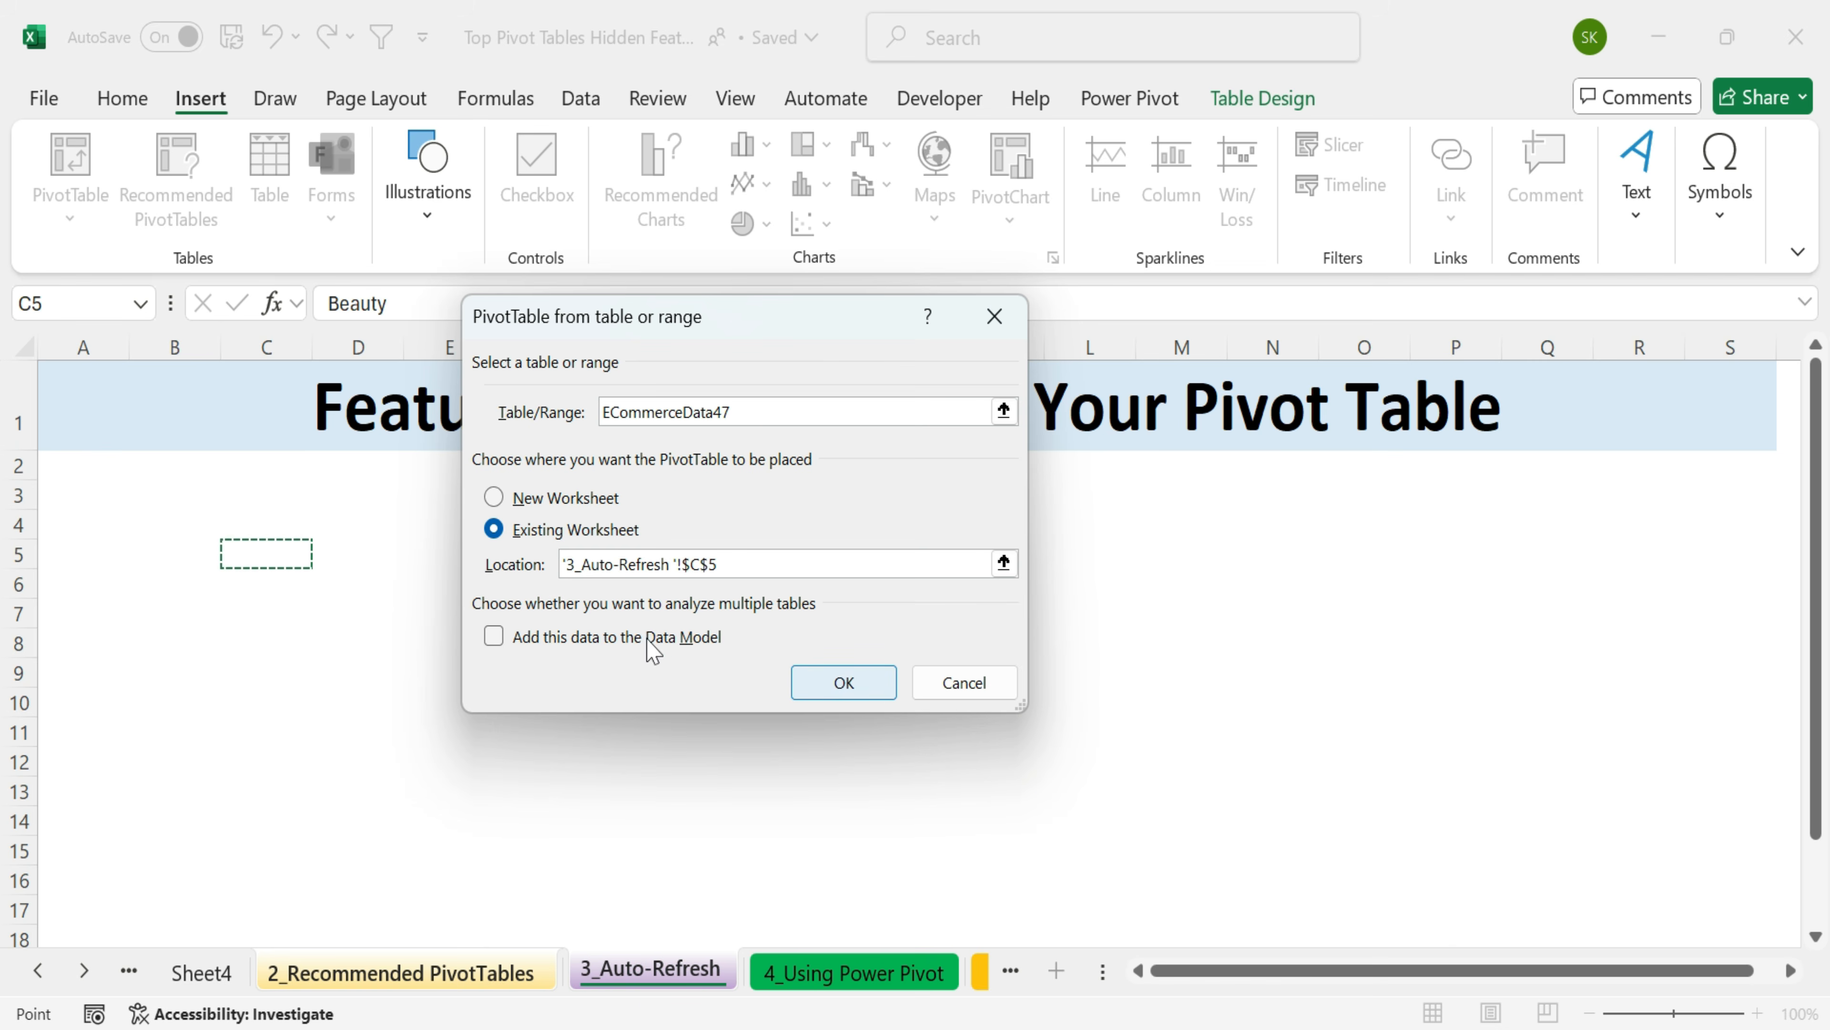
click(846, 692)
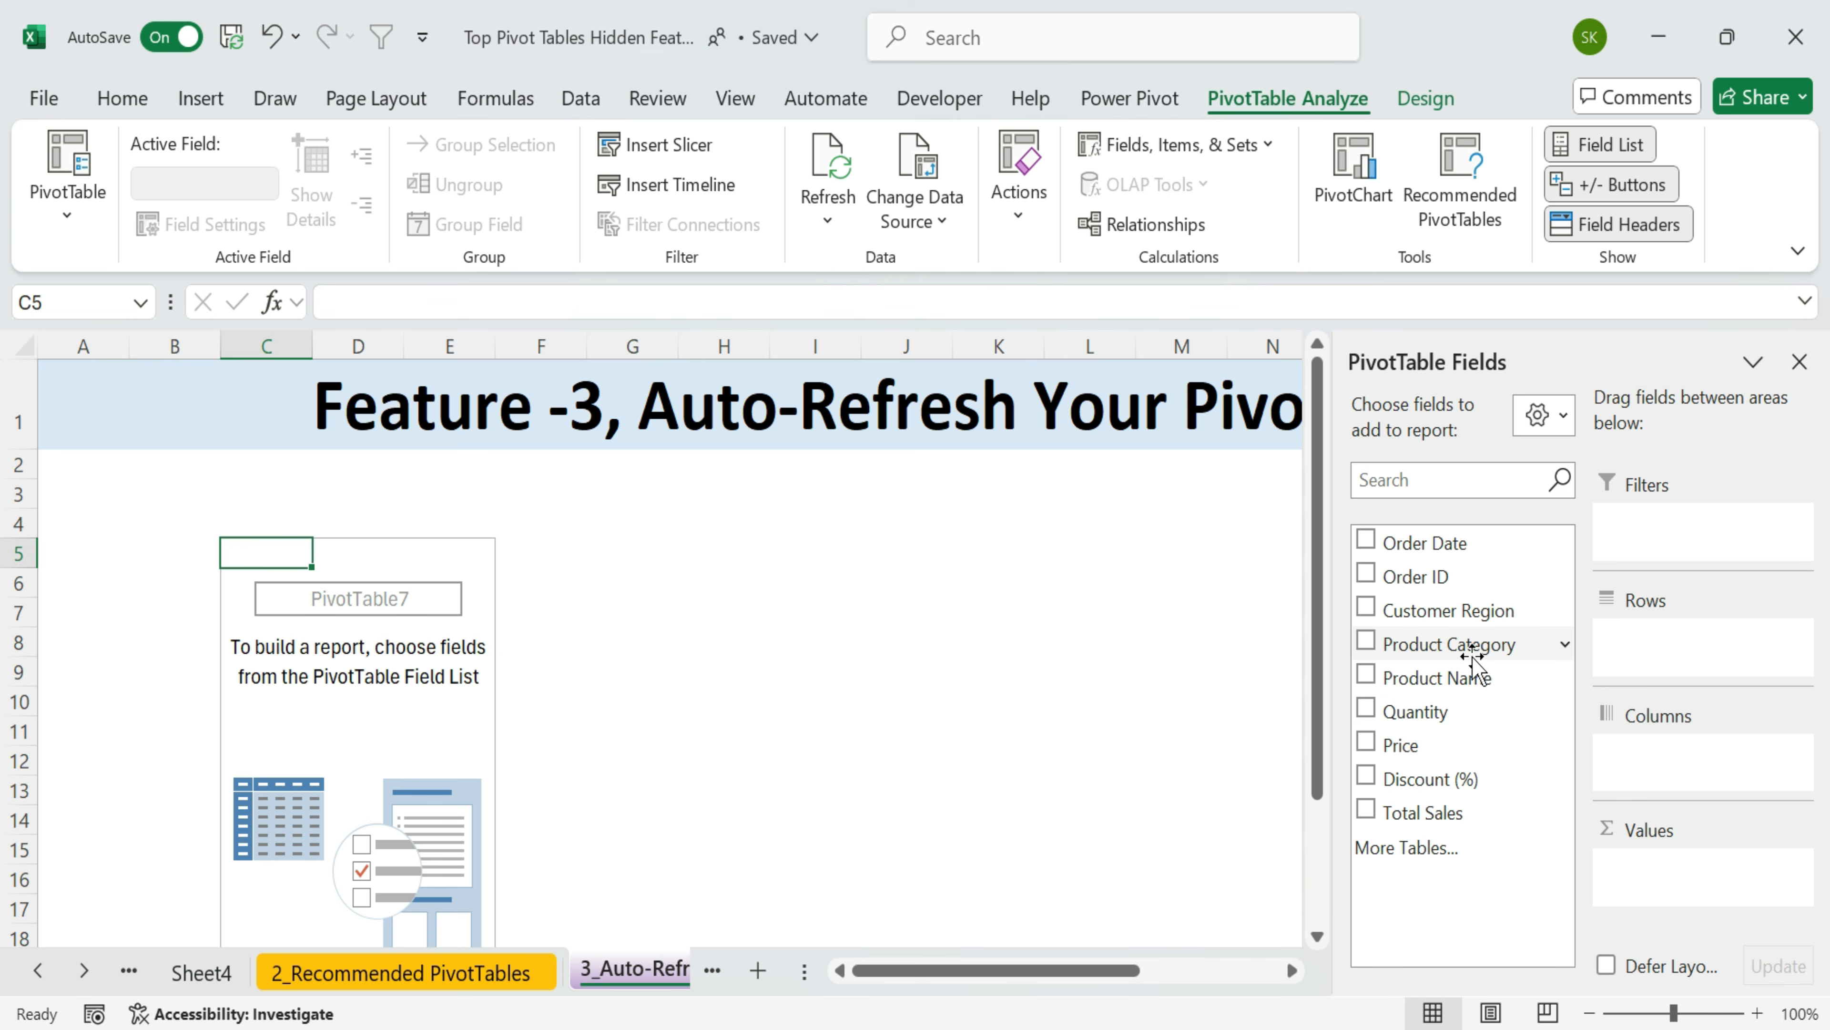
drag(1472, 682, 1657, 638)
drag(1501, 764, 1708, 897)
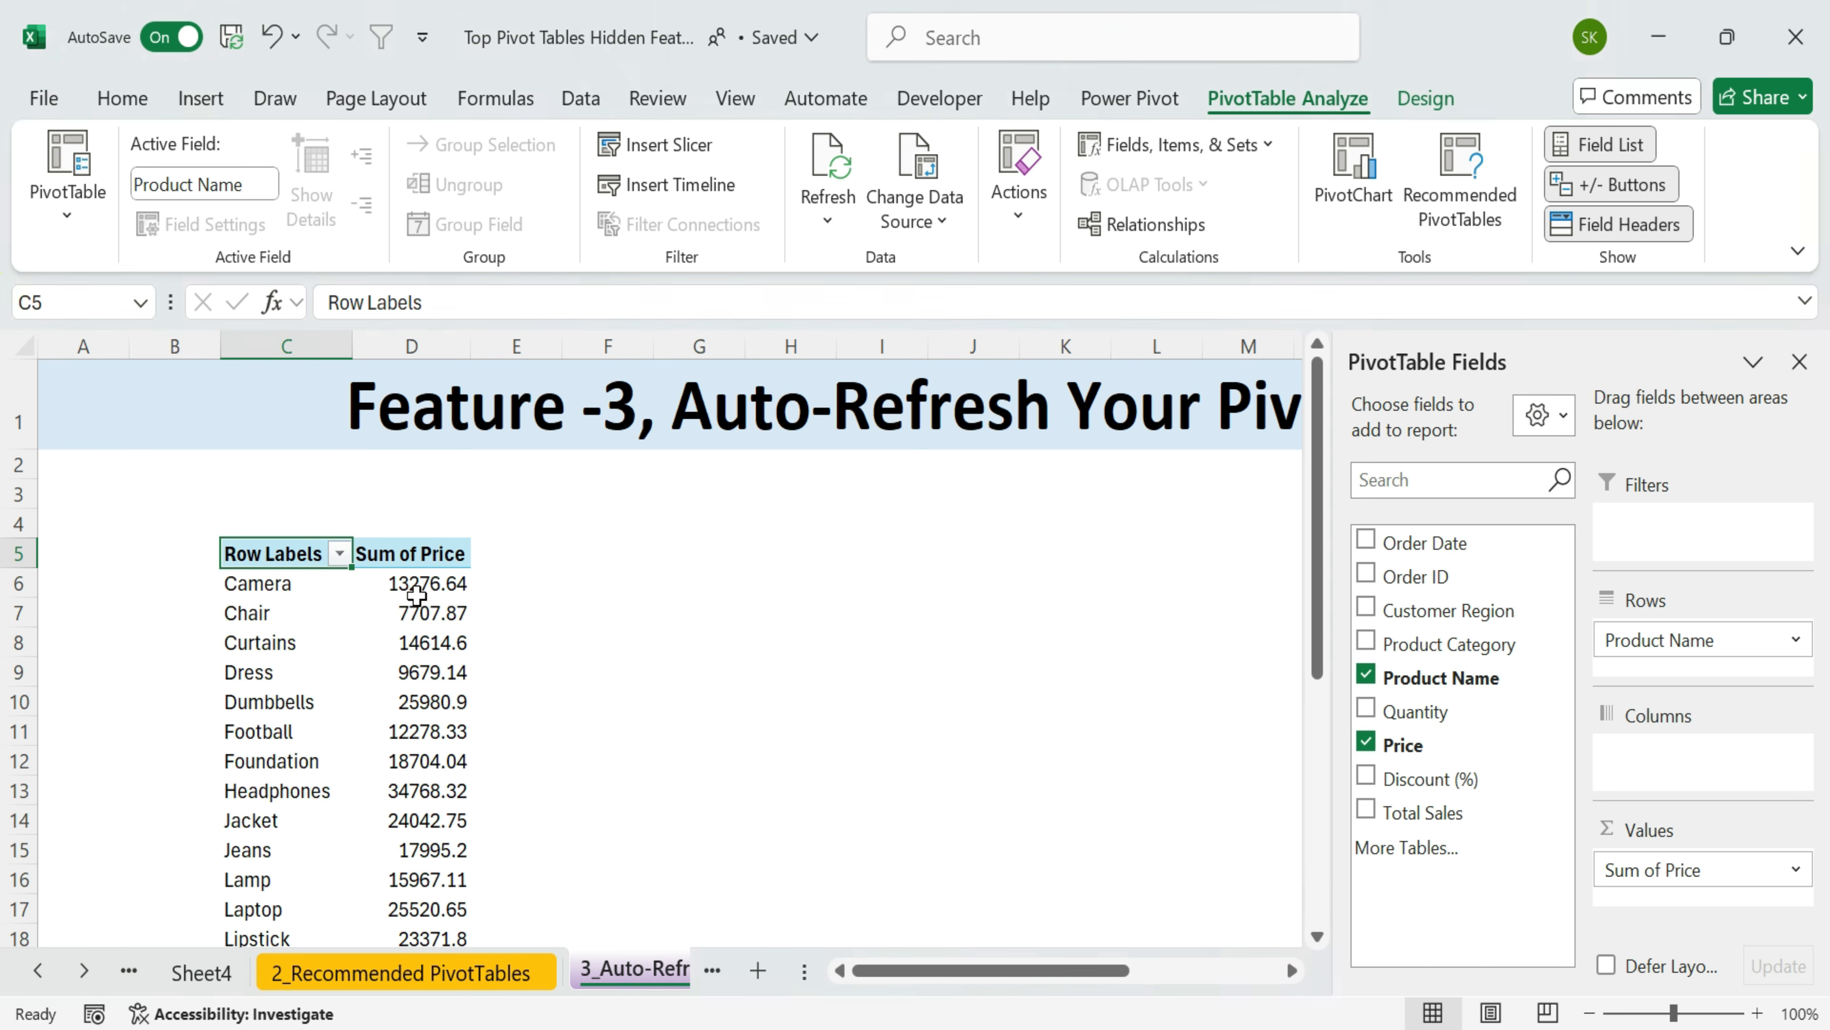
- Set the new PivotTable's options to refresh data when opening the file
click(418, 555)
right_click(418, 555)
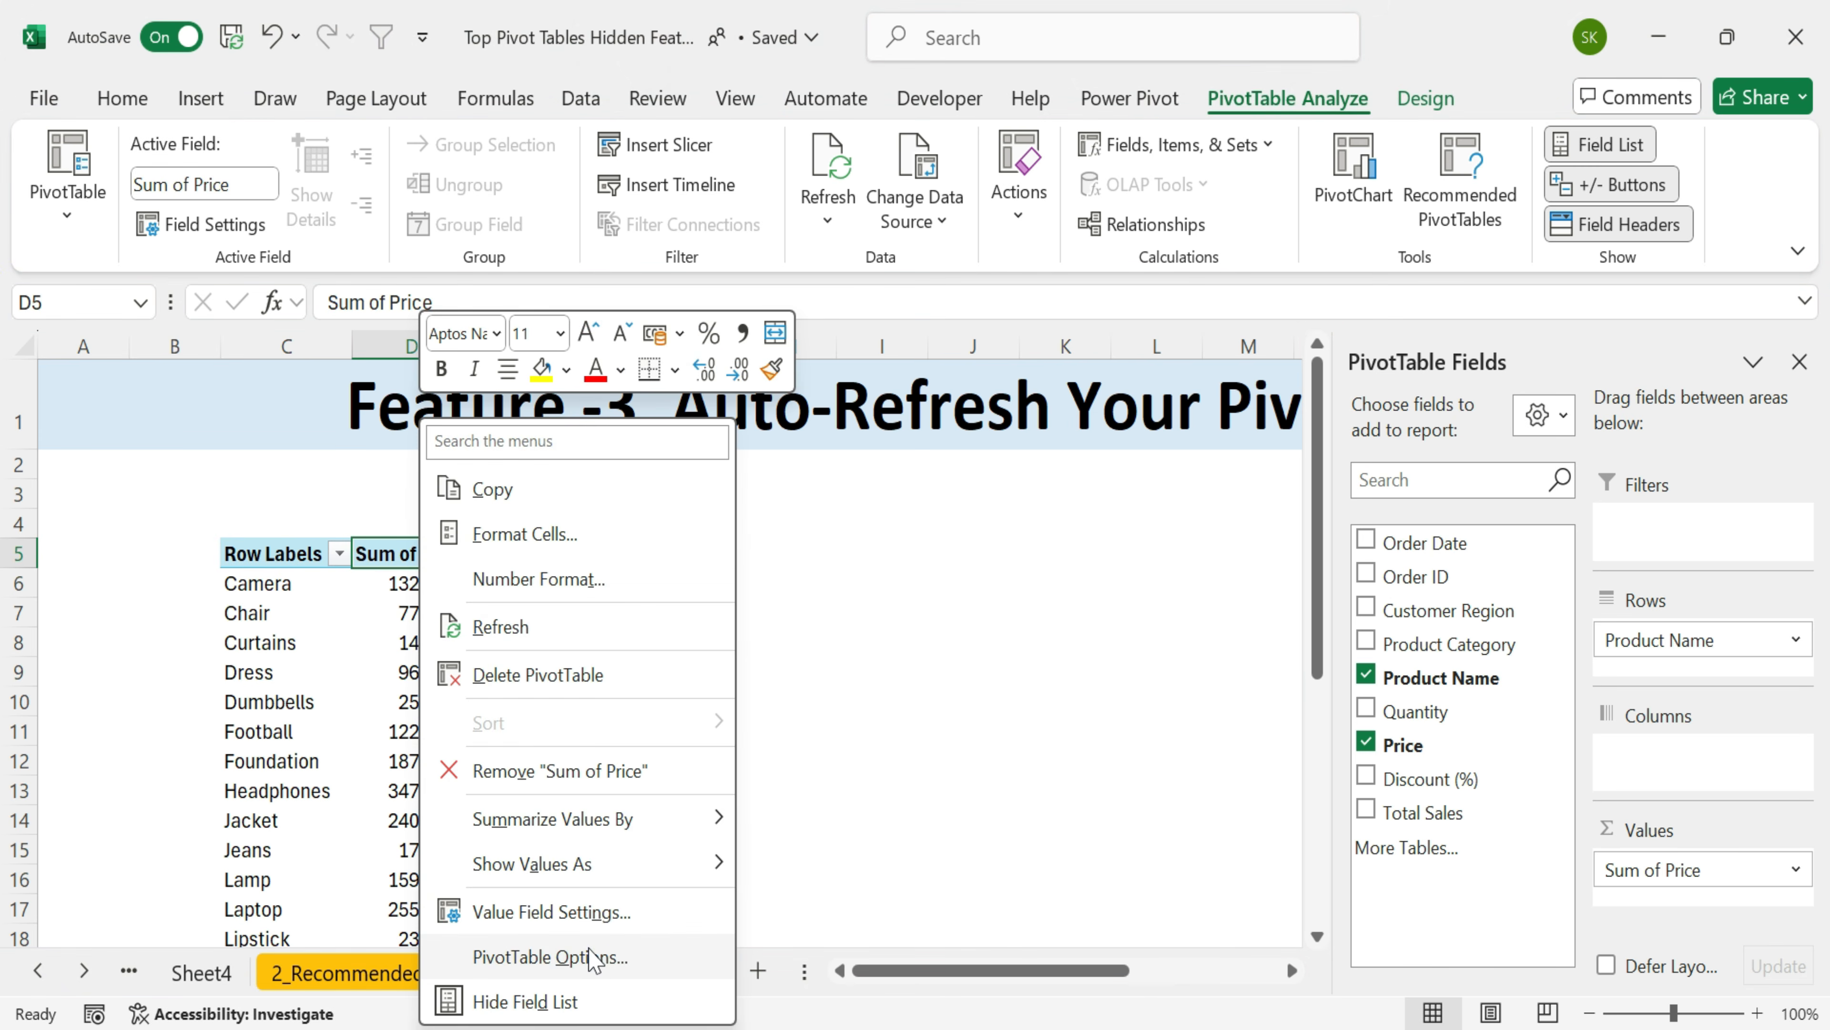
click(600, 957)
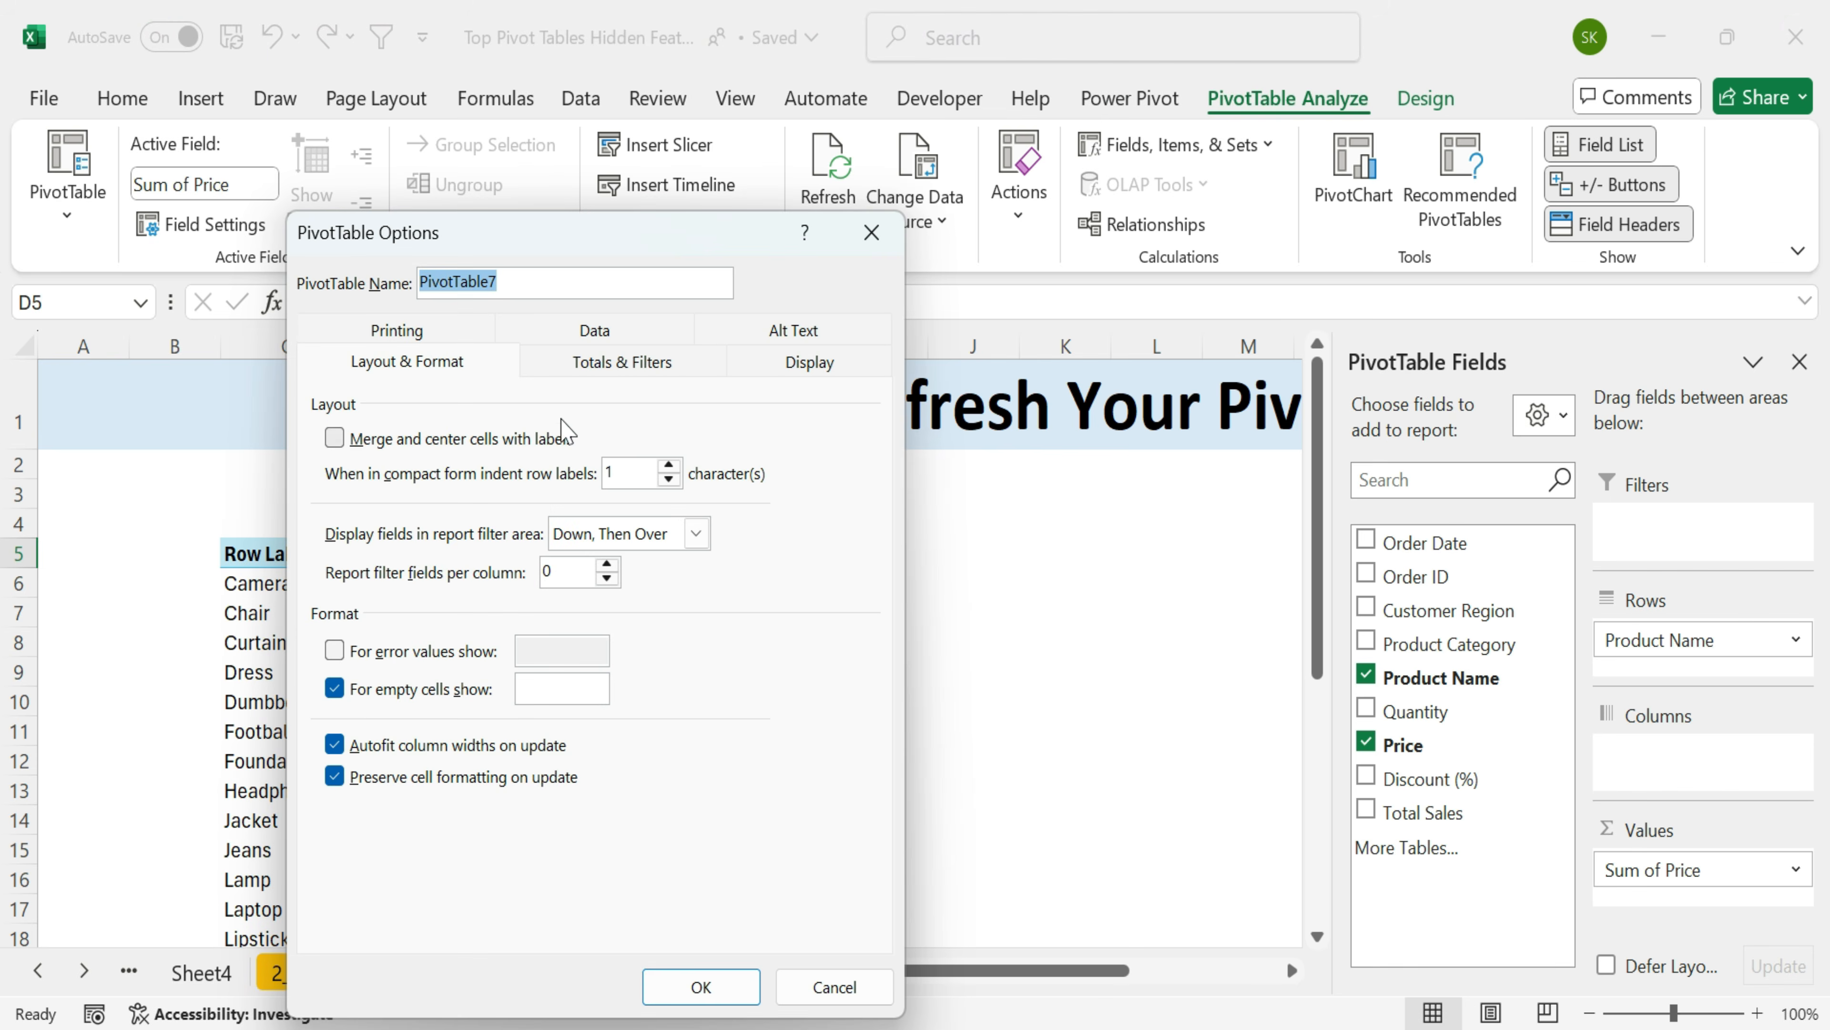
click(594, 330)
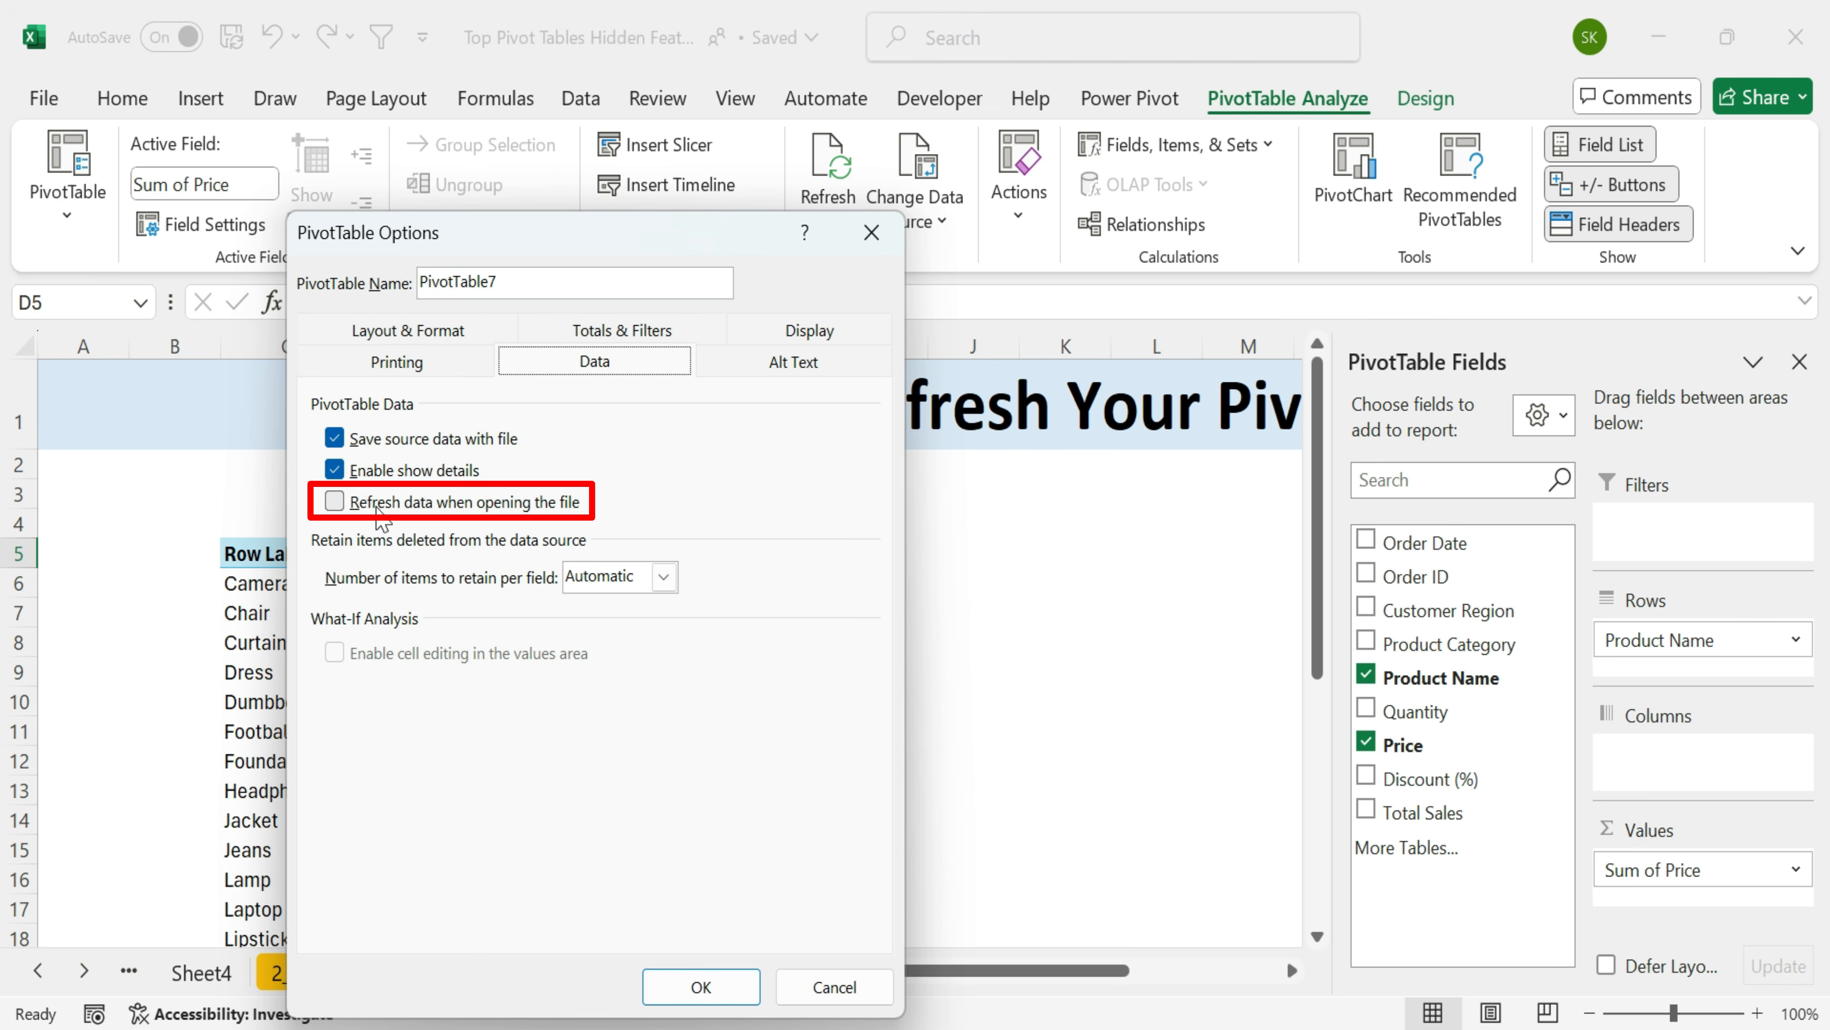
click(348, 505)
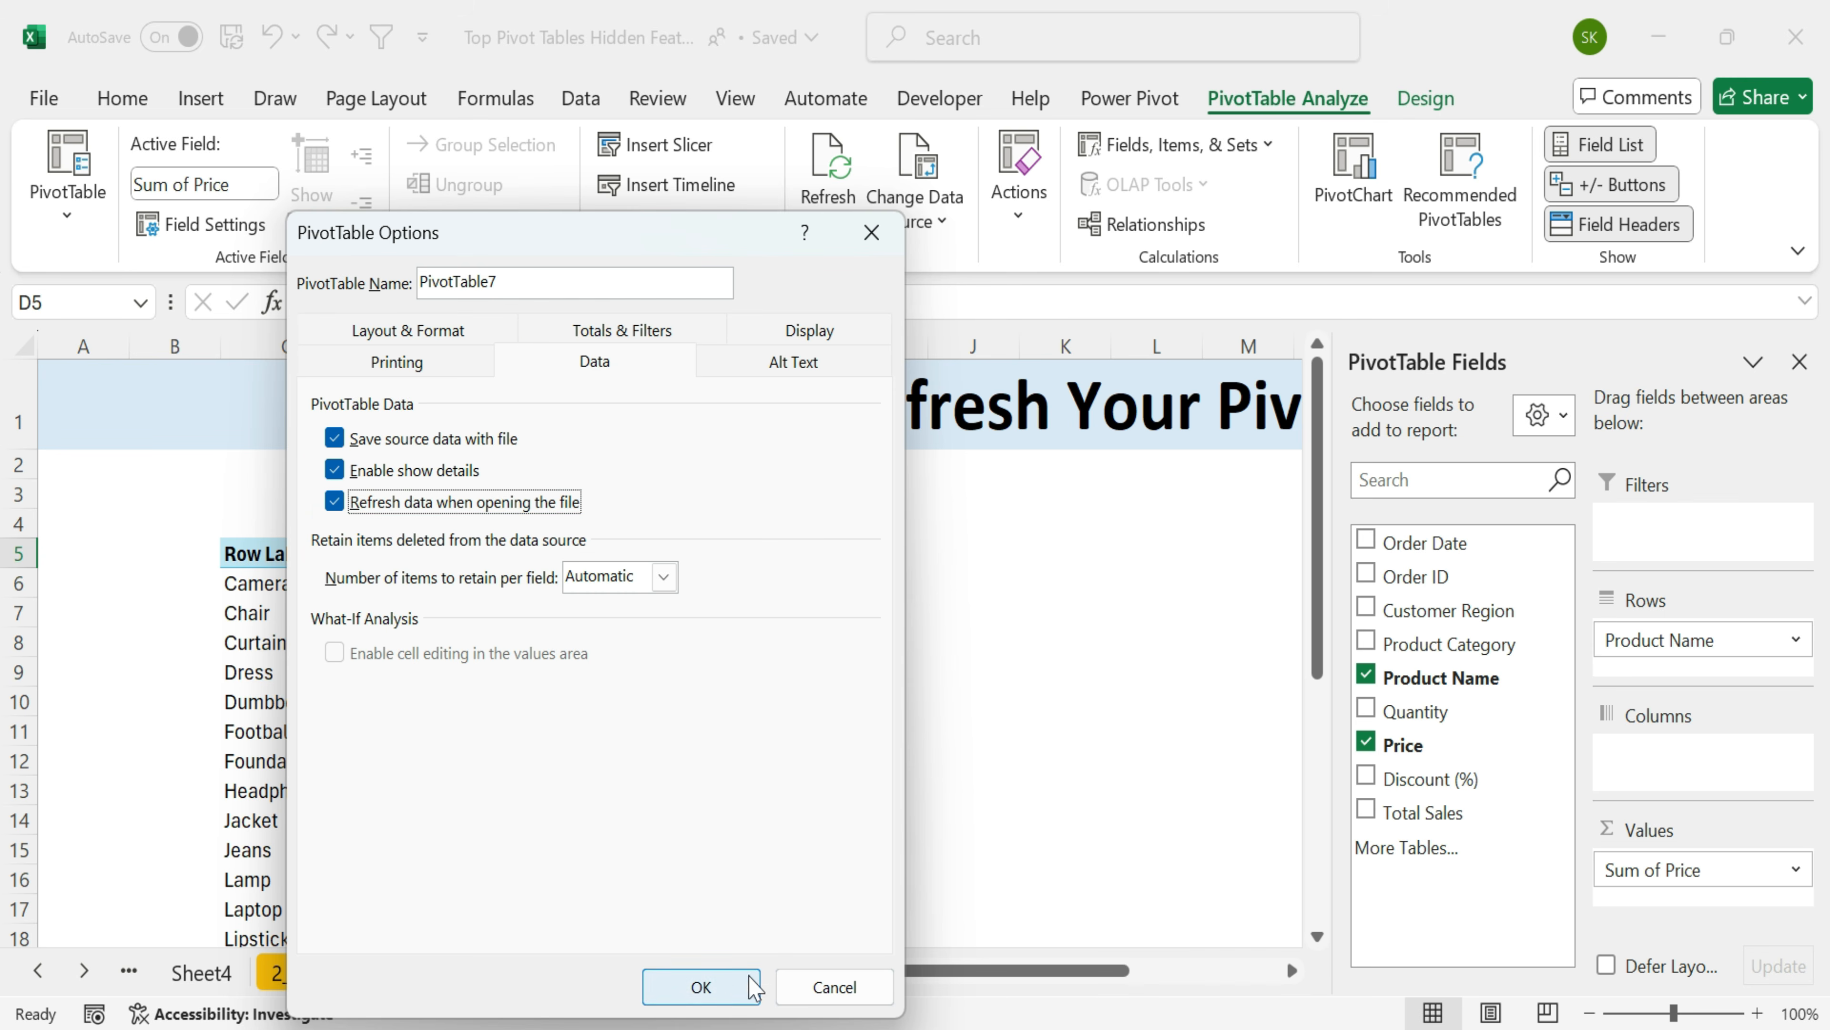
click(721, 987)
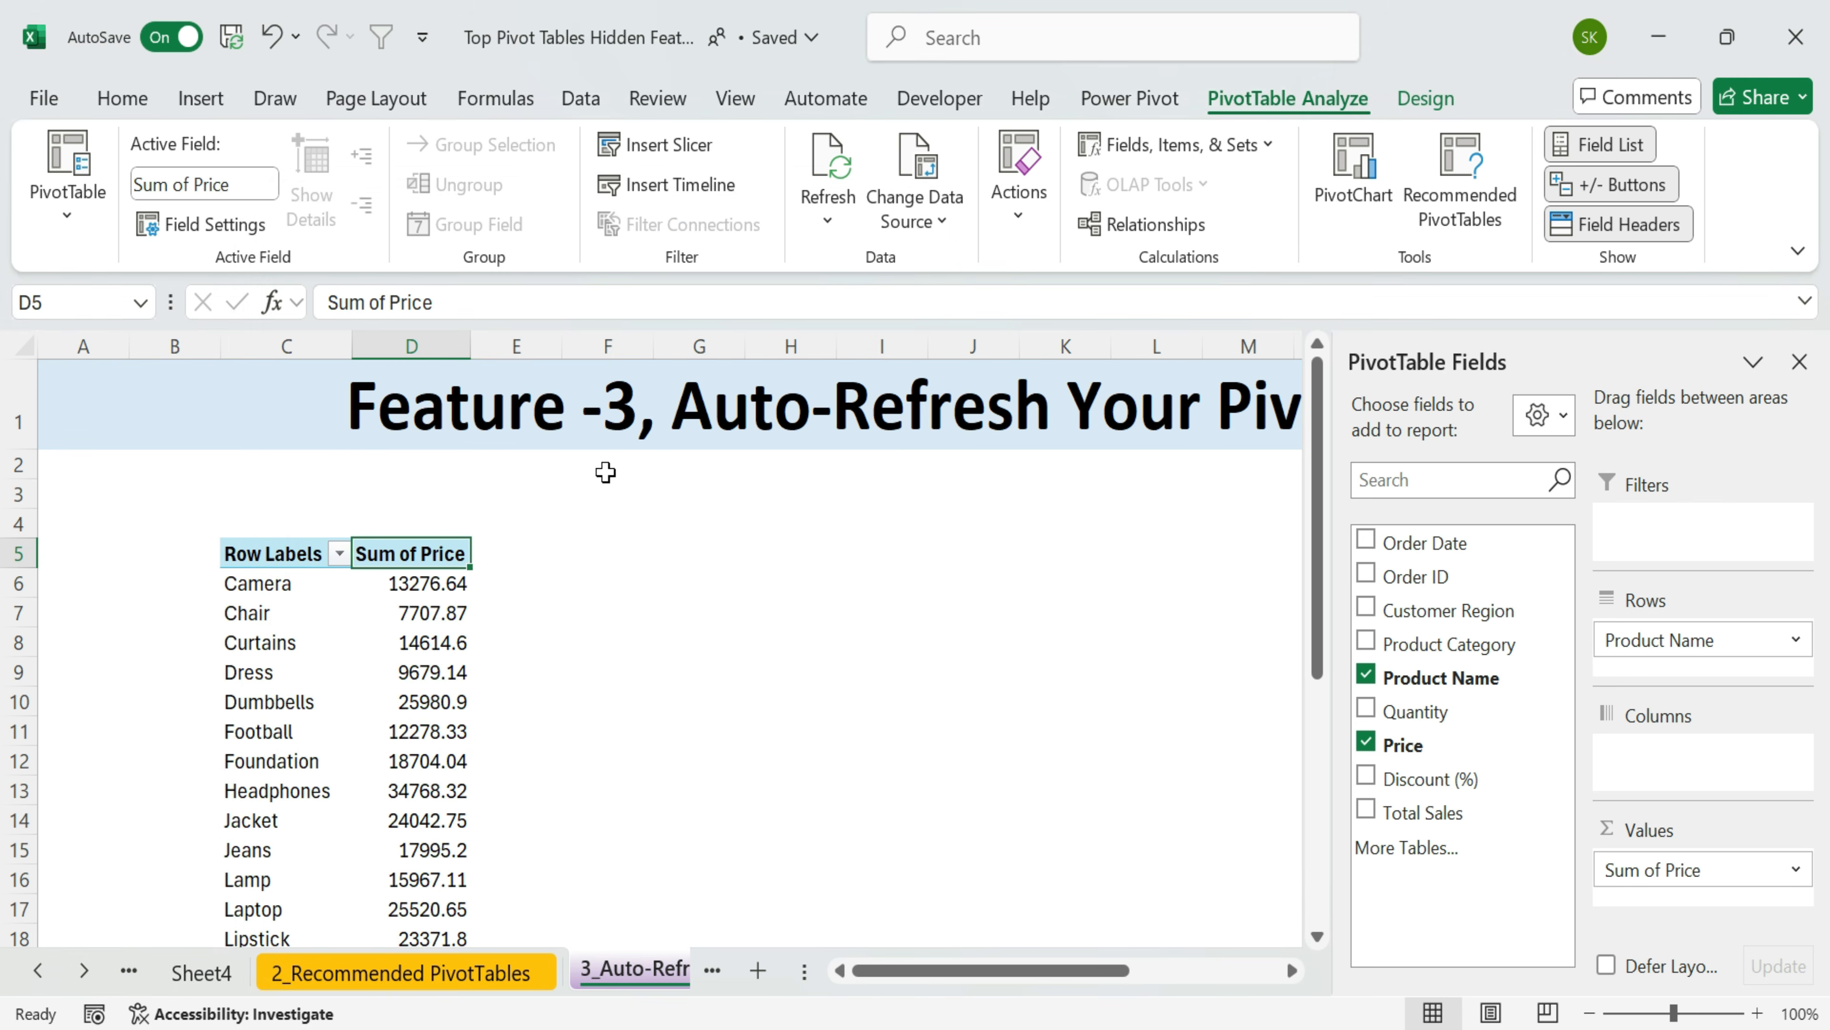
- Go to the end of the sales table on 2_Recommended PivotTables and try entering sfsf in cell A202 below it
click(484, 974)
scroll(543, 604, down, 9)
click(718, 584)
key(ctrl+shift+Down)
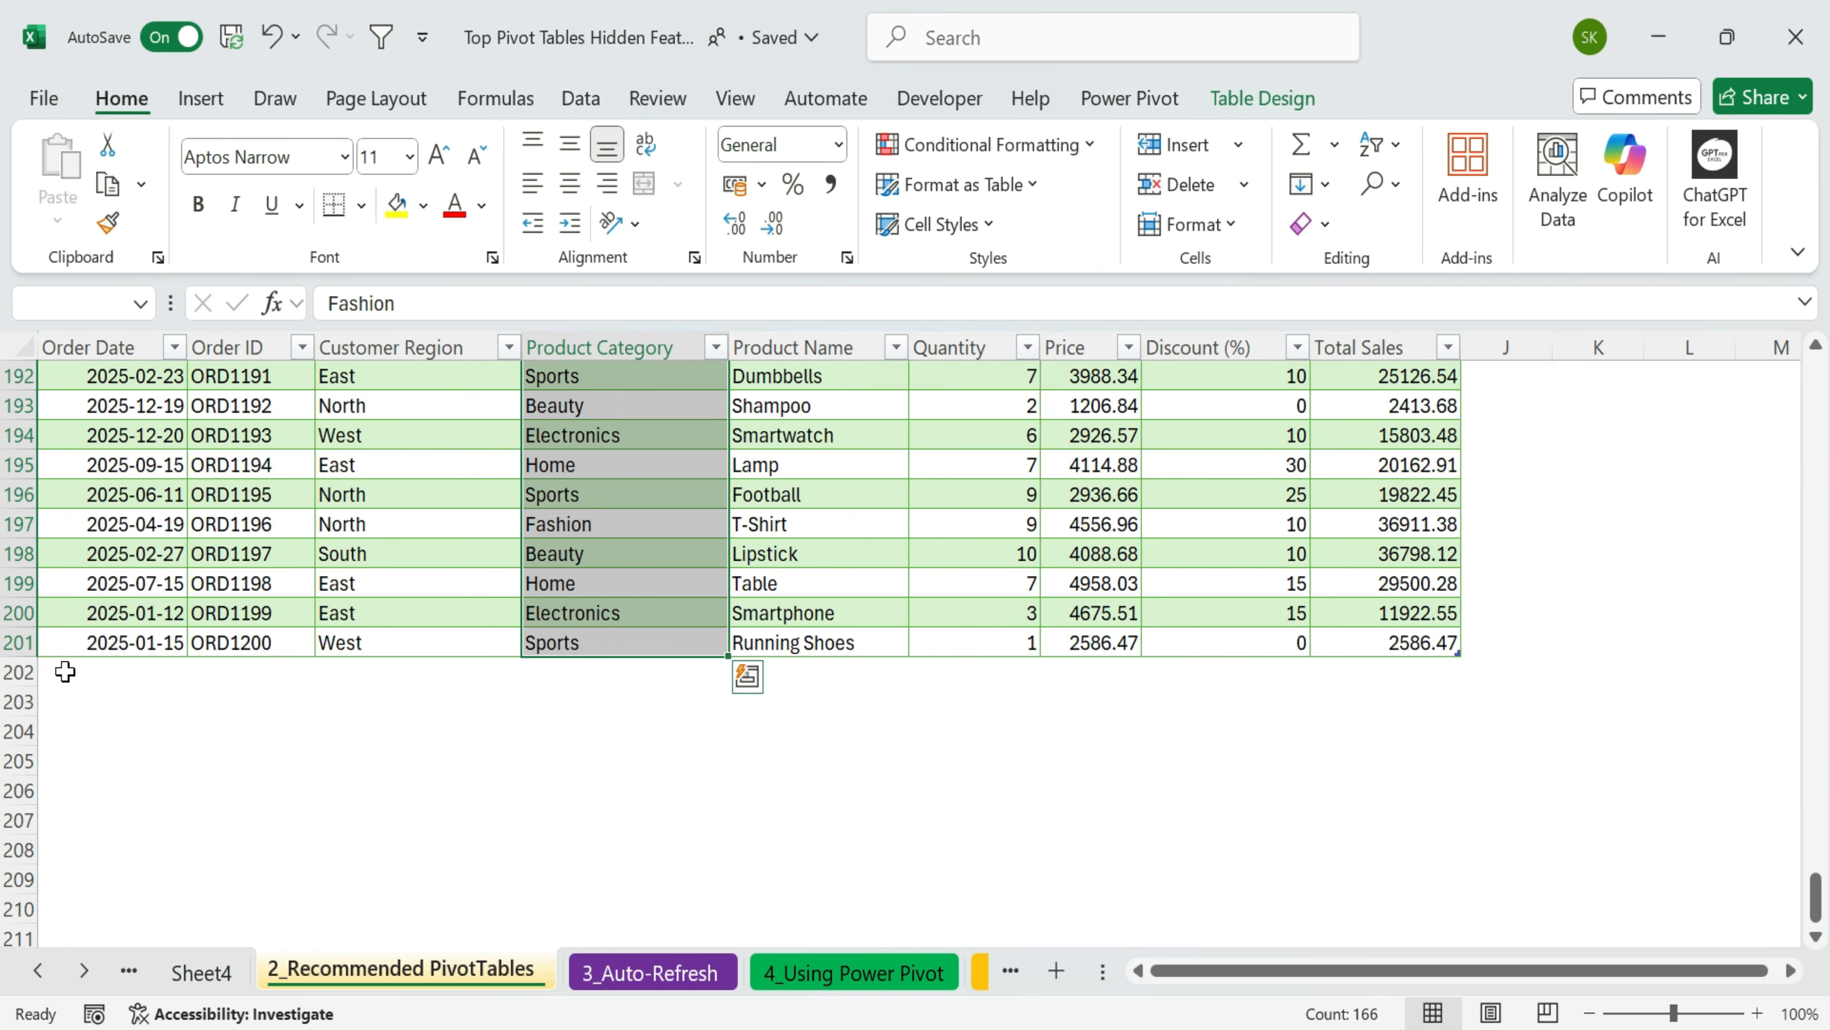
click(65, 671)
text(sfsf)
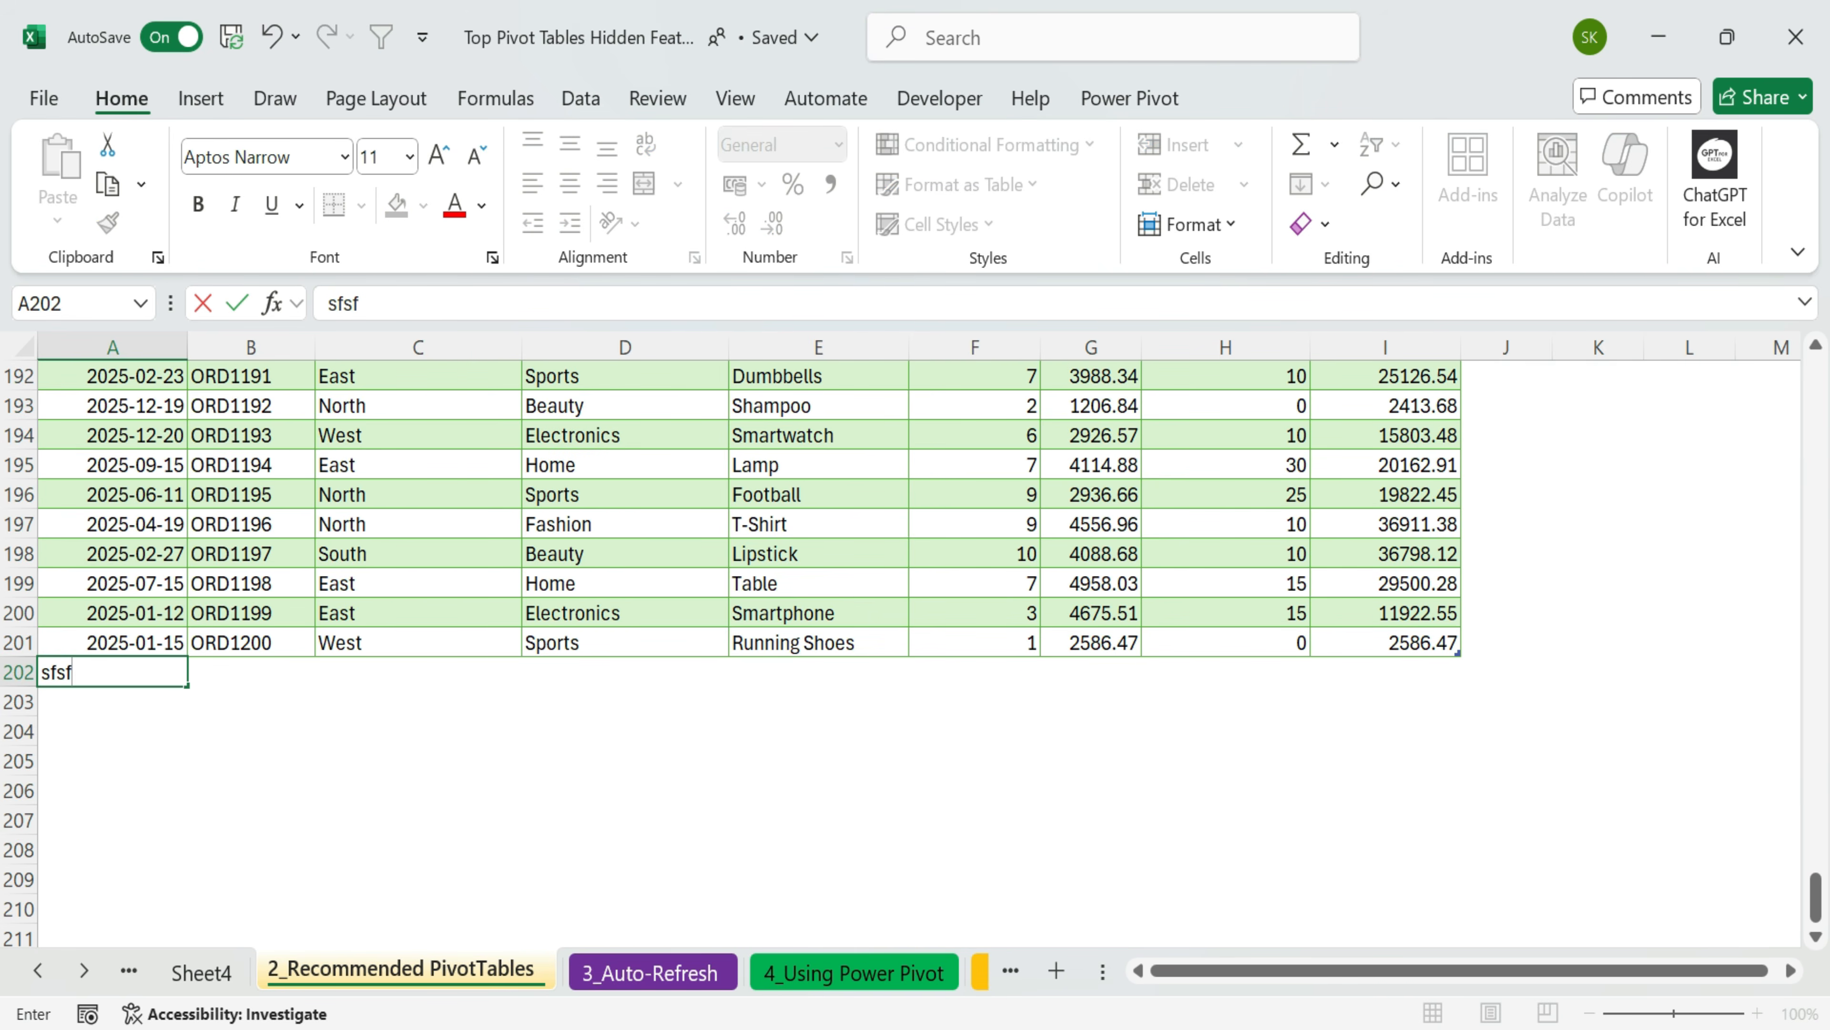
key(Escape)
key(shift+space)
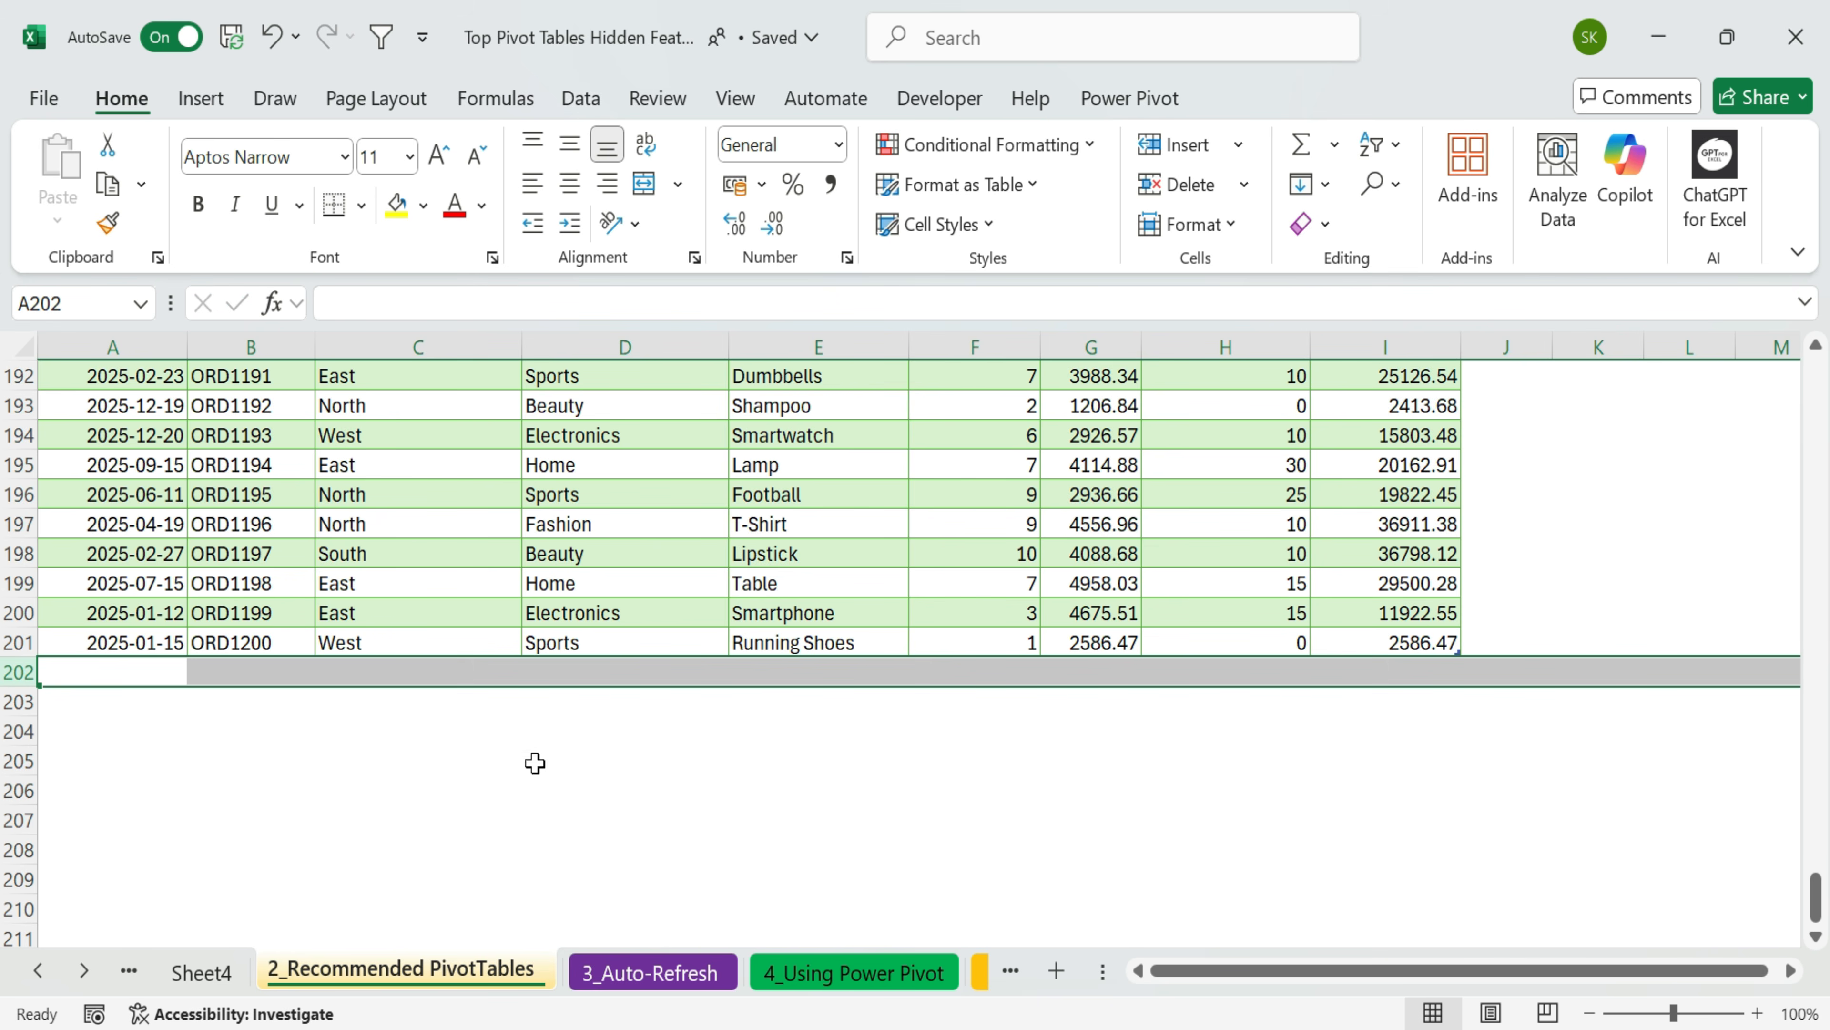
- Return to the 3_Auto-Refresh sheet and select the PivotTable's Row Labels header
click(670, 974)
click(277, 555)
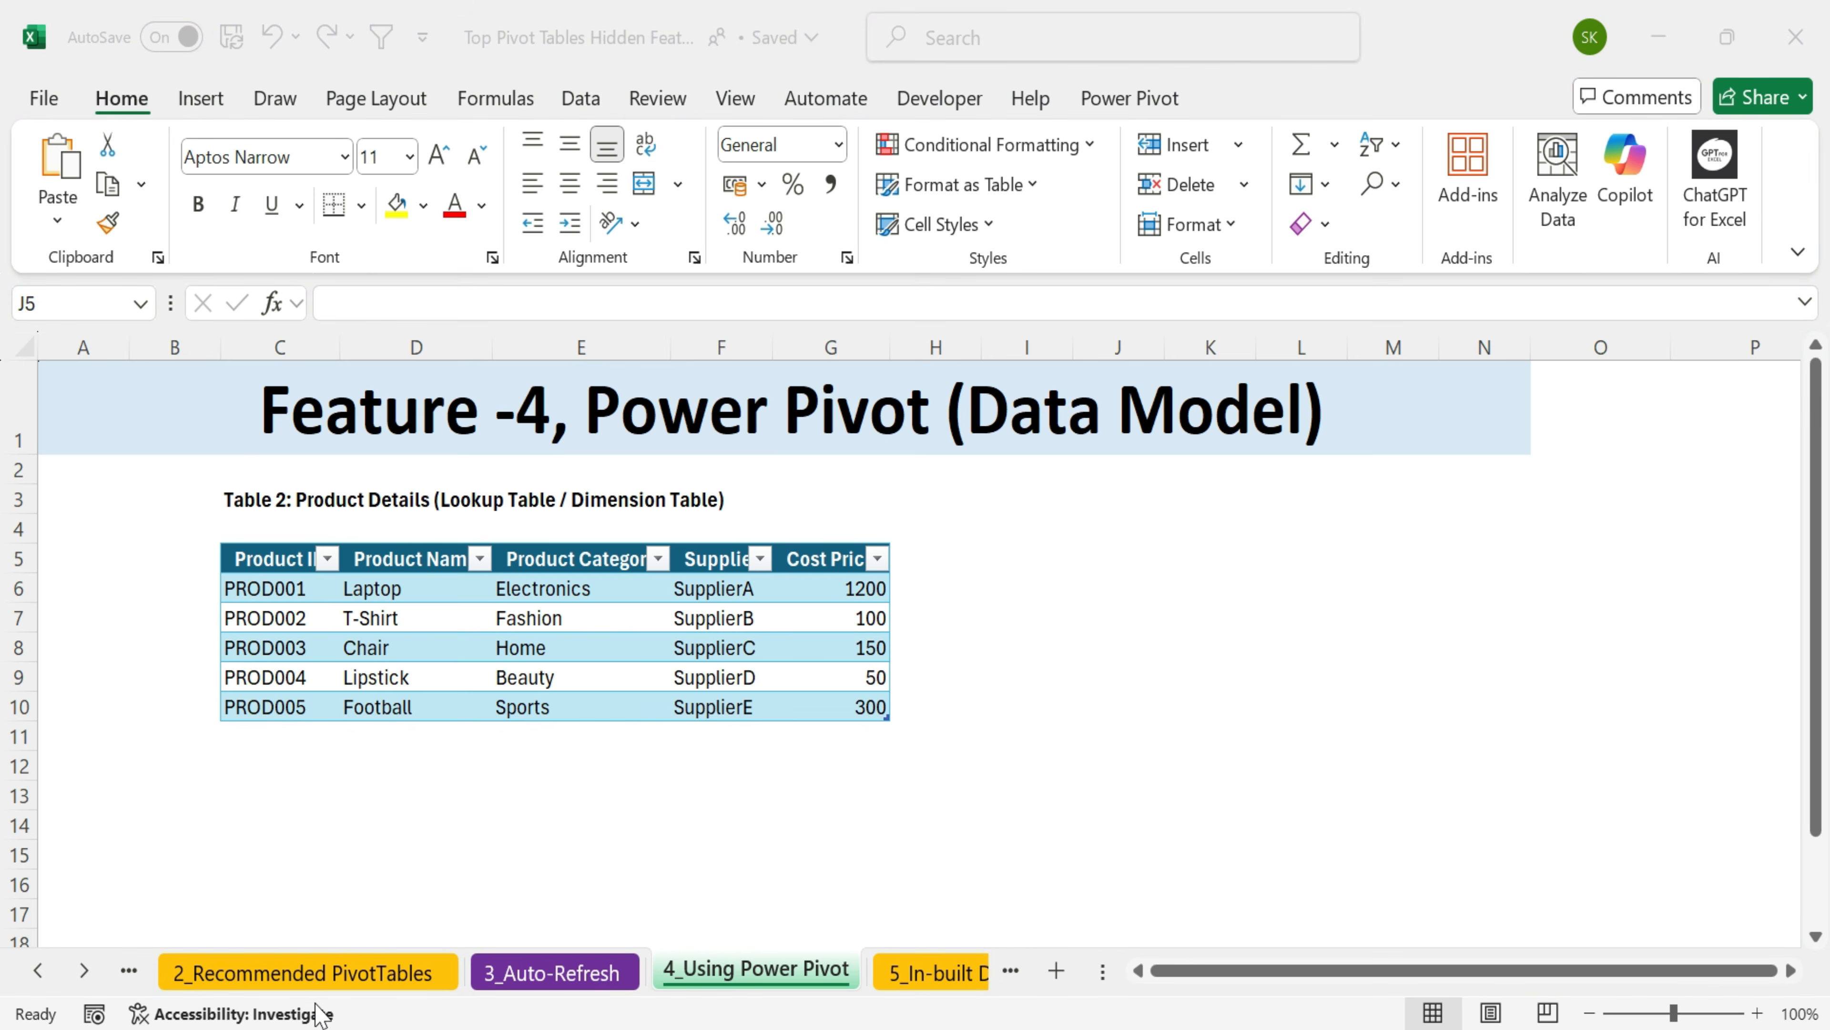
- Check the table name of the orders data on 2_Recommended PivotTables and return to the 4_Using Power Pivot sheet
click(310, 974)
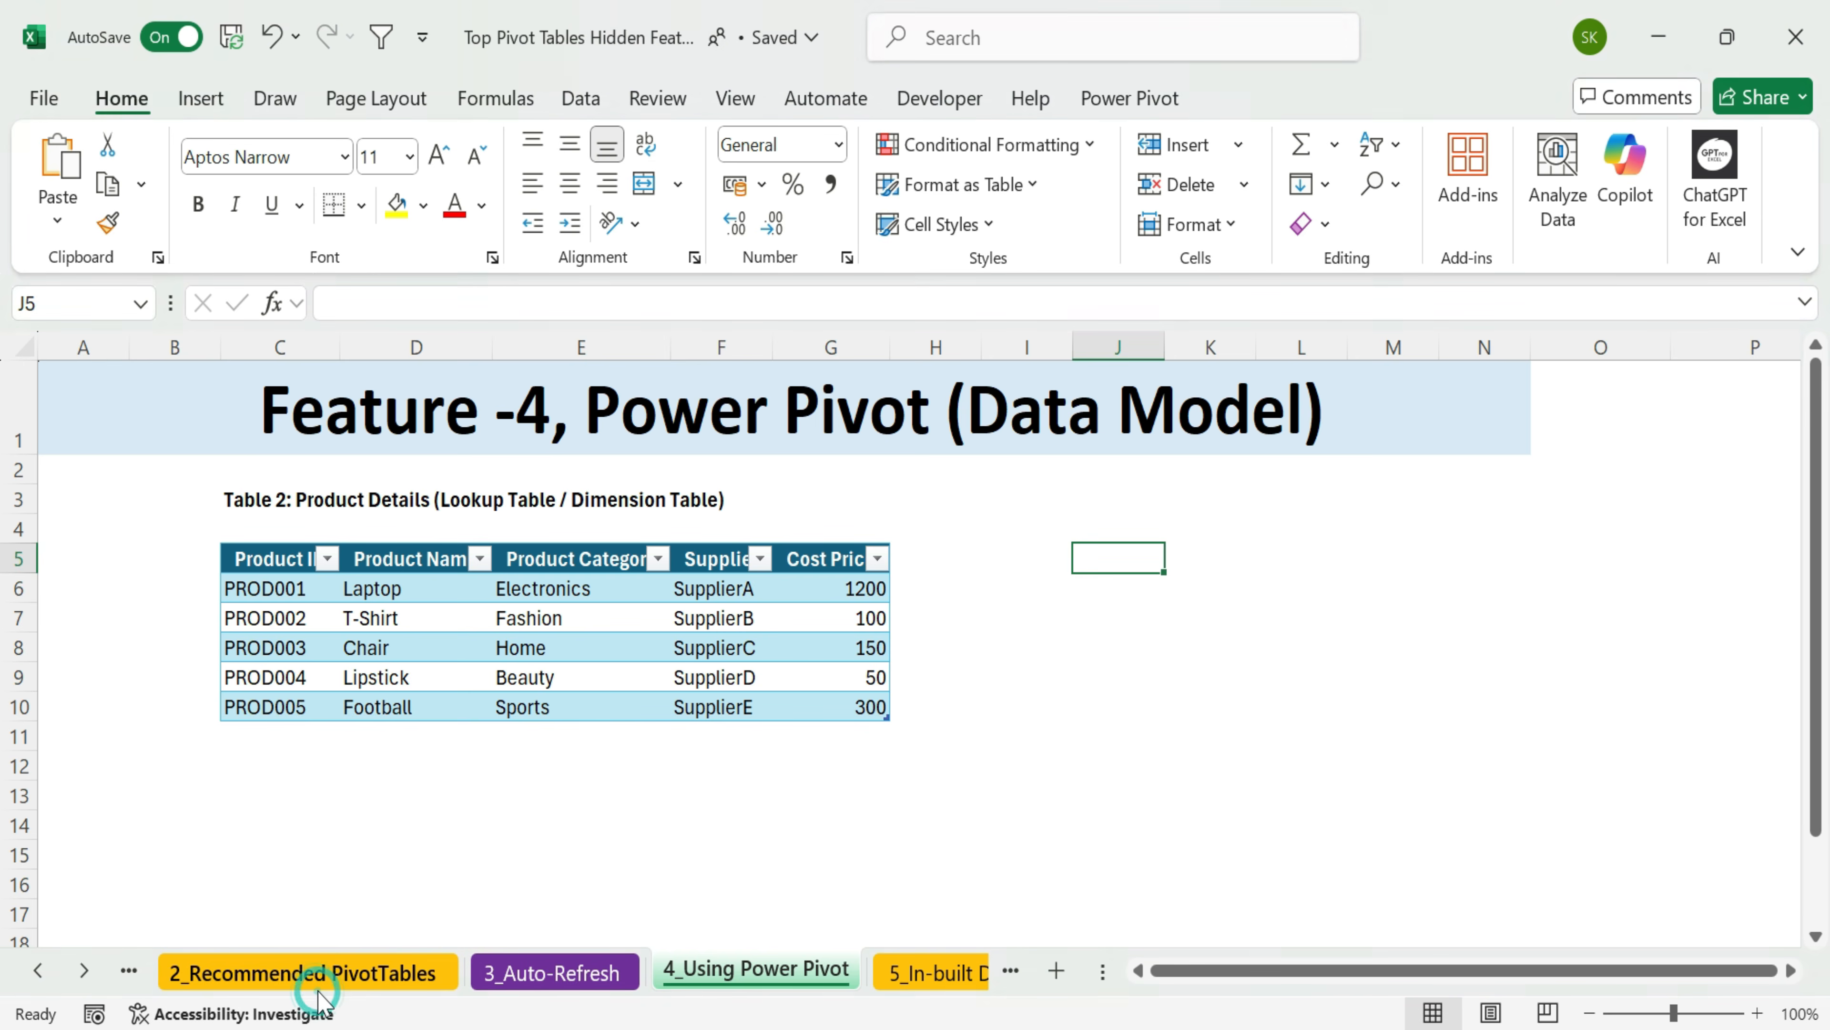
click(546, 552)
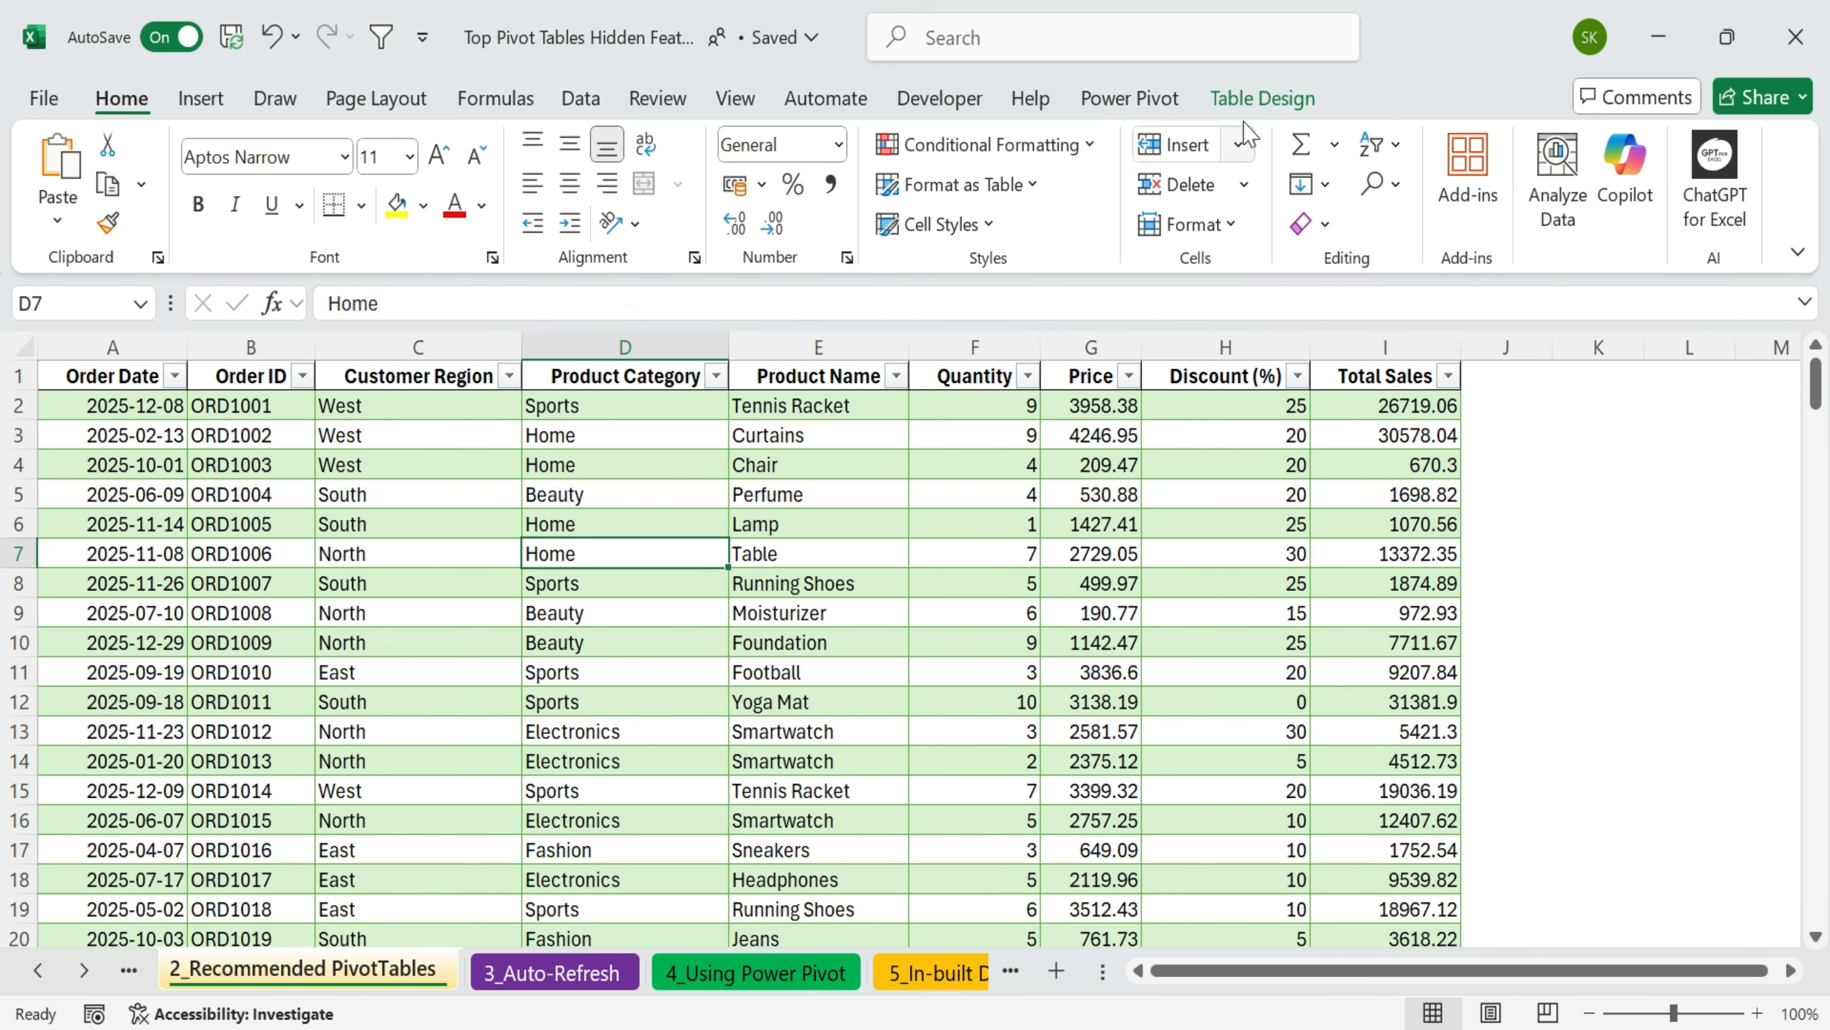
click(1266, 105)
click(108, 186)
click(136, 184)
click(566, 545)
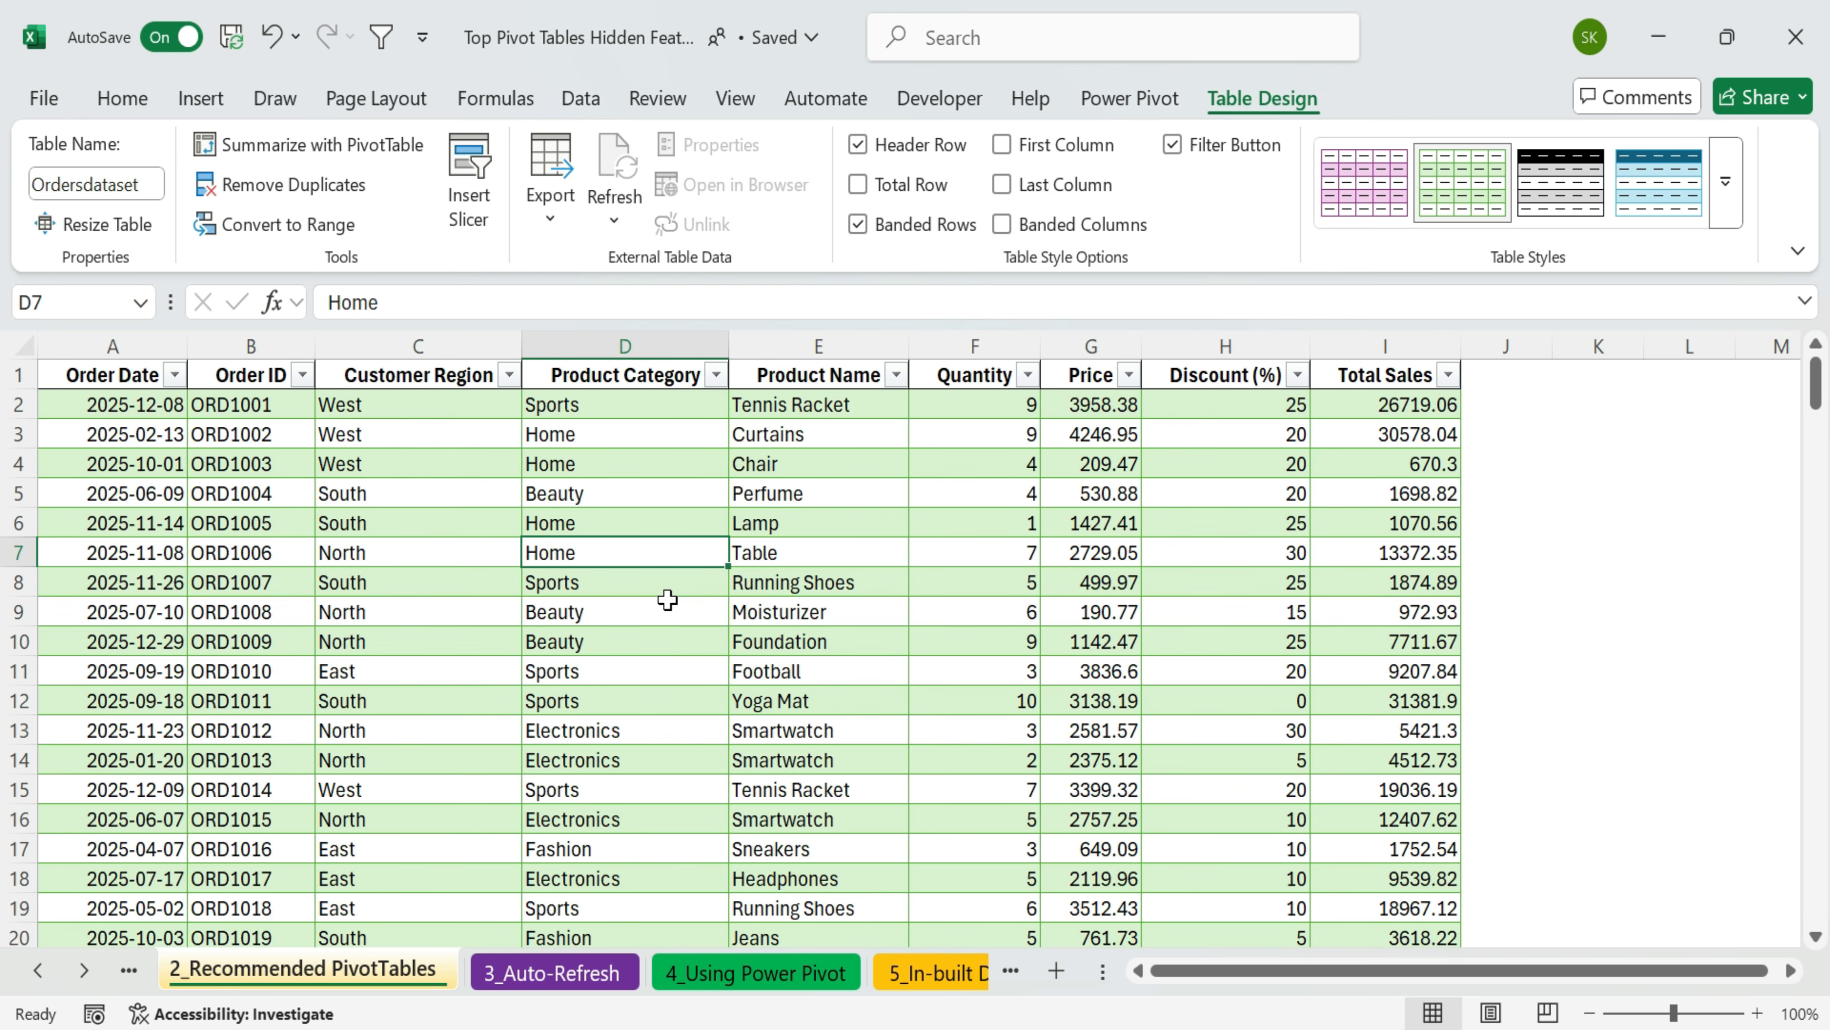
click(762, 937)
click(757, 972)
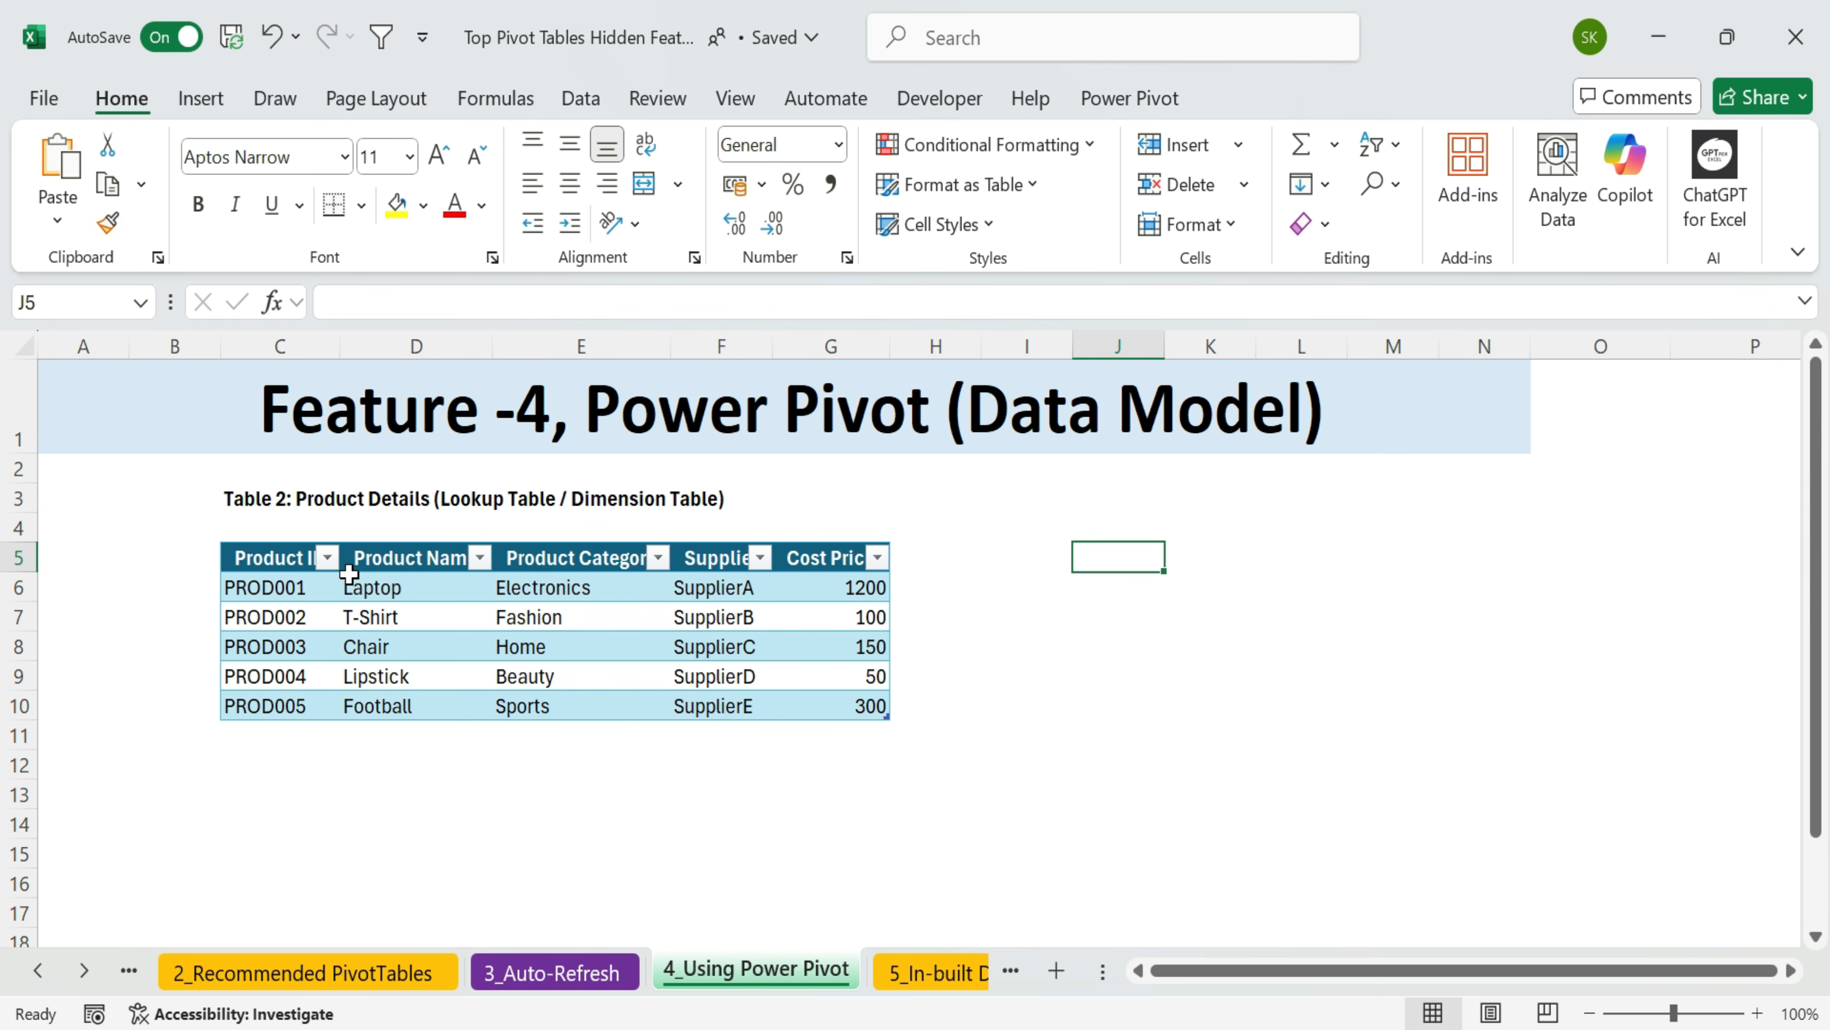
- Examine the Product Name, Product Category, Supplier and Cost Price columns of the Product Details table
drag(421, 586, 429, 686)
drag(544, 585, 573, 704)
drag(748, 580, 741, 710)
drag(844, 585, 843, 739)
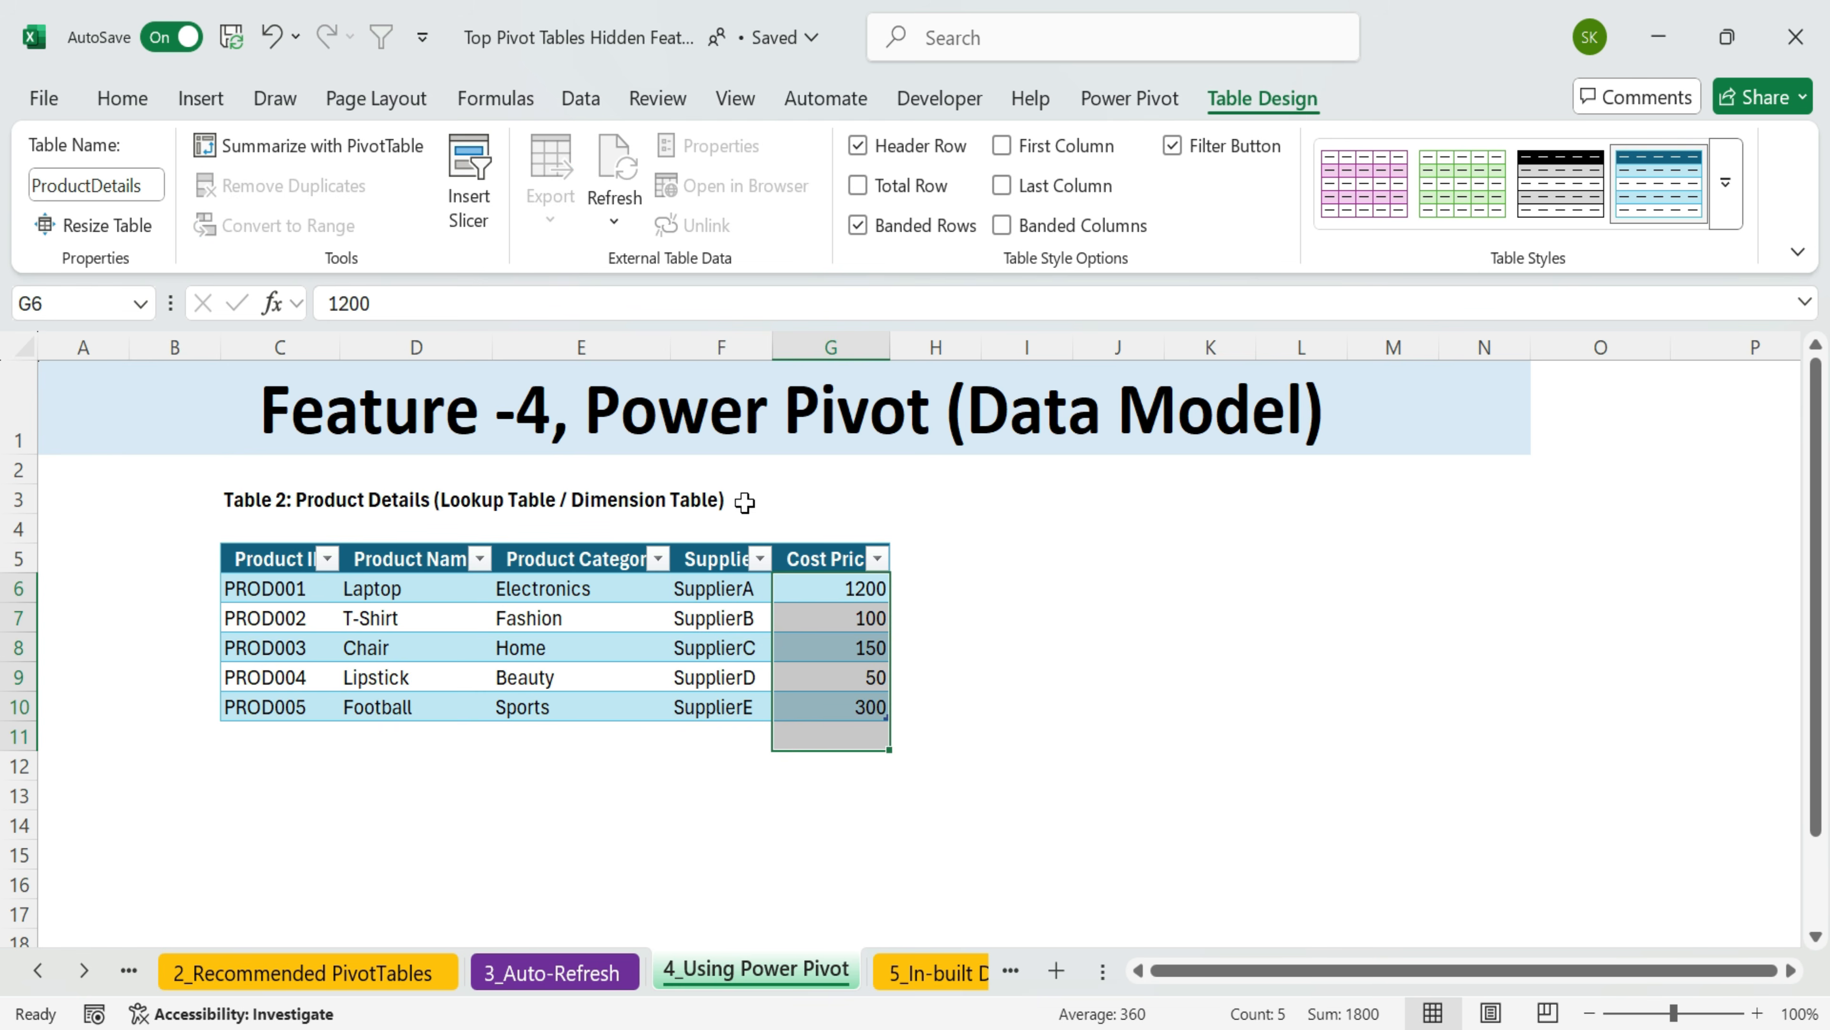
click(348, 971)
click(1500, 408)
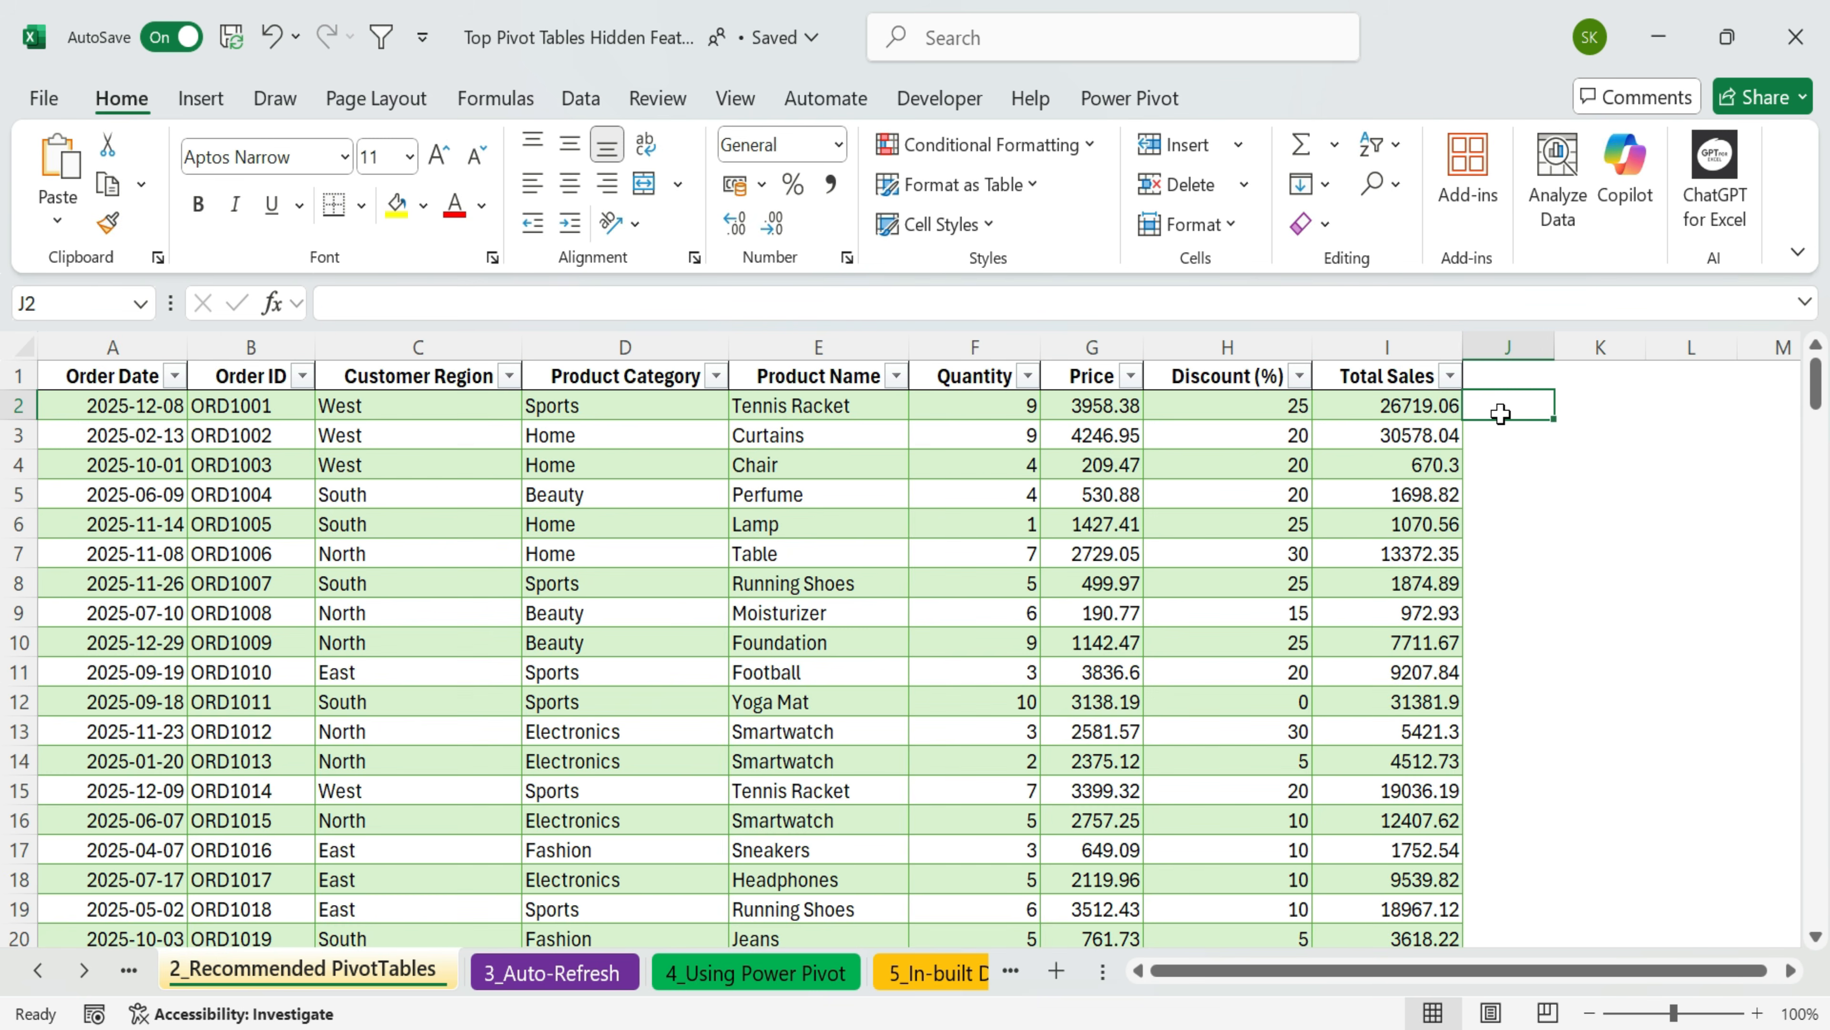
text(=v)
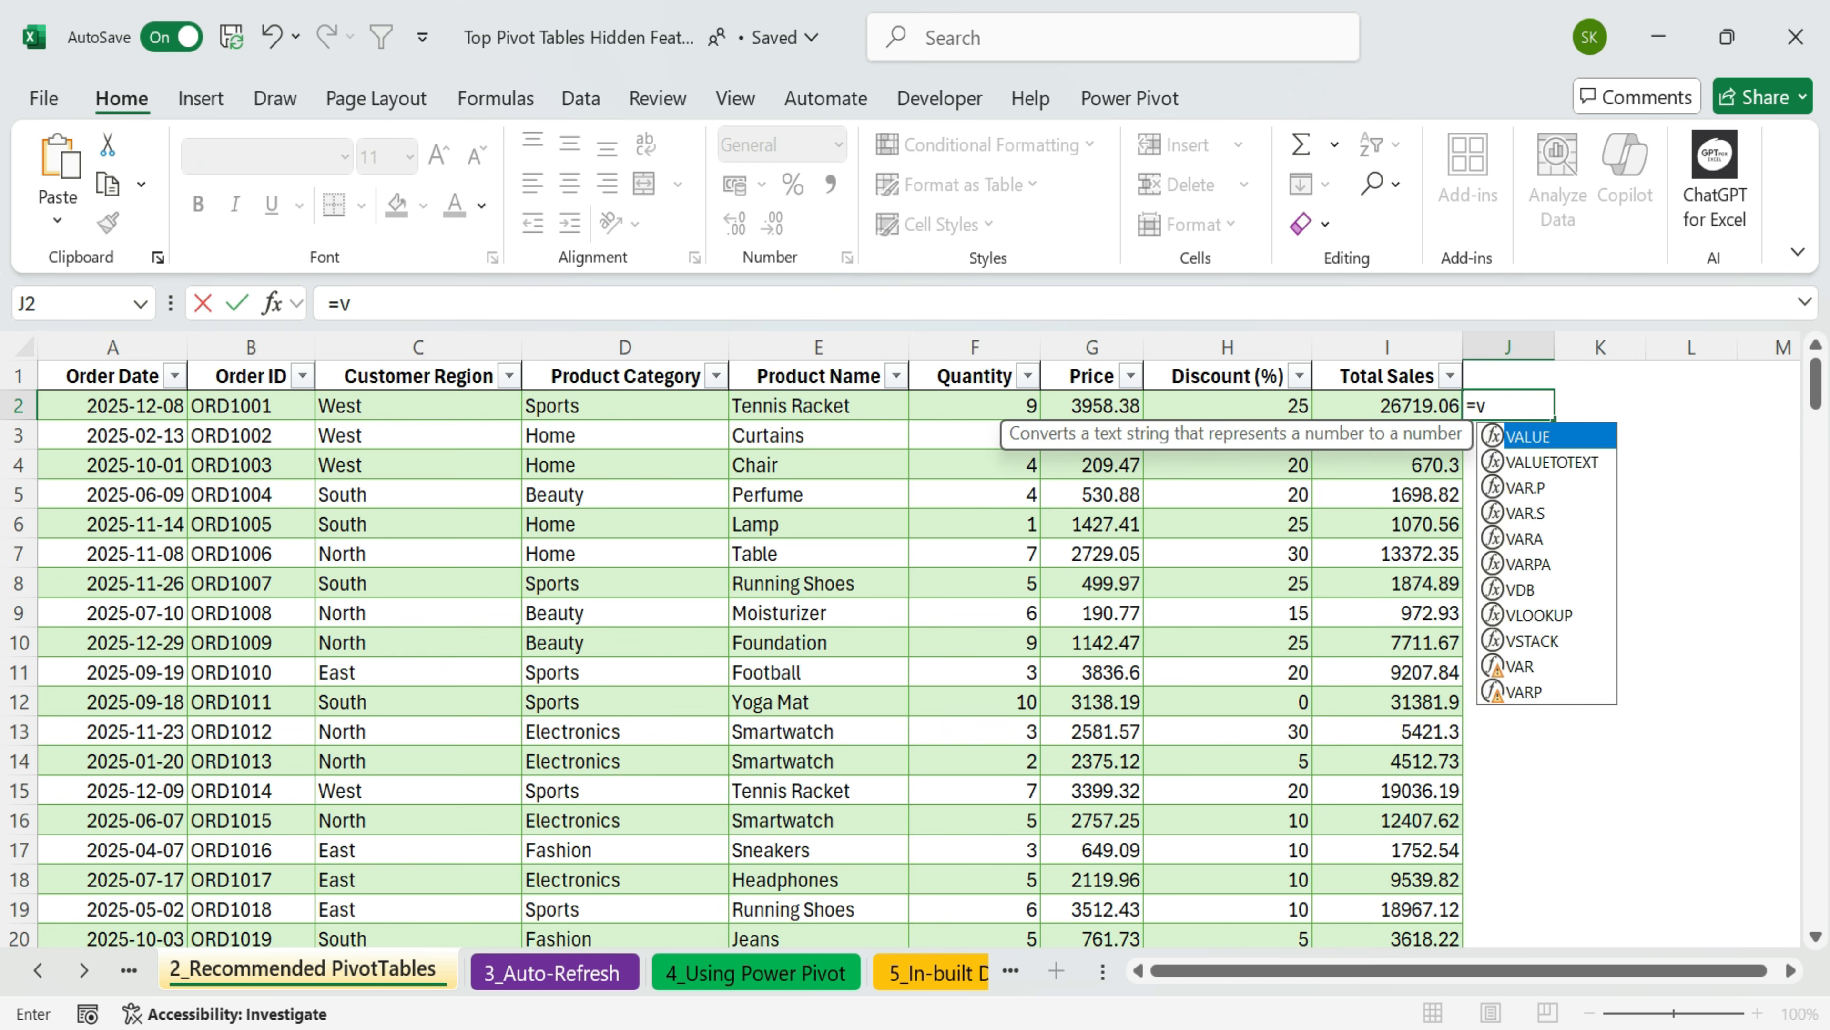
text(l)
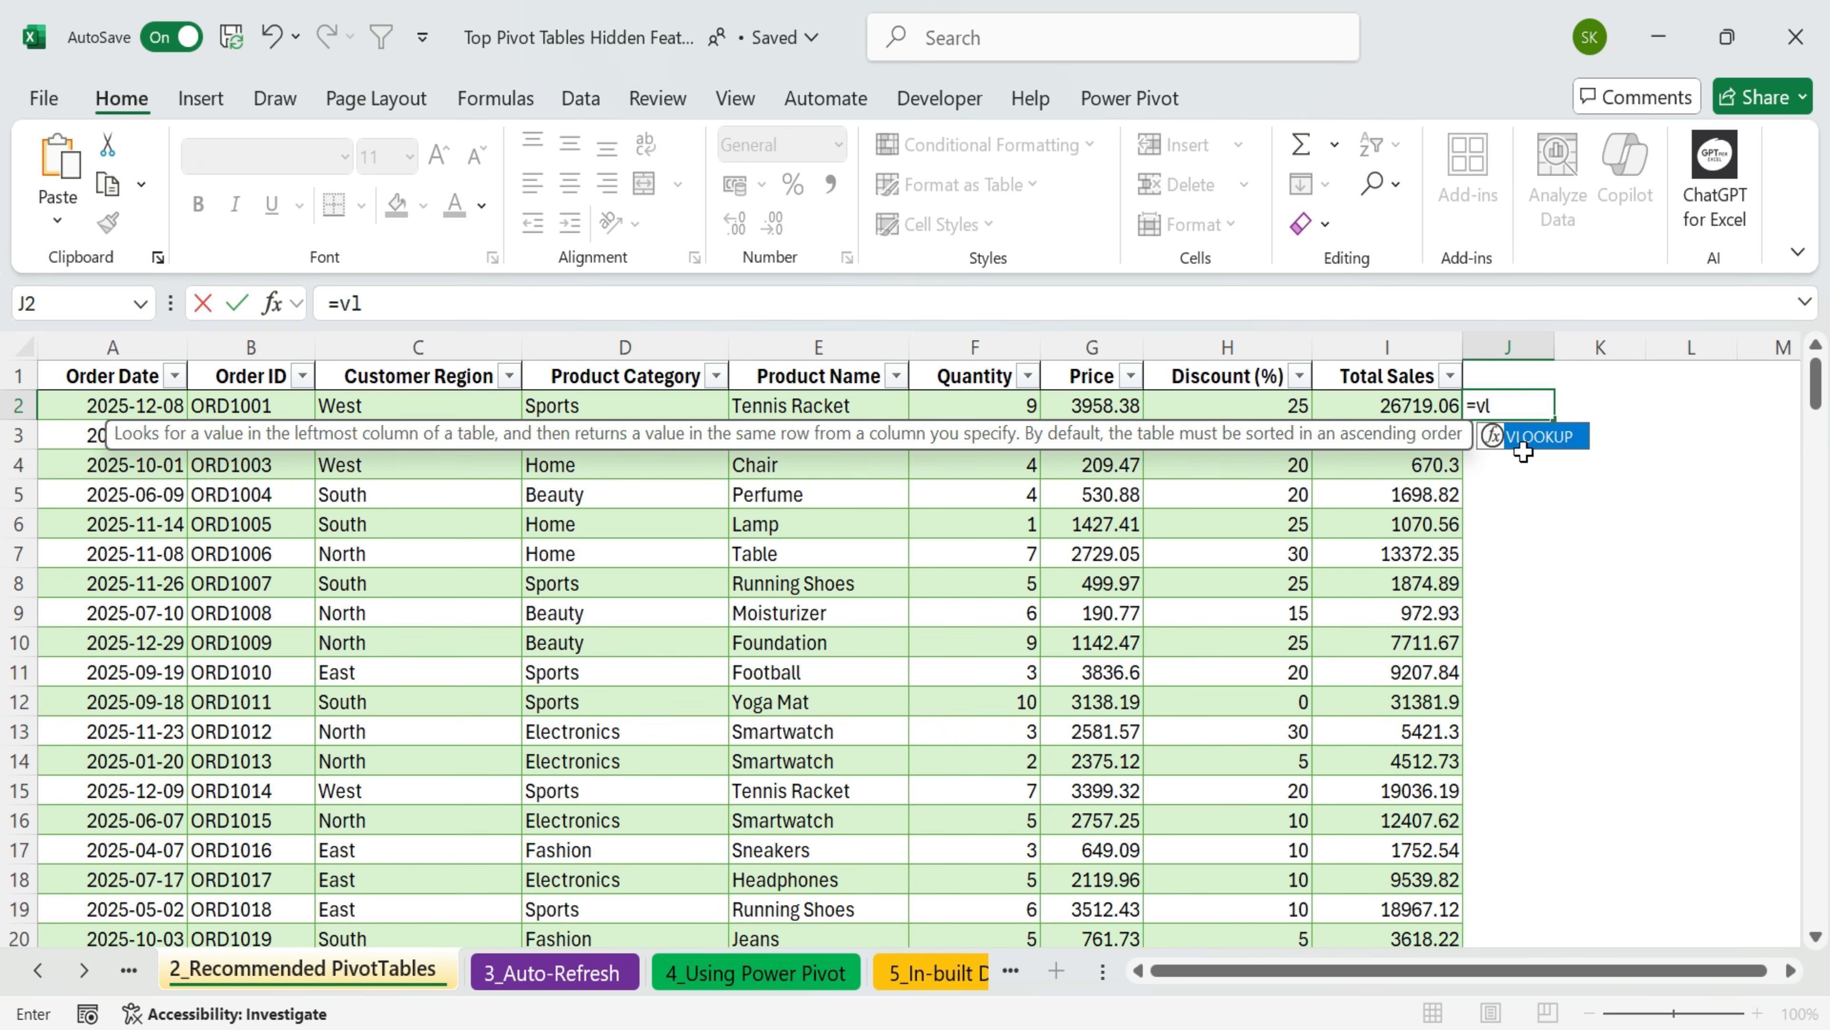
key(BackSpace)
key(Escape)
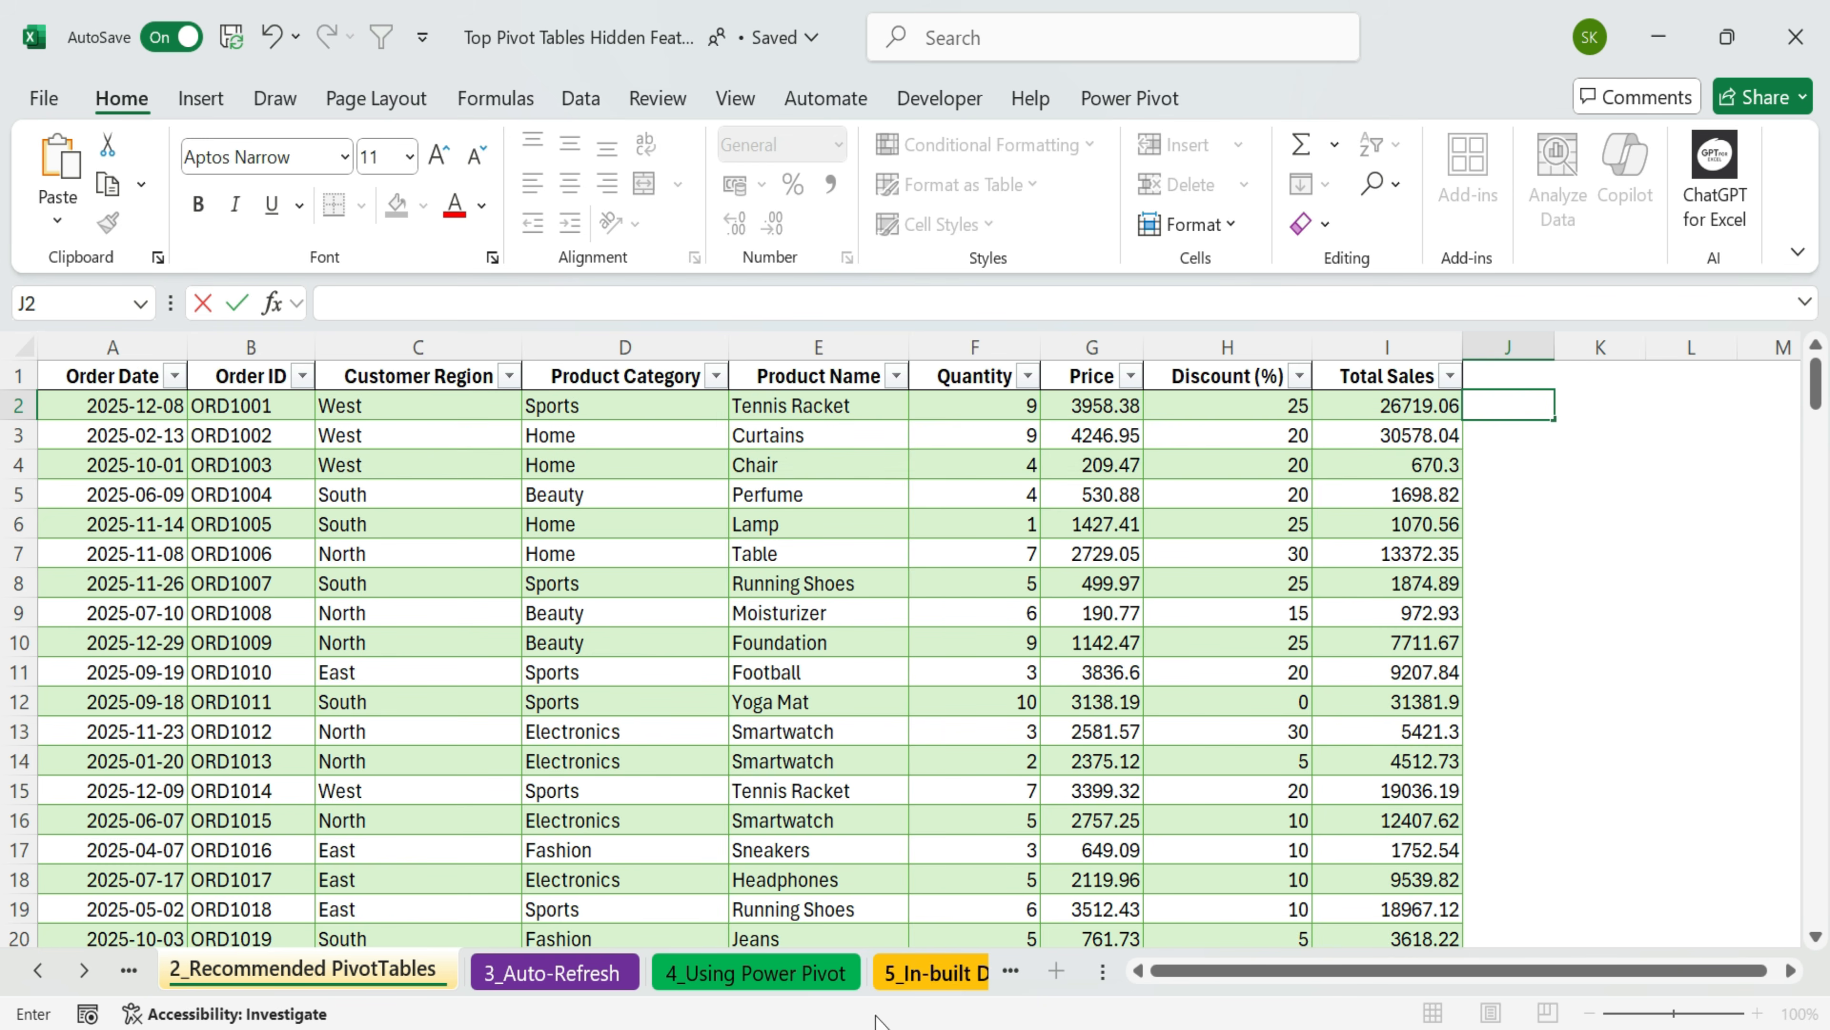
- Compare the Product Details table on 4_Using Power Pivot with the orders table on 2_Recommended PivotTables
click(750, 969)
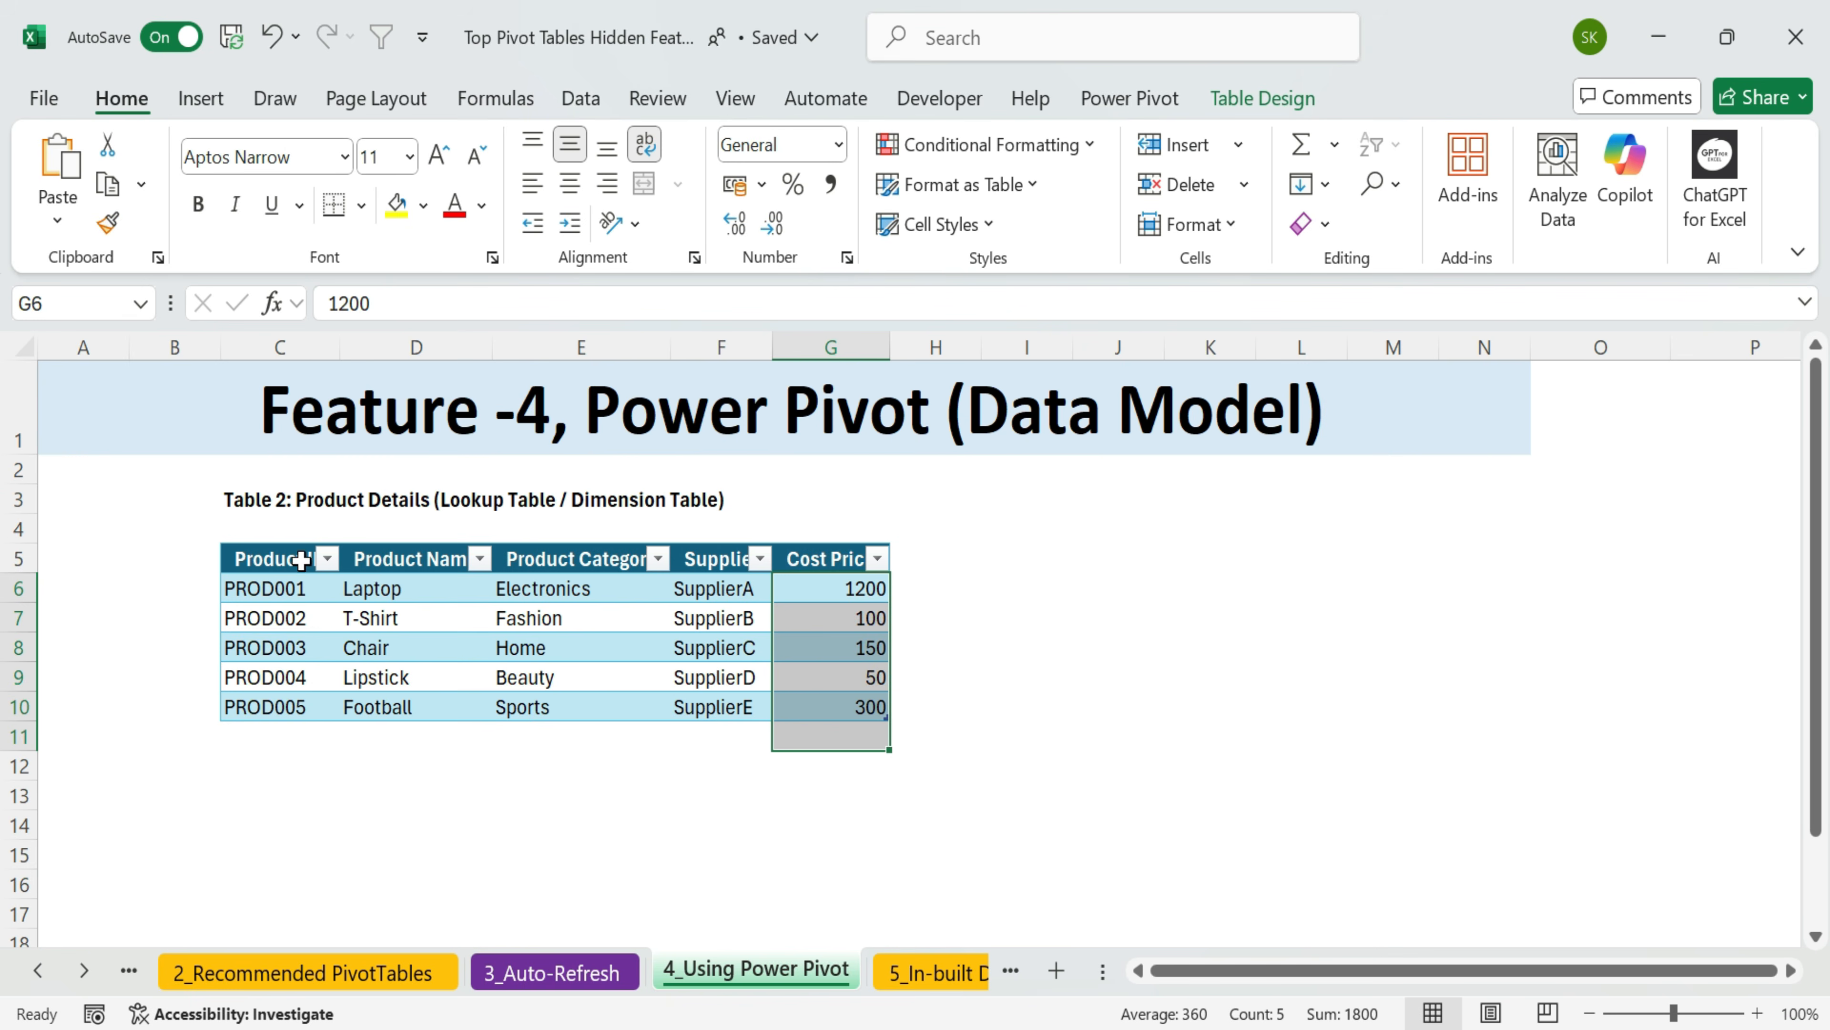
drag(301, 560, 930, 703)
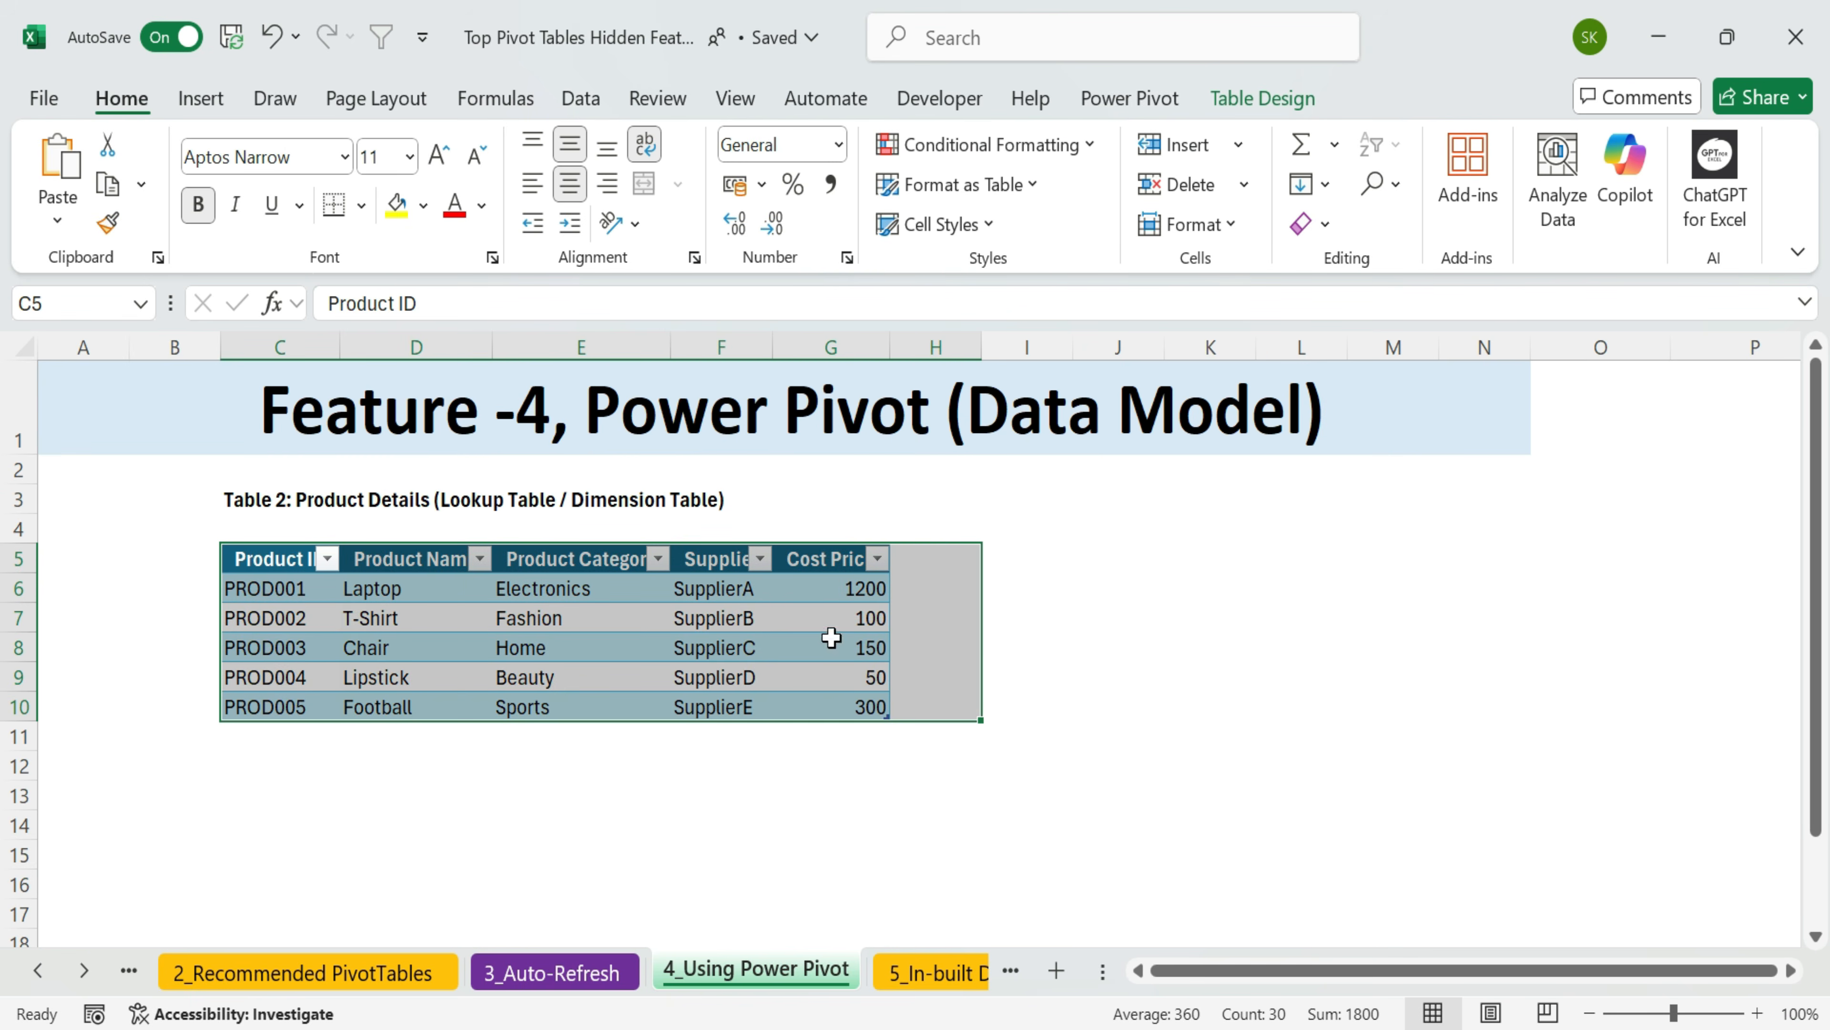
click(372, 970)
drag(118, 379, 1592, 943)
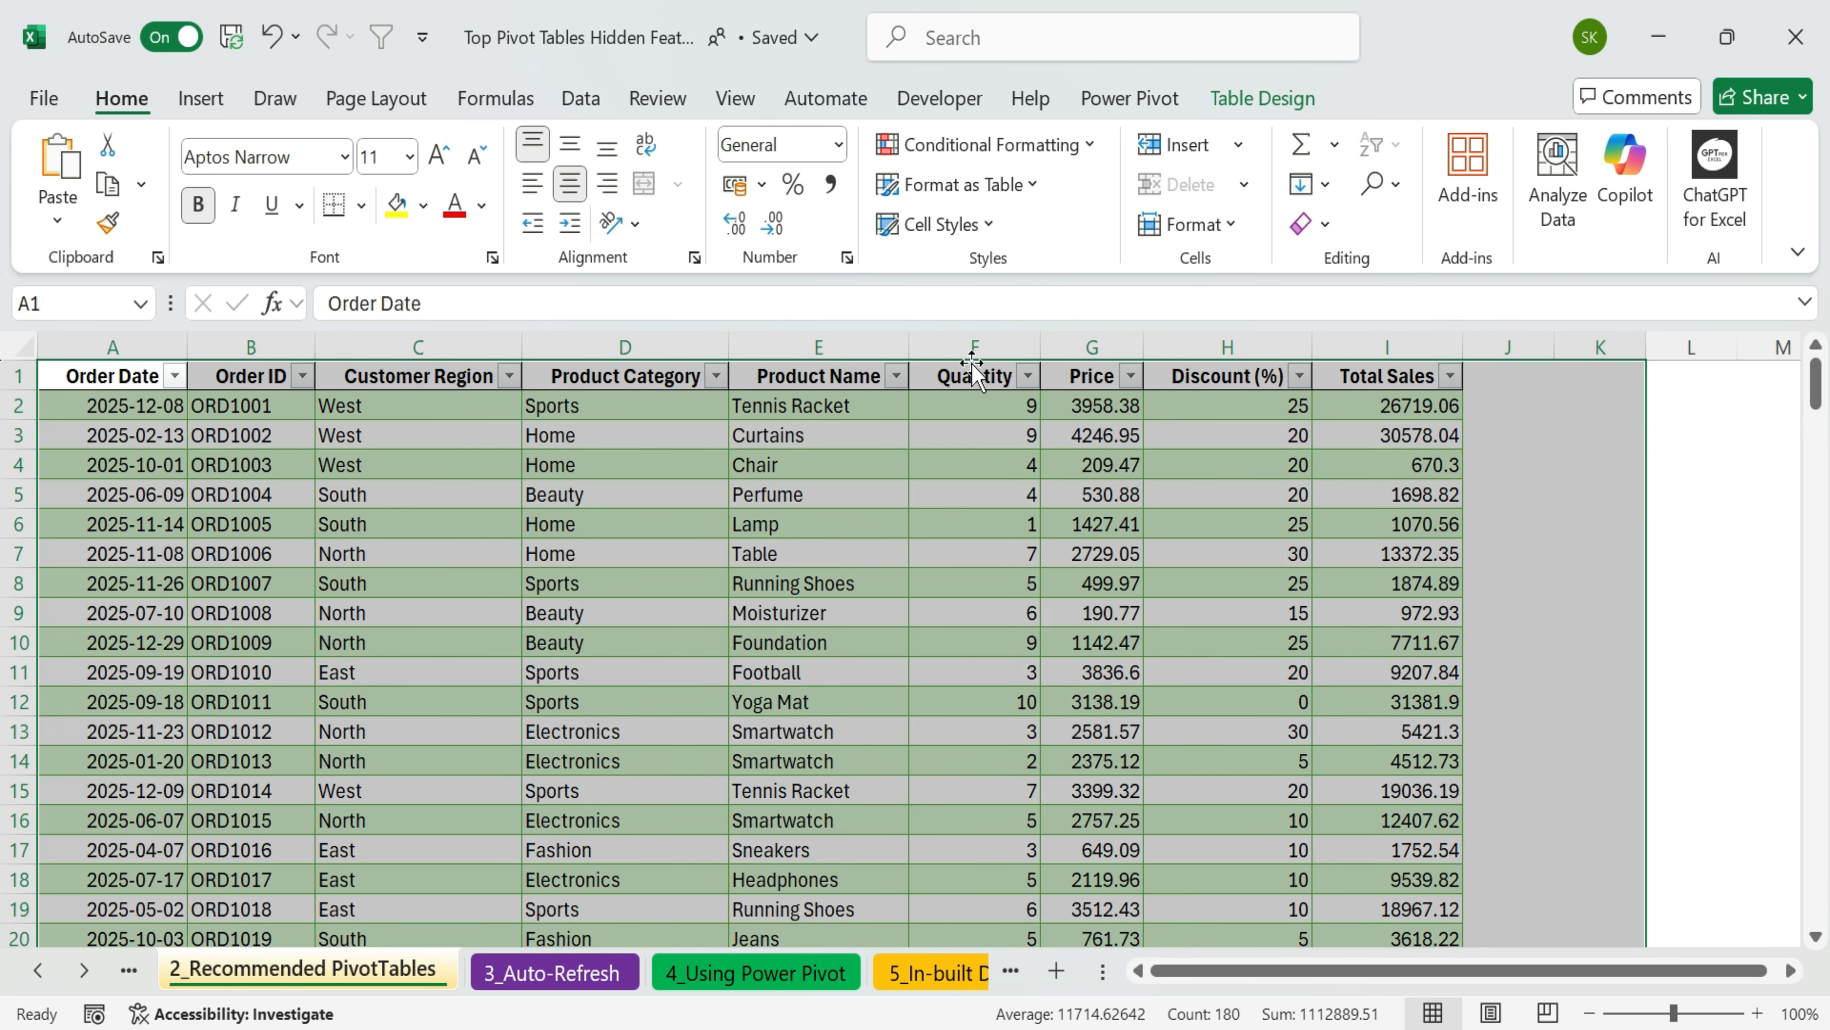
- Insert a PivotTable from Ordersdataset at cell J5 of the 4_Using Power Pivot sheet, adding the data to the Data Model
click(624, 464)
click(201, 99)
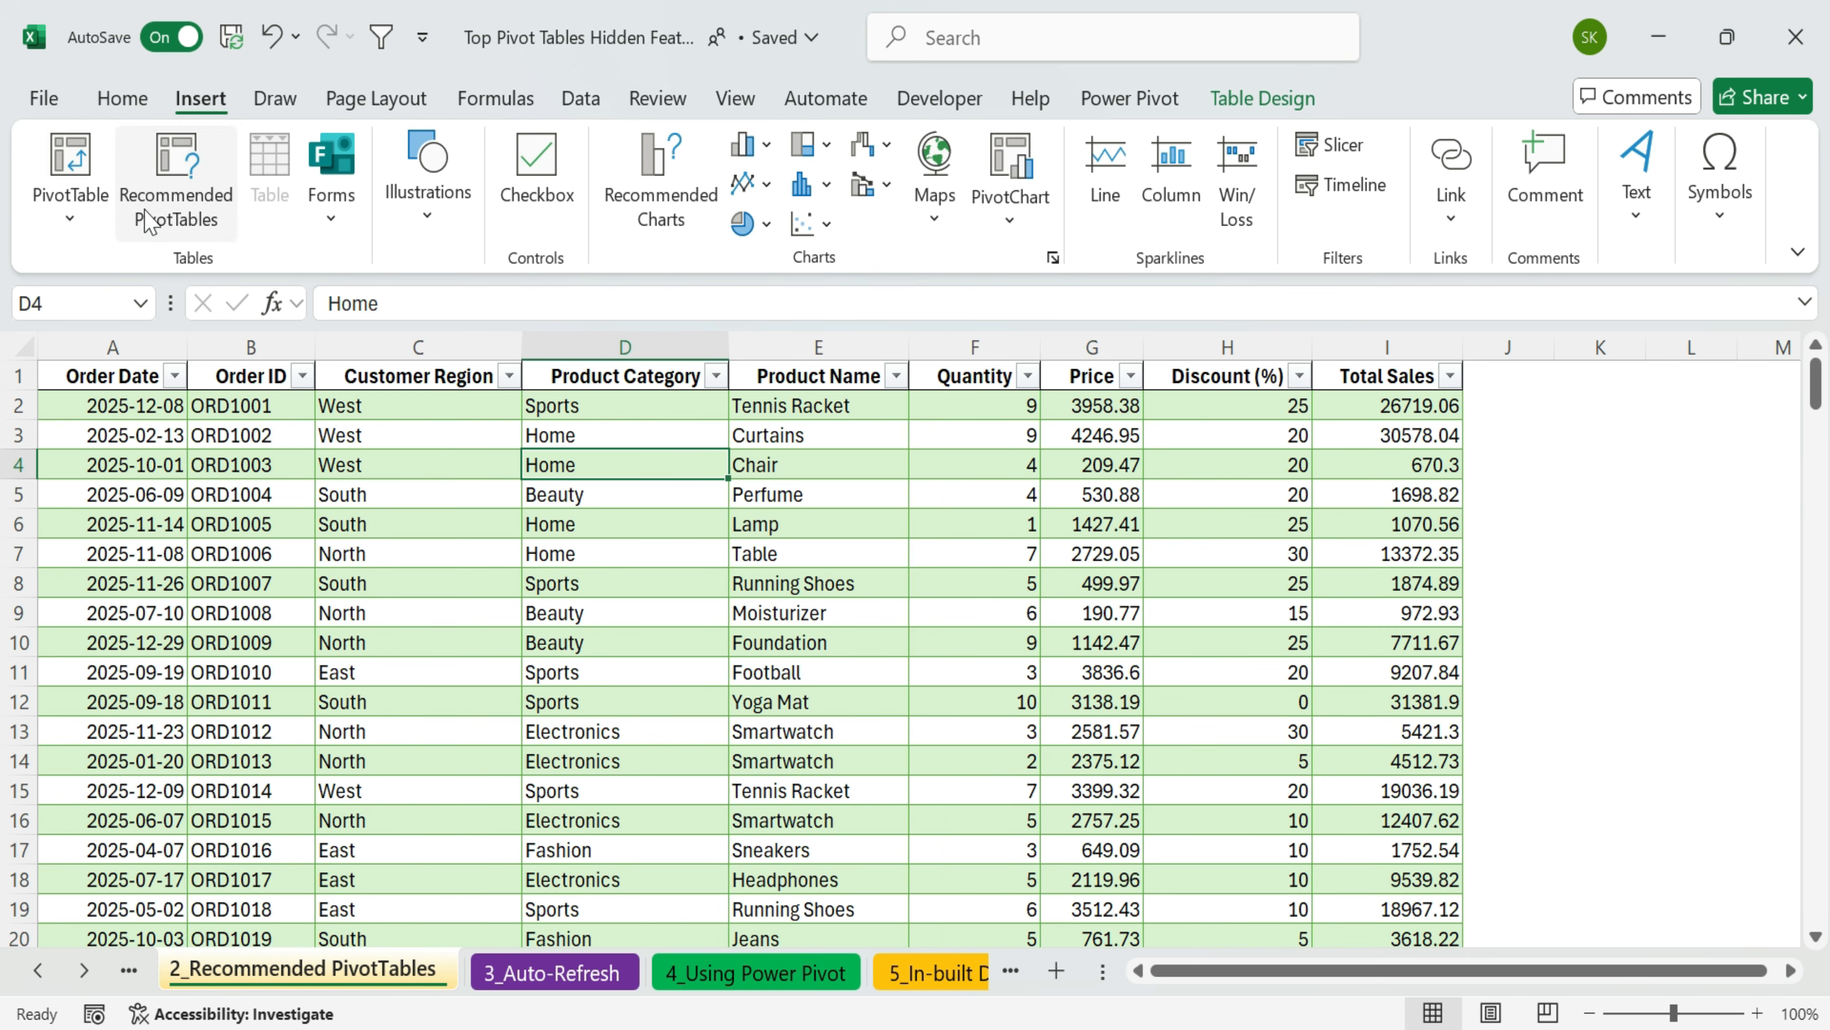
click(70, 162)
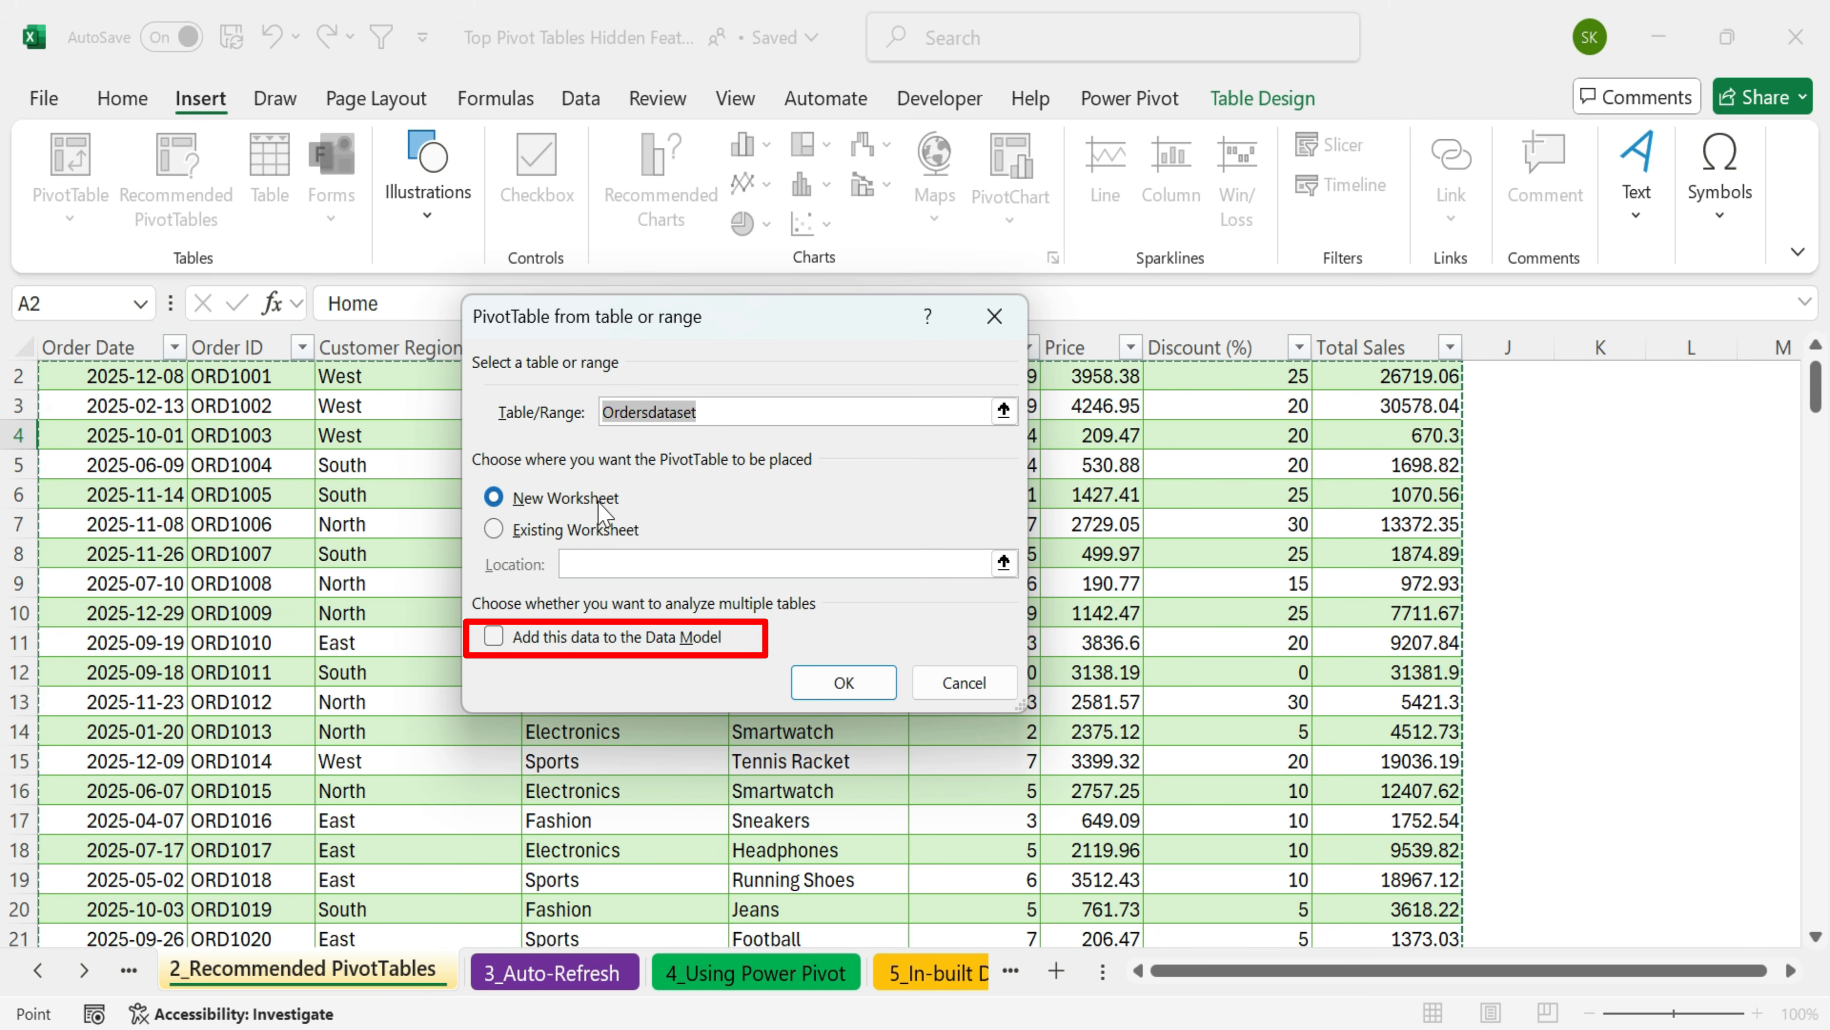
click(496, 637)
click(505, 526)
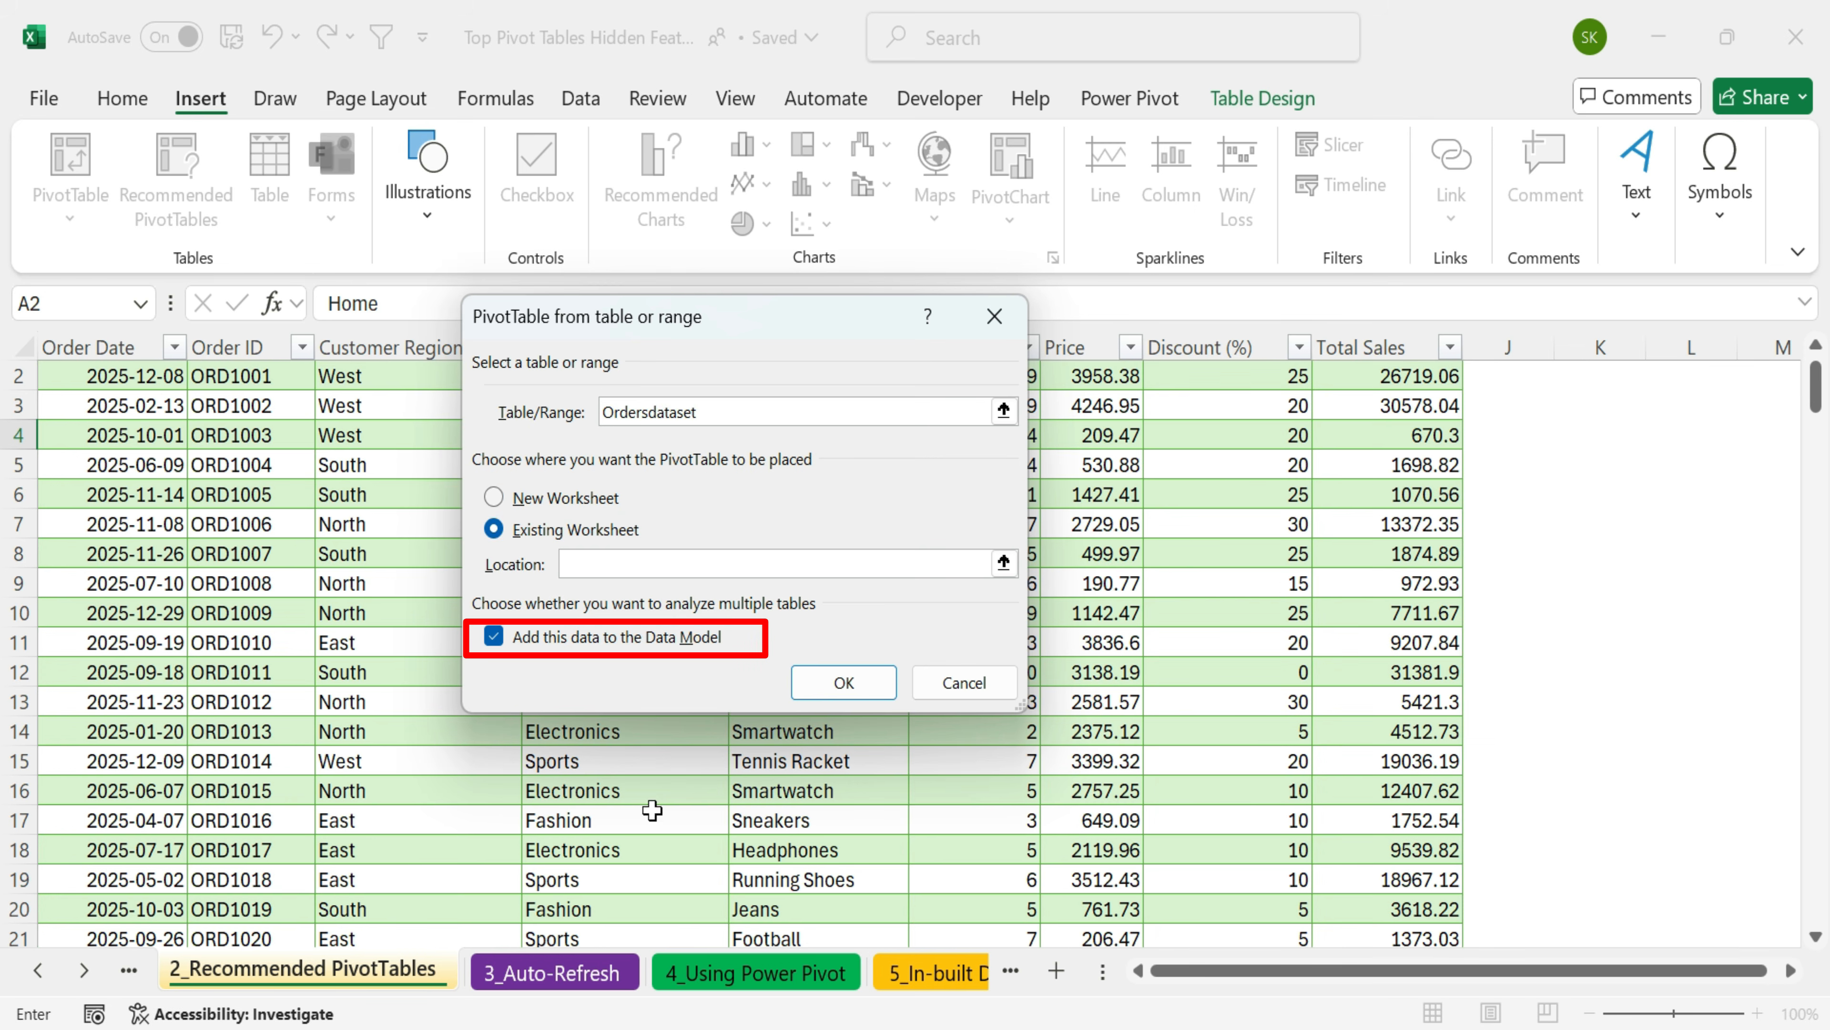
click(755, 972)
click(1116, 556)
click(854, 682)
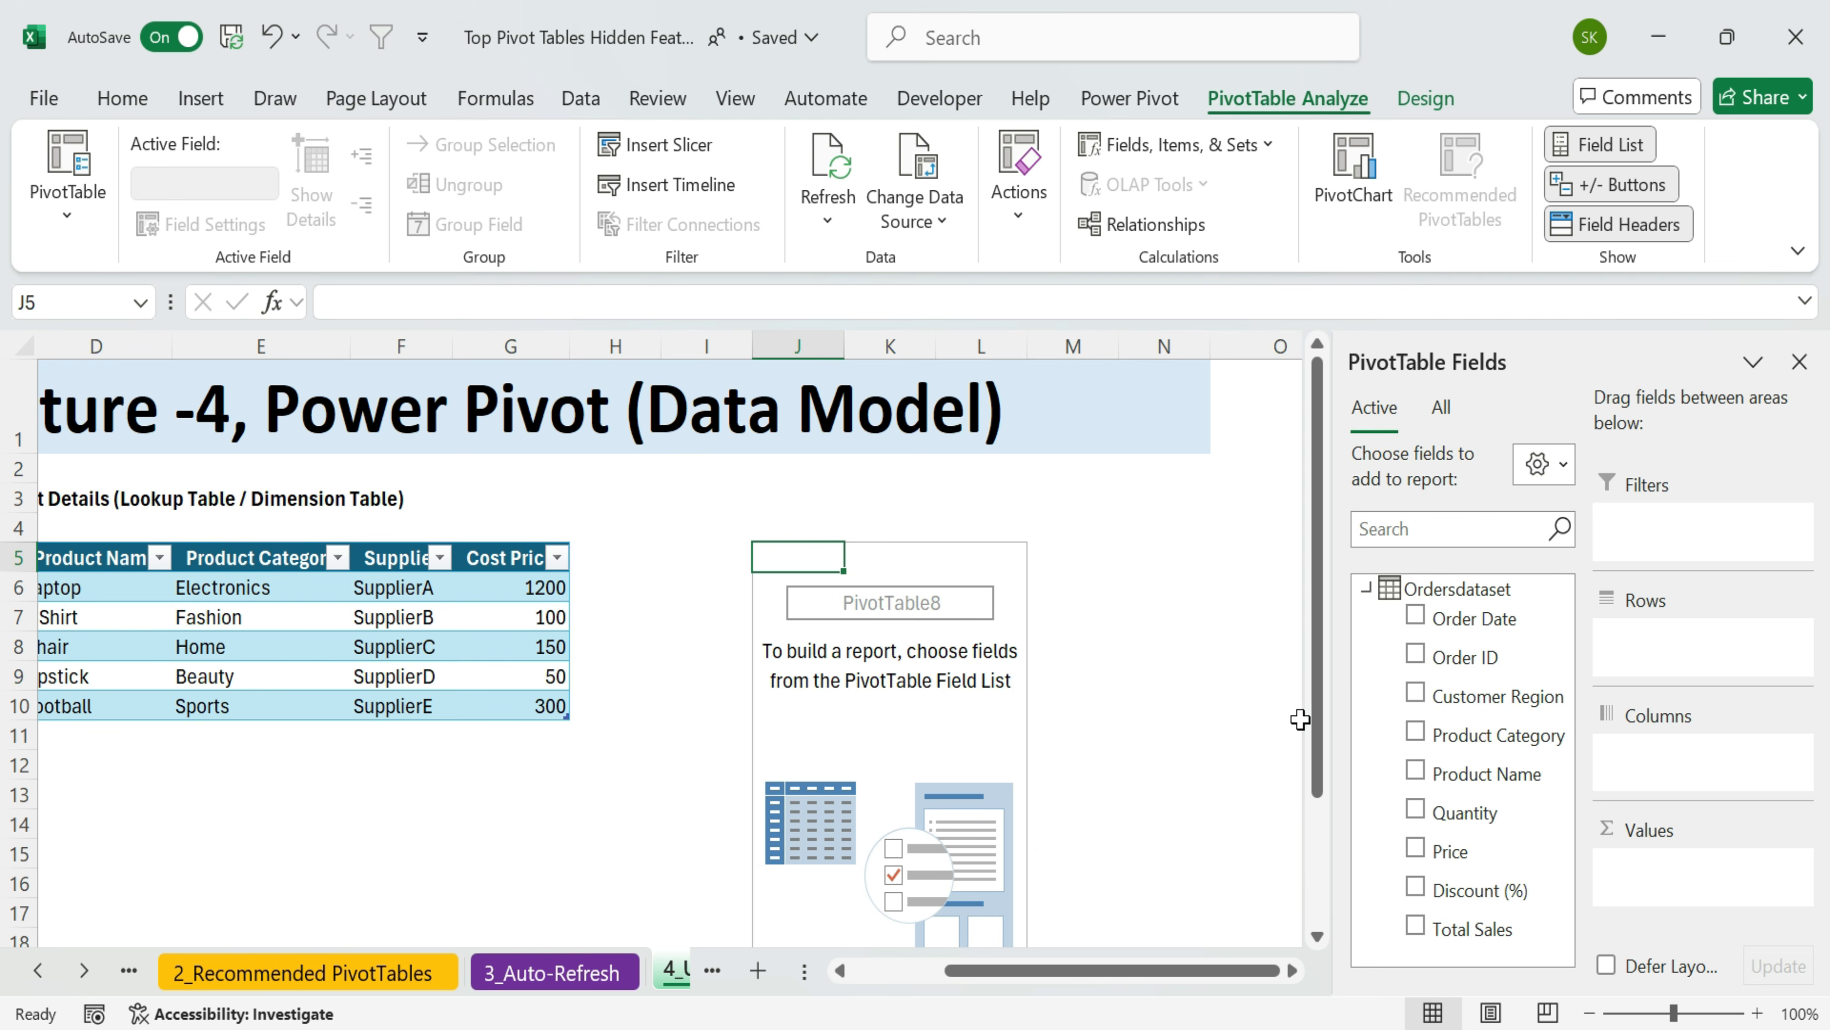
- Widen the PivotTable field pane and add Total Sales from Ordersdataset to the values area
drag(1345, 707, 1197, 696)
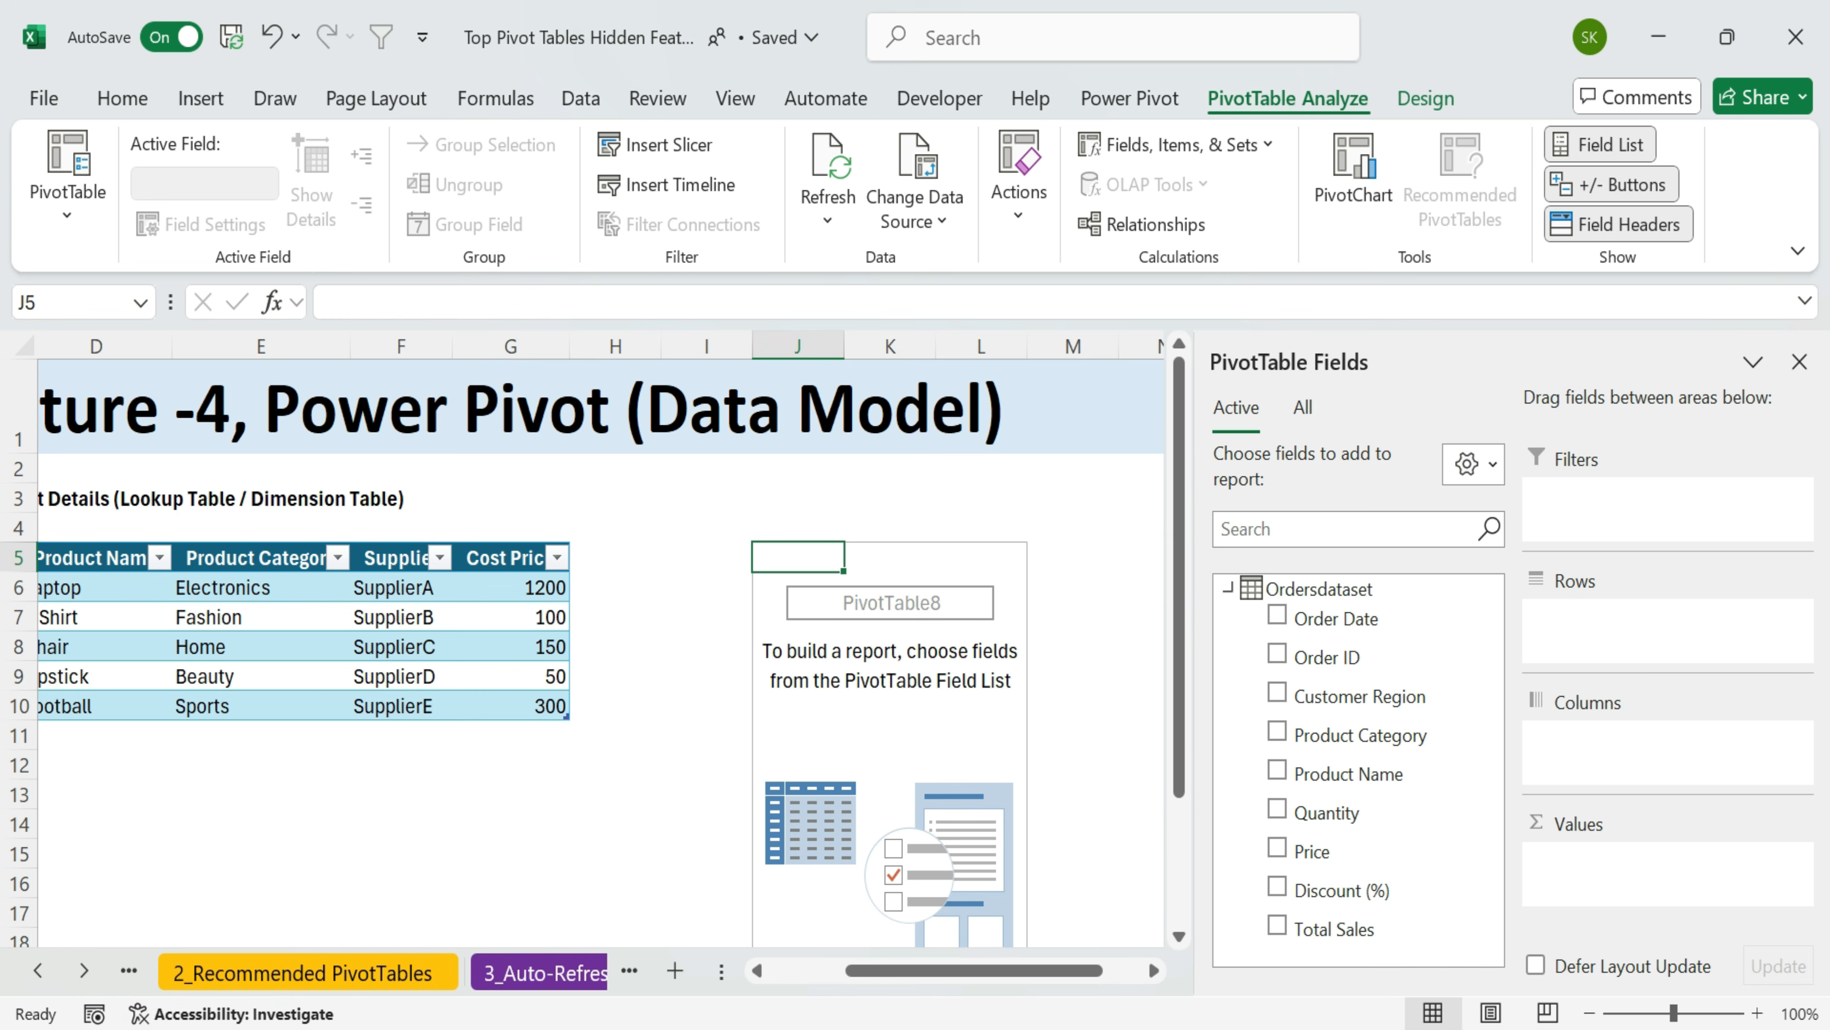
drag(1057, 970, 985, 974)
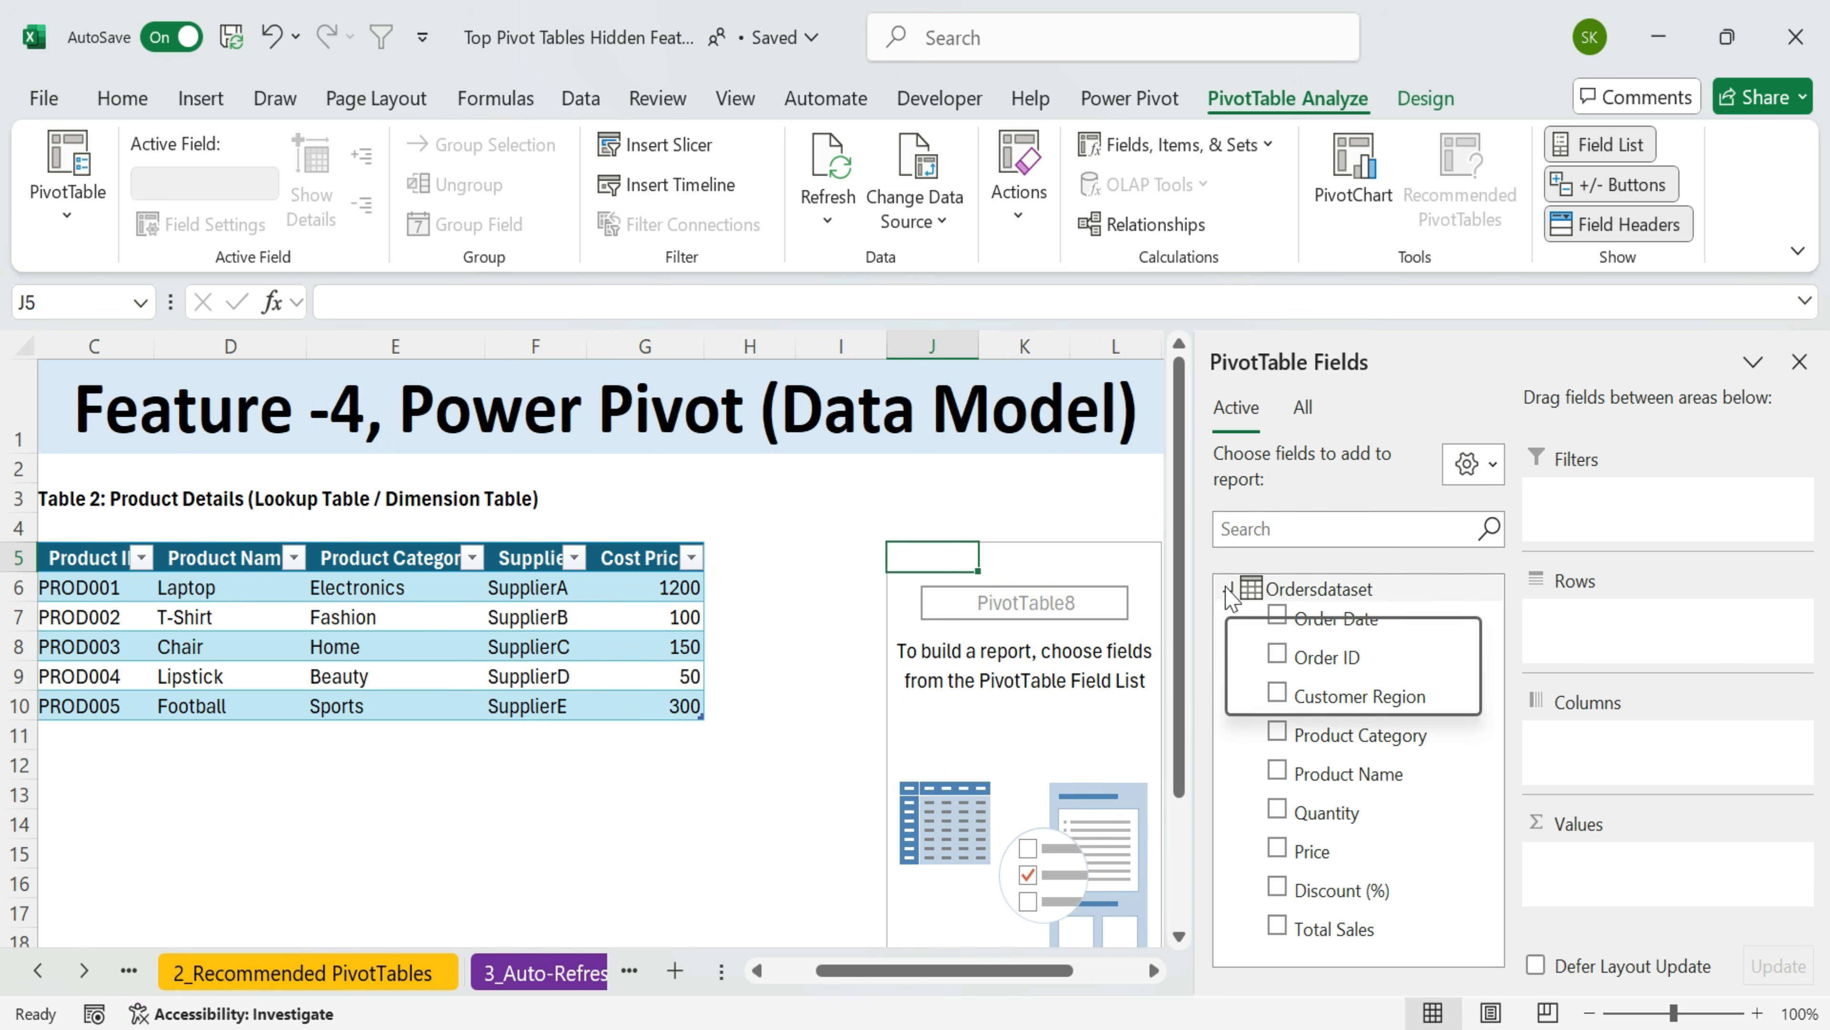
double_click(1359, 592)
click(1226, 590)
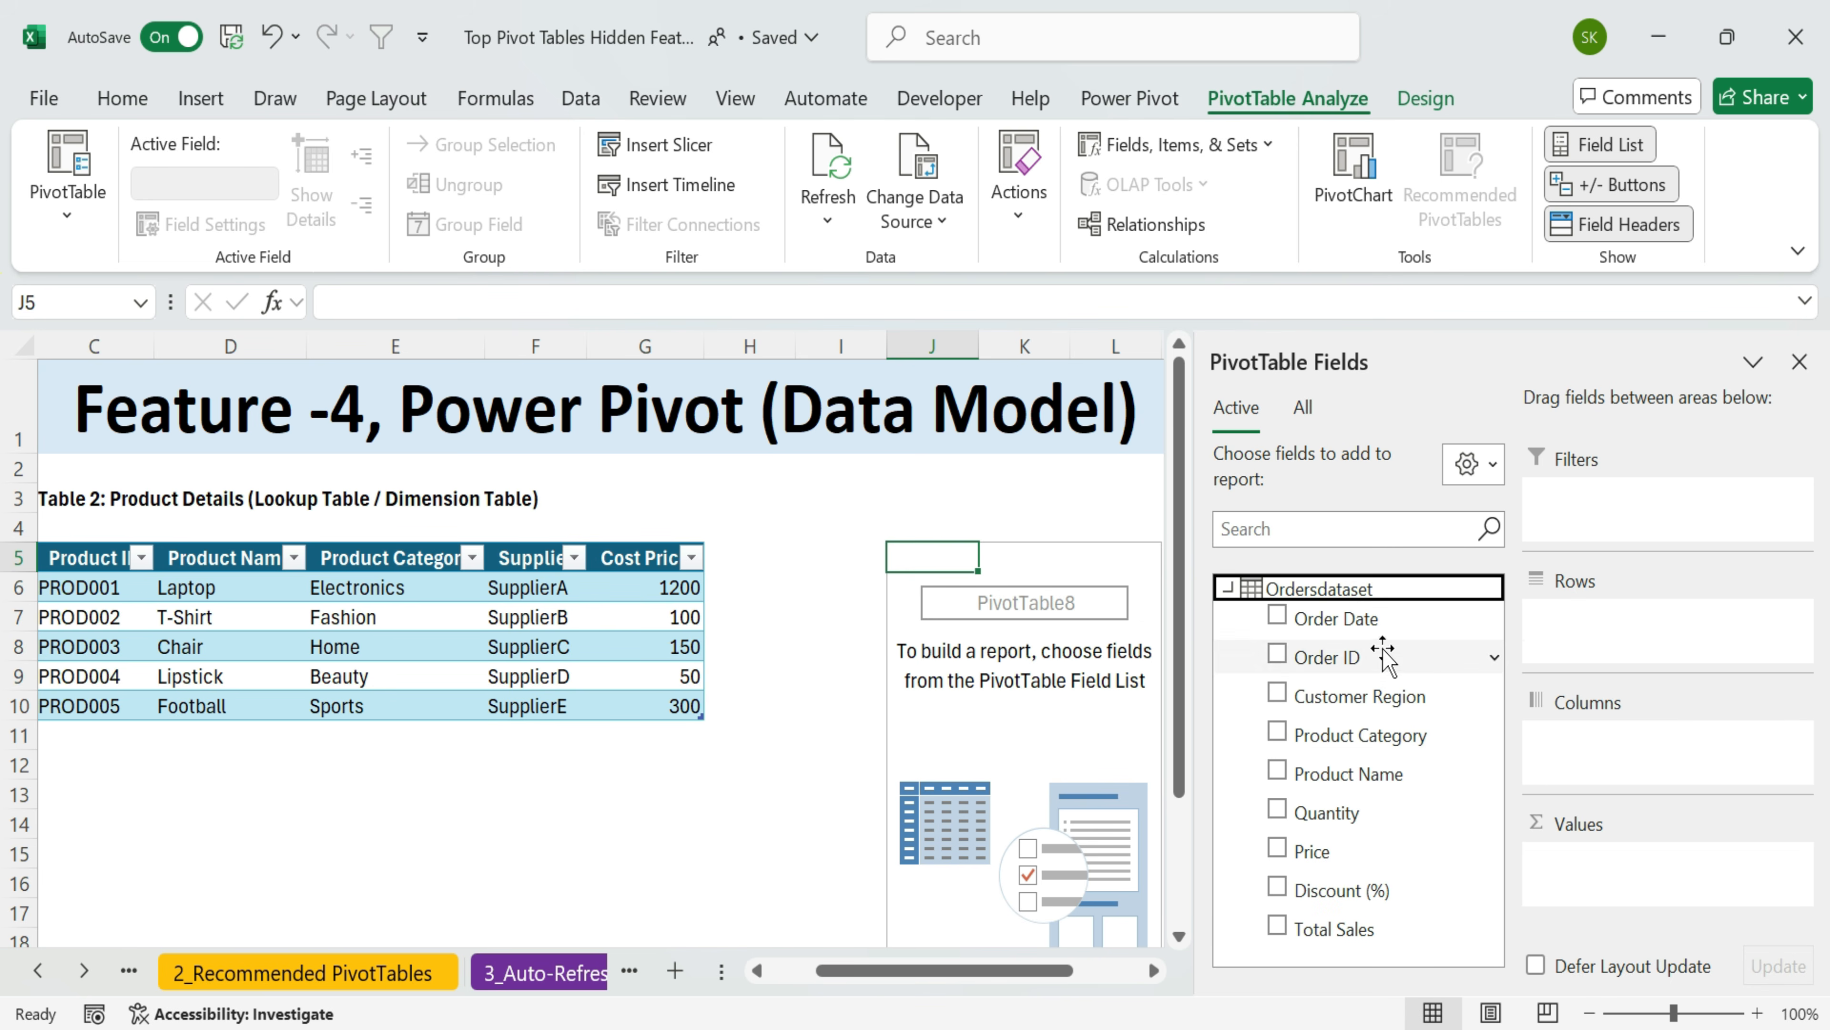
click(1277, 927)
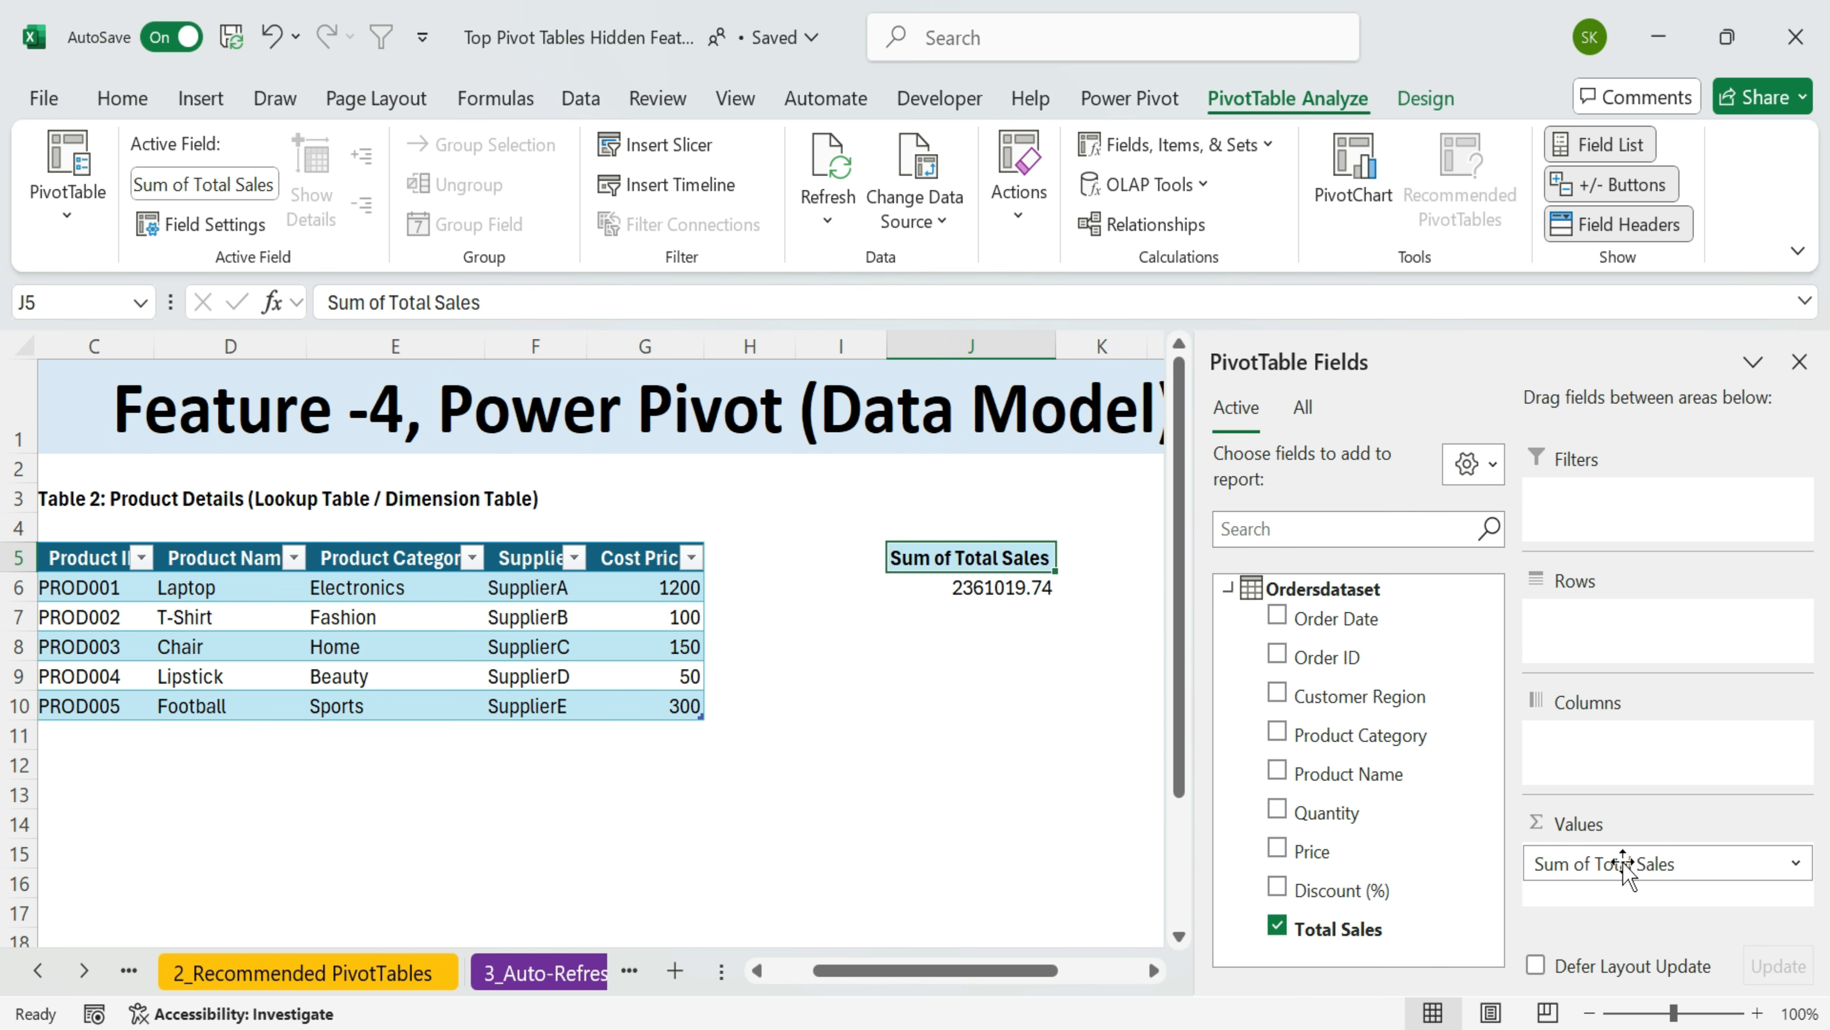
- List all available tables, check the product table's name, and add Product Category from ProductDetails to the PivotTable rows
click(1303, 408)
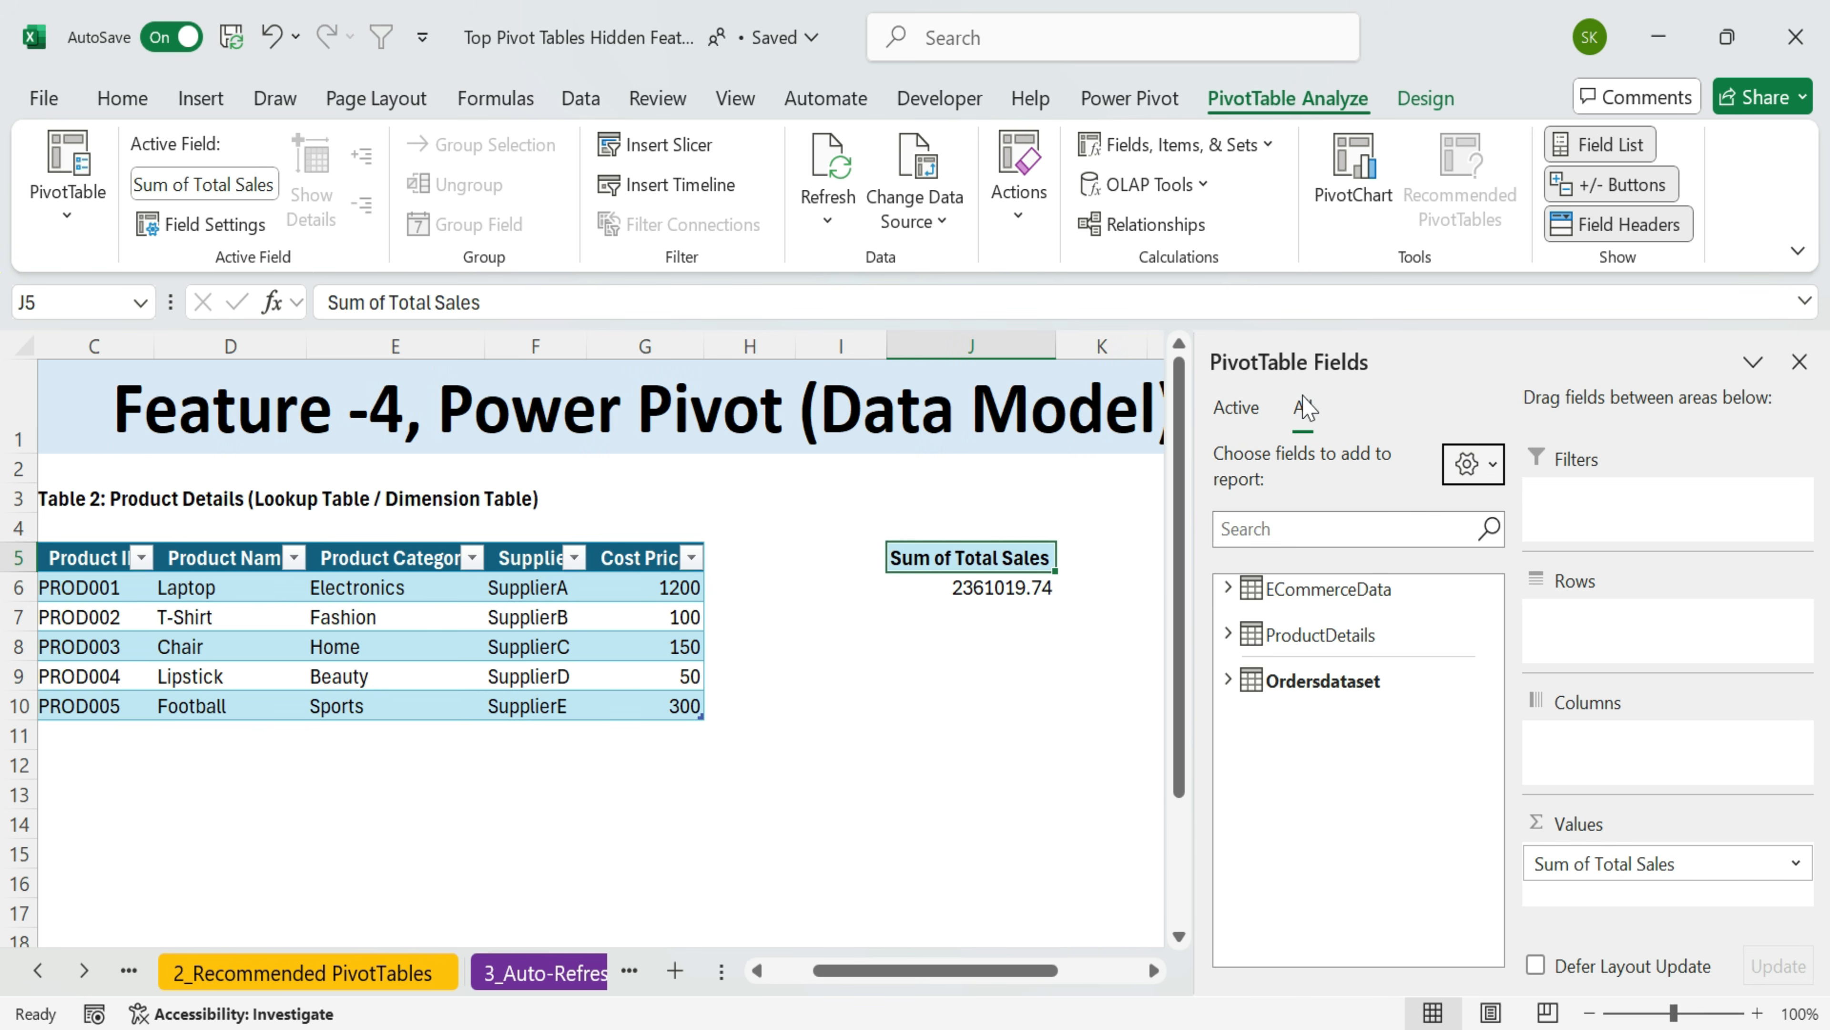
click(1231, 635)
drag(722, 768, 43, 494)
click(335, 626)
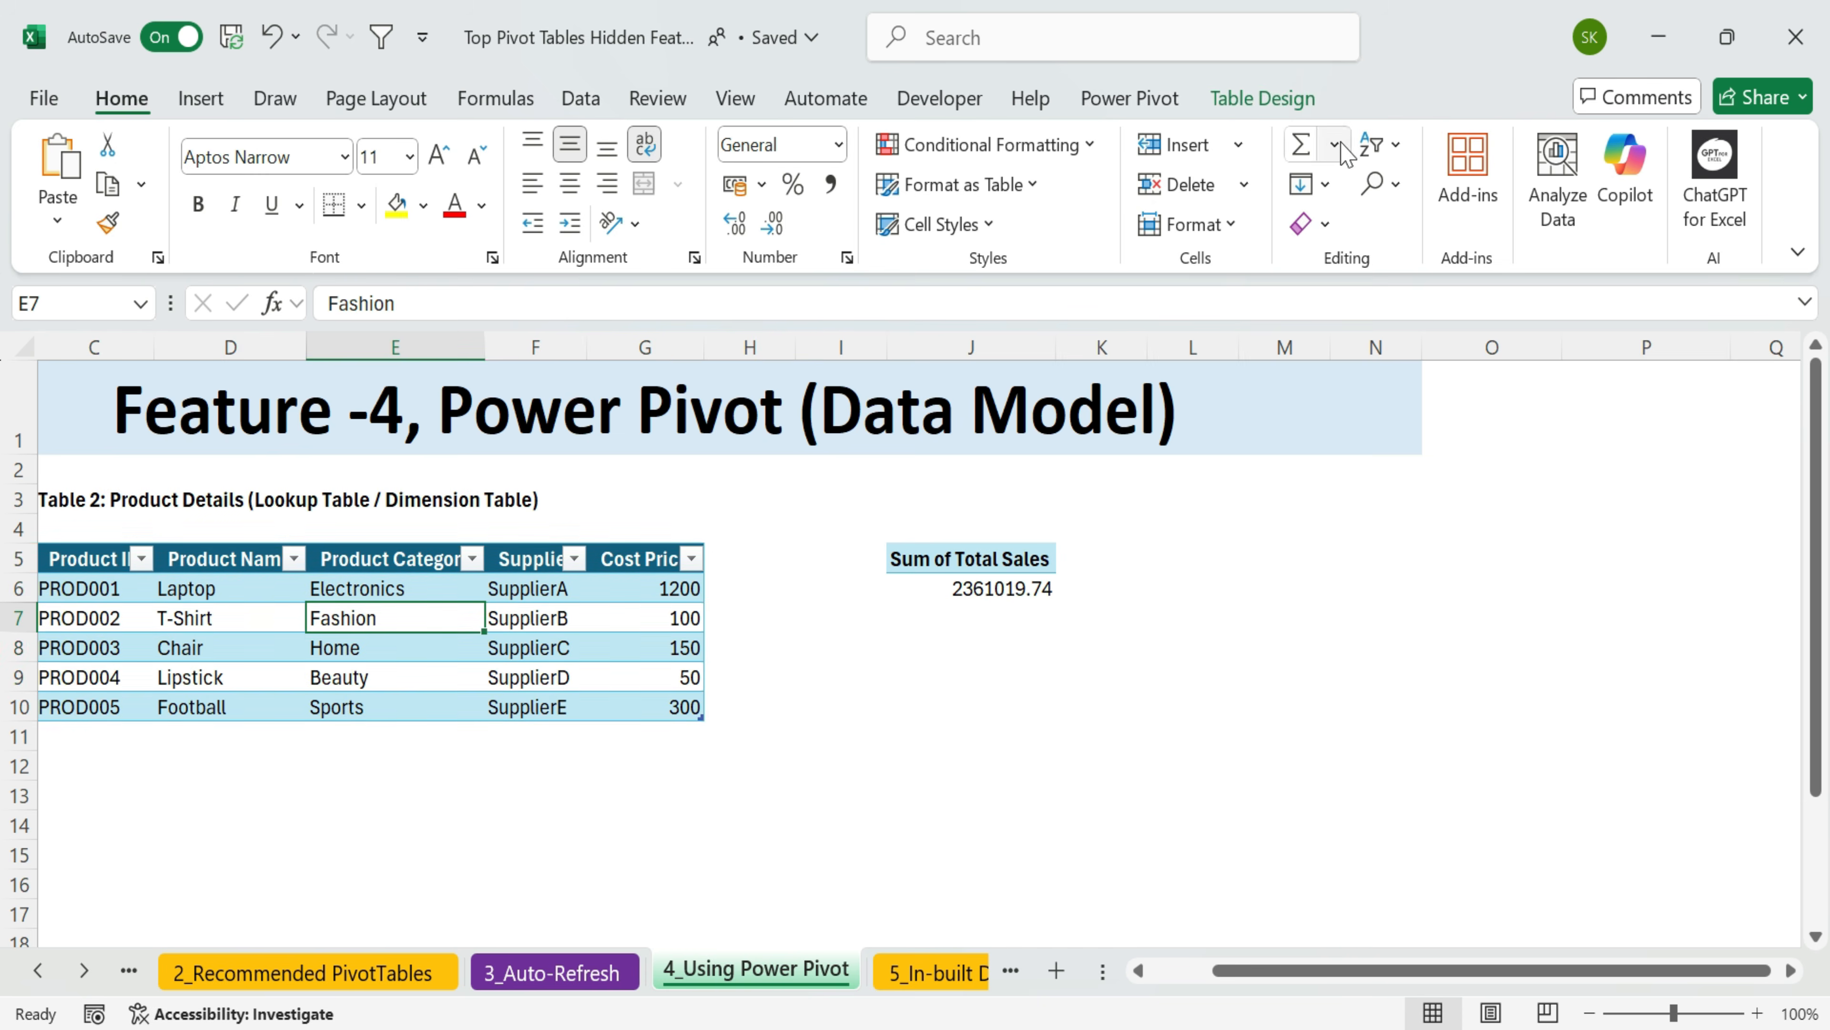
click(1263, 99)
click(963, 561)
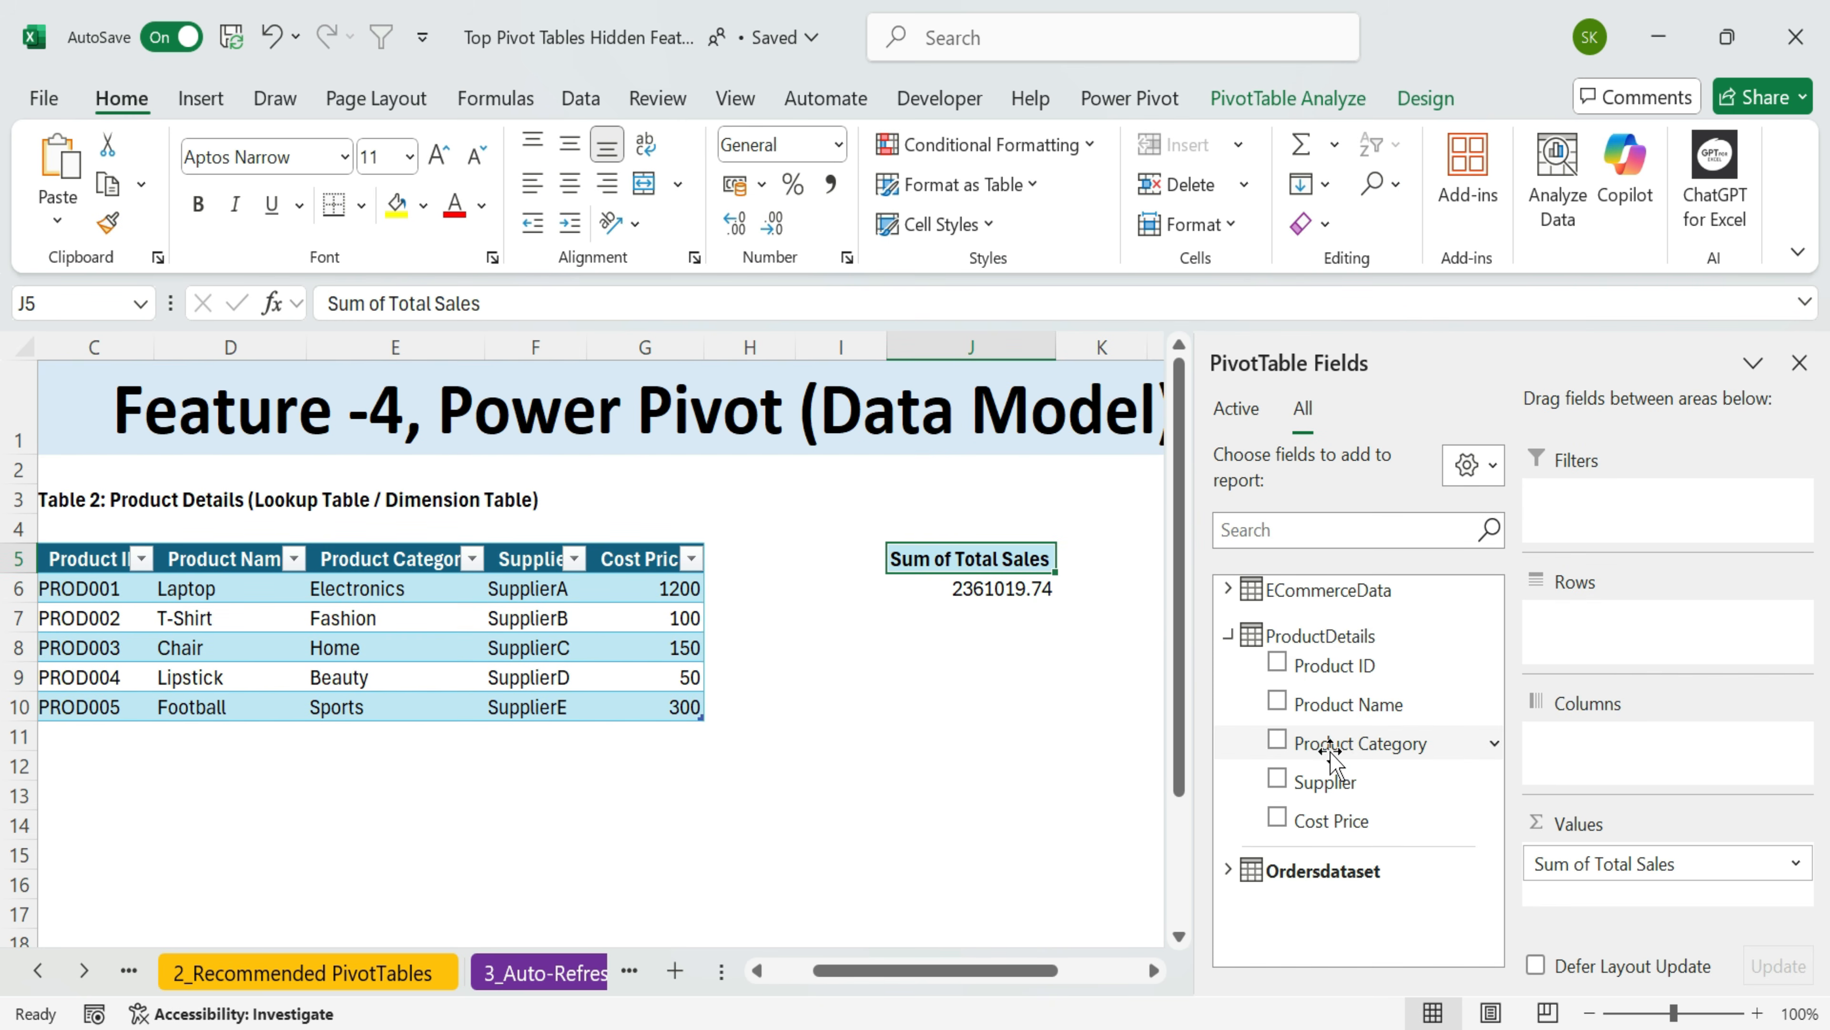
click(1278, 741)
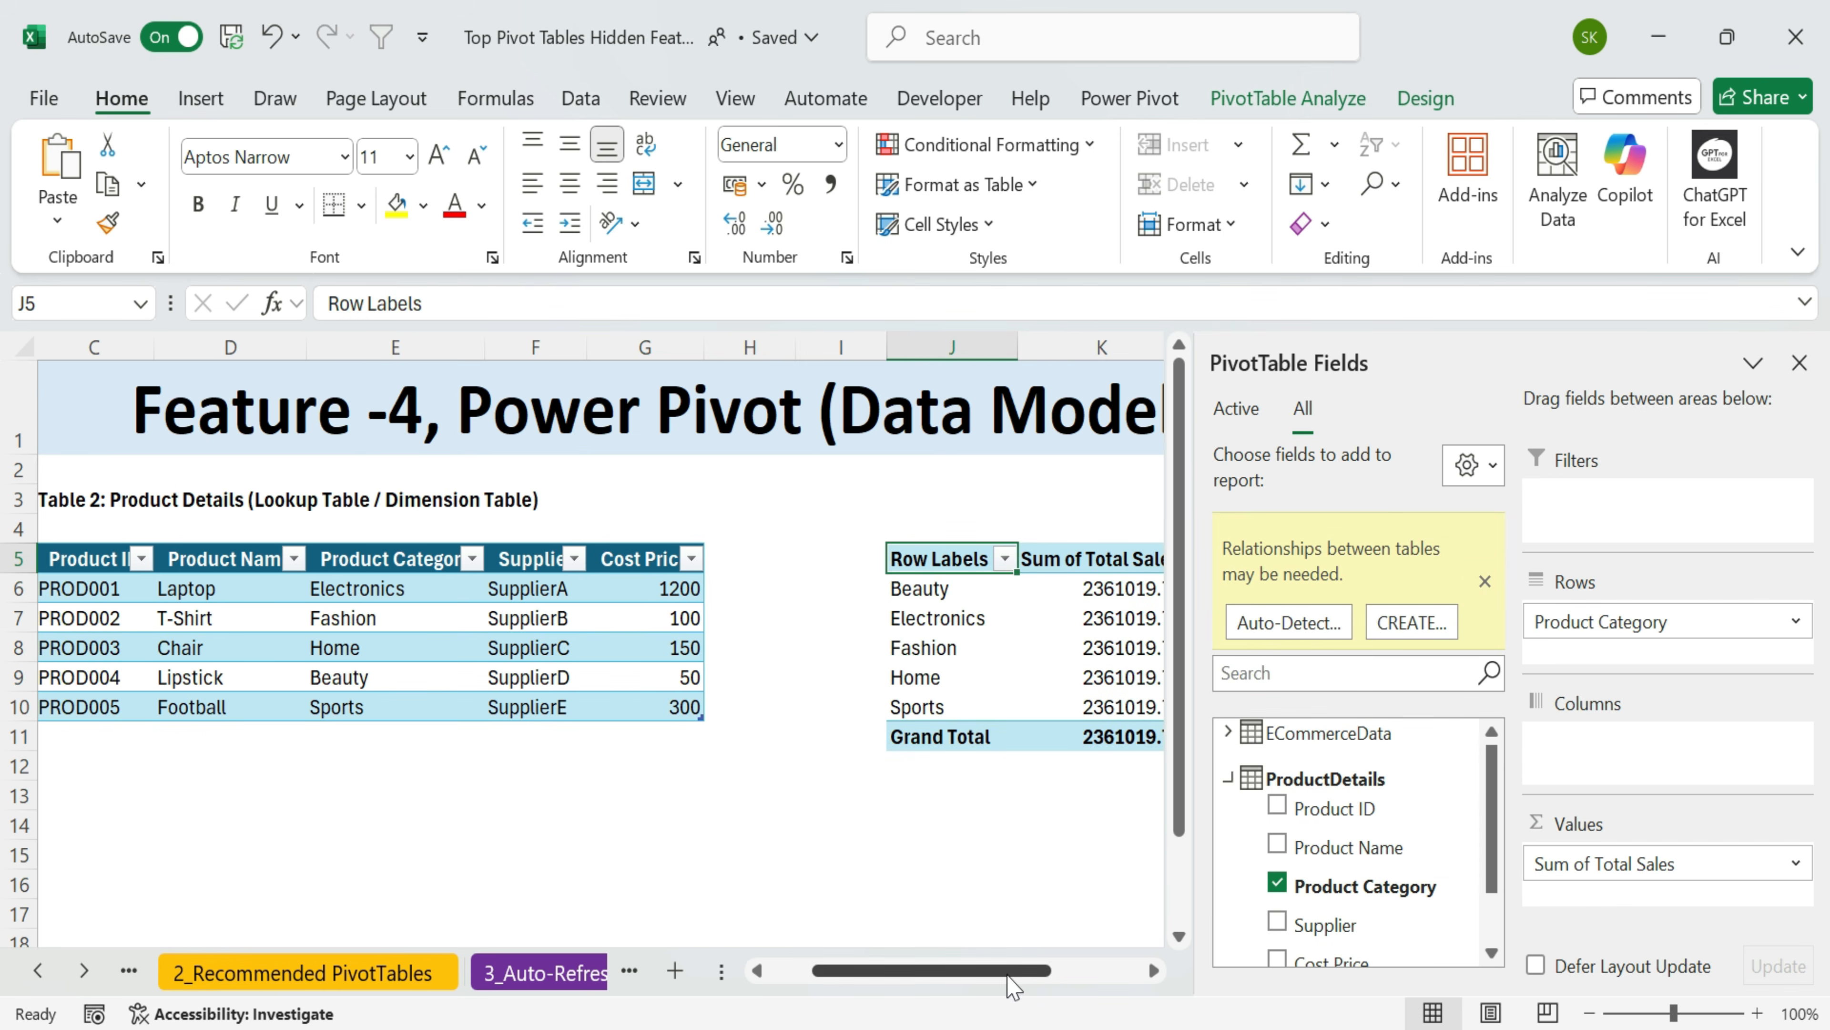
- Check the PivotTable's Total Sales values, widen the field pane and auto-detect the relationships between the tables
scroll(1038, 709, right, 1)
drag(1020, 586, 1035, 737)
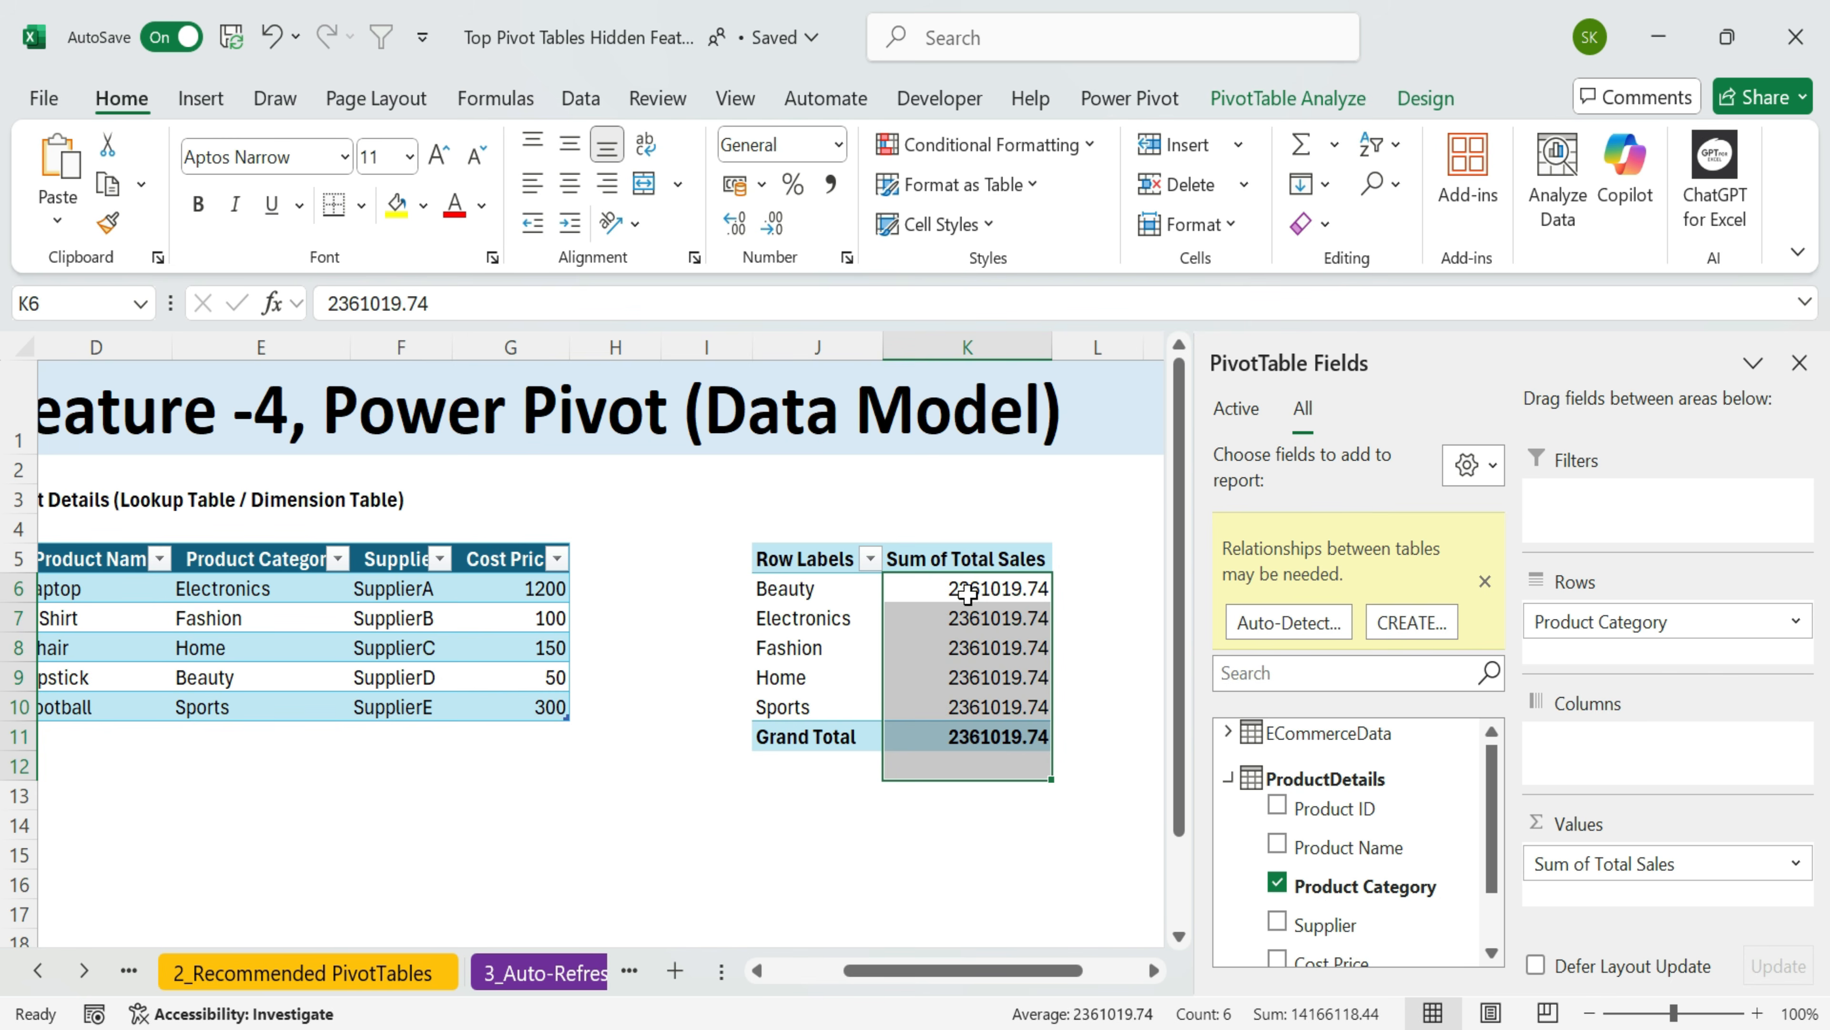
drag(1194, 681, 1100, 681)
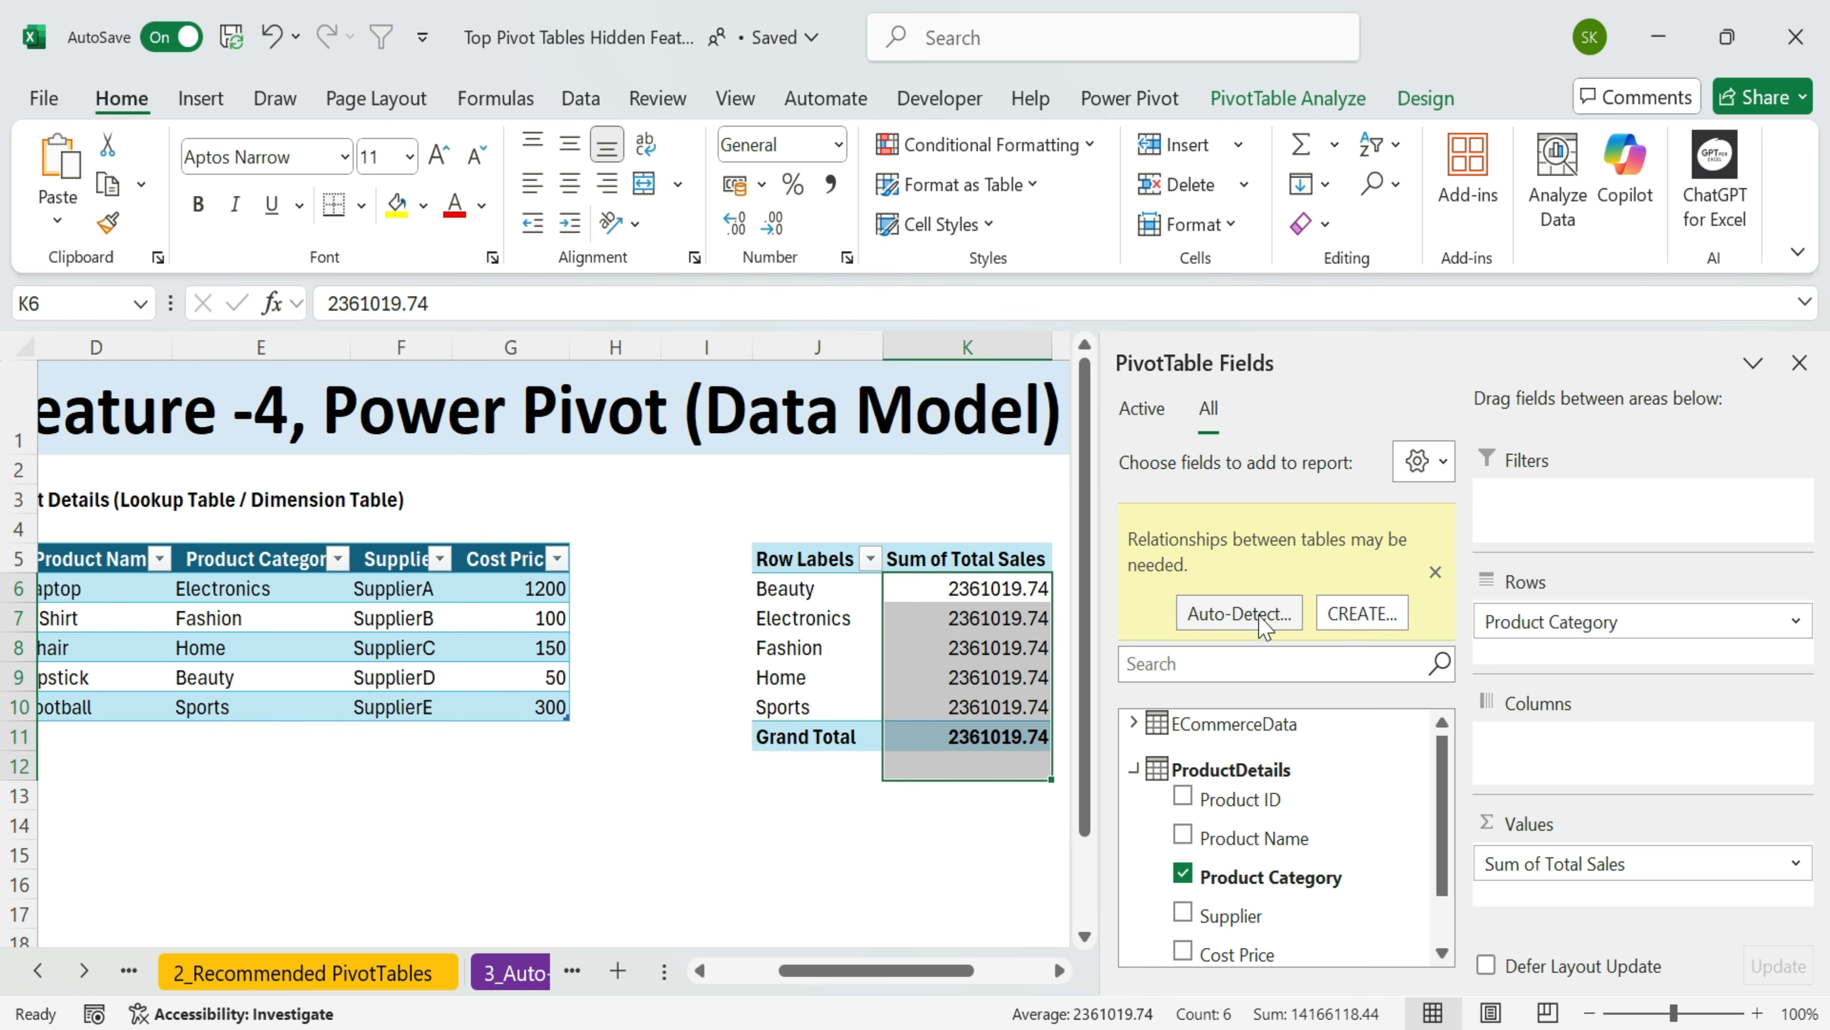
click(1239, 613)
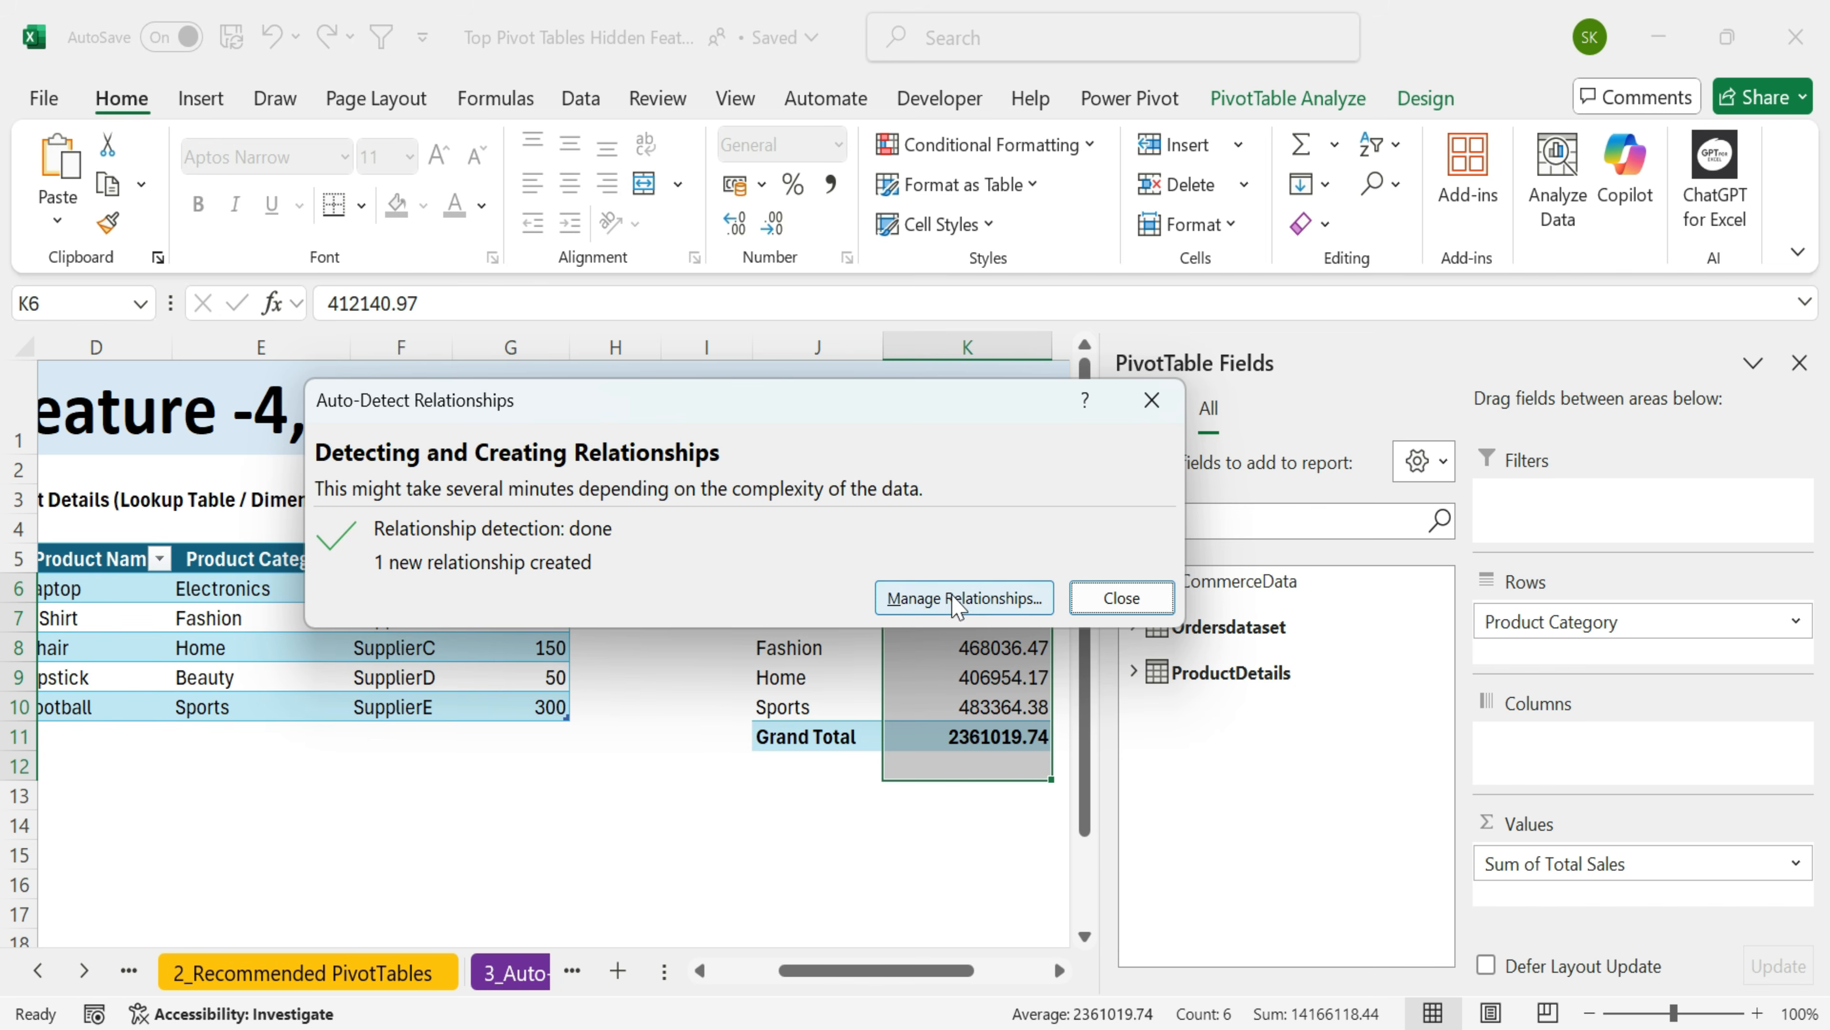
- Review the Data Model relationships, including the tables and columns linking ECommerceData to ProductDetails, and leave them as they are
click(964, 600)
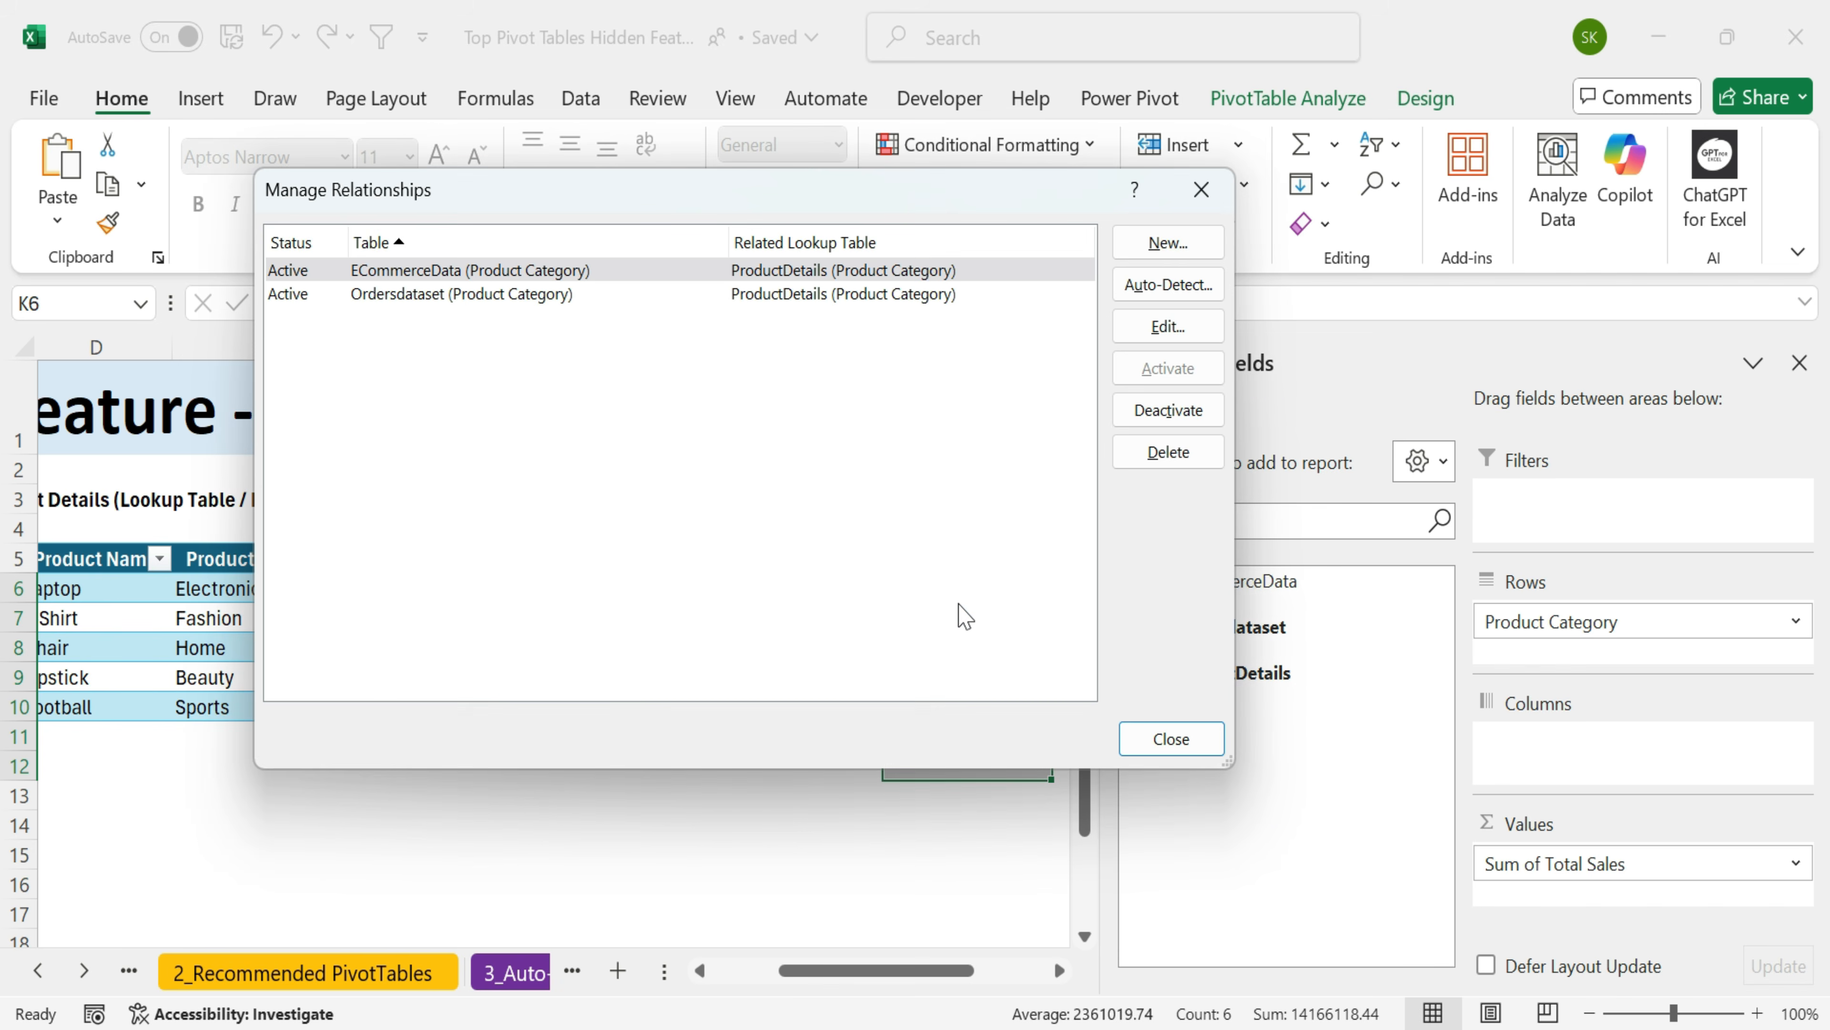
click(1167, 326)
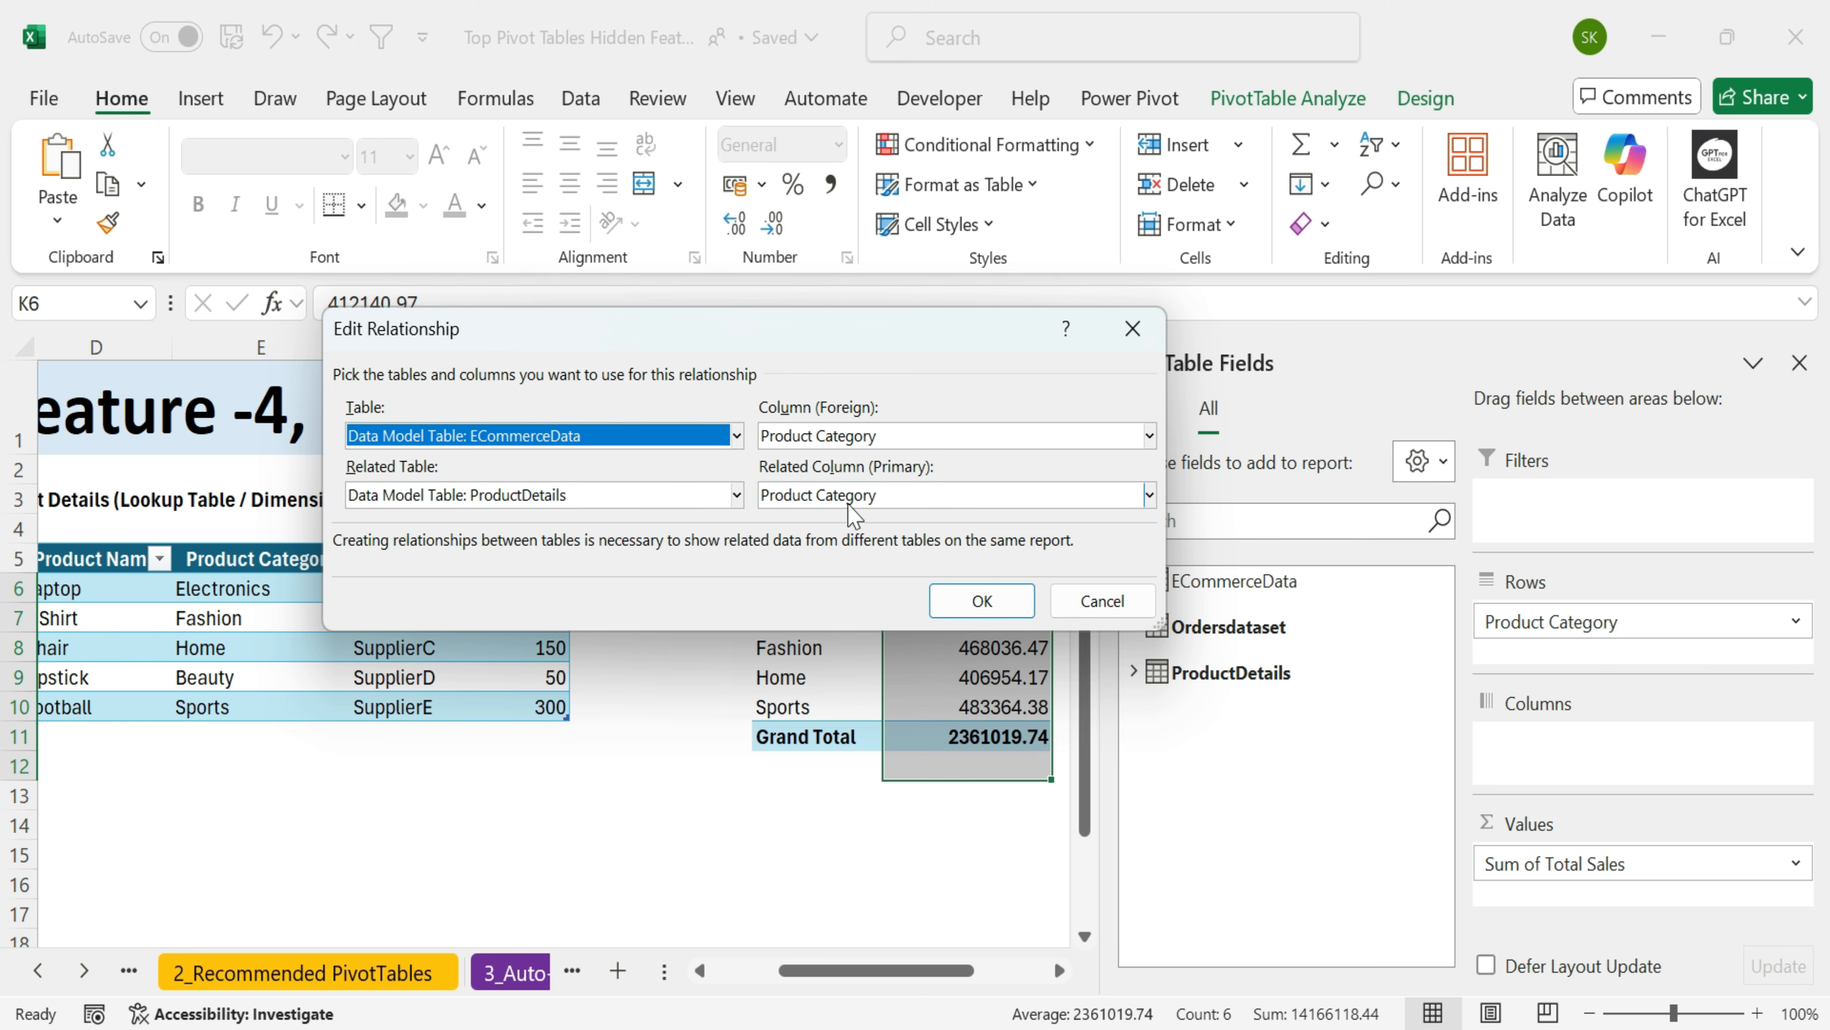
click(981, 600)
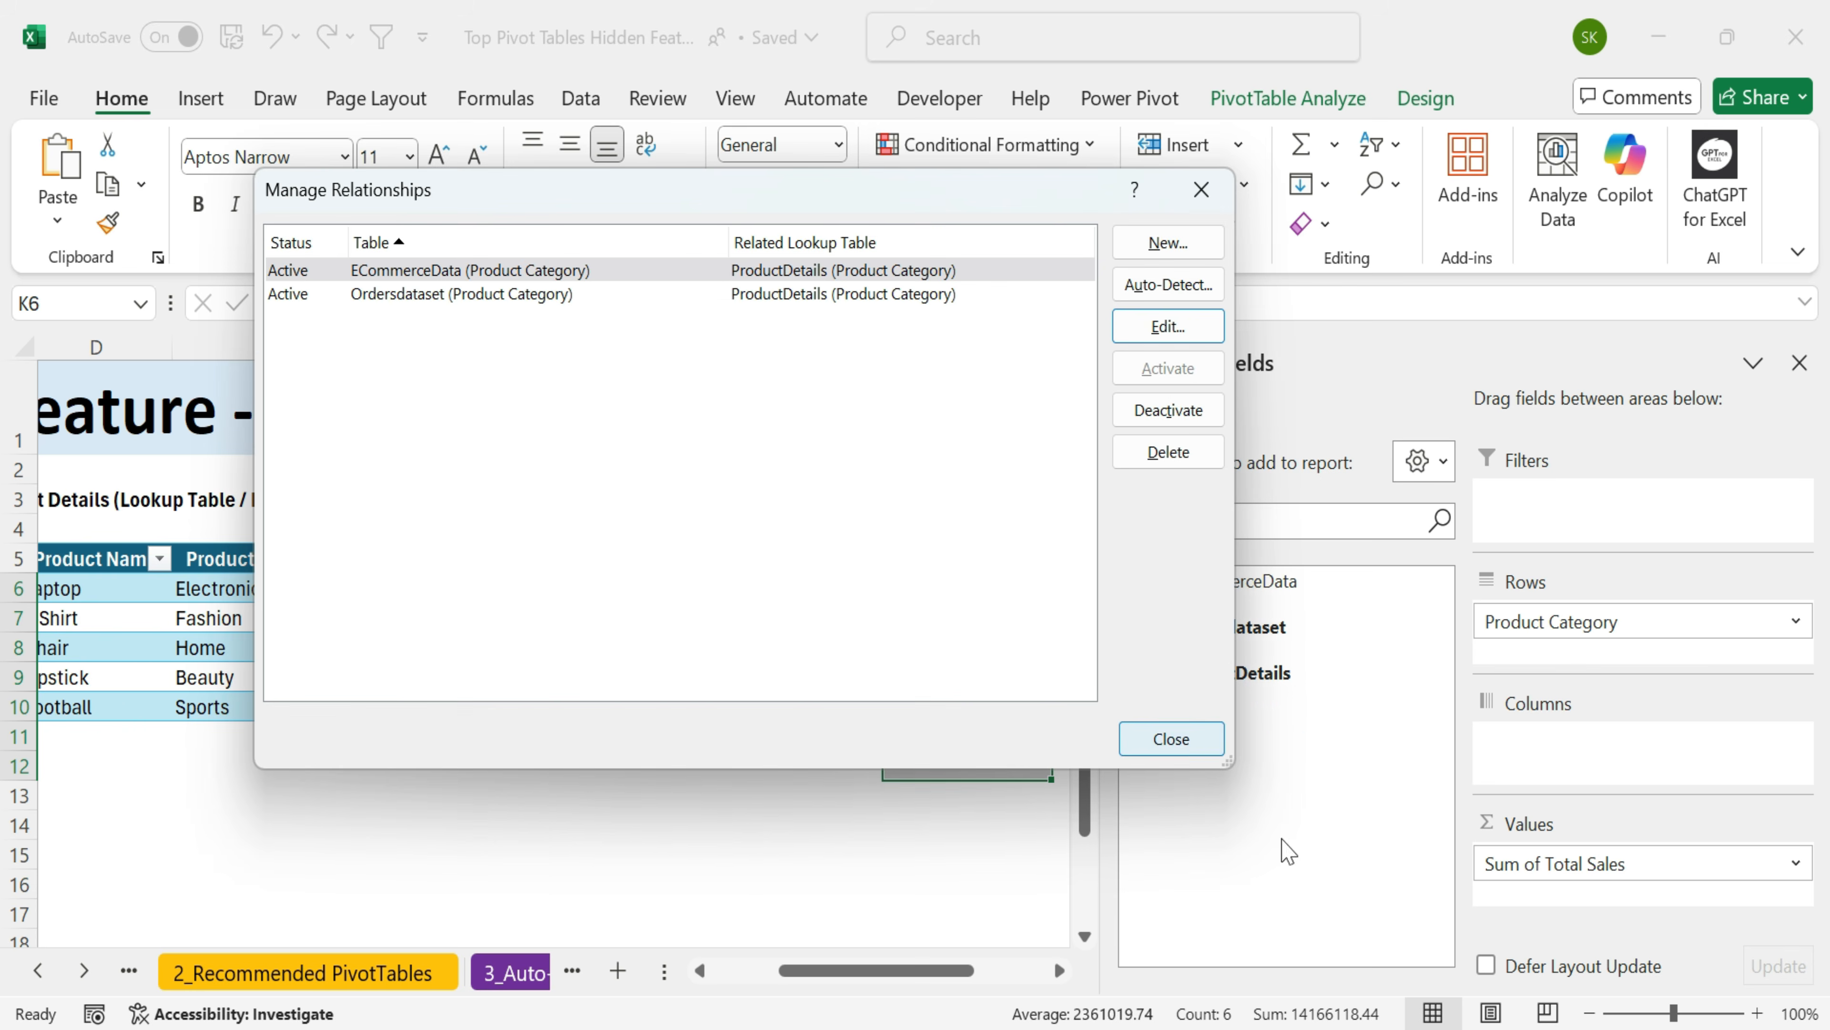
click(1171, 738)
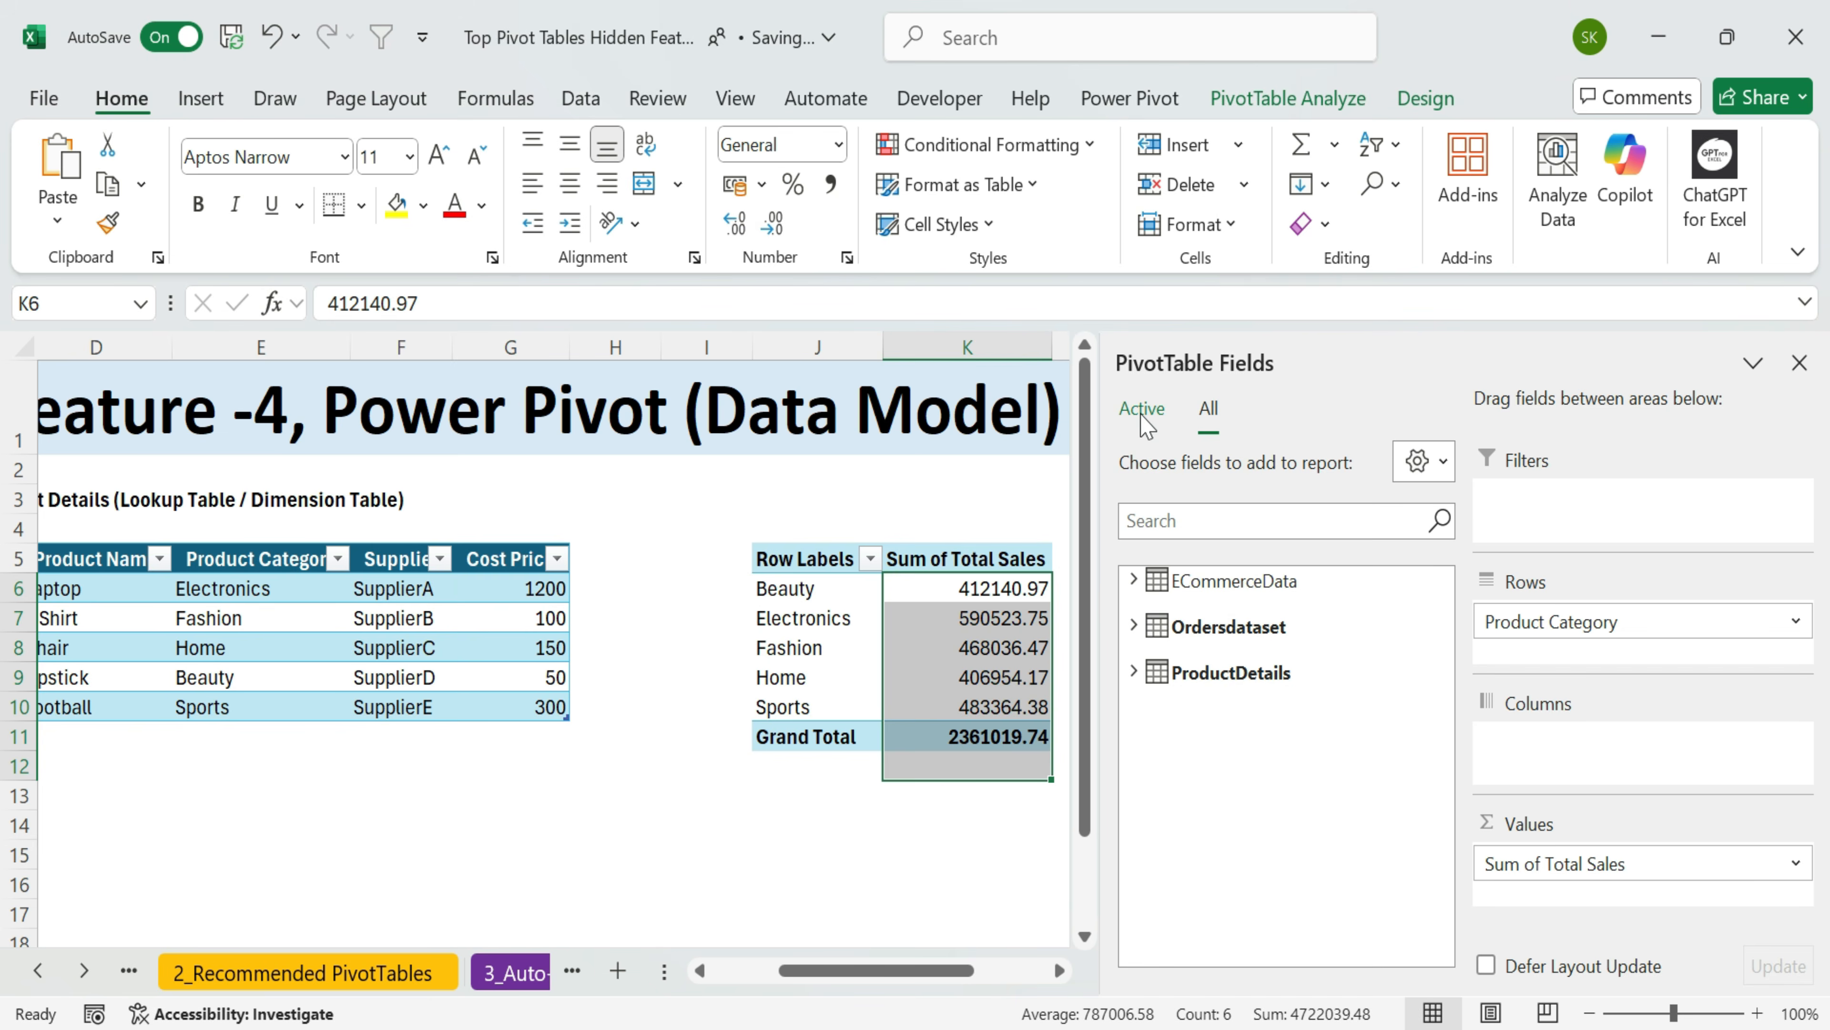
- Examine the Sum of Total Sales values for each product category in the PivotTable
drag(989, 591, 990, 764)
drag(921, 908, 936, 874)
drag(977, 590, 1005, 736)
click(982, 627)
- List only the active tables and add Customer Region from Ordersdataset to the rows below Product Category
click(1143, 408)
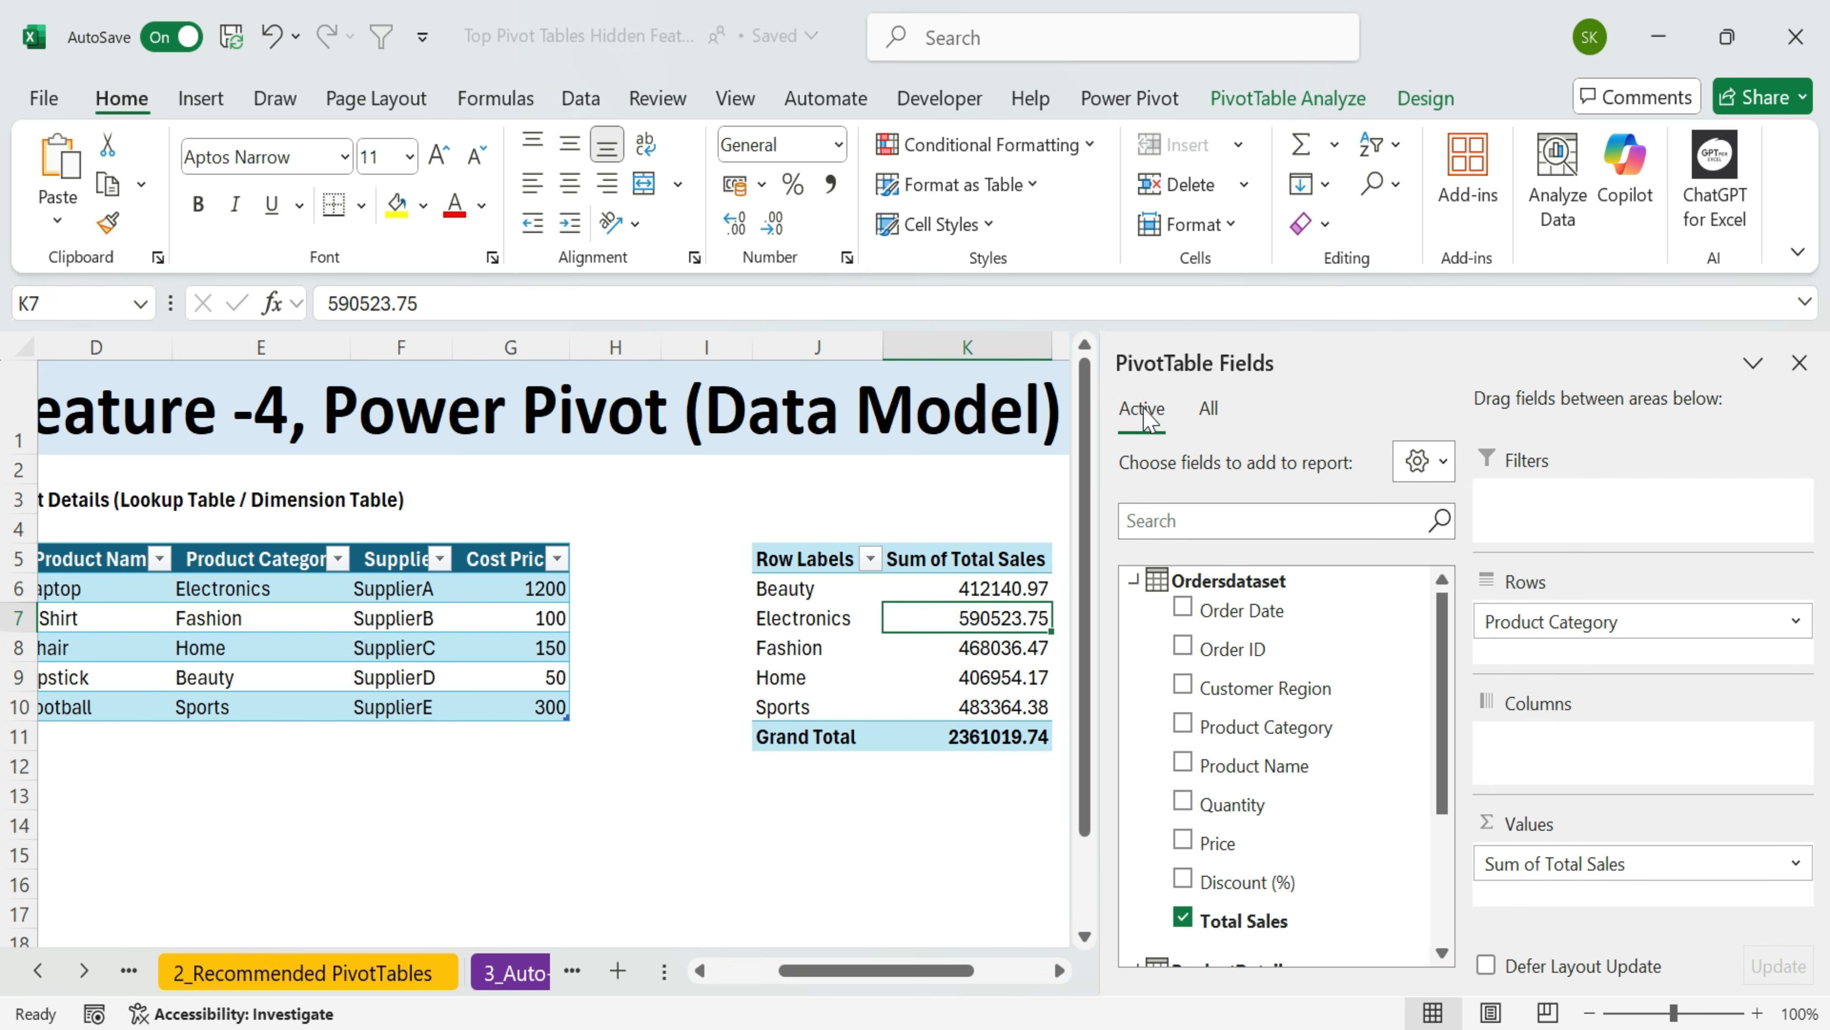
click(1134, 581)
click(1133, 625)
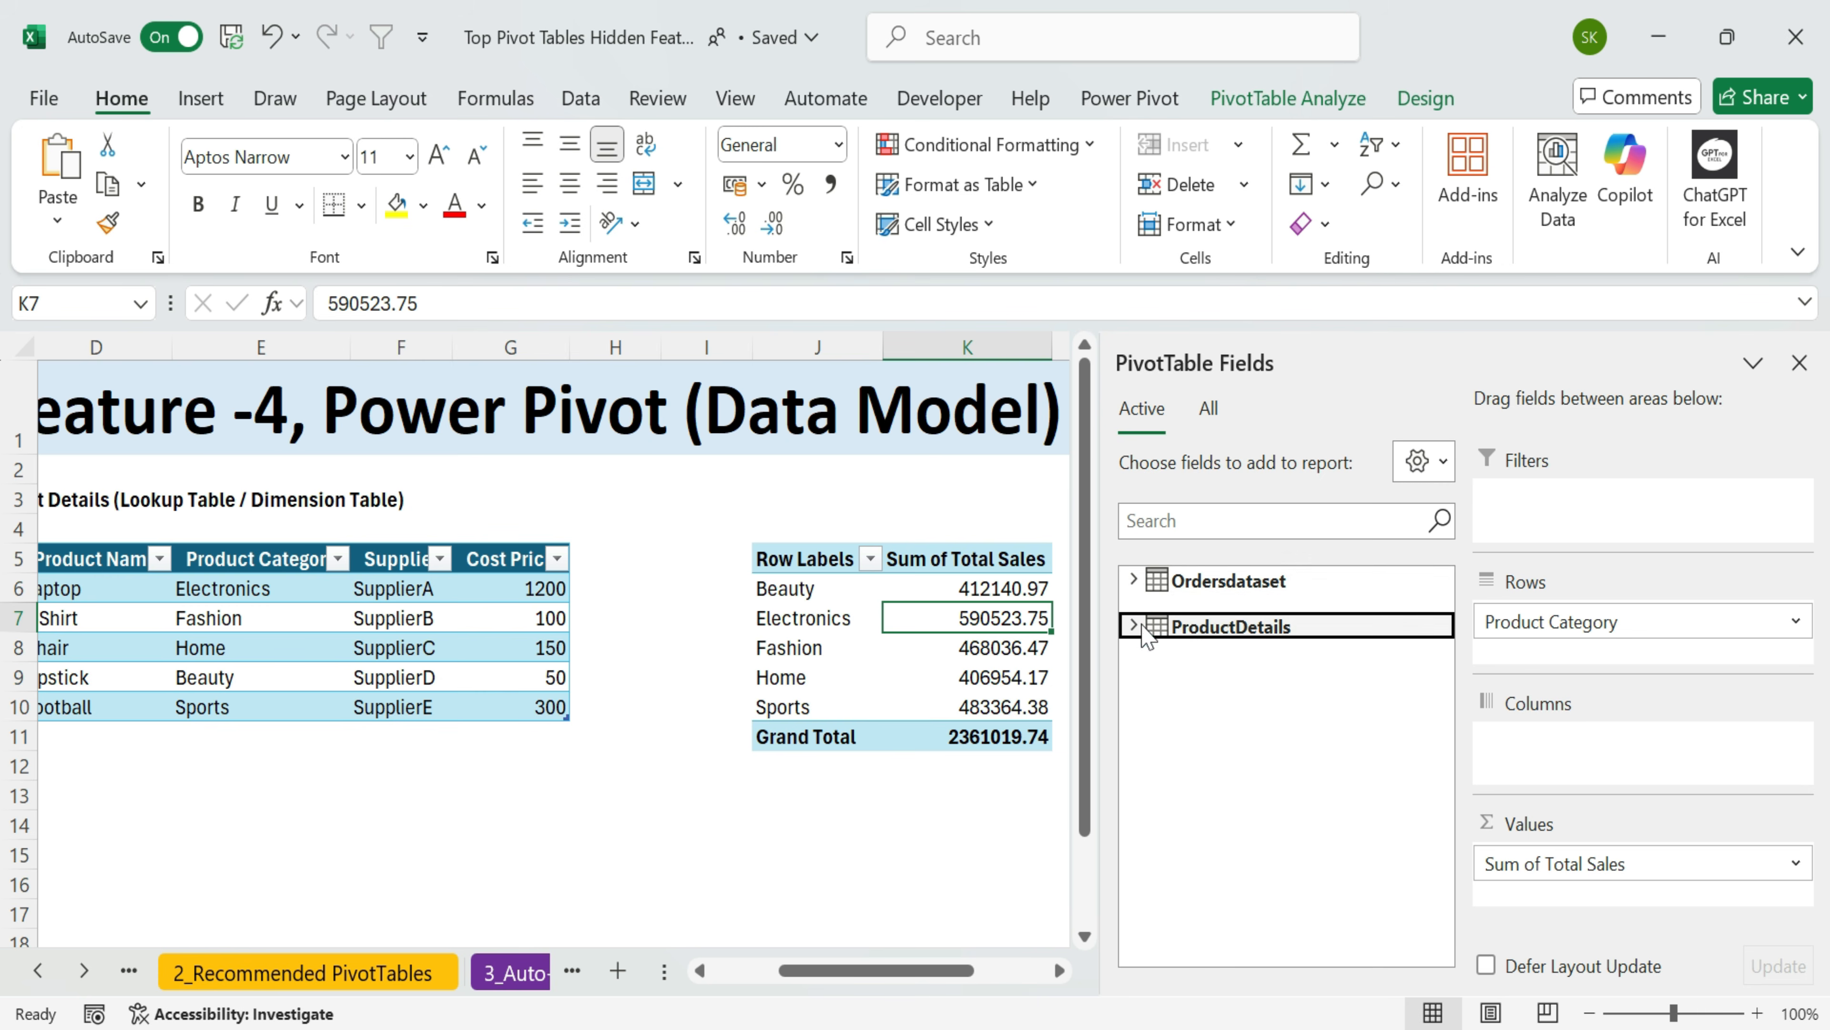
click(1134, 581)
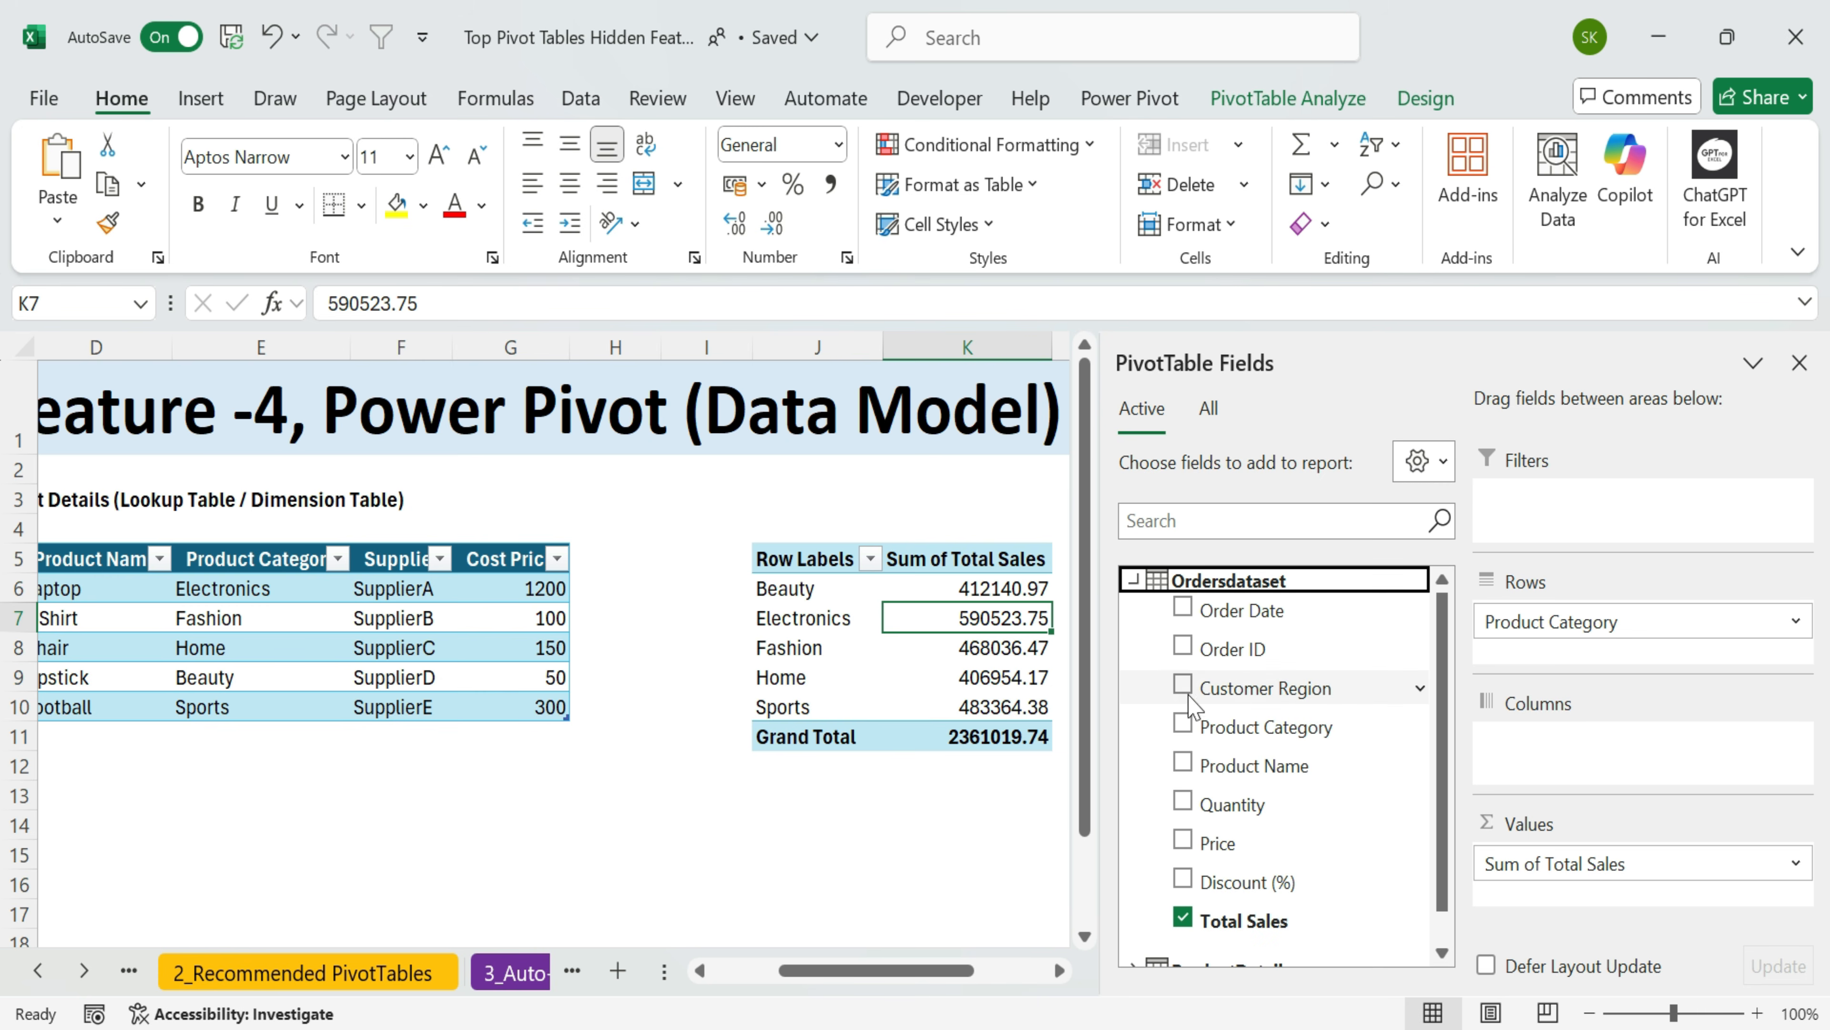
drag(1246, 688, 1578, 649)
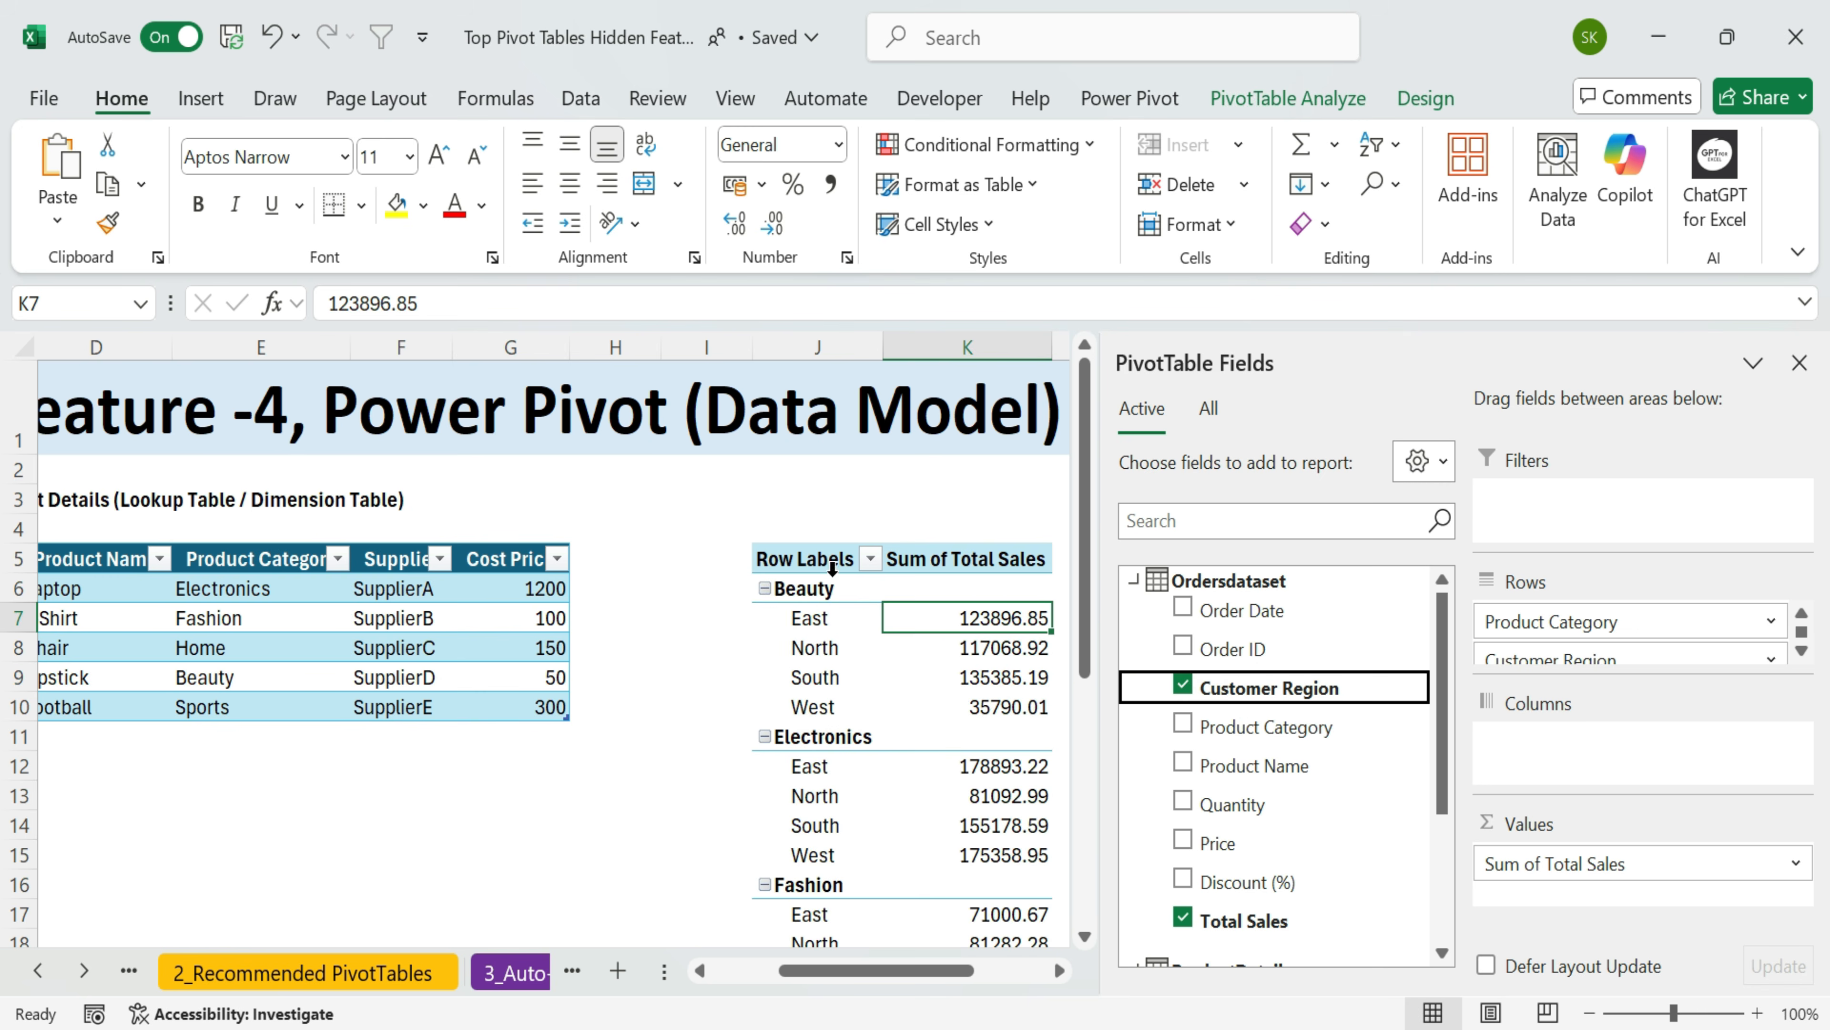
- Collapse both tables in the field list and look through the PivotTable's category and region breakdown
drag(803, 588, 803, 559)
click(1134, 580)
click(1134, 624)
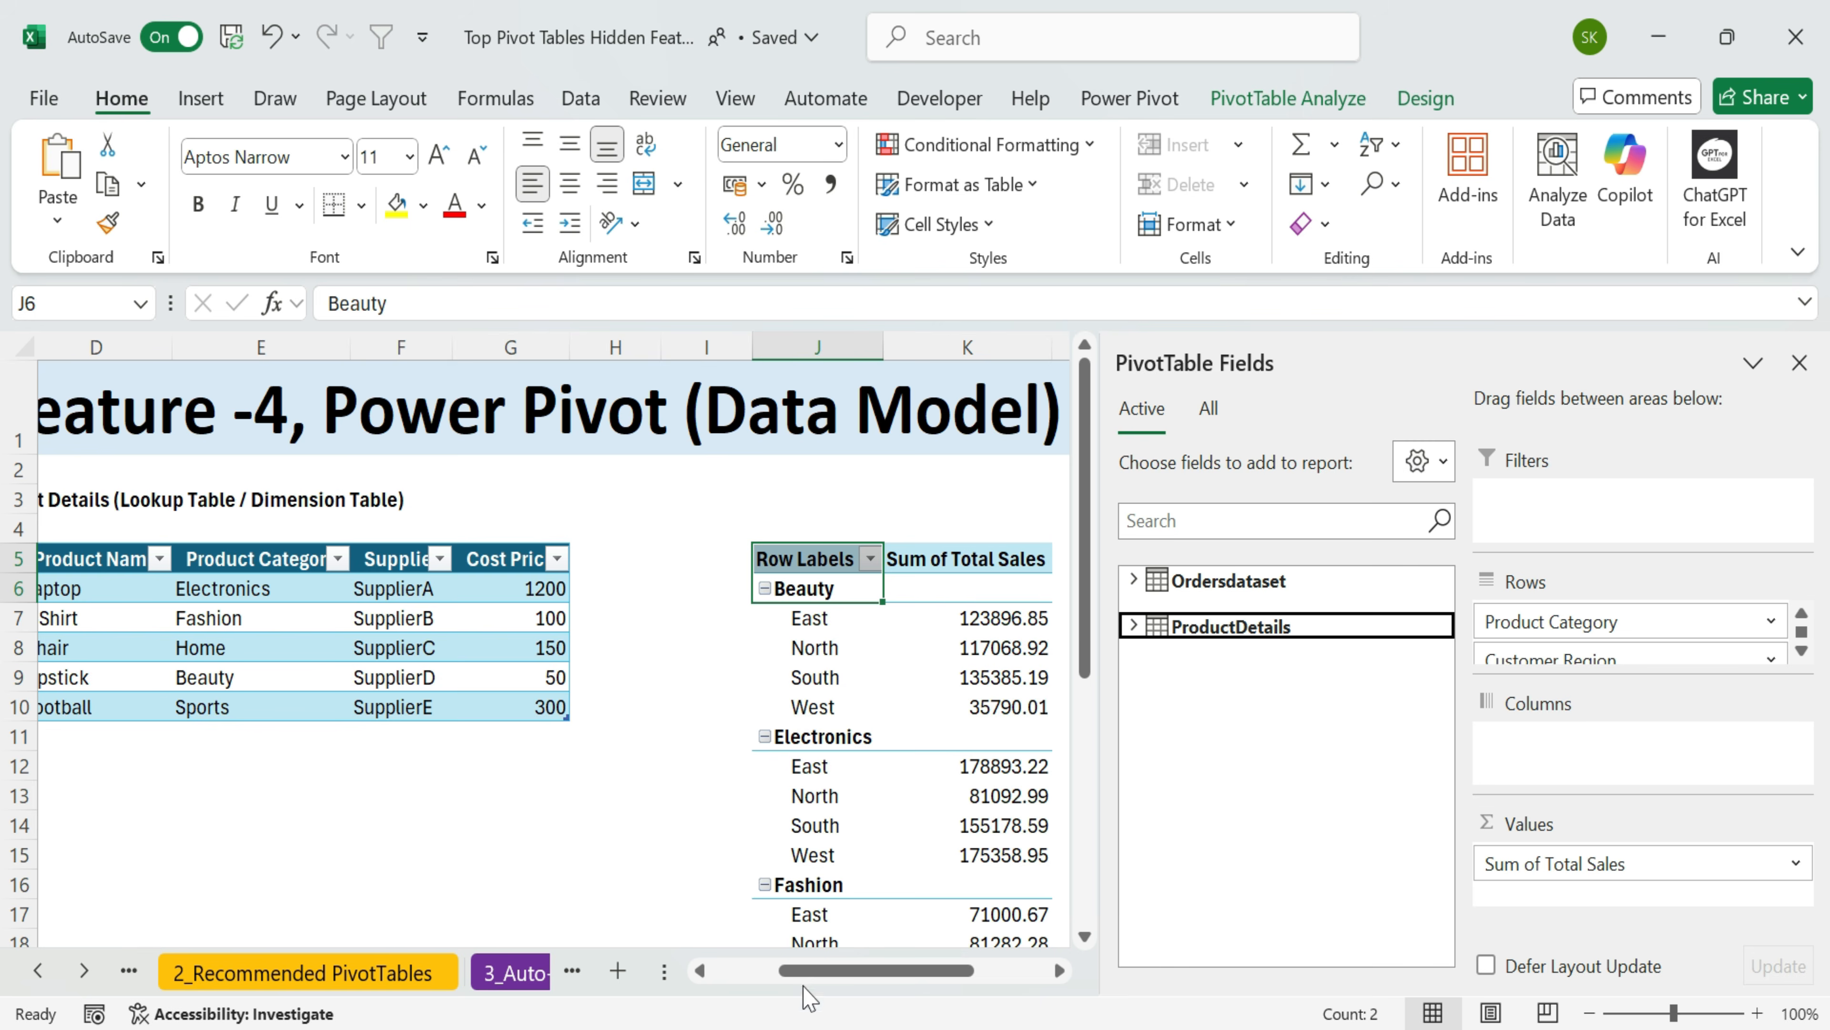
scroll(898, 850, right, 3)
scroll(981, 624, down, 5)
scroll(981, 625, up, 5)
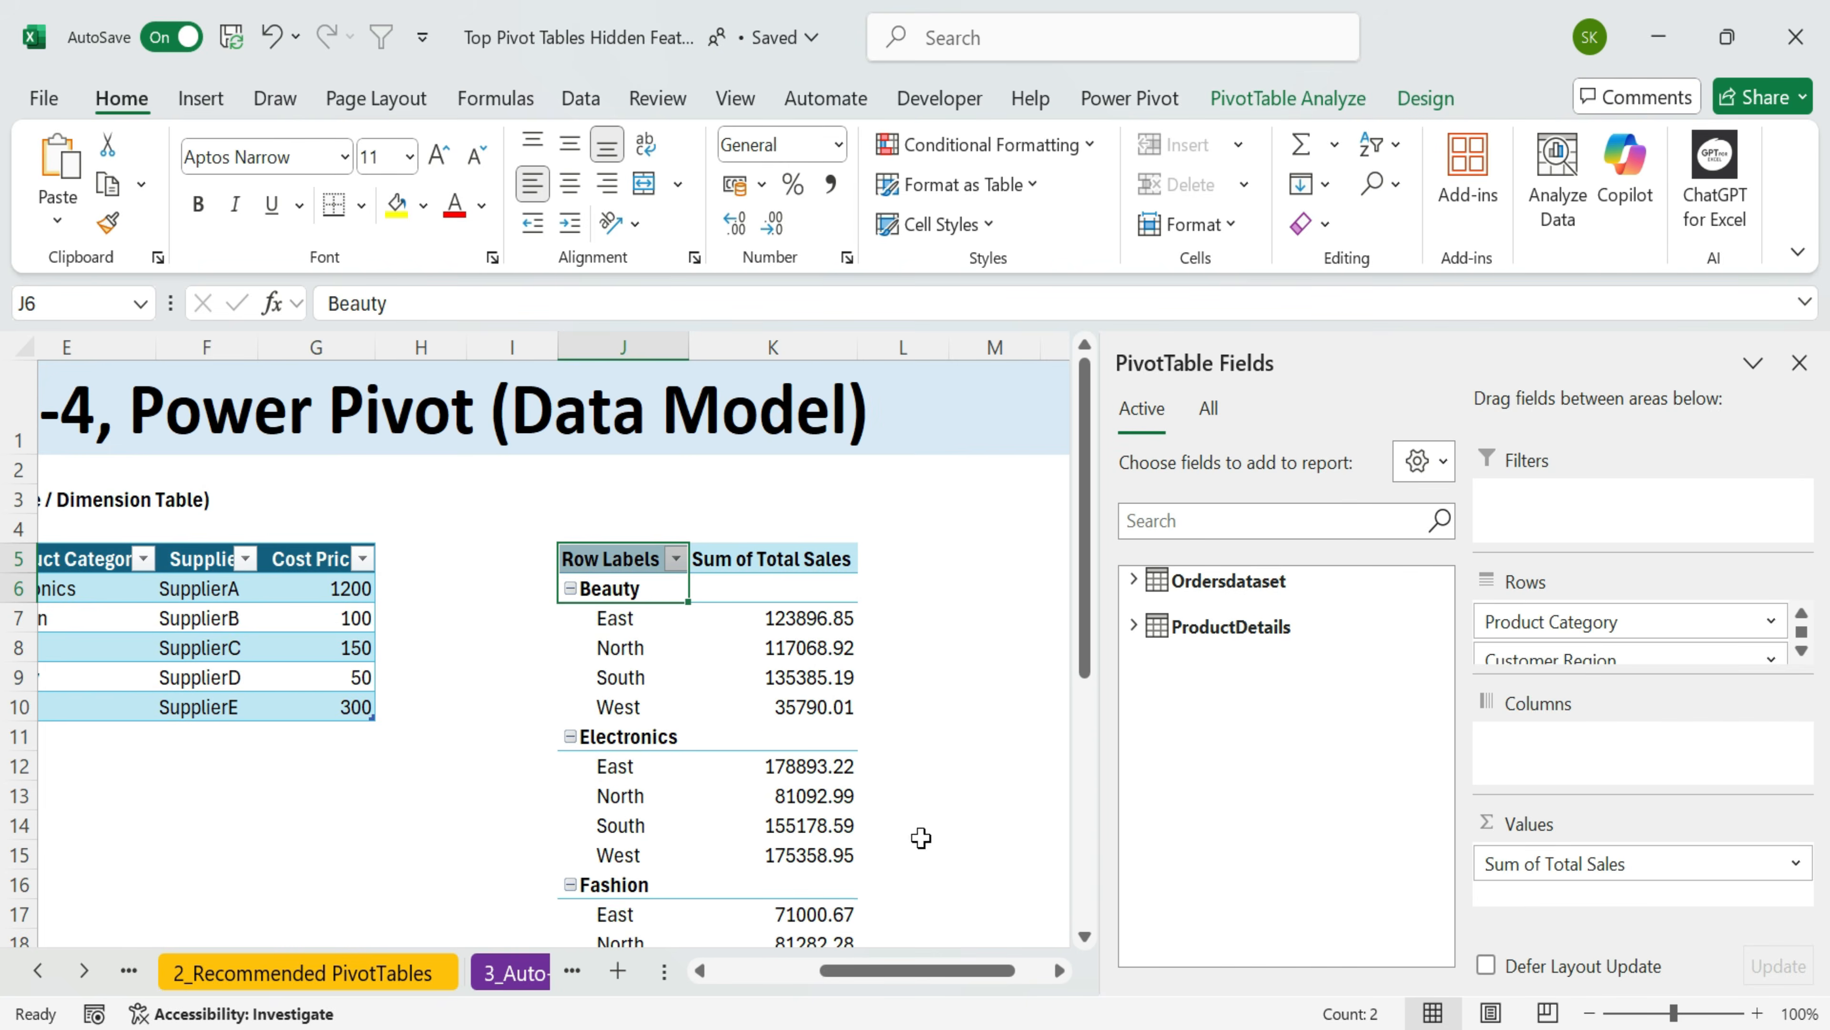
- Highlight the Product Details table and go to the orders data on 2_Recommended PivotTables
scroll(921, 837, left, 3)
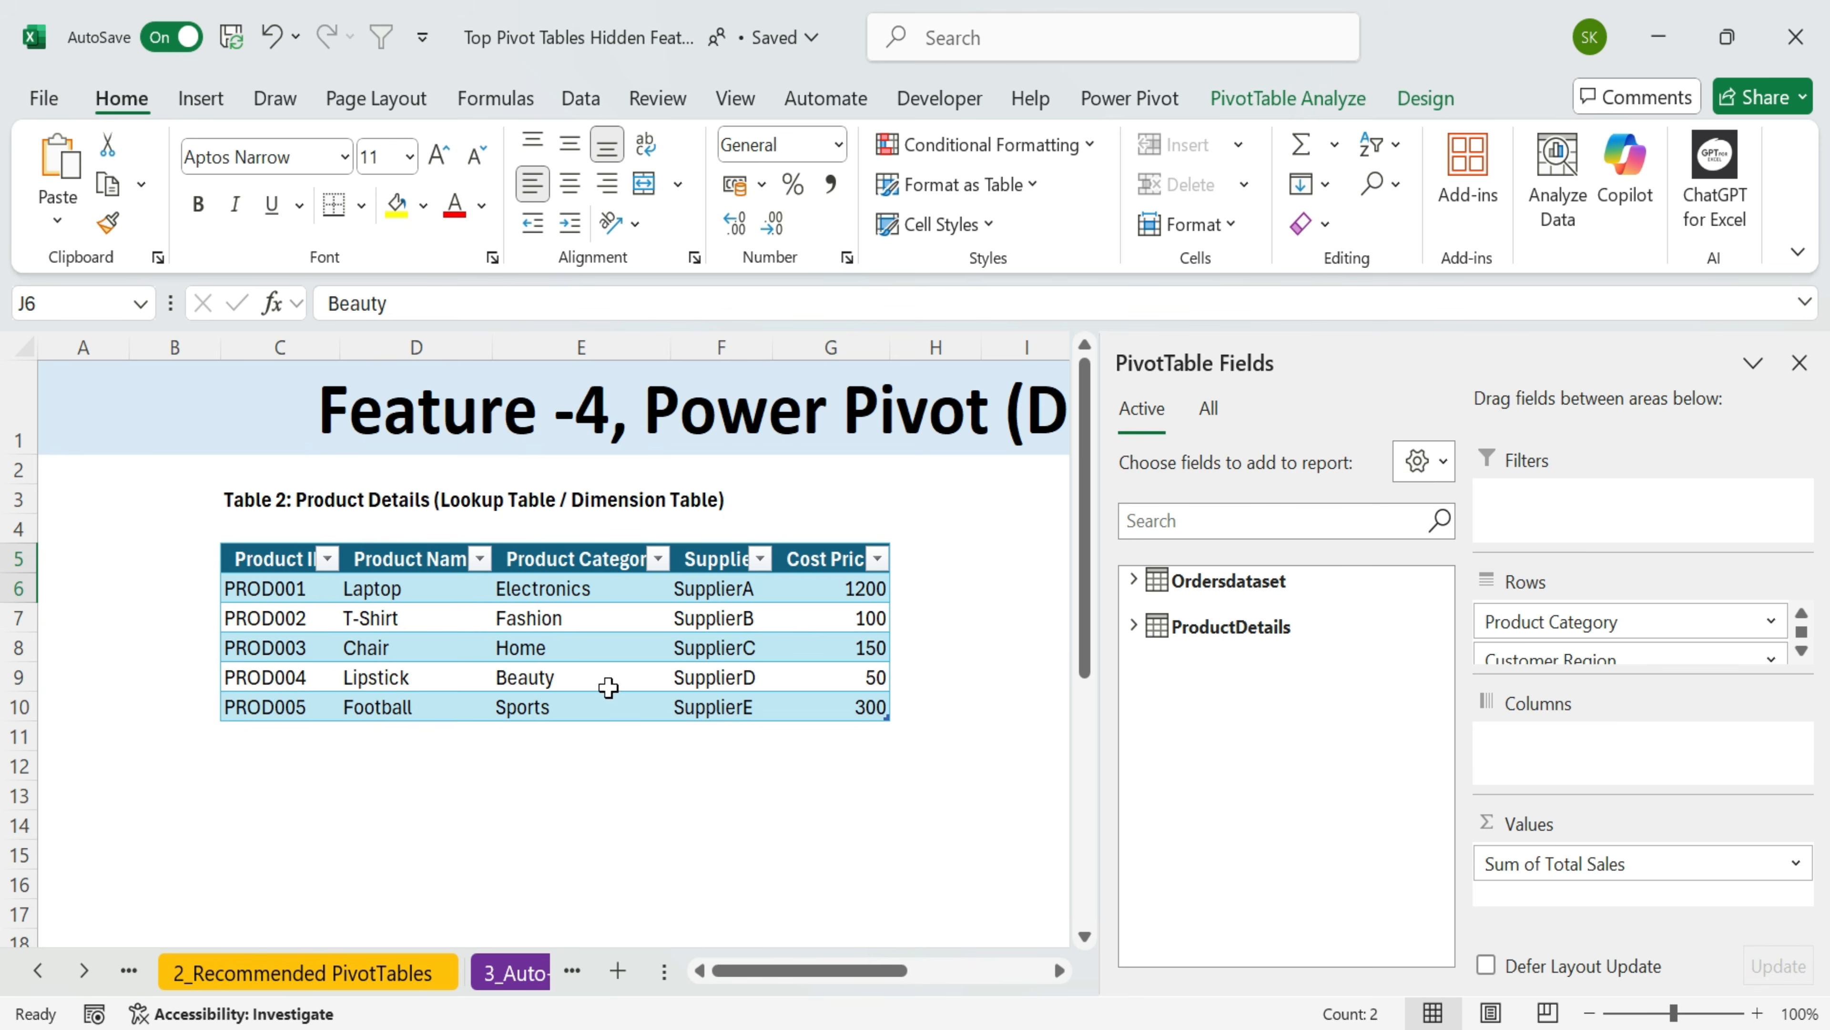
drag(220, 476, 960, 764)
click(935, 913)
click(327, 976)
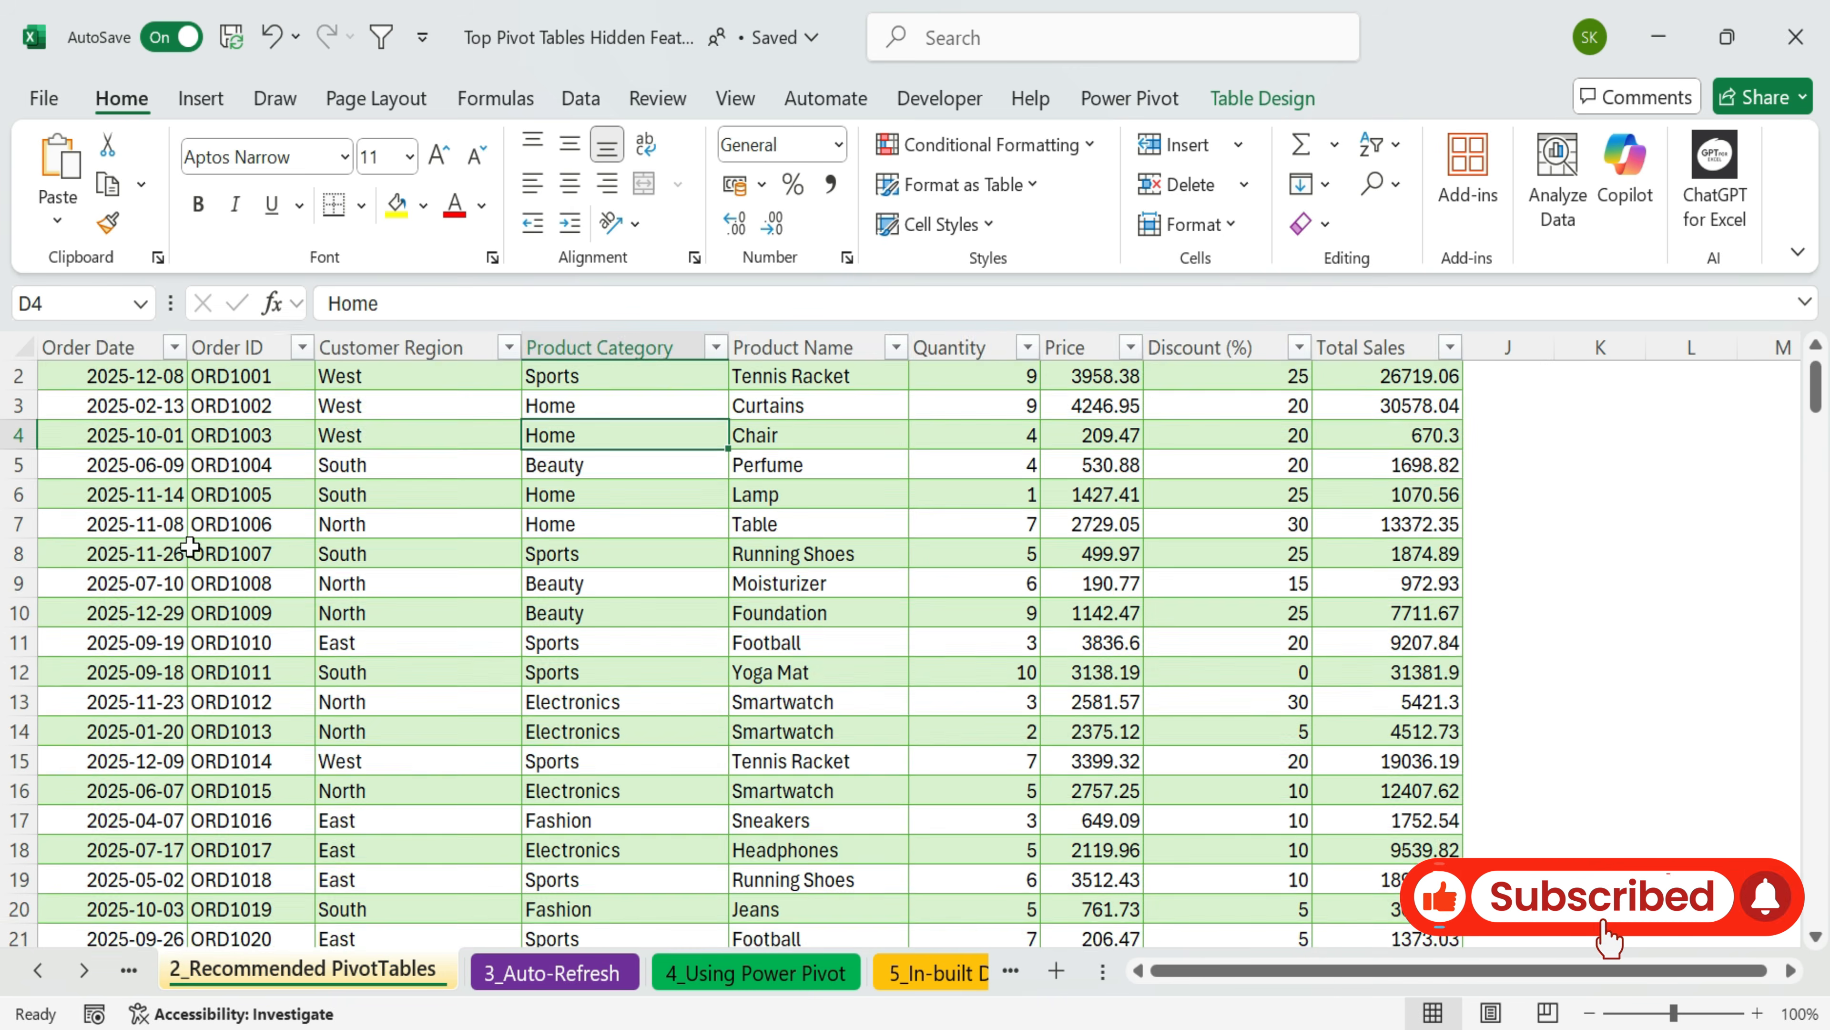
- Look over the columns and rows of the orders table on 2_Recommended PivotTables
scroll(186, 533, up, 1)
drag(102, 347, 1239, 504)
click(1507, 347)
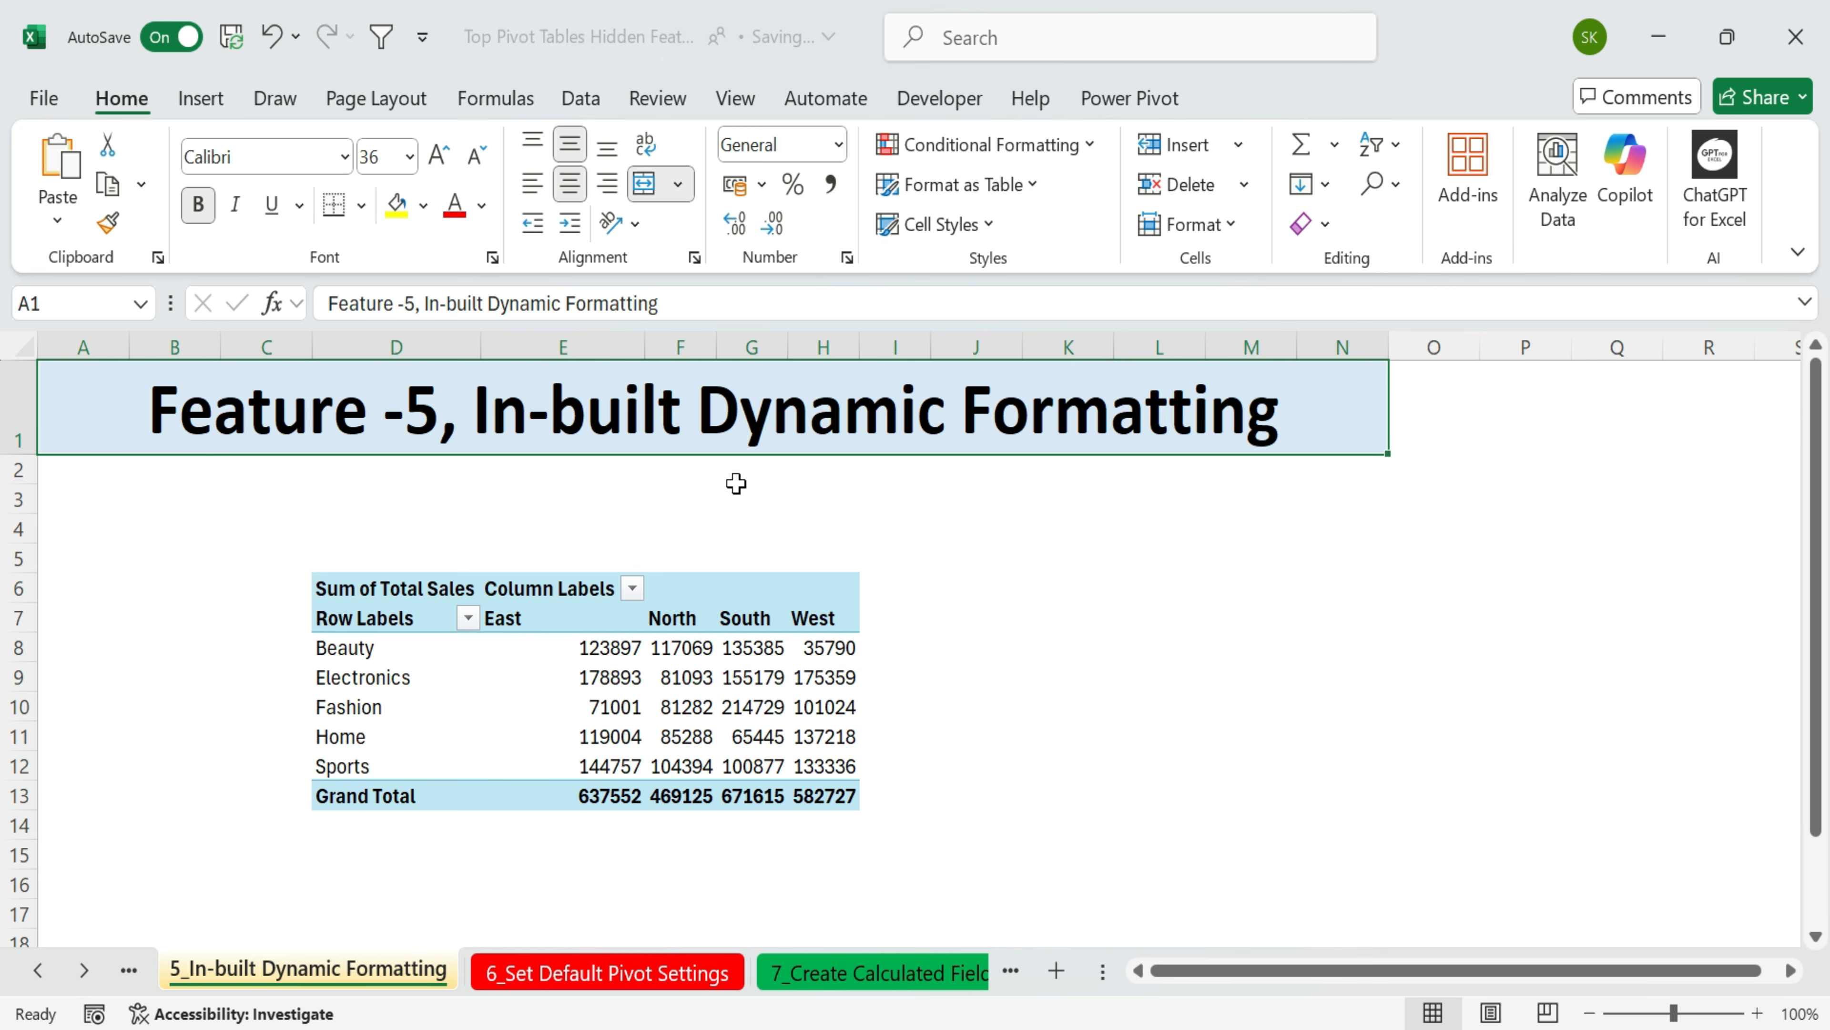
- Examine the PivotTable on 5_In-built Dynamic Formatting, marking the Fashion row label, the South column header and the sales value where they meet
click(339, 584)
key(ctrl+a)
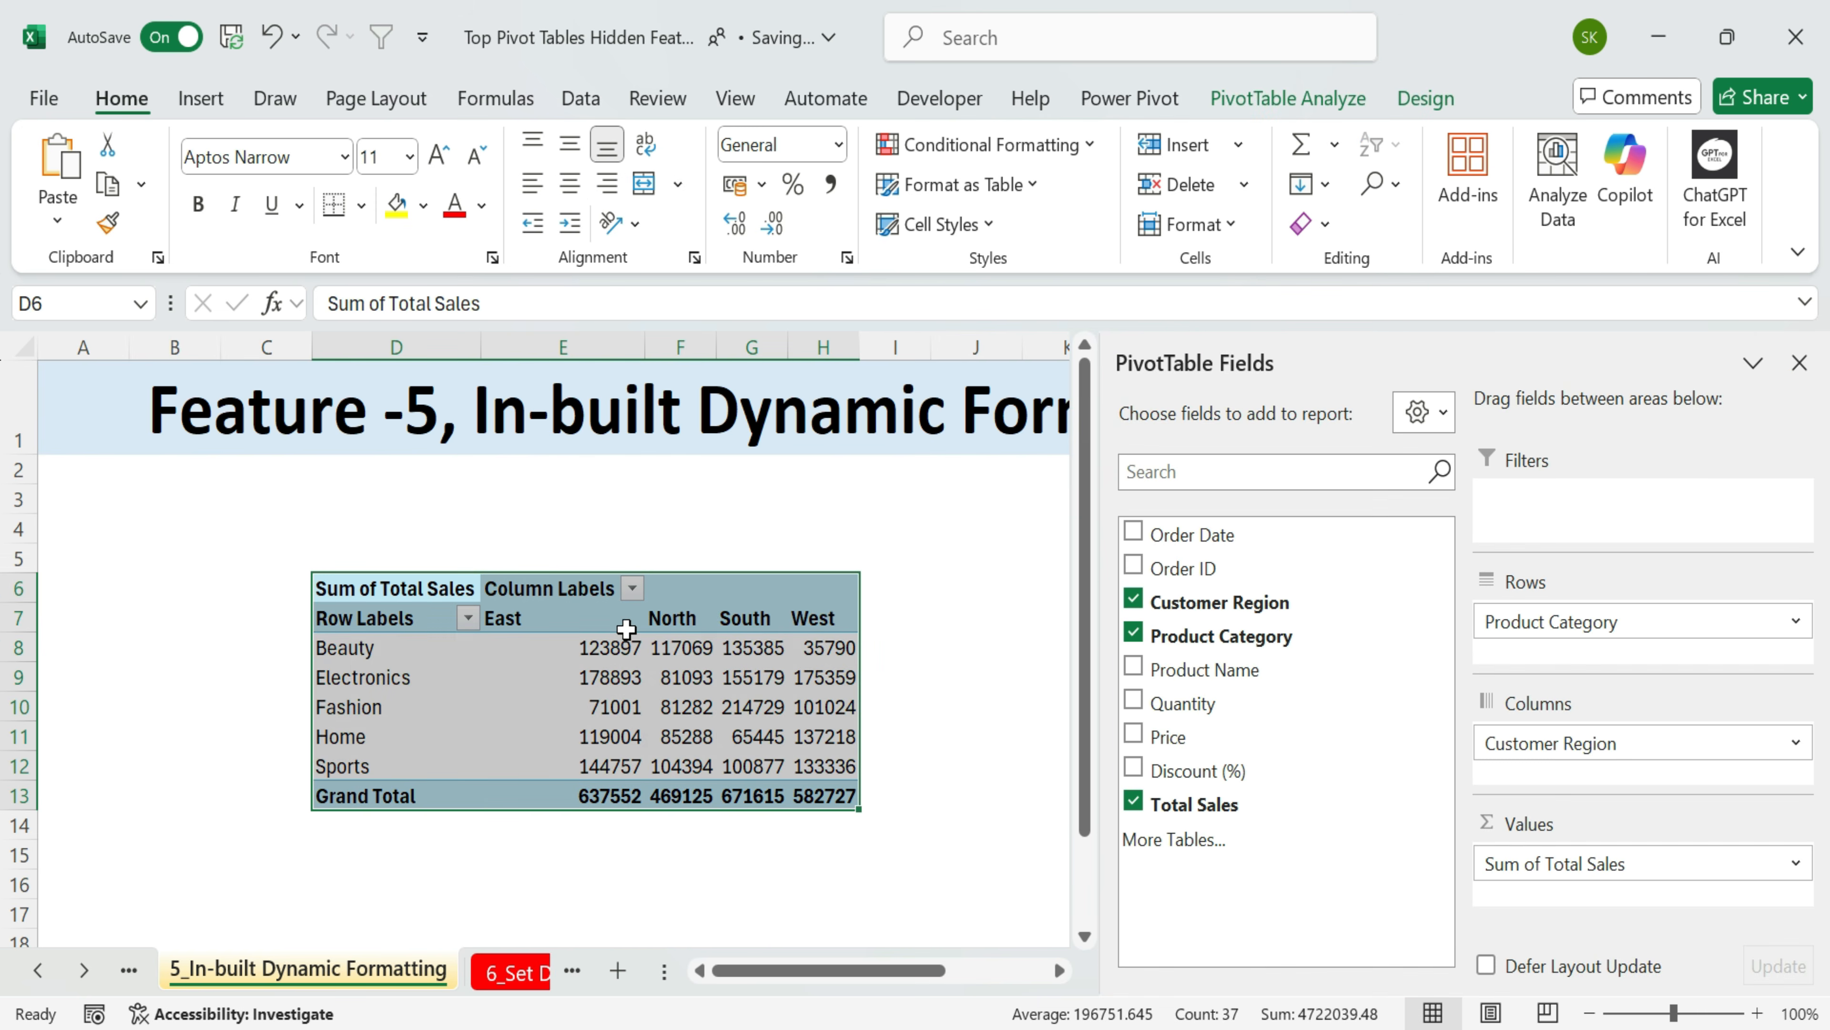
click(389, 701)
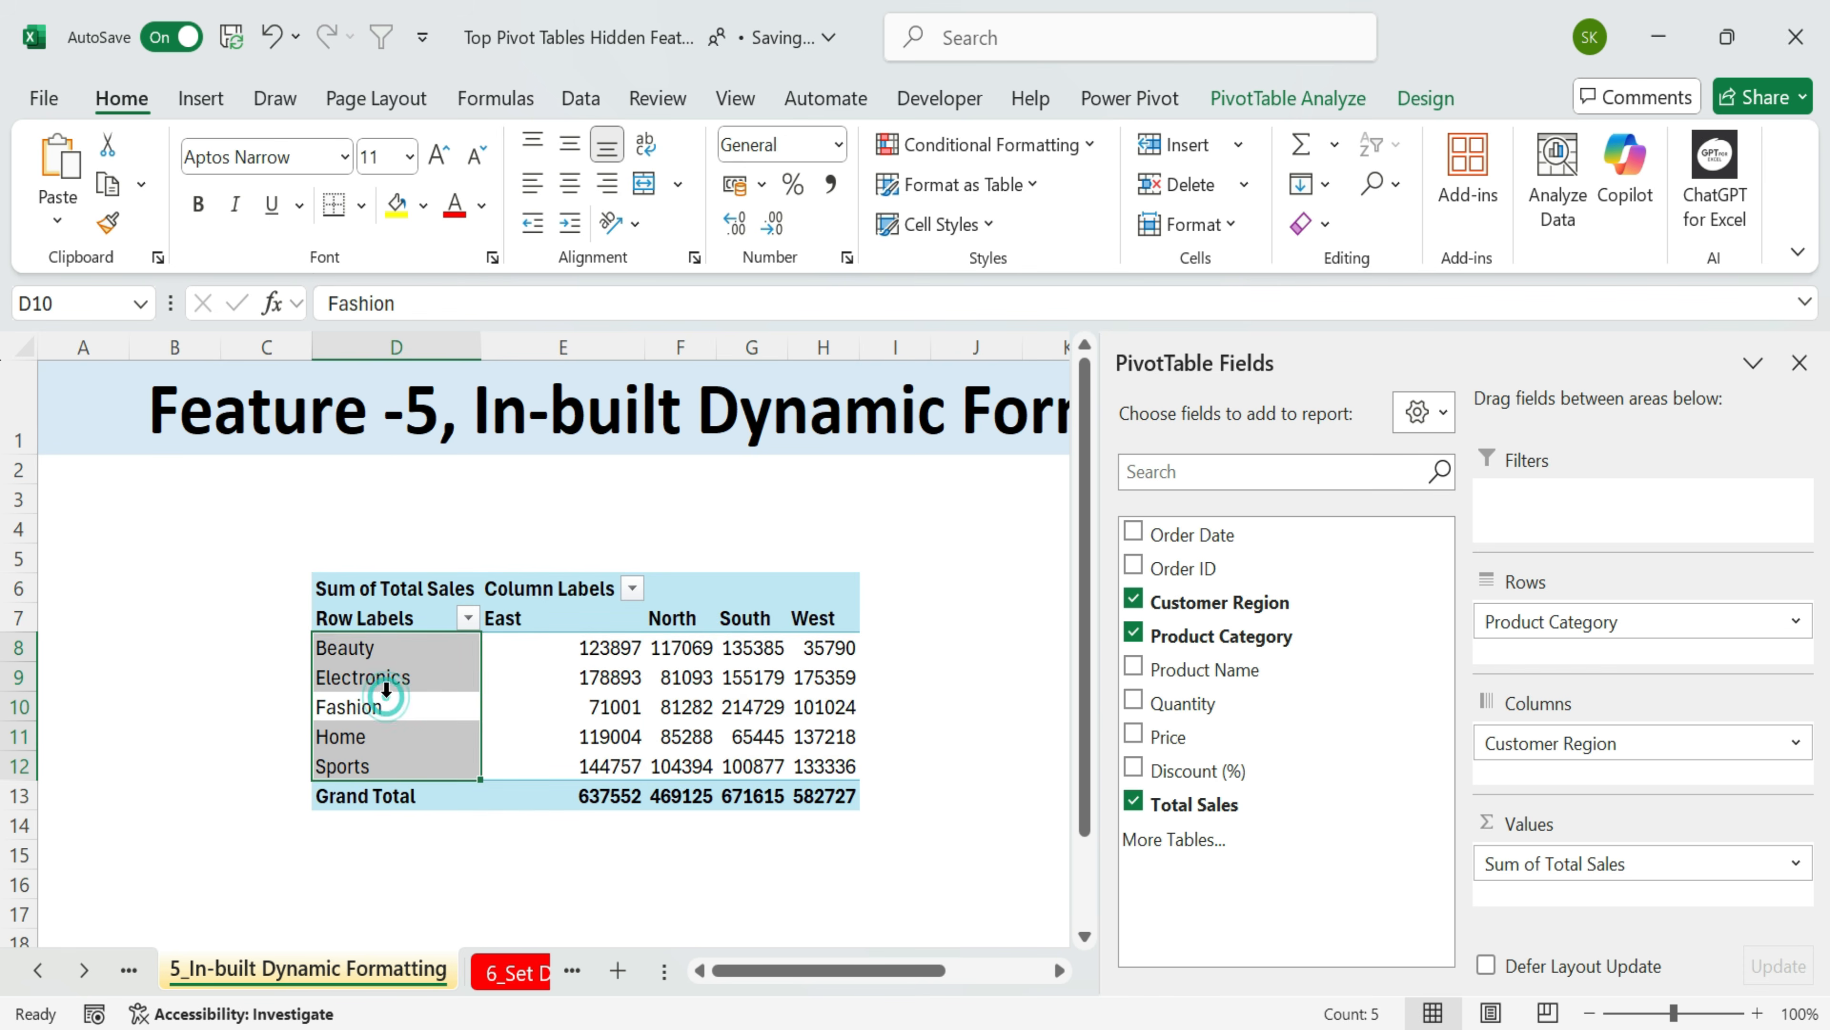
ctrl+click(727, 621)
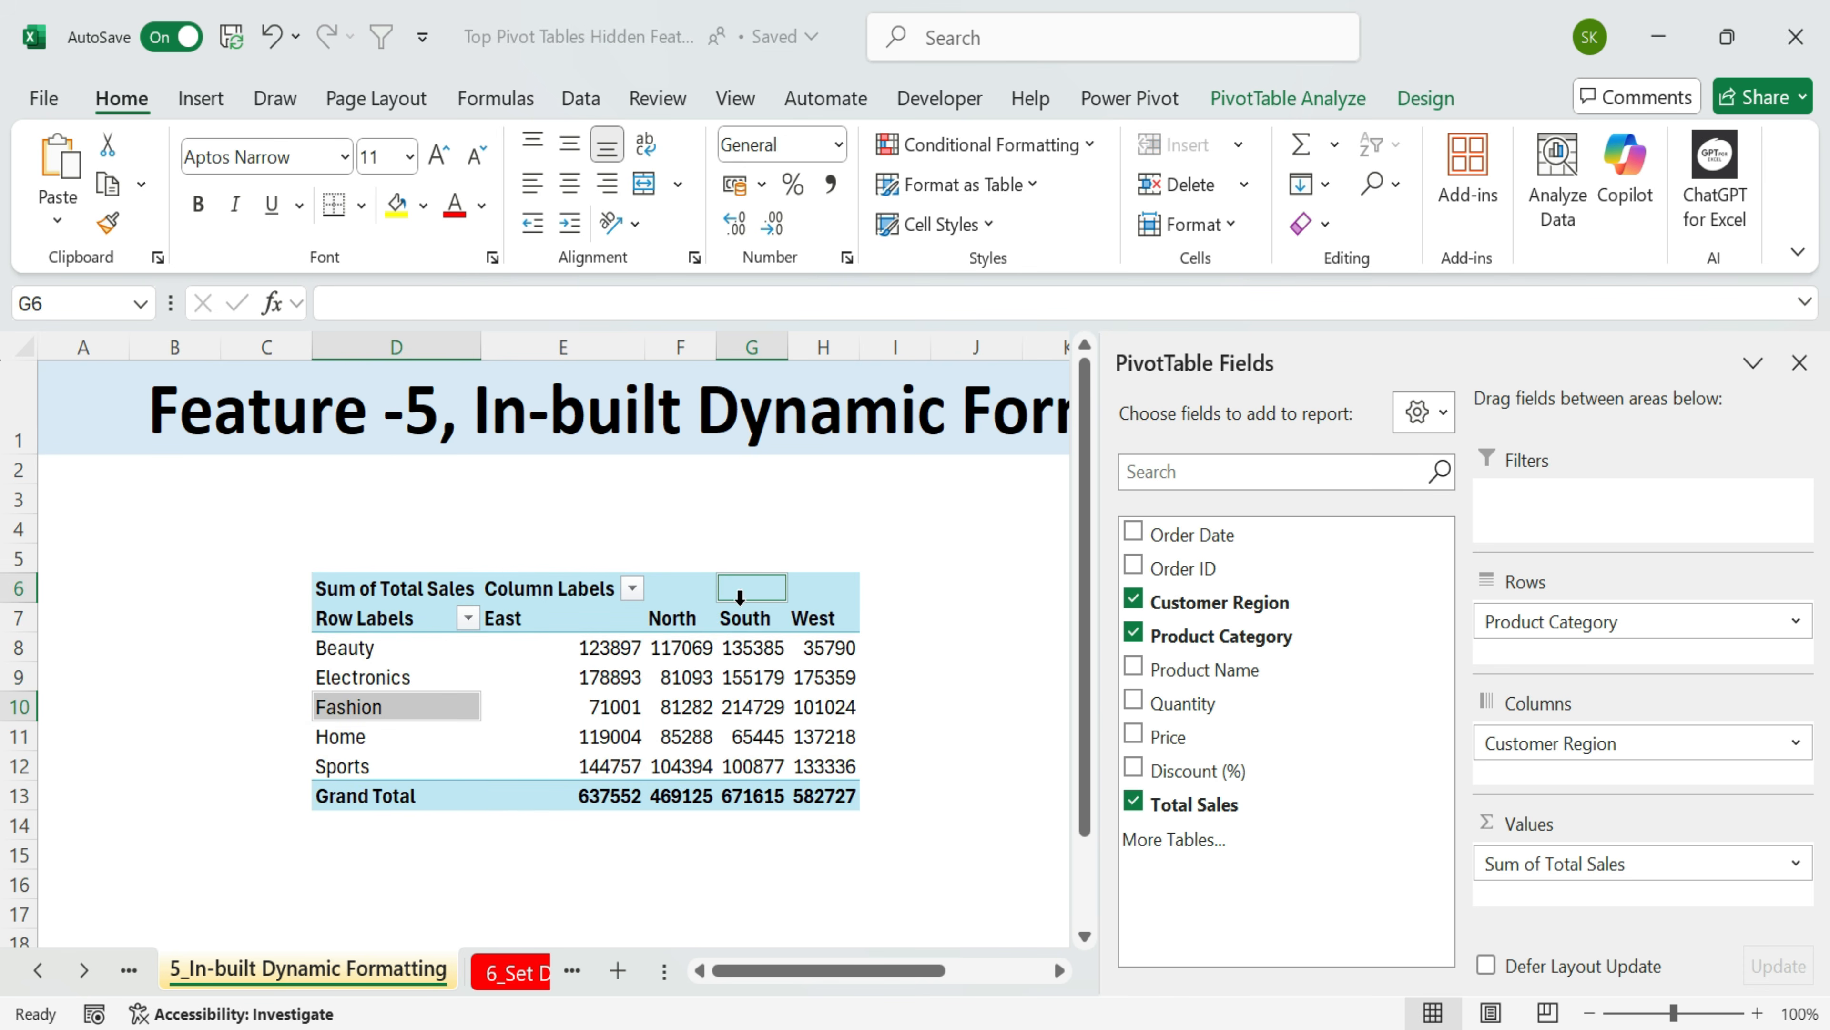
ctrl+click(749, 708)
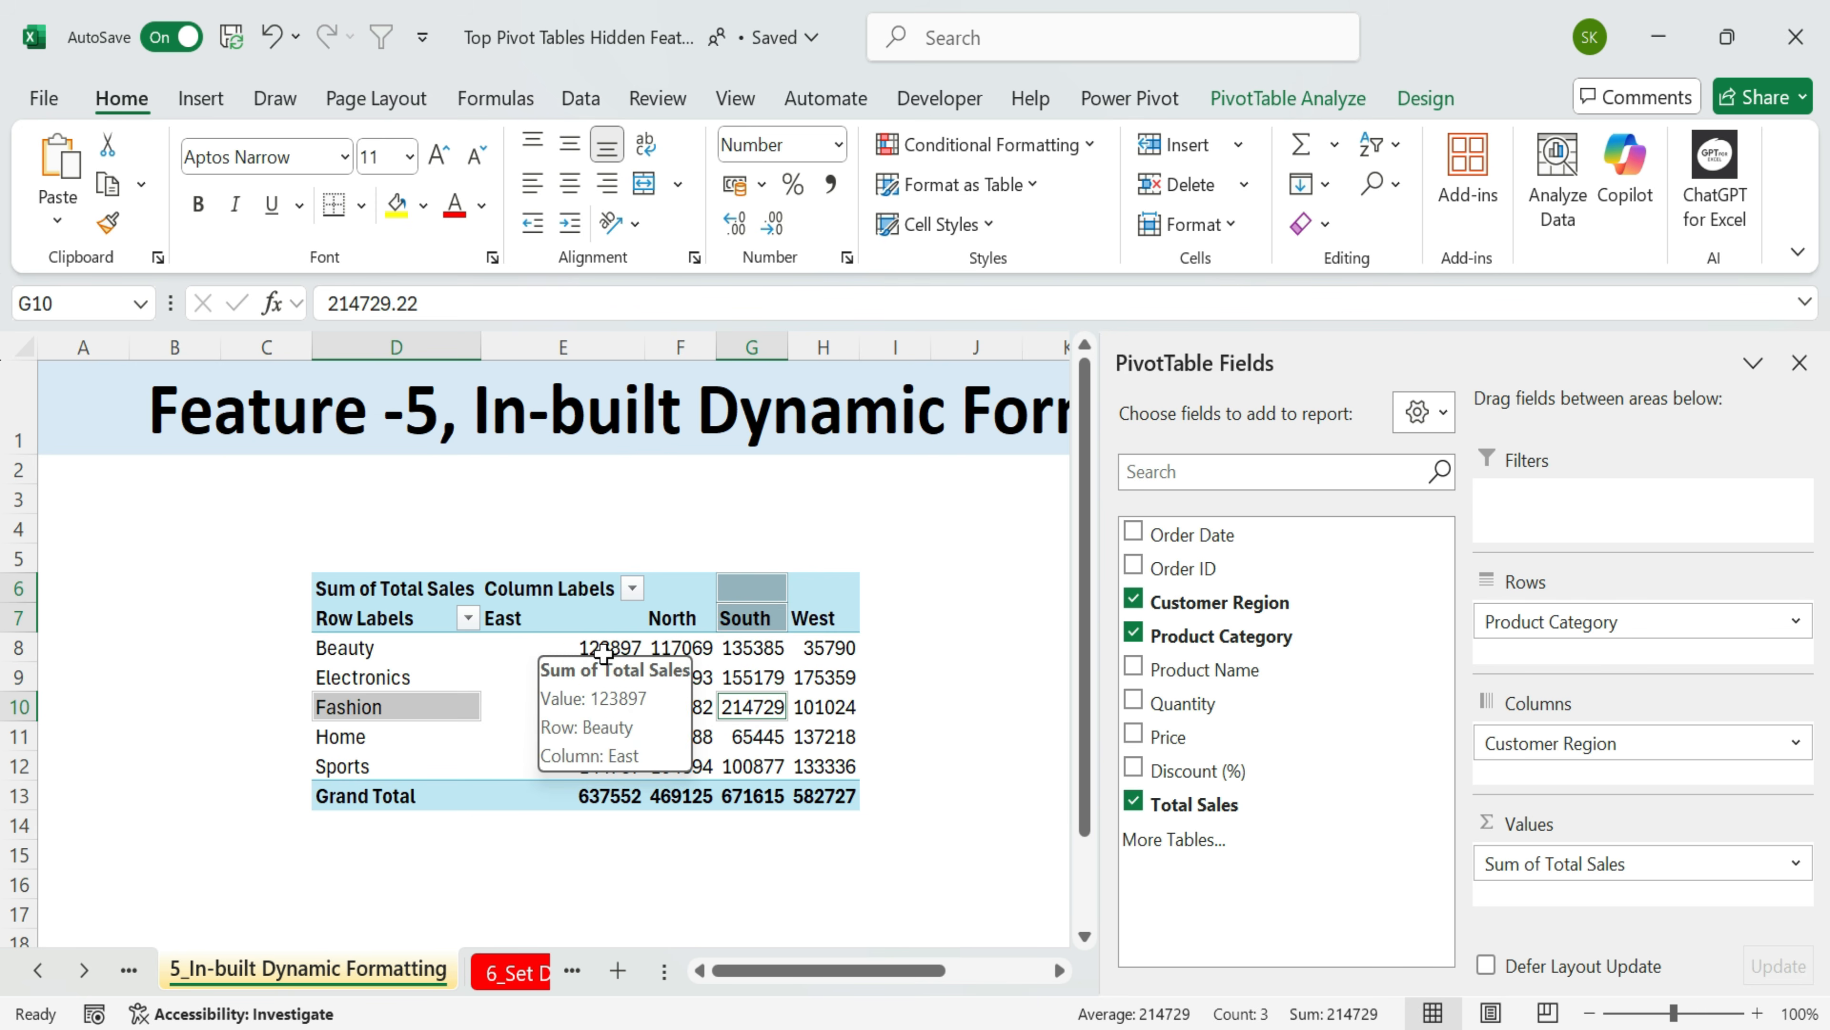
- Format the Fashion sales value for South with an orange fill and bold italic text, and fit its column width
click(762, 707)
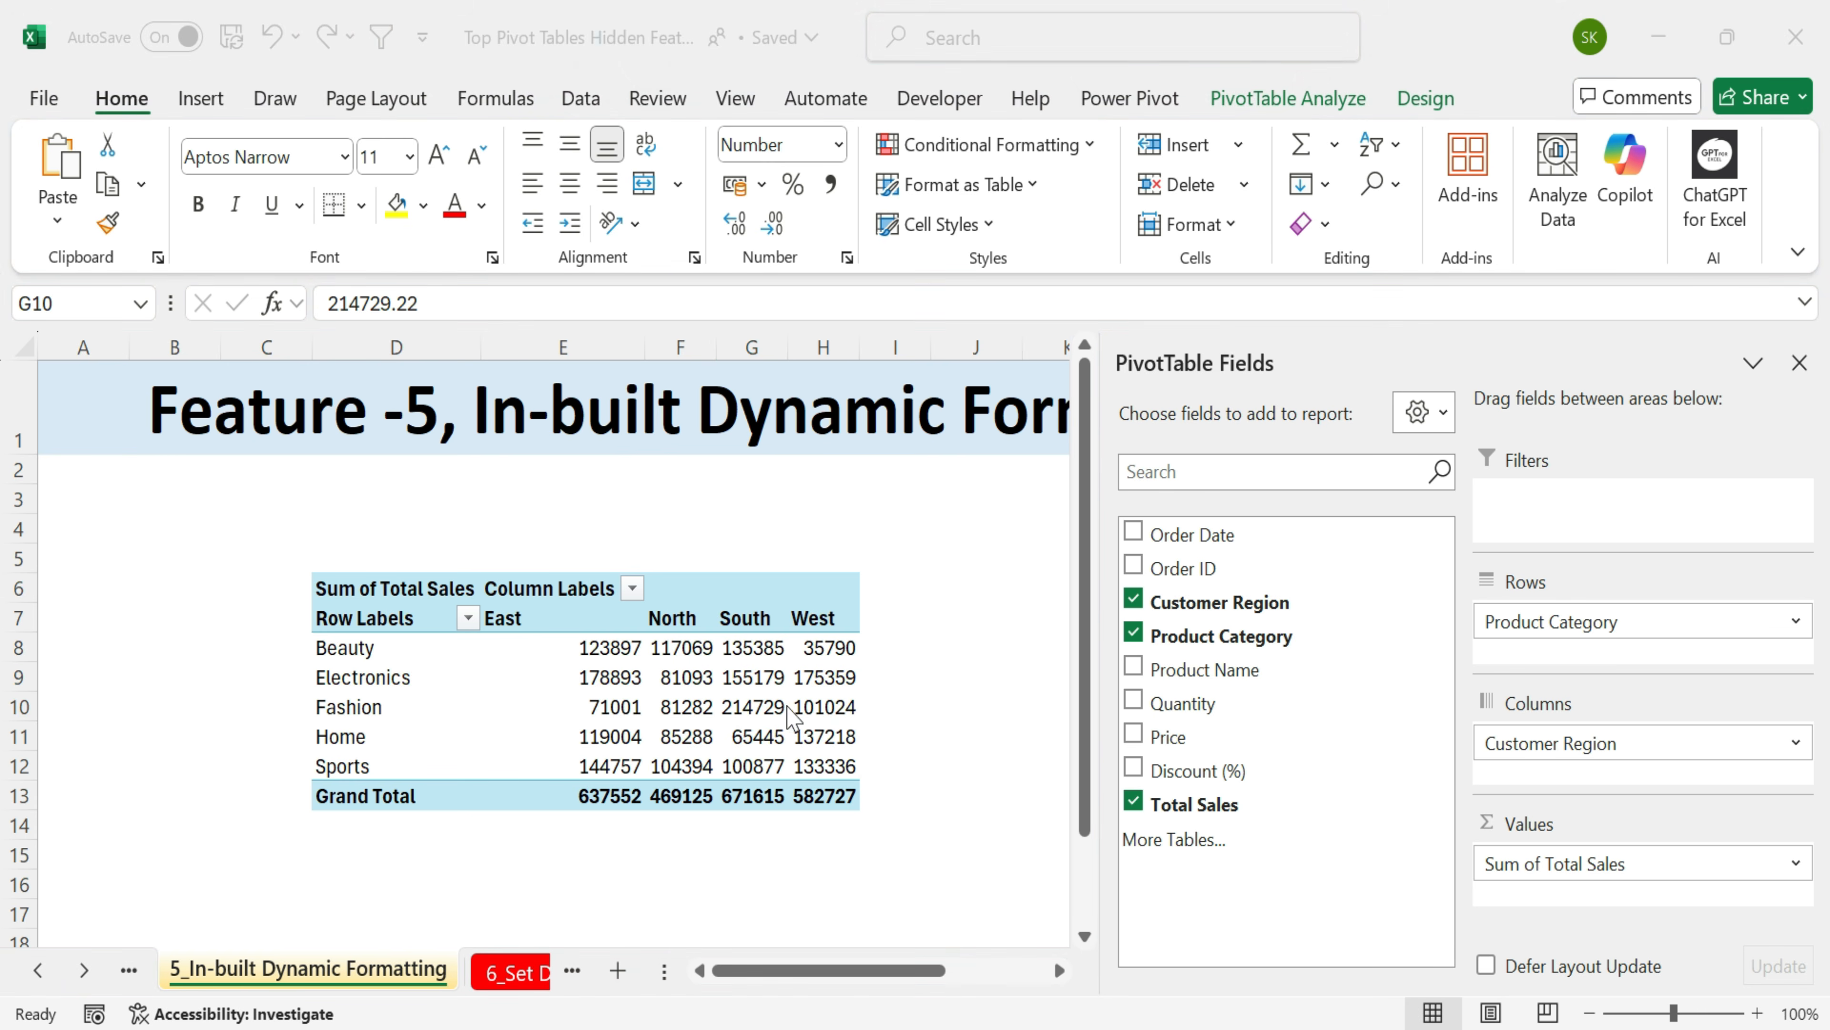
click(750, 707)
mouse_move(768, 708)
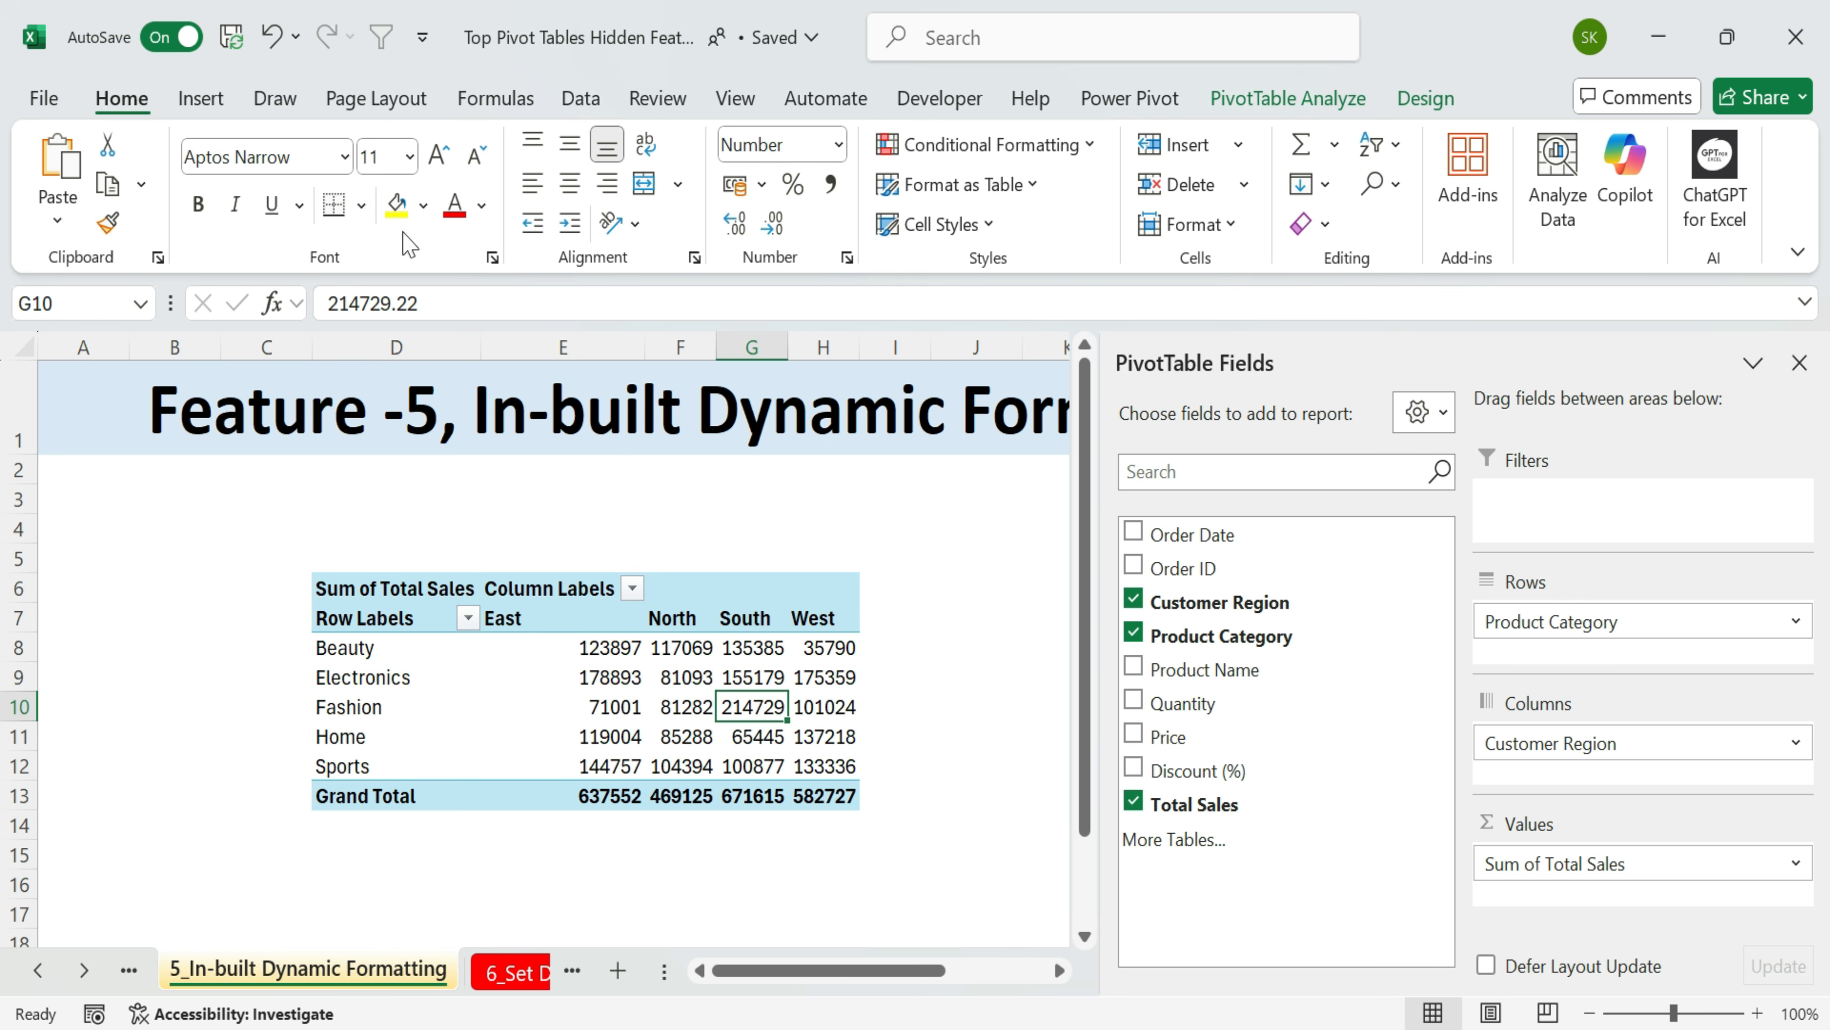
click(423, 206)
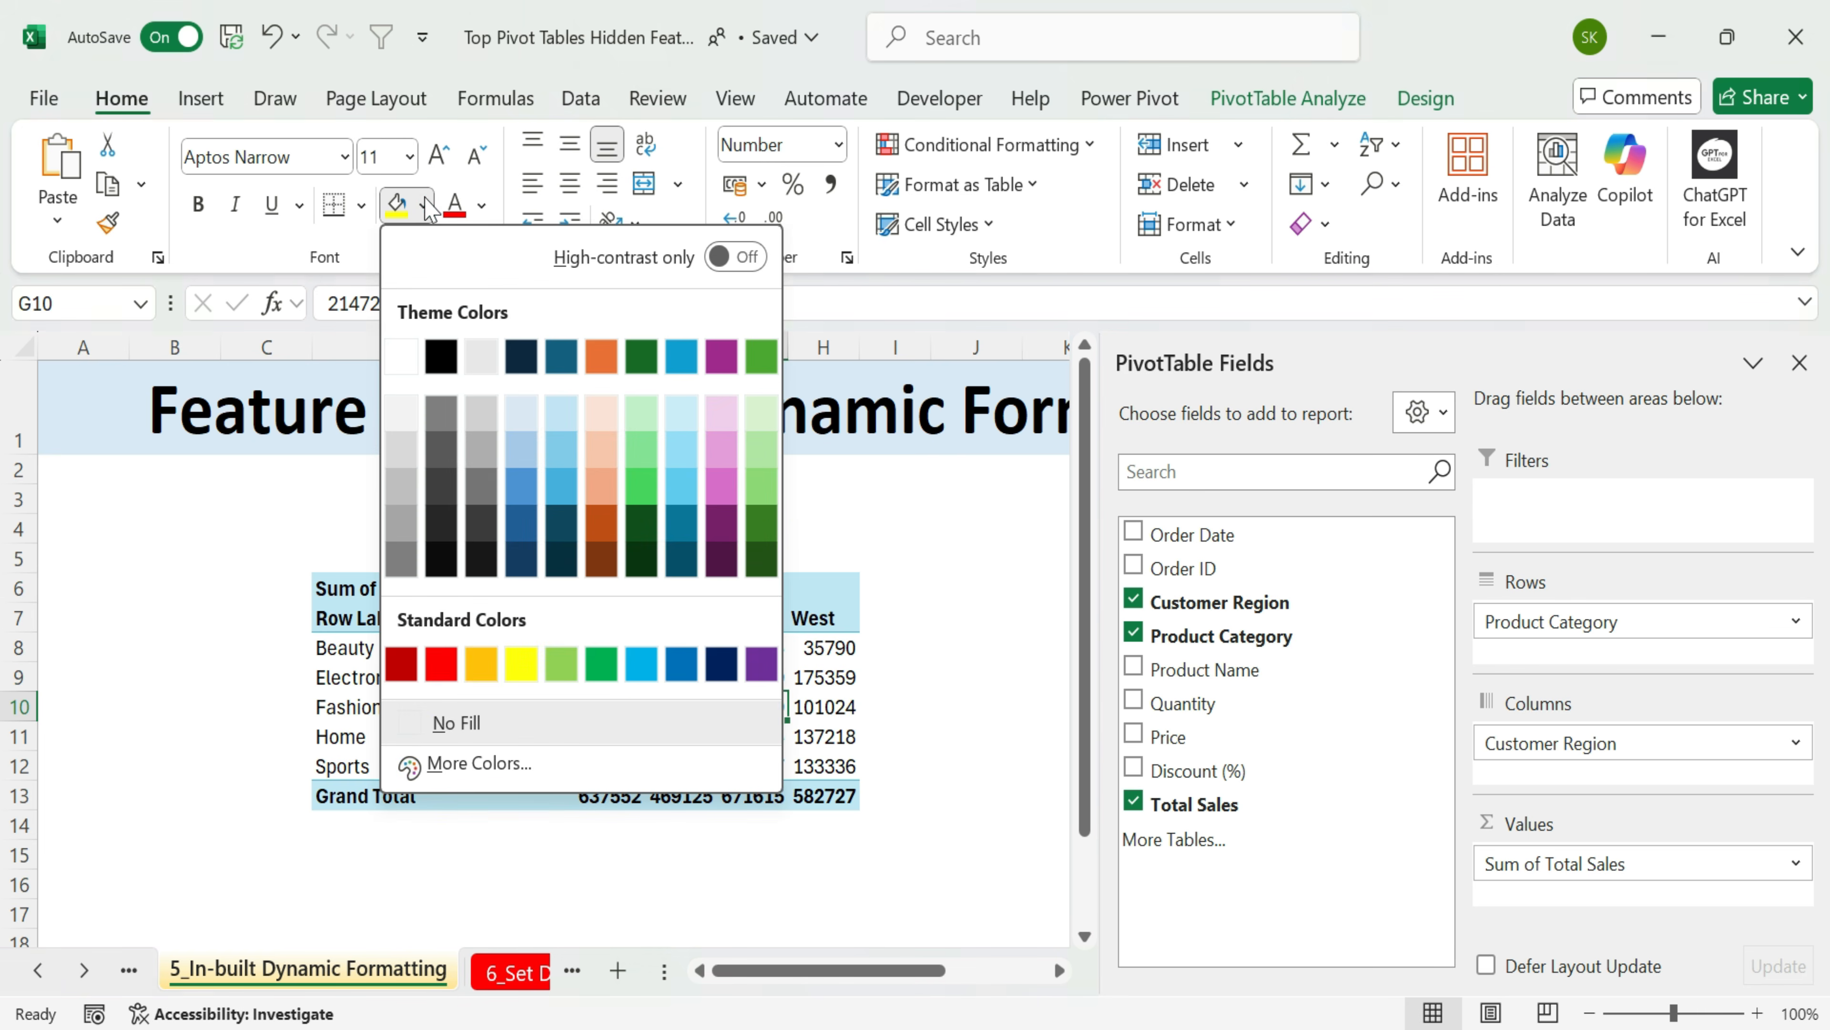
click(477, 667)
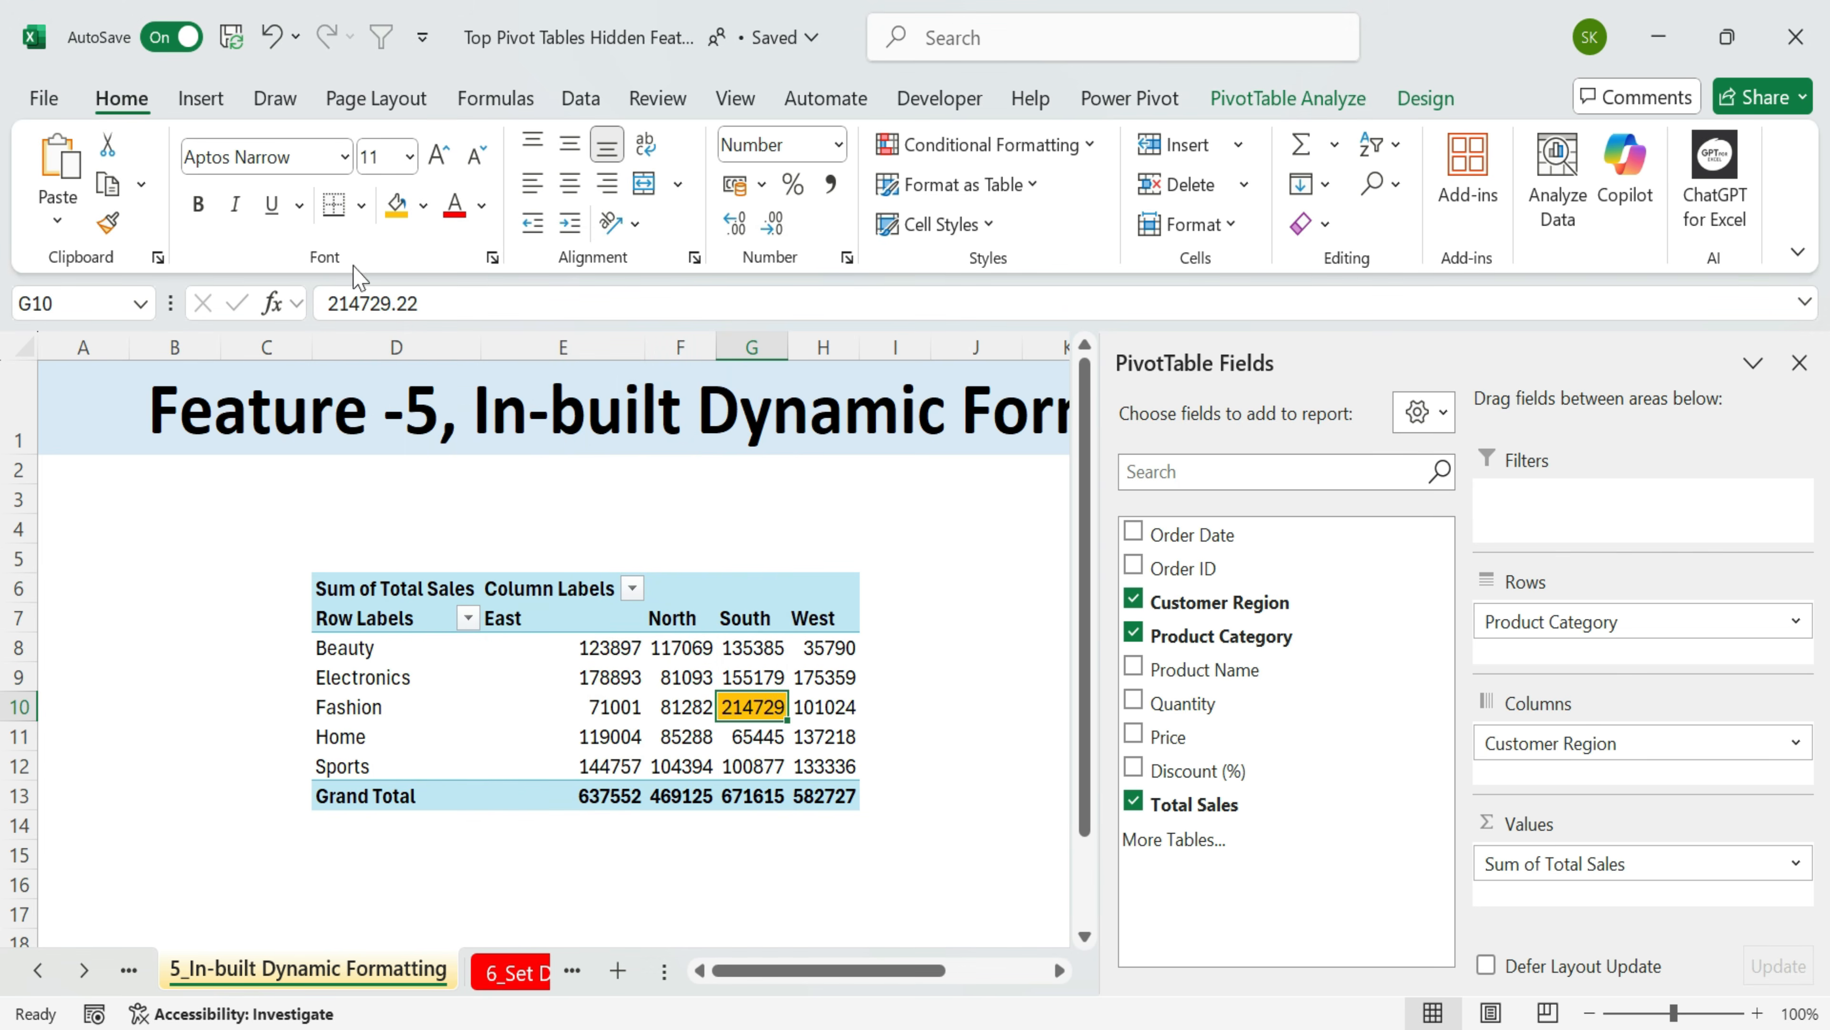
click(235, 205)
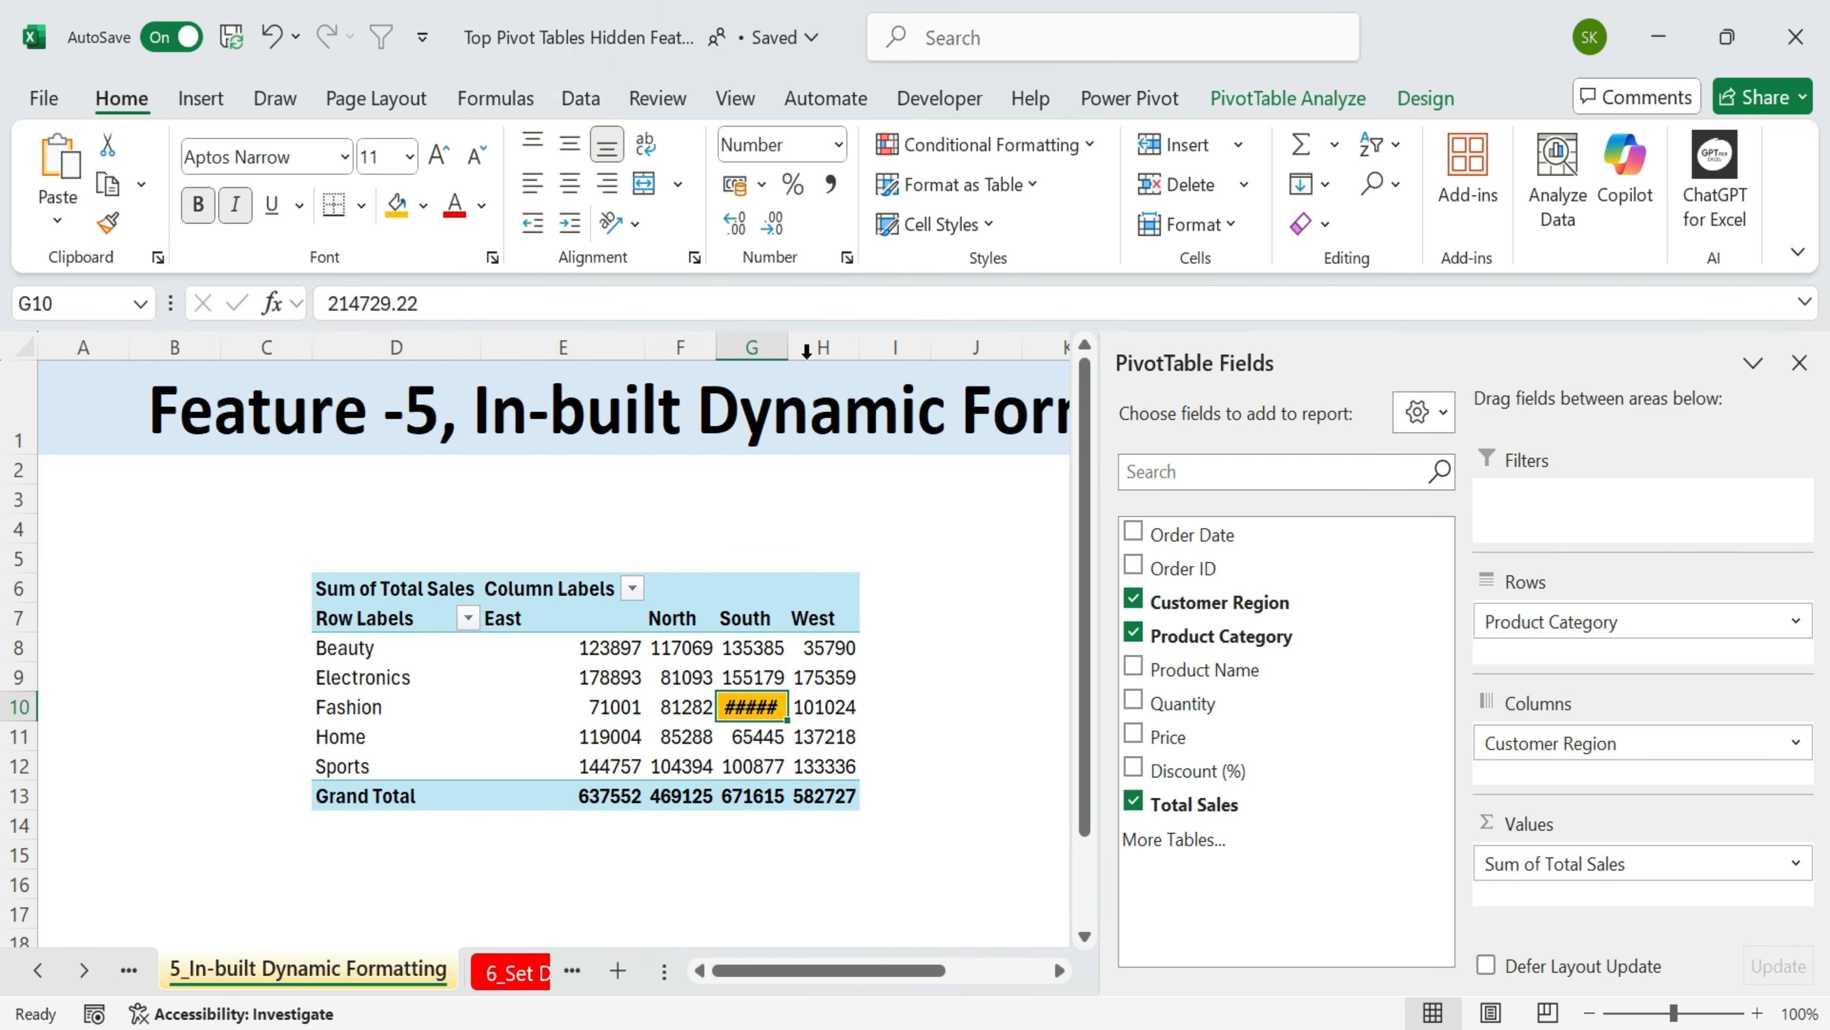
double_click(792, 346)
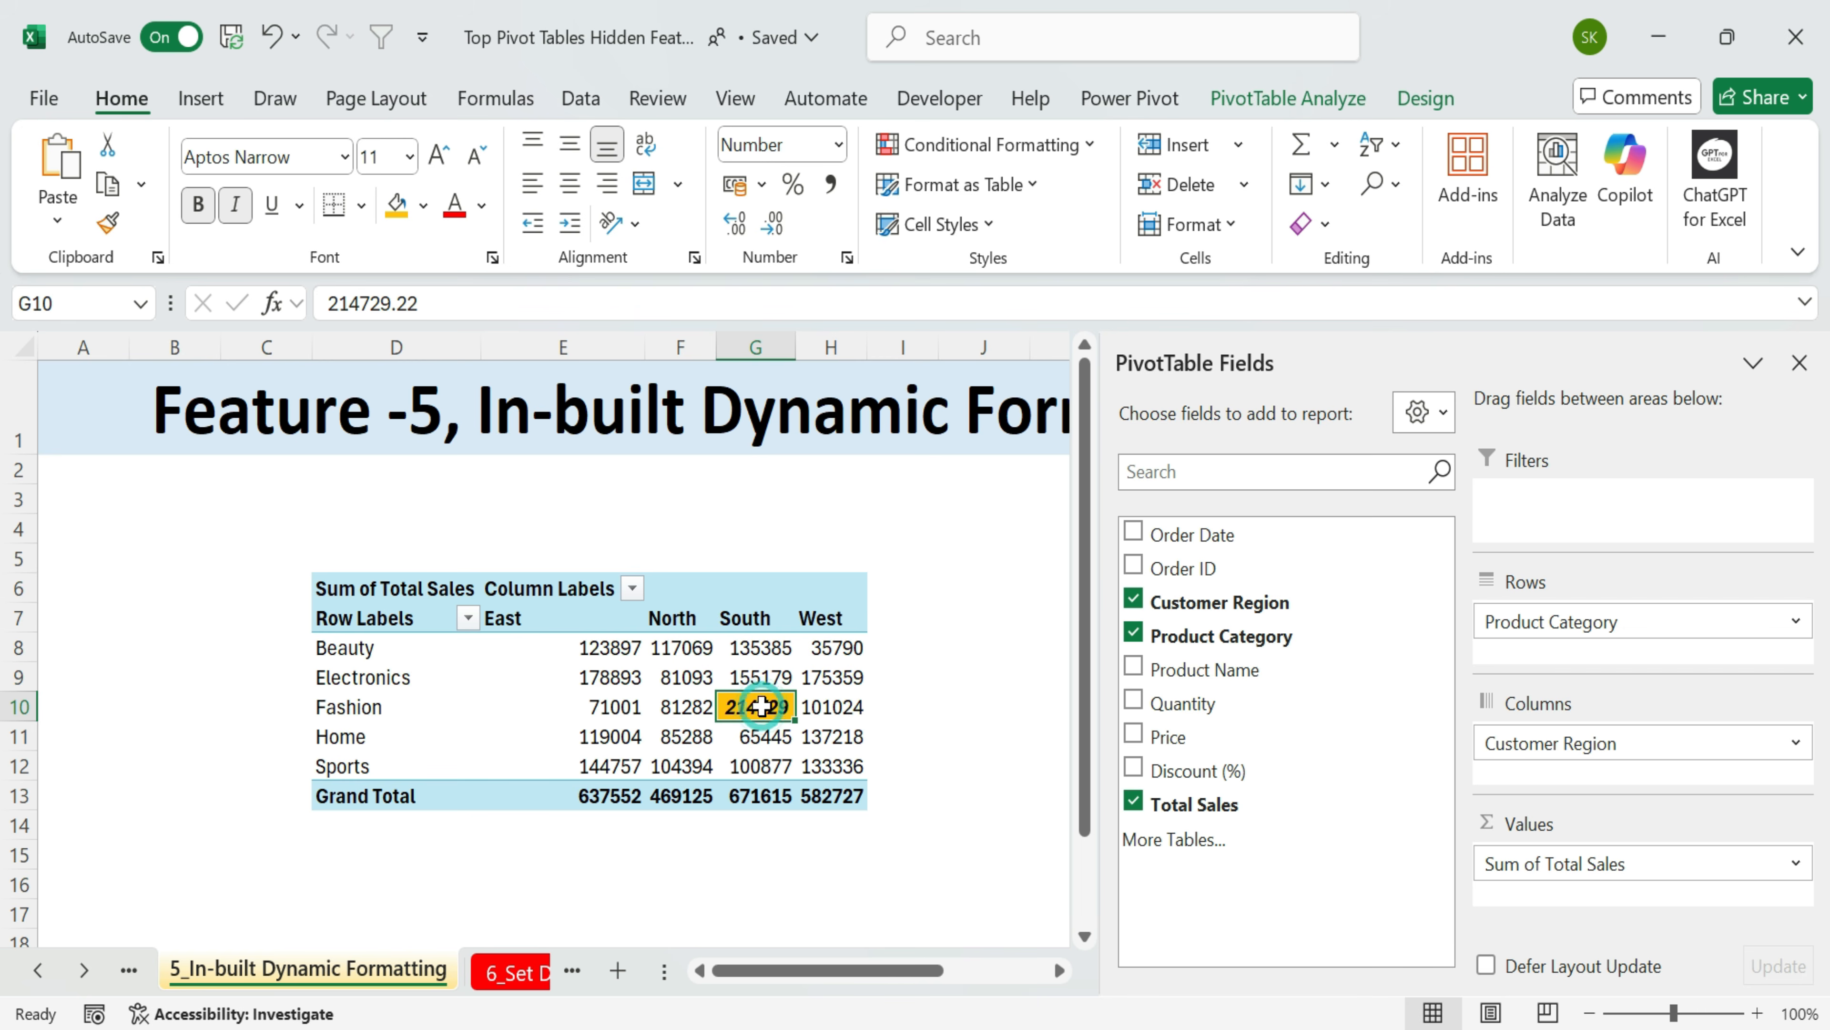
- Check the formatted value's cell address and move Customer Region from the columns to the rows below Product Category
click(83, 302)
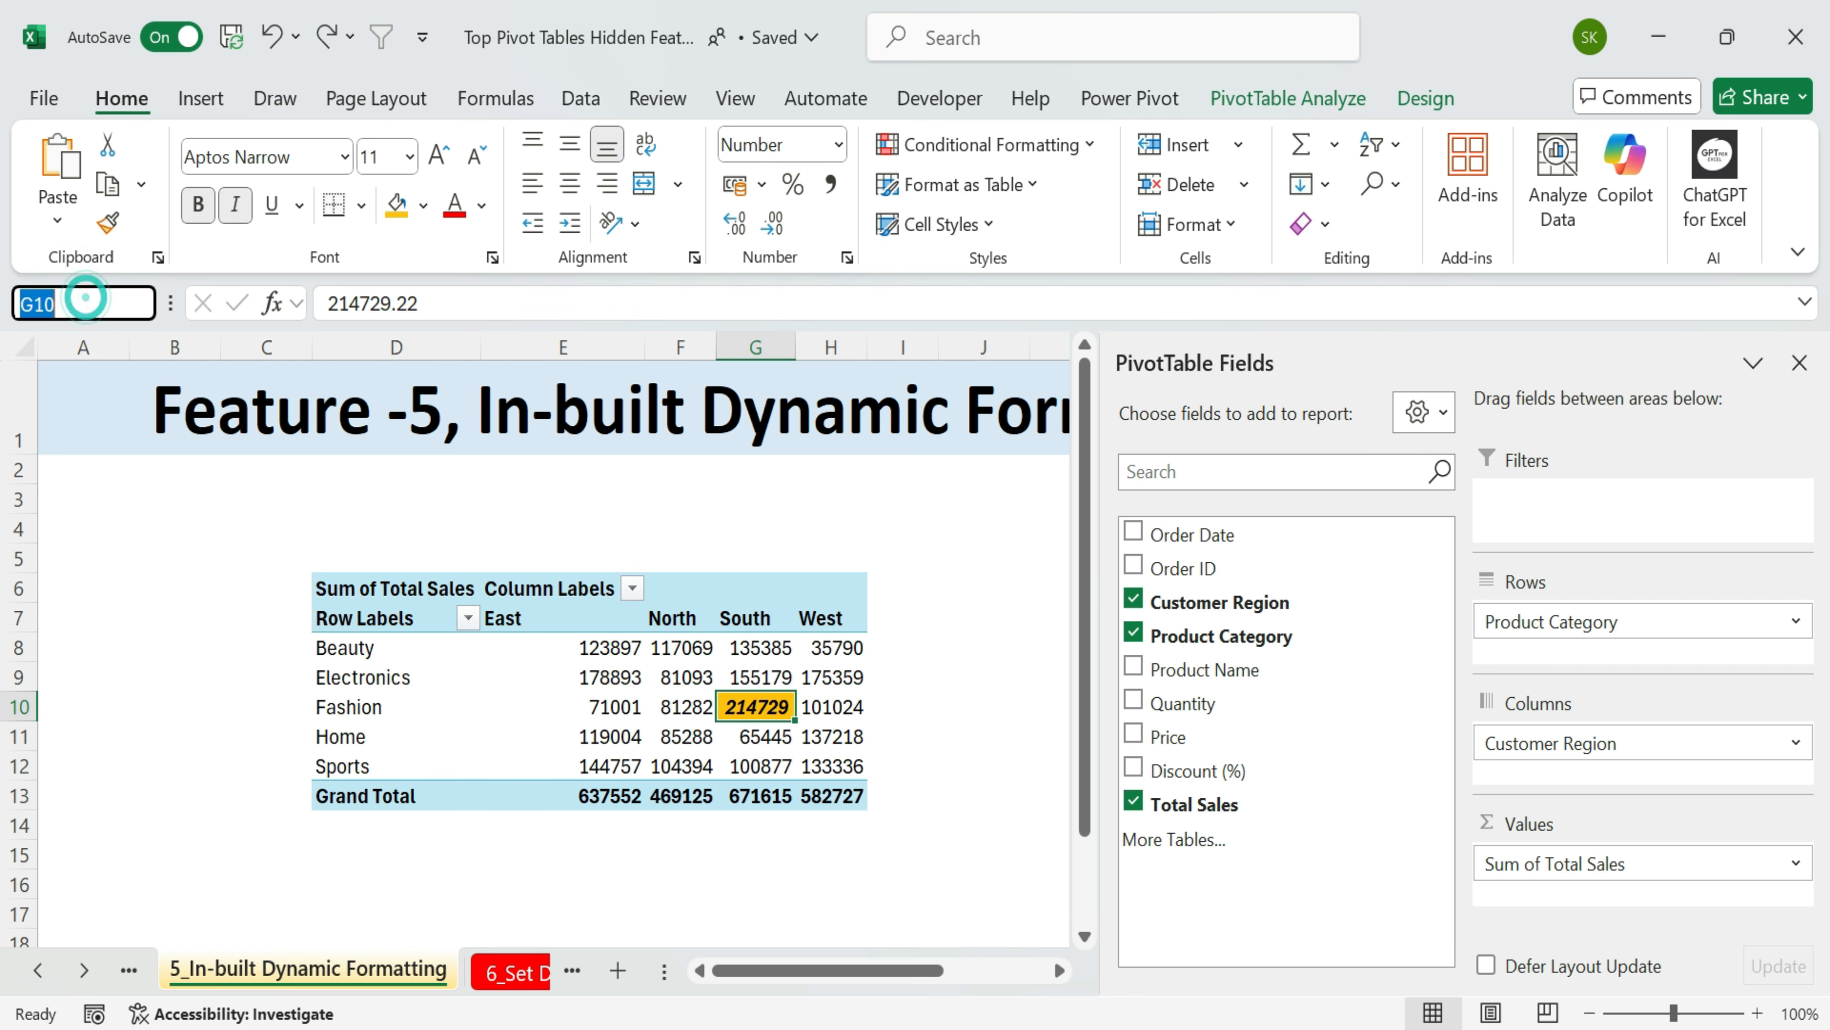
click(773, 712)
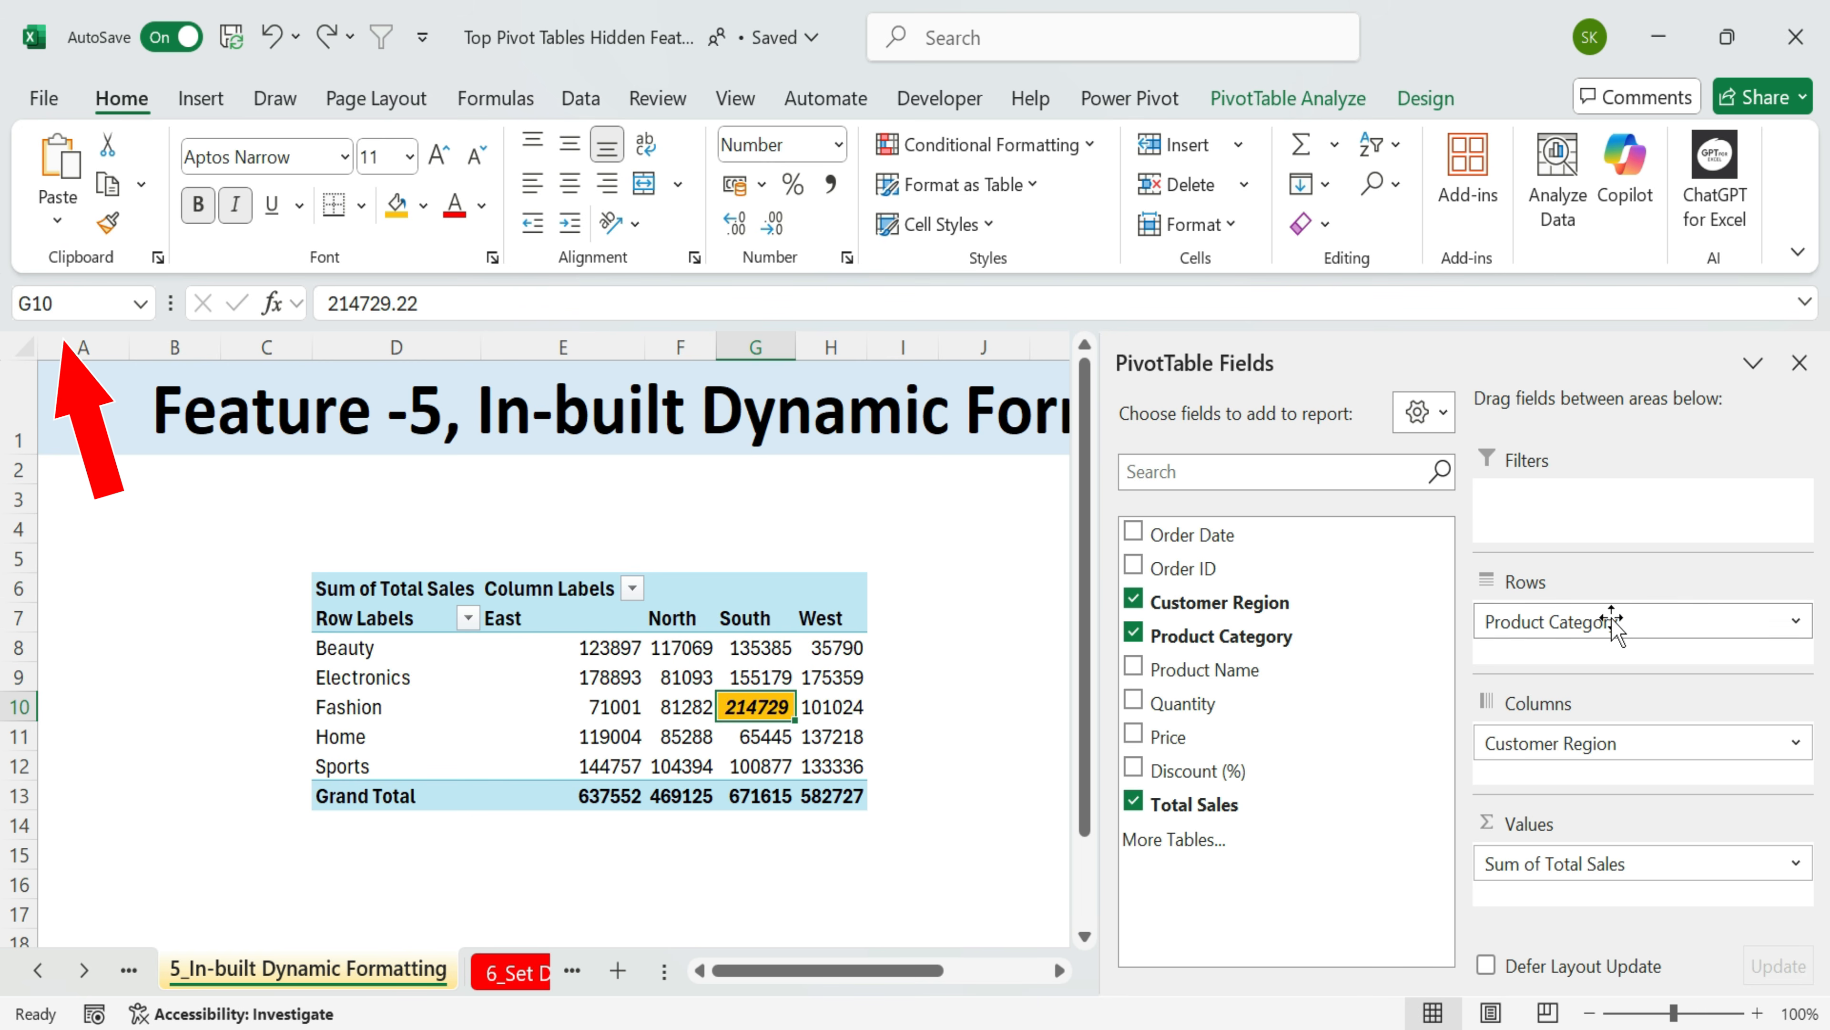
drag(1578, 748, 1589, 654)
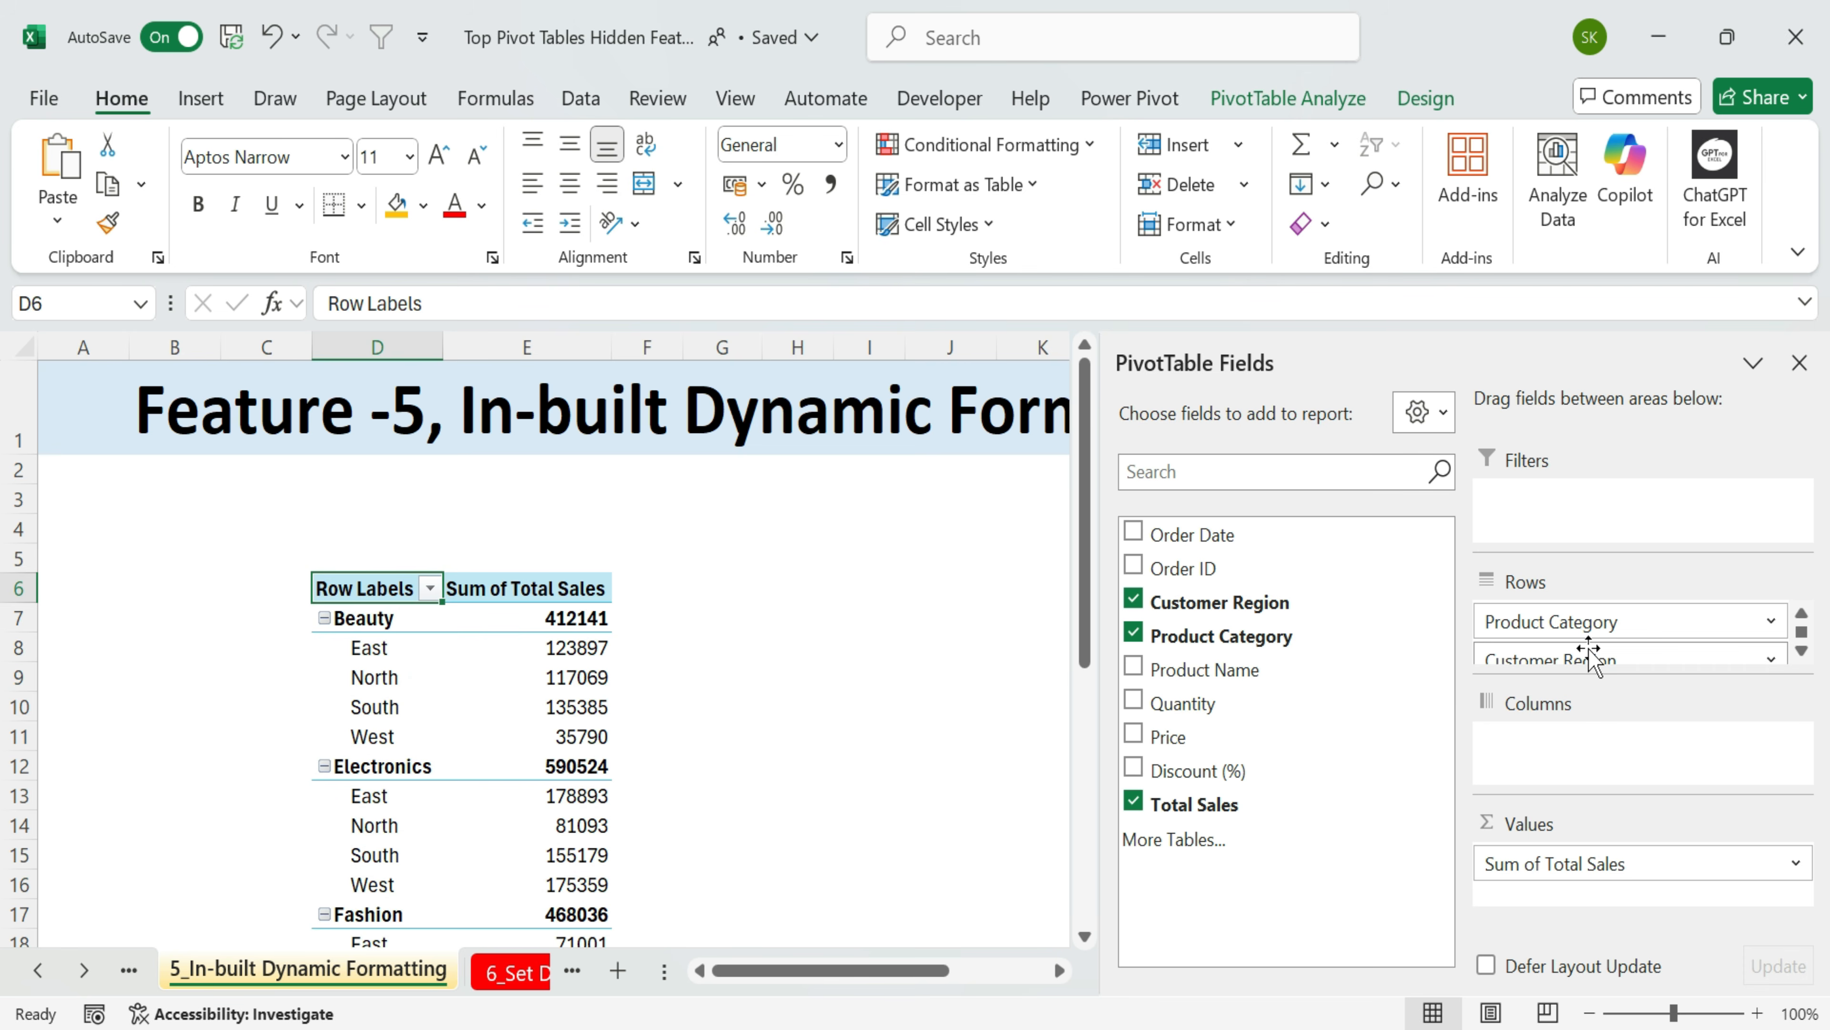
scroll(622, 676, down, 2)
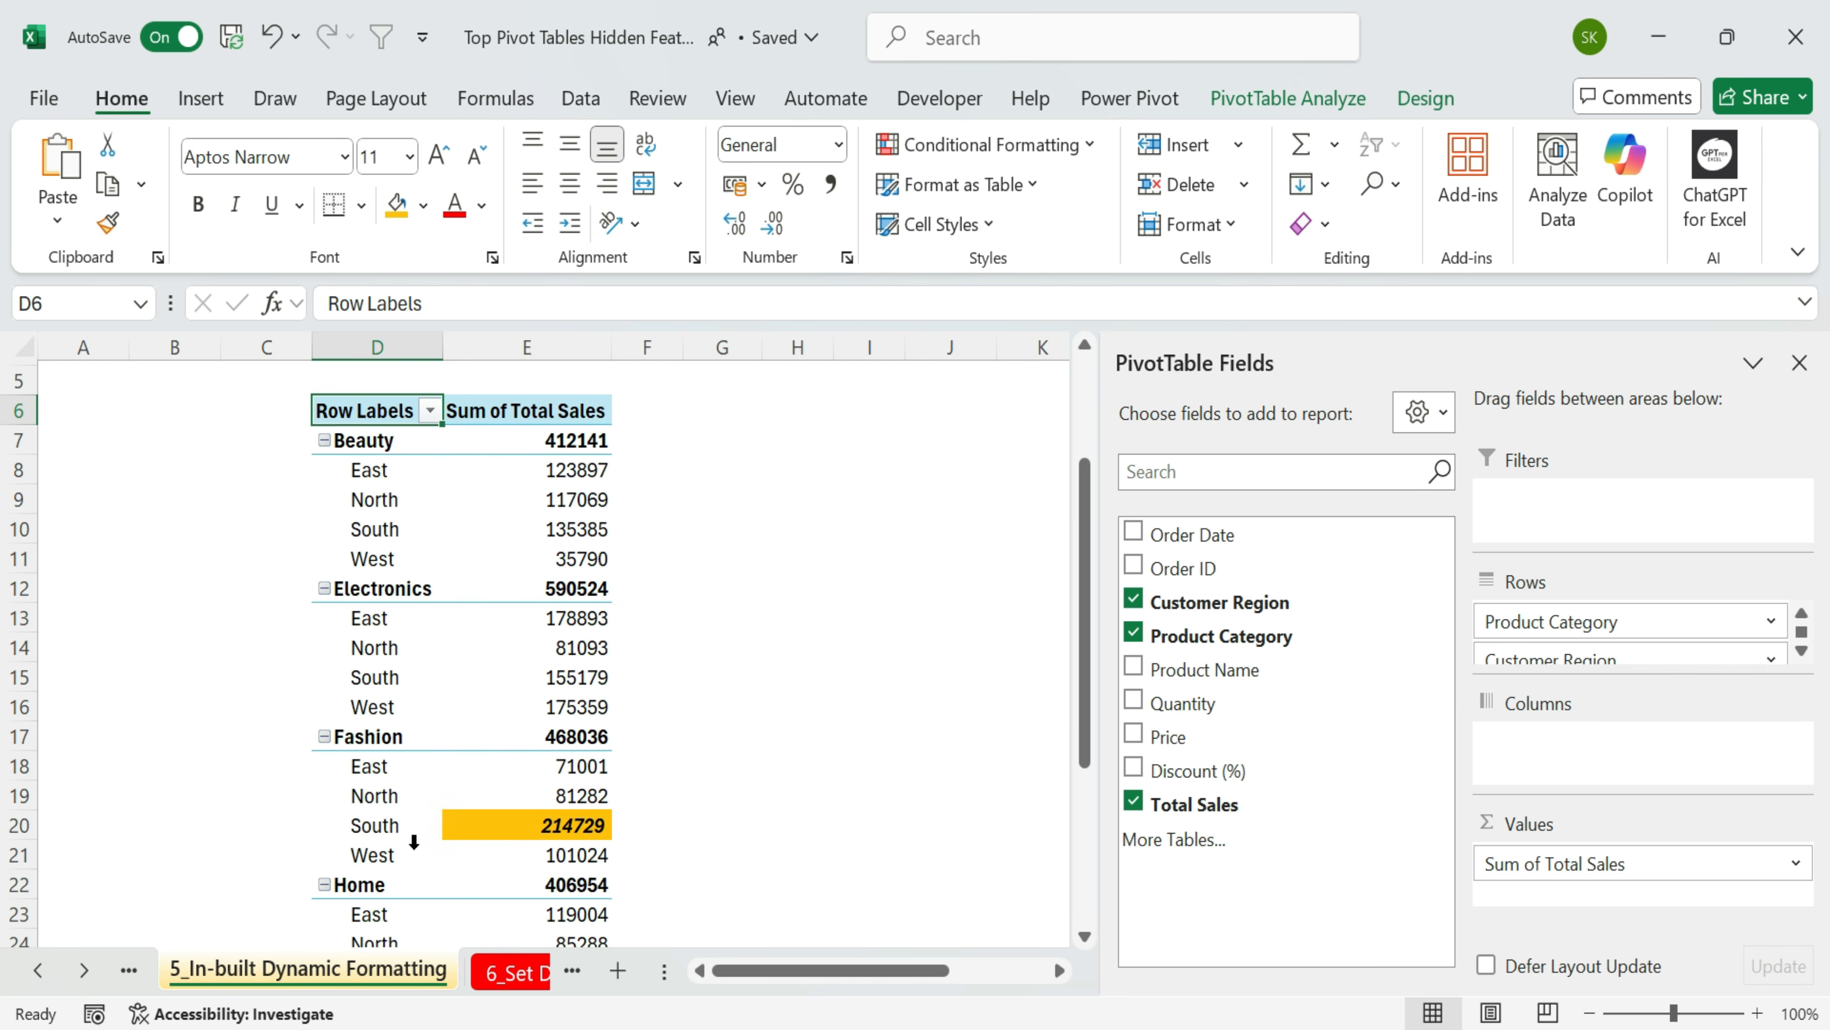
- Check the South sales value under Fashion and its cell address in the rearranged PivotTable
click(375, 829)
click(595, 827)
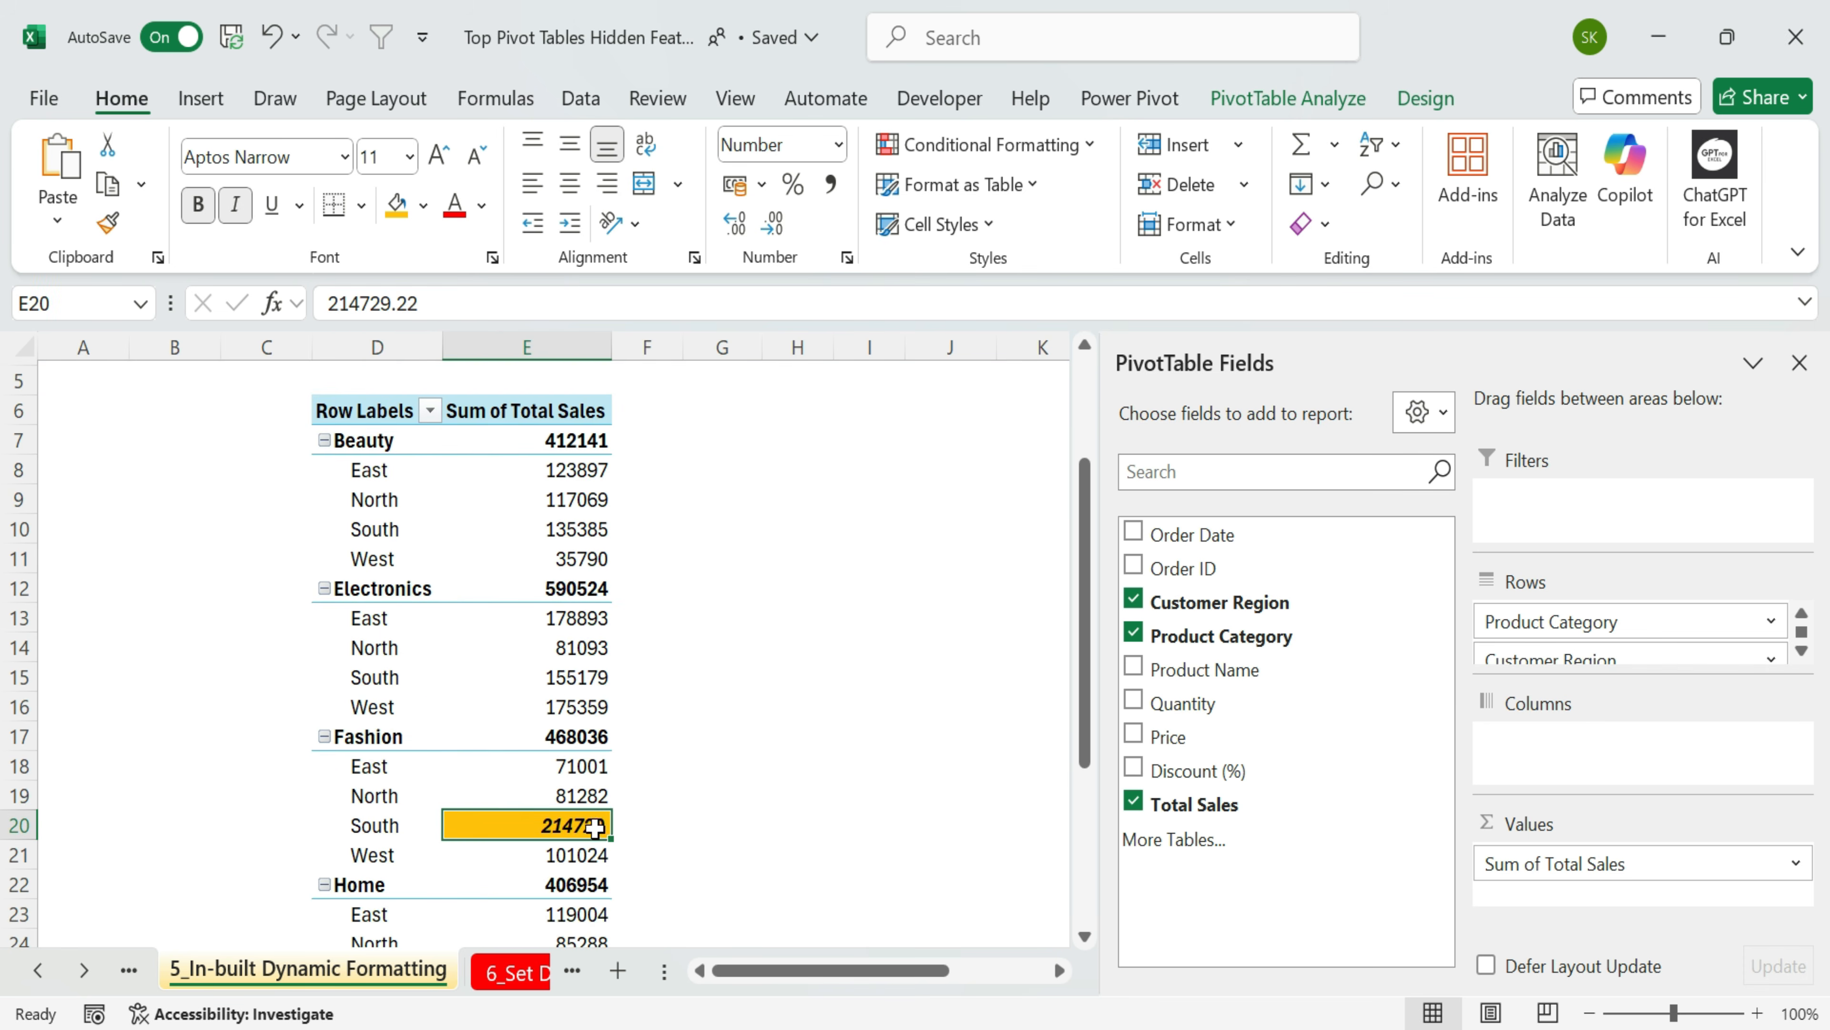
click(60, 303)
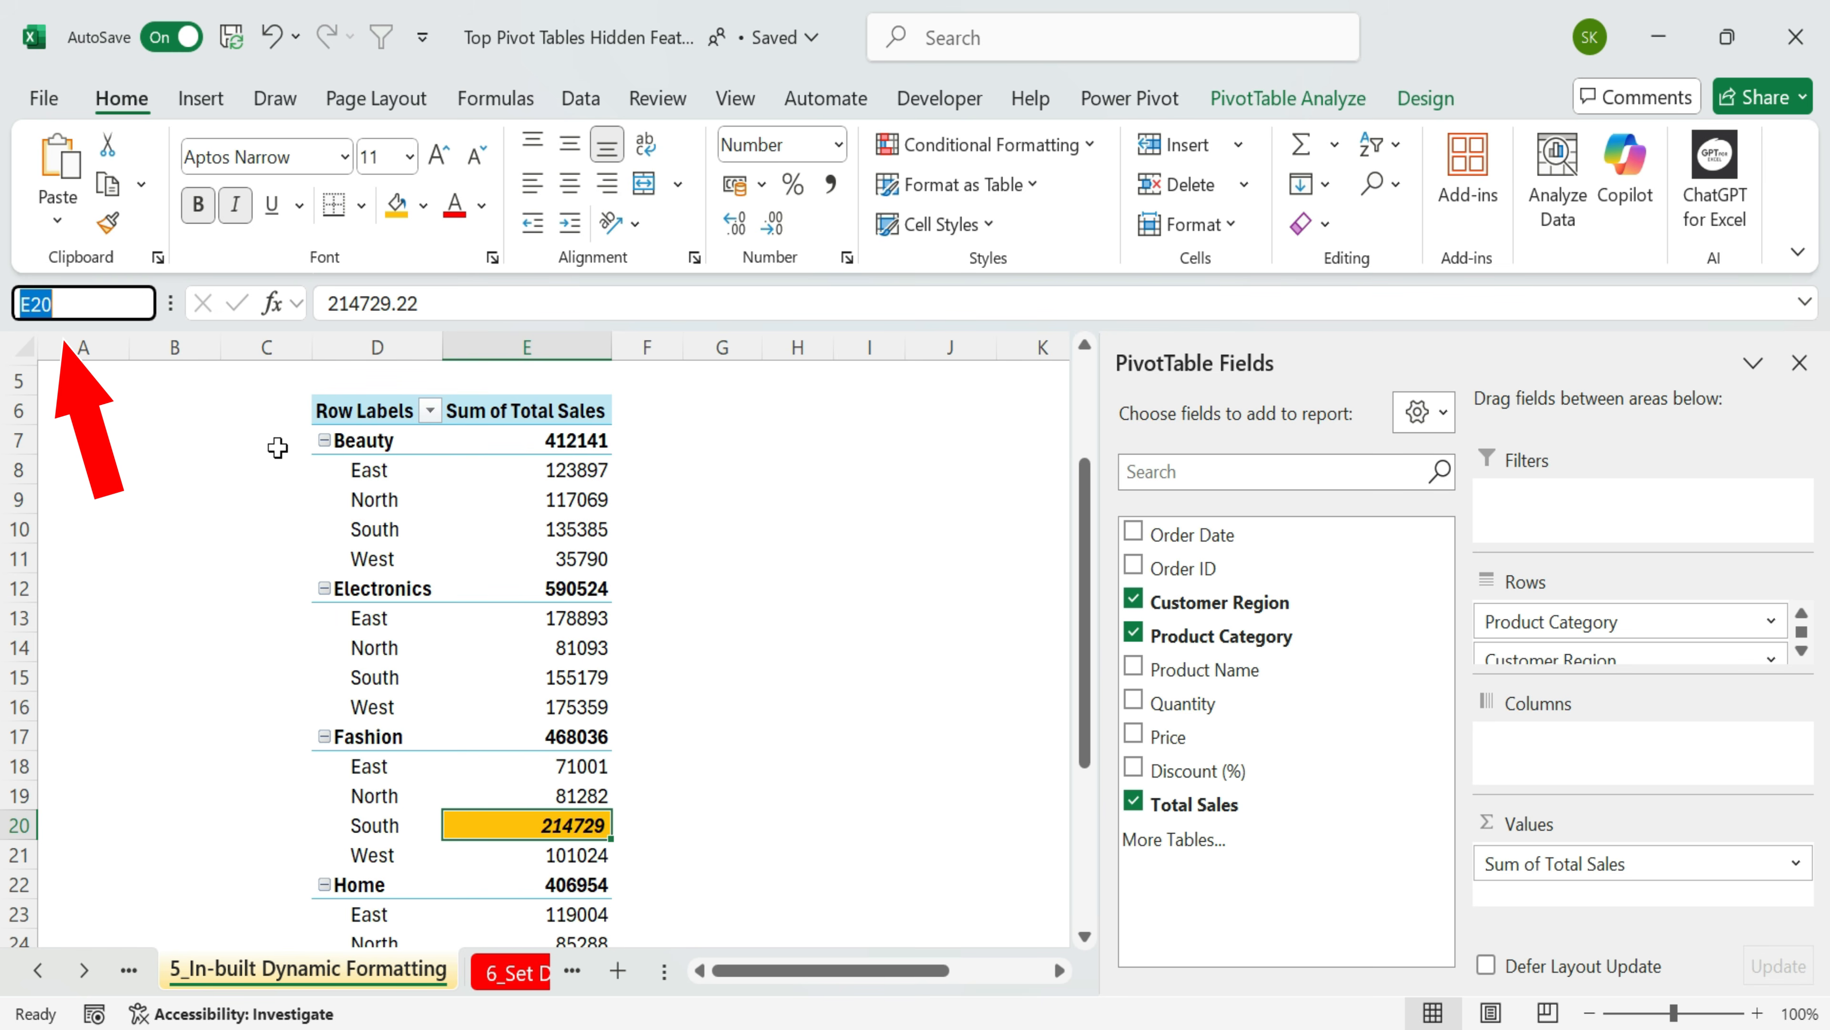
key(Escape)
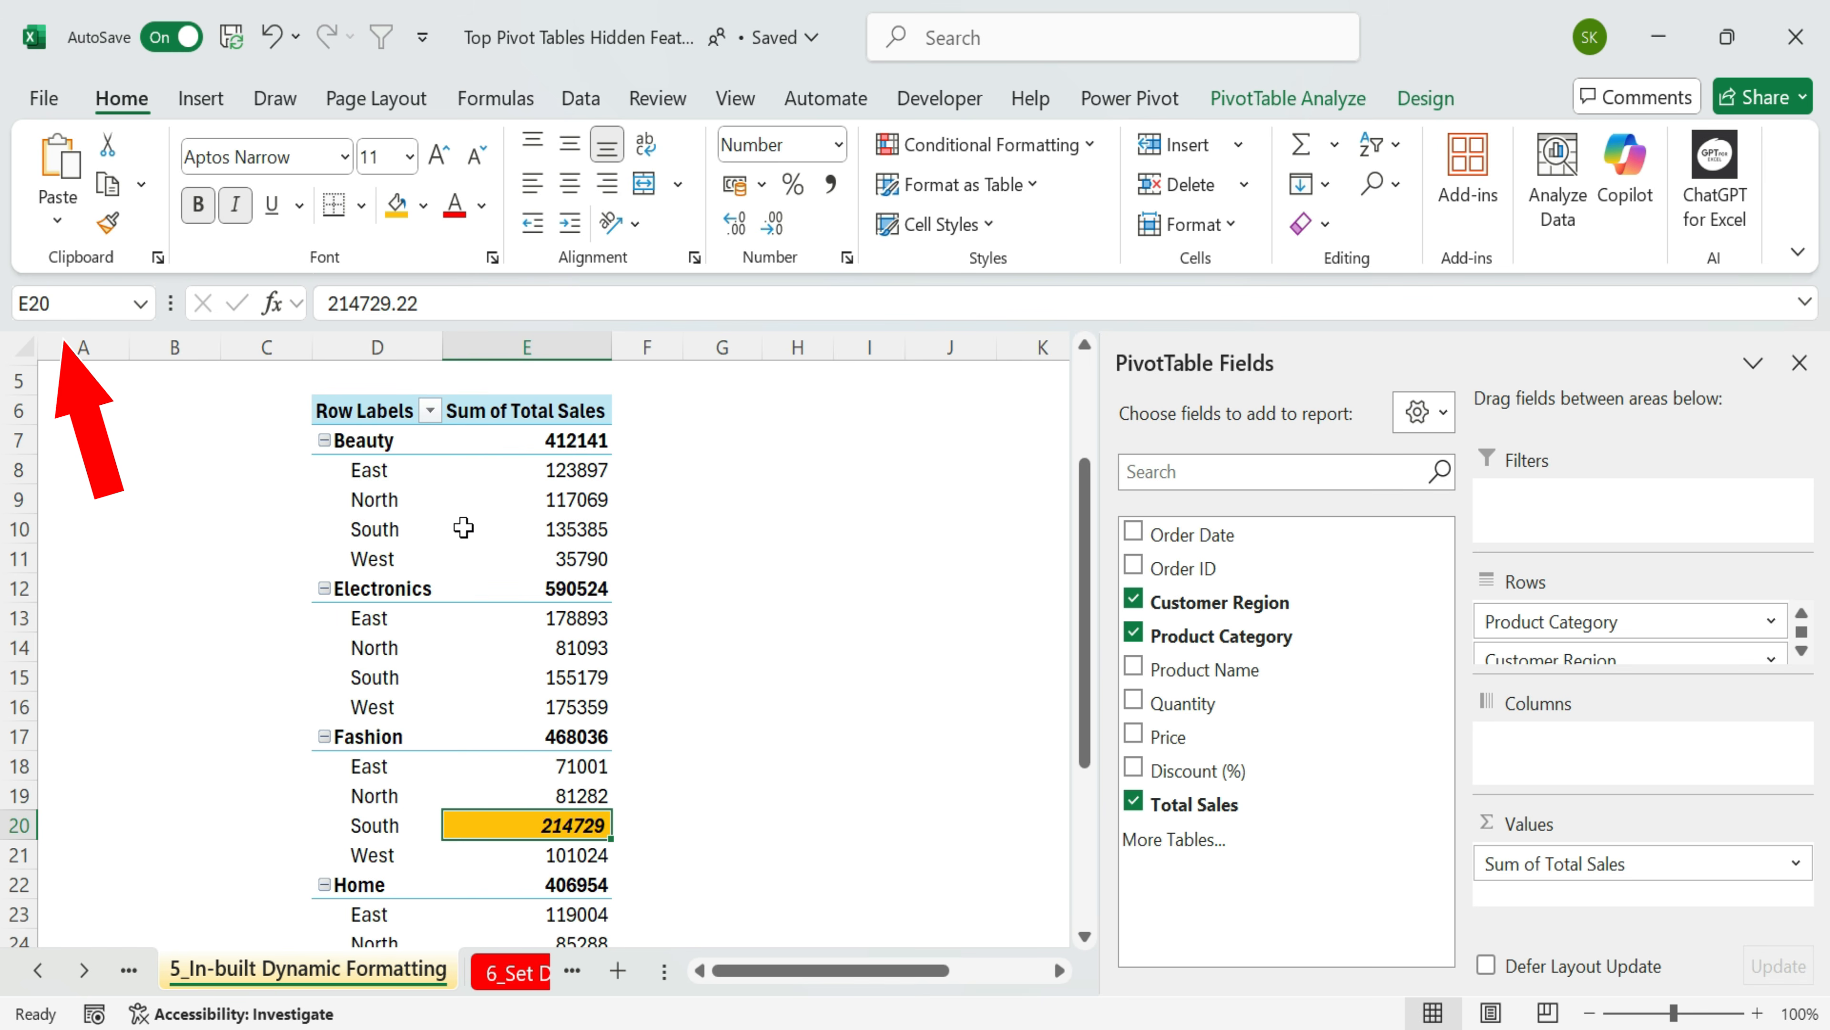
- Move Customer Region from the rows to the report filter and look over the rearranged PivotTable
drag(1780, 664, 1621, 514)
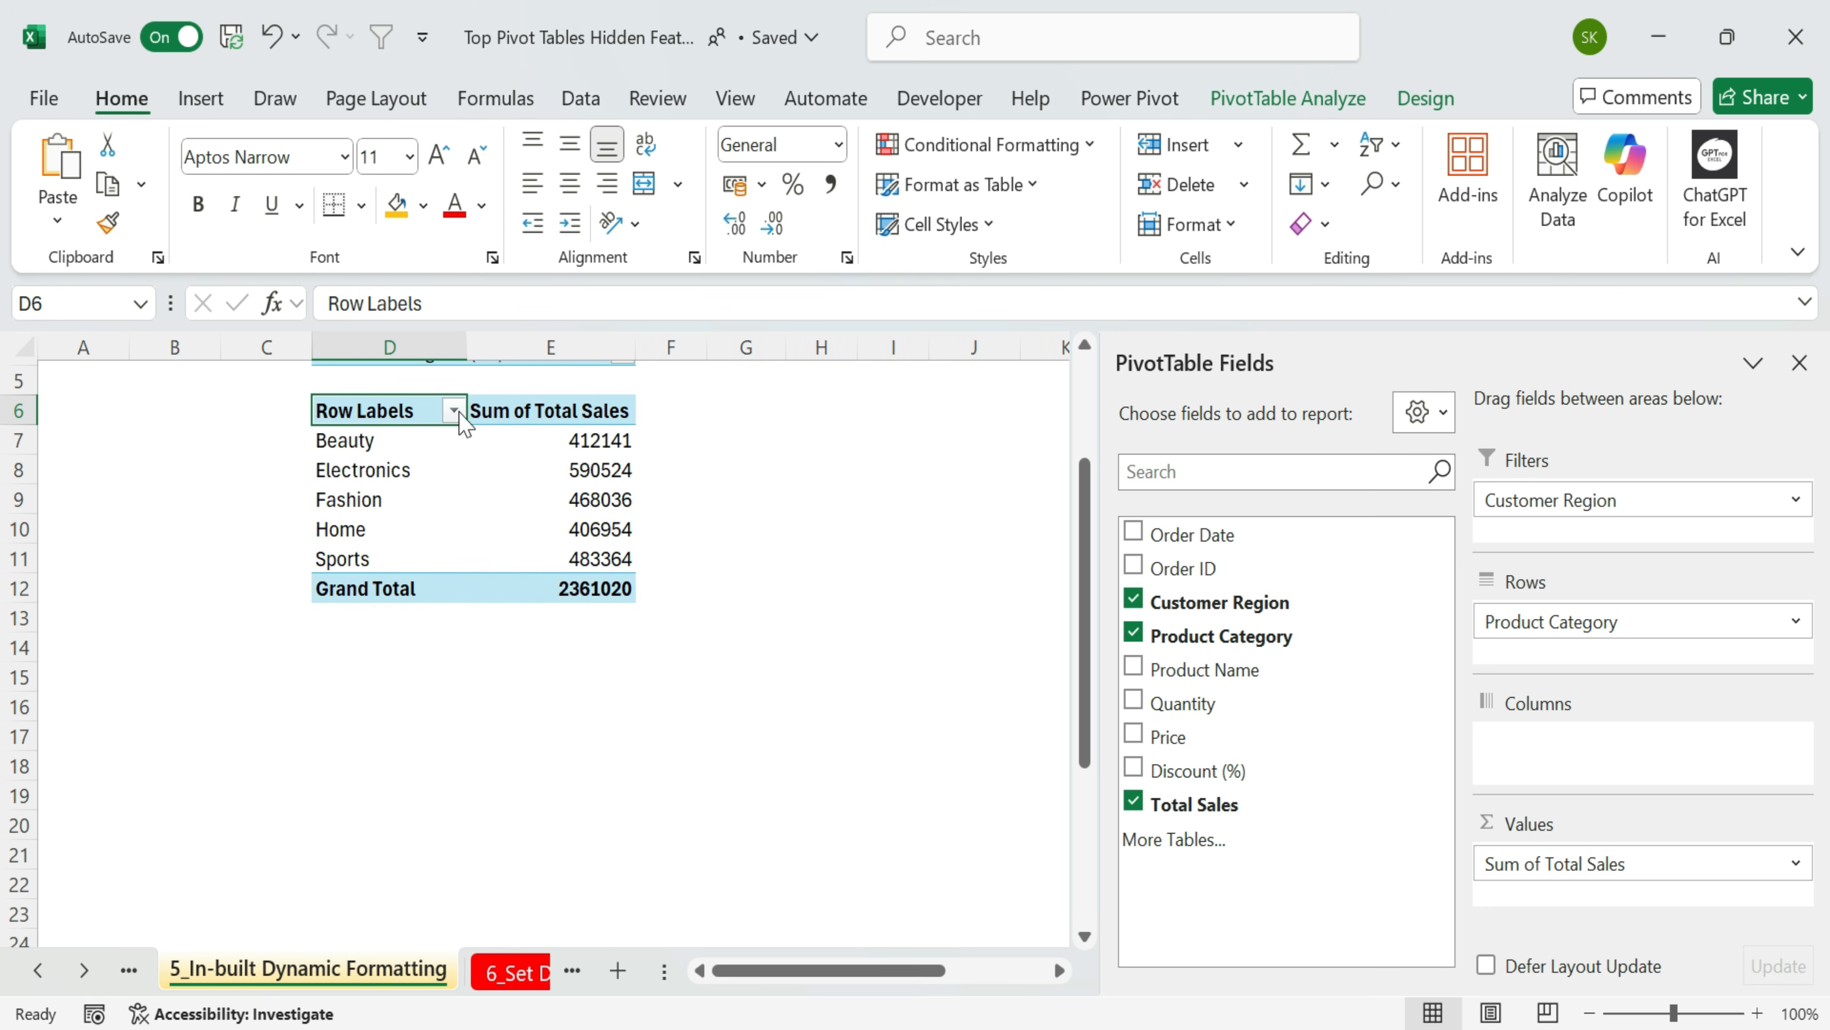
scroll(477, 548, up, 2)
drag(252, 498, 856, 916)
- Filter the PivotTable's Customer Region to South
click(623, 530)
click(624, 533)
click(623, 531)
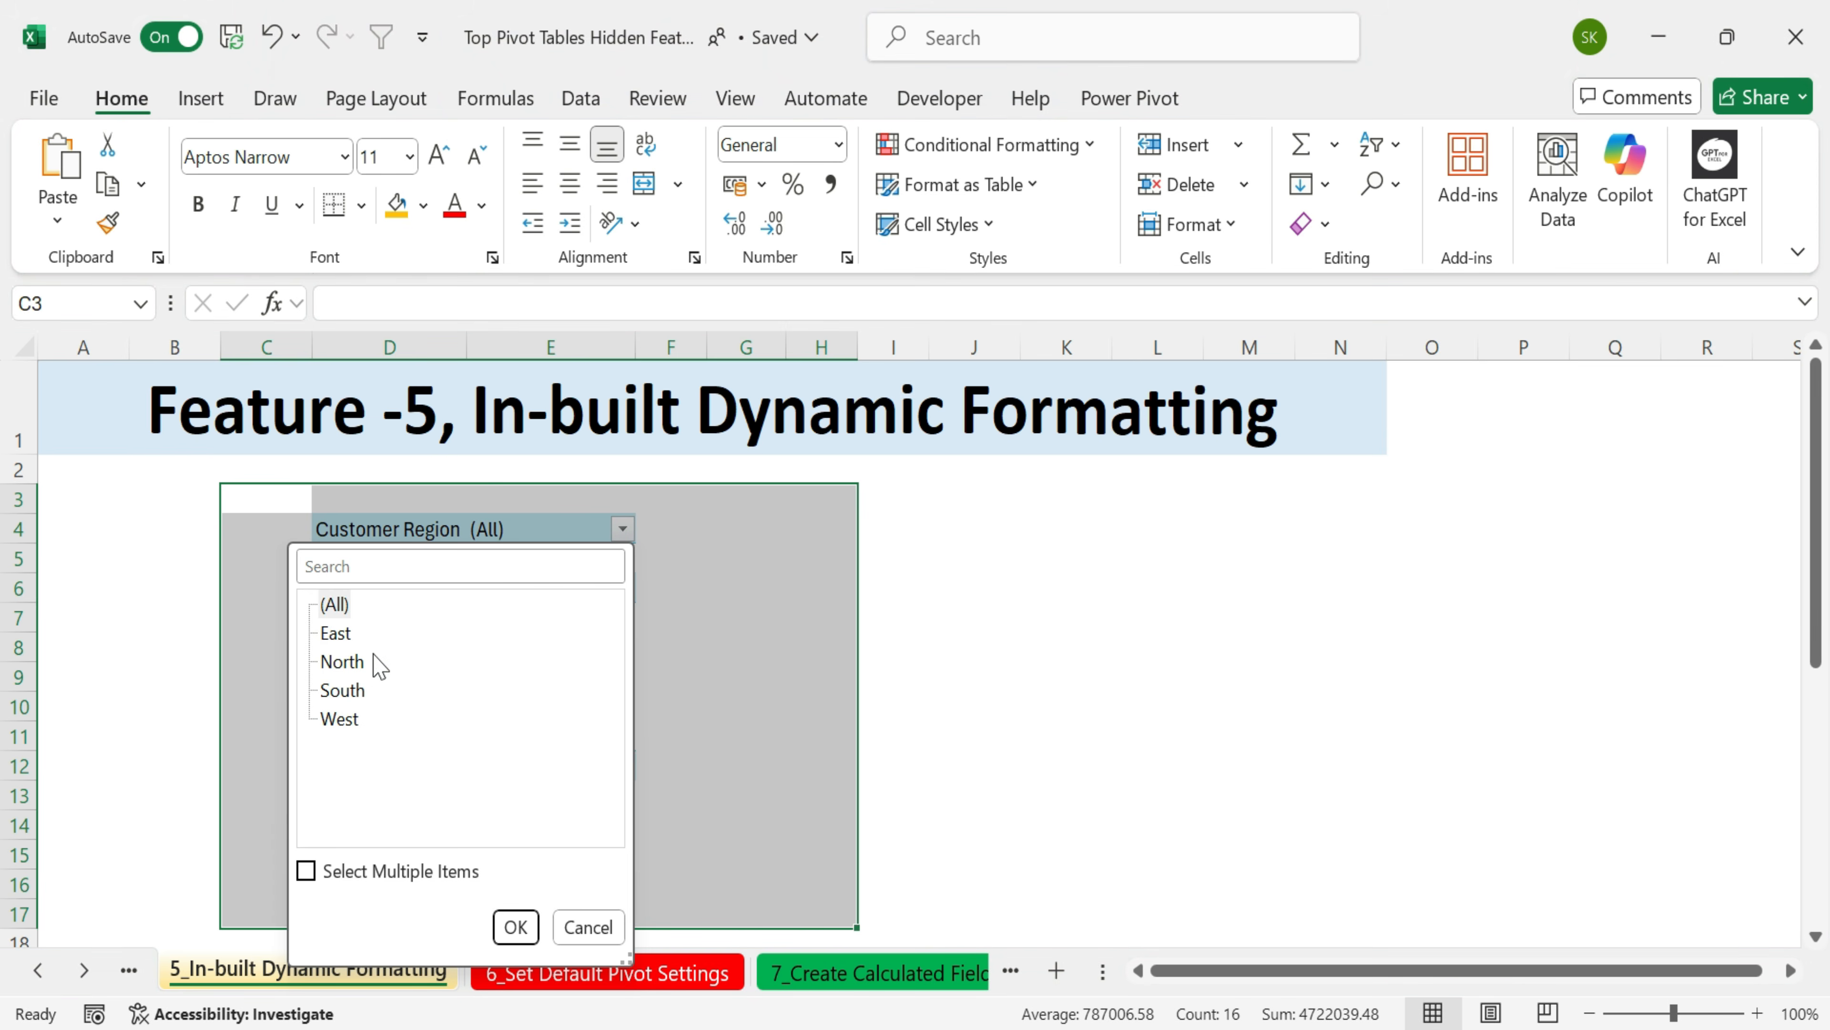
click(345, 691)
click(515, 927)
- Examine the South region's sales by product category, including the format of the Fashion value
click(721, 736)
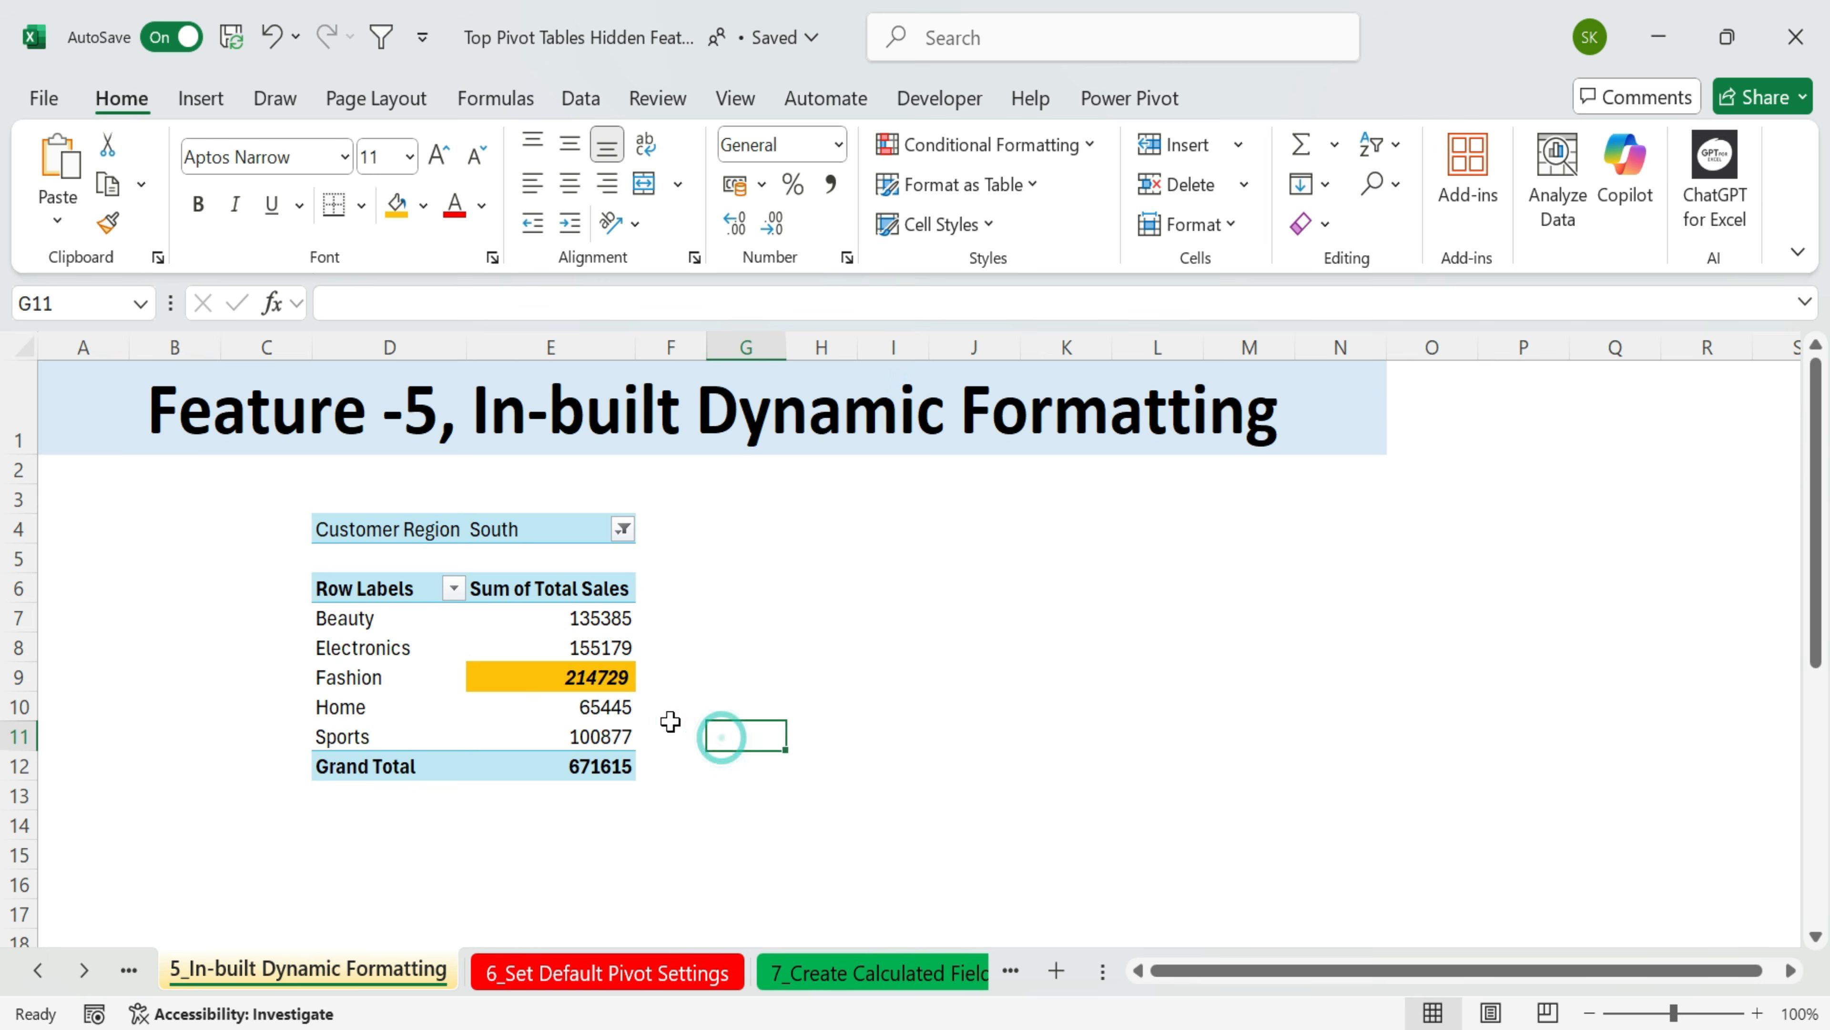
click(542, 677)
drag(363, 620, 605, 766)
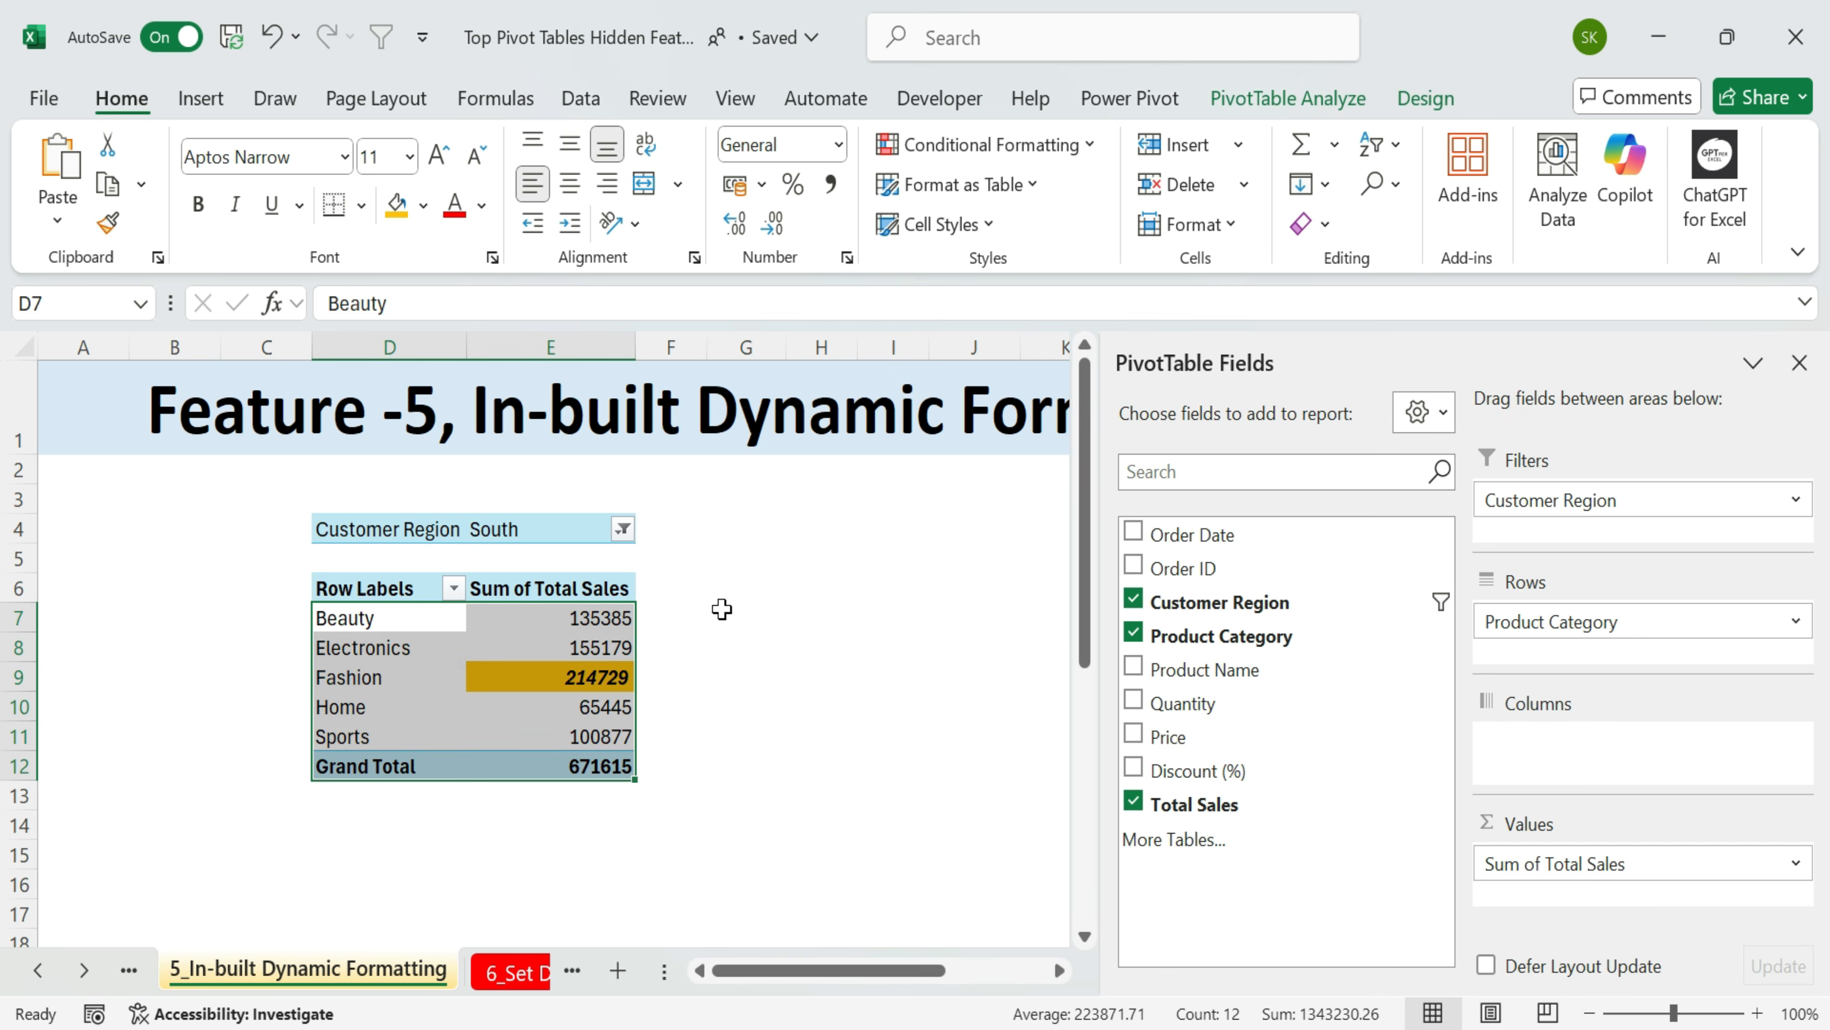
- Filter the PivotTable's Customer Region to North and check the format of the category values
click(643, 548)
click(622, 529)
click(344, 662)
click(515, 926)
mouse_move(249, 485)
mouse_down()
mouse_move(1018, 935)
mouse_move(1102, 937)
mouse_up()
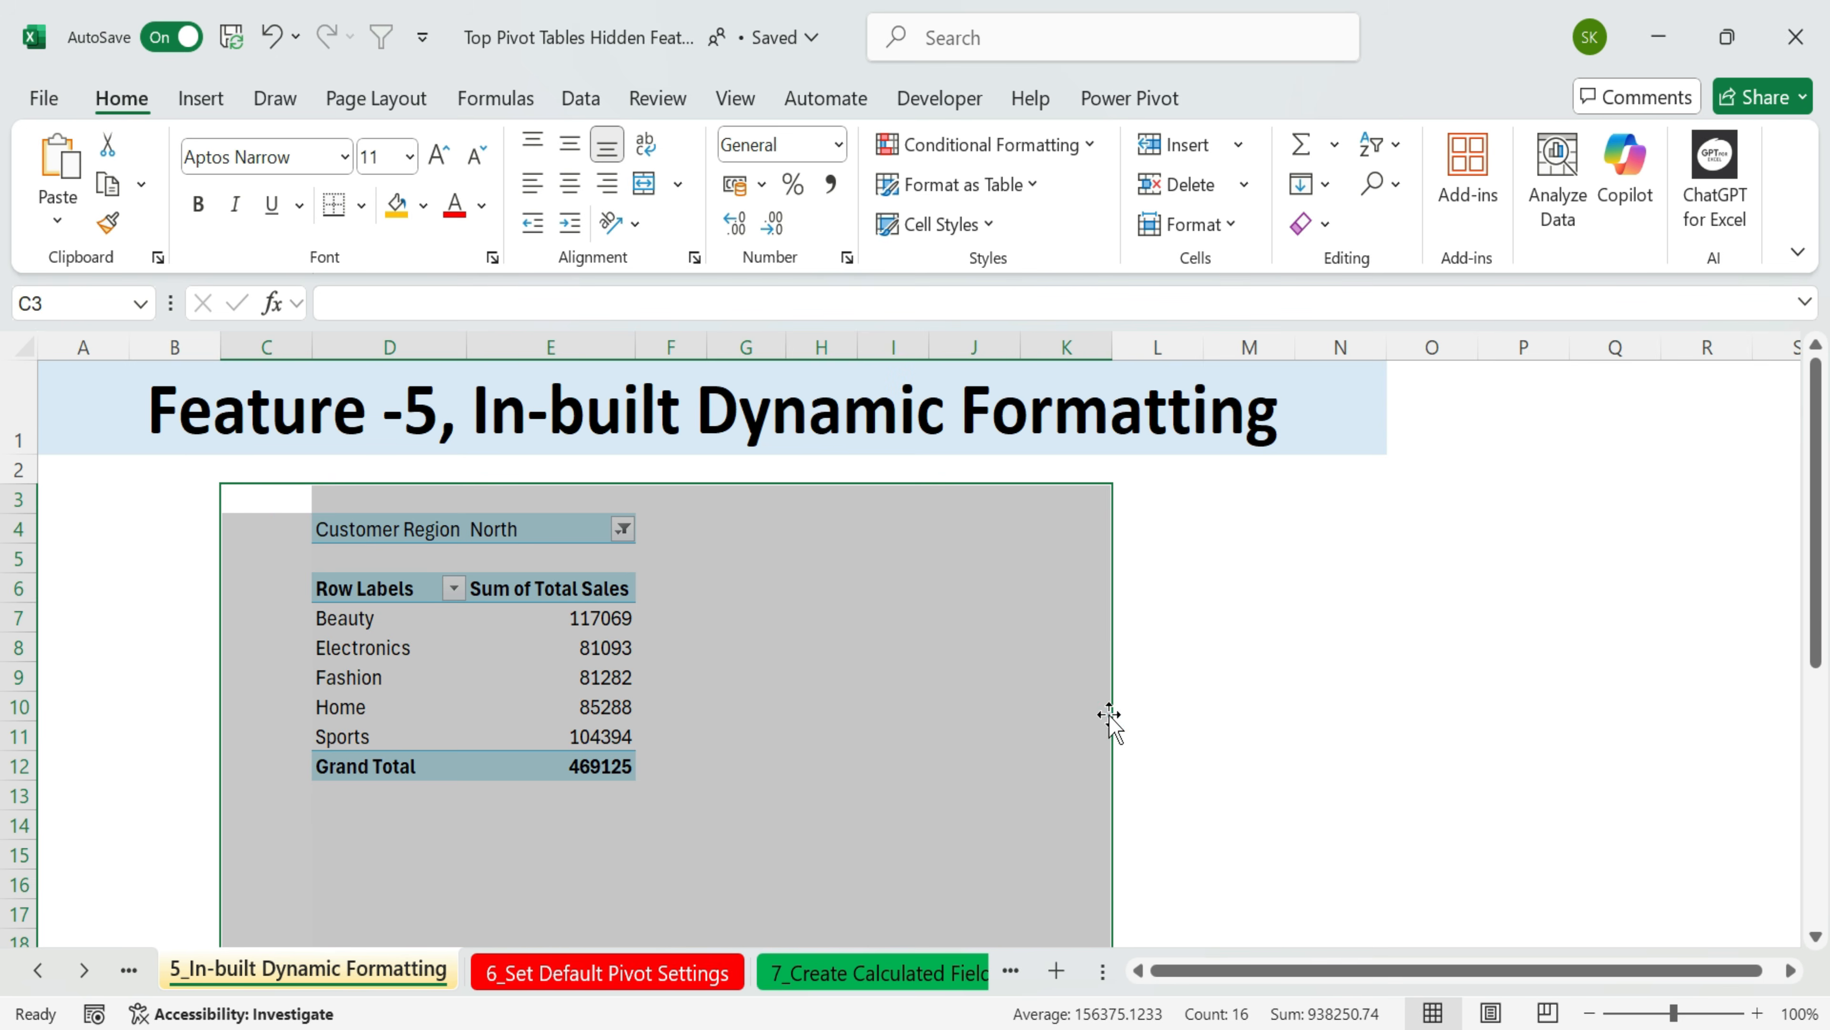
click(1308, 744)
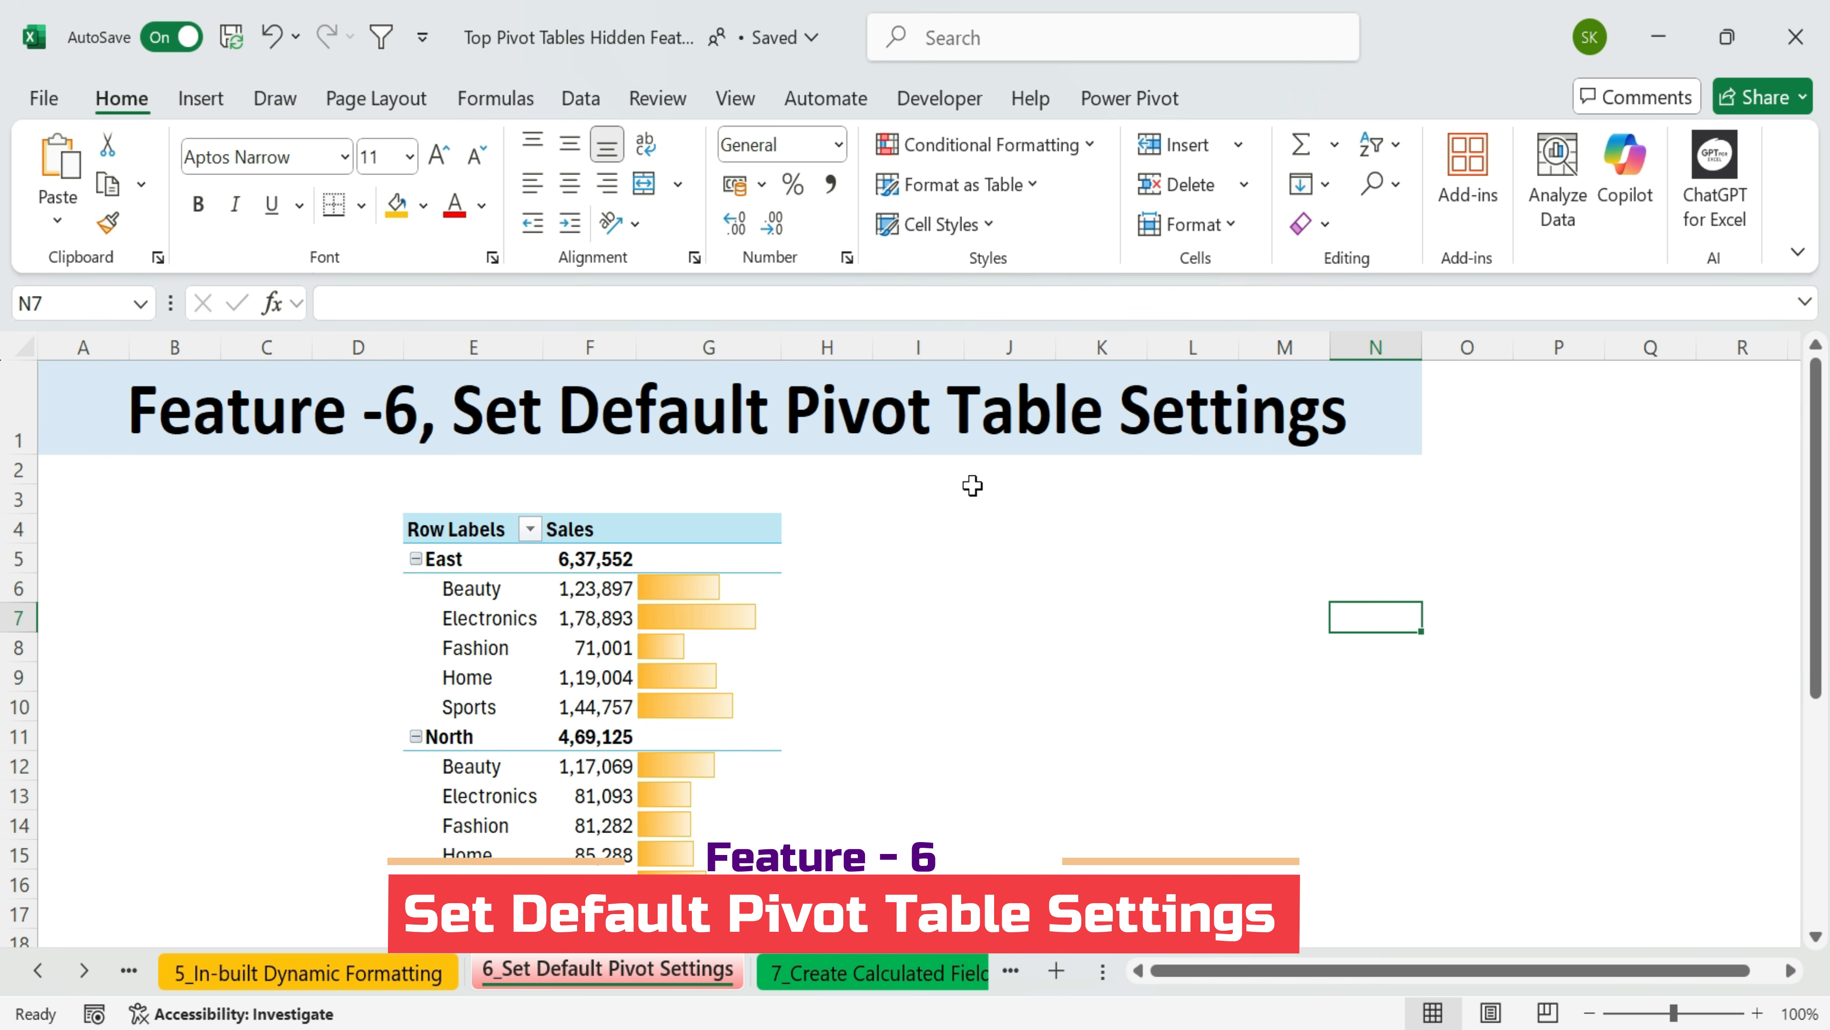
- Examine the row labels and sales values of the PivotTable on 6_Set Default Pivot Settings
click(452, 528)
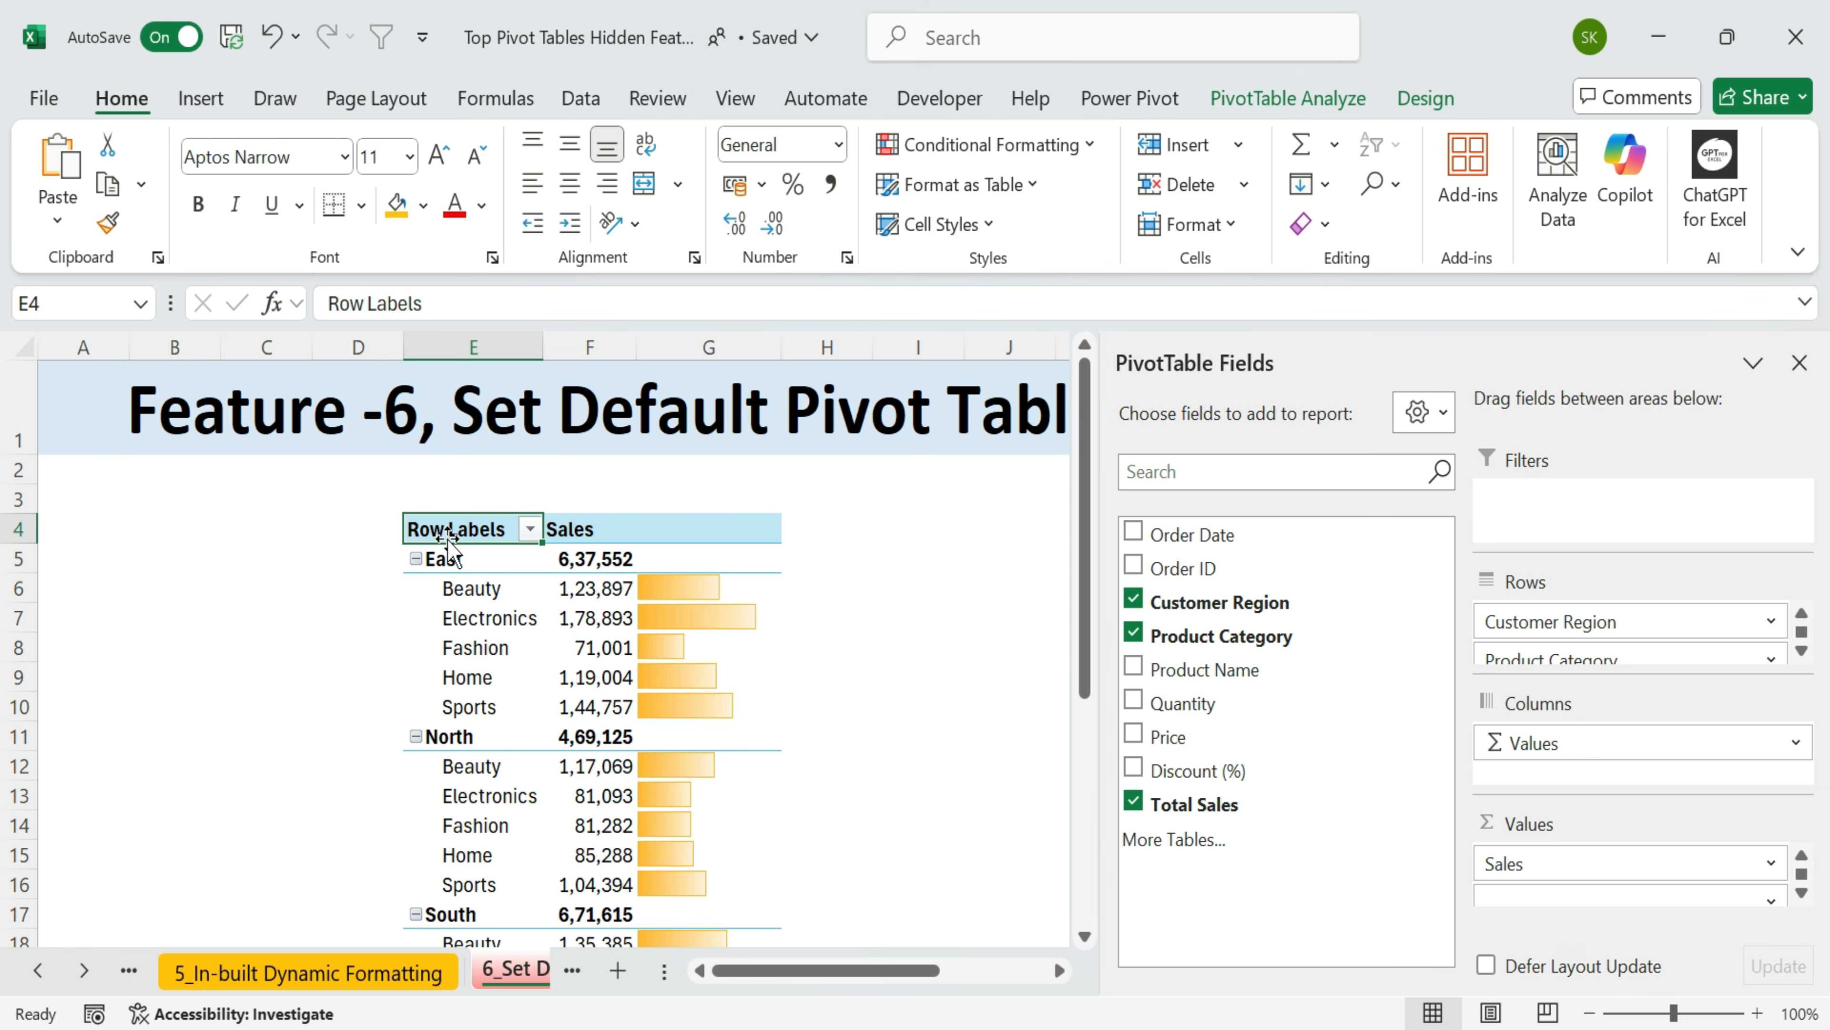
click(388, 552)
drag(460, 533, 648, 865)
click(418, 518)
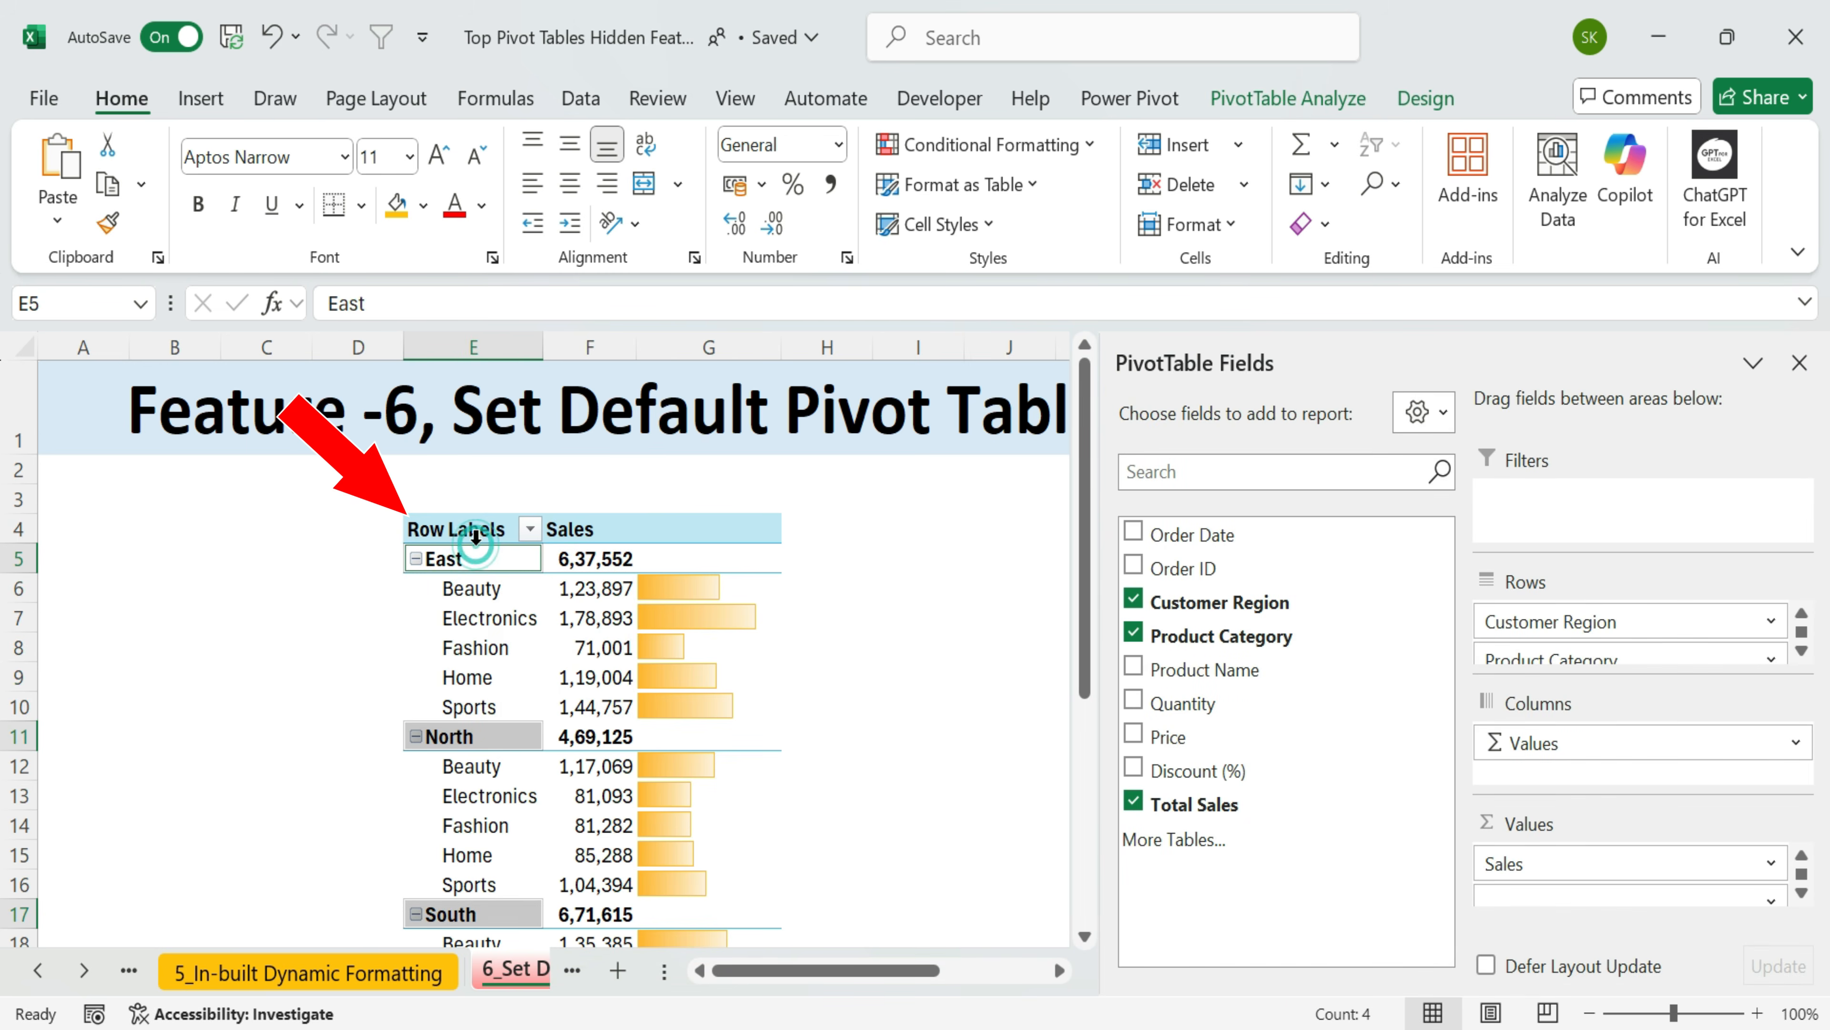
click(488, 522)
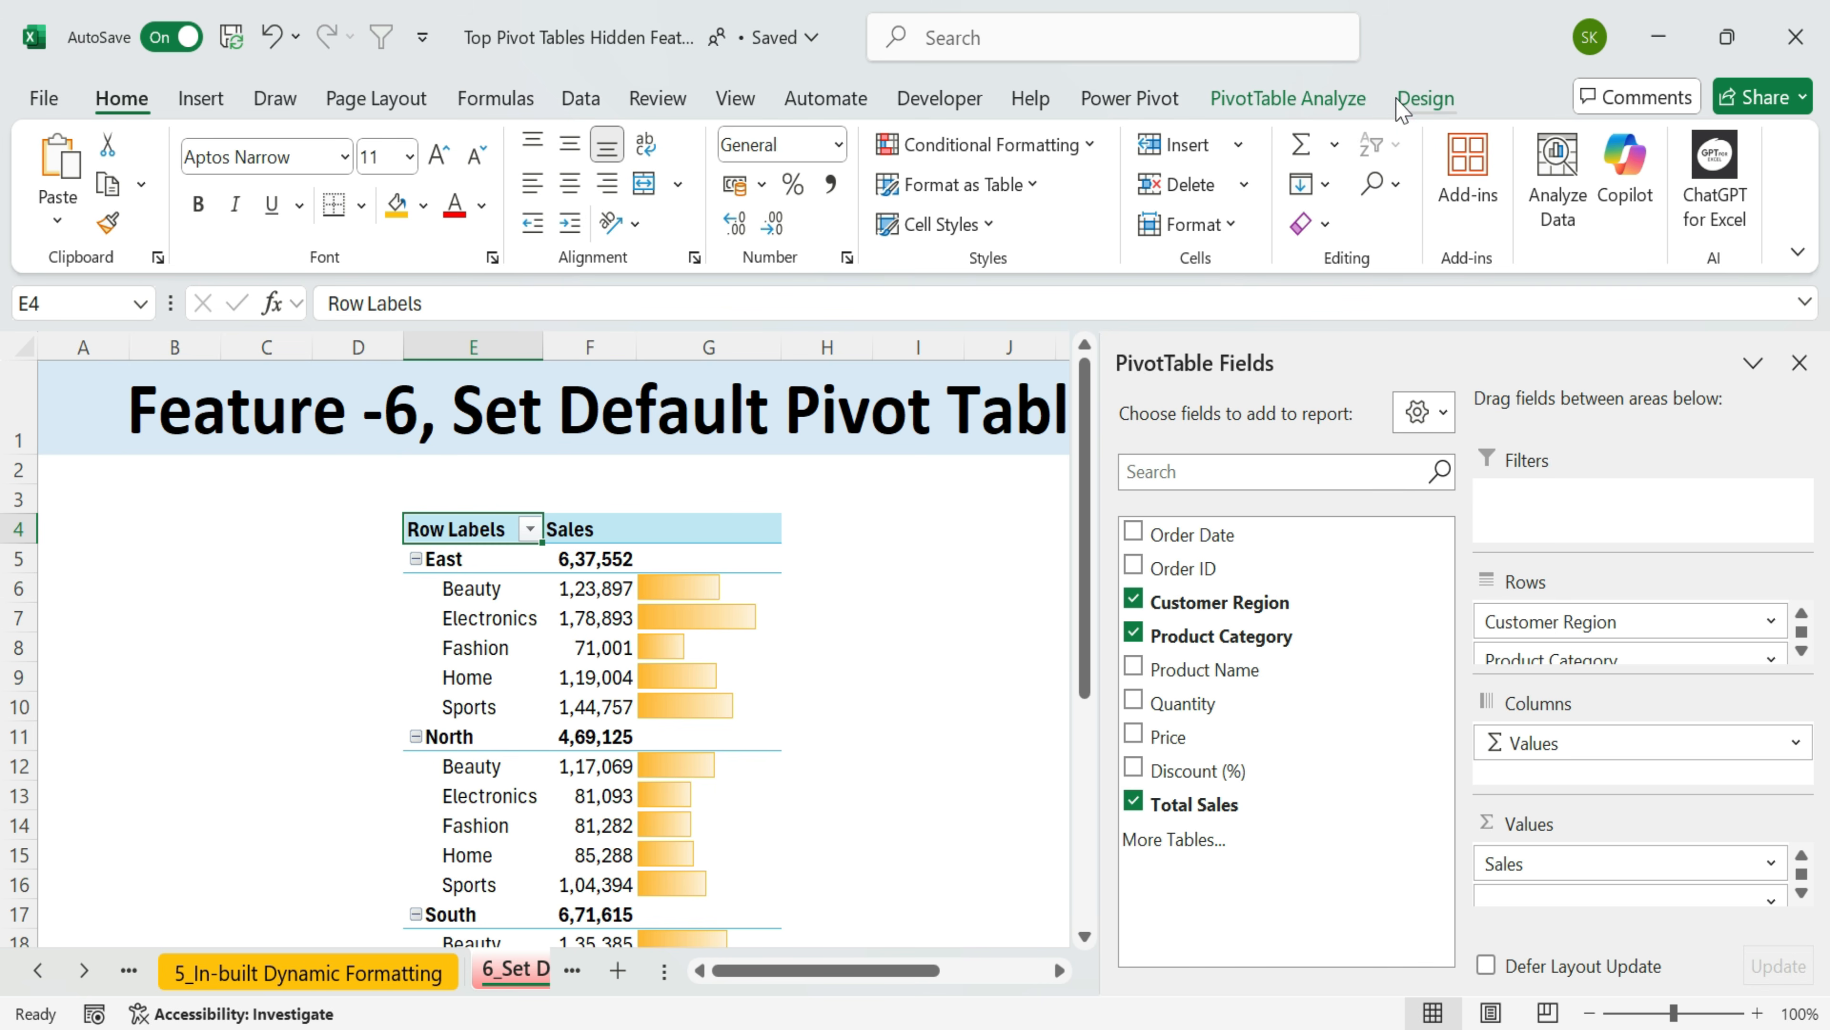
- Show the region and category PivotTable in Outline Form
click(1424, 98)
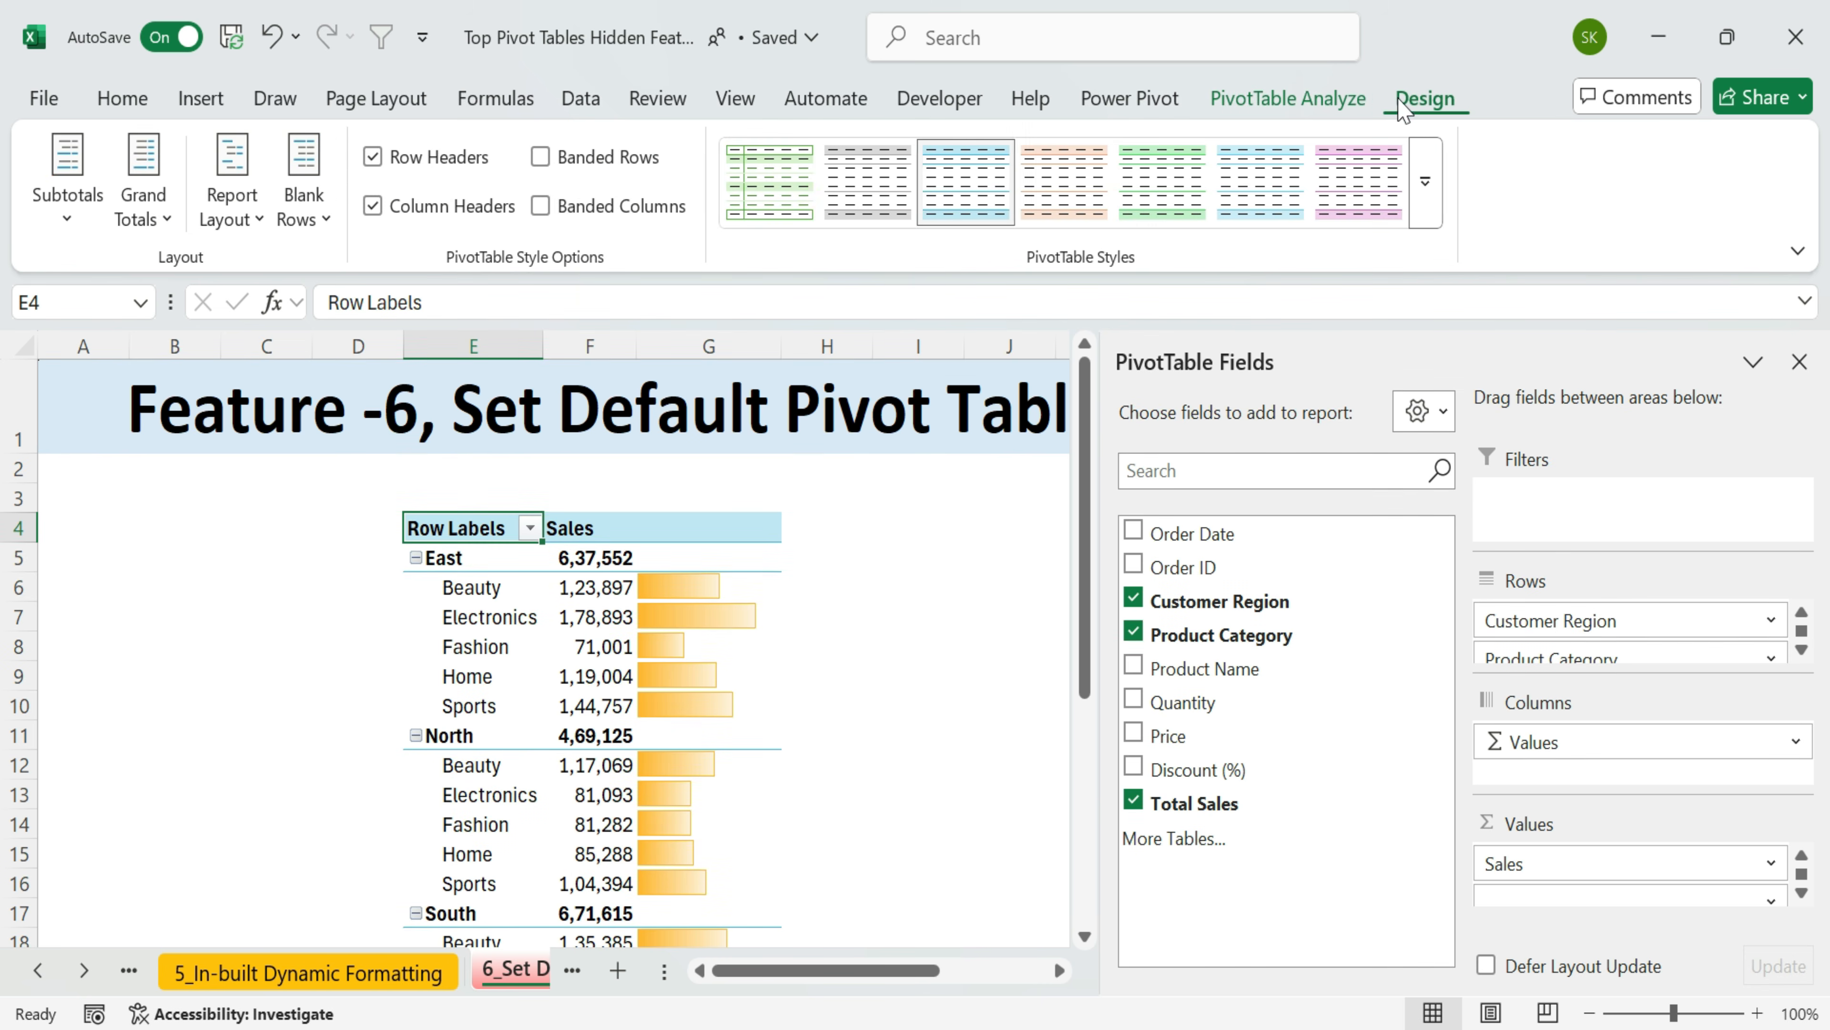
click(173, 215)
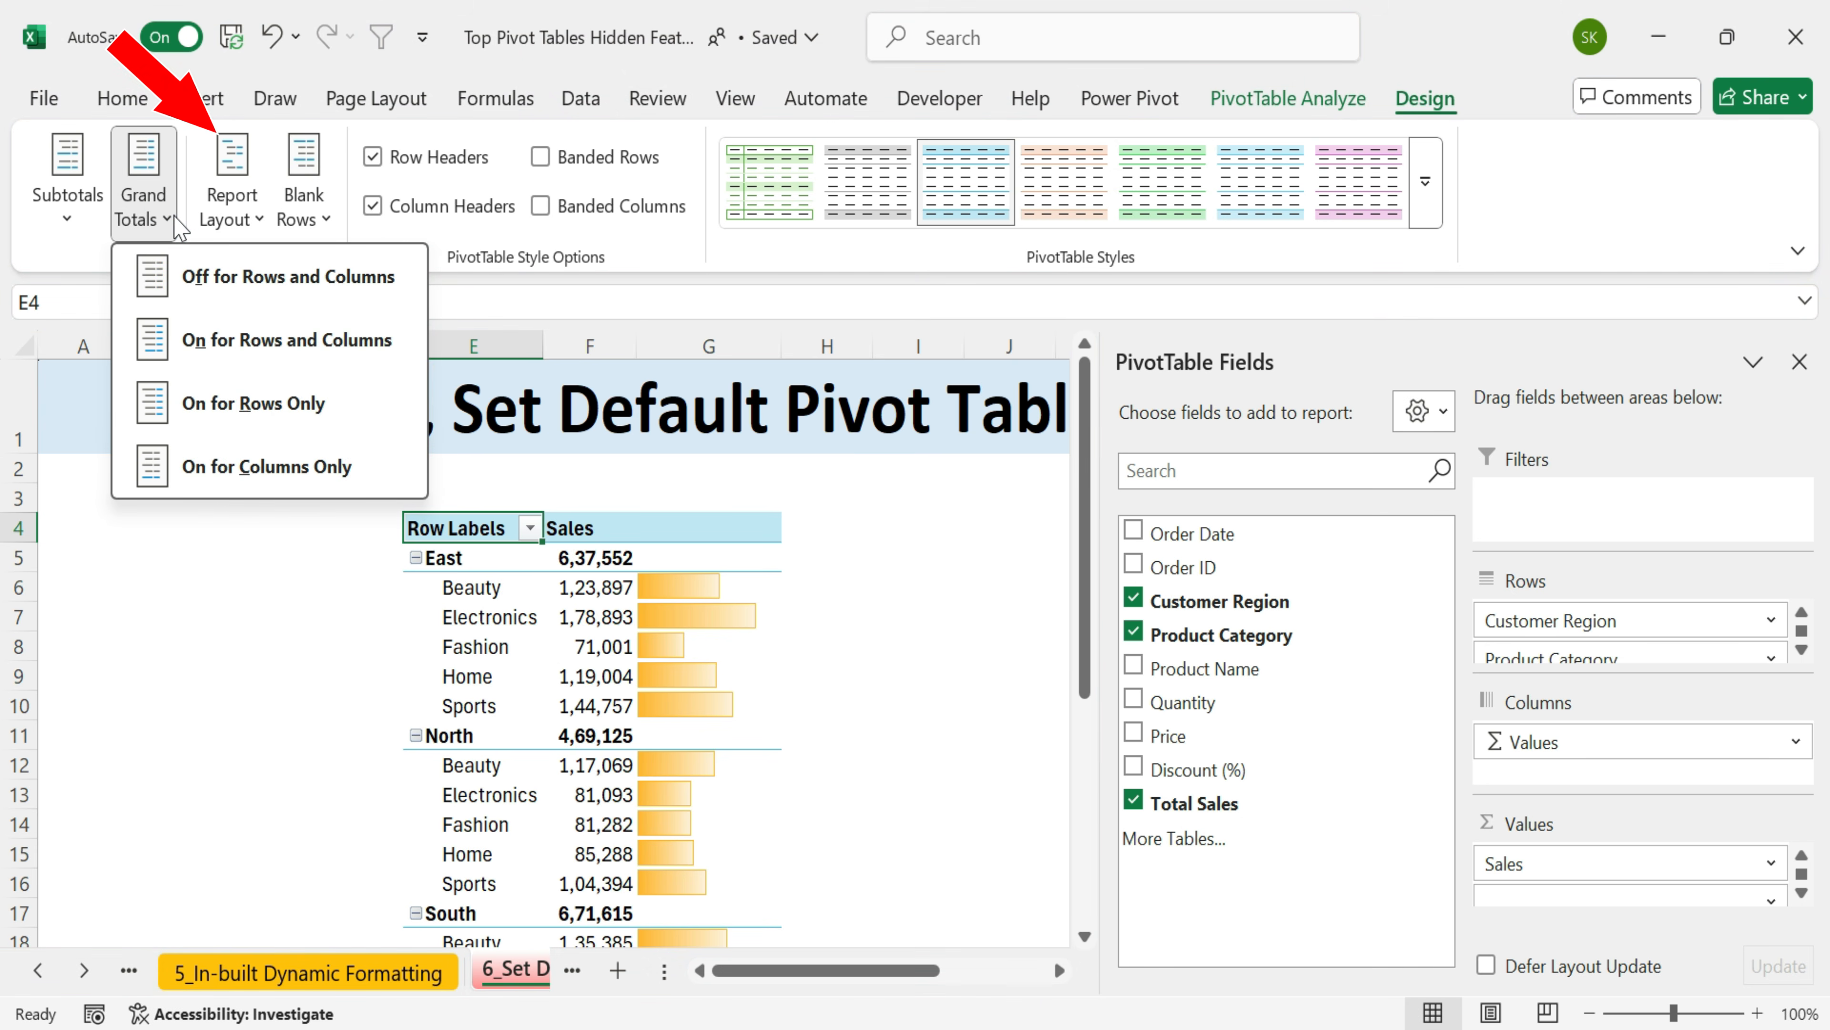
click(276, 233)
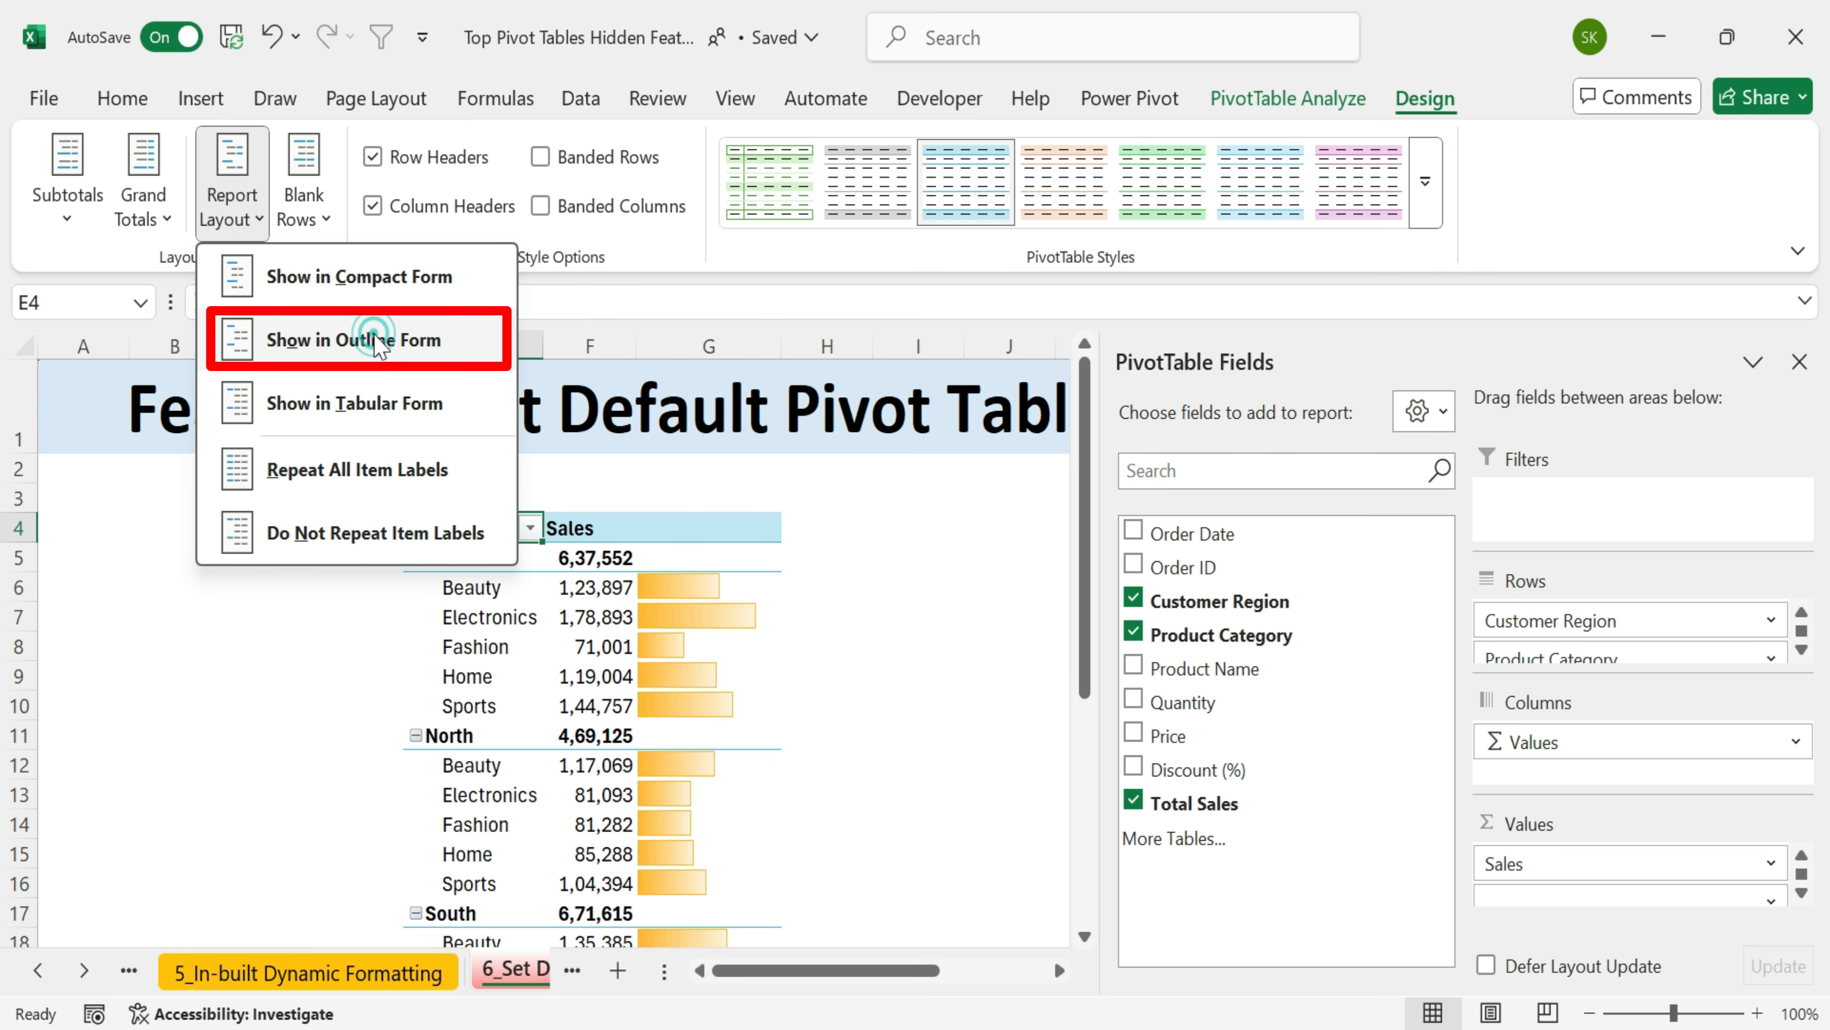
click(376, 340)
click(551, 679)
- Check the names of the Customer Region and Product Category headers, leaving both as they are
click(490, 533)
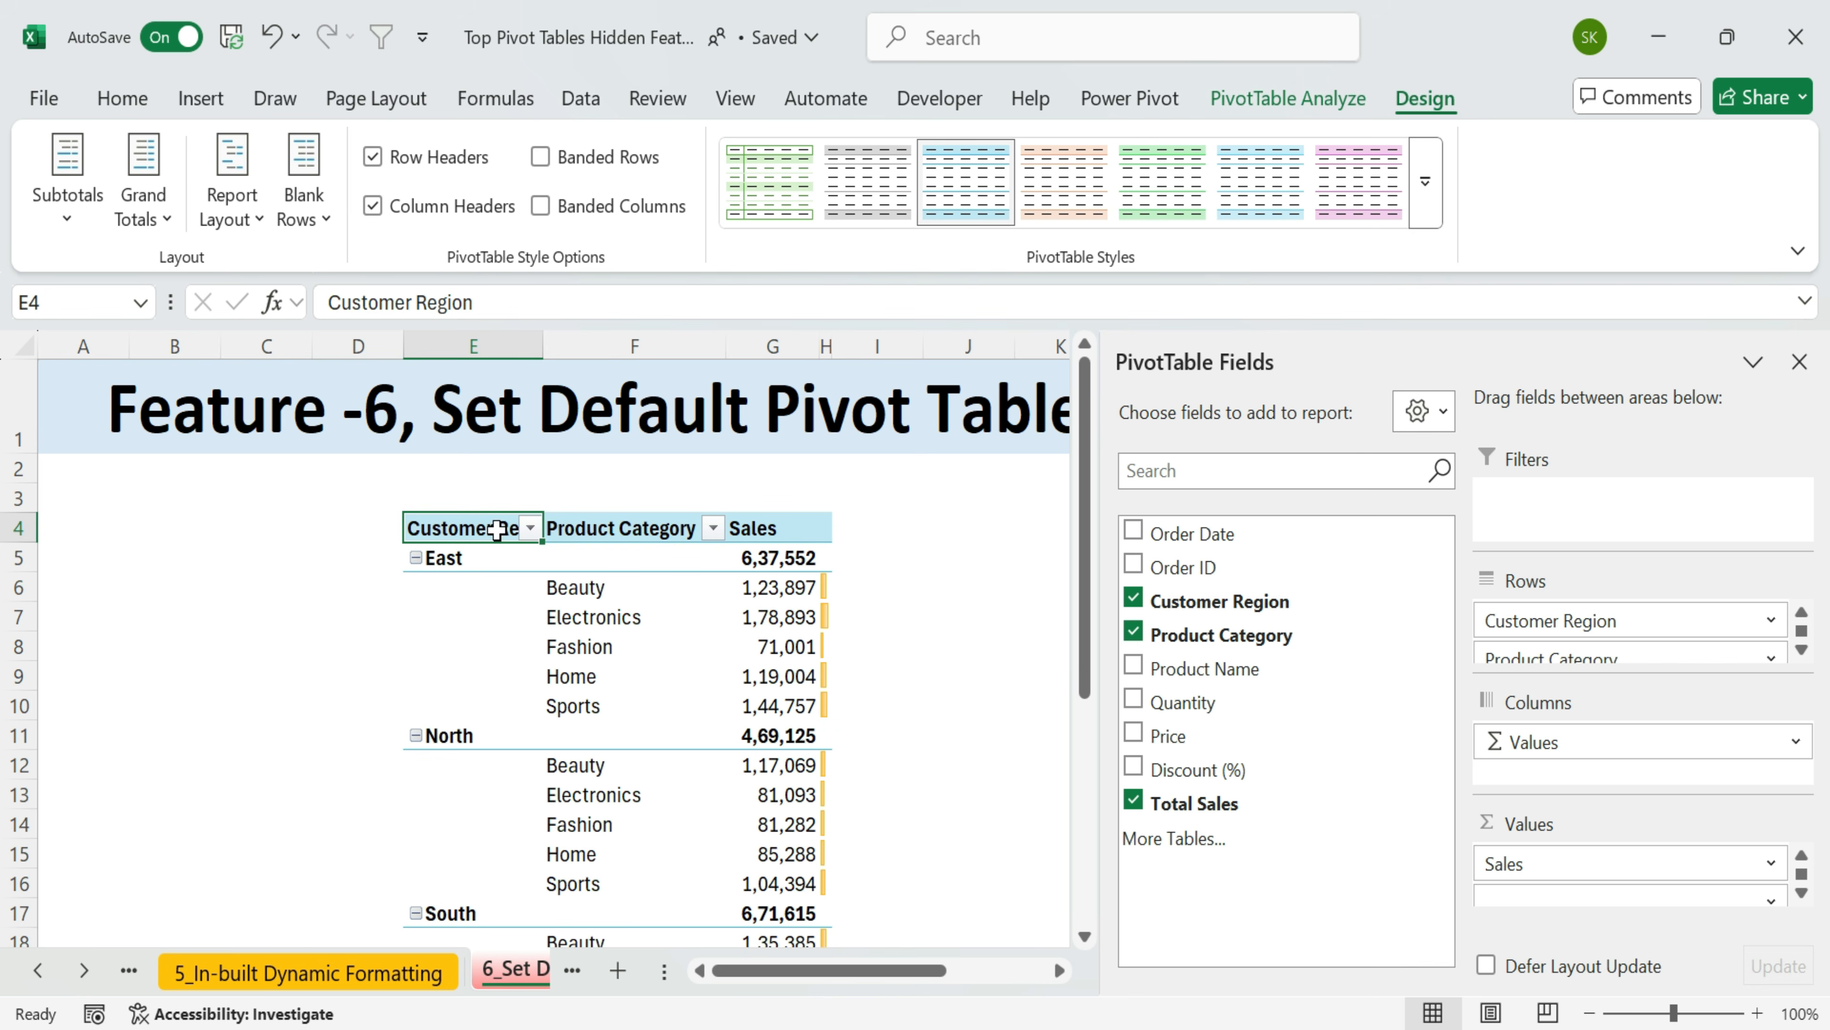
double_click(476, 519)
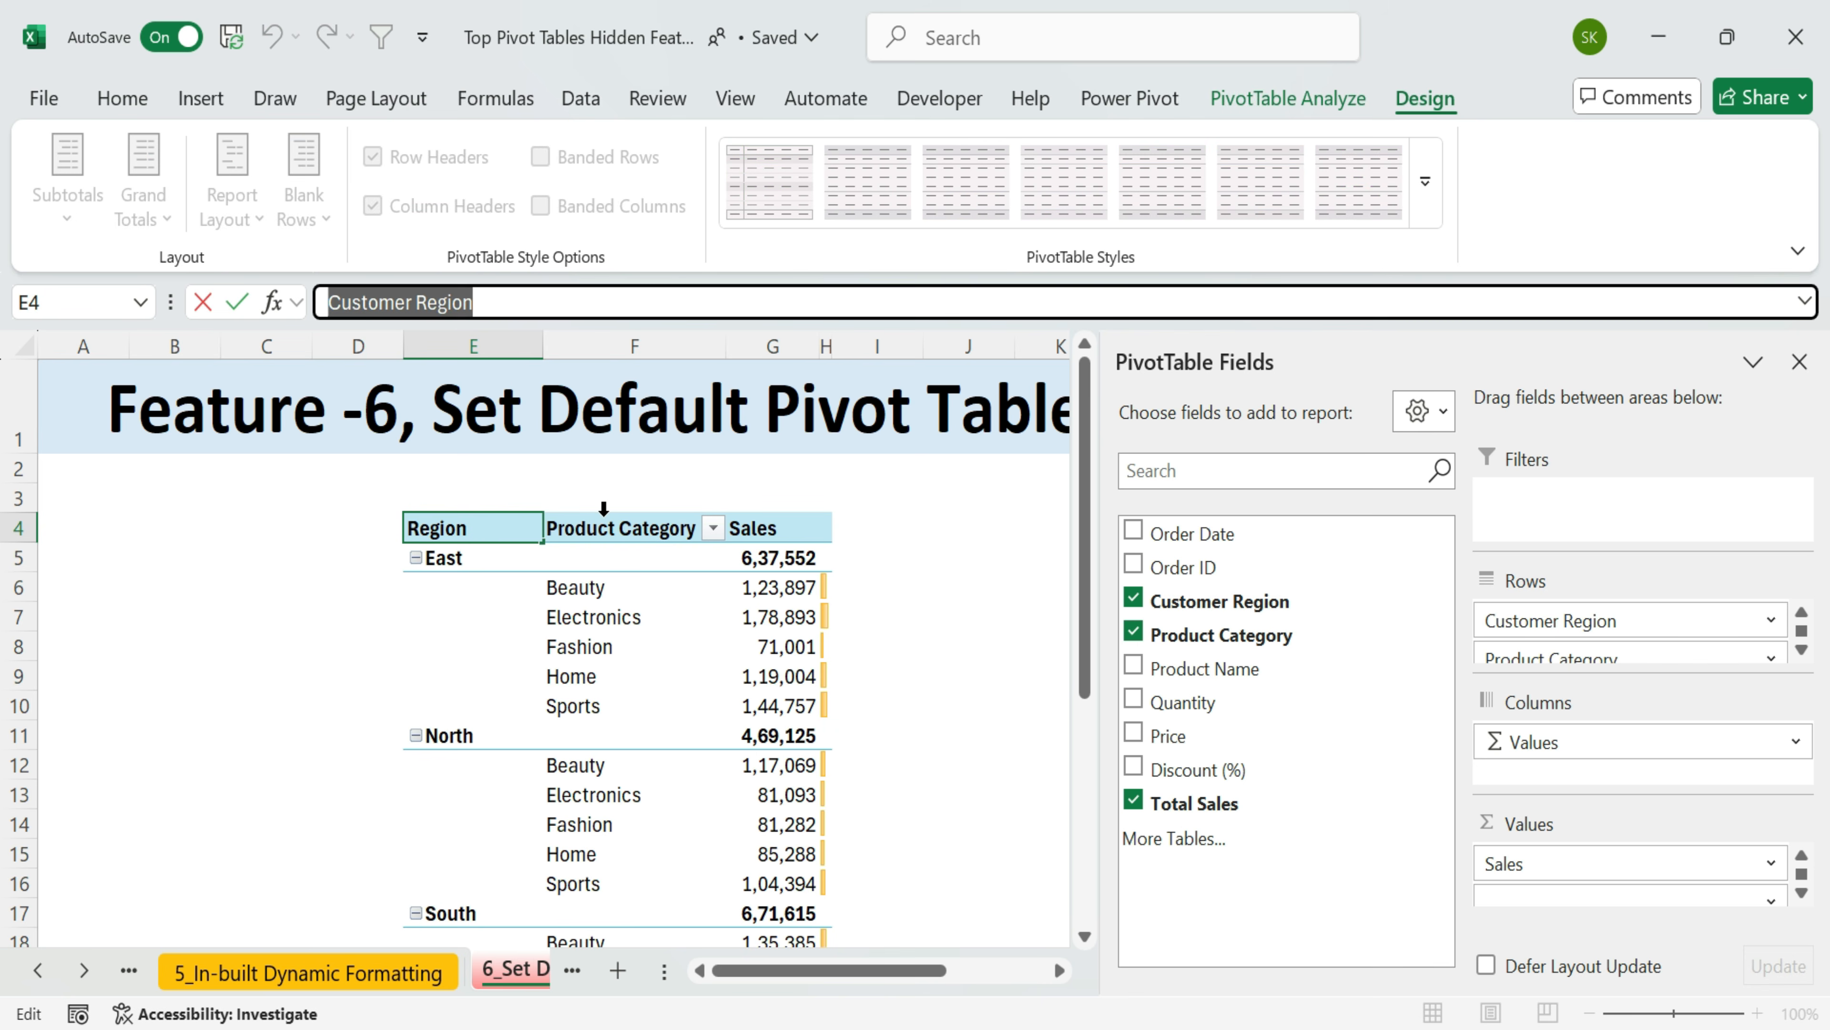
key(Return)
click(613, 528)
drag(503, 311, 279, 308)
key(Return)
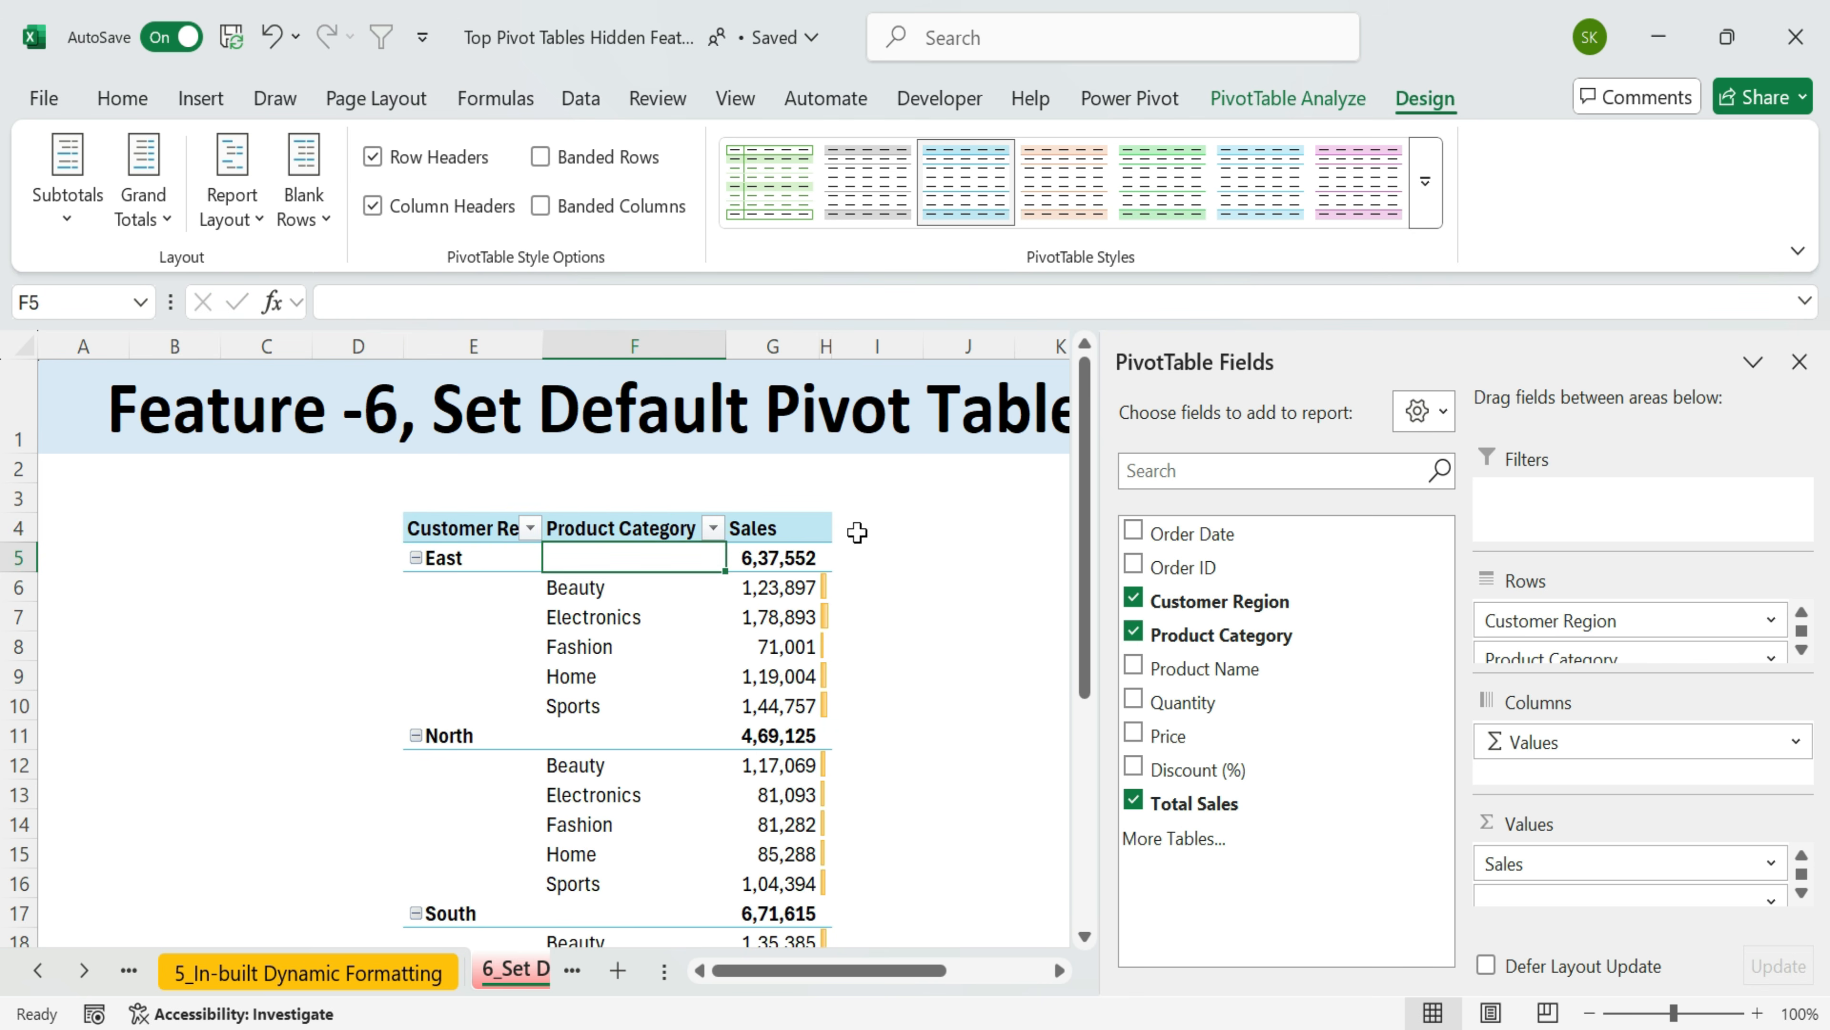
- Widen column H, which holds the PivotTable's data bars next to Sales
click(827, 530)
click(764, 512)
click(826, 530)
drag(825, 586, 833, 809)
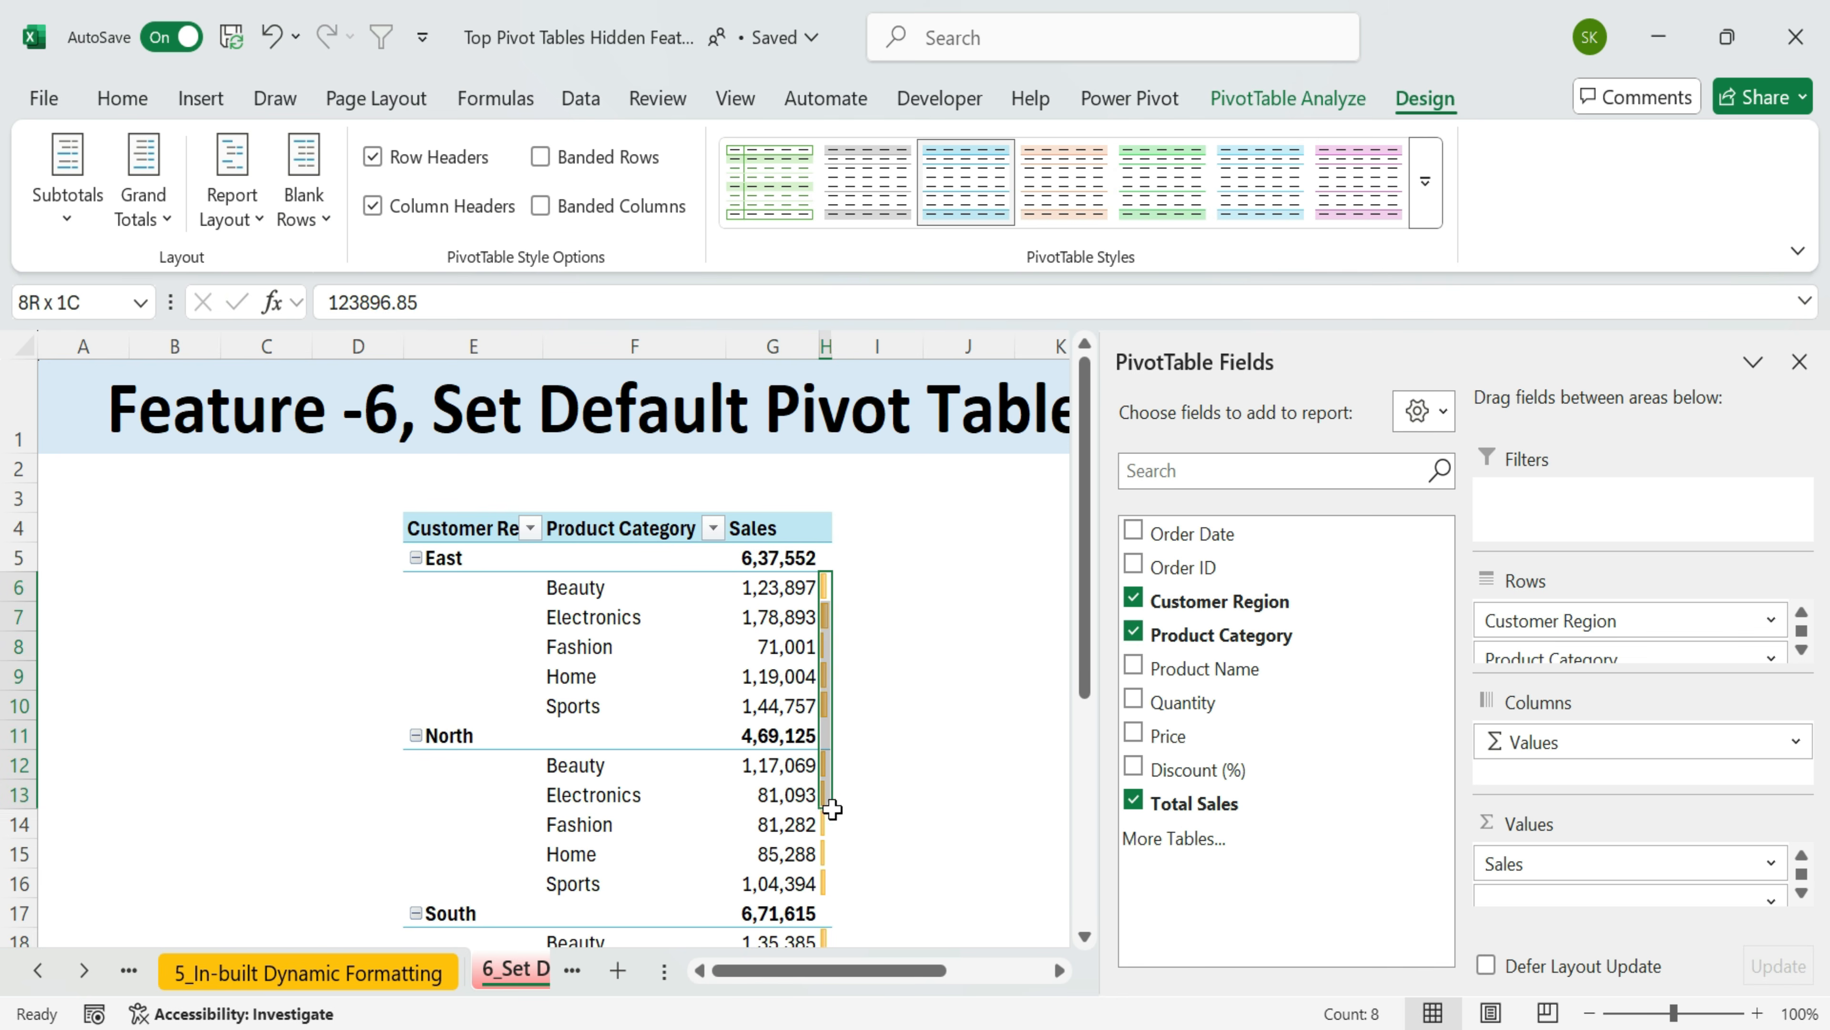
drag(850, 347, 989, 348)
click(898, 586)
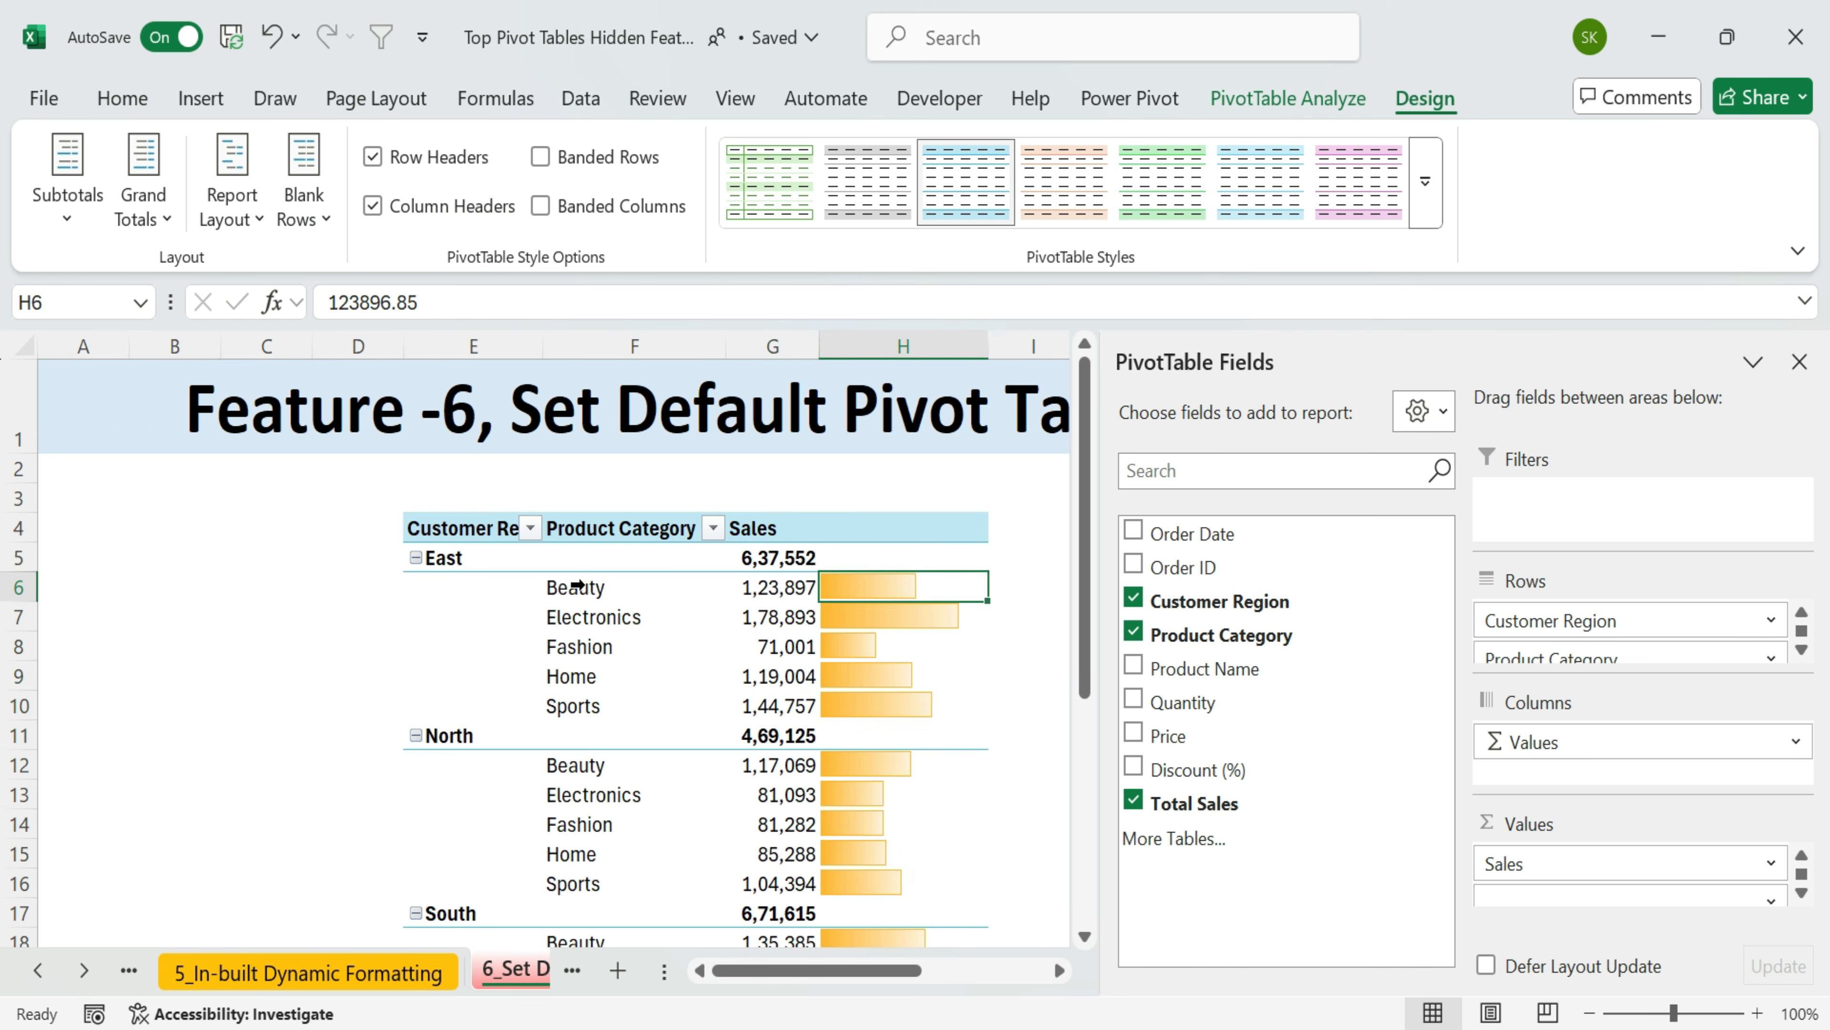
- Refresh the region and category PivotTable, and widen column H with the data bars again
click(621, 532)
right_click(624, 532)
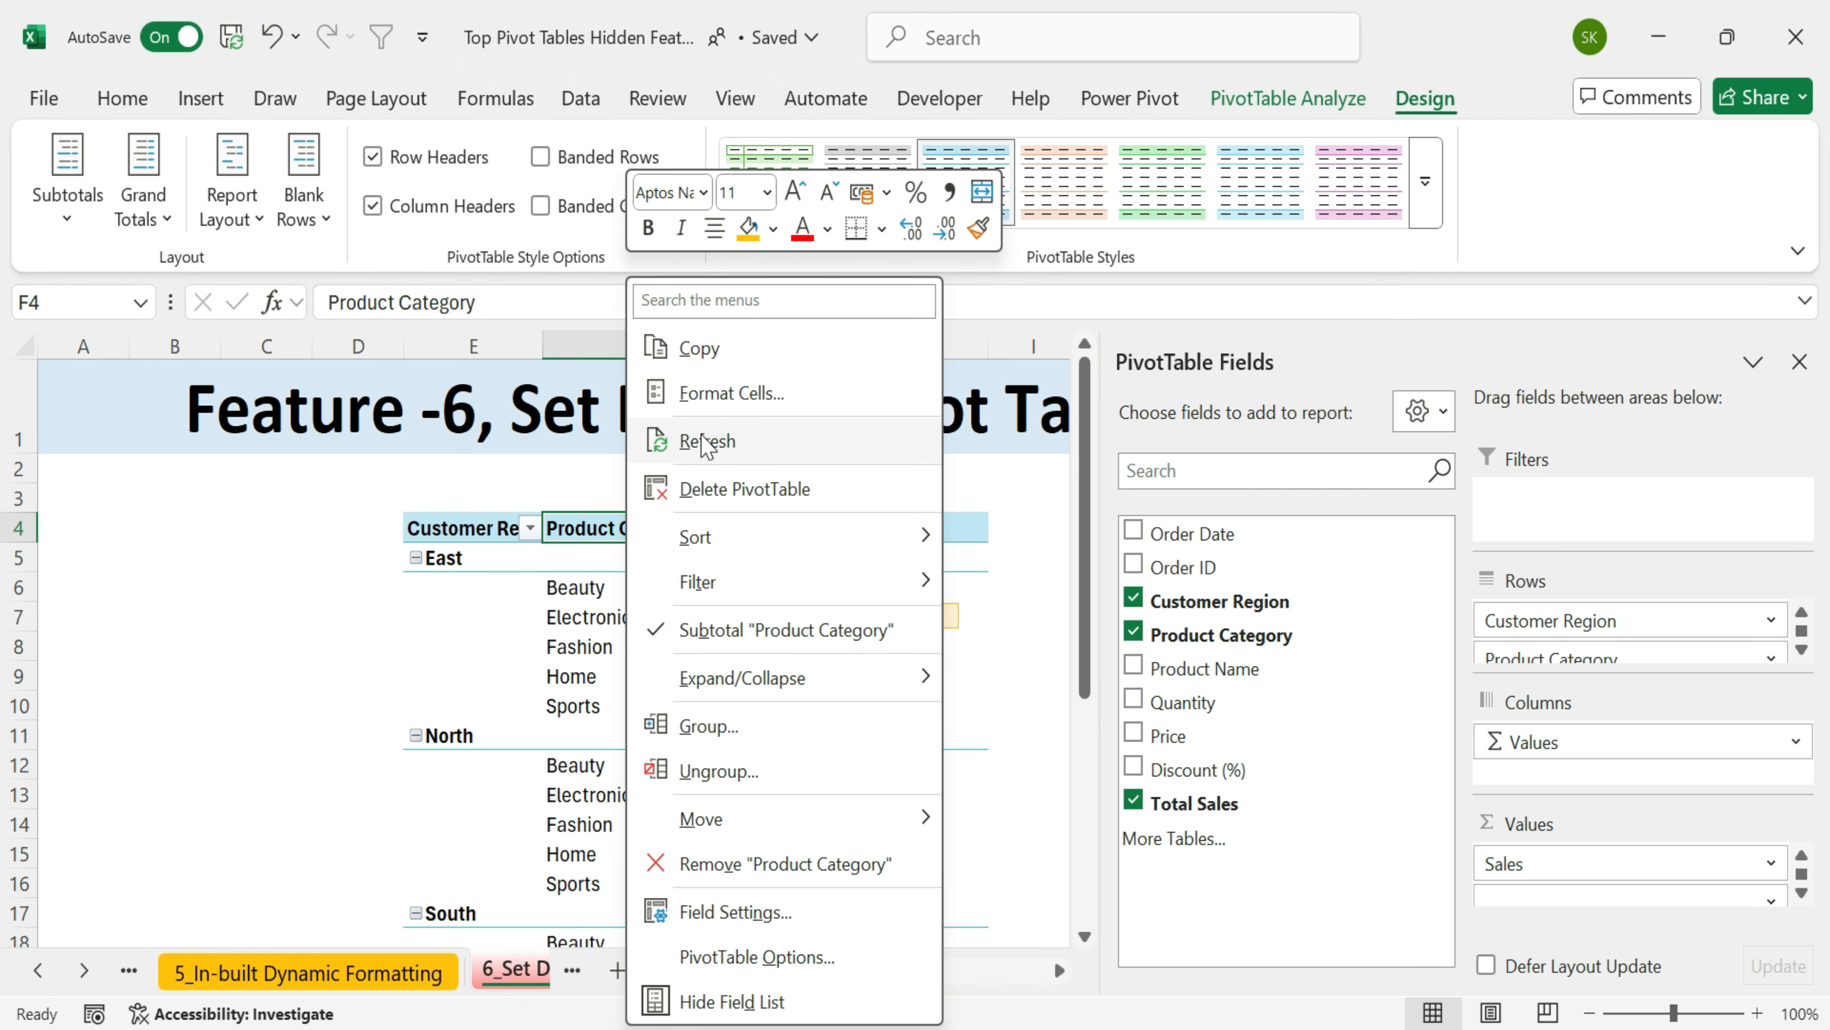
click(709, 443)
drag(823, 561, 817, 932)
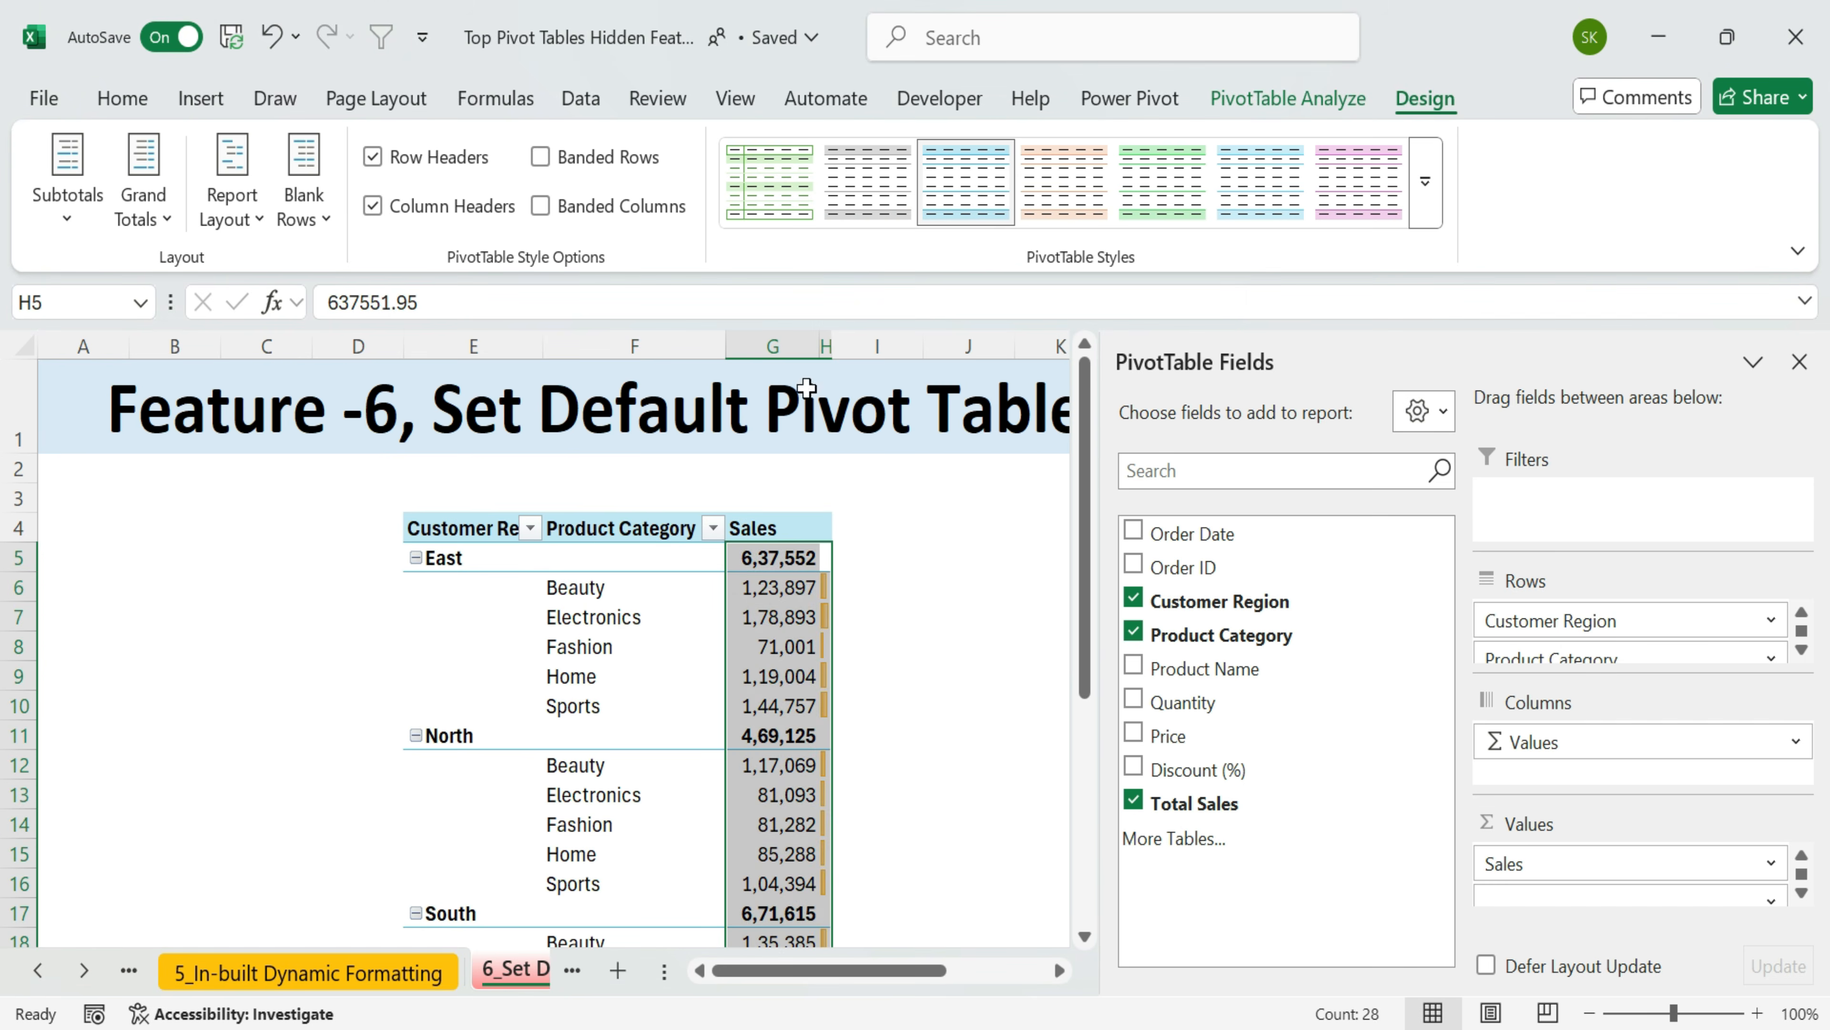
drag(833, 347, 976, 347)
- Turn off autofitting of column widths on update for the PivotTable, and refresh it
click(644, 531)
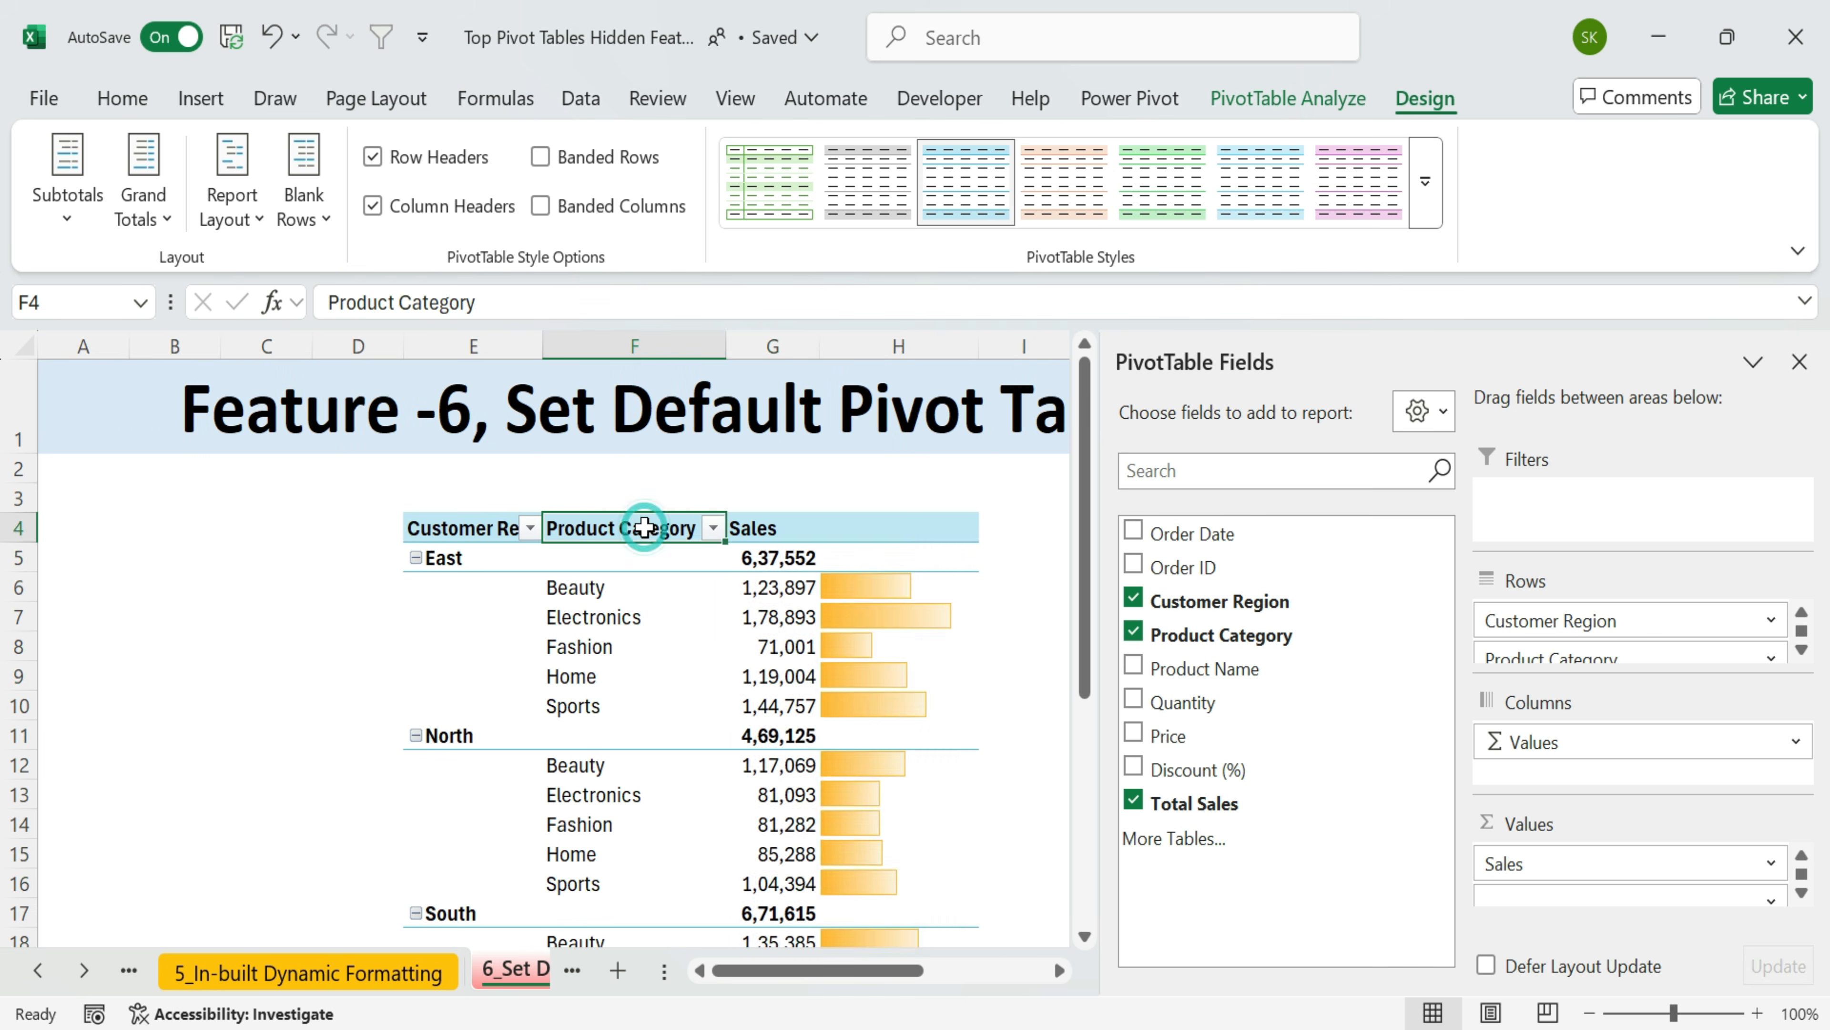
right_click(645, 533)
click(777, 958)
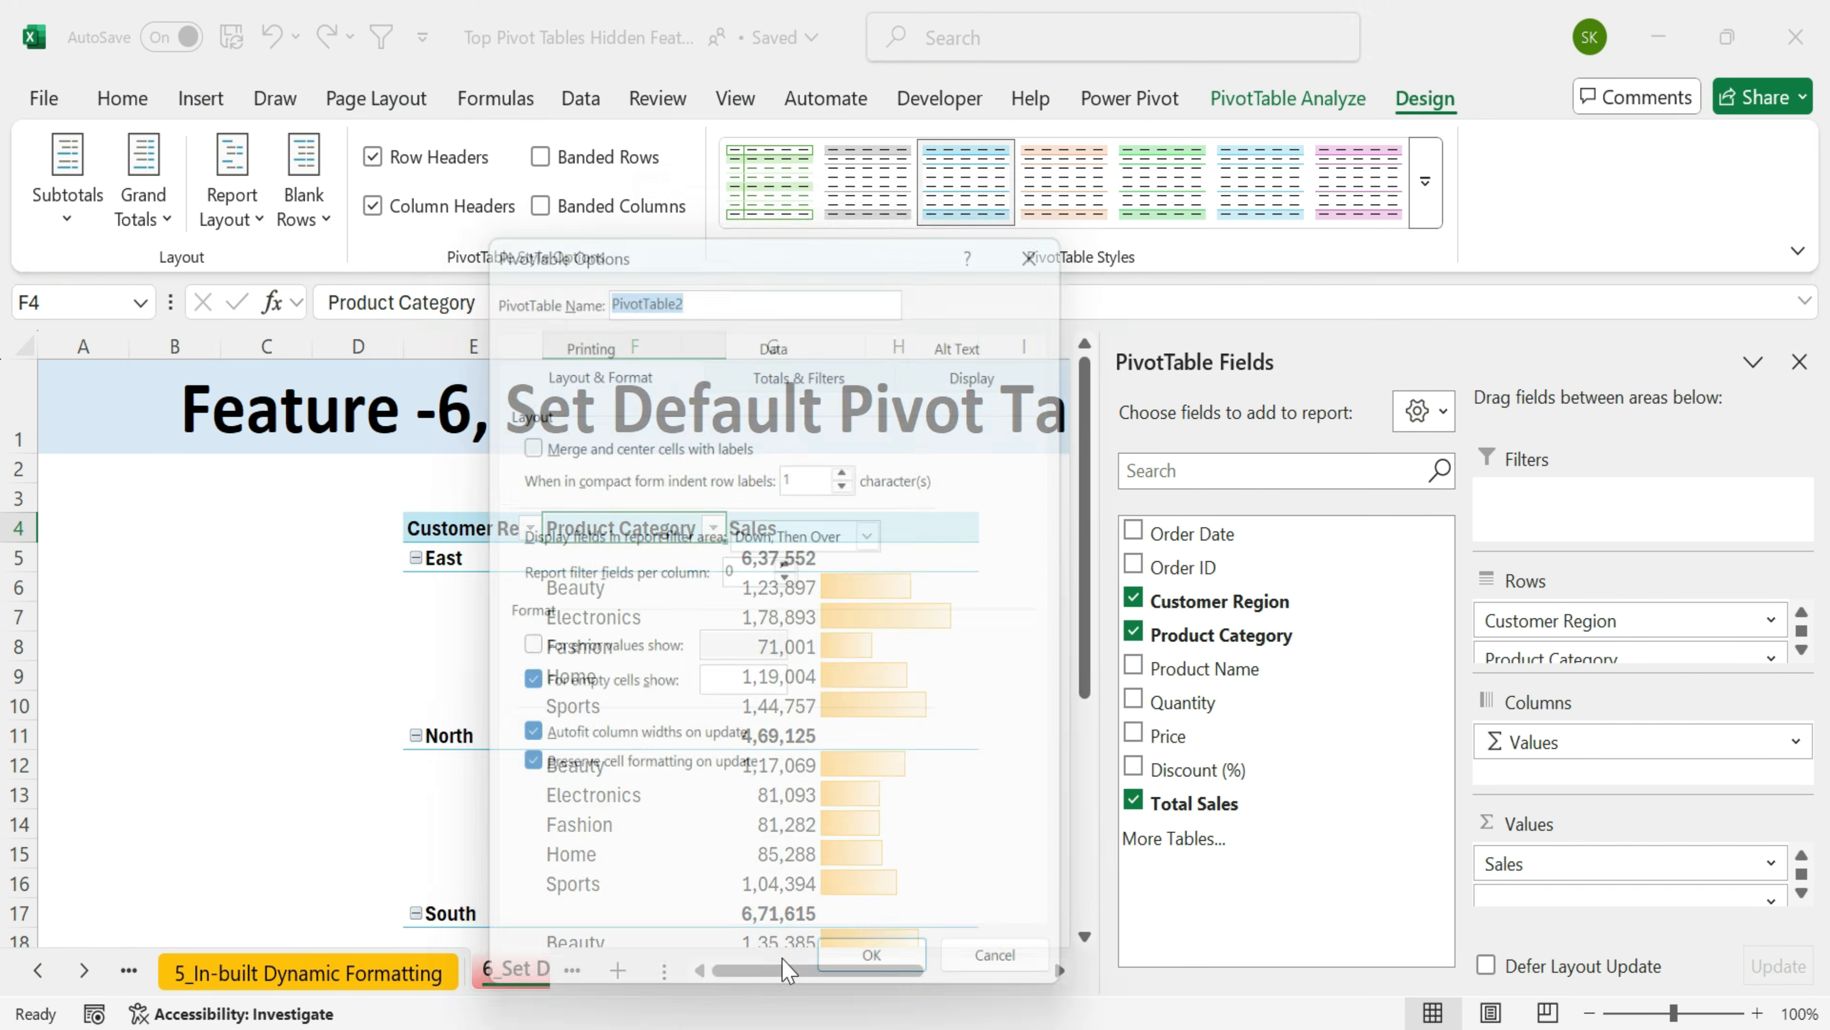
click(558, 747)
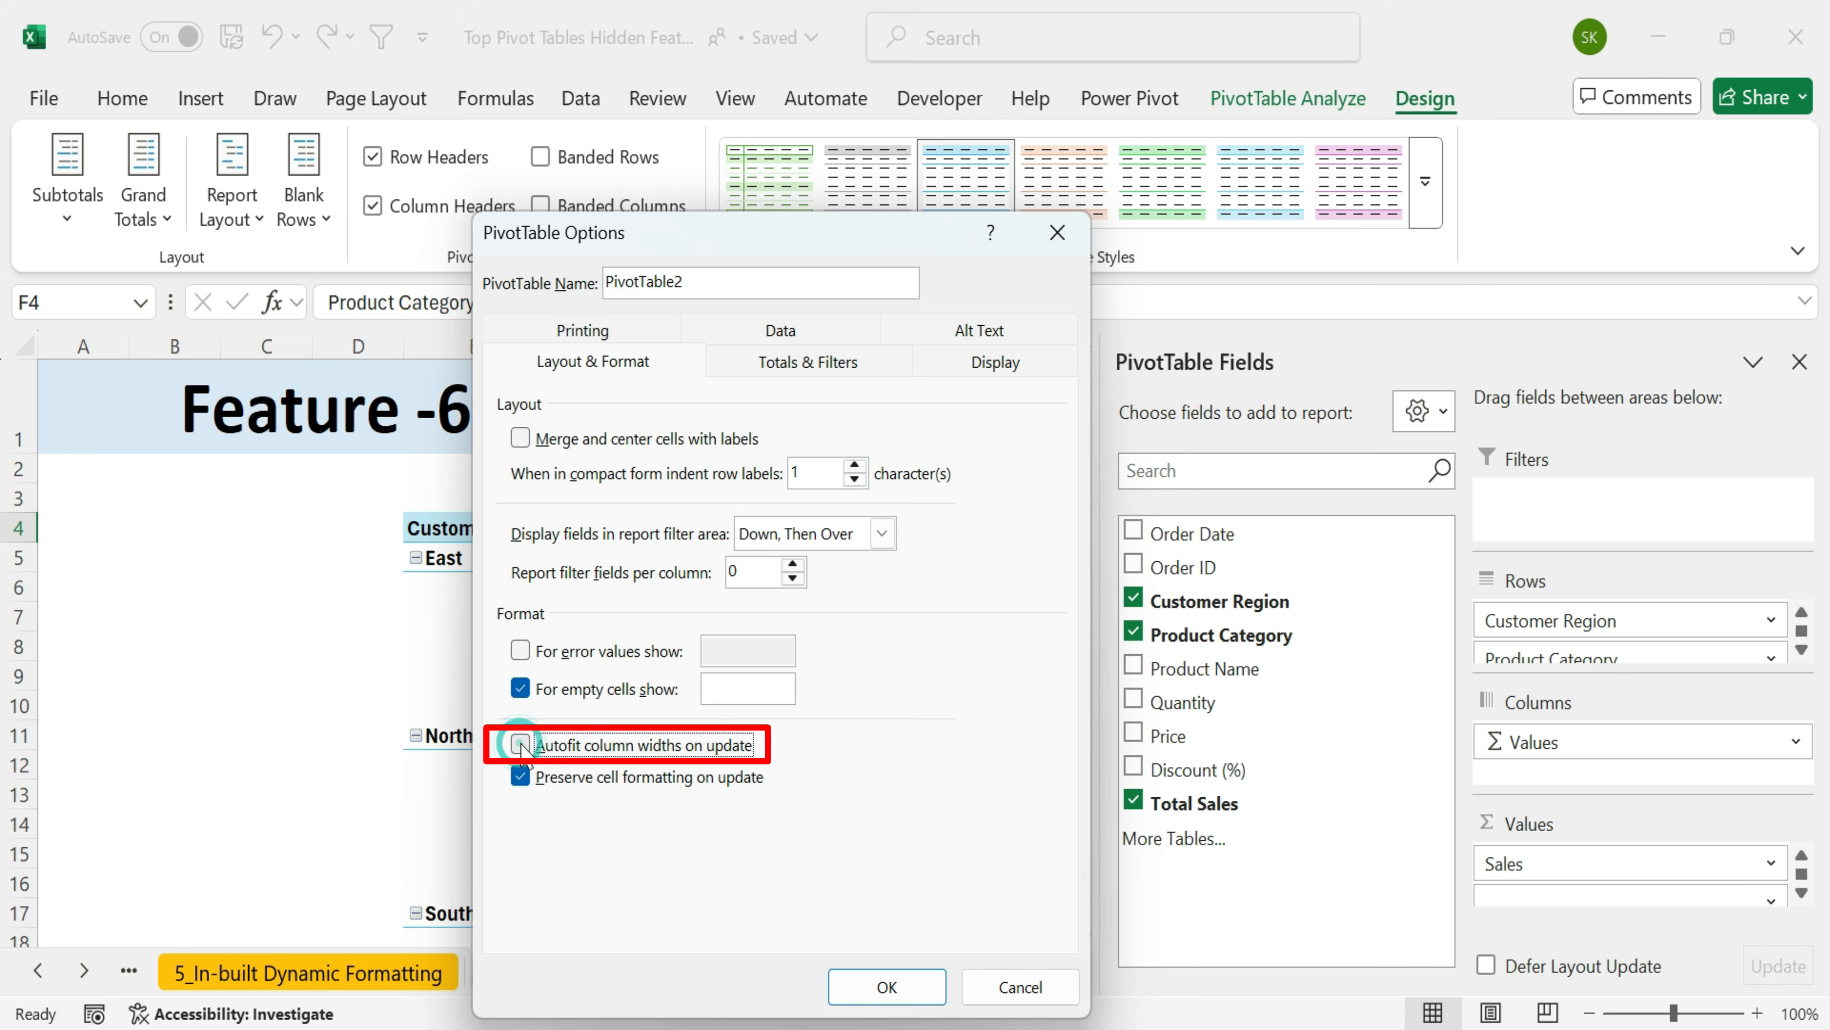
click(883, 985)
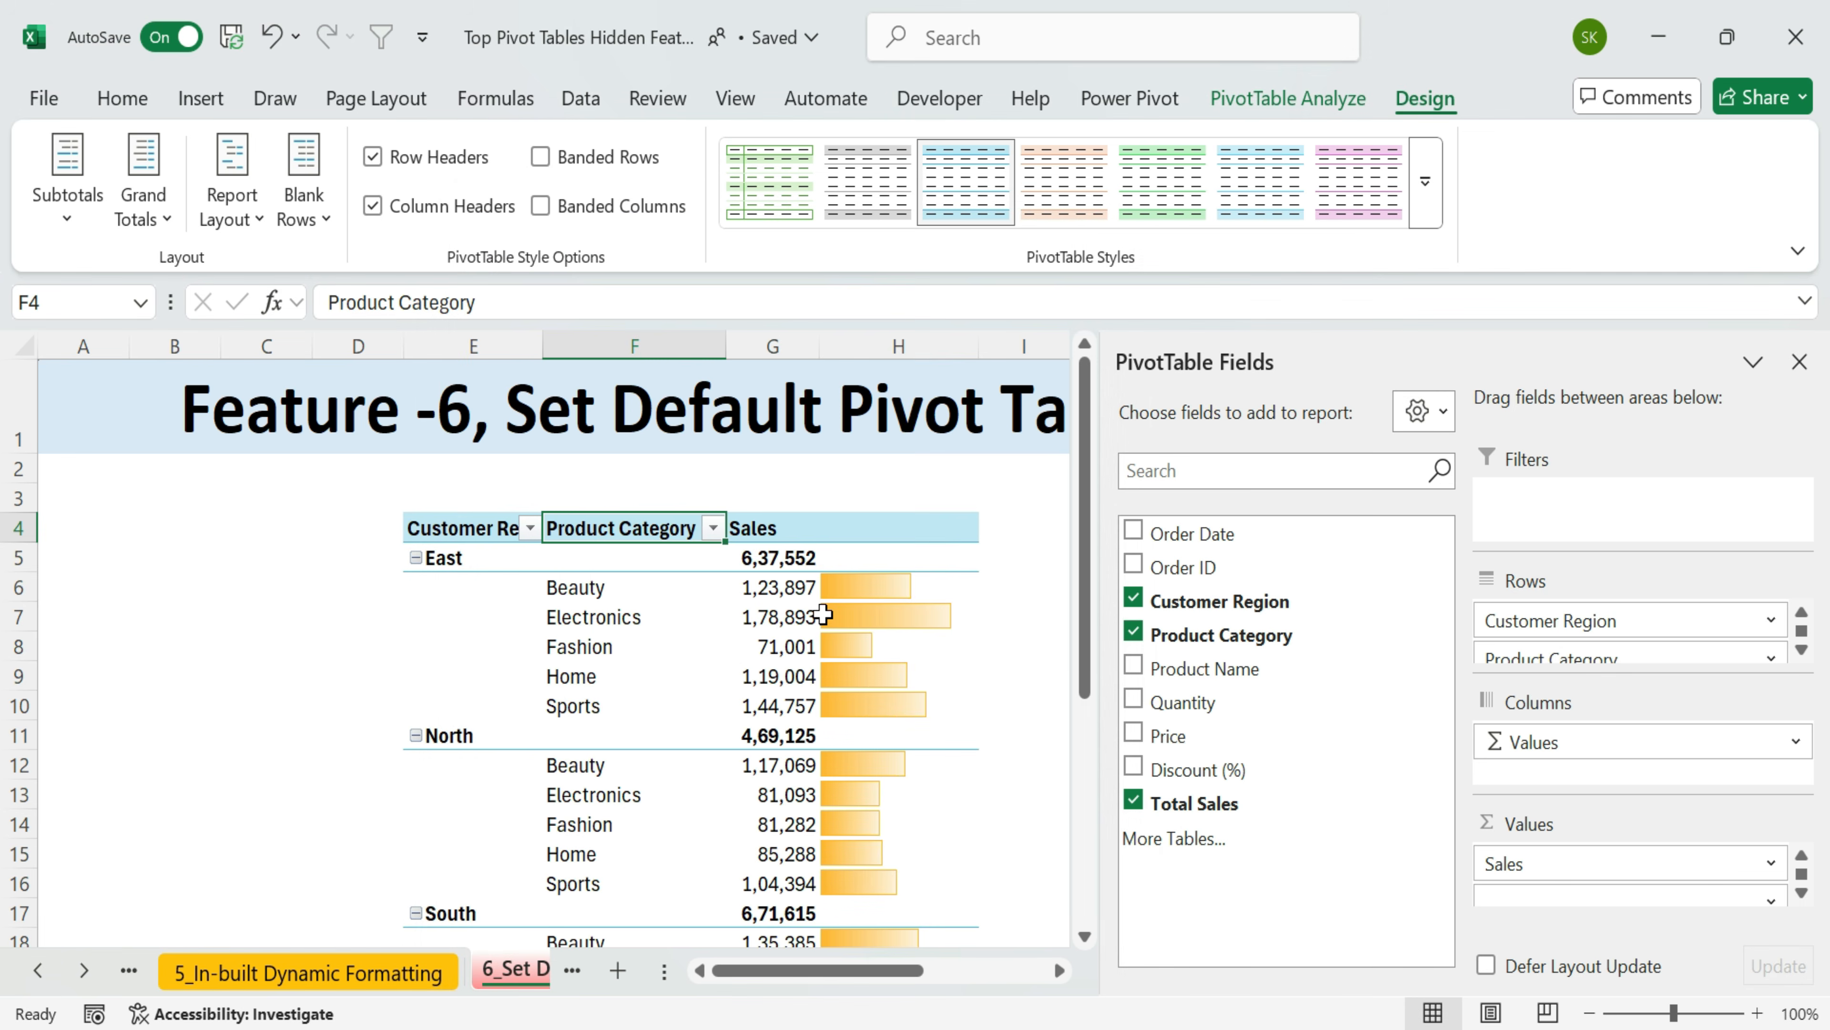
click(760, 586)
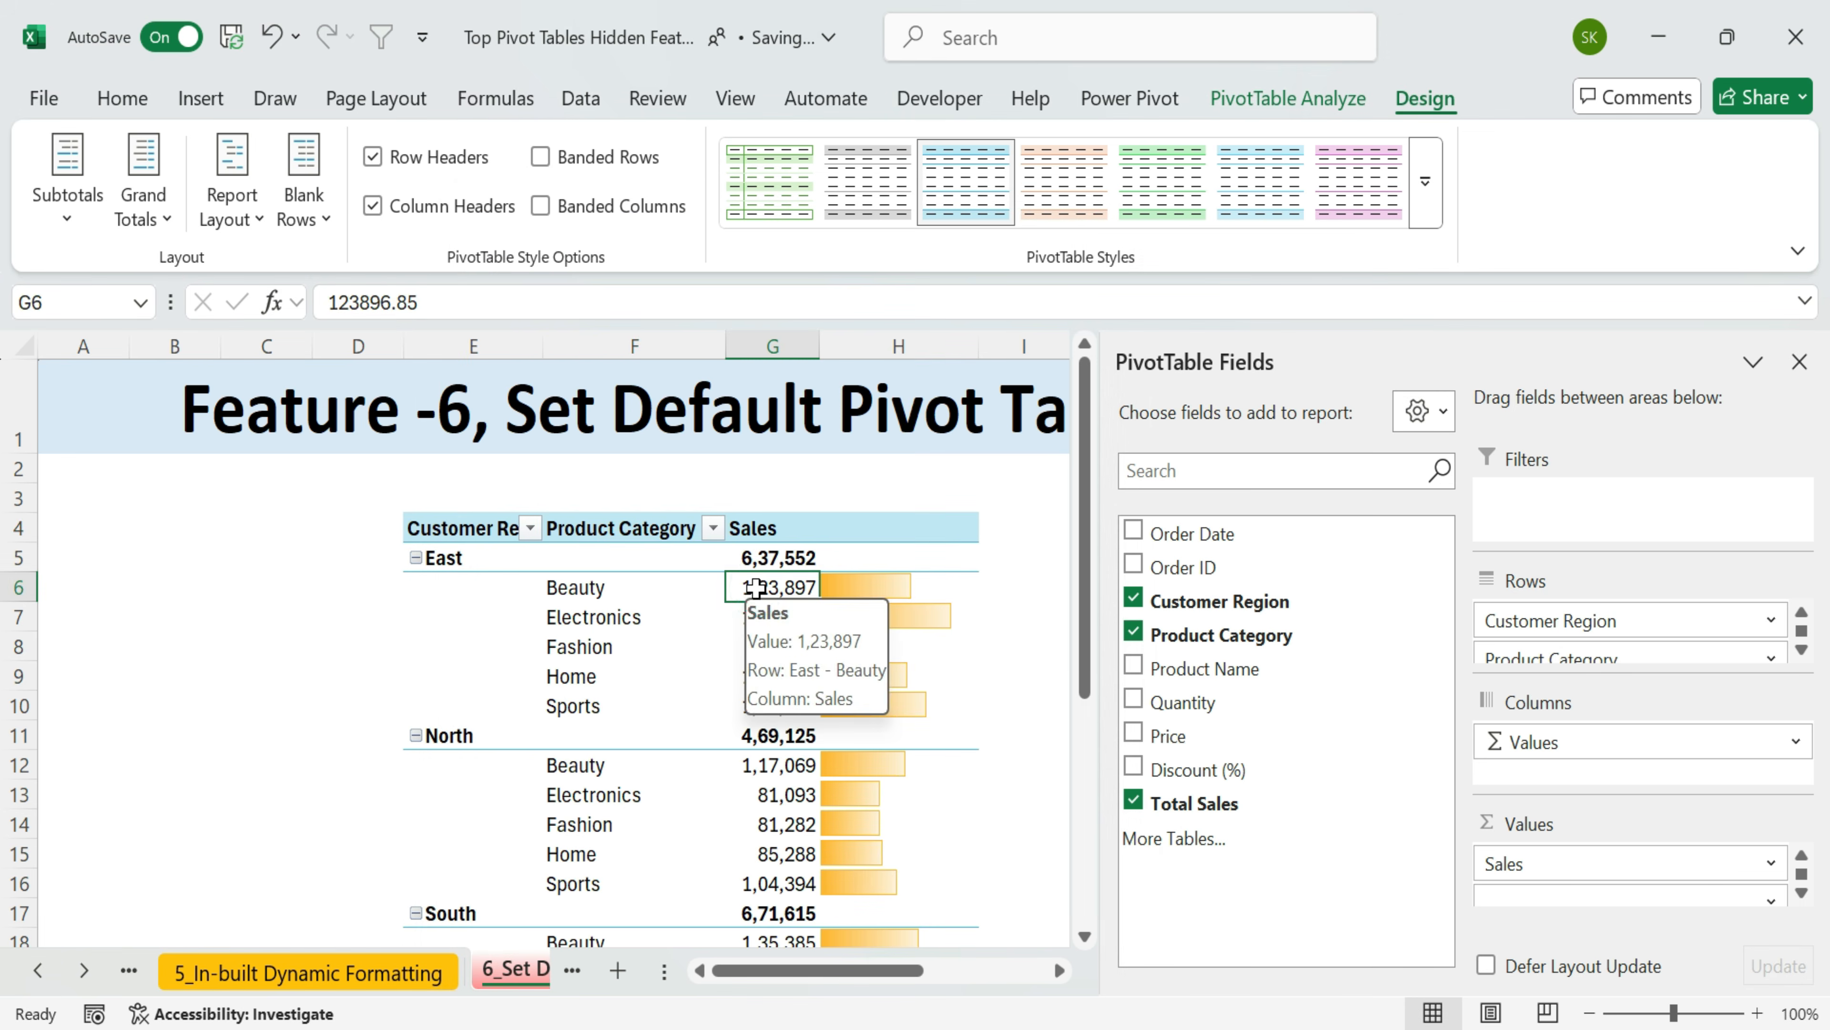
right_click(760, 587)
click(800, 580)
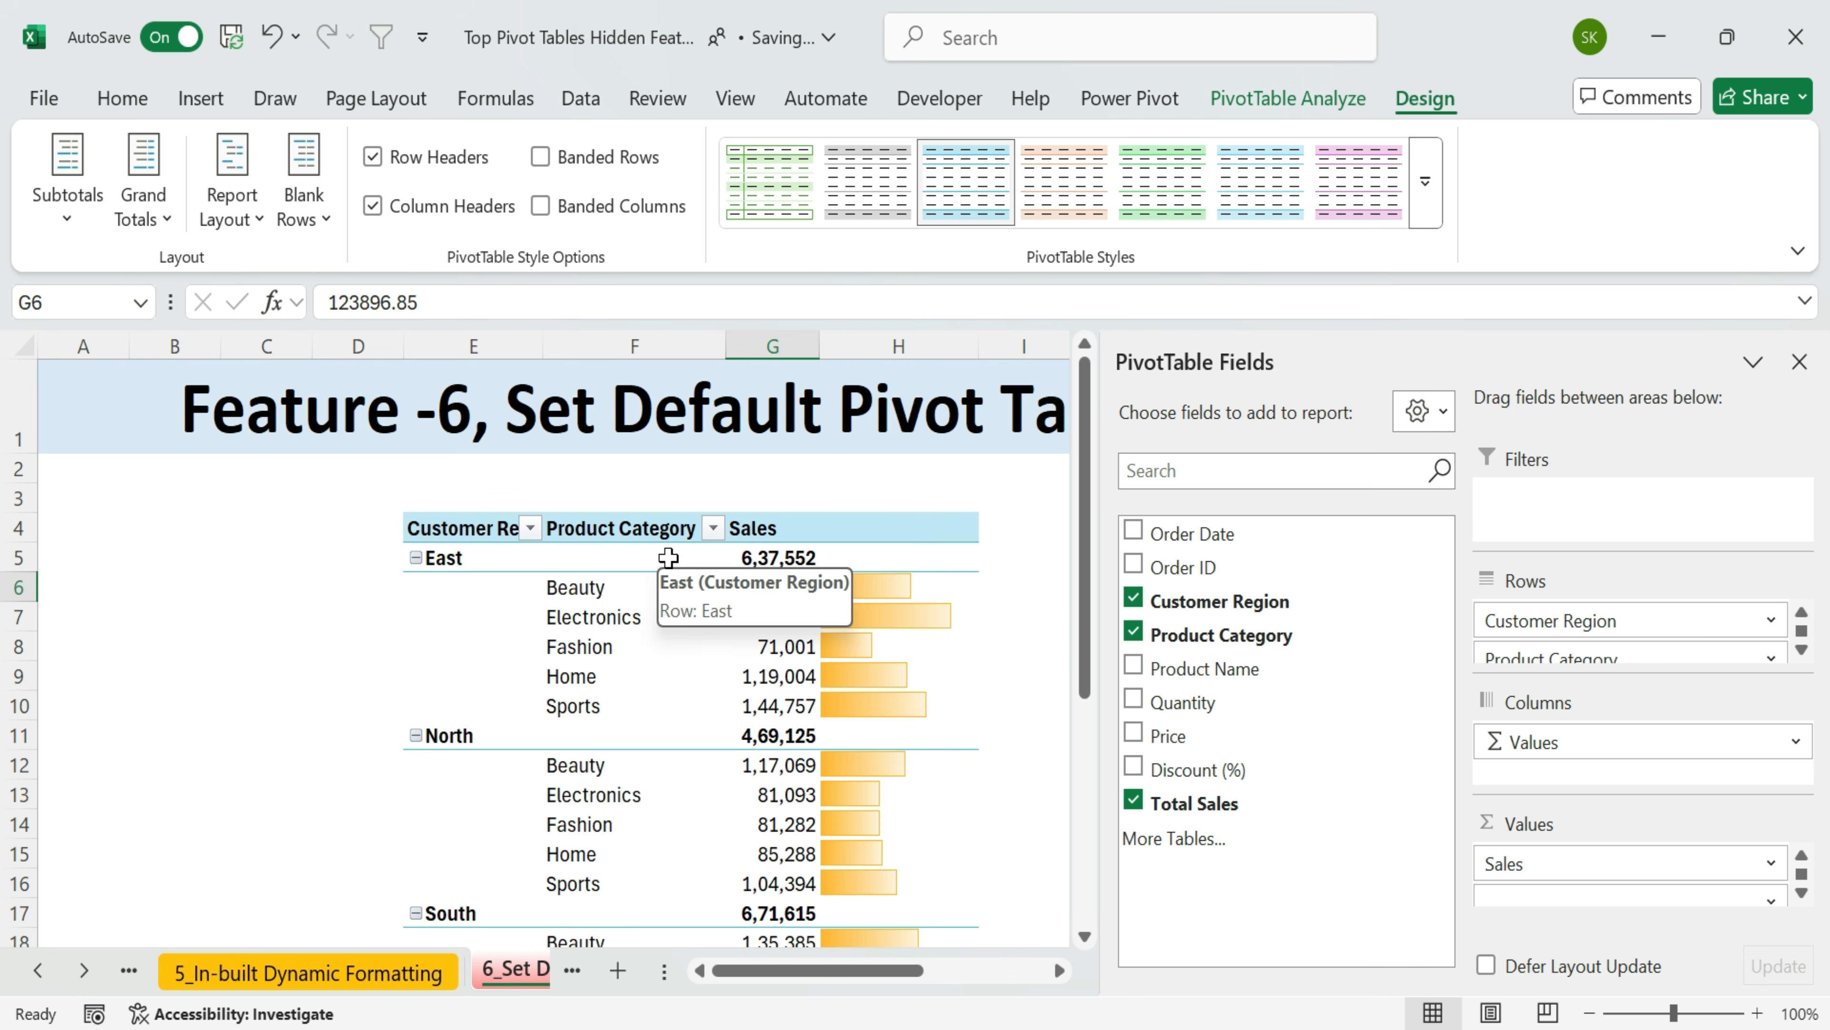
- Open the default PivotTable layout settings from the Data section of Excel's options
click(51, 95)
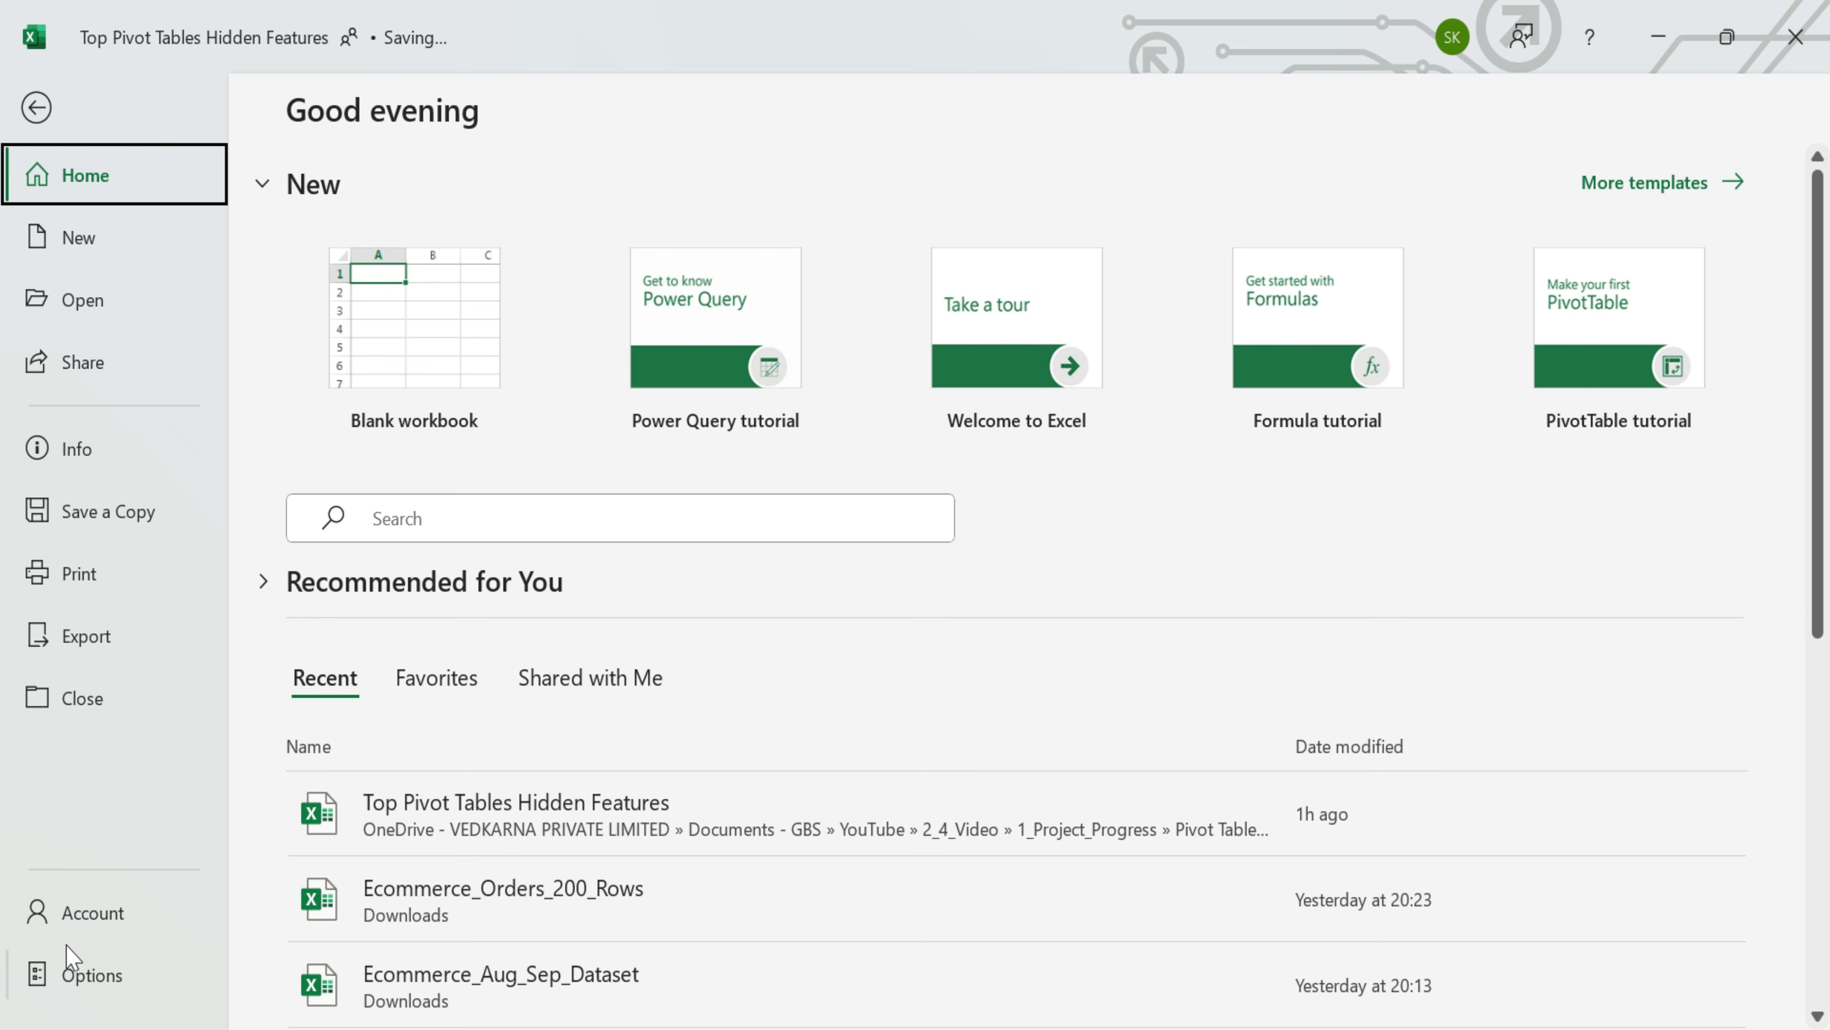
click(88, 977)
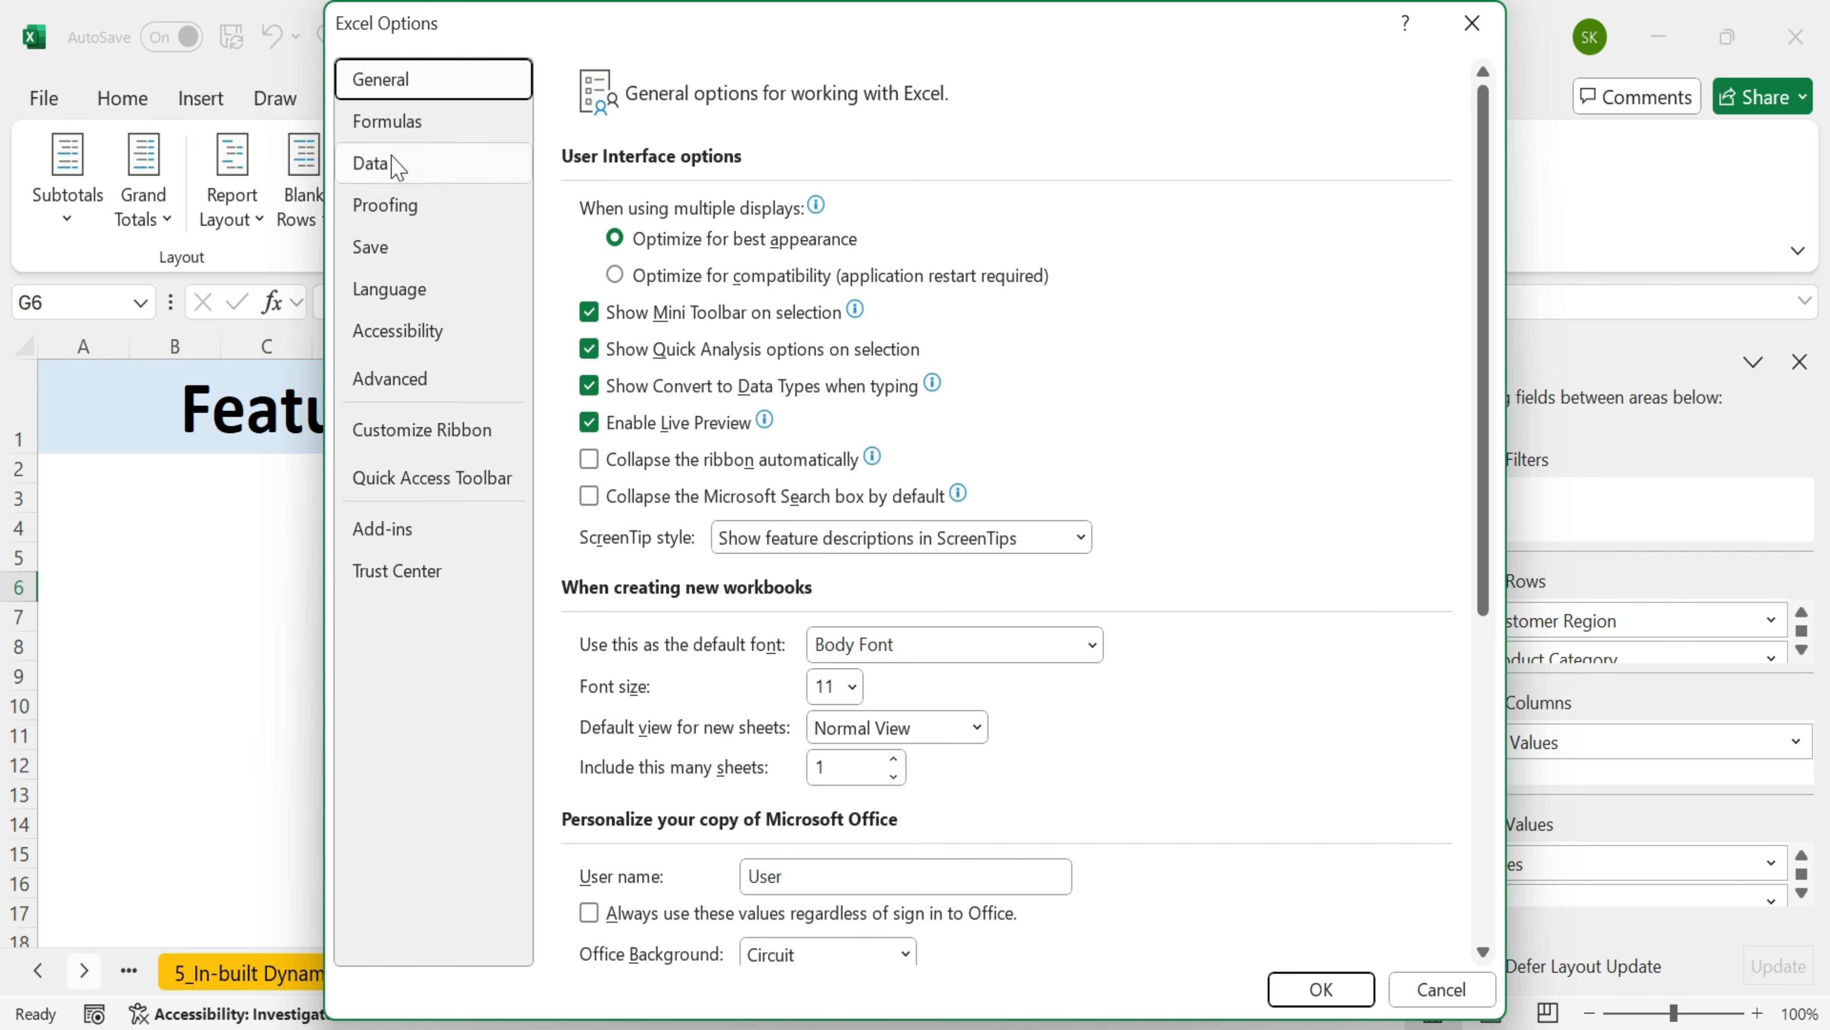
click(396, 164)
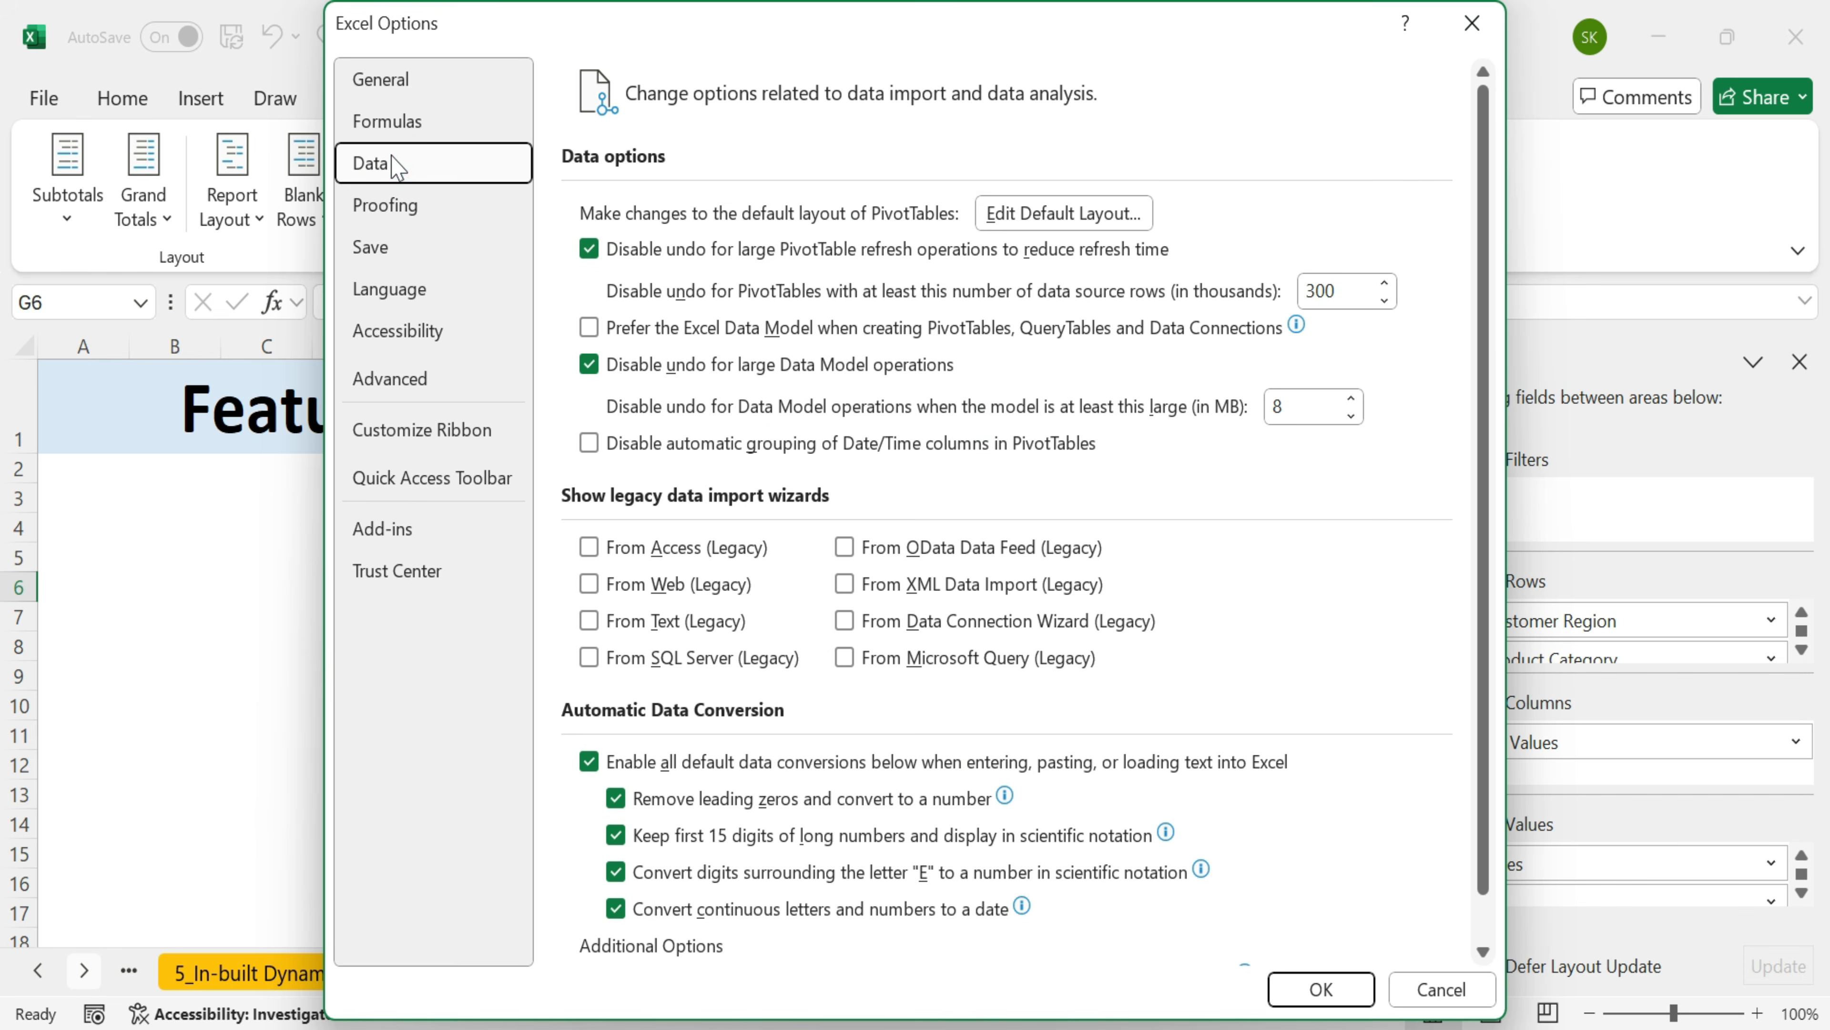
click(1052, 215)
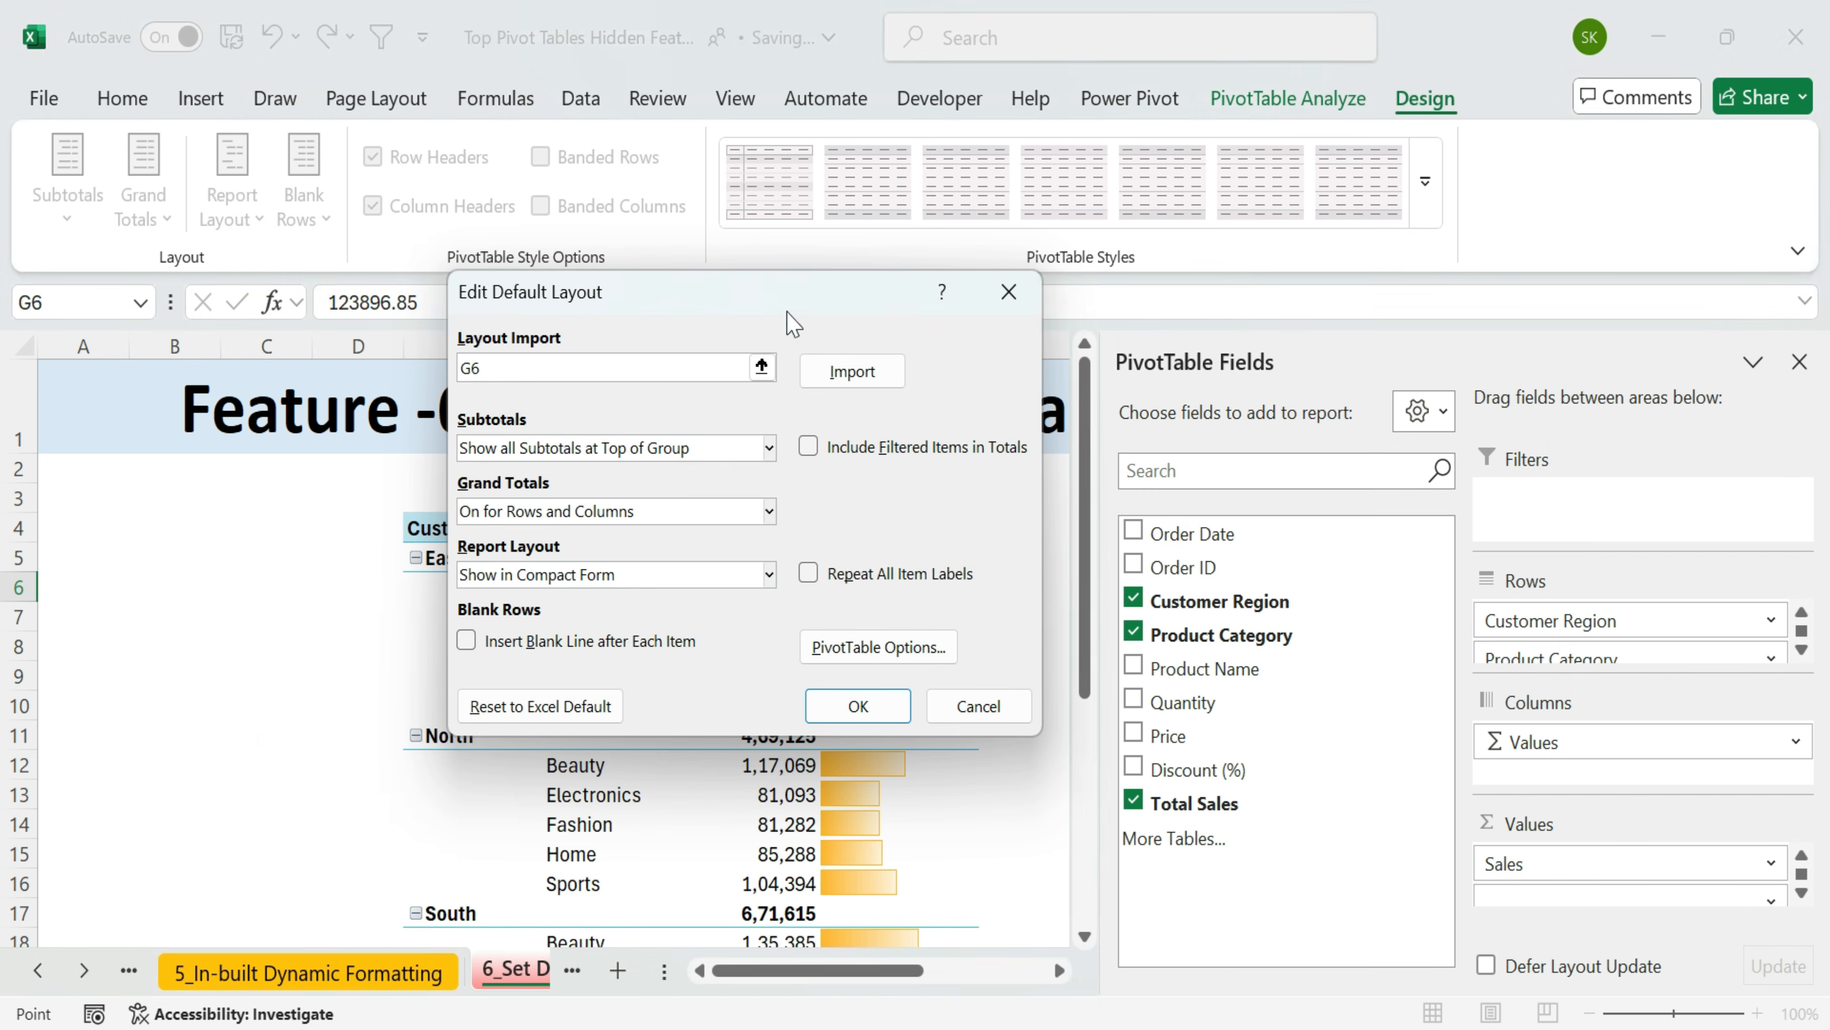
- Review the Report Layout, Subtotals and PivotTable Options choices of the default layout, changing none of them
drag(634, 309, 270, 428)
click(406, 693)
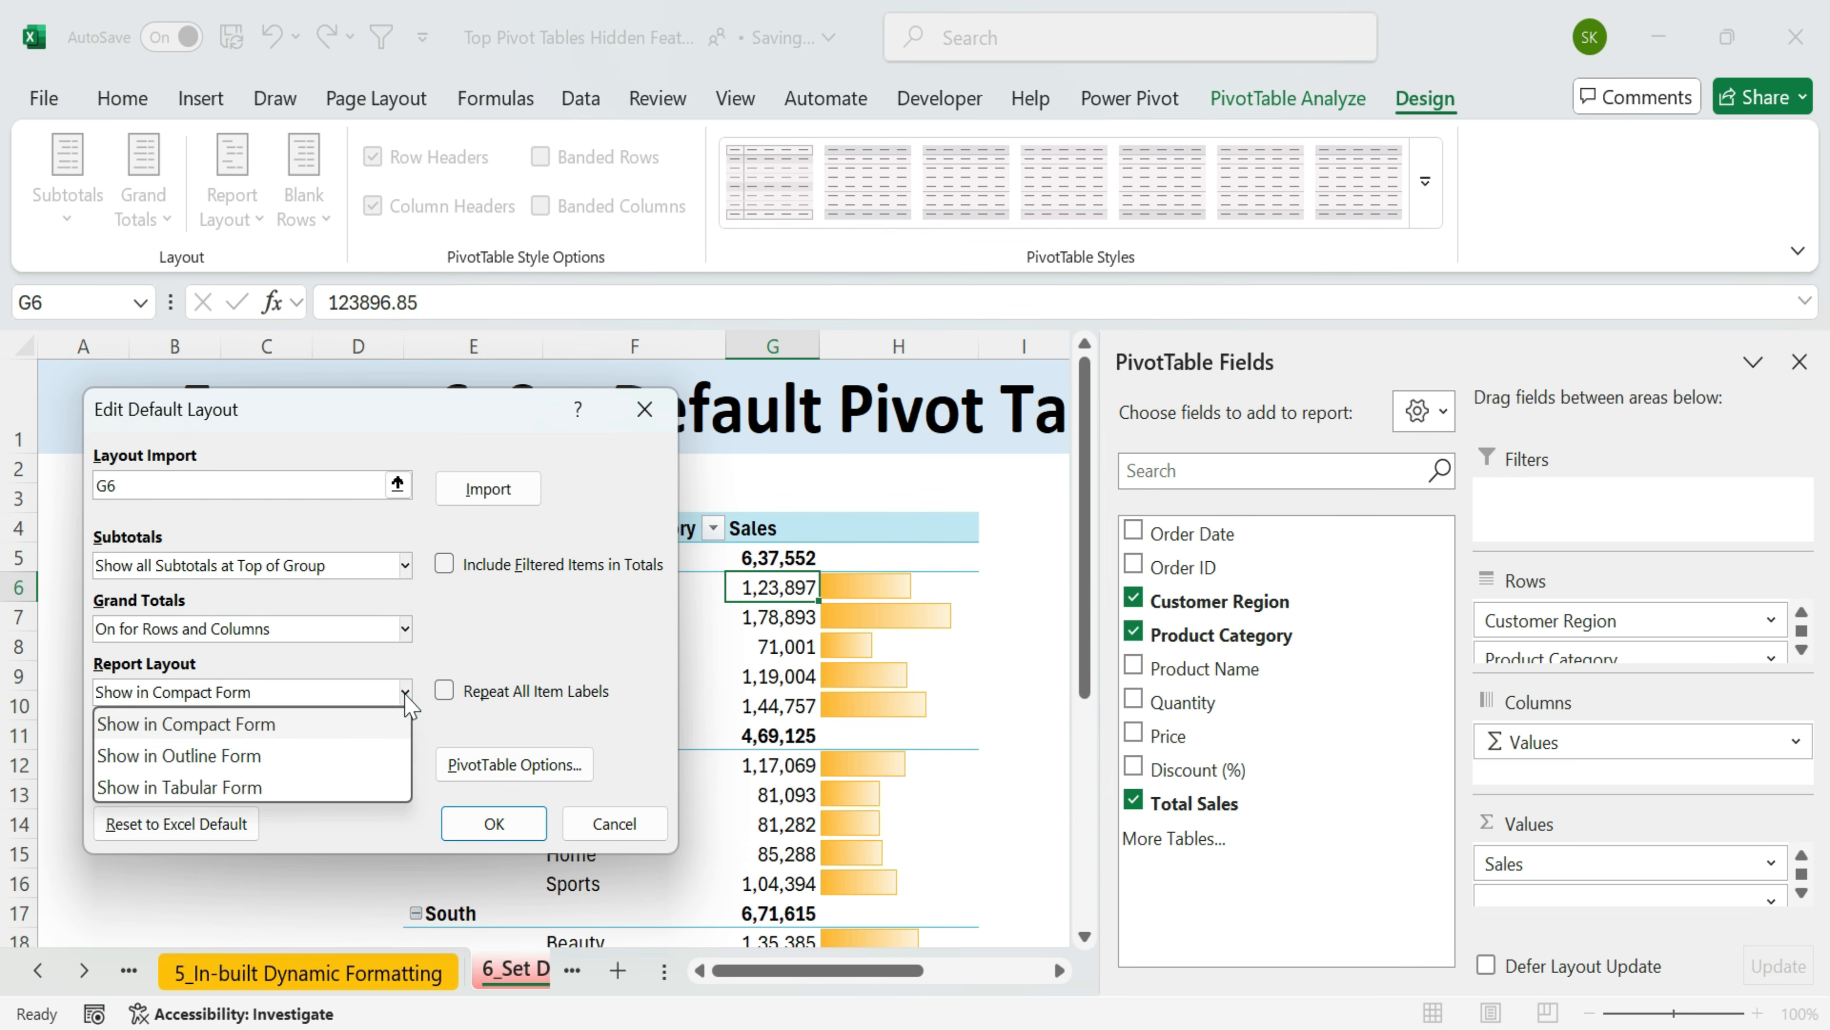
click(405, 565)
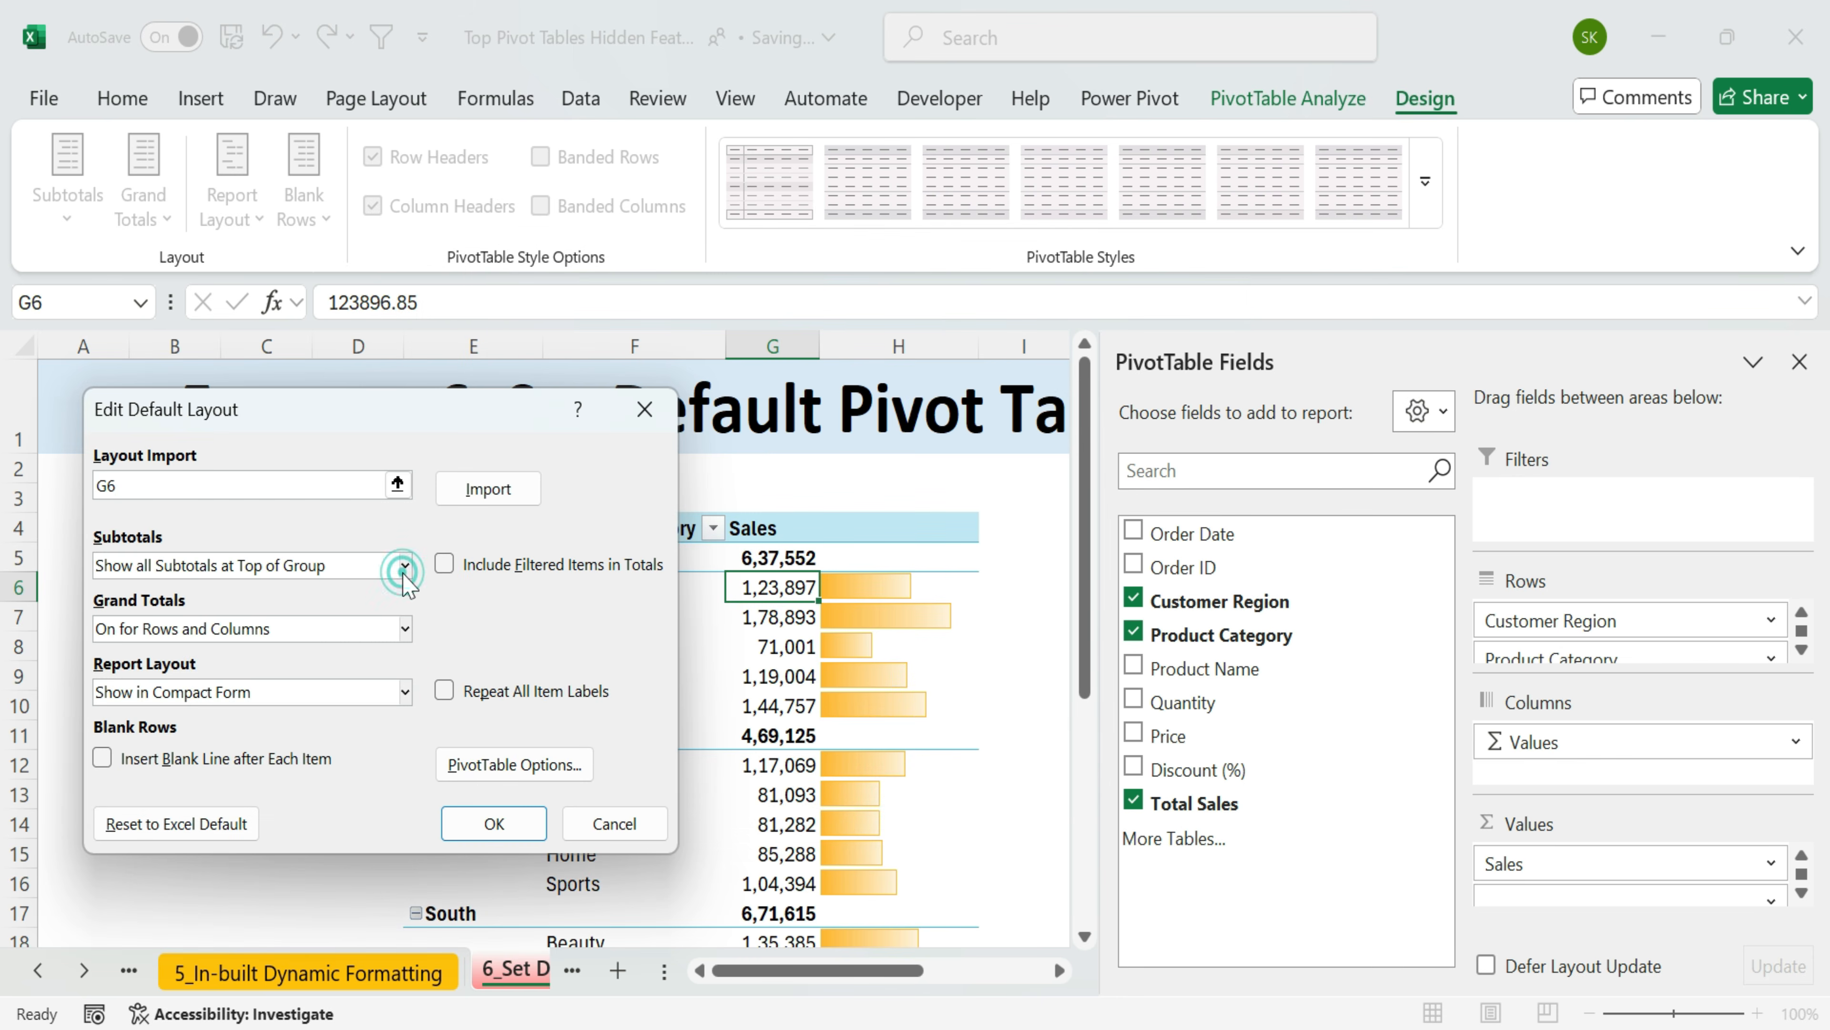
click(405, 565)
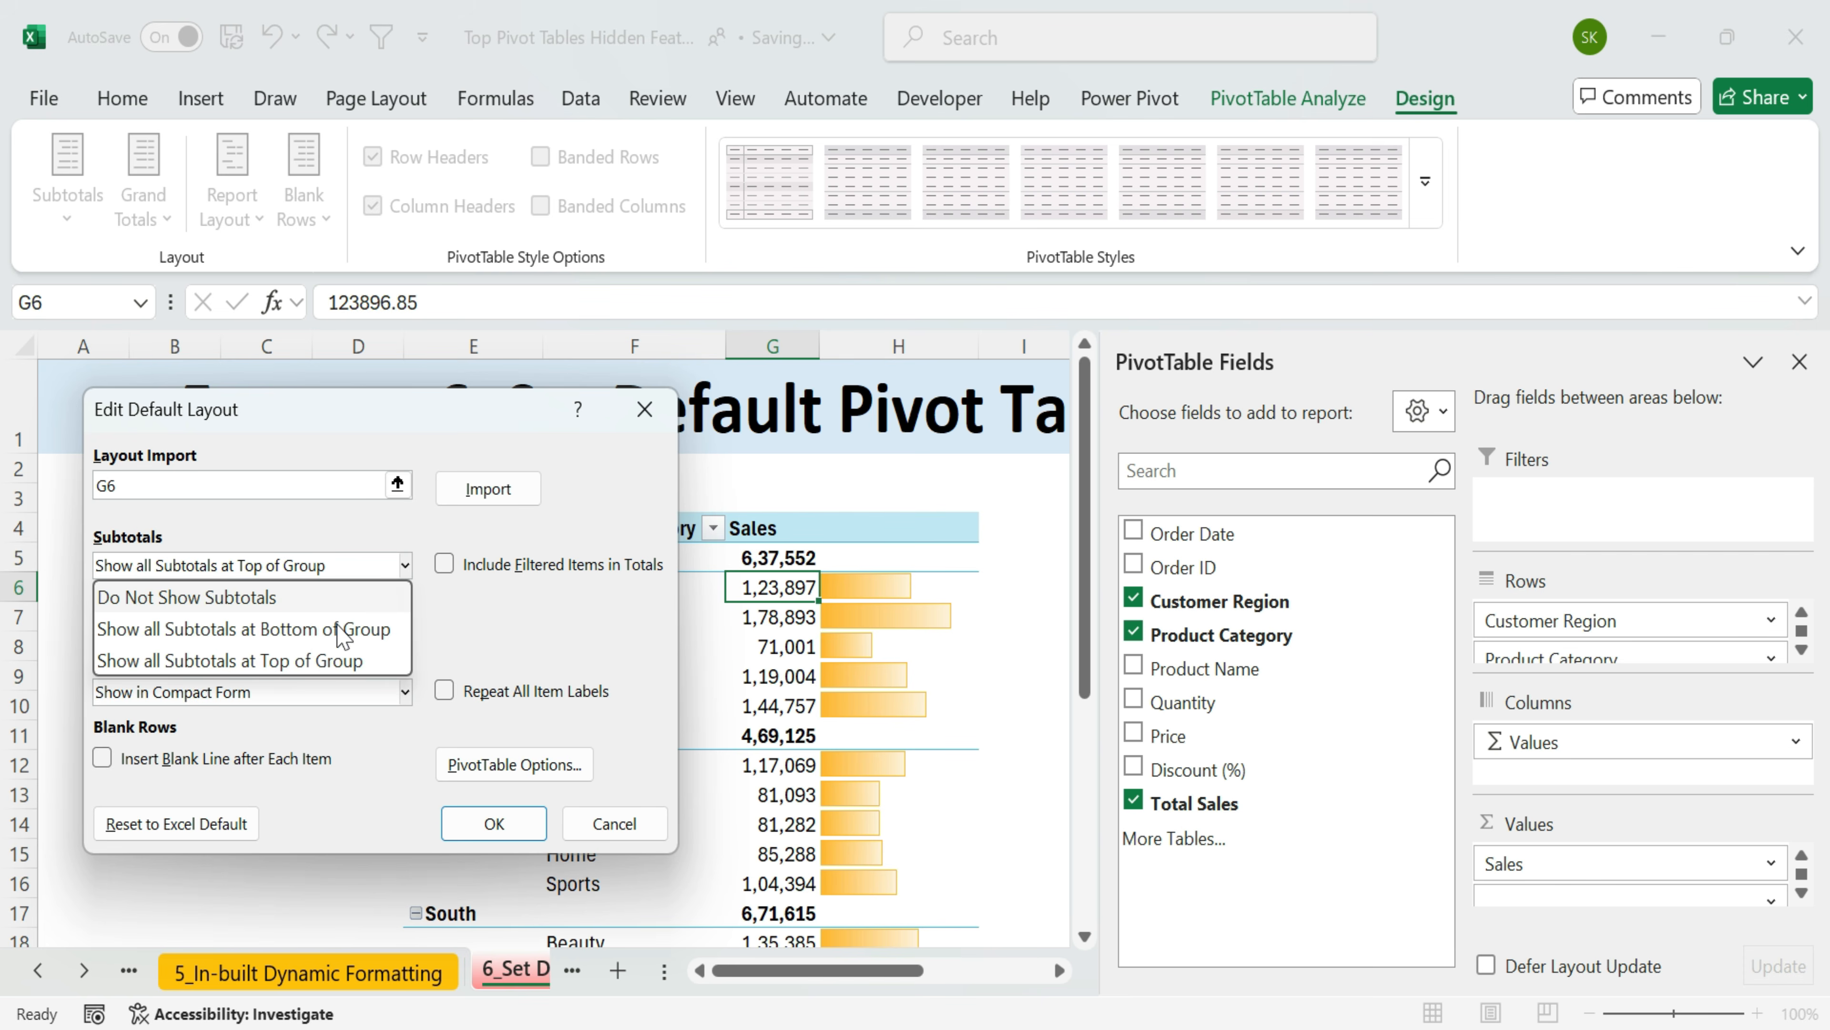
click(520, 769)
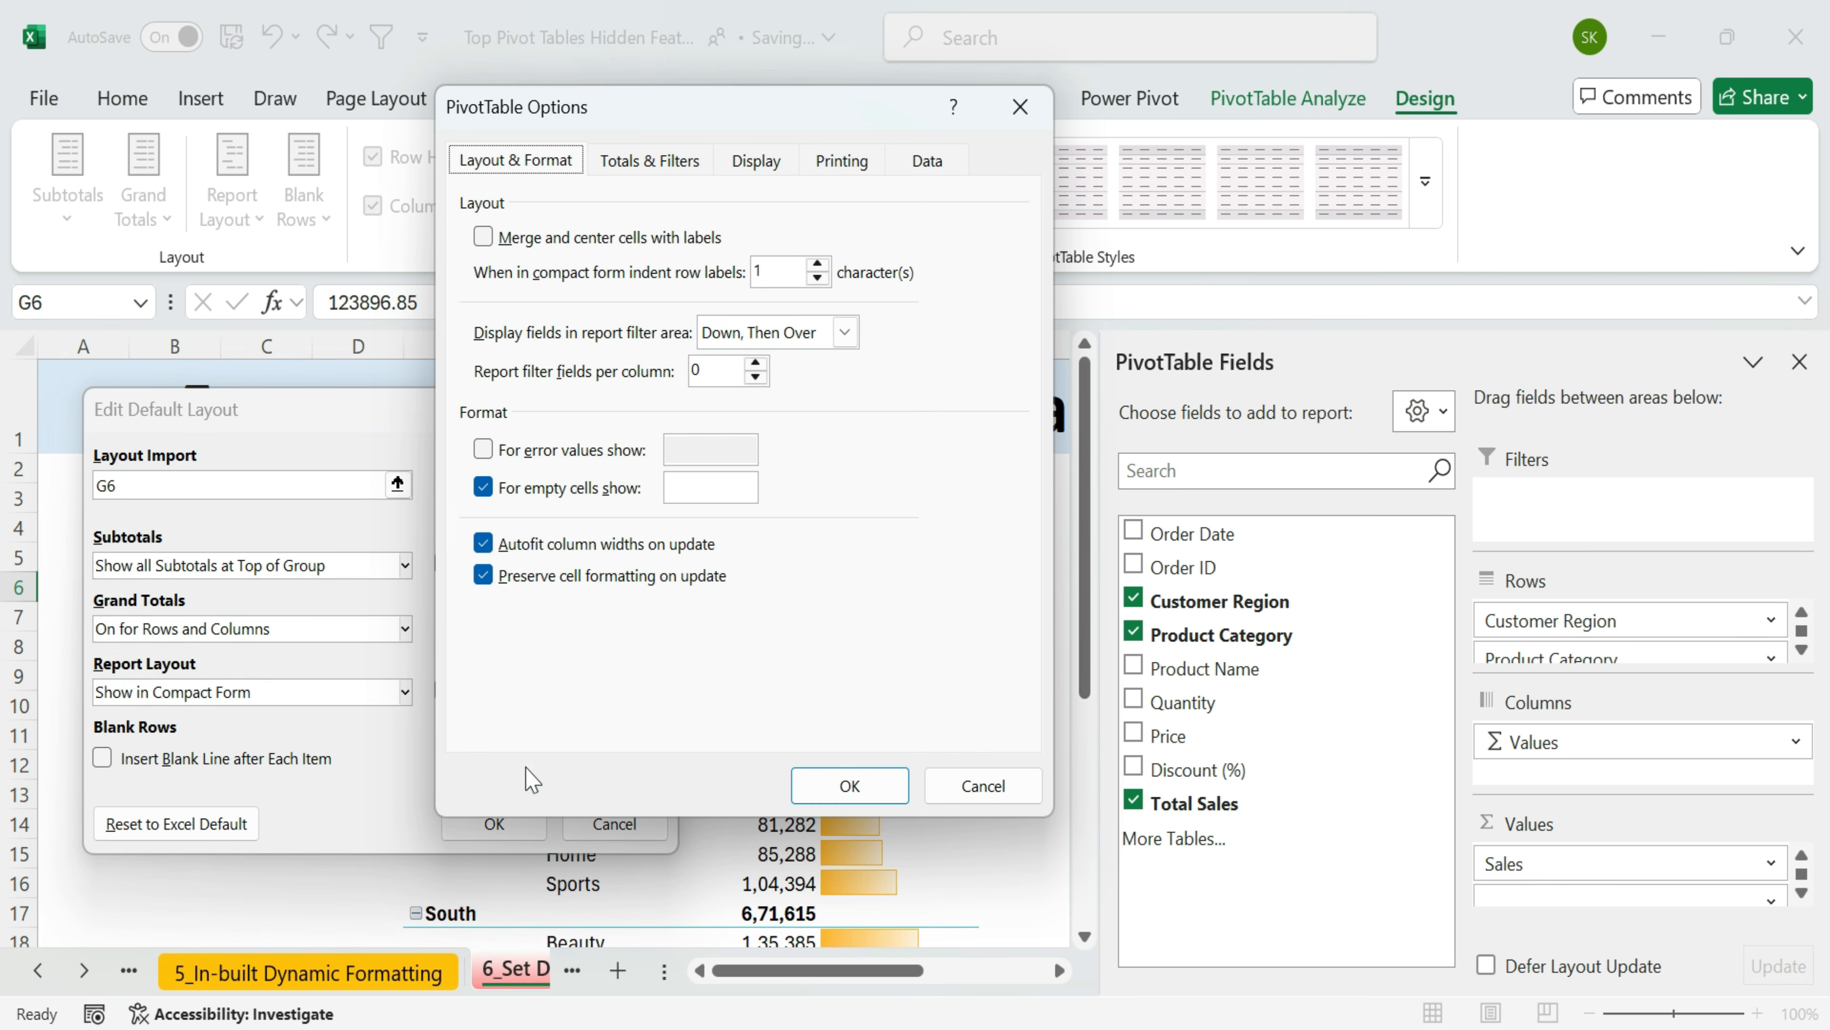
click(1019, 109)
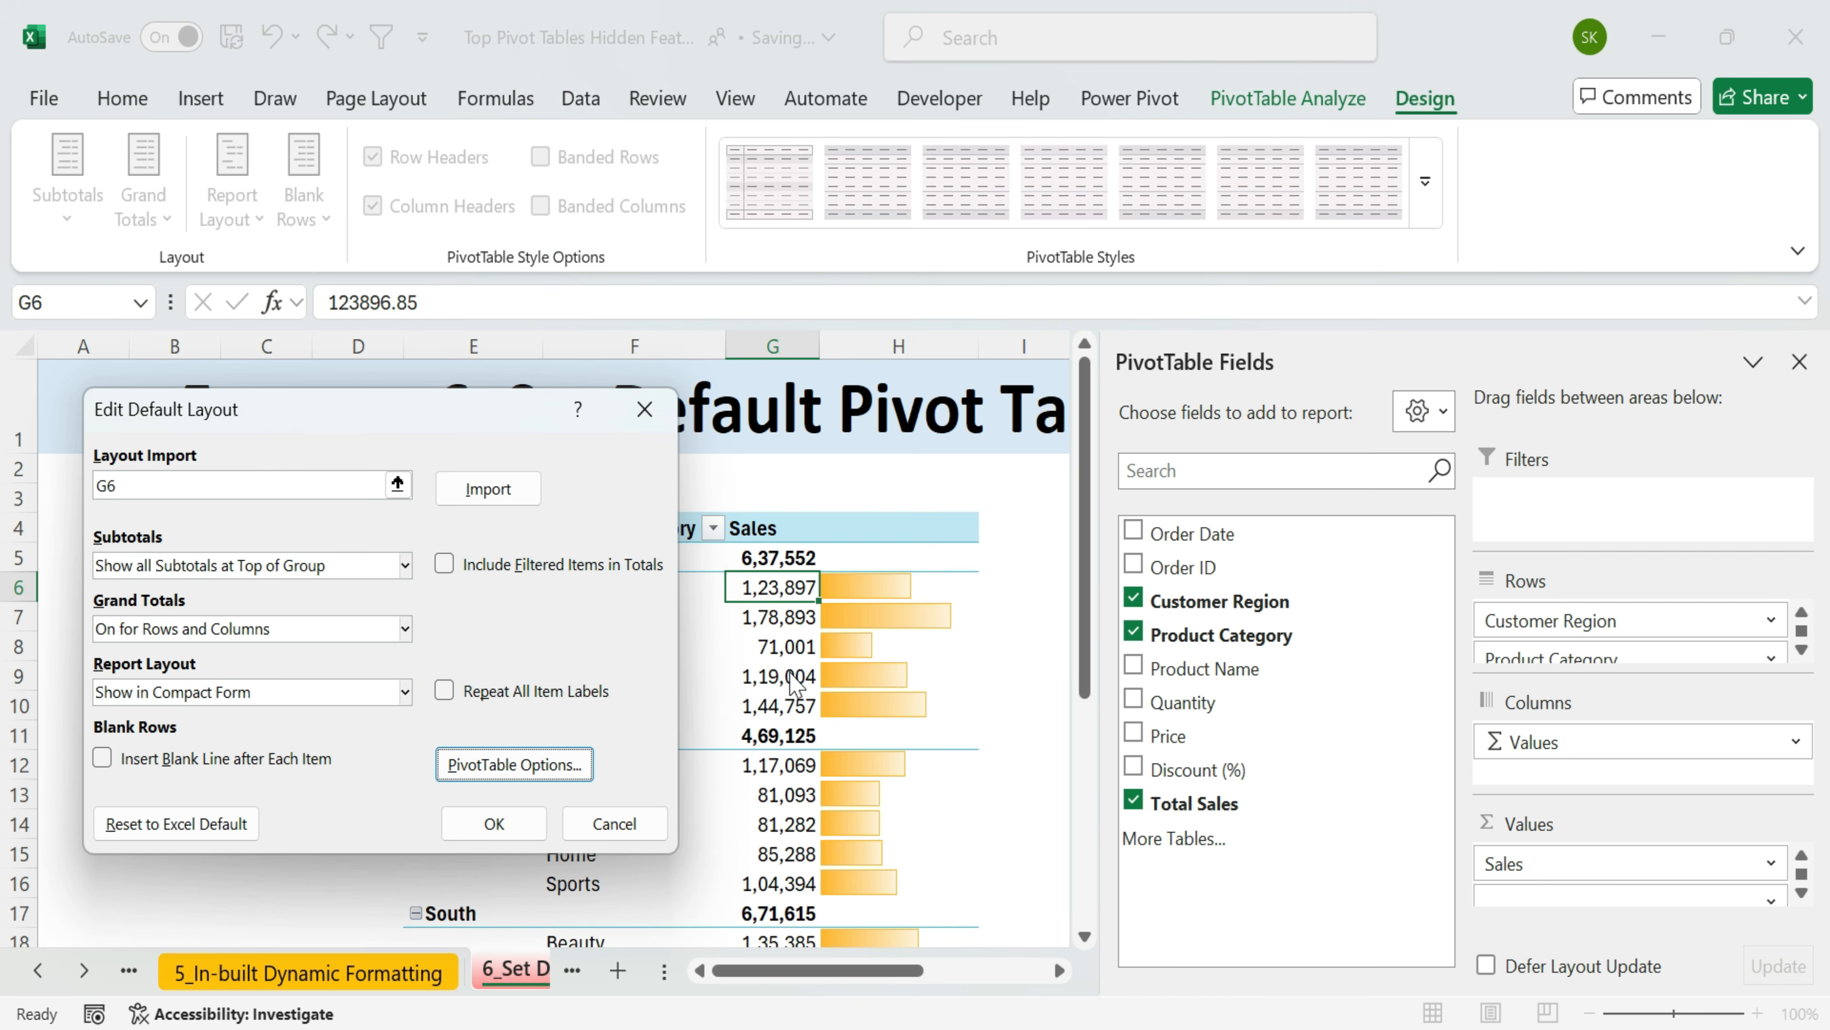
- Import the layout of the PivotTable at G6 as the default layout, check its PivotTable options and save the Excel options
click(487, 491)
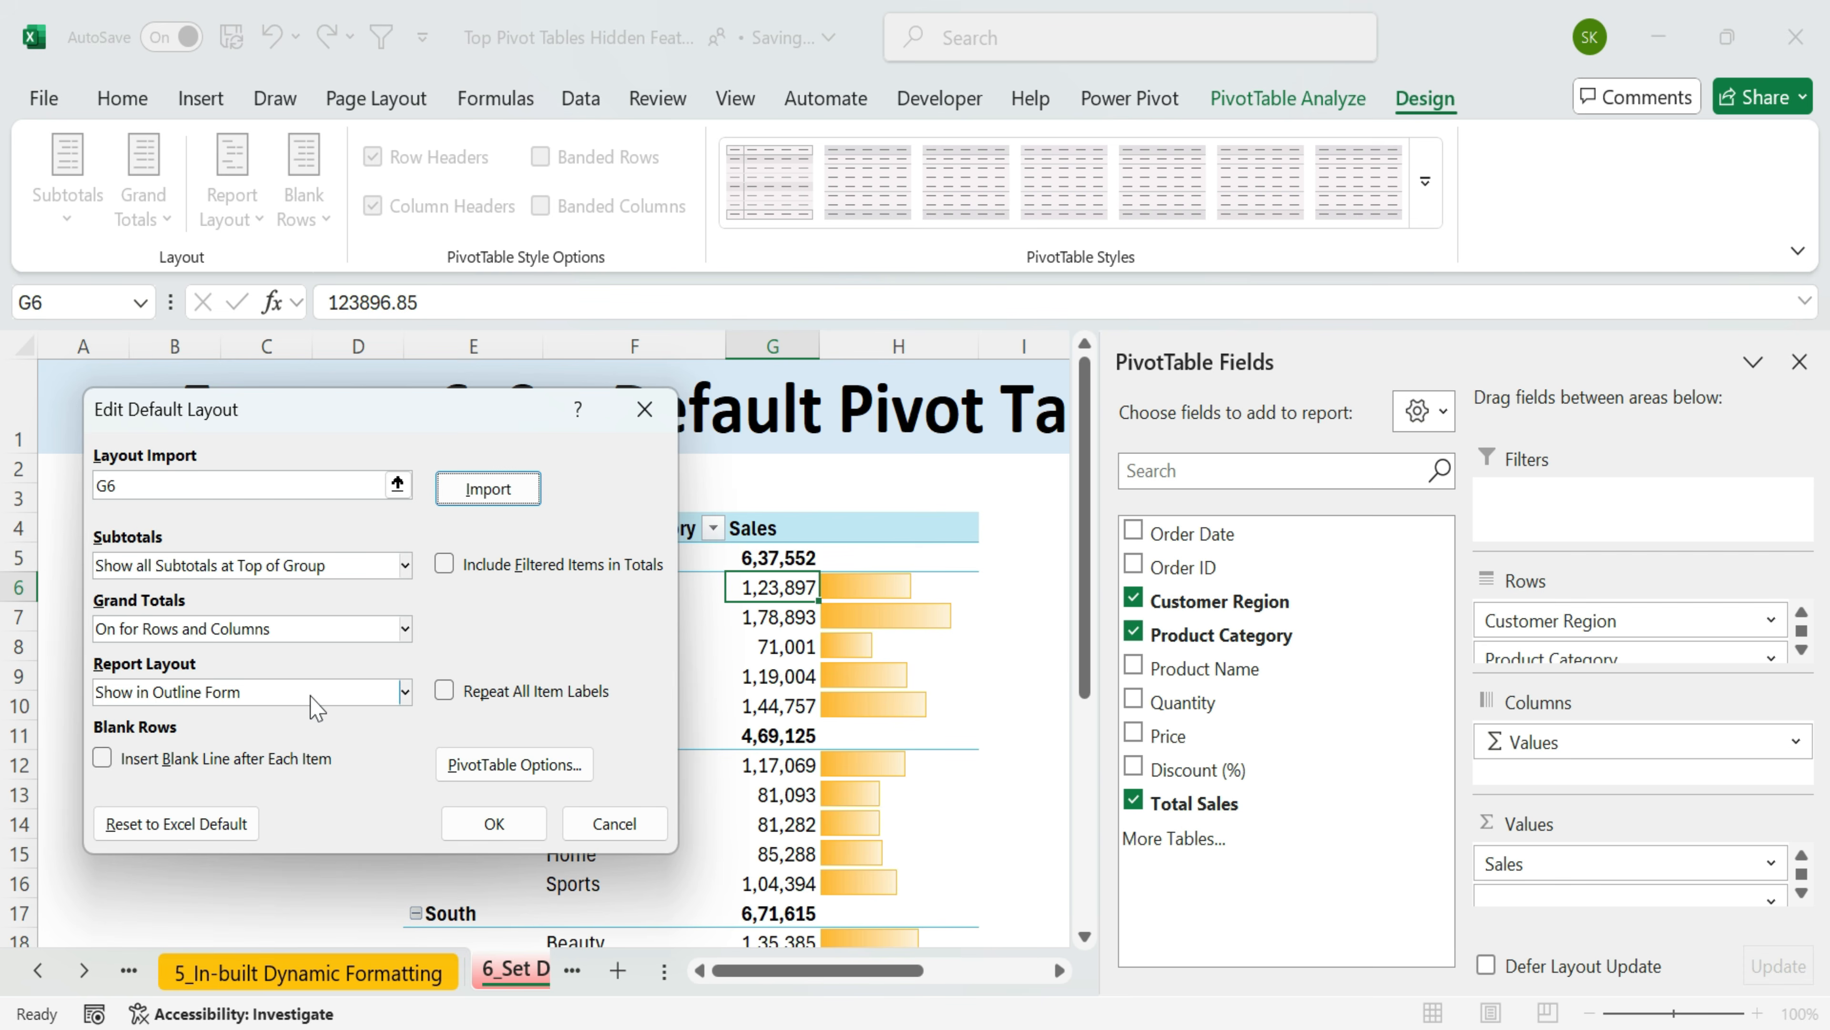
click(494, 769)
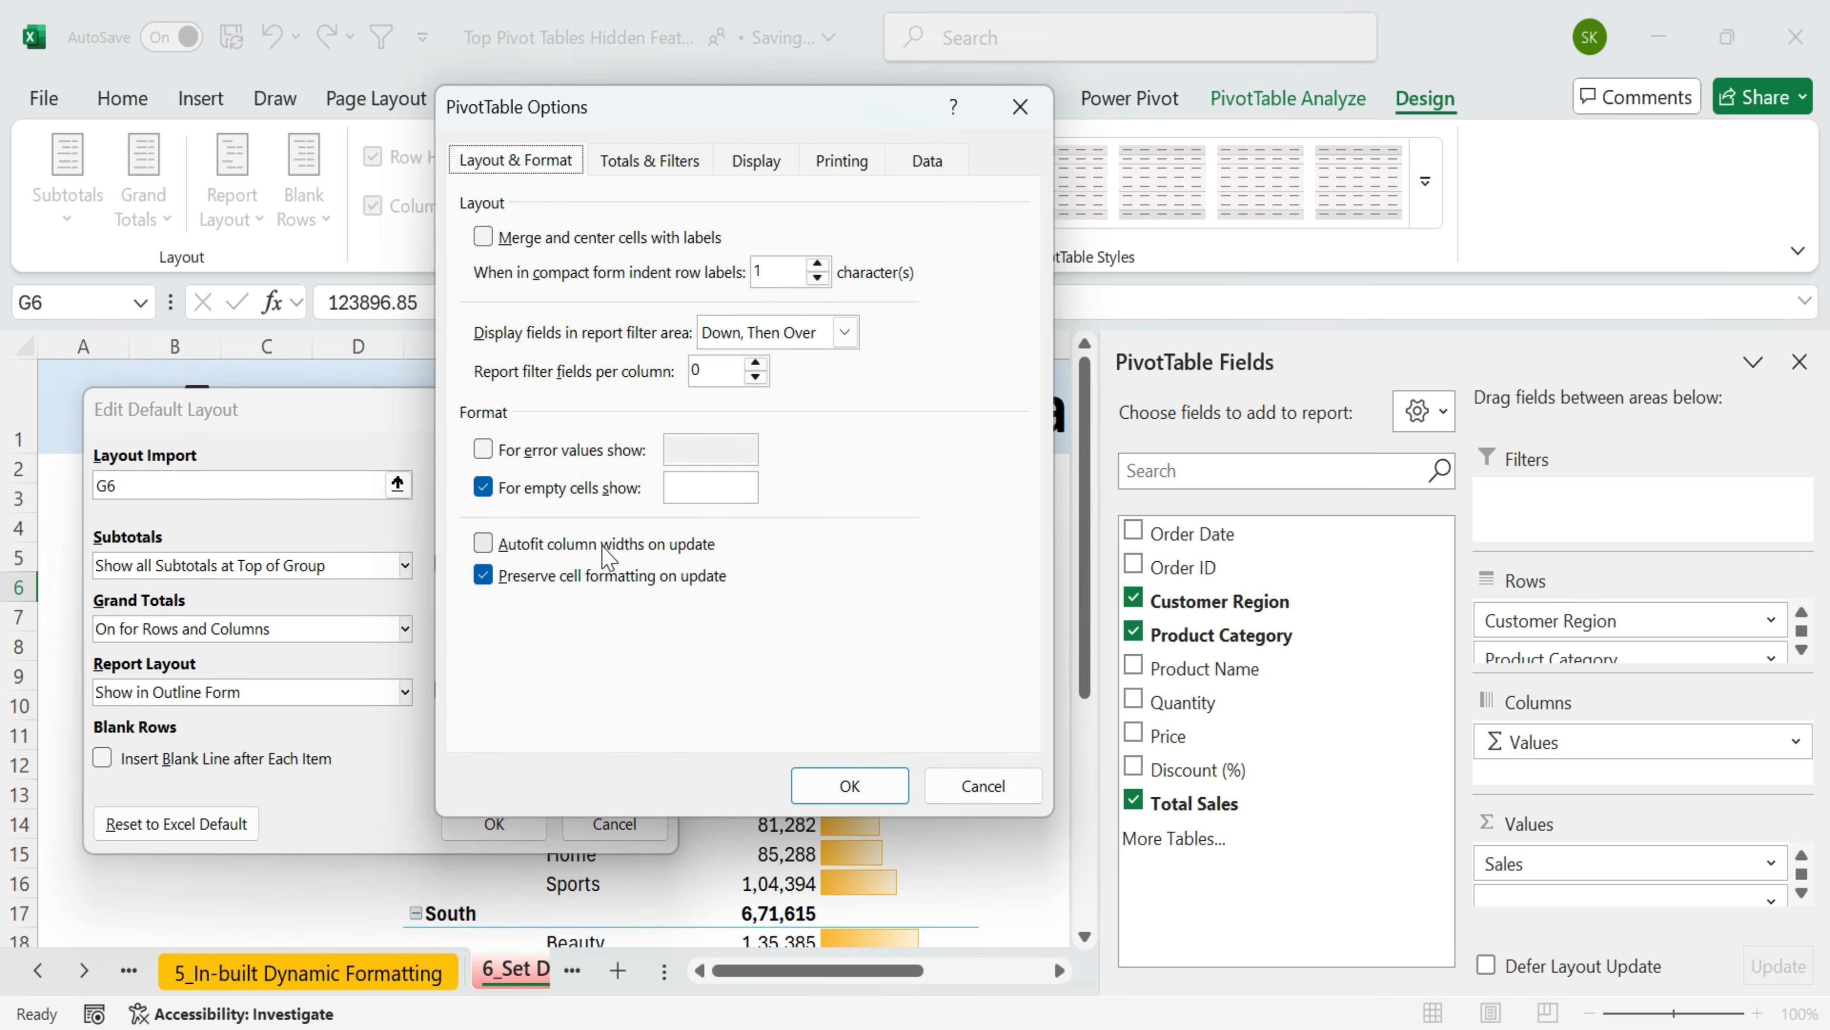
click(848, 785)
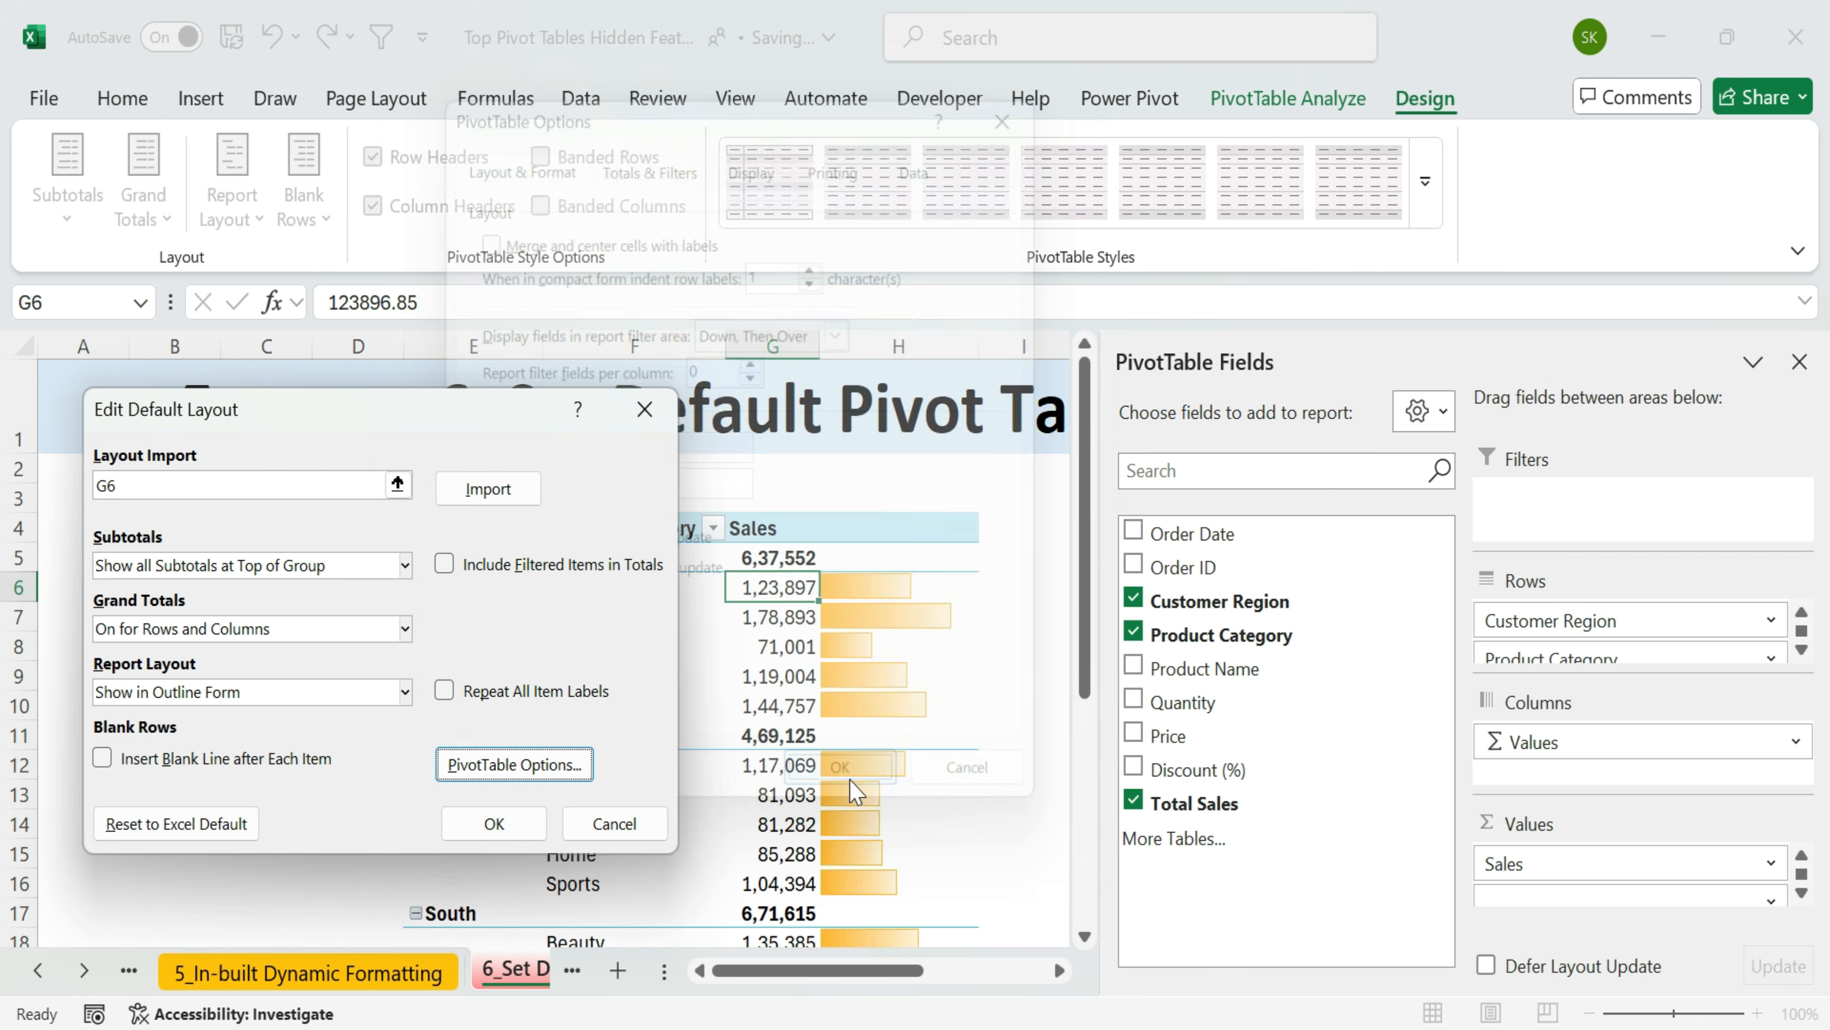
click(494, 824)
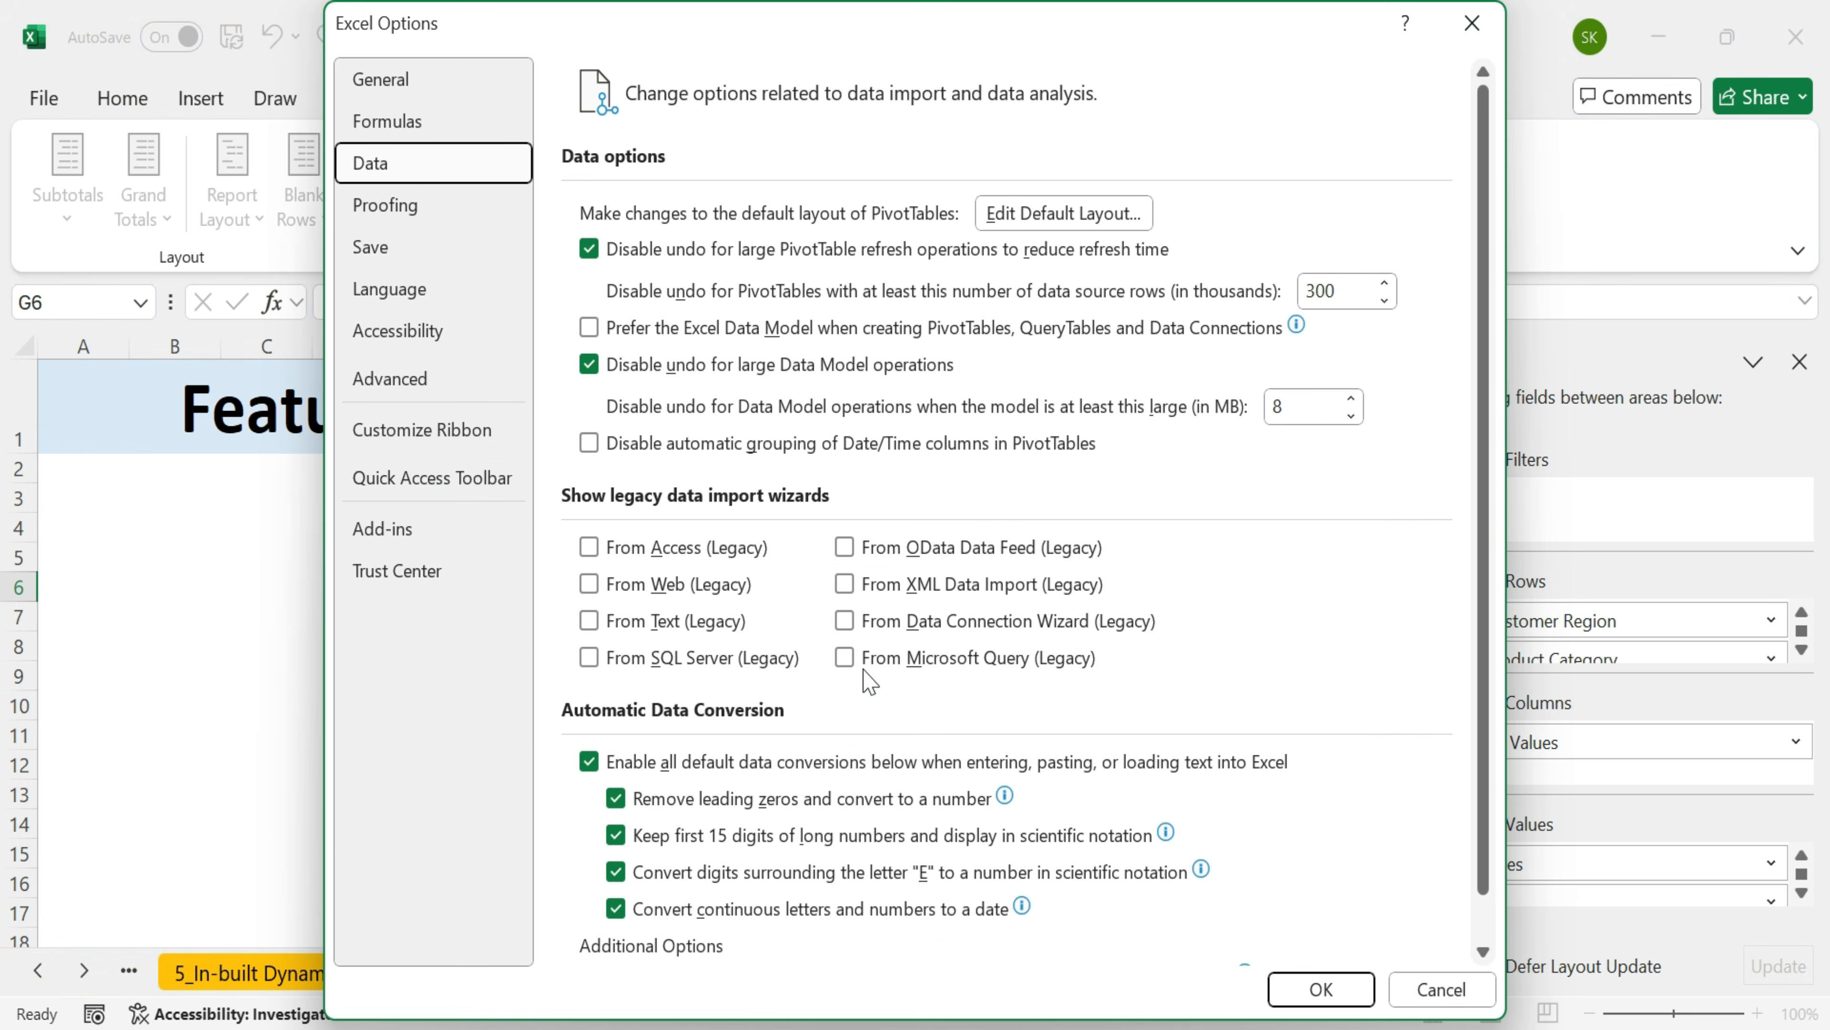
click(1321, 988)
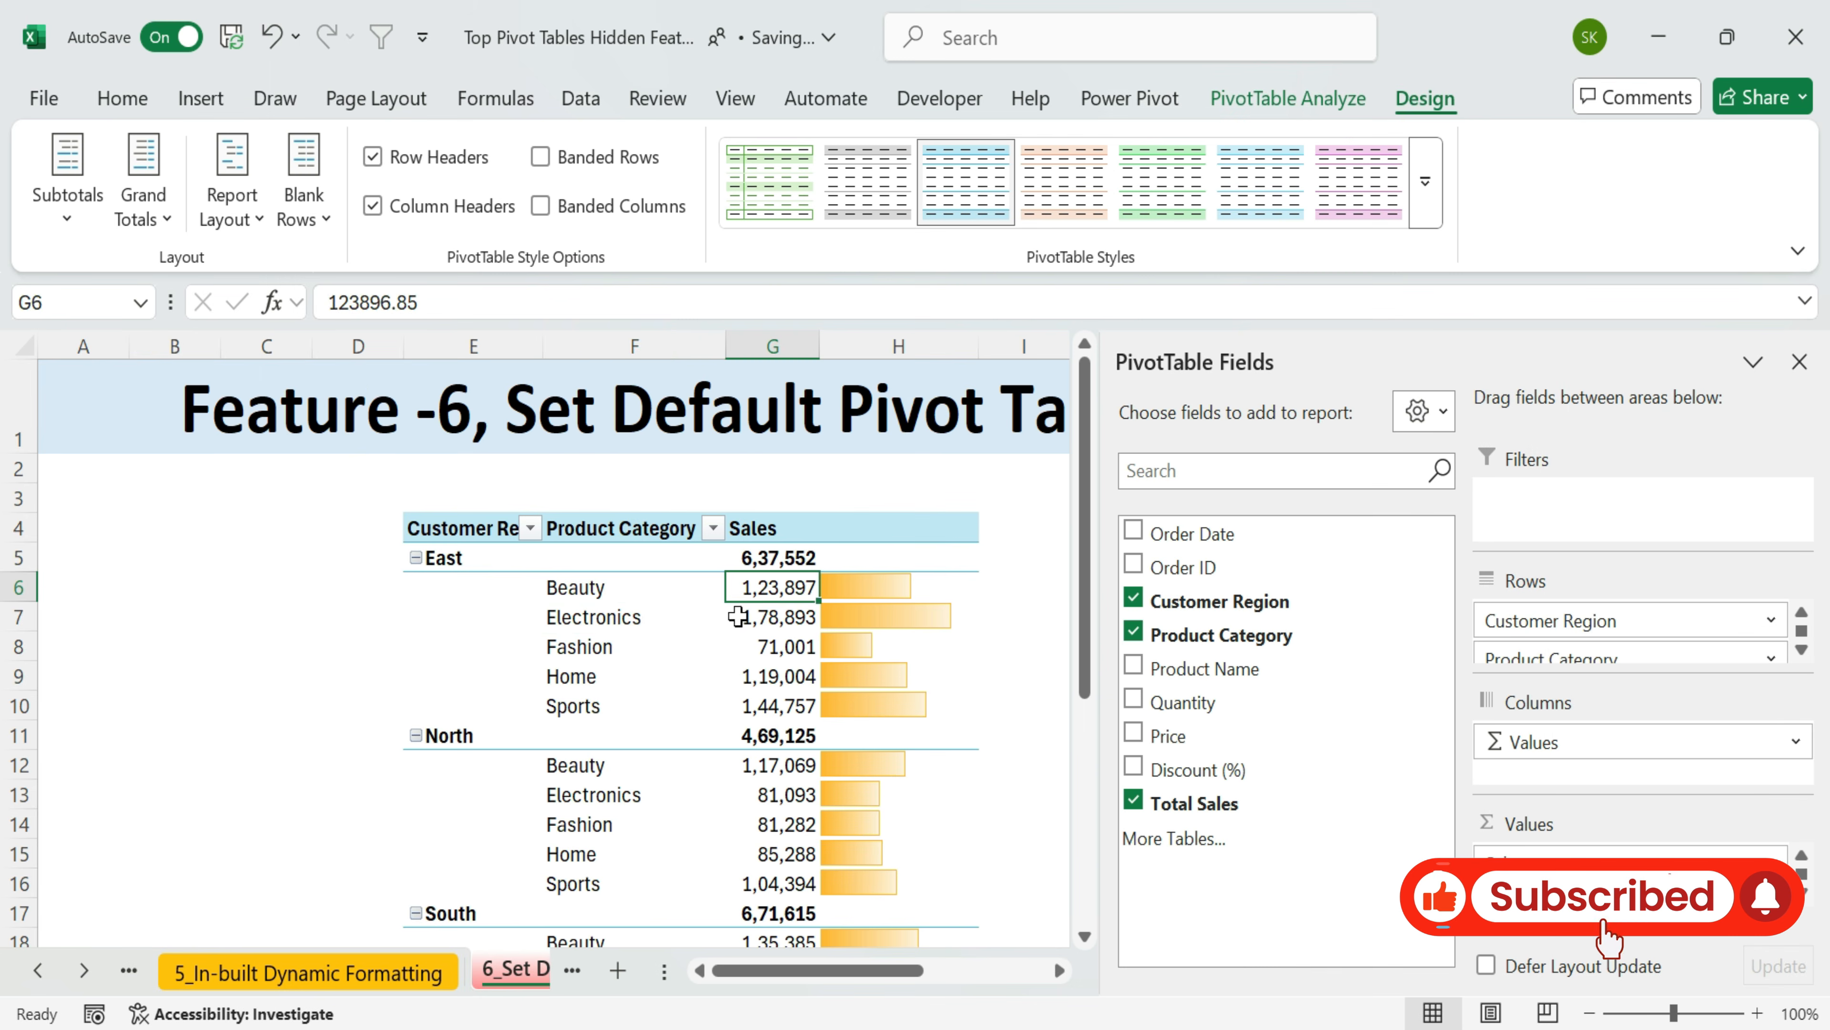
- Examine the product sales PivotTable and the empty column beside it on 7_Create Calculated Fields
click(613, 620)
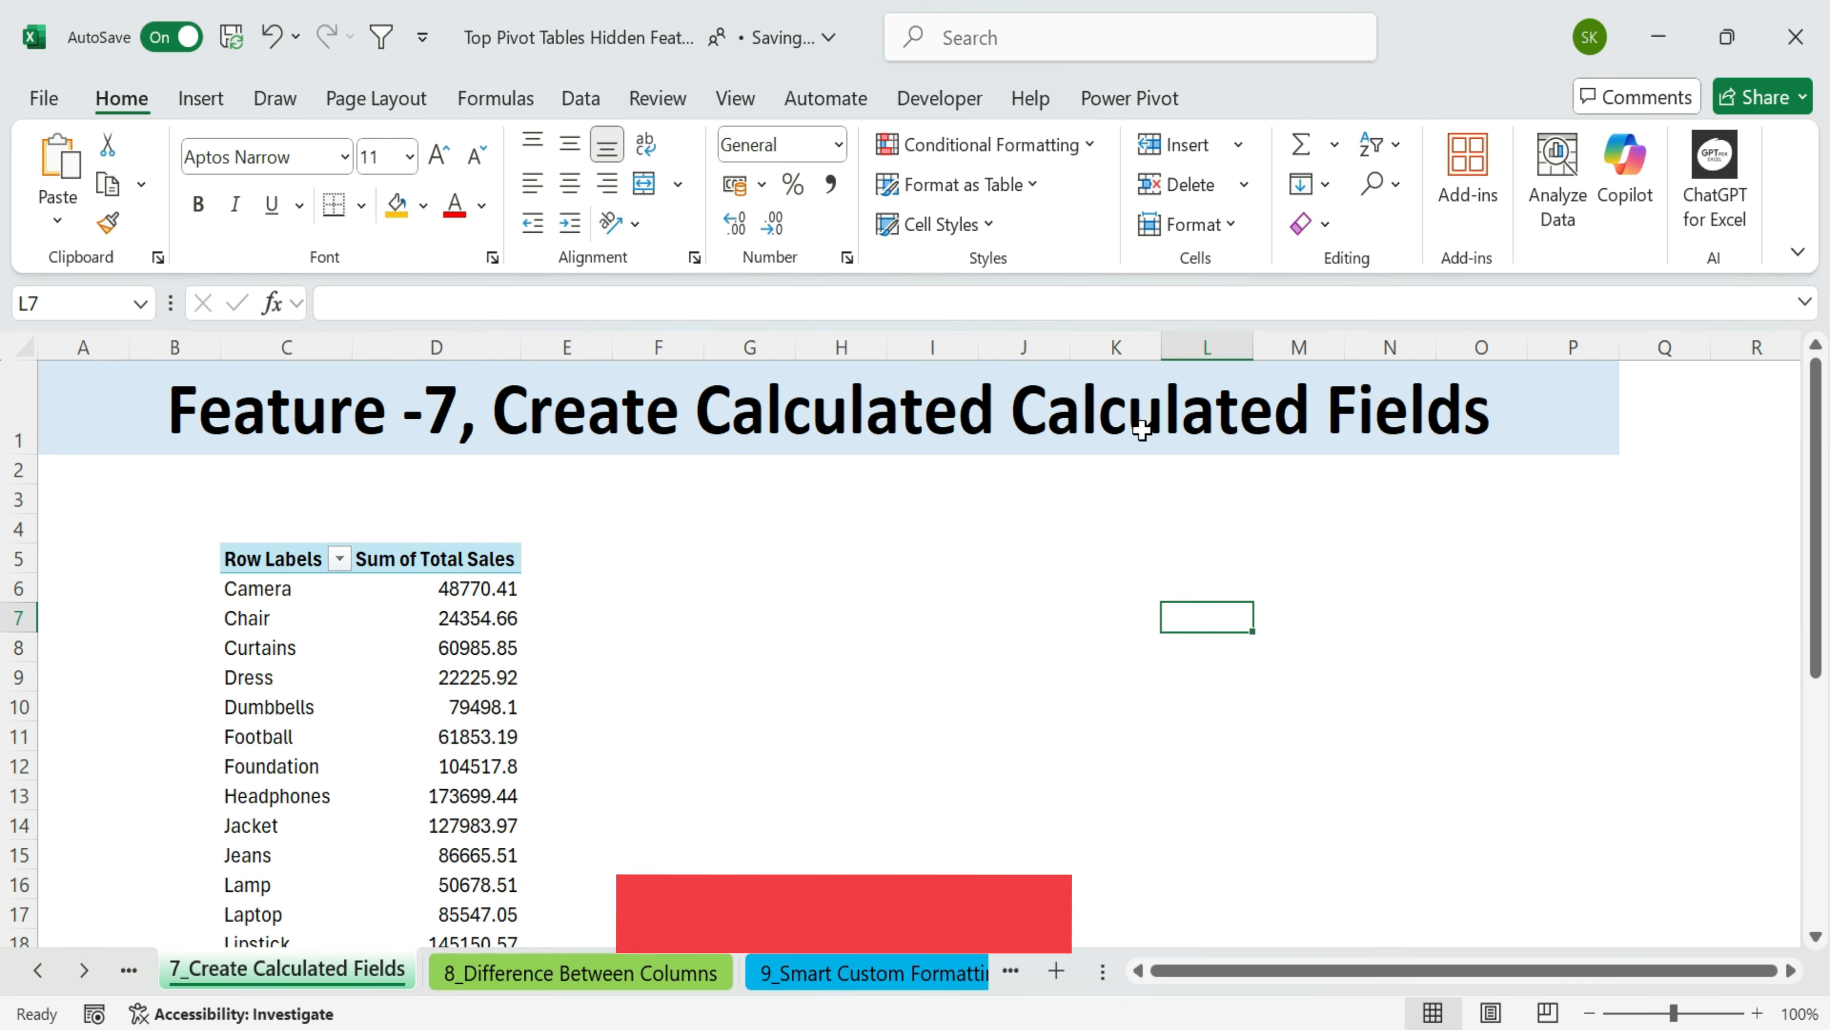
click(1141, 430)
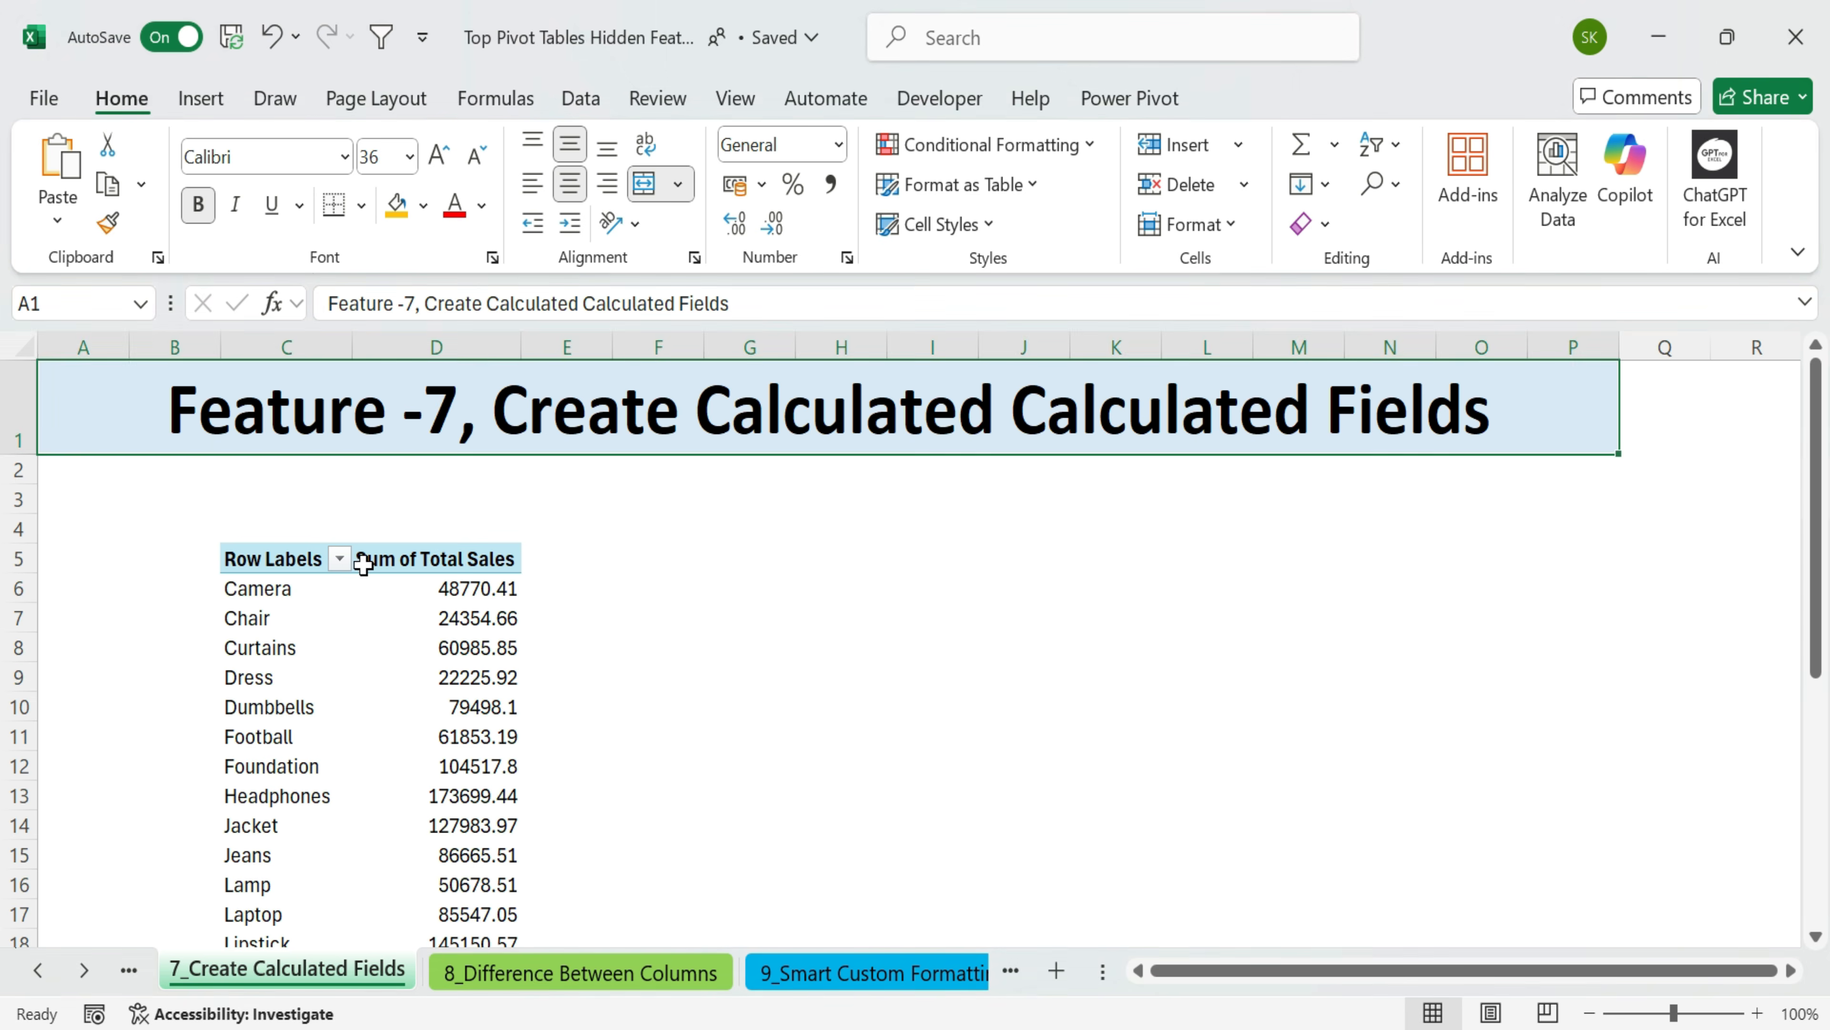
click(485, 549)
drag(543, 560, 576, 854)
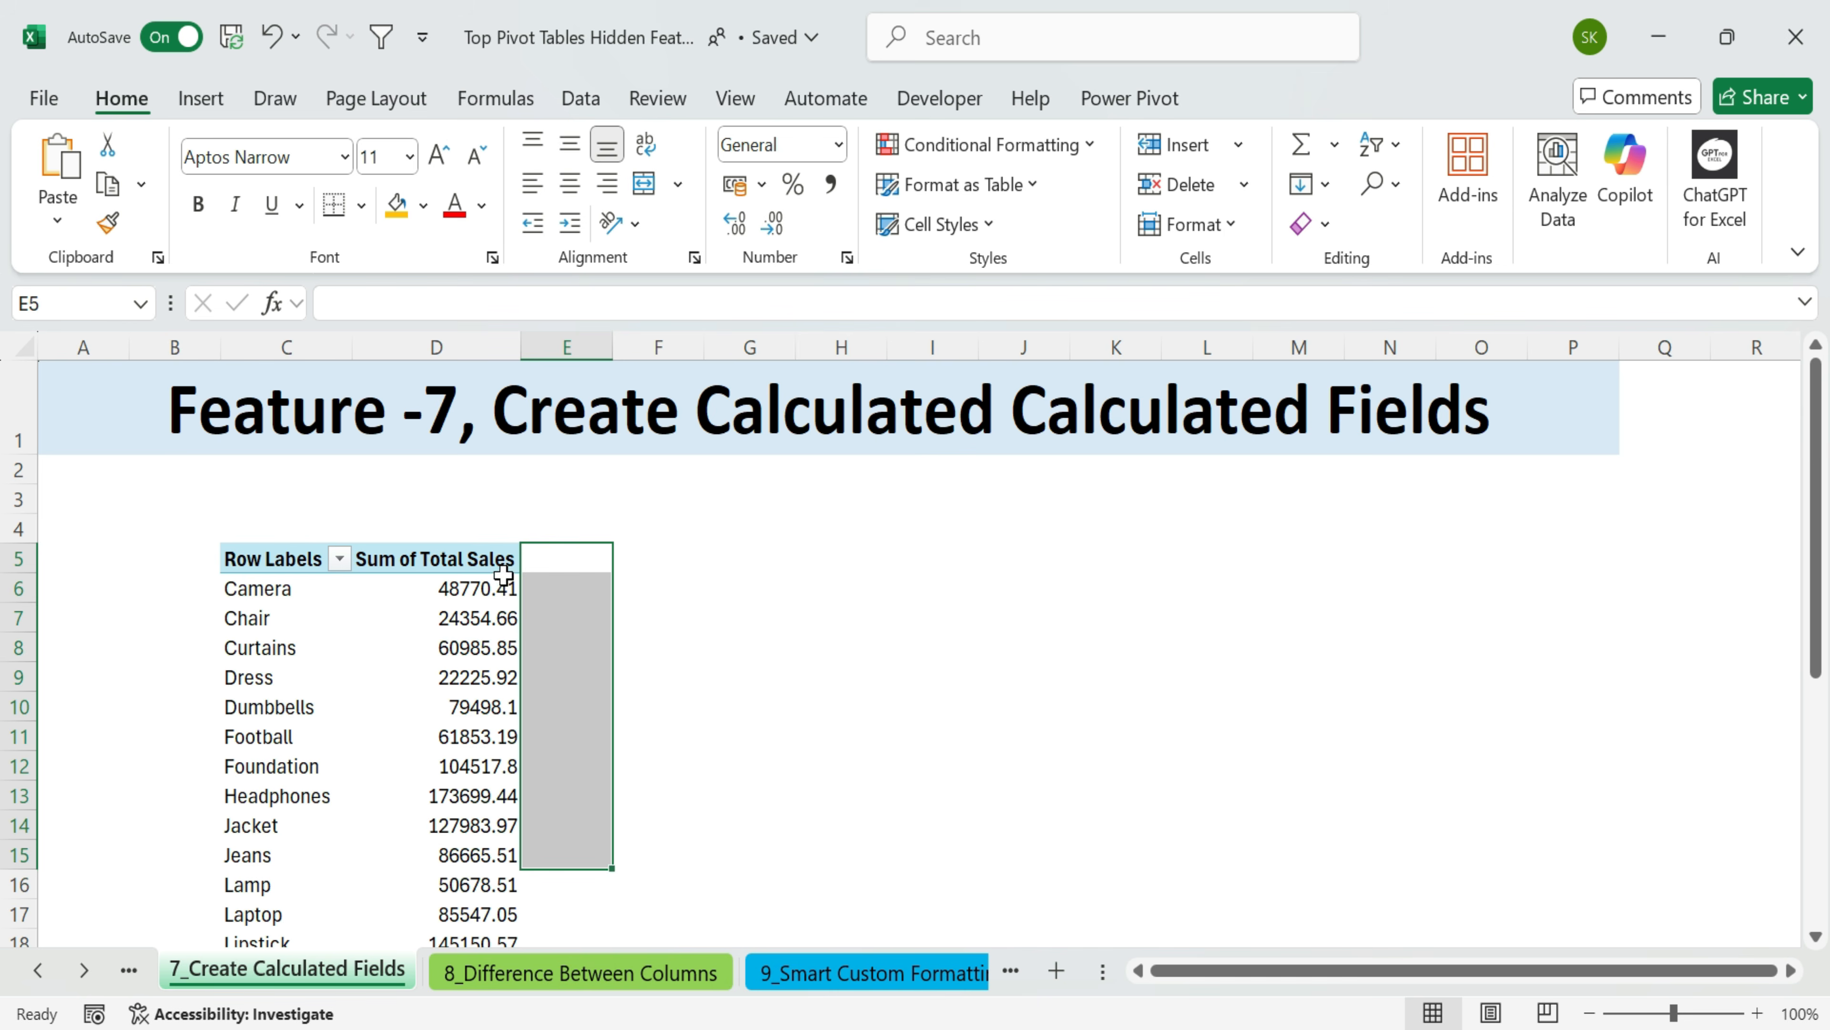
drag(426, 597, 620, 613)
click(462, 539)
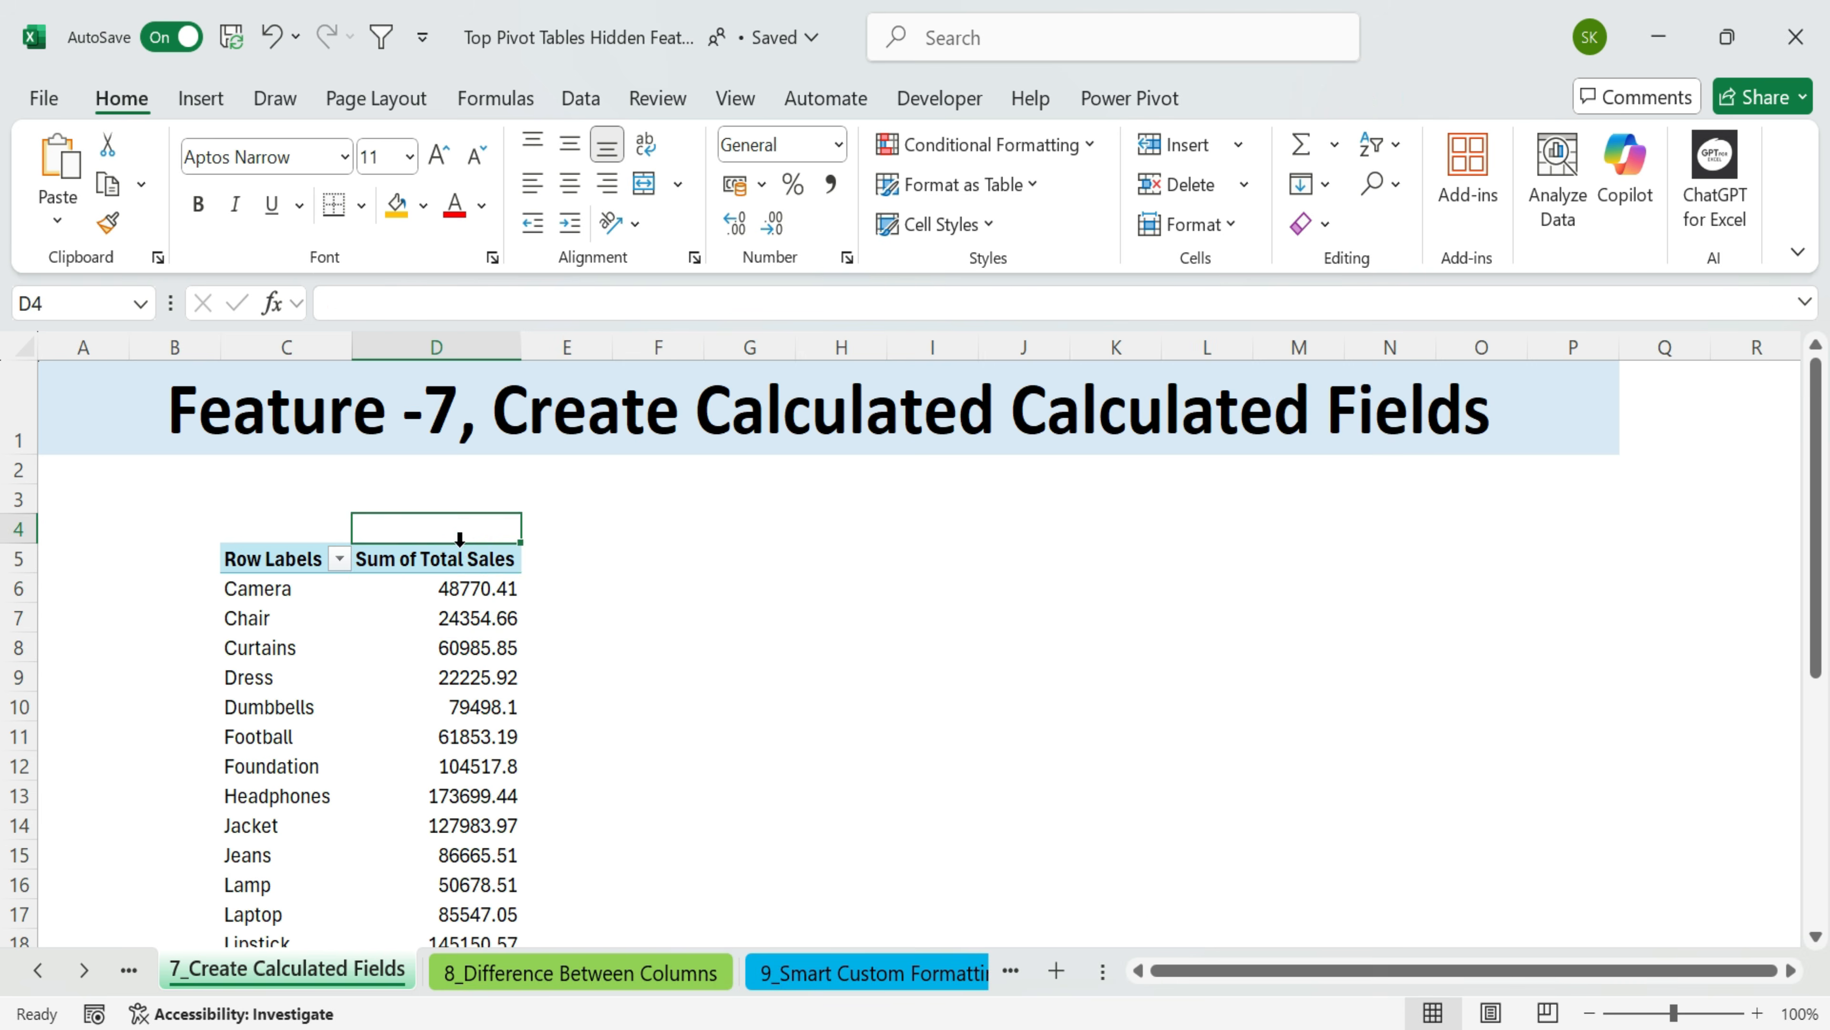
- Start a calculated field for the product sales PivotTable and name it Adjustedsales
click(459, 546)
click(1262, 99)
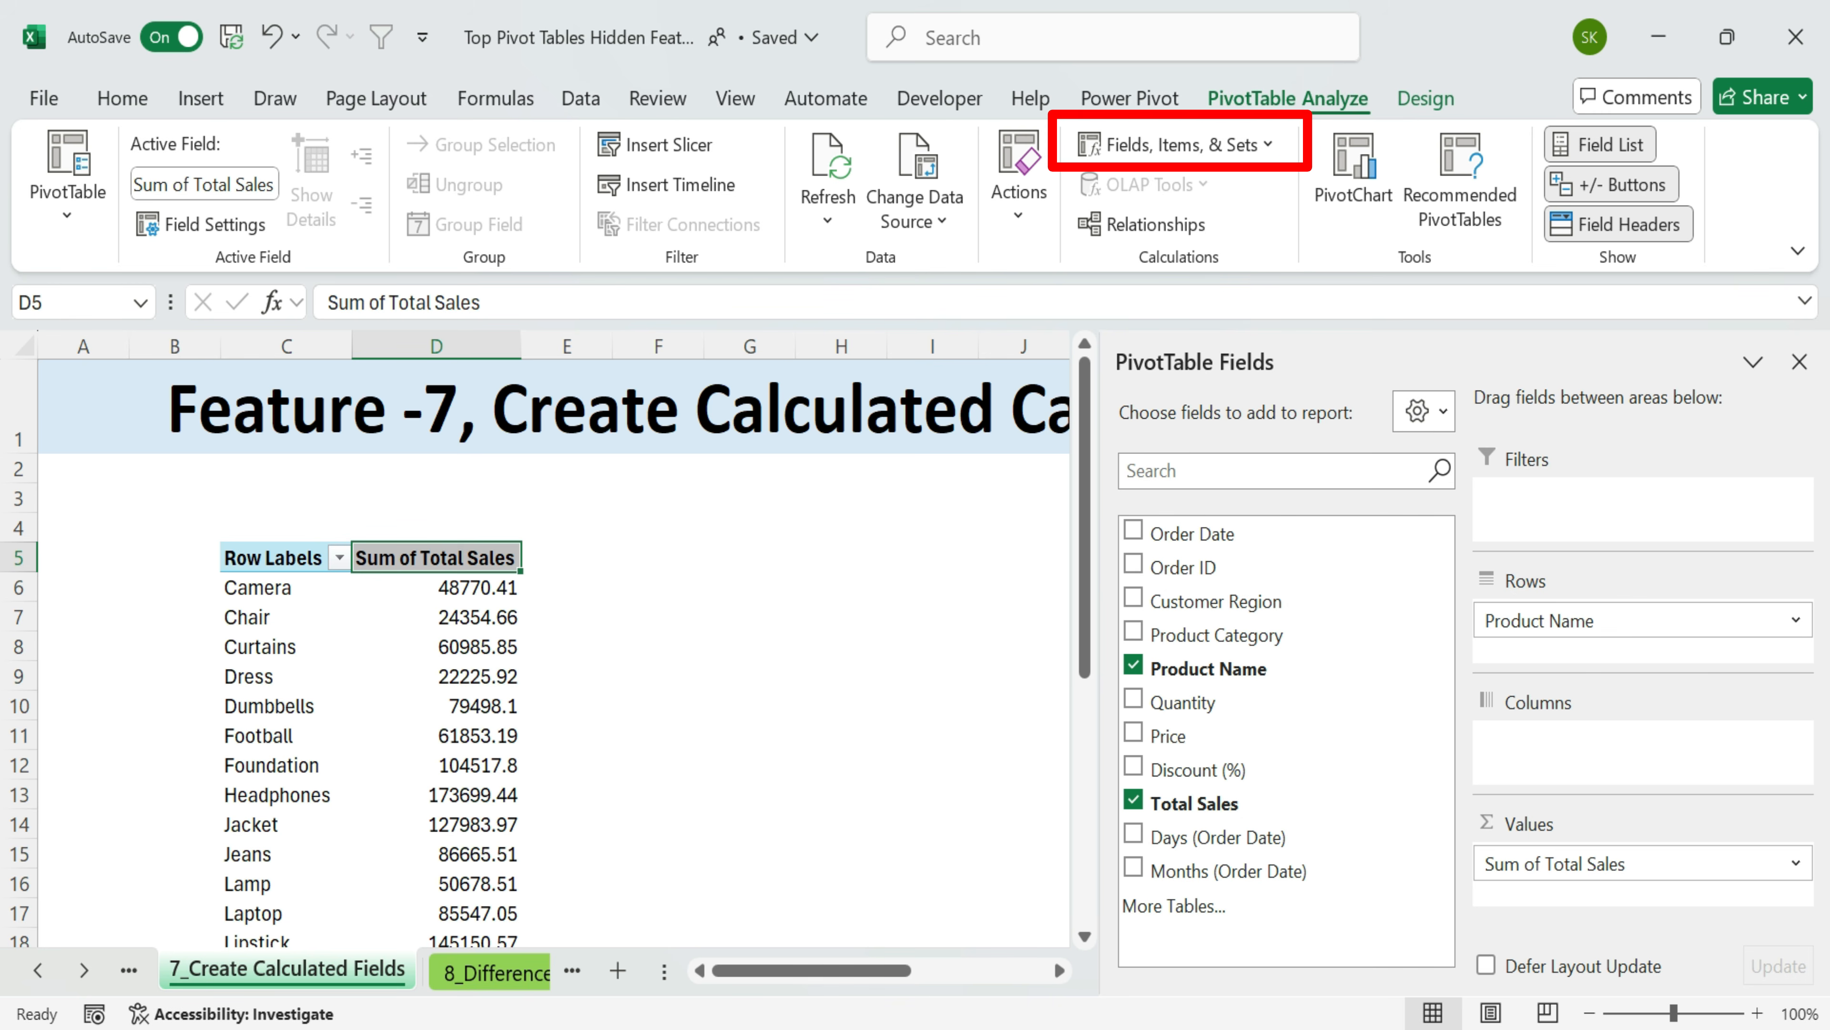
key(ctrl+c)
click(1174, 147)
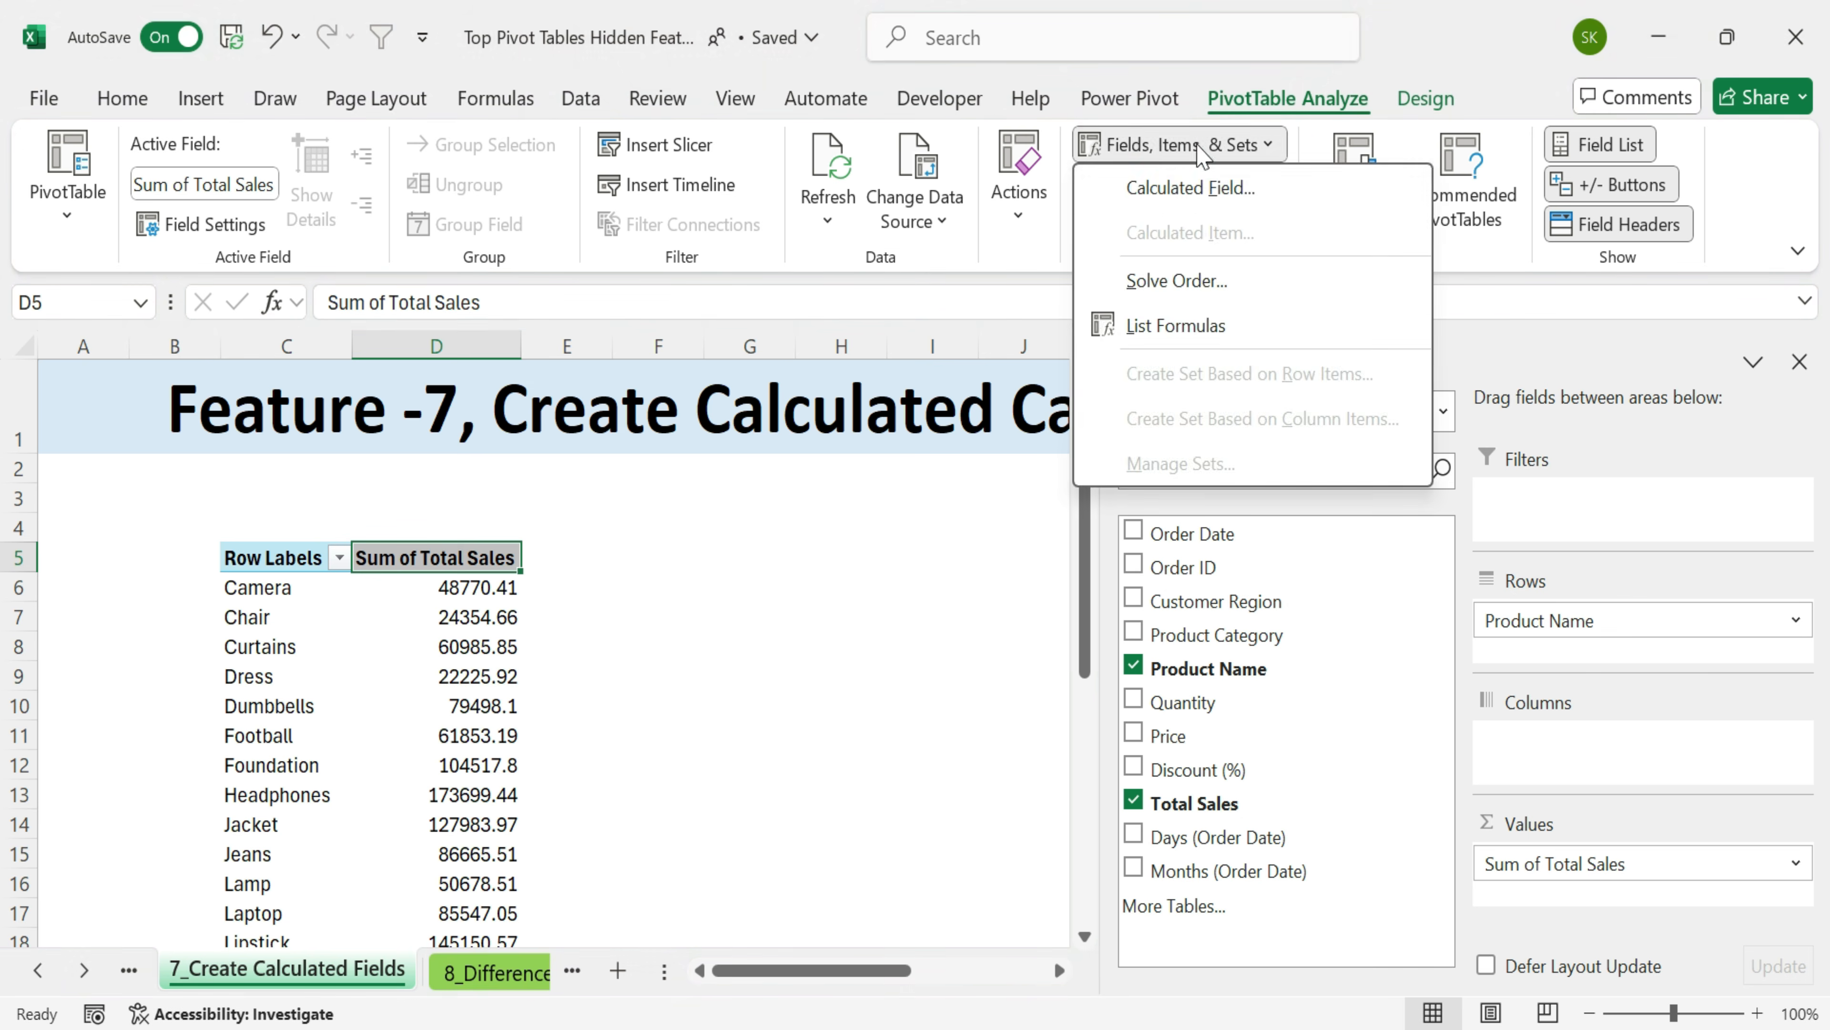
click(1228, 187)
drag(402, 343, 1027, 432)
click(936, 489)
key(BackSpace)
key(BackSpace)
key(BackSpace)
key(BackSpace)
key(BackSpace)
key(BackSpace)
text(Adjustedsales)
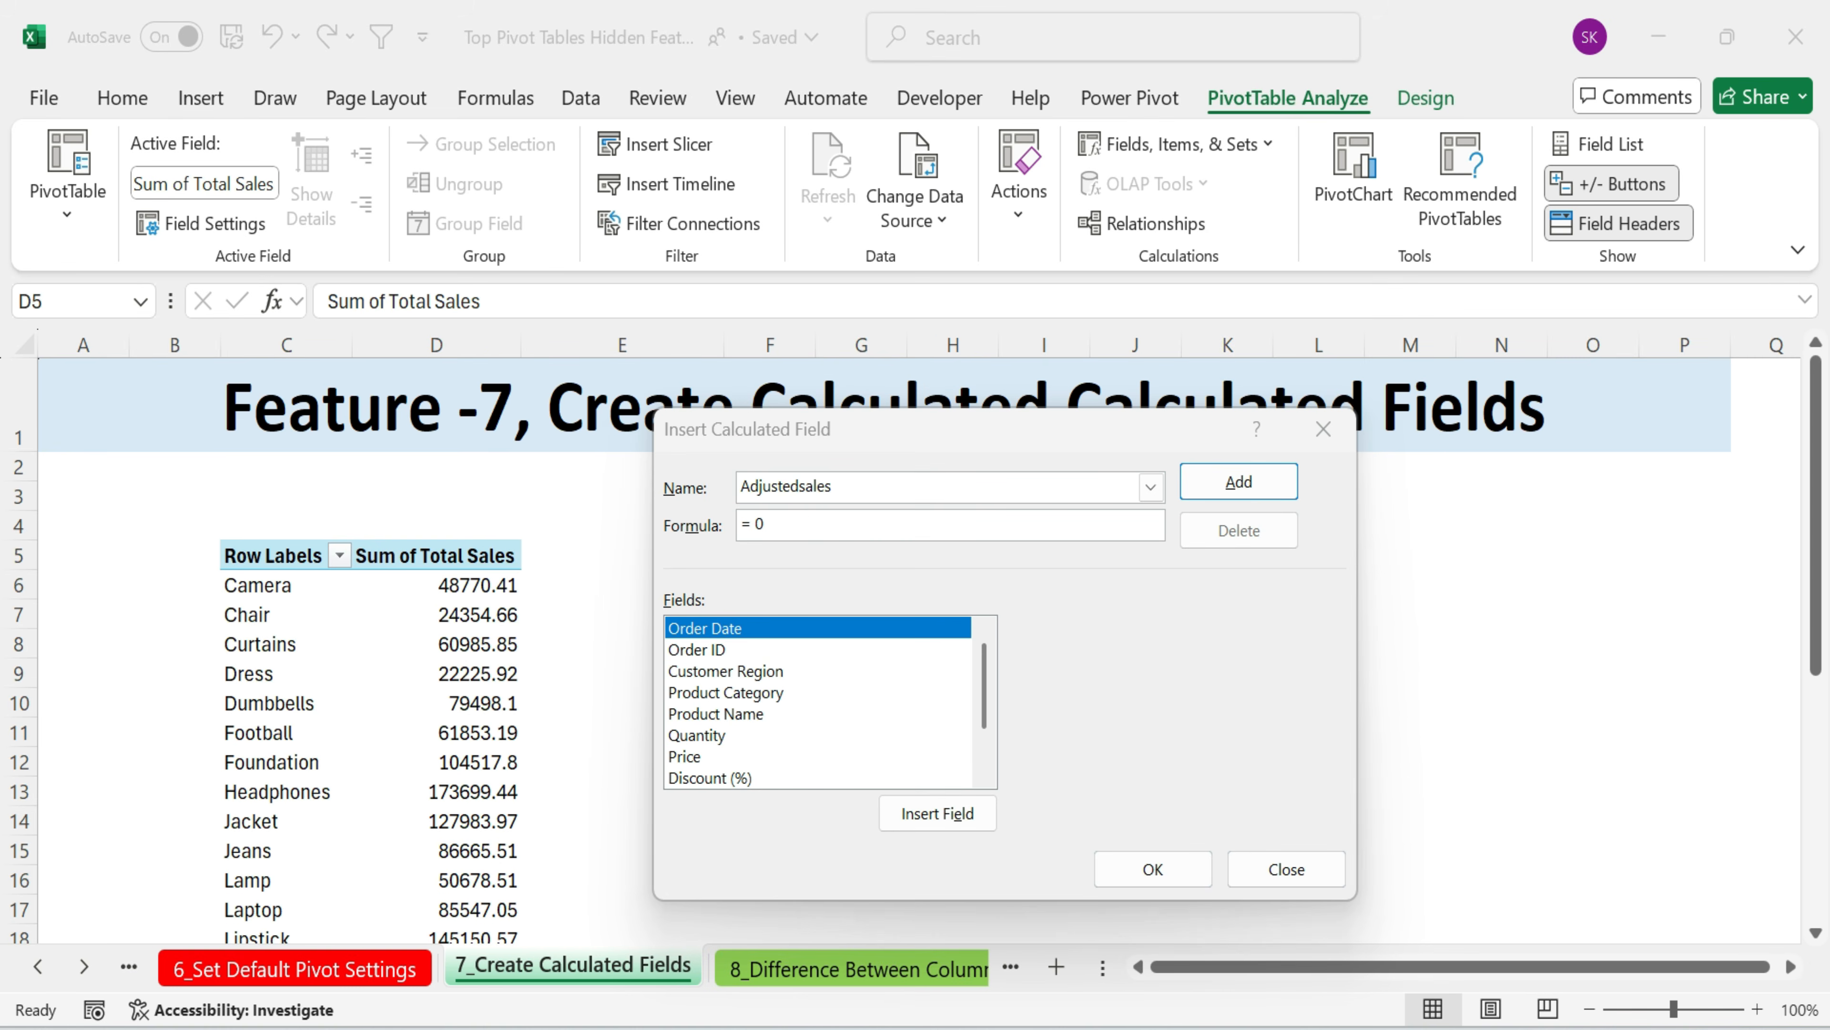
- Set the Adjustedsales formula to ='Total Sales'*(1+10%) and add the field to the PivotTable
drag(812, 525, 740, 524)
scroll(783, 710, down, 1)
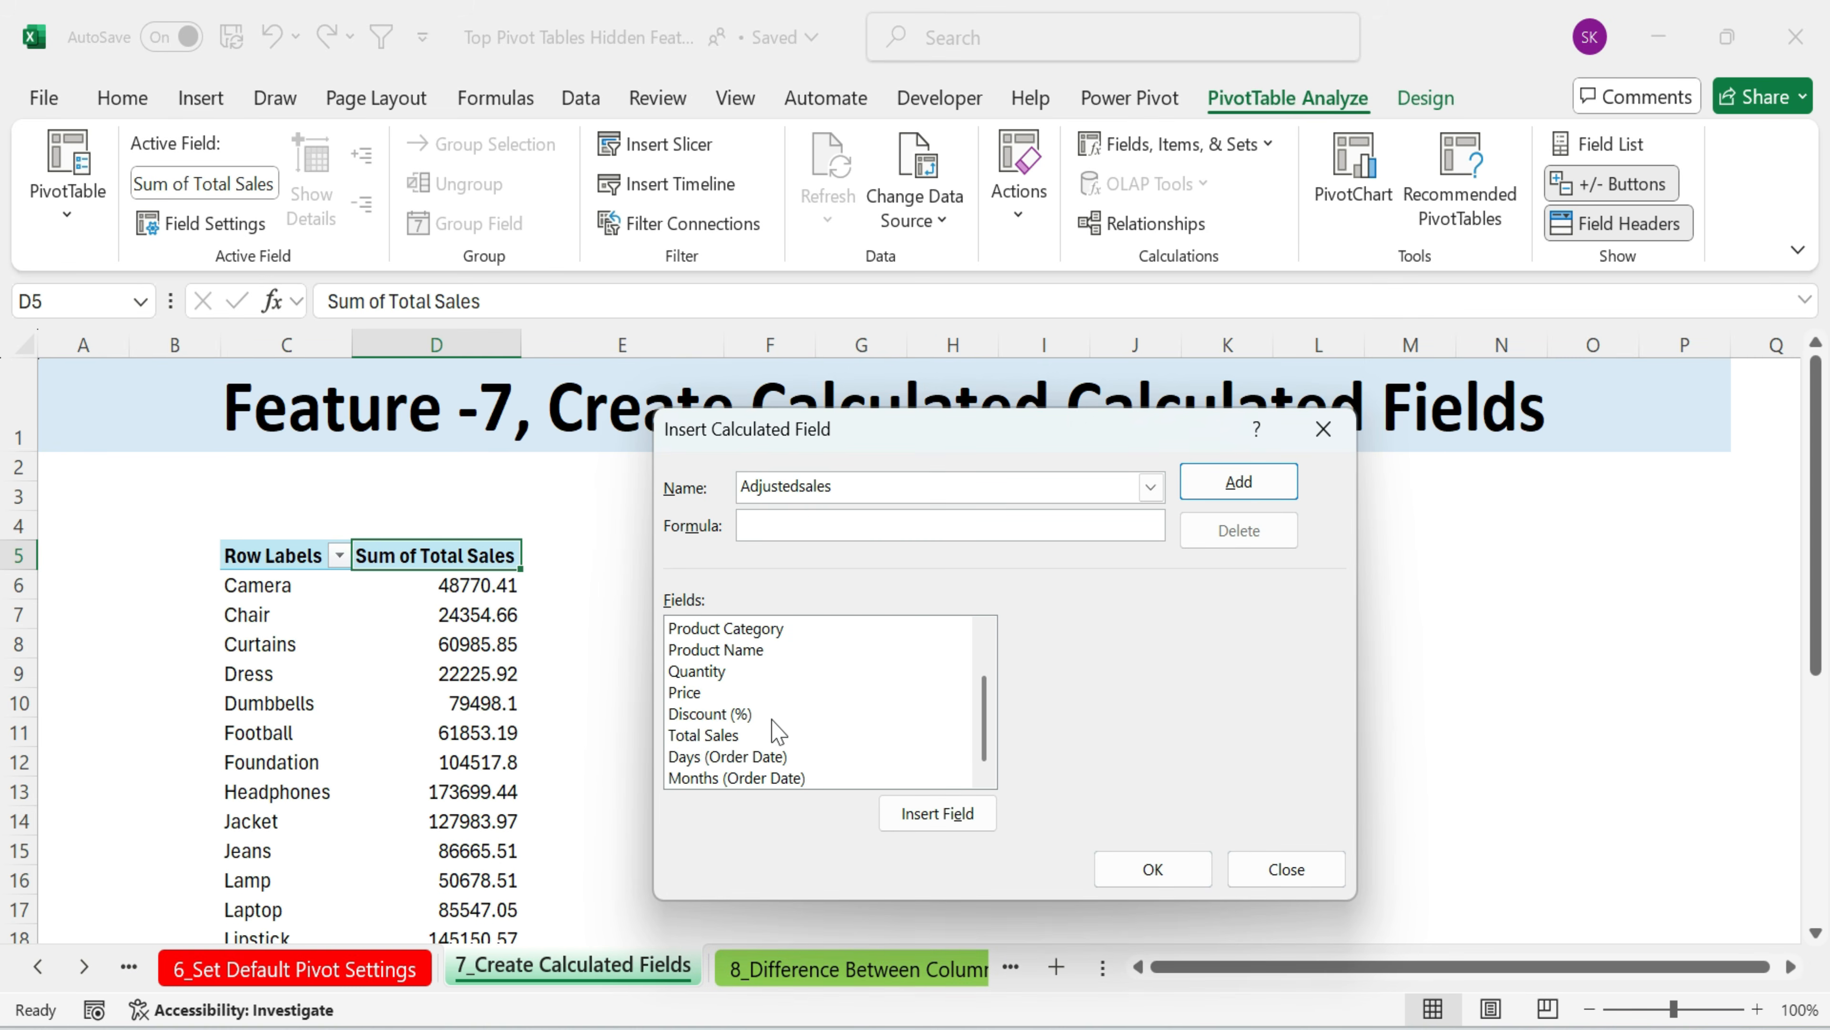
click(765, 736)
click(937, 813)
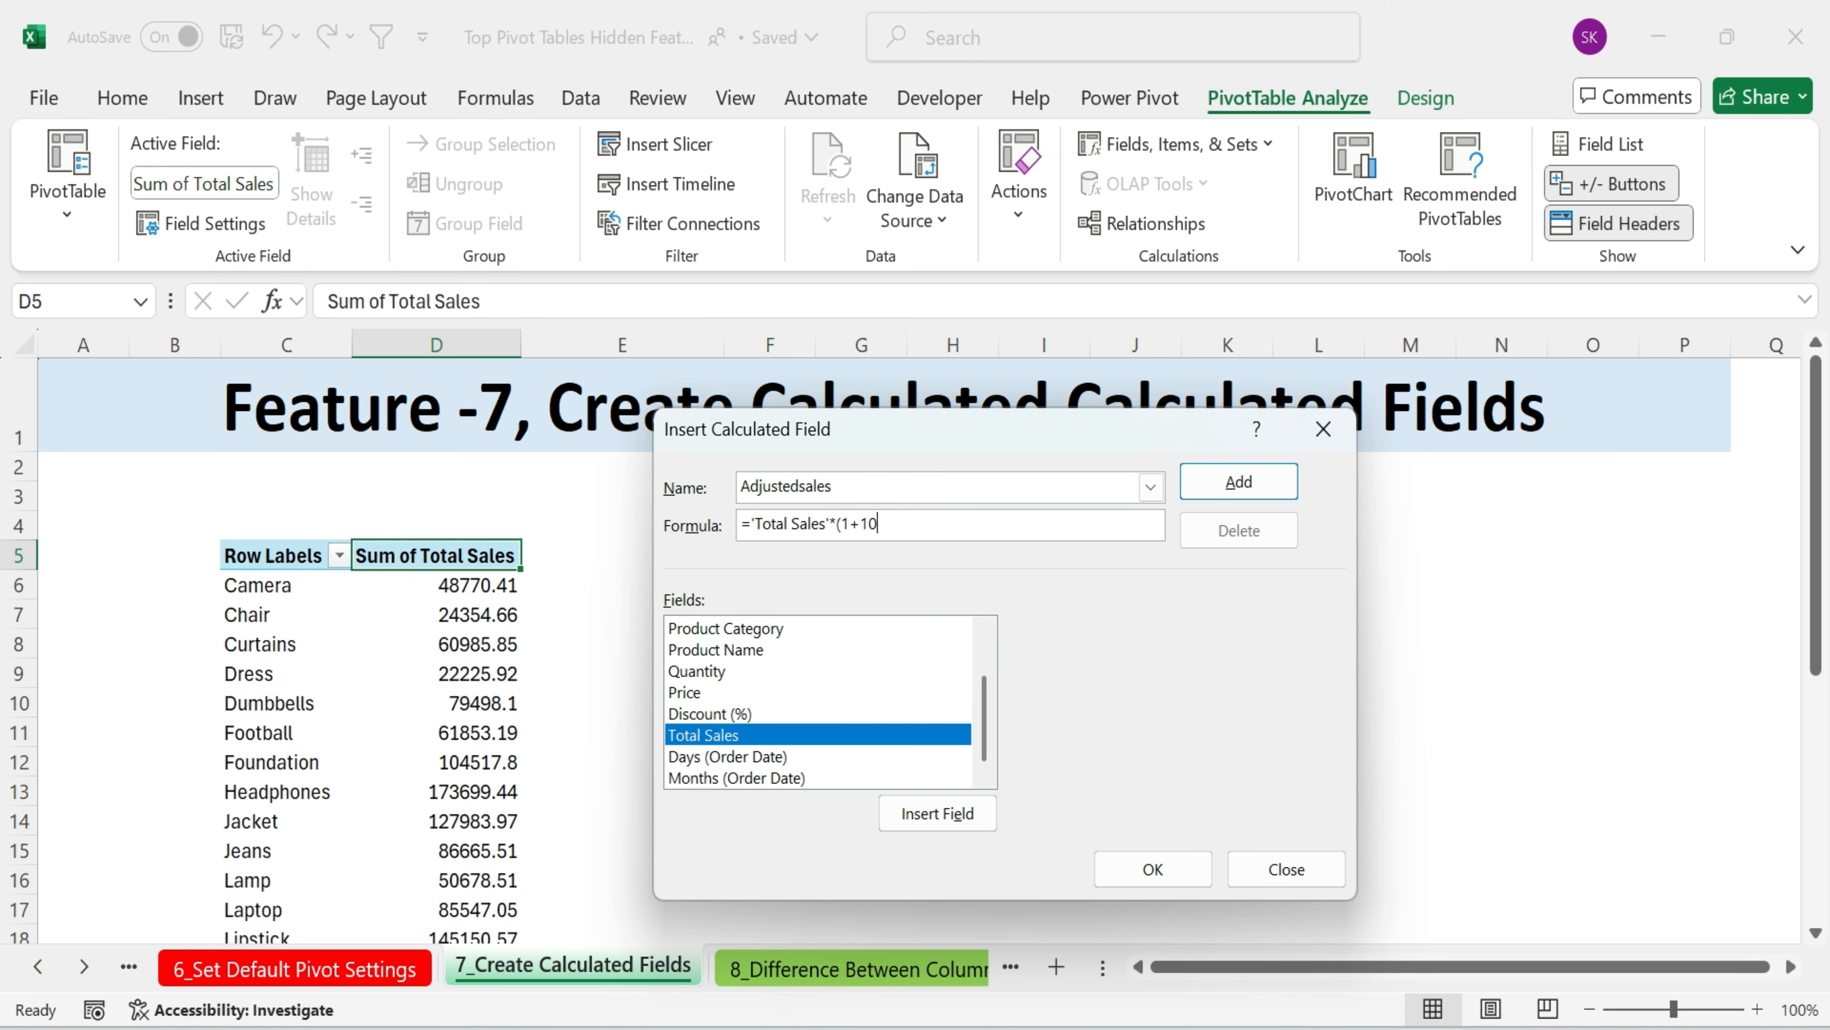
drag(923, 523, 736, 528)
click(929, 525)
click(1279, 482)
scroll(864, 721, down, 2)
click(721, 777)
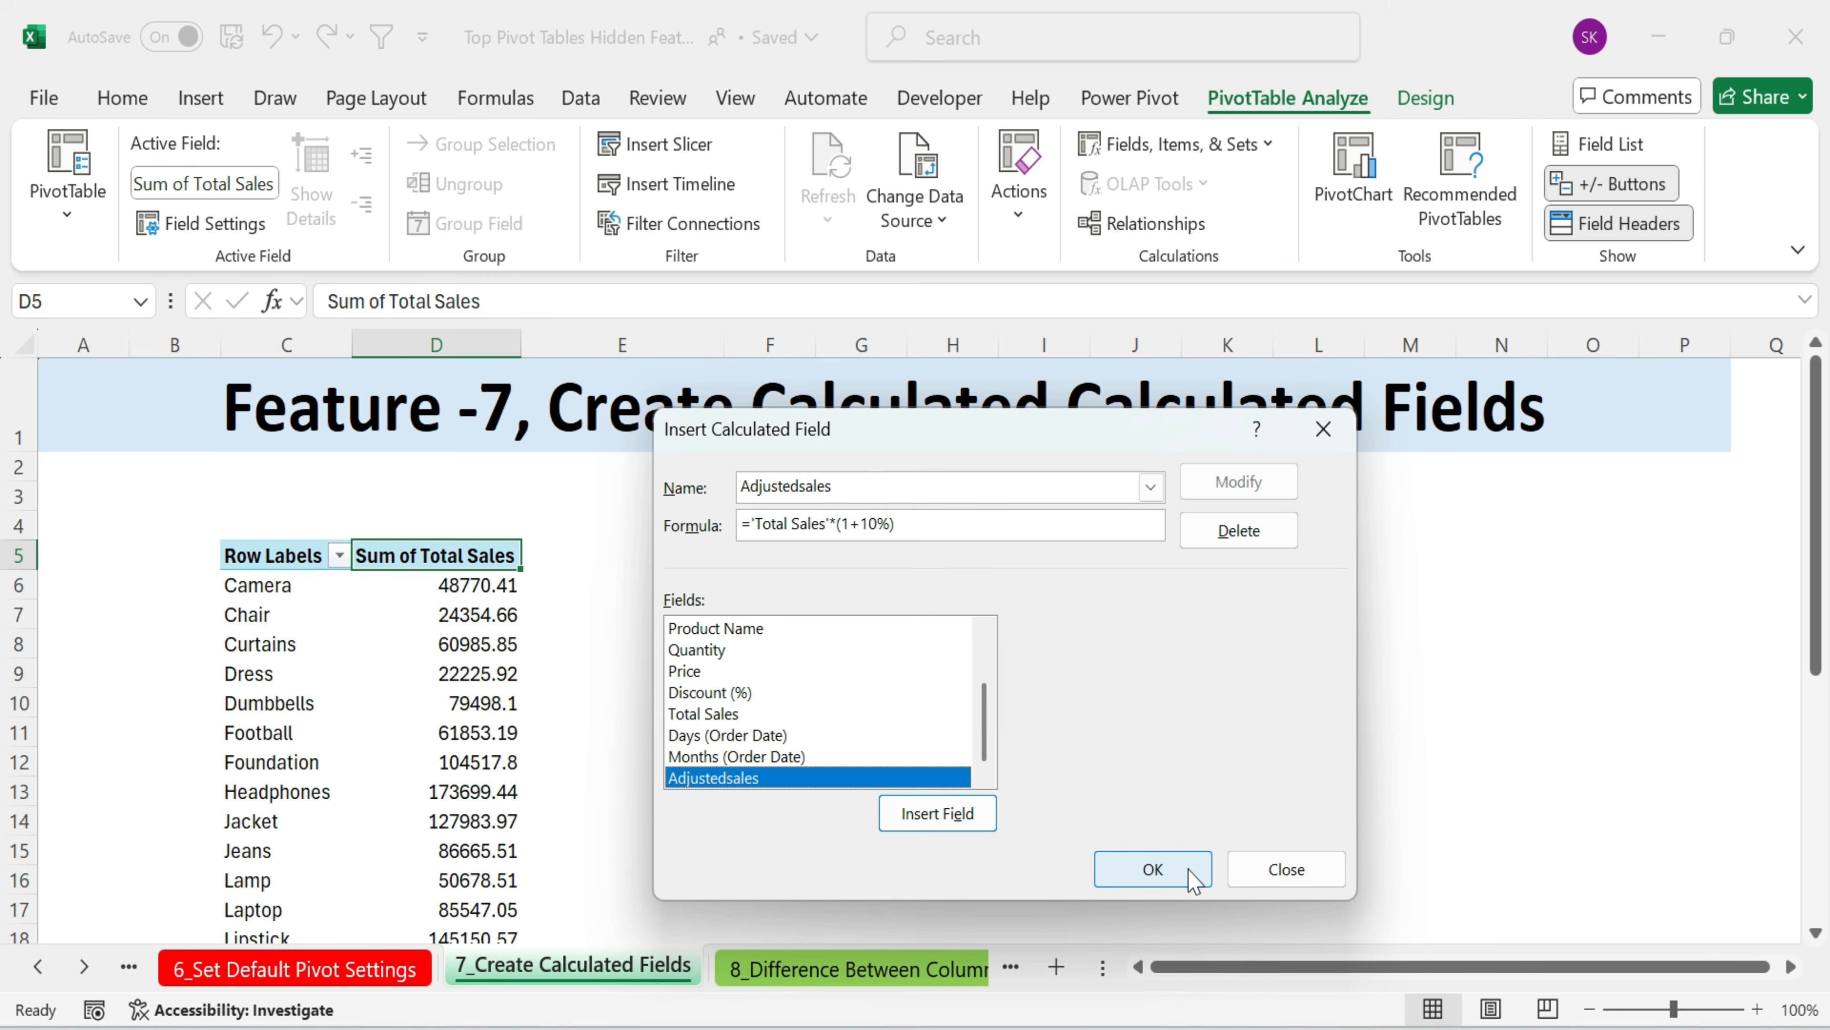
click(1153, 869)
- Remove "Sum of" from the calculated field's column header so it reads Adjustedsales
click(596, 557)
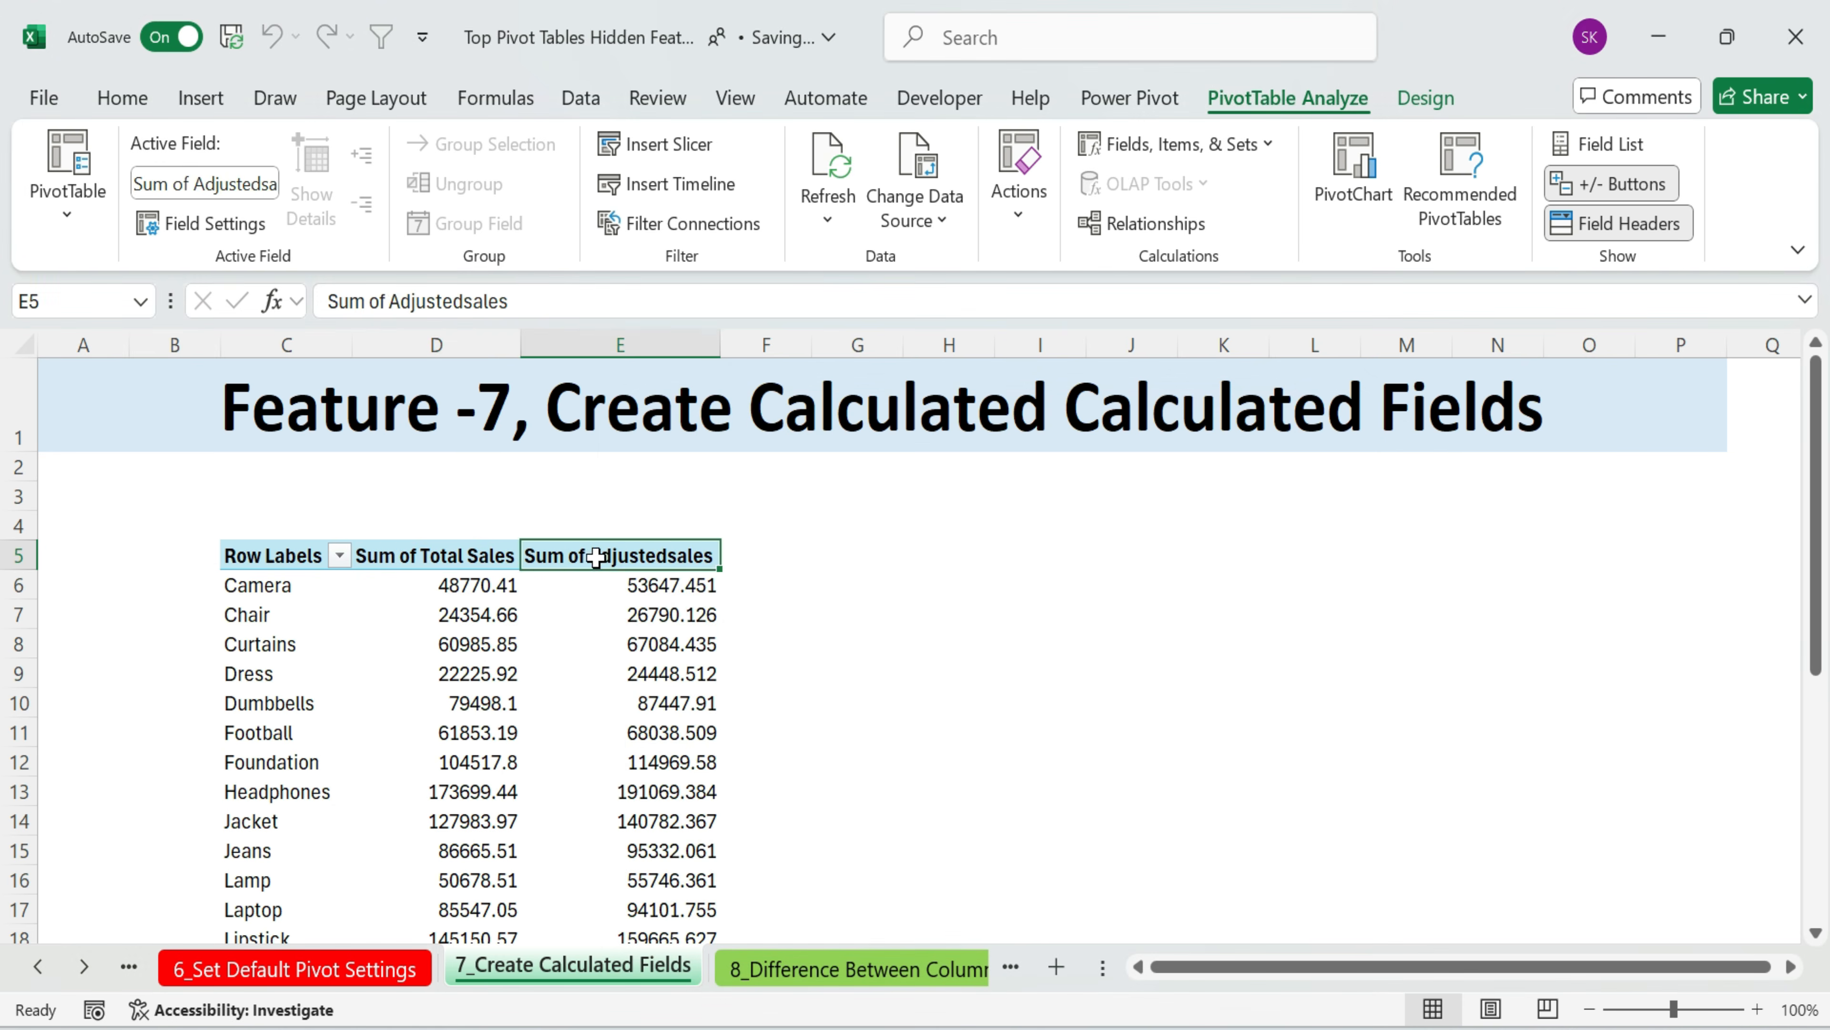
drag(490, 556, 703, 758)
click(617, 556)
drag(328, 301, 389, 301)
key(BackSpace)
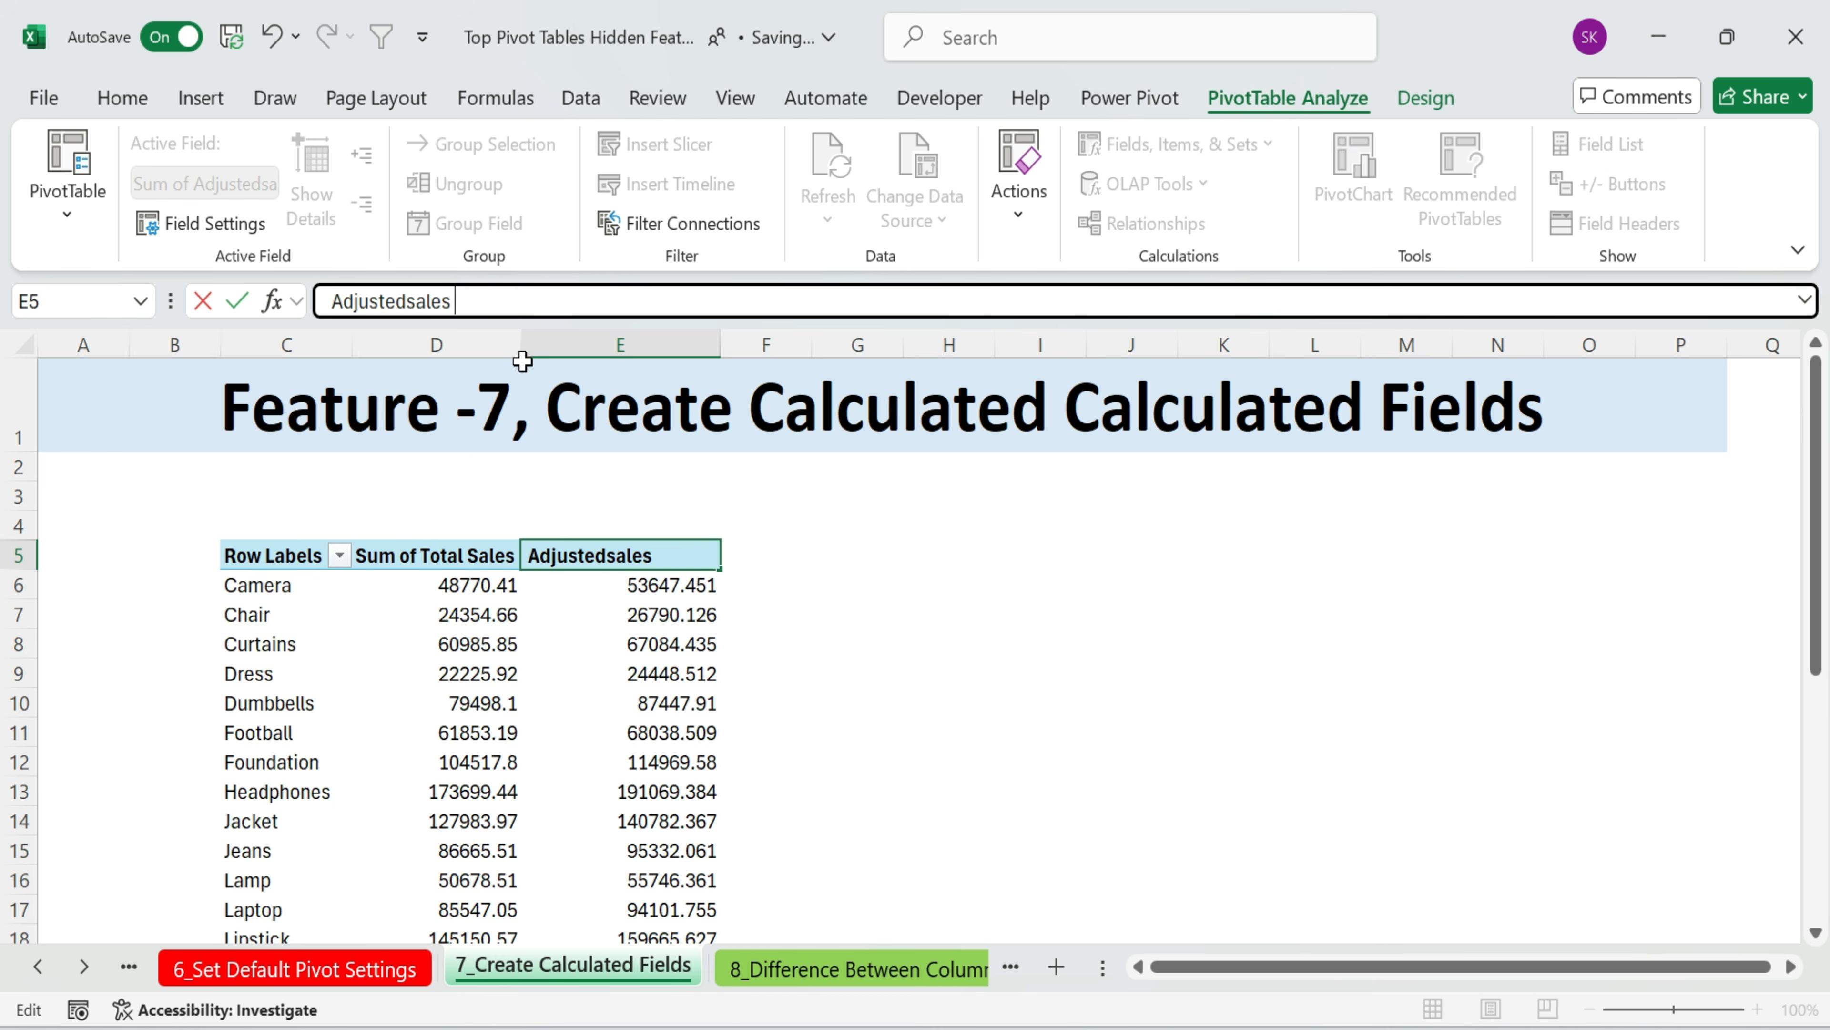
key(Return)
- Remove "Sum of" from the Total Sales column header of the product PivotTable
click(462, 555)
click(376, 301)
drag(389, 301, 328, 301)
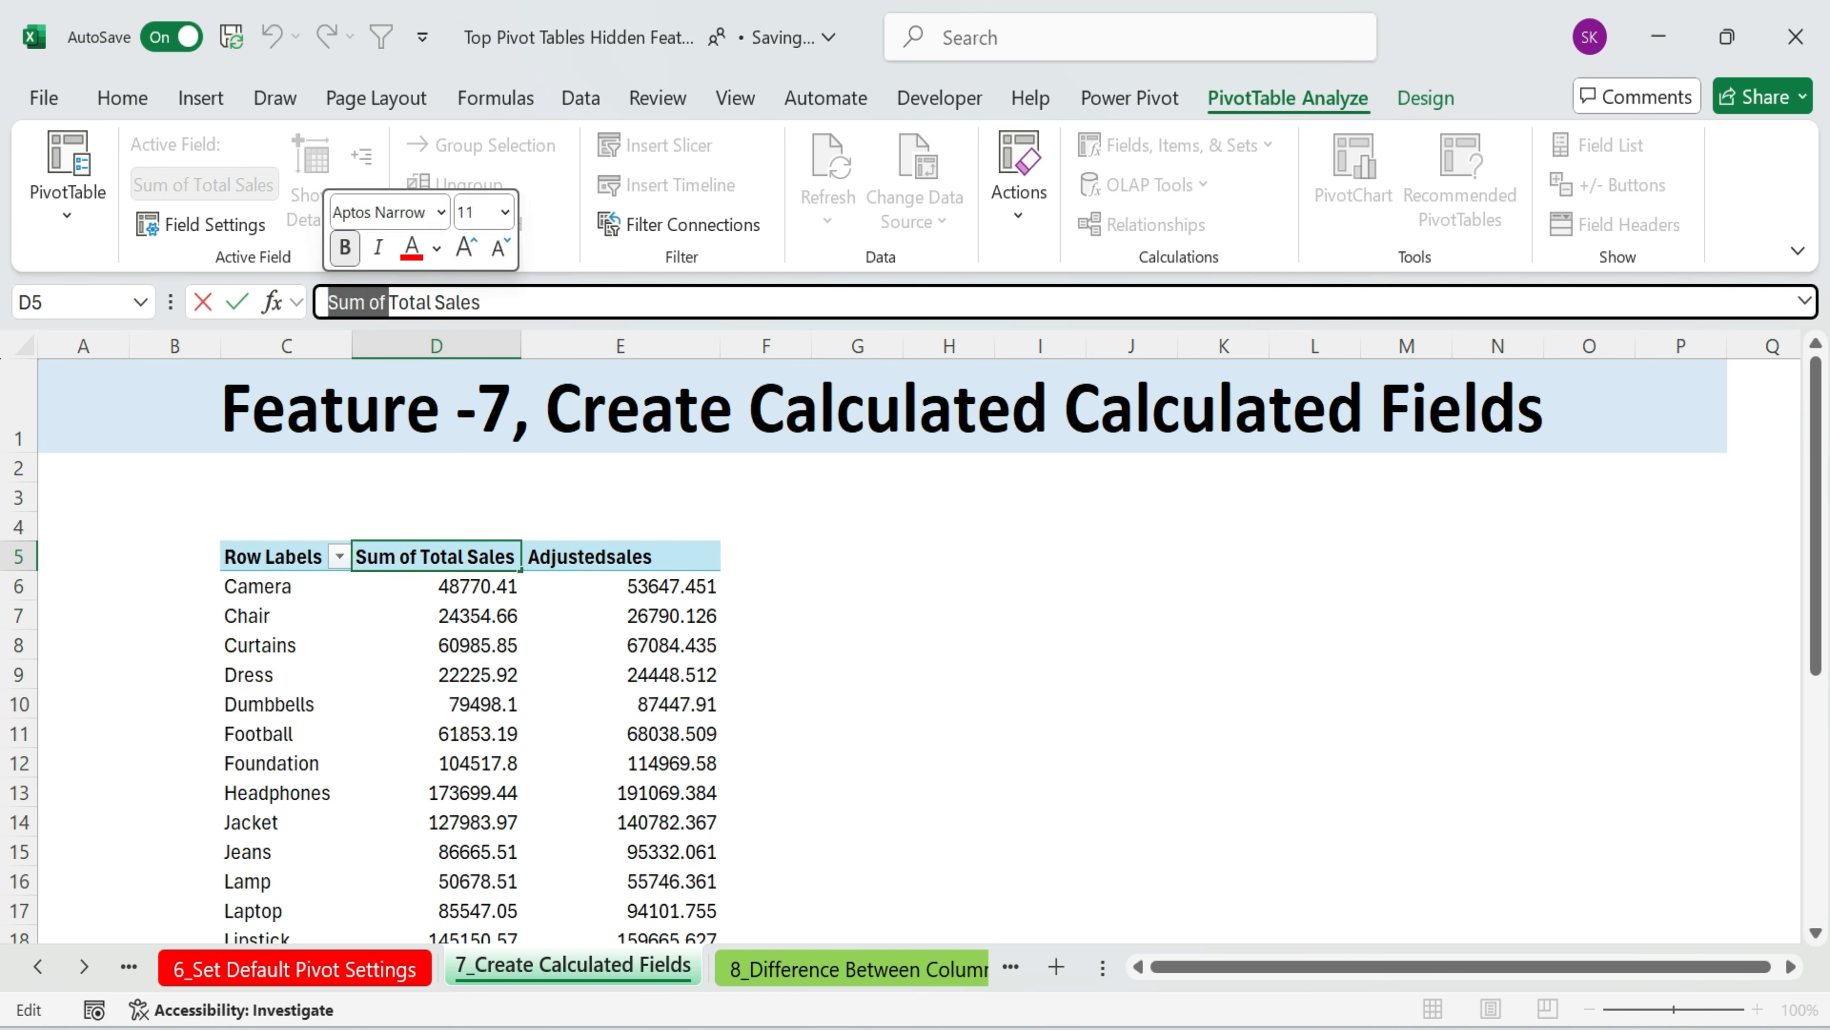
key(BackSpace)
click(793, 674)
drag(180, 530, 817, 760)
click(677, 674)
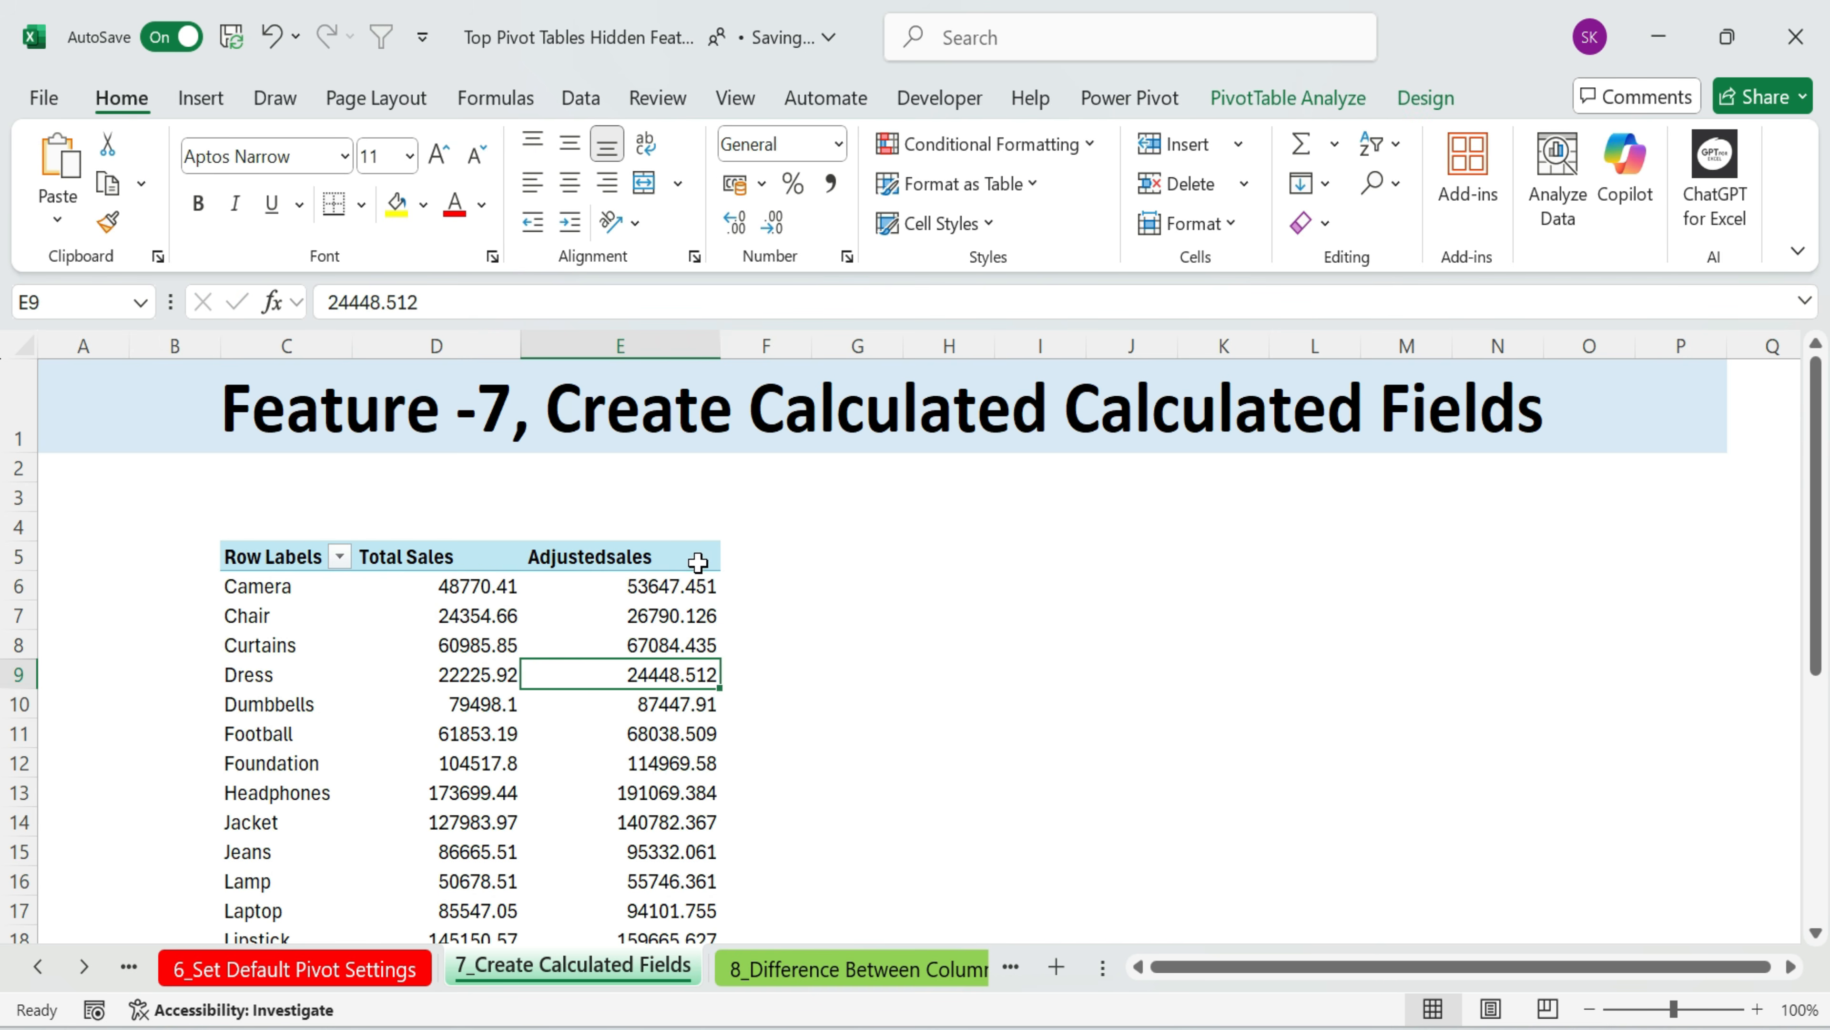
- Delete the Adjustedsales calculated field from the product PivotTable
click(666, 345)
drag(664, 555, 670, 734)
click(672, 616)
click(1340, 105)
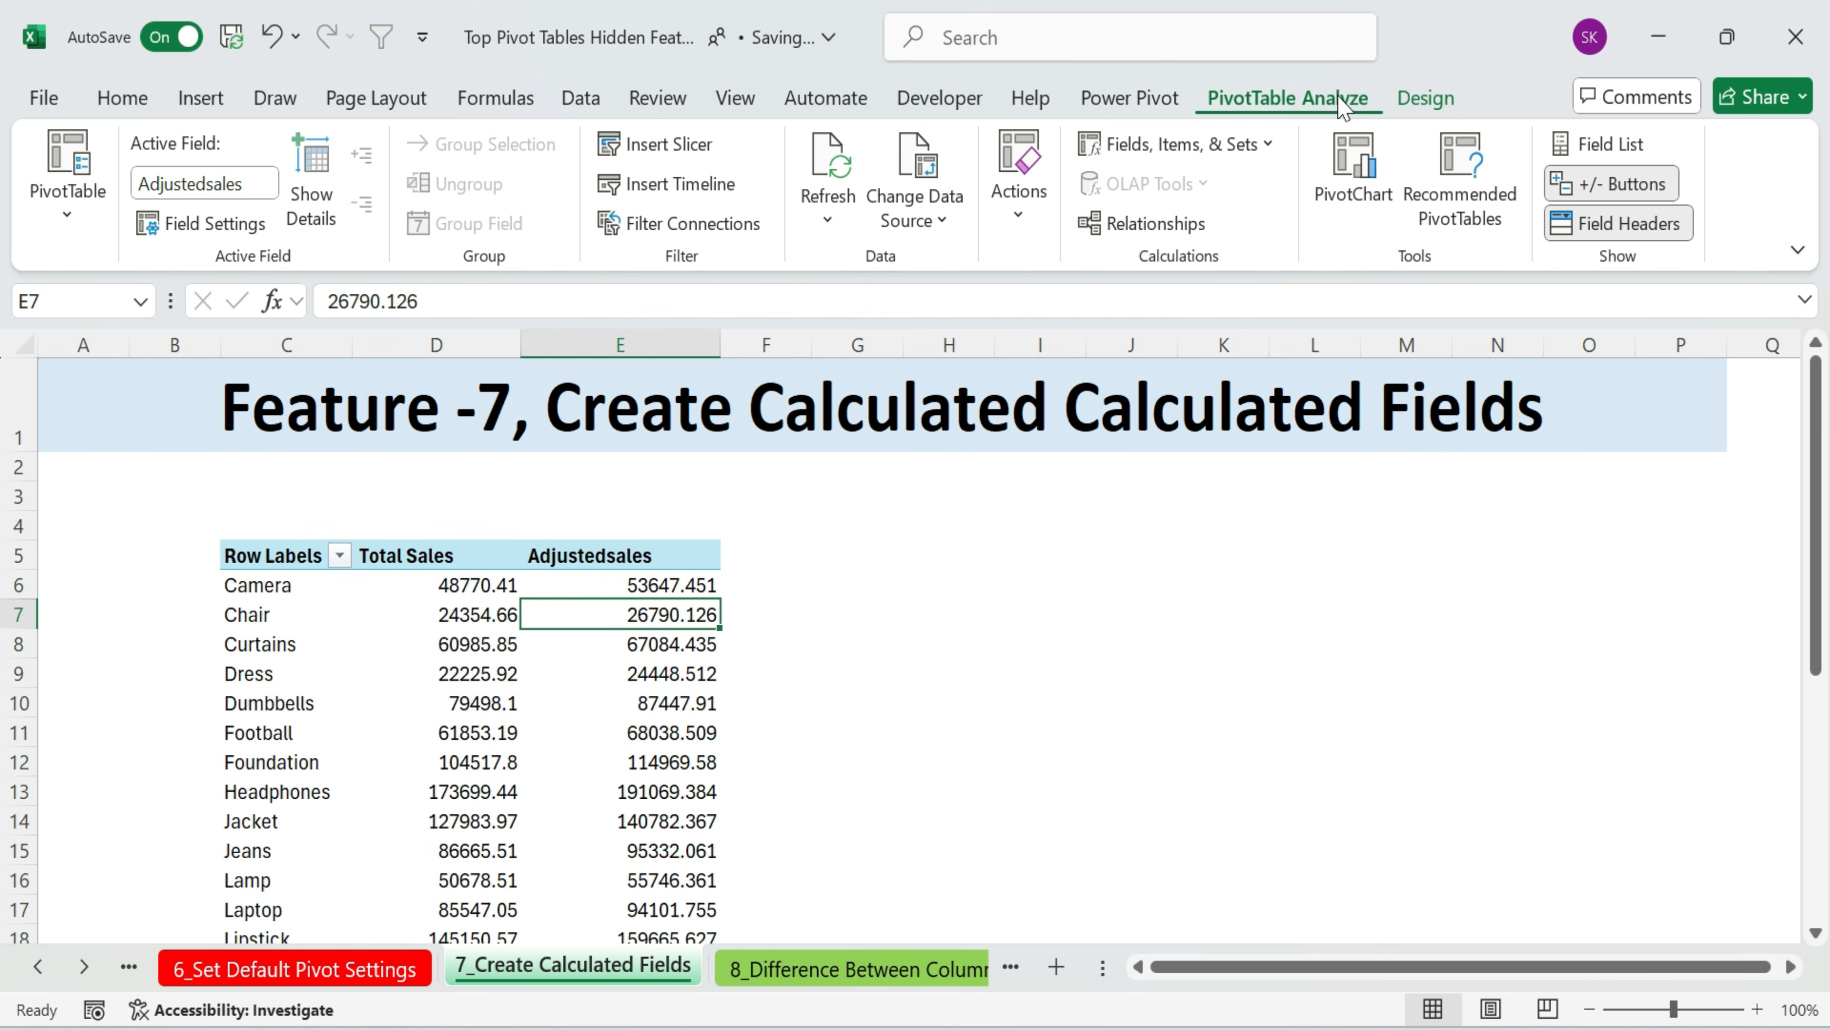
click(1213, 144)
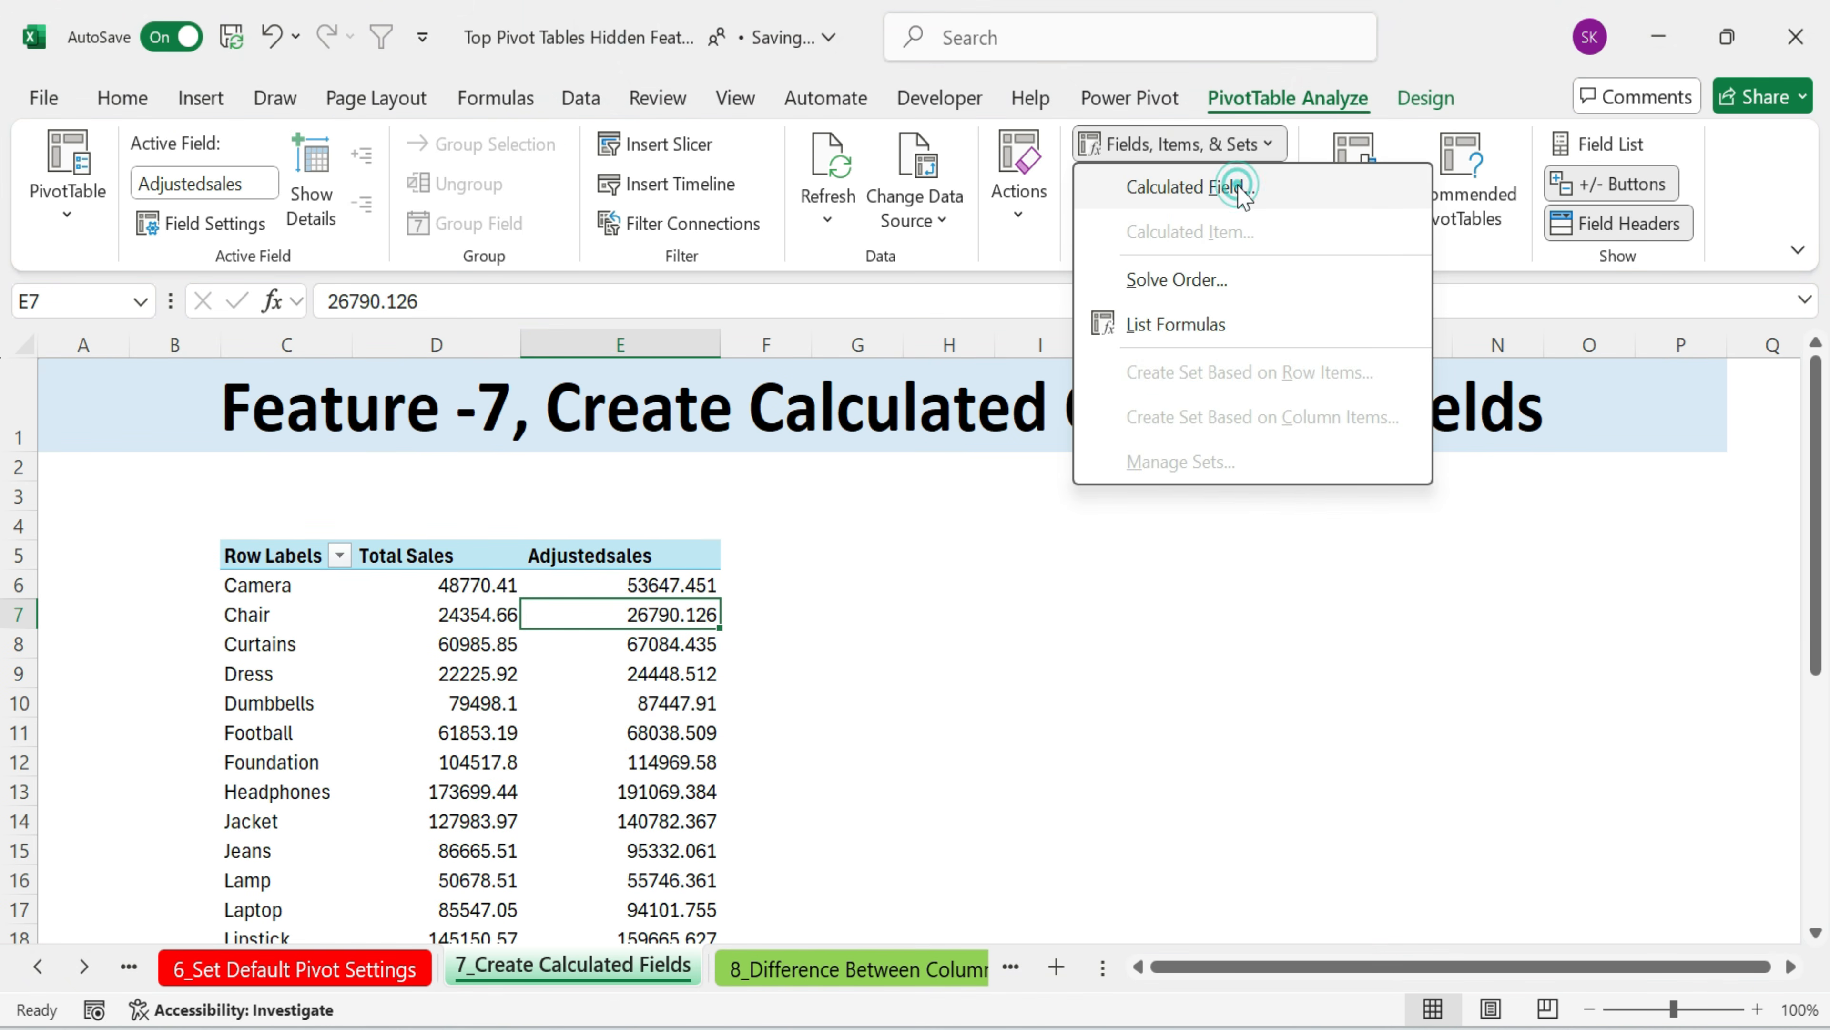
click(1241, 193)
click(1150, 486)
click(1040, 520)
click(1239, 530)
click(1153, 869)
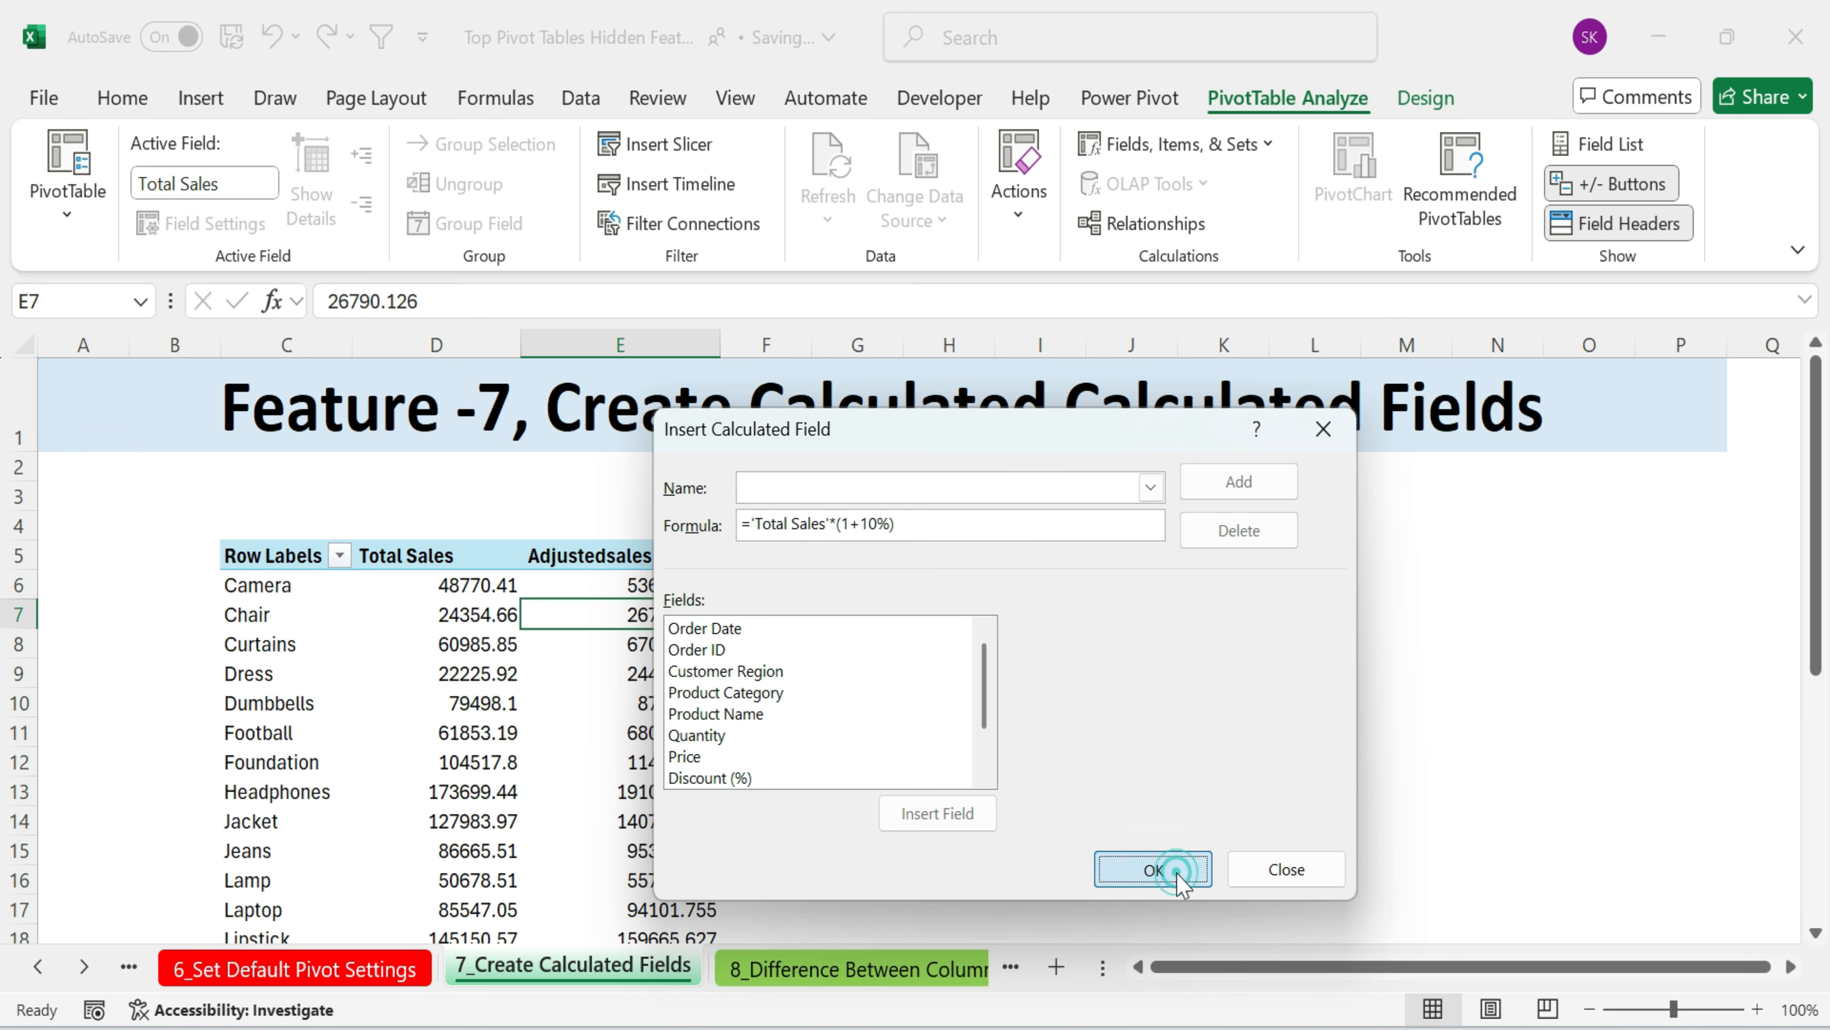
drag(204, 497, 1197, 822)
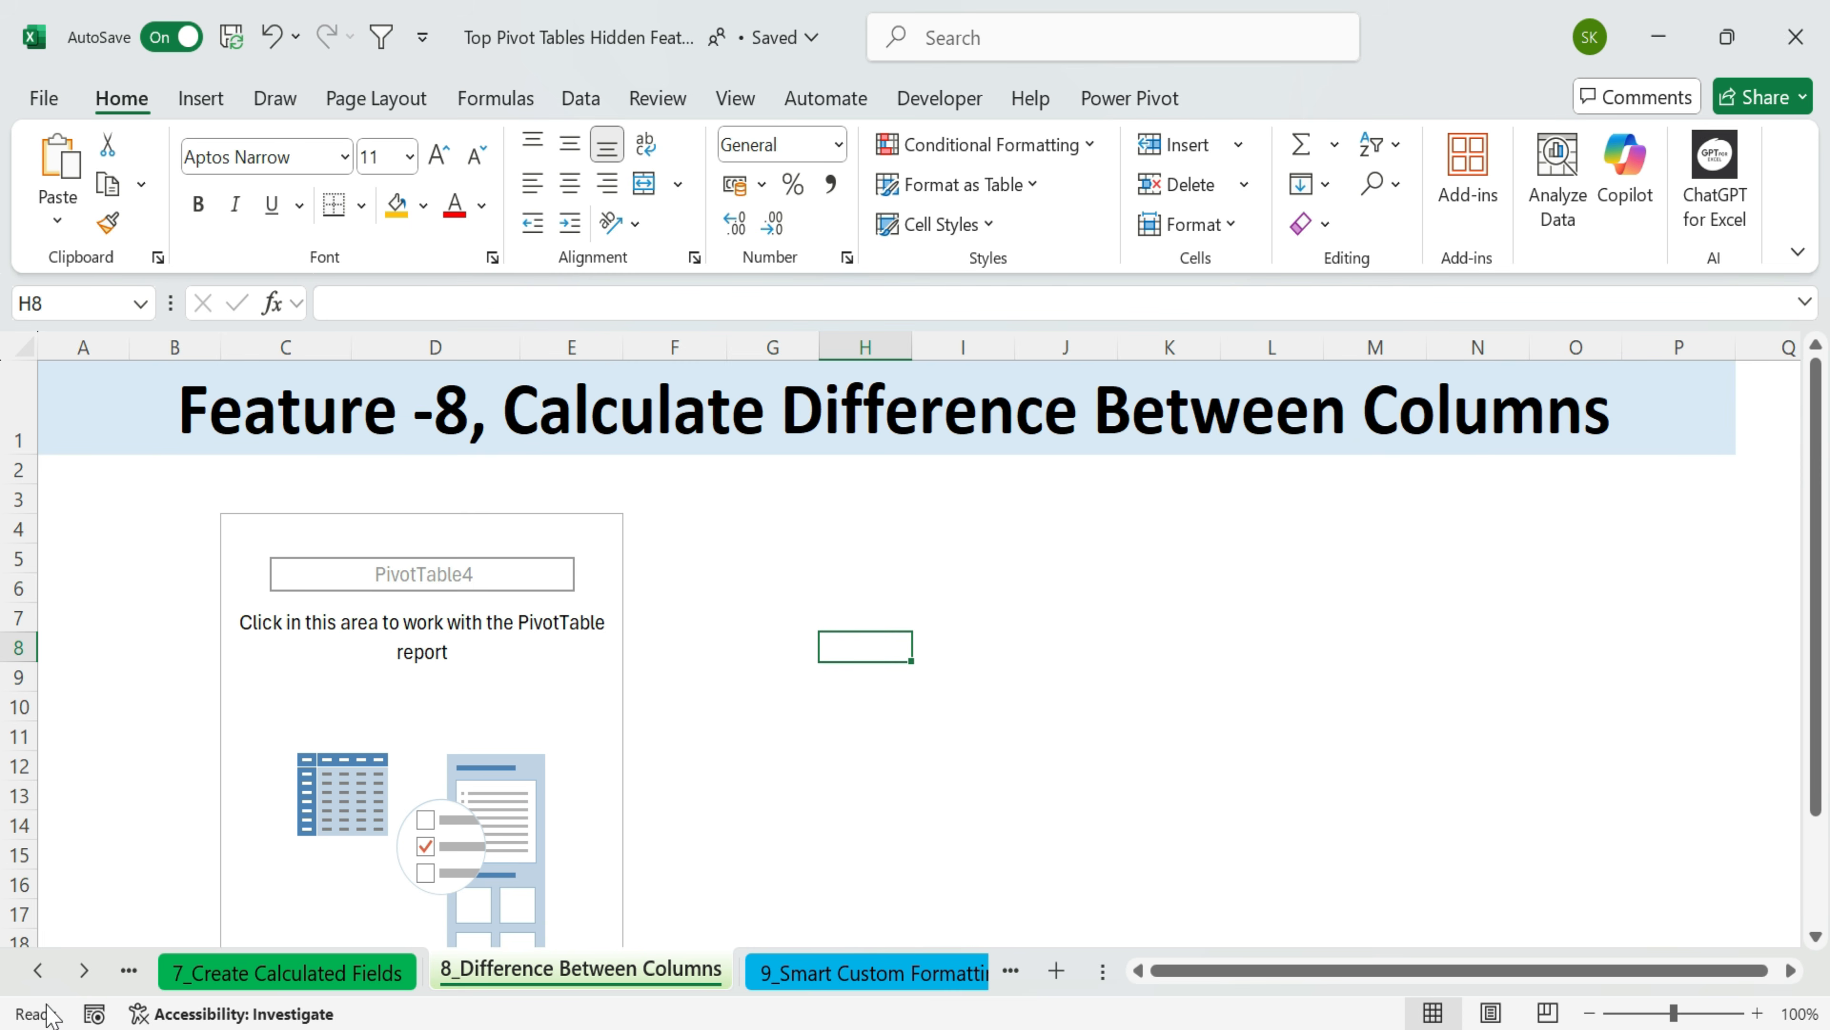
- Examine the source sales table on the 2_Recommended PivotTables sheet, from Order Date to Total Sales
click(44, 968)
click(43, 968)
click(43, 968)
click(43, 969)
click(43, 969)
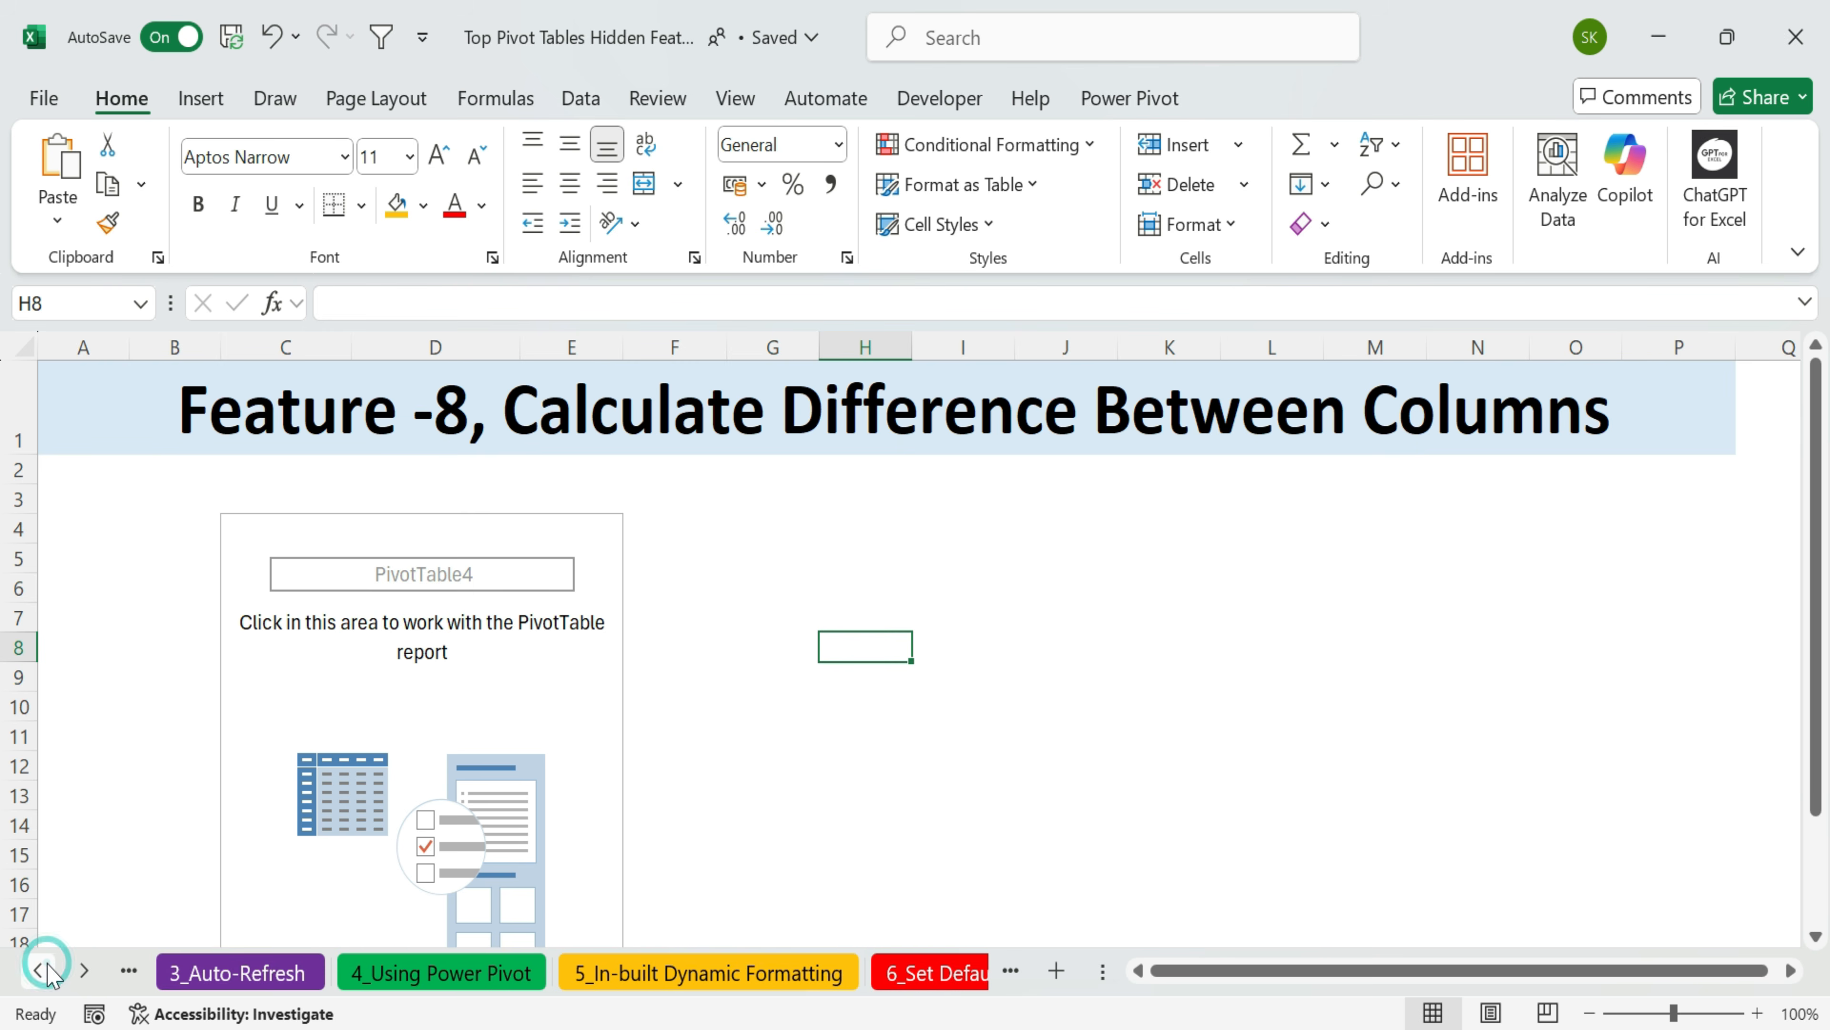
click(41, 970)
click(303, 969)
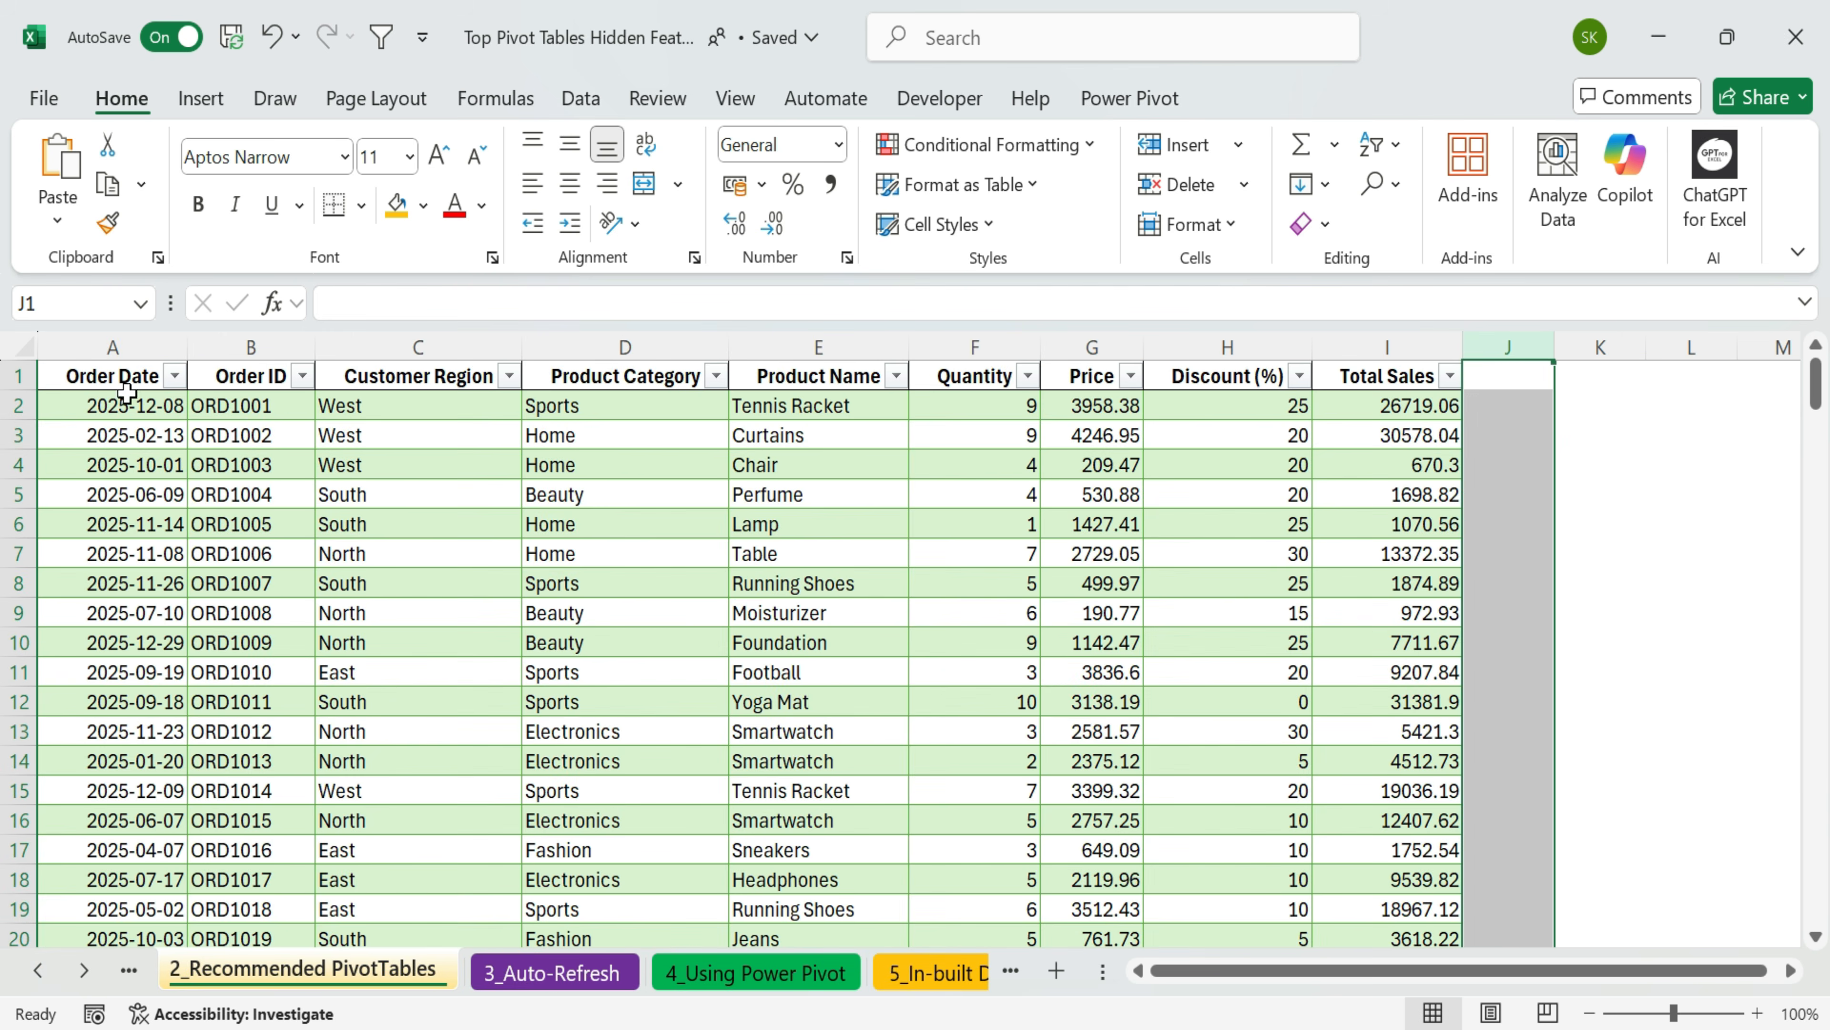
drag(107, 378, 1381, 876)
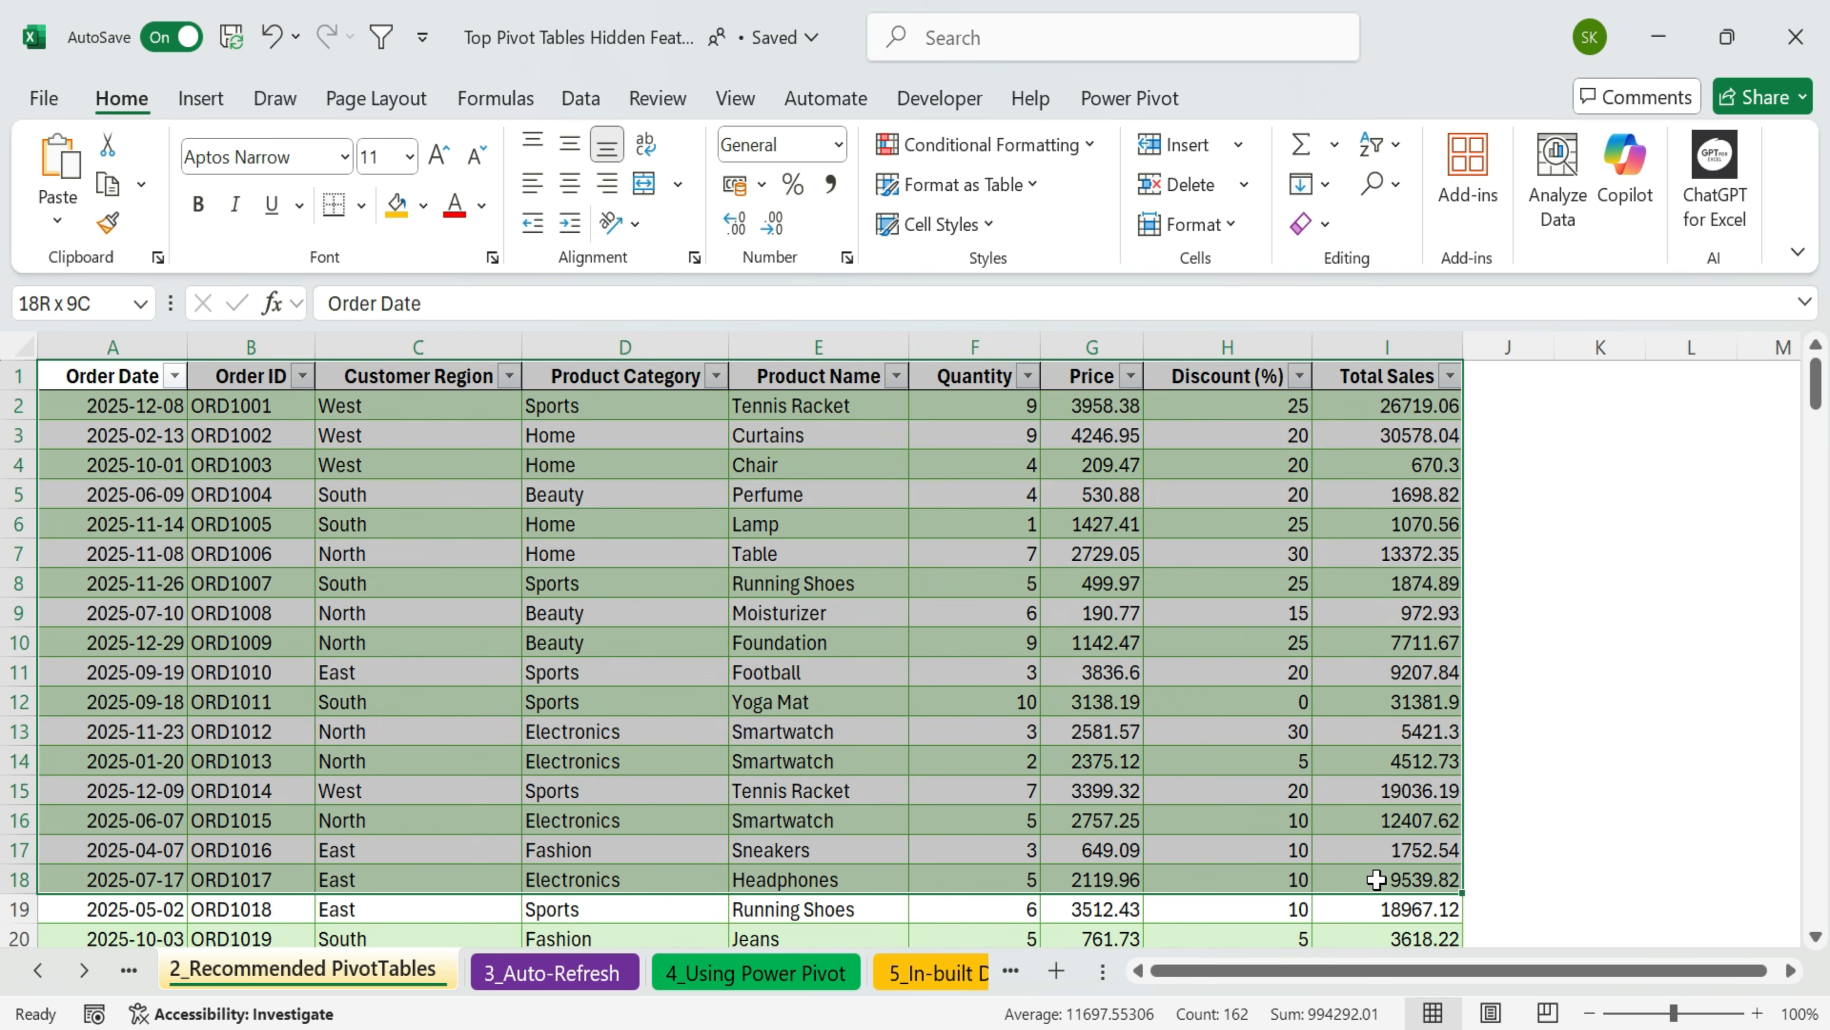
click(920, 638)
scroll(920, 638, down, 10)
scroll(920, 638, up, 10)
- On 8_Difference Between Columns, add Order Date to the empty PivotTable and keep only Months (Order Date) in the rows
click(1011, 970)
click(1011, 970)
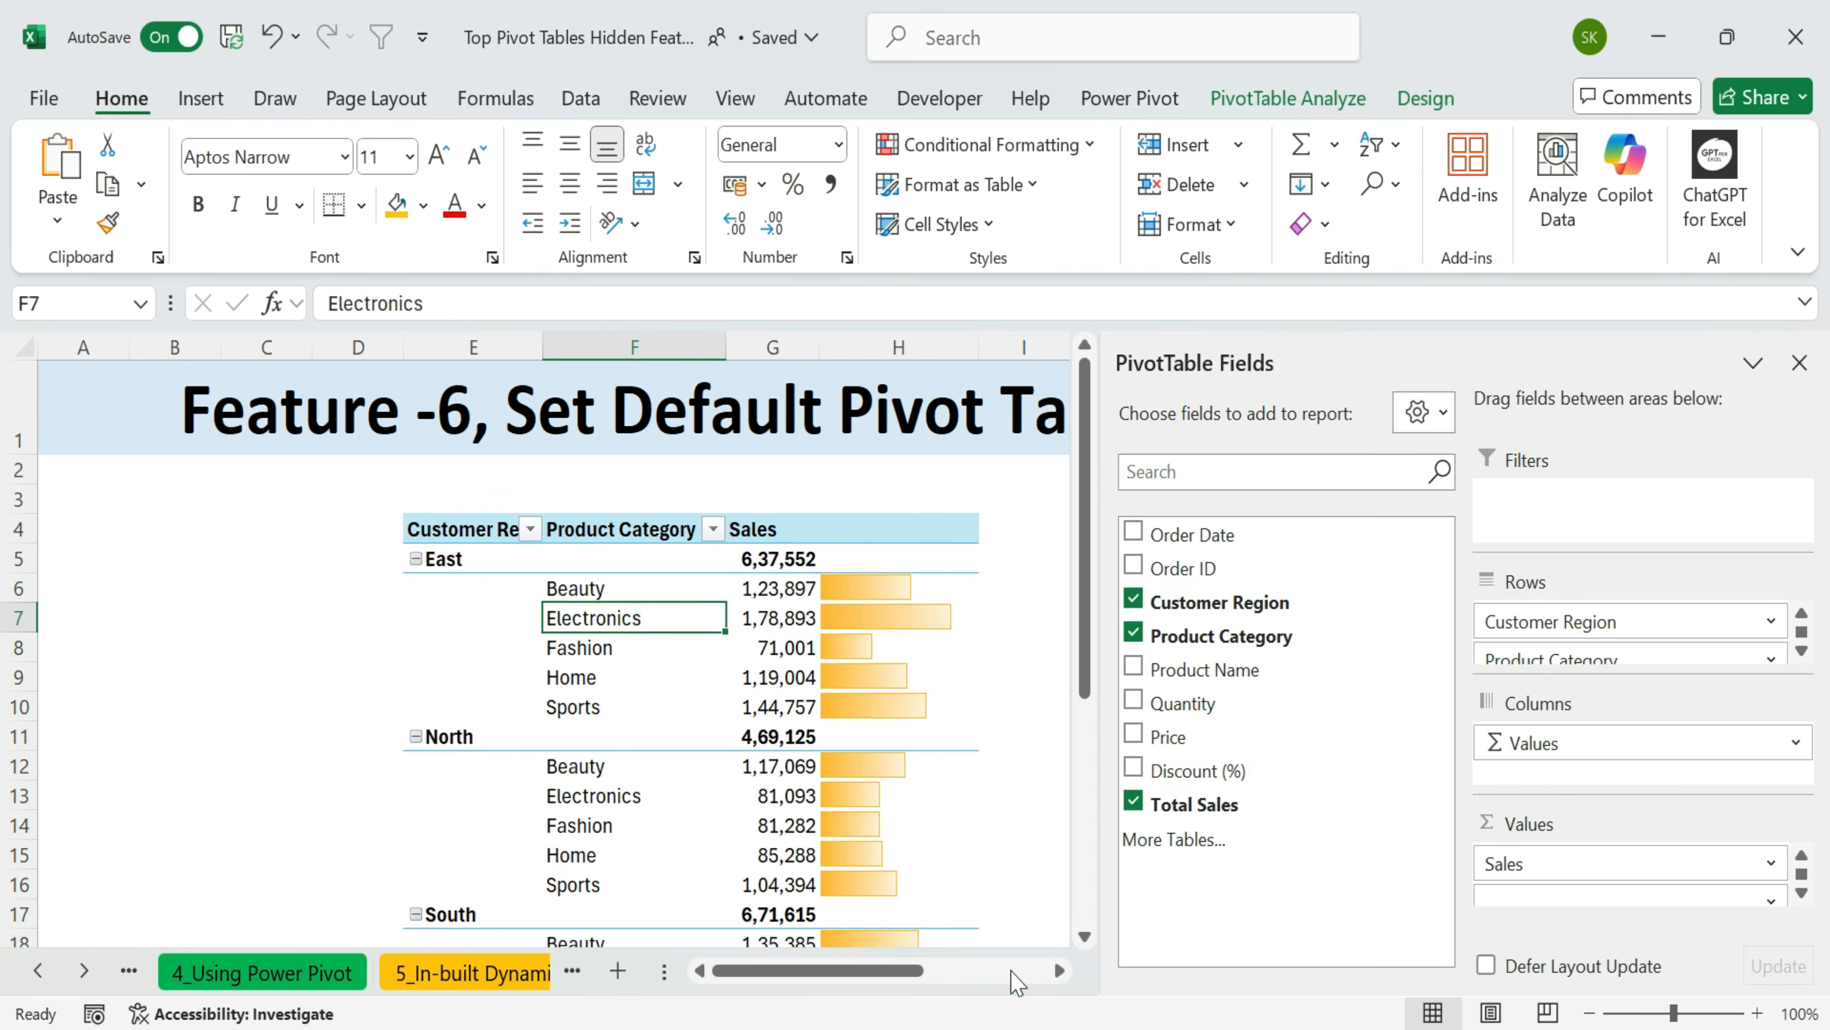
click(572, 975)
click(1011, 970)
click(1011, 969)
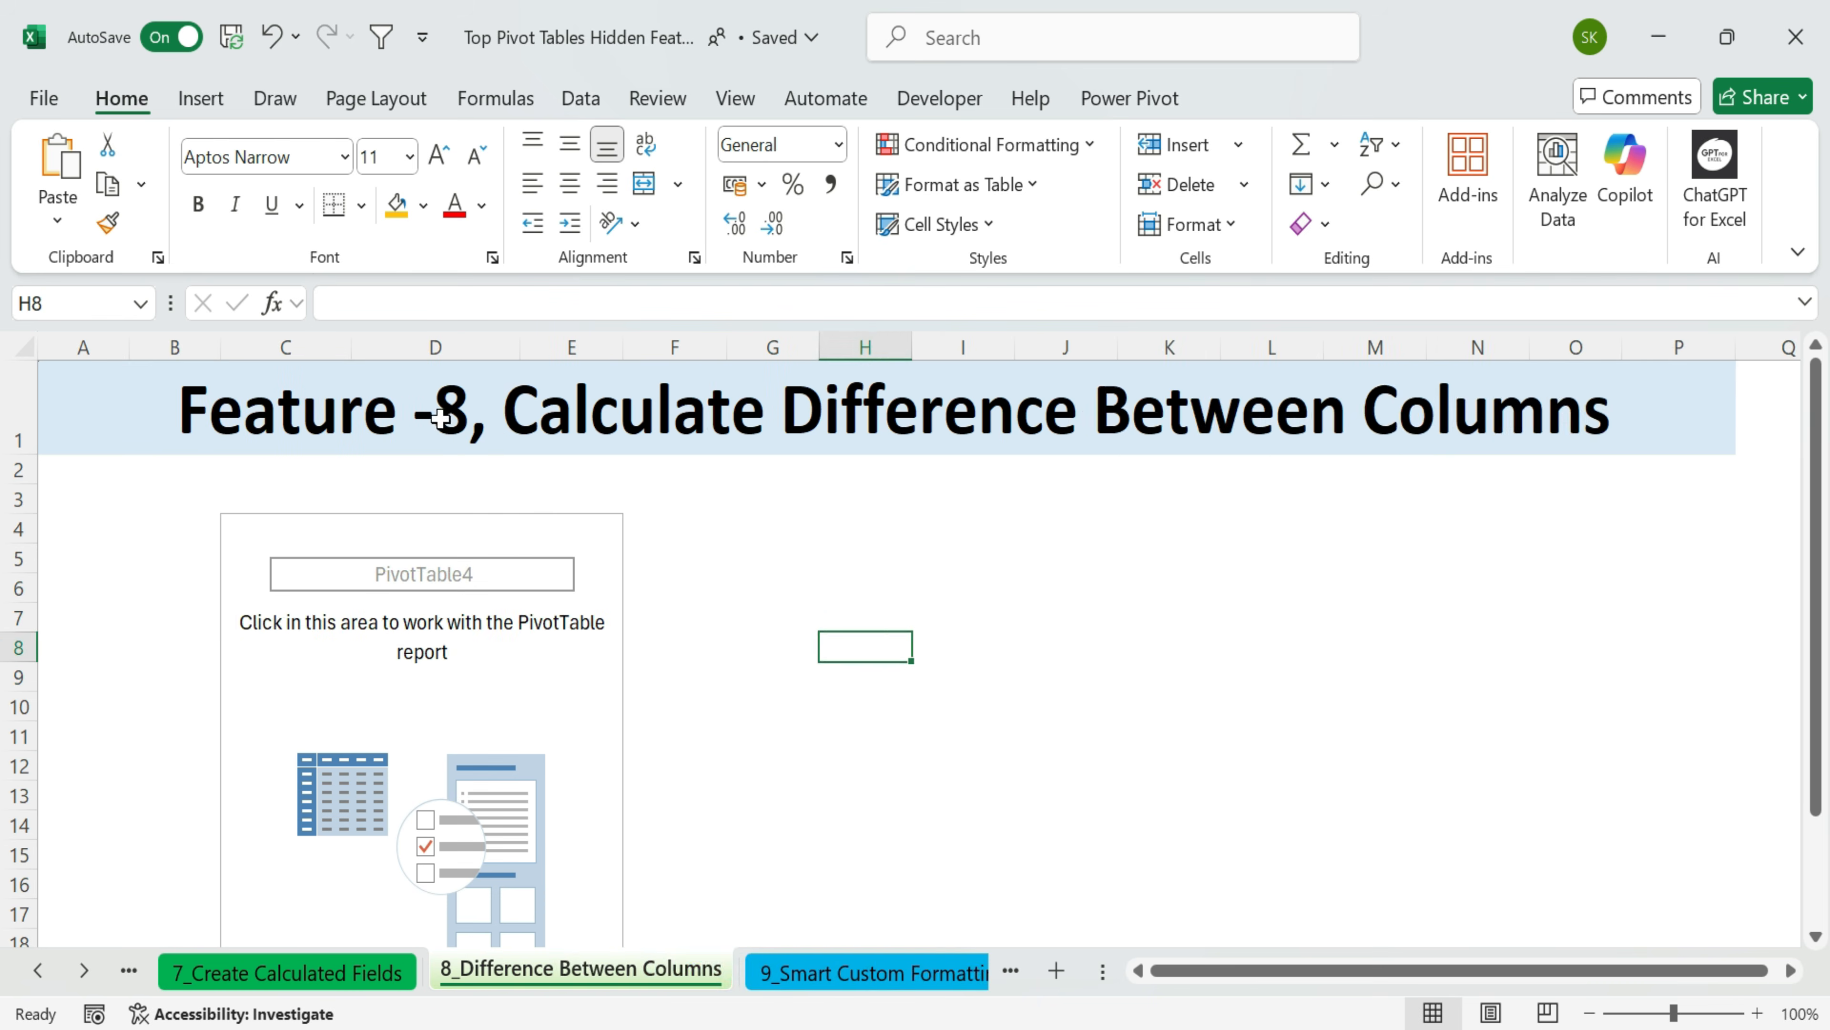
click(419, 587)
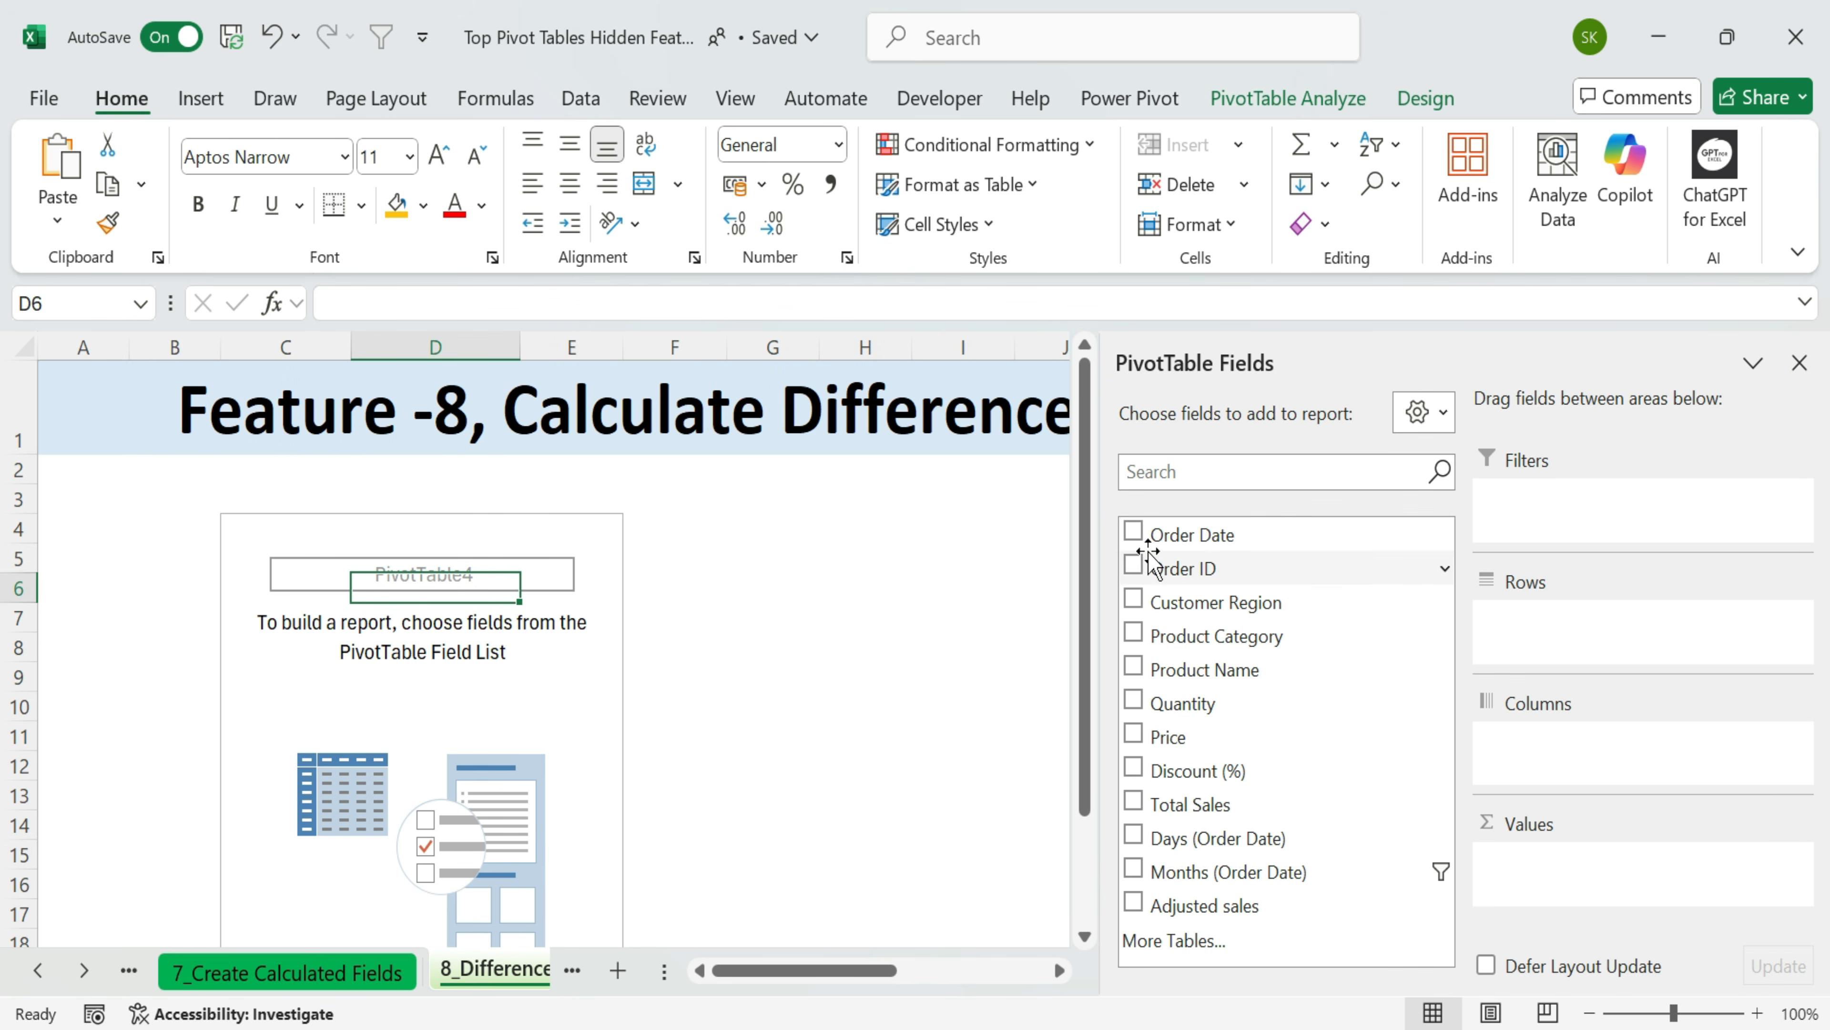
click(1134, 532)
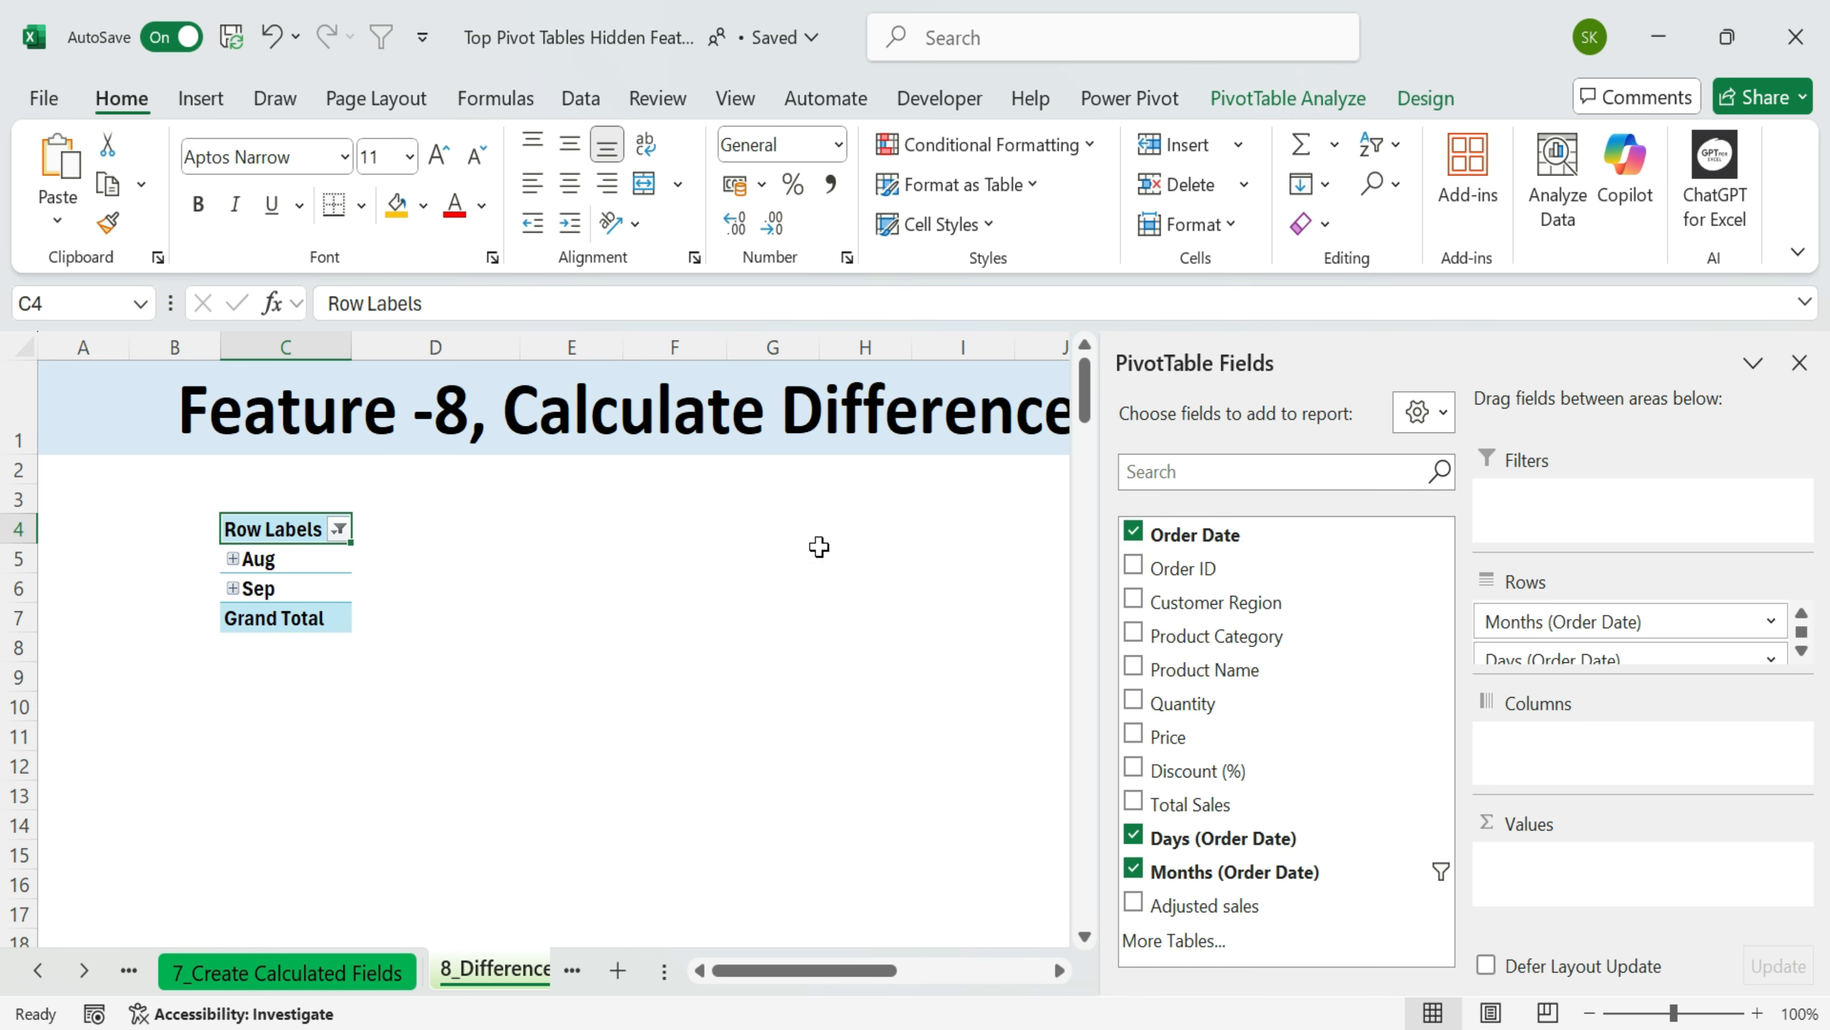
scroll(1646, 638, down, 1)
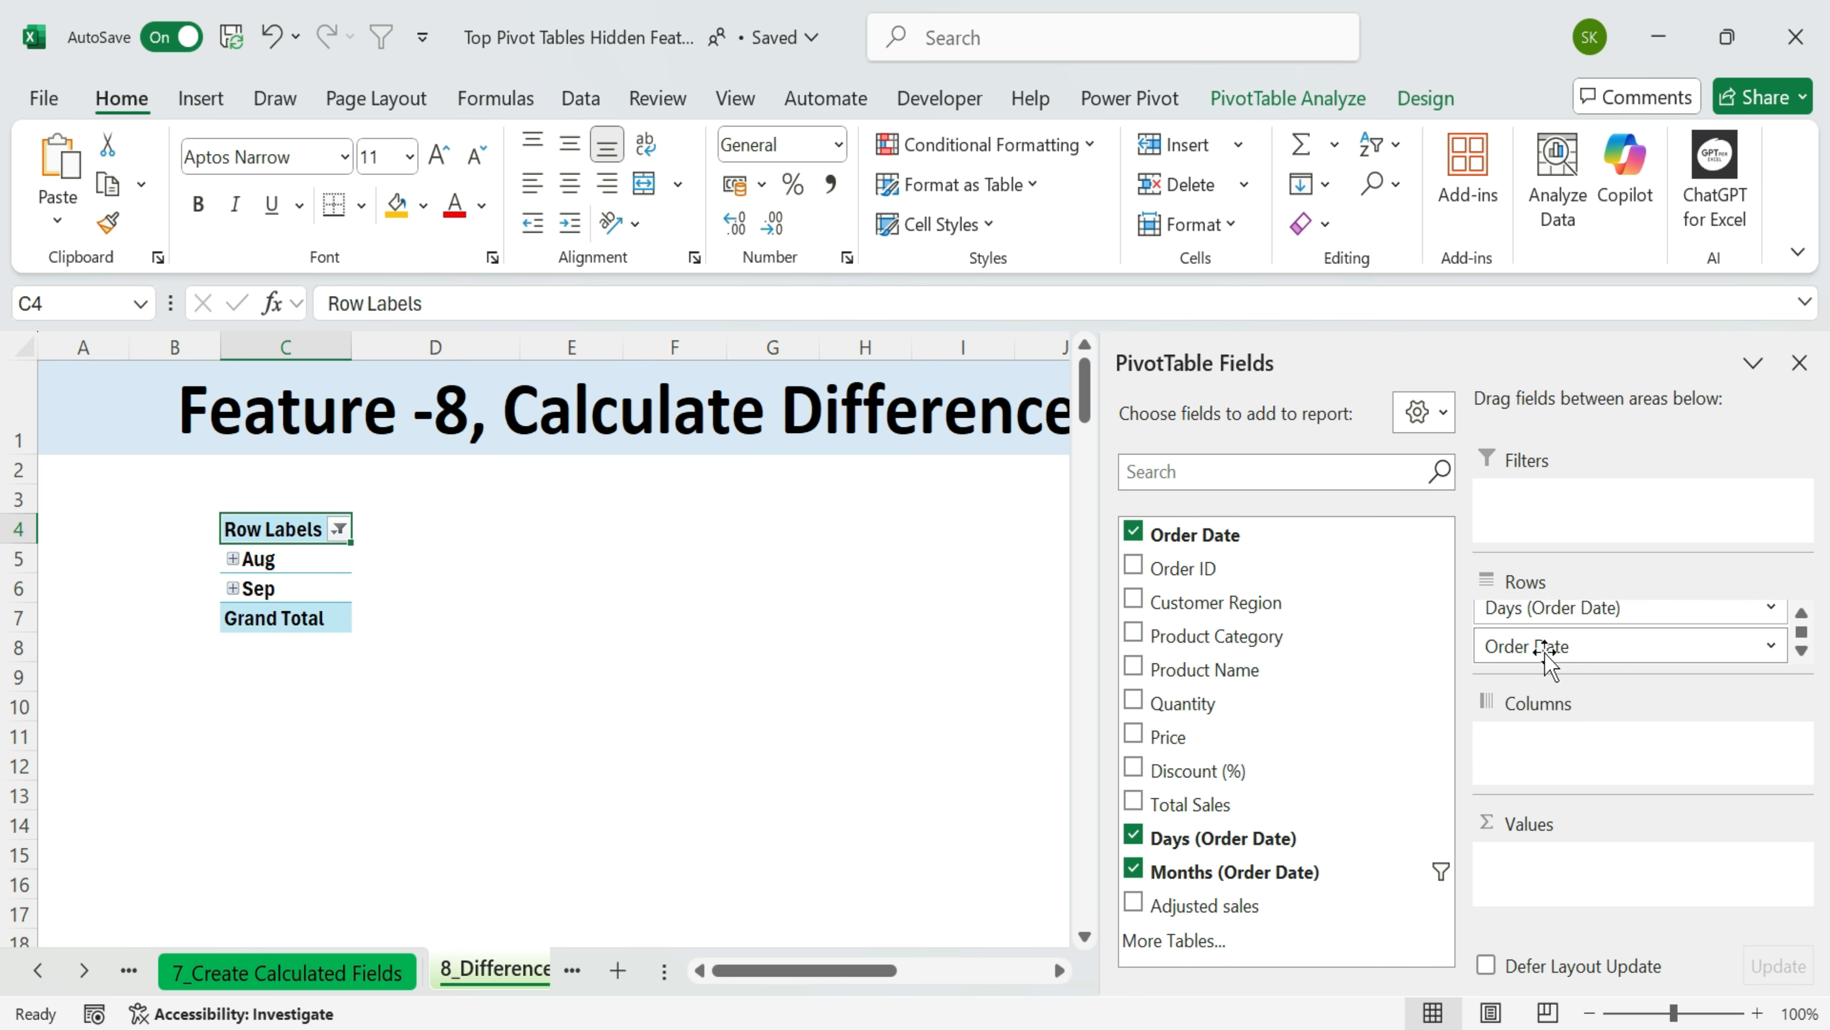
drag(1578, 645, 1387, 631)
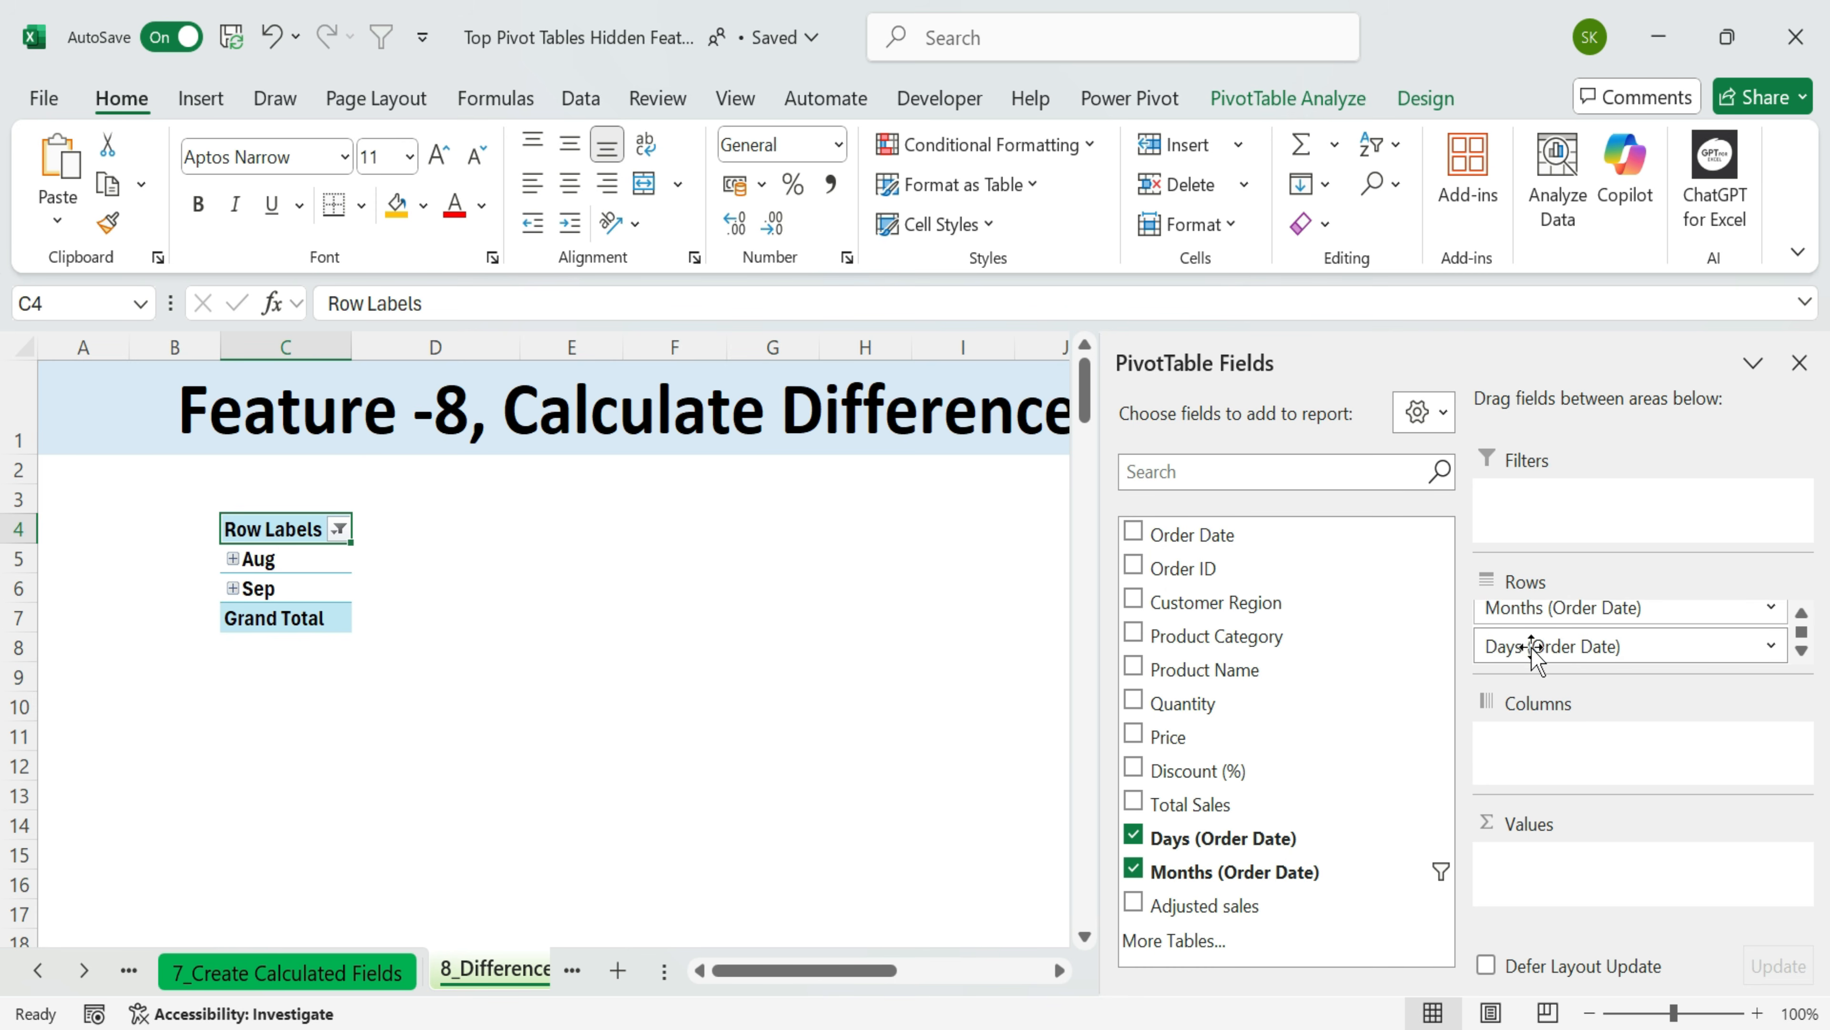
drag(1517, 645, 1358, 645)
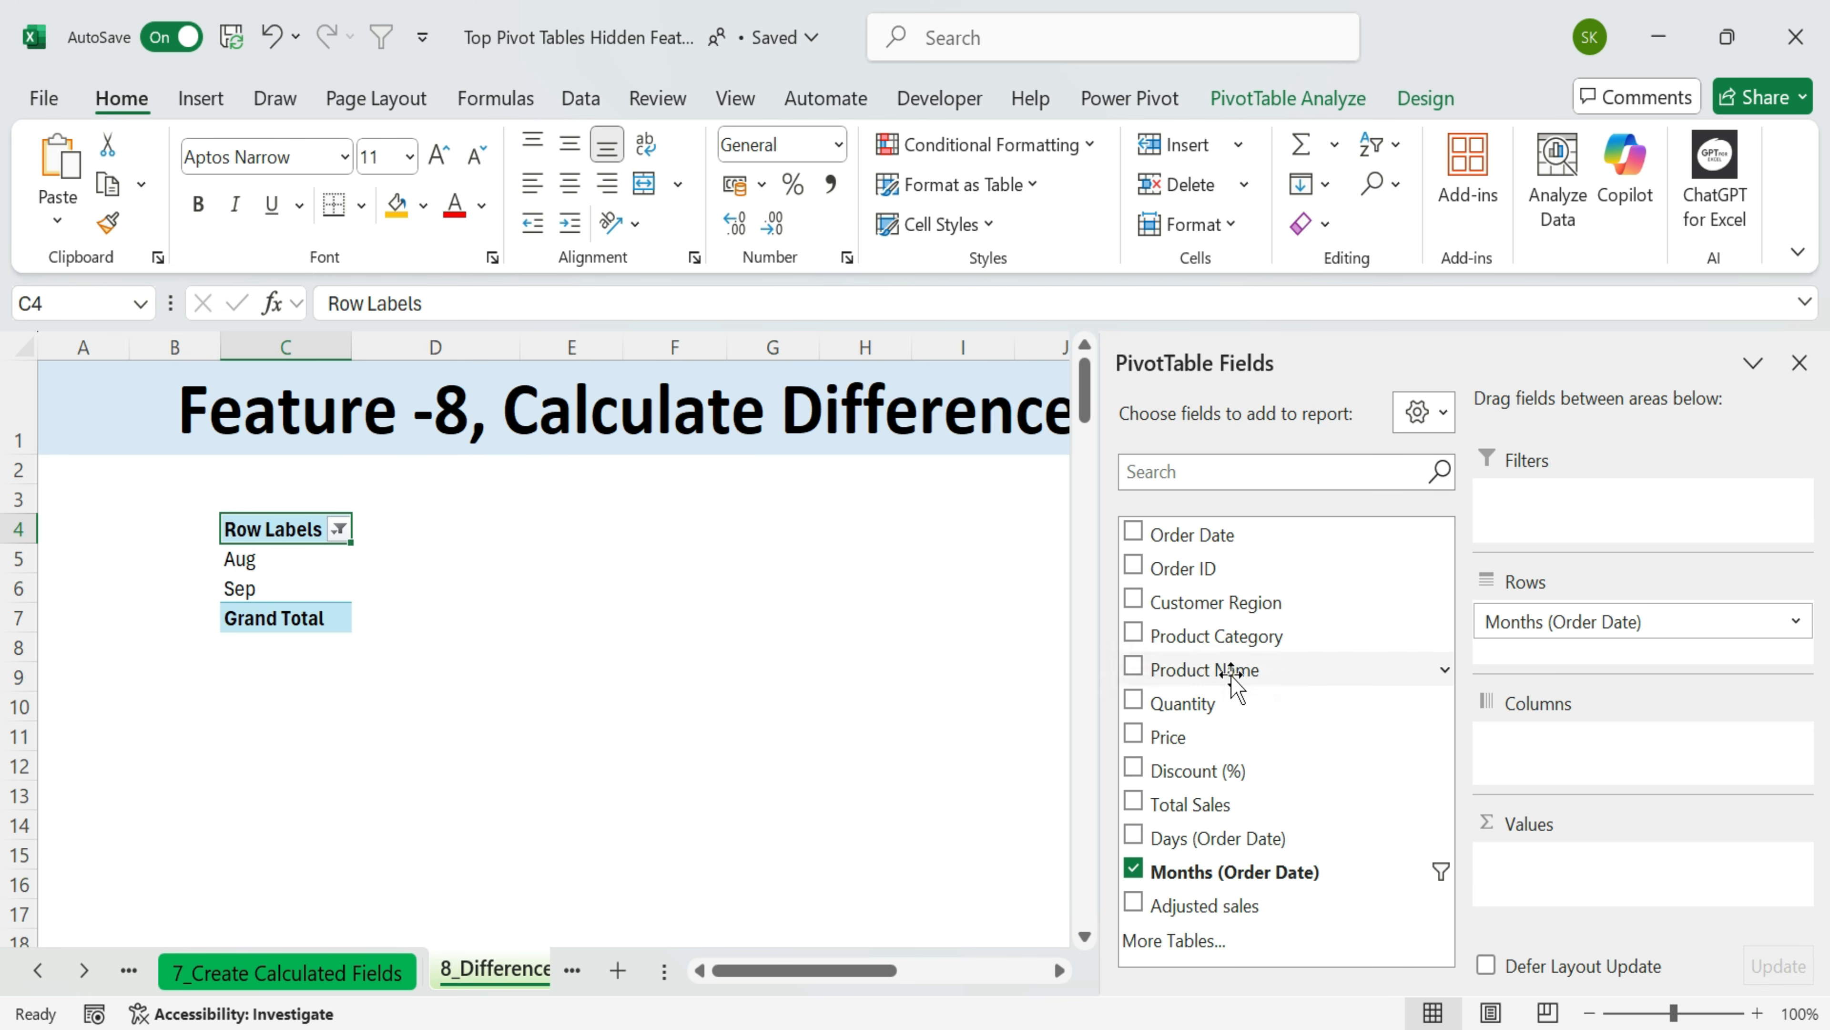
- Add Total Sales as values and arrange the PivotTable with Customer Region in rows and Months (Order Date) in columns
click(1136, 806)
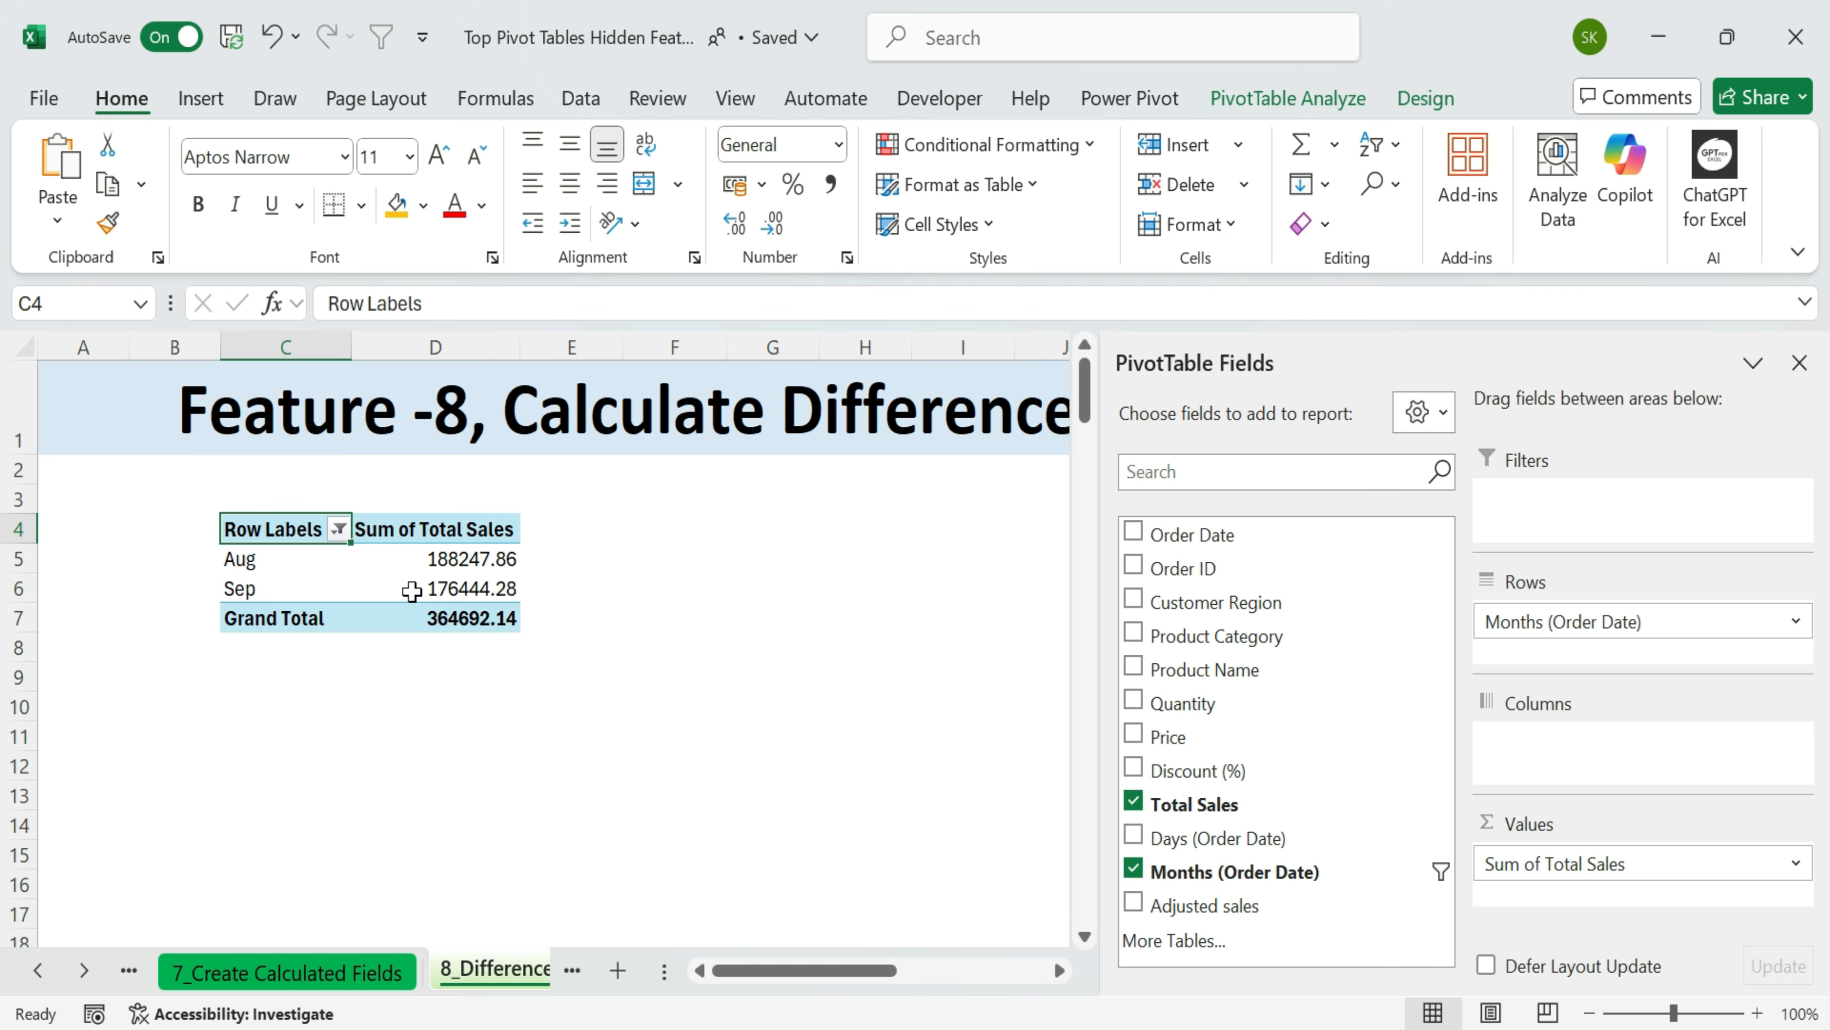
click(1134, 600)
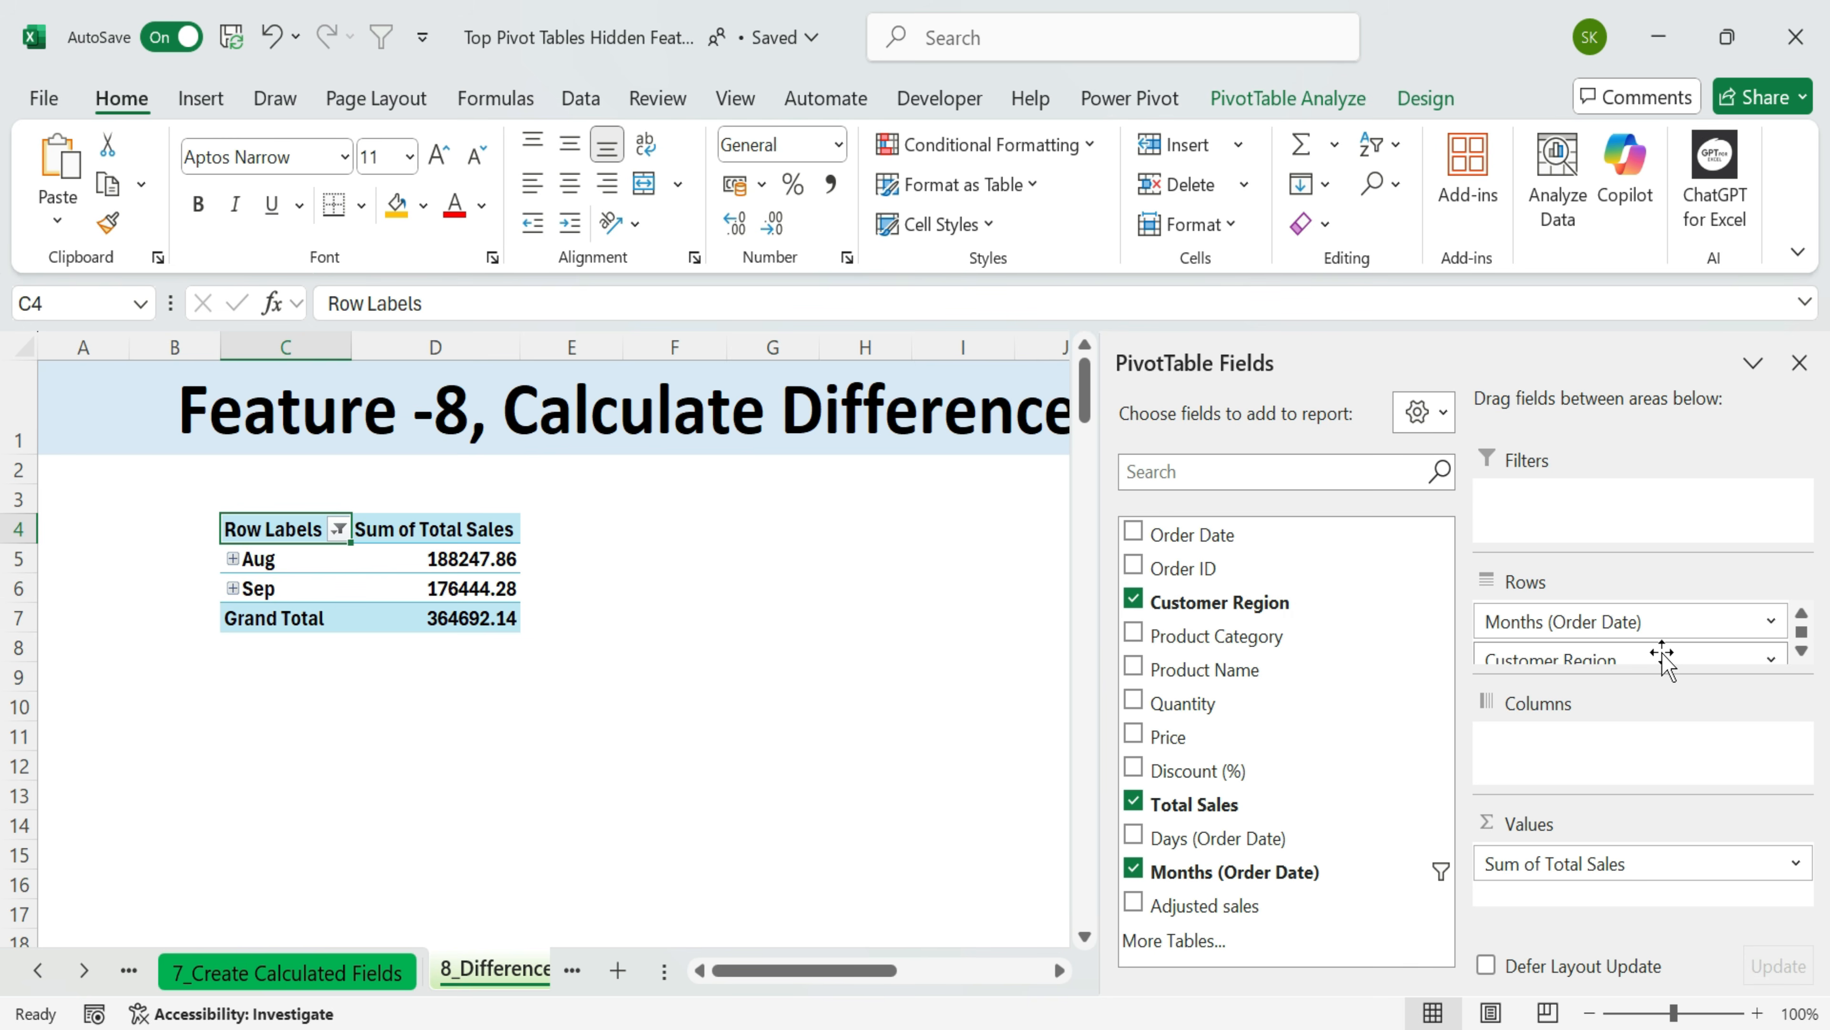
drag(1661, 655, 1630, 750)
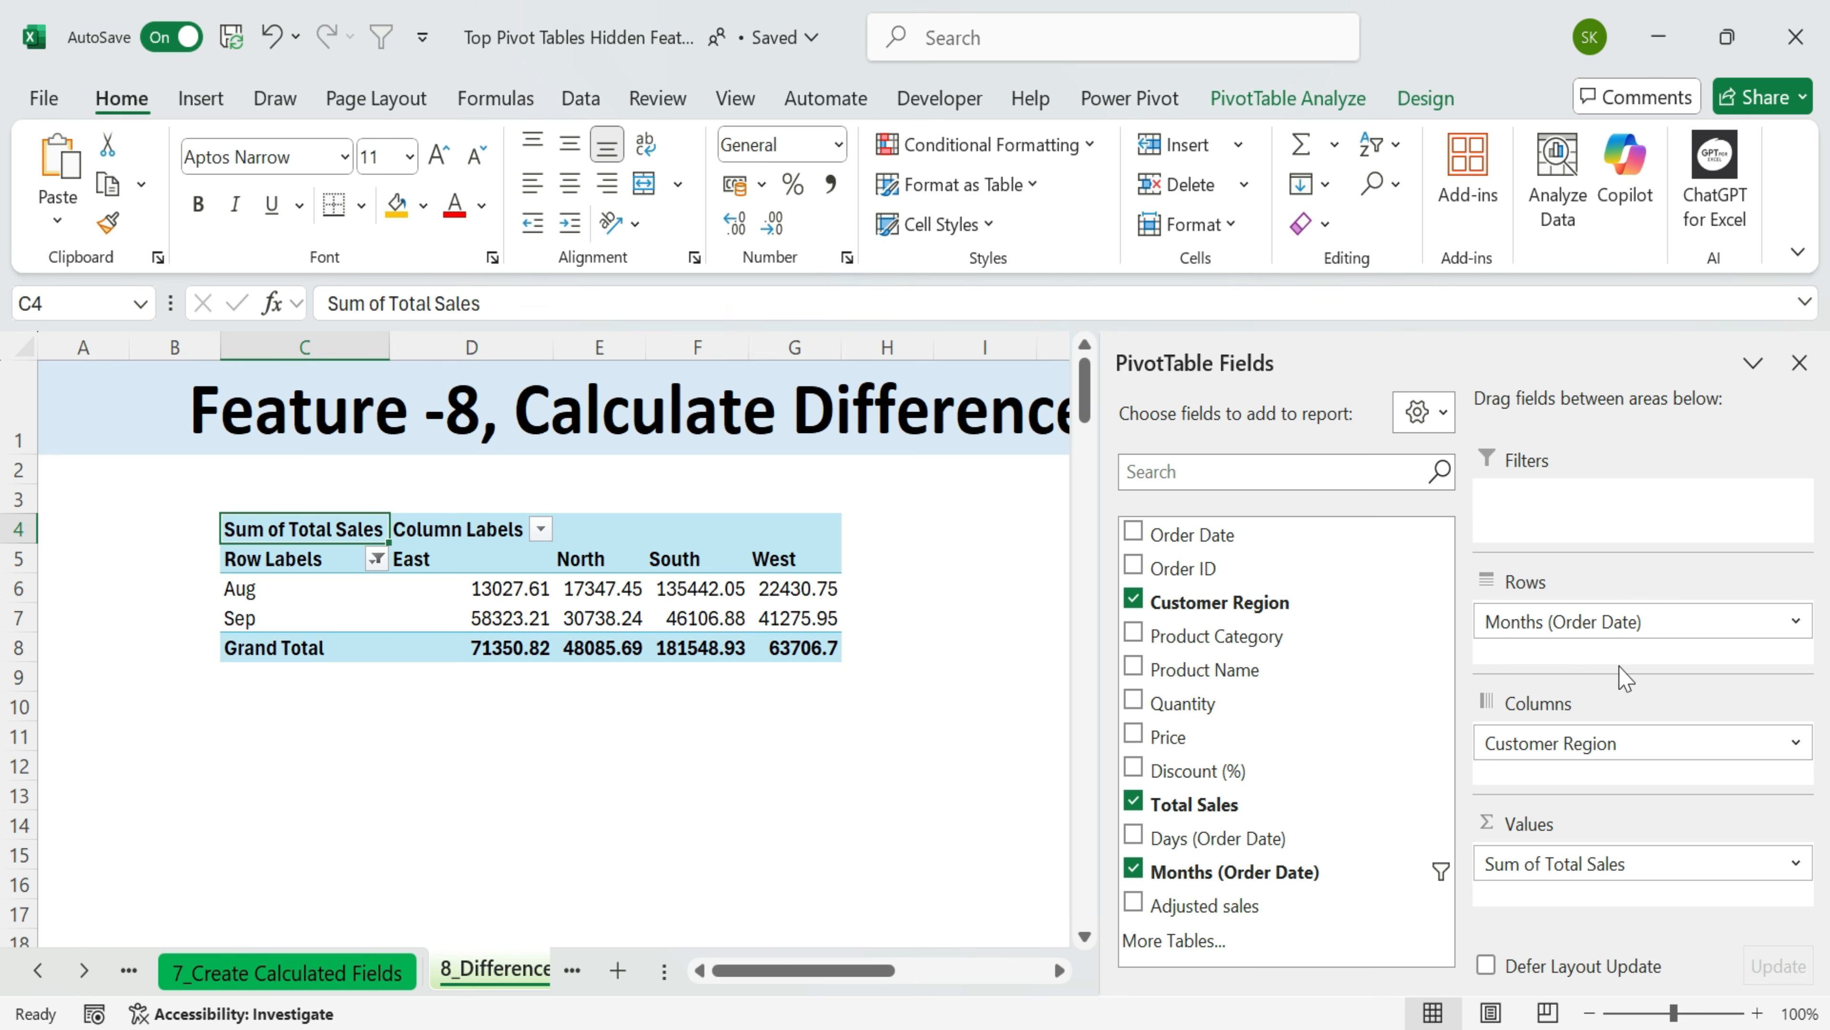
mouse_move(1618, 632)
mouse_down()
mouse_move(1612, 750)
mouse_move(1616, 638)
mouse_up()
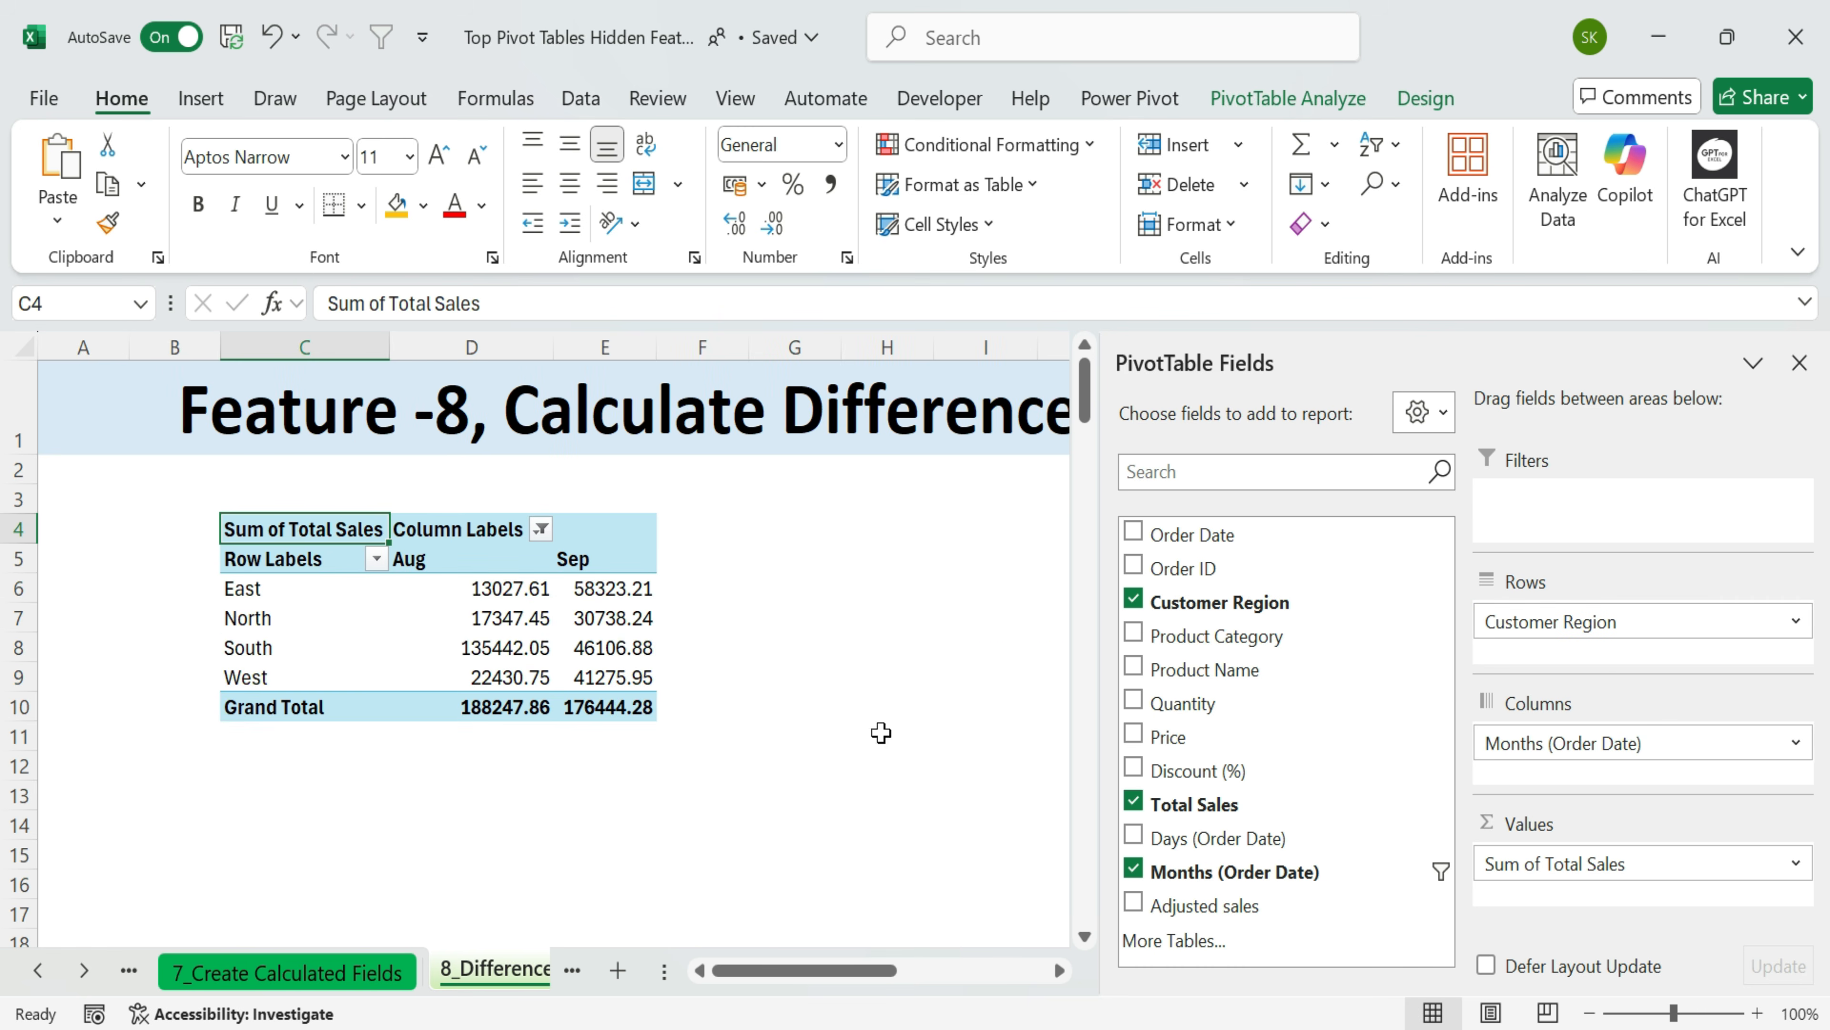
- Add Total Sales a second time to the values of the region-by-month PivotTable
click(879, 735)
drag(261, 529, 582, 694)
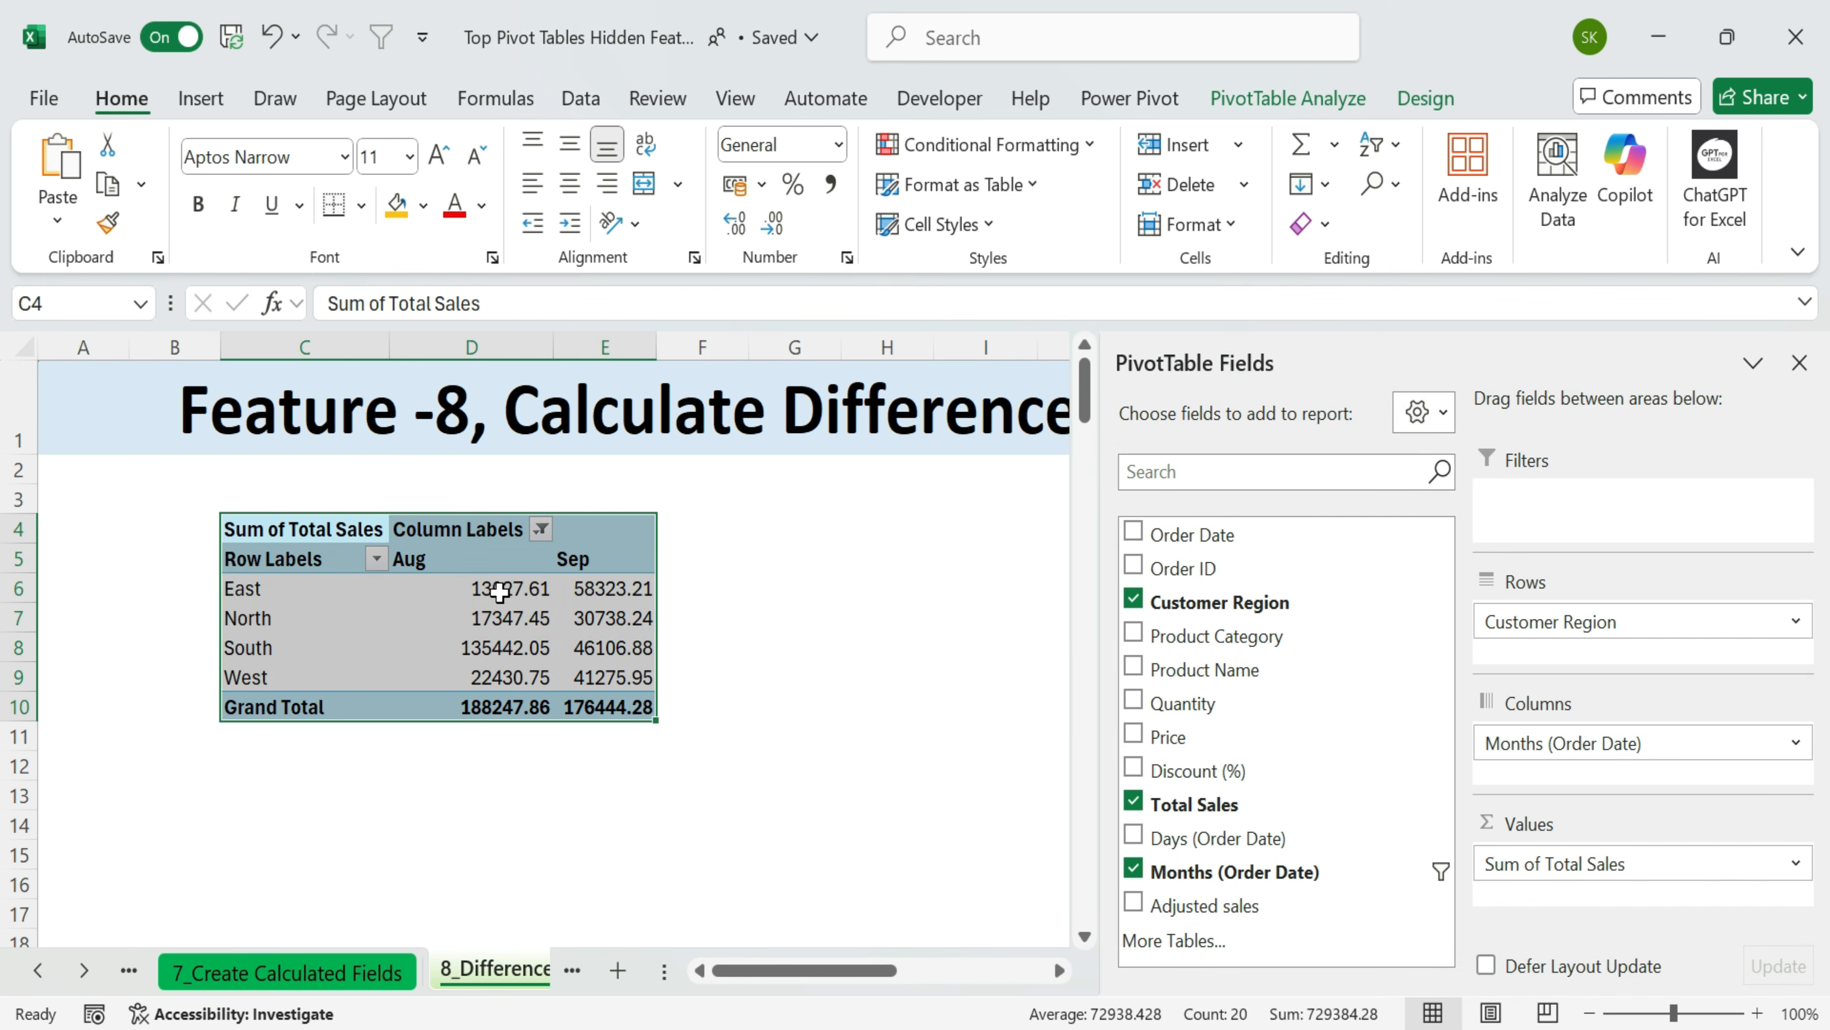
click(490, 587)
click(487, 676)
click(495, 590)
drag(496, 590, 613, 678)
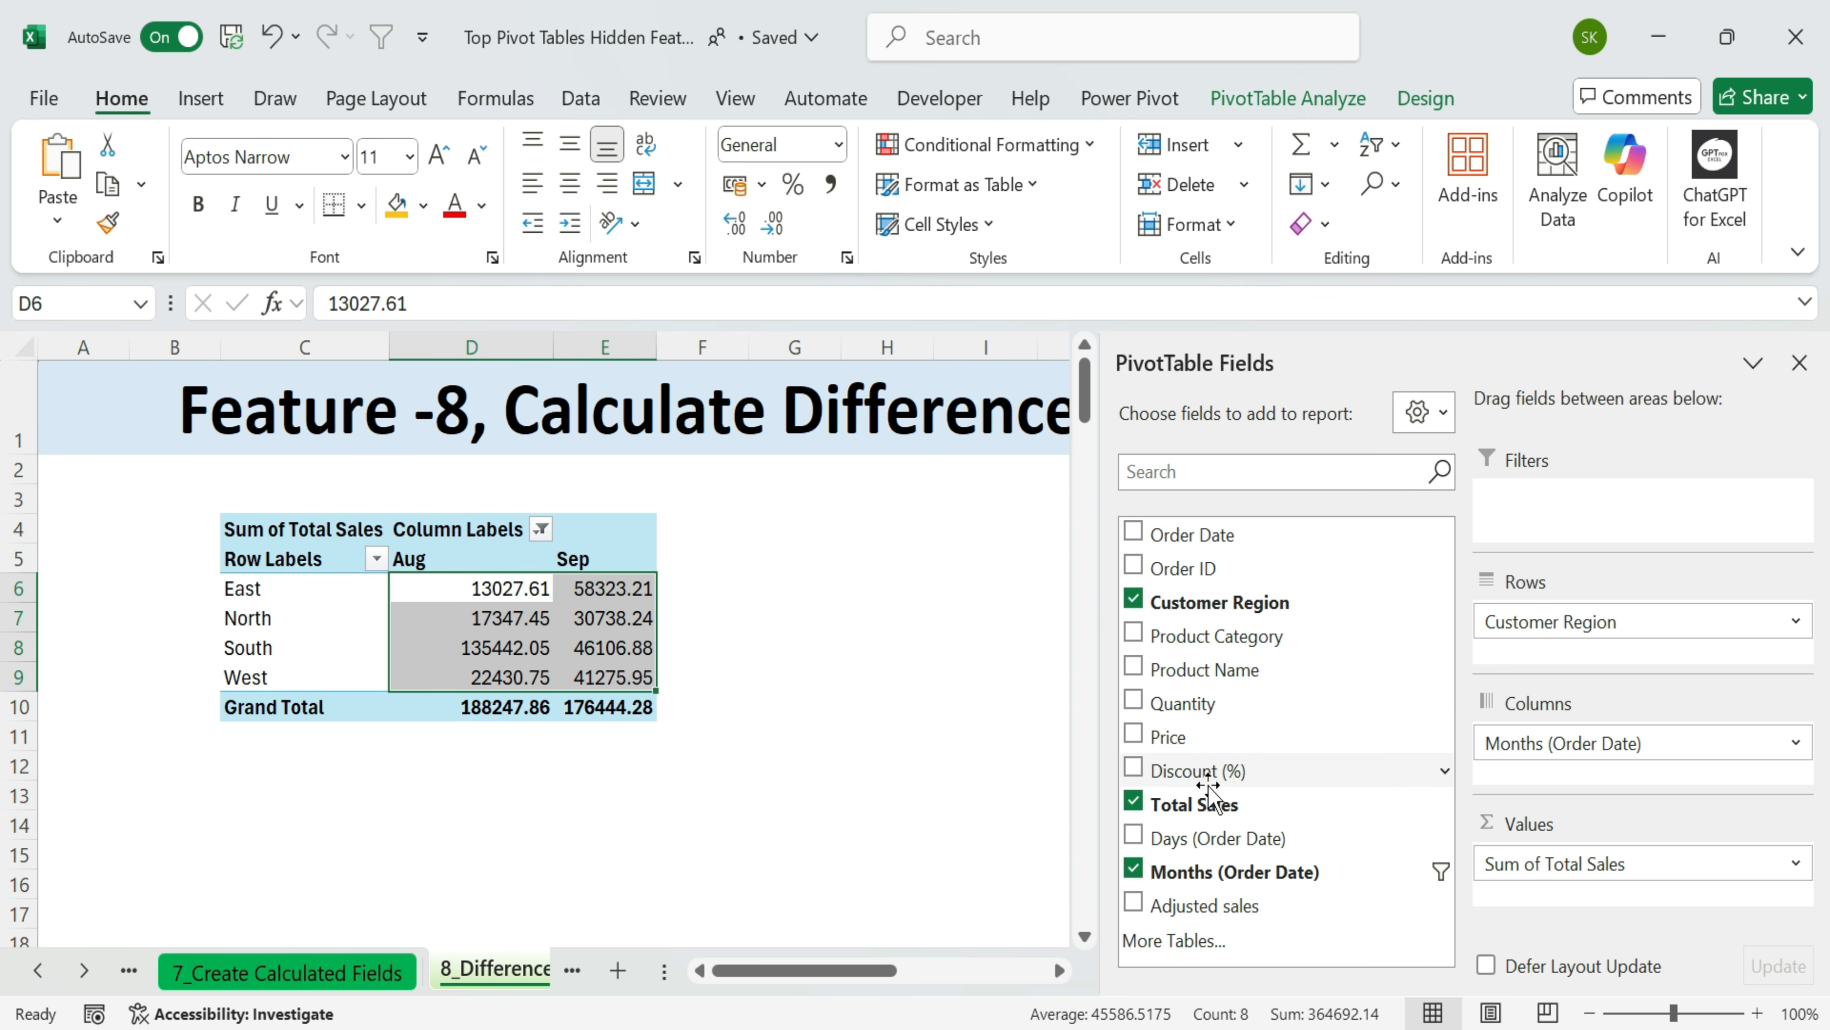
drag(1202, 806, 1557, 903)
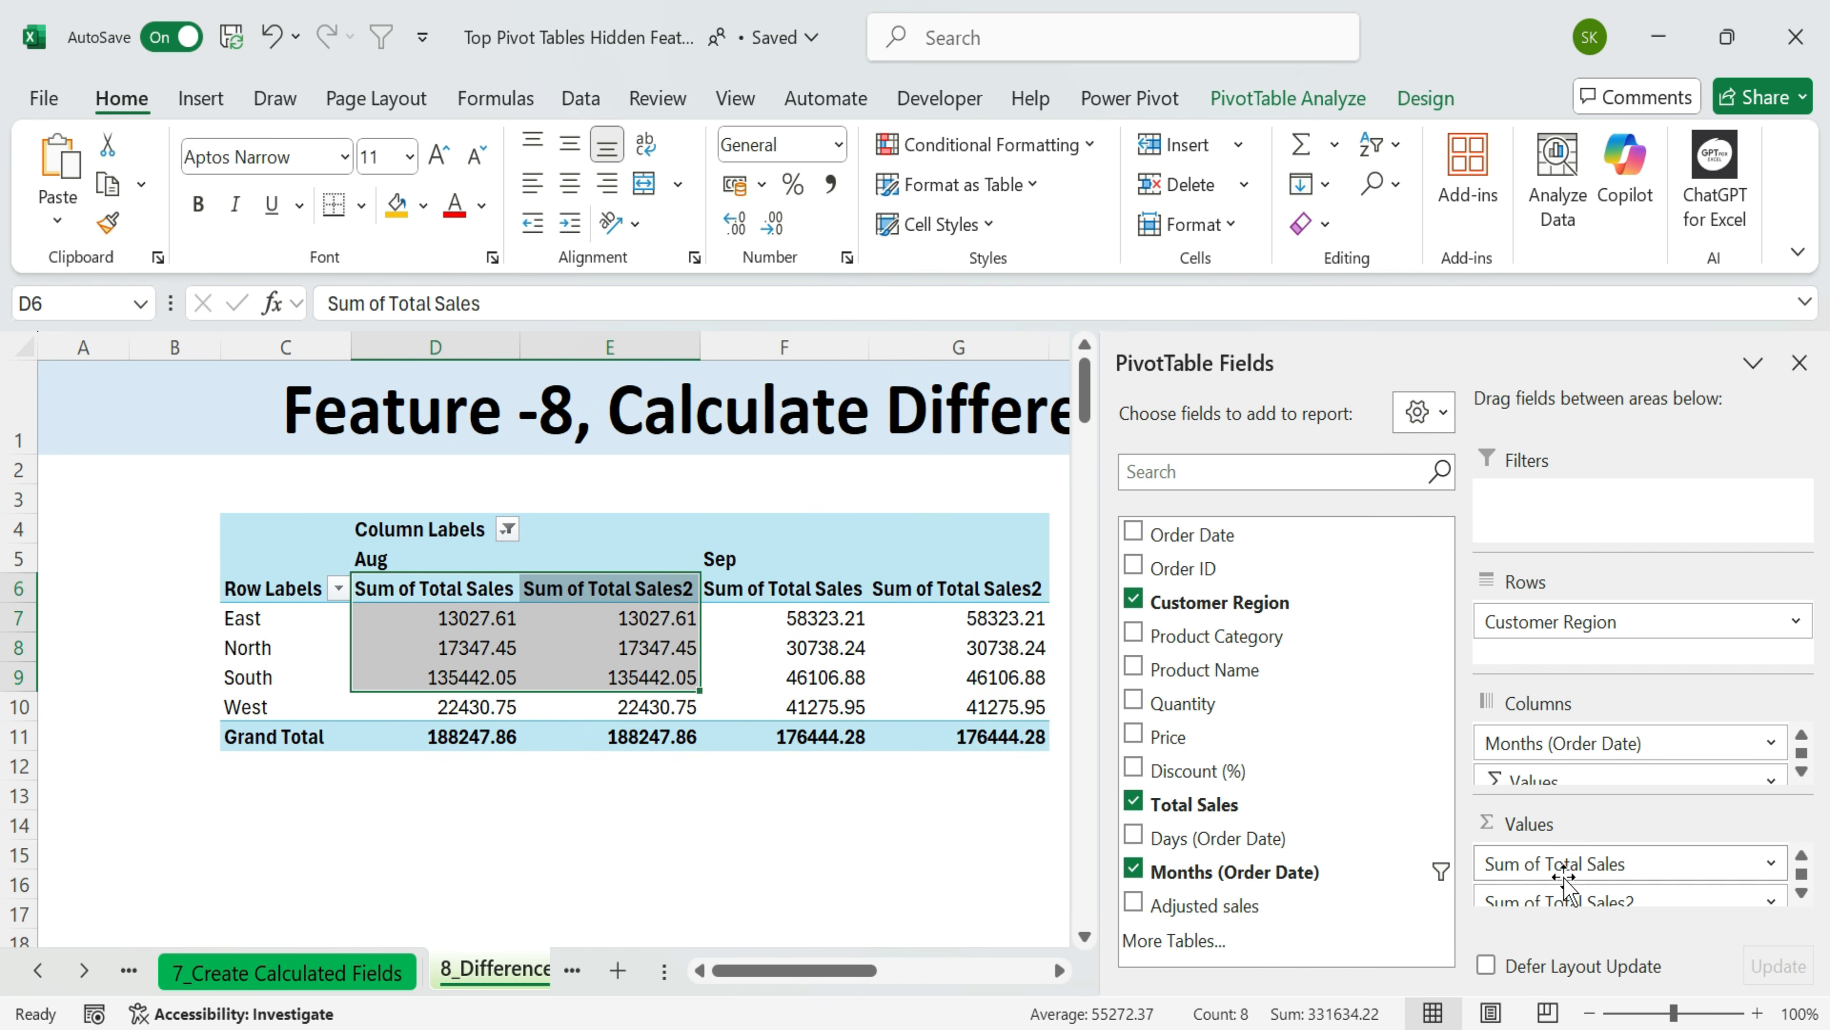
- Show Sum of Total Sales2 as Difference From, with base field Months (Order Date) and base item (previous)
click(956, 611)
click(993, 668)
click(994, 645)
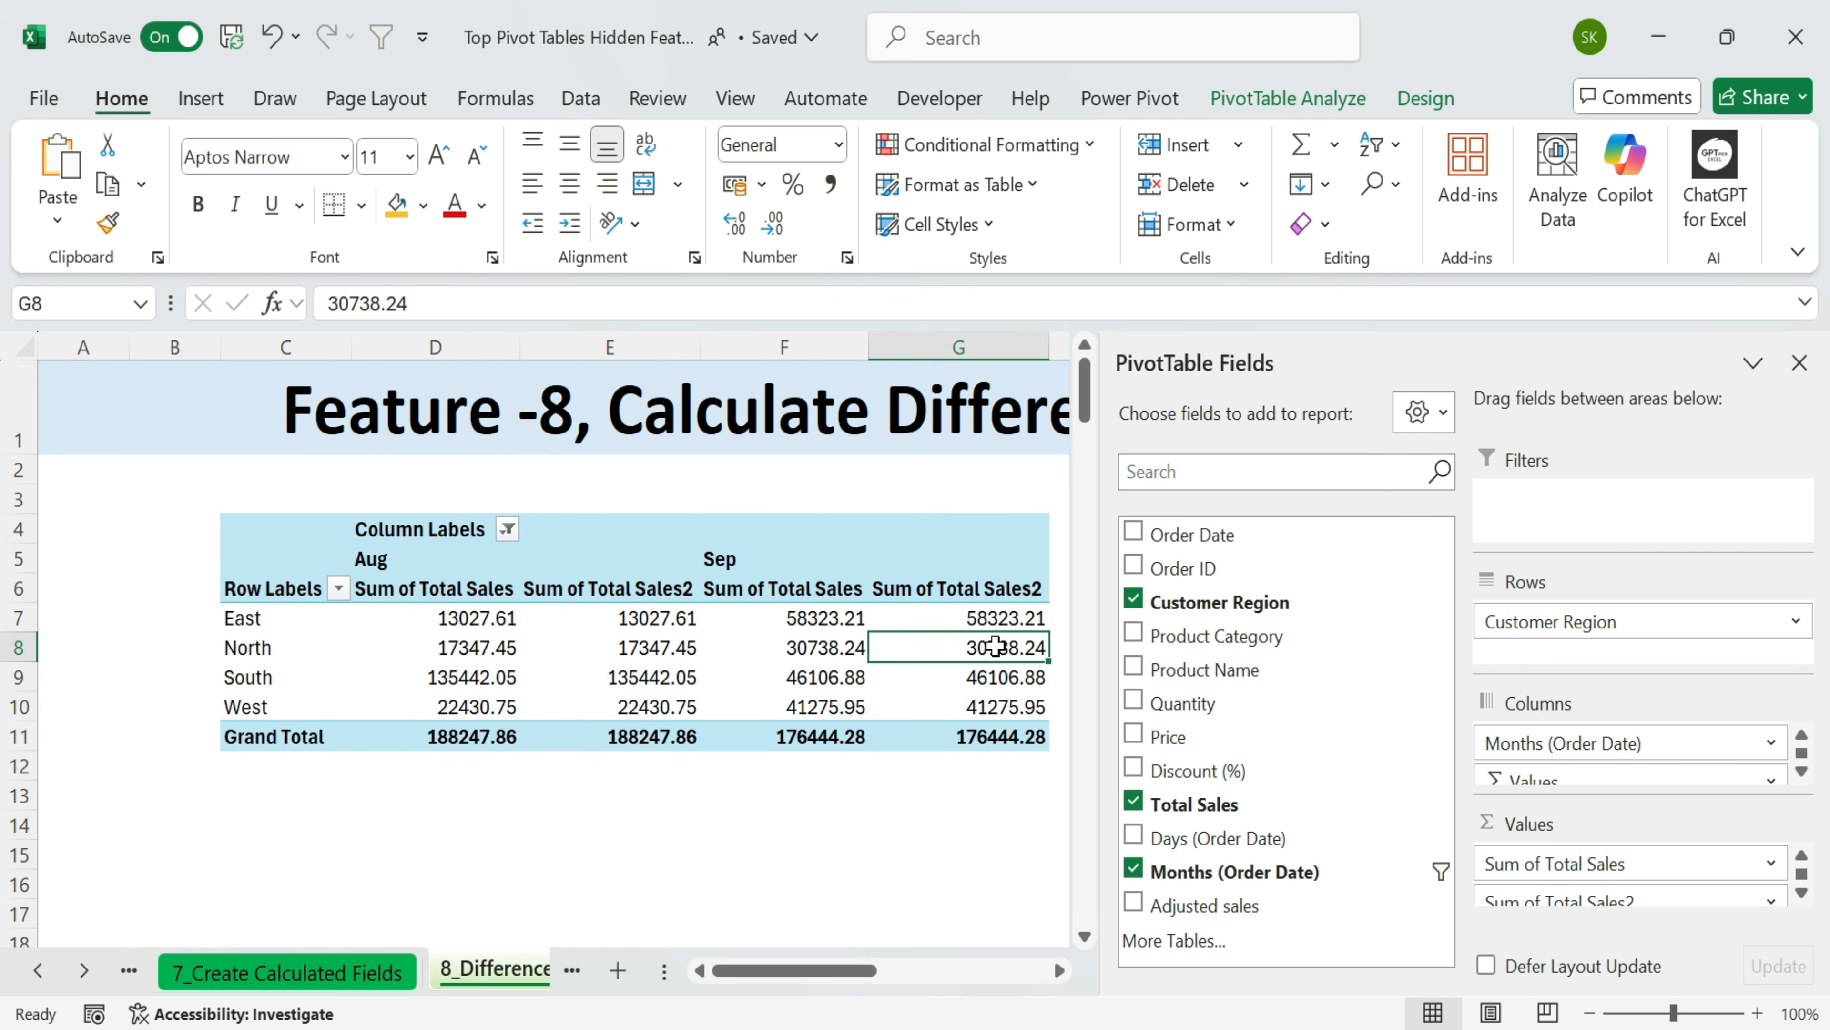
right_click(995, 646)
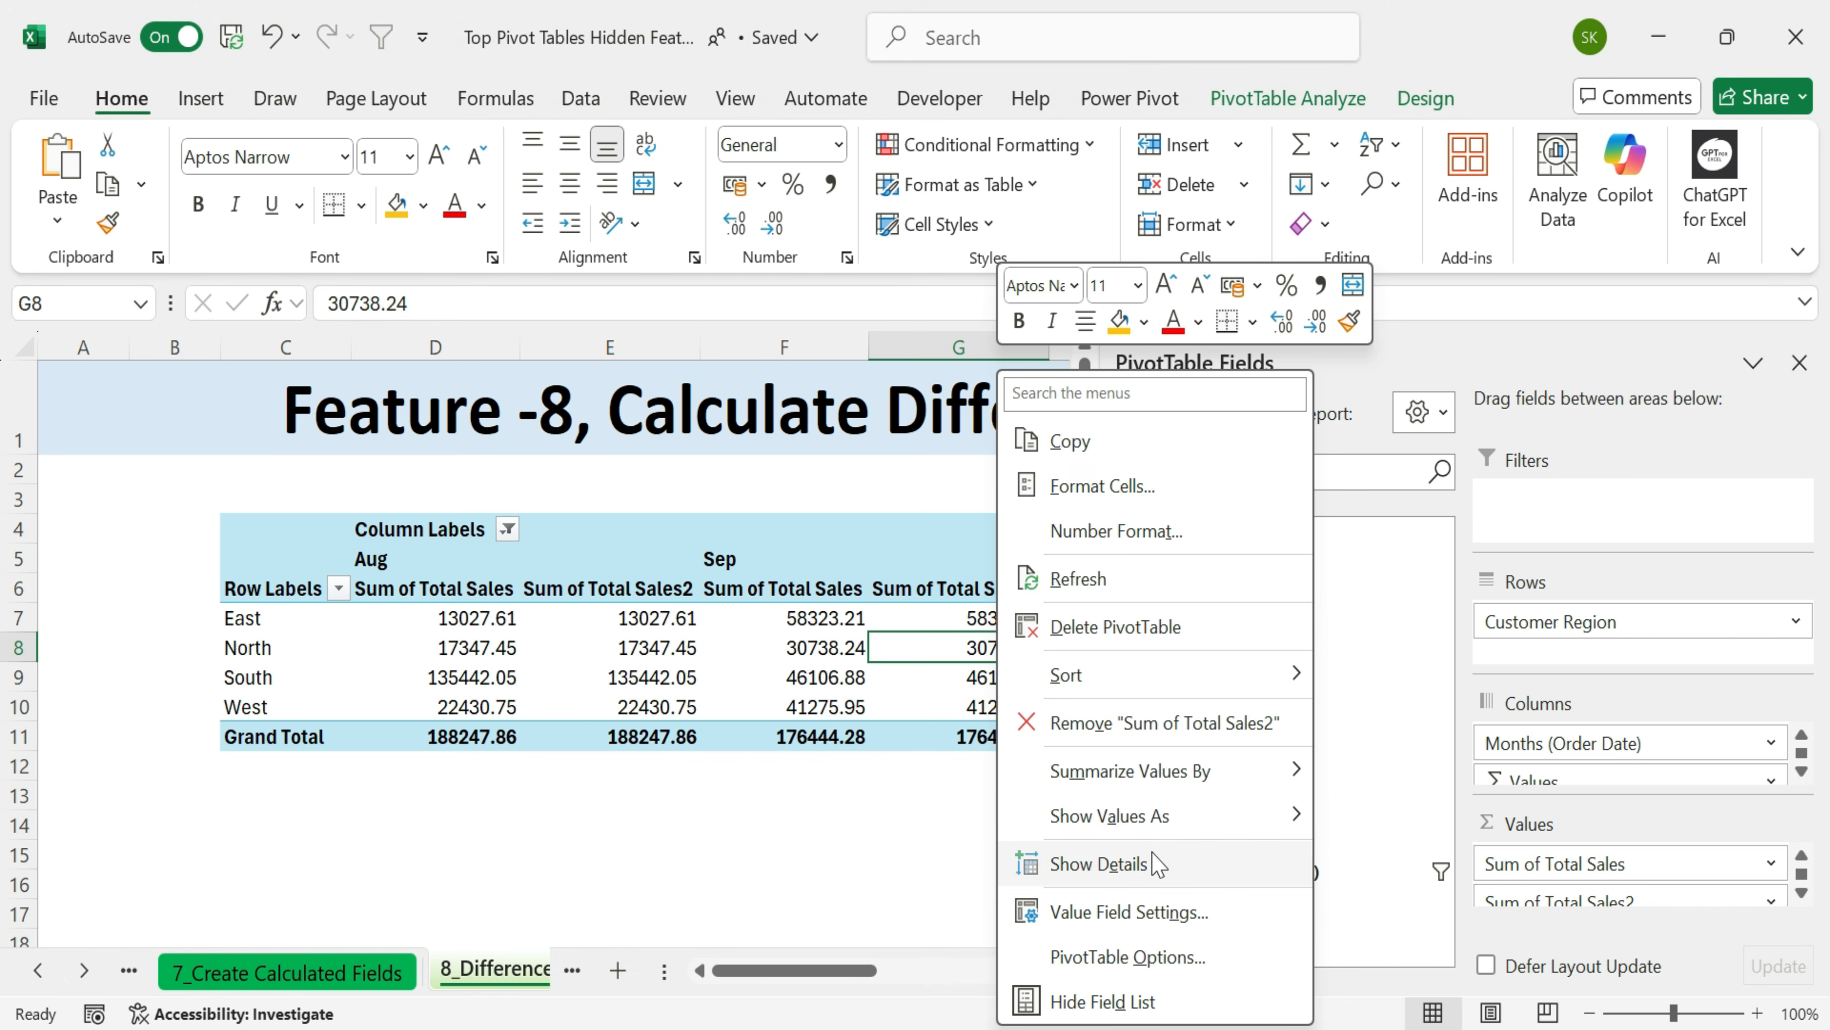
mouse_move(1205, 836)
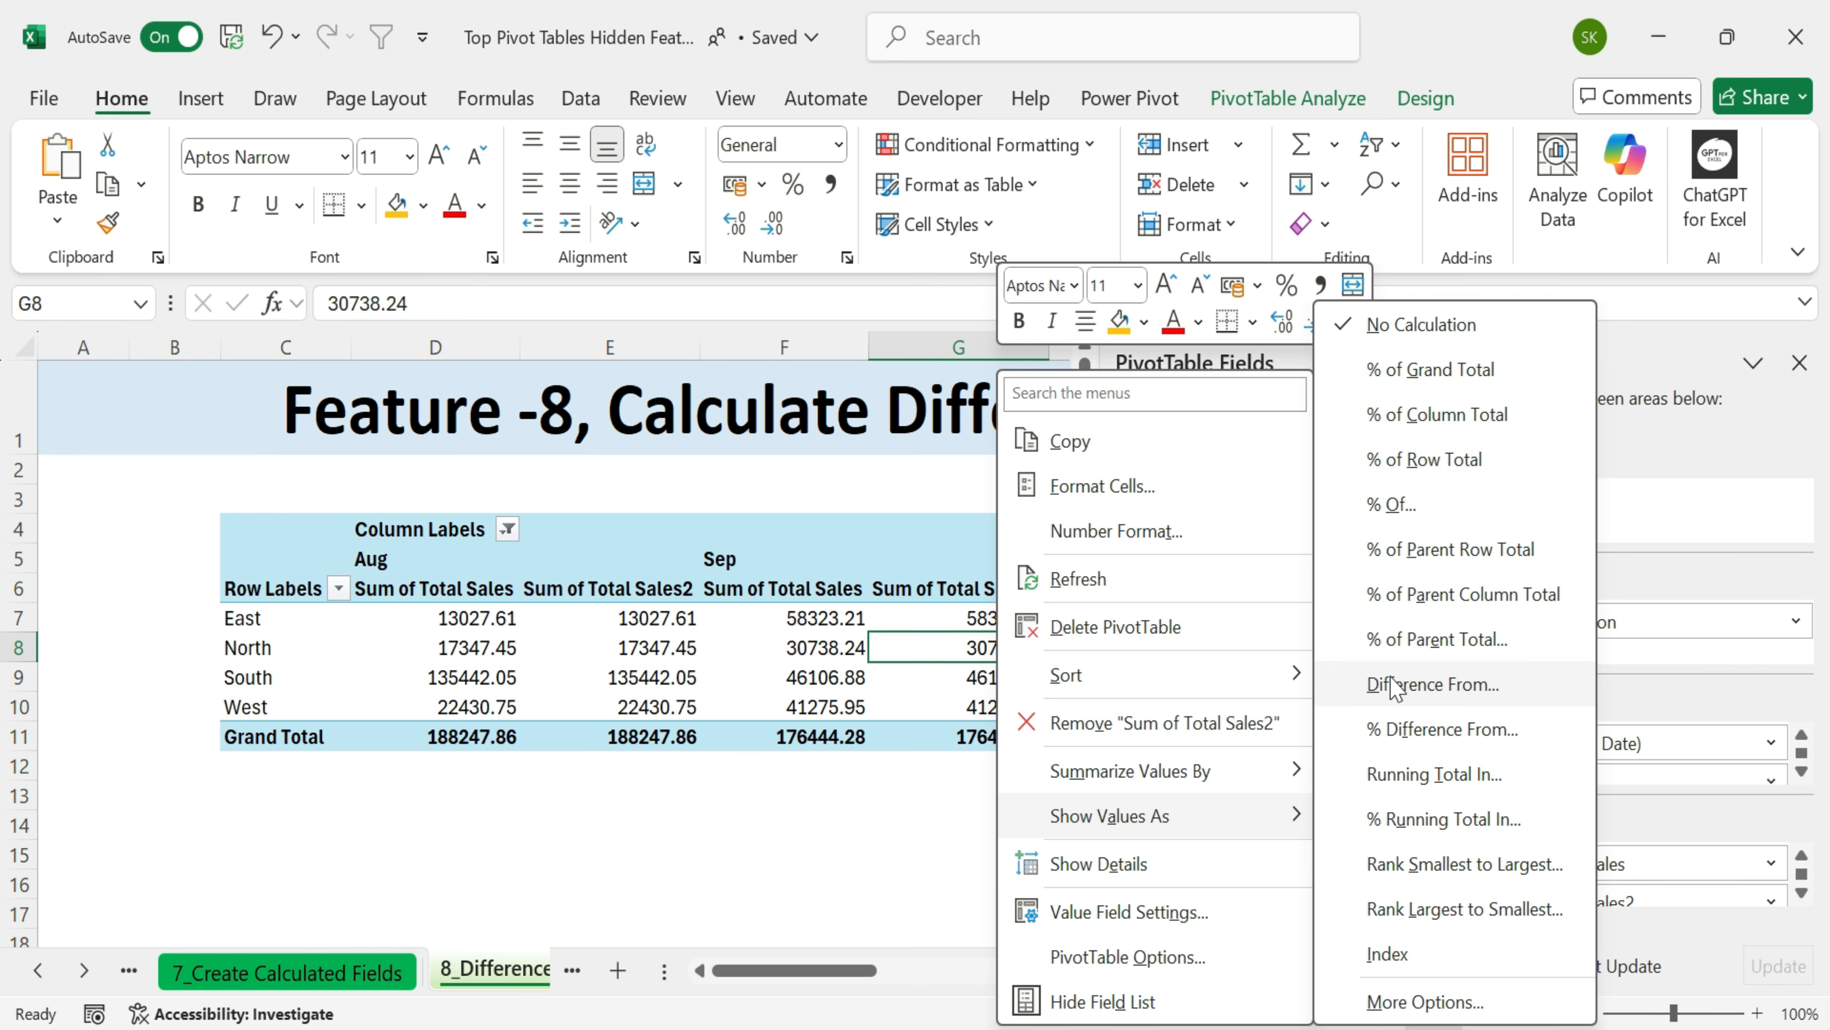
click(1413, 685)
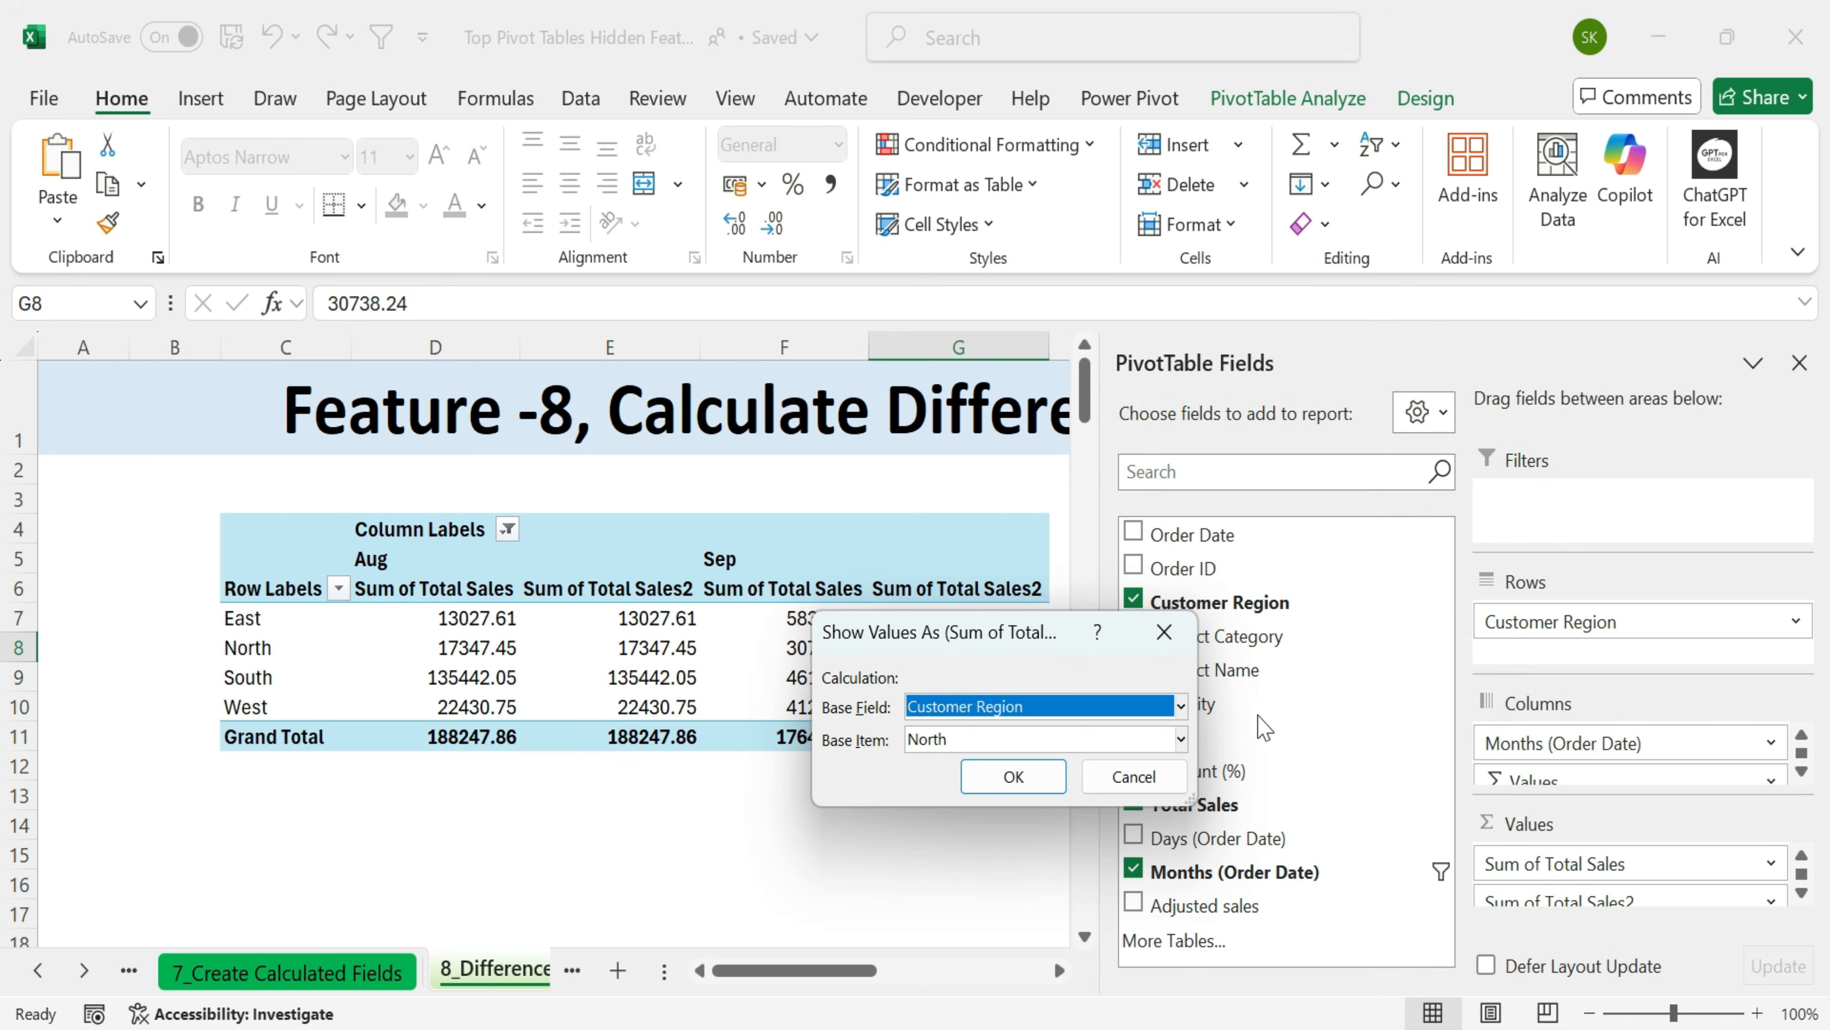
click(1181, 706)
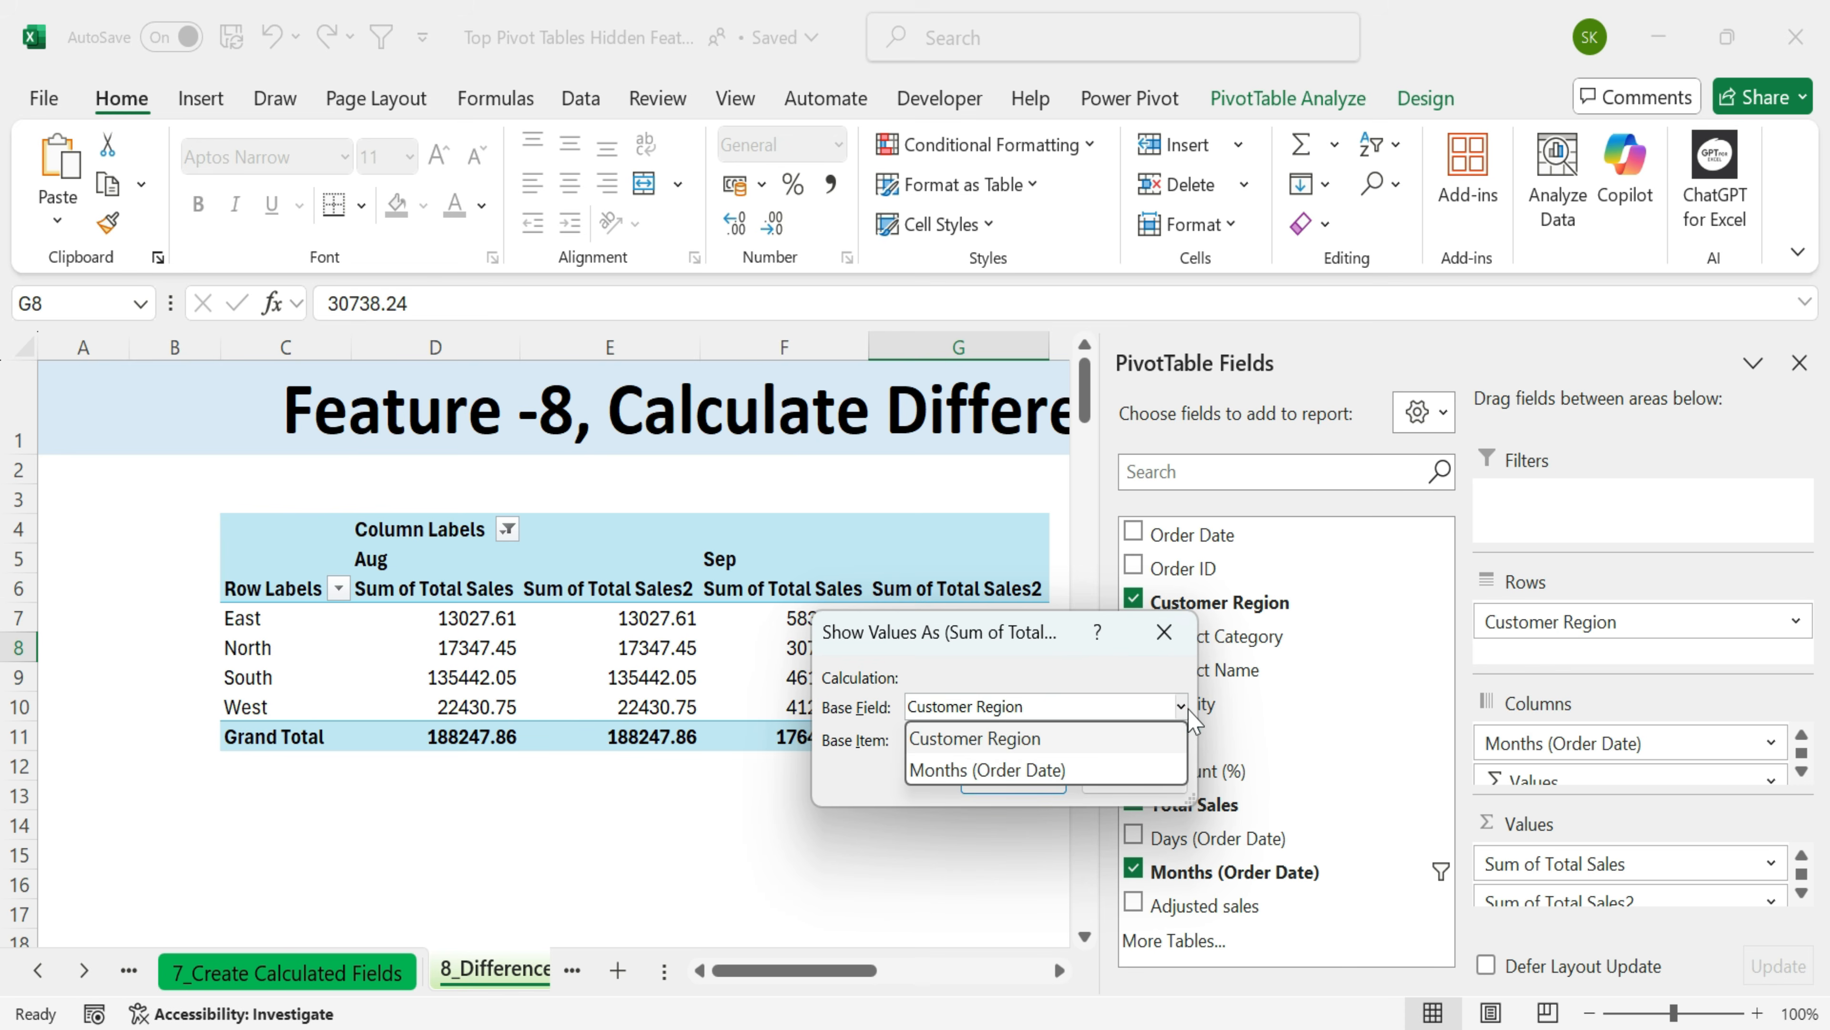
click(1046, 770)
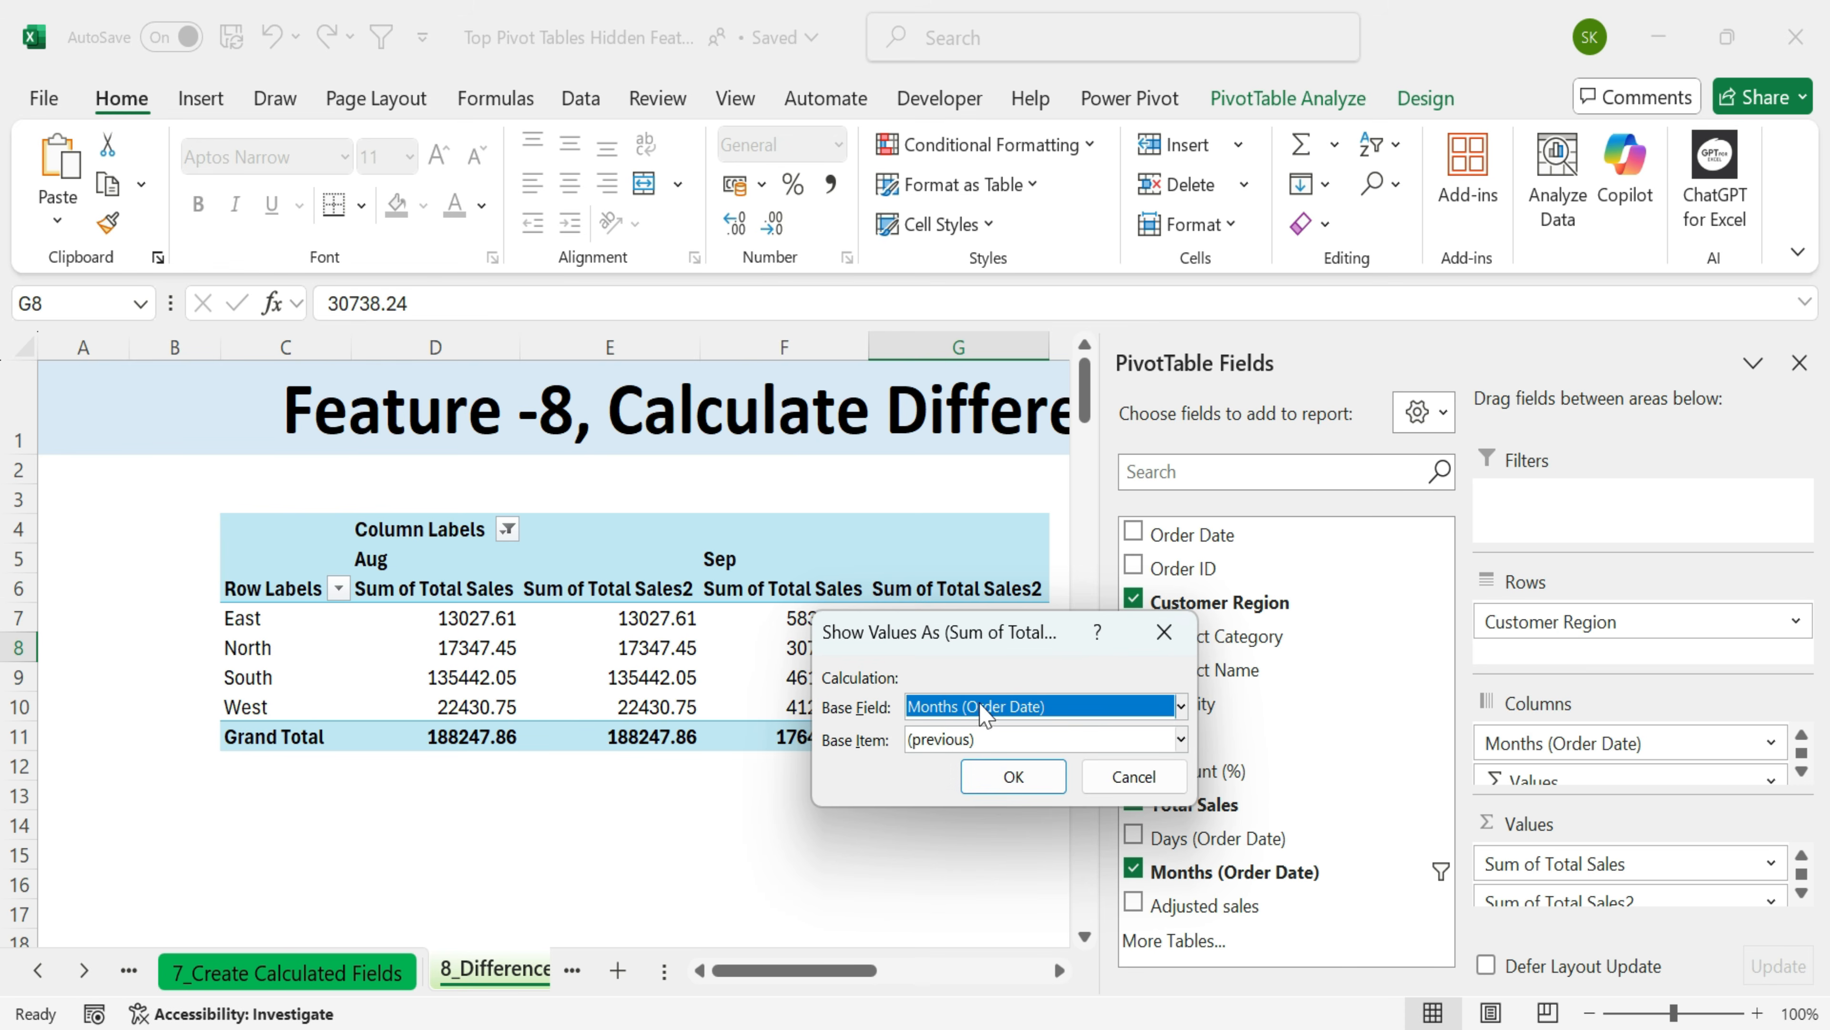
click(1176, 738)
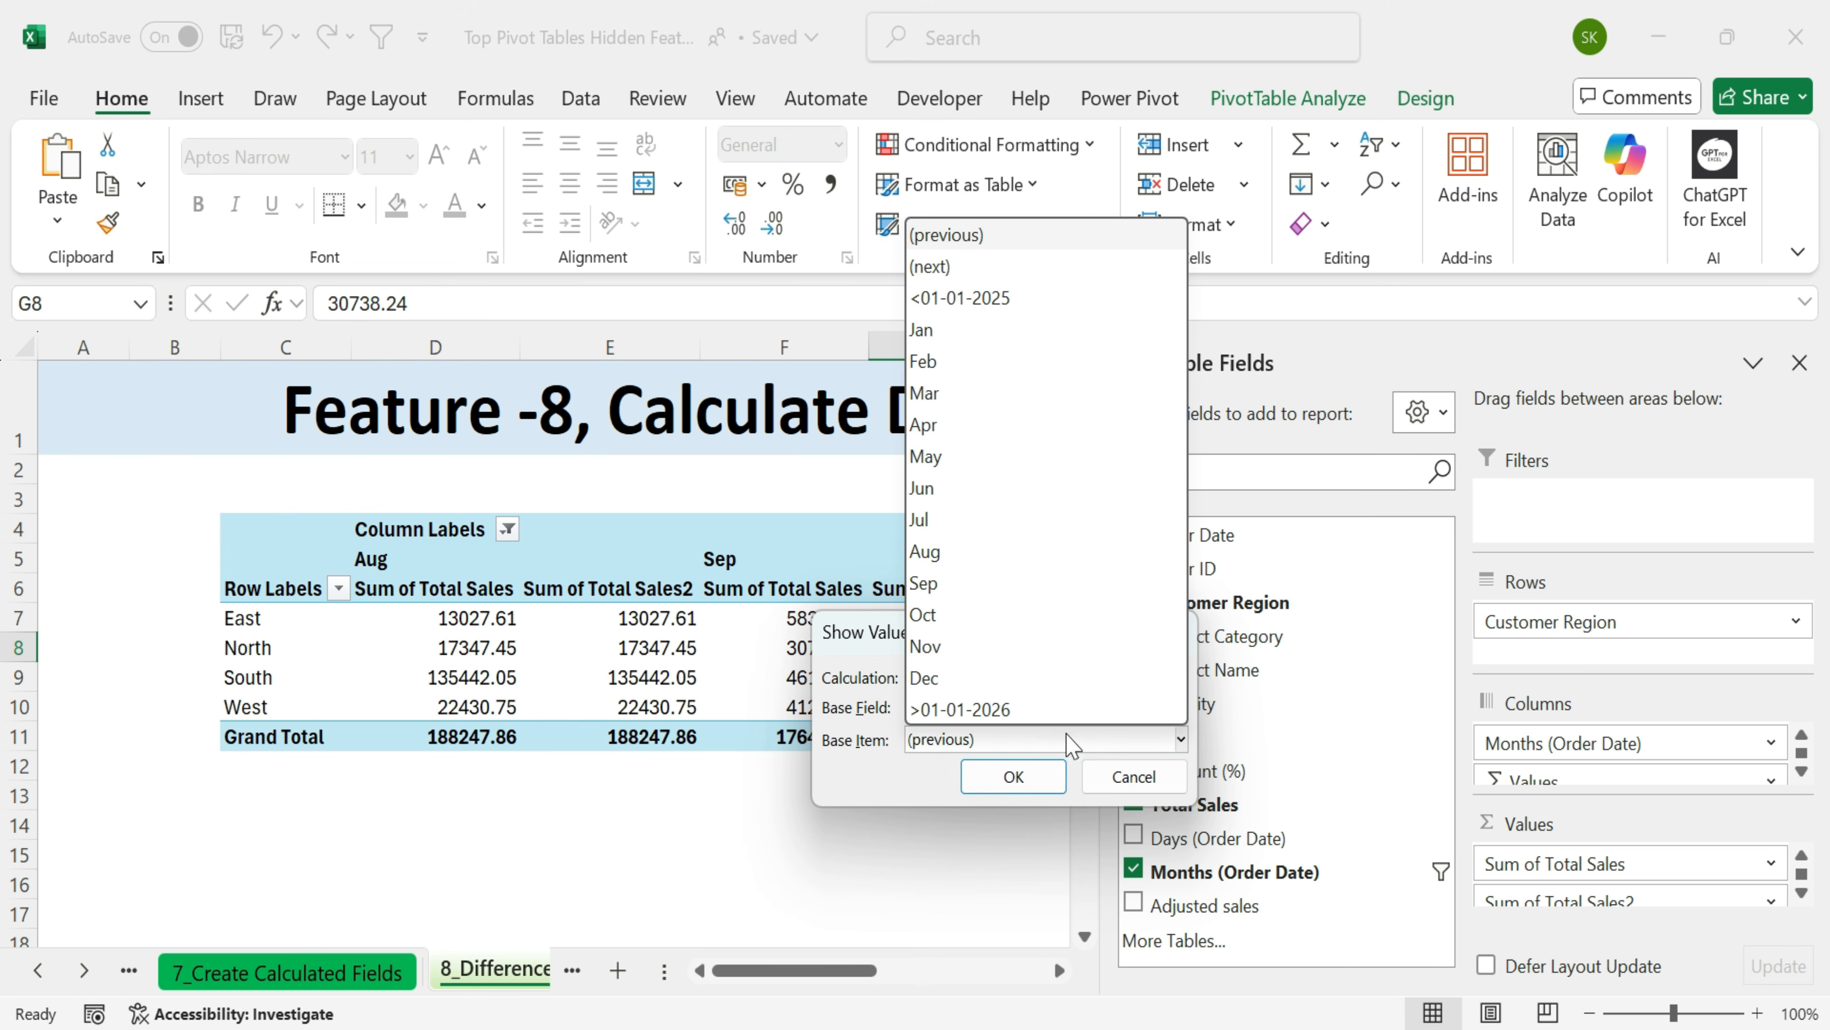
click(1010, 740)
click(1180, 739)
click(959, 235)
click(1015, 770)
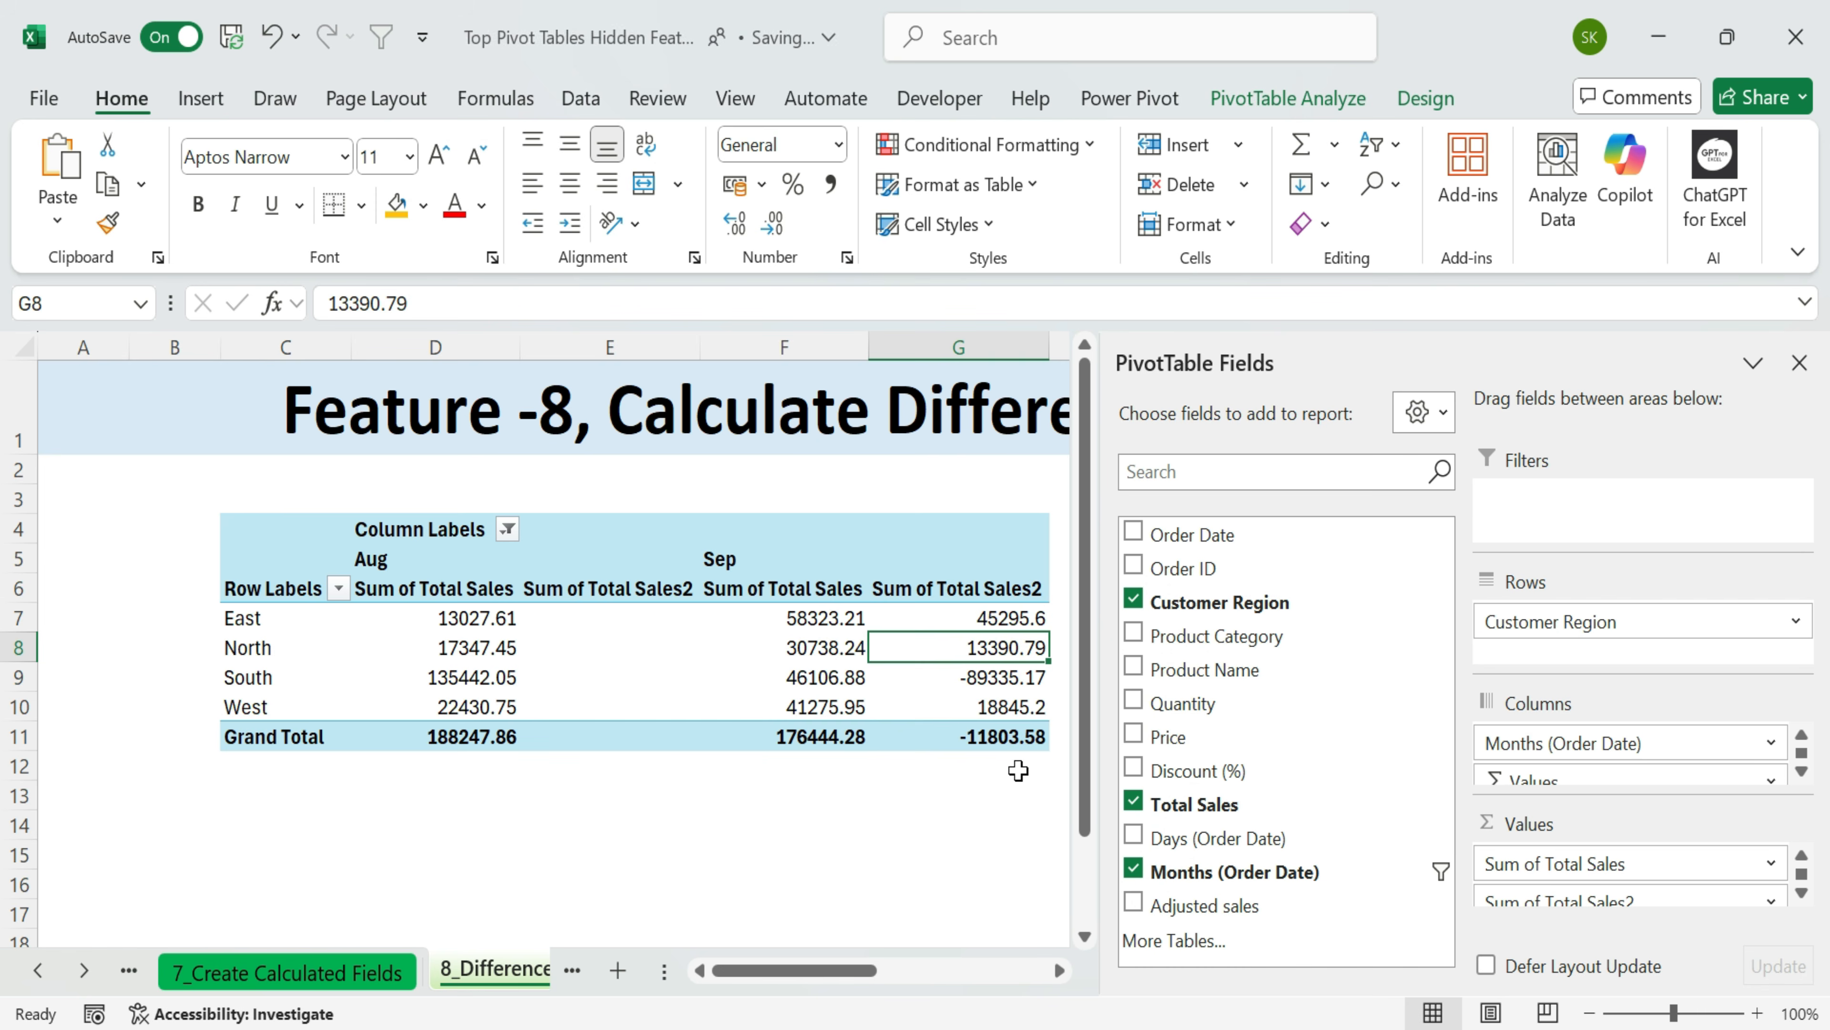
- Hide the field list and compare the September difference values with each region's August and September sales
click(925, 807)
drag(959, 618, 980, 735)
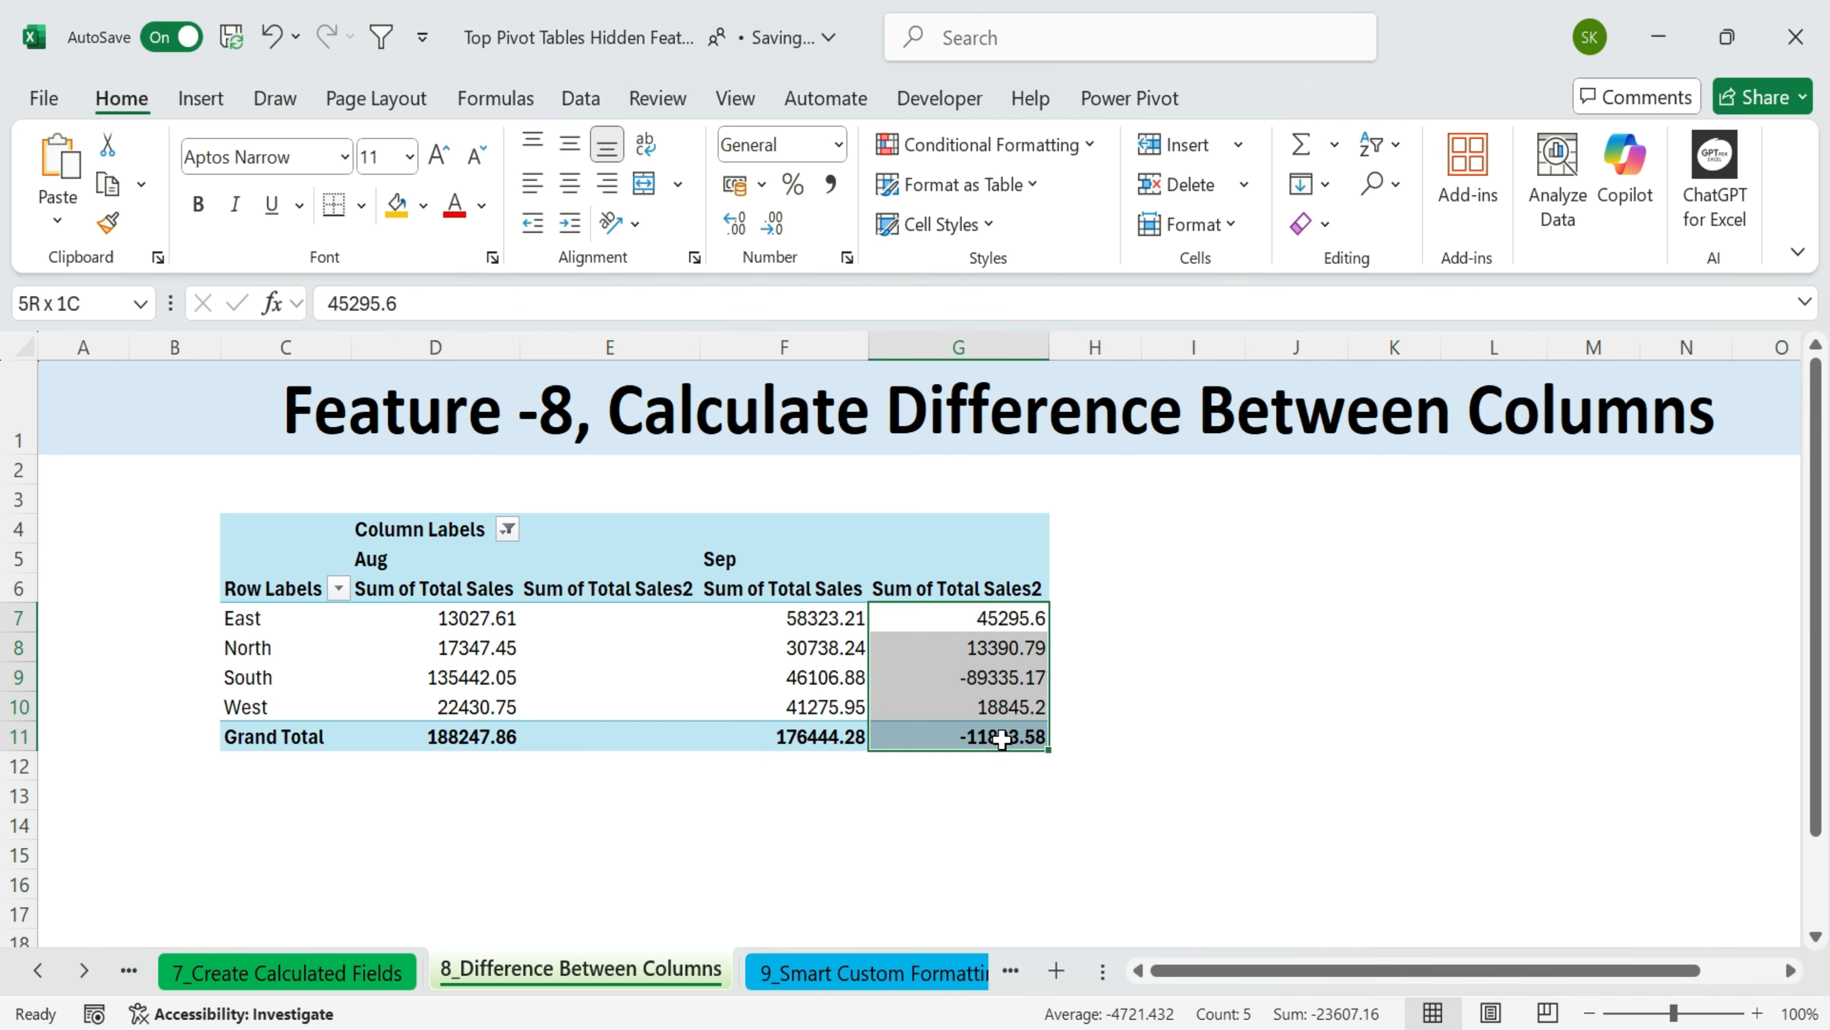
drag(450, 609, 792, 618)
click(937, 739)
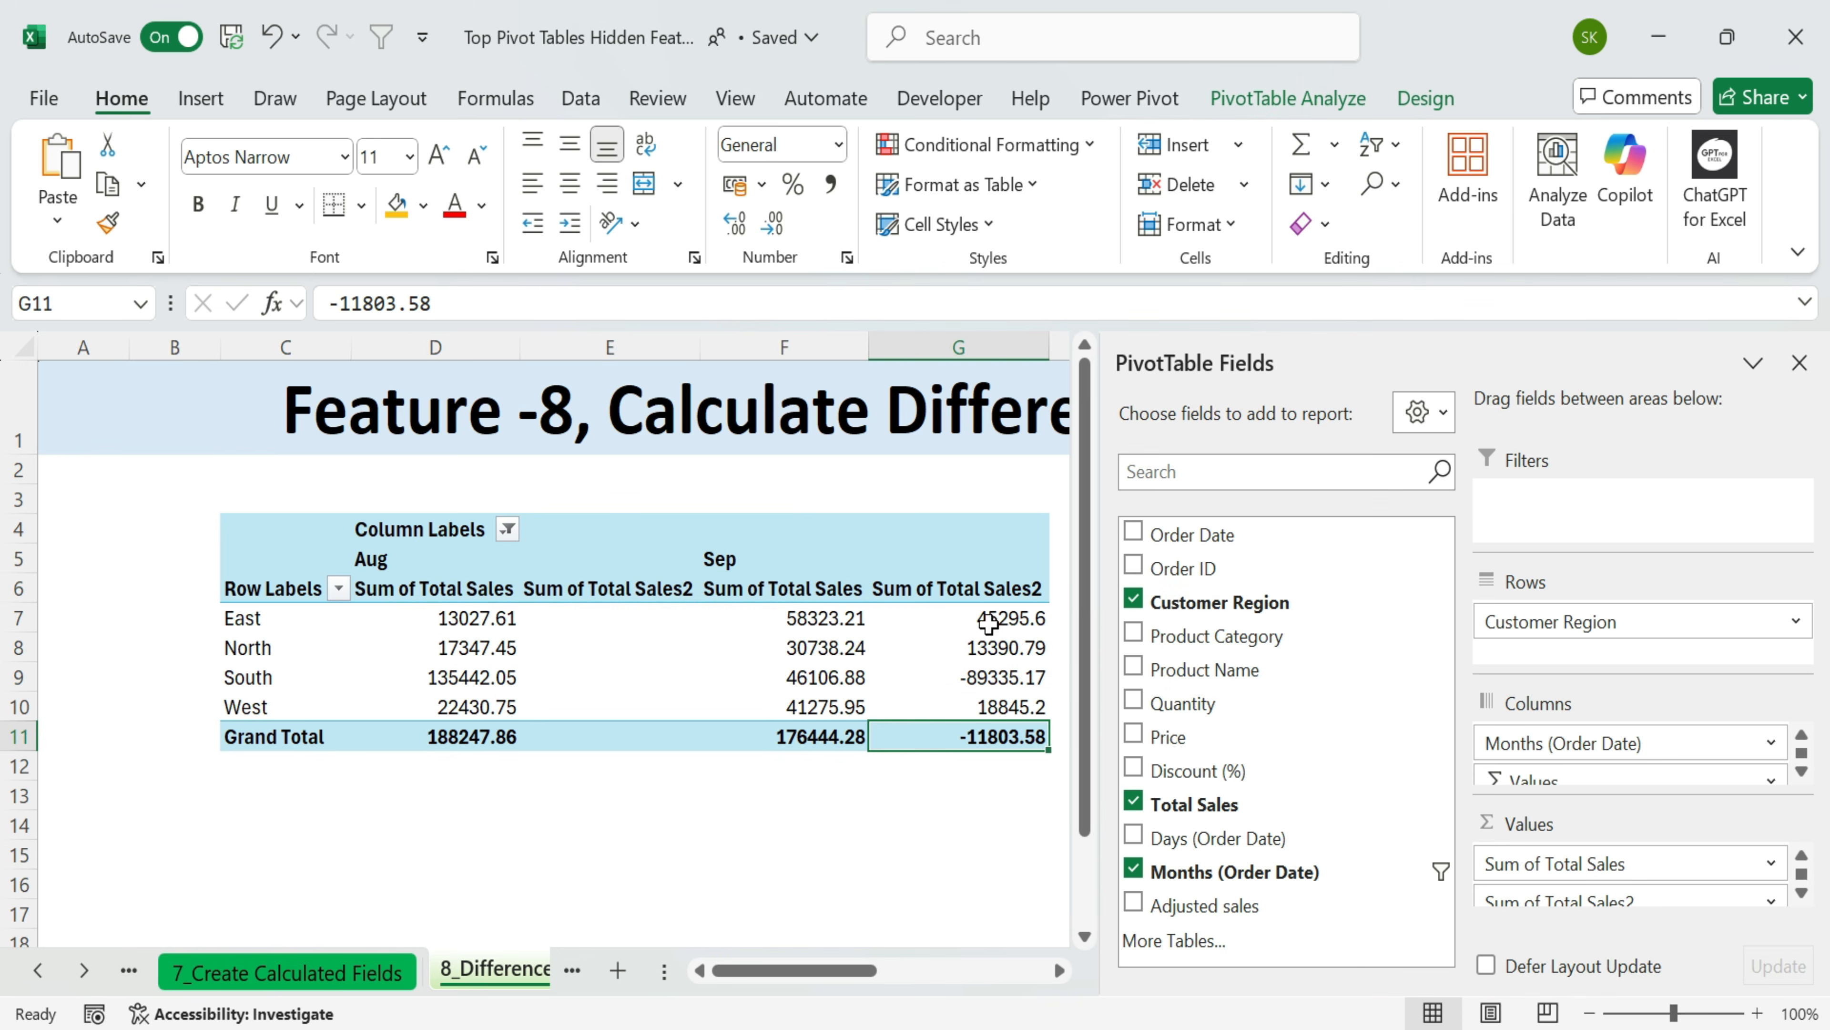
click(1799, 363)
click(936, 621)
click(937, 648)
drag(433, 678, 800, 706)
click(994, 678)
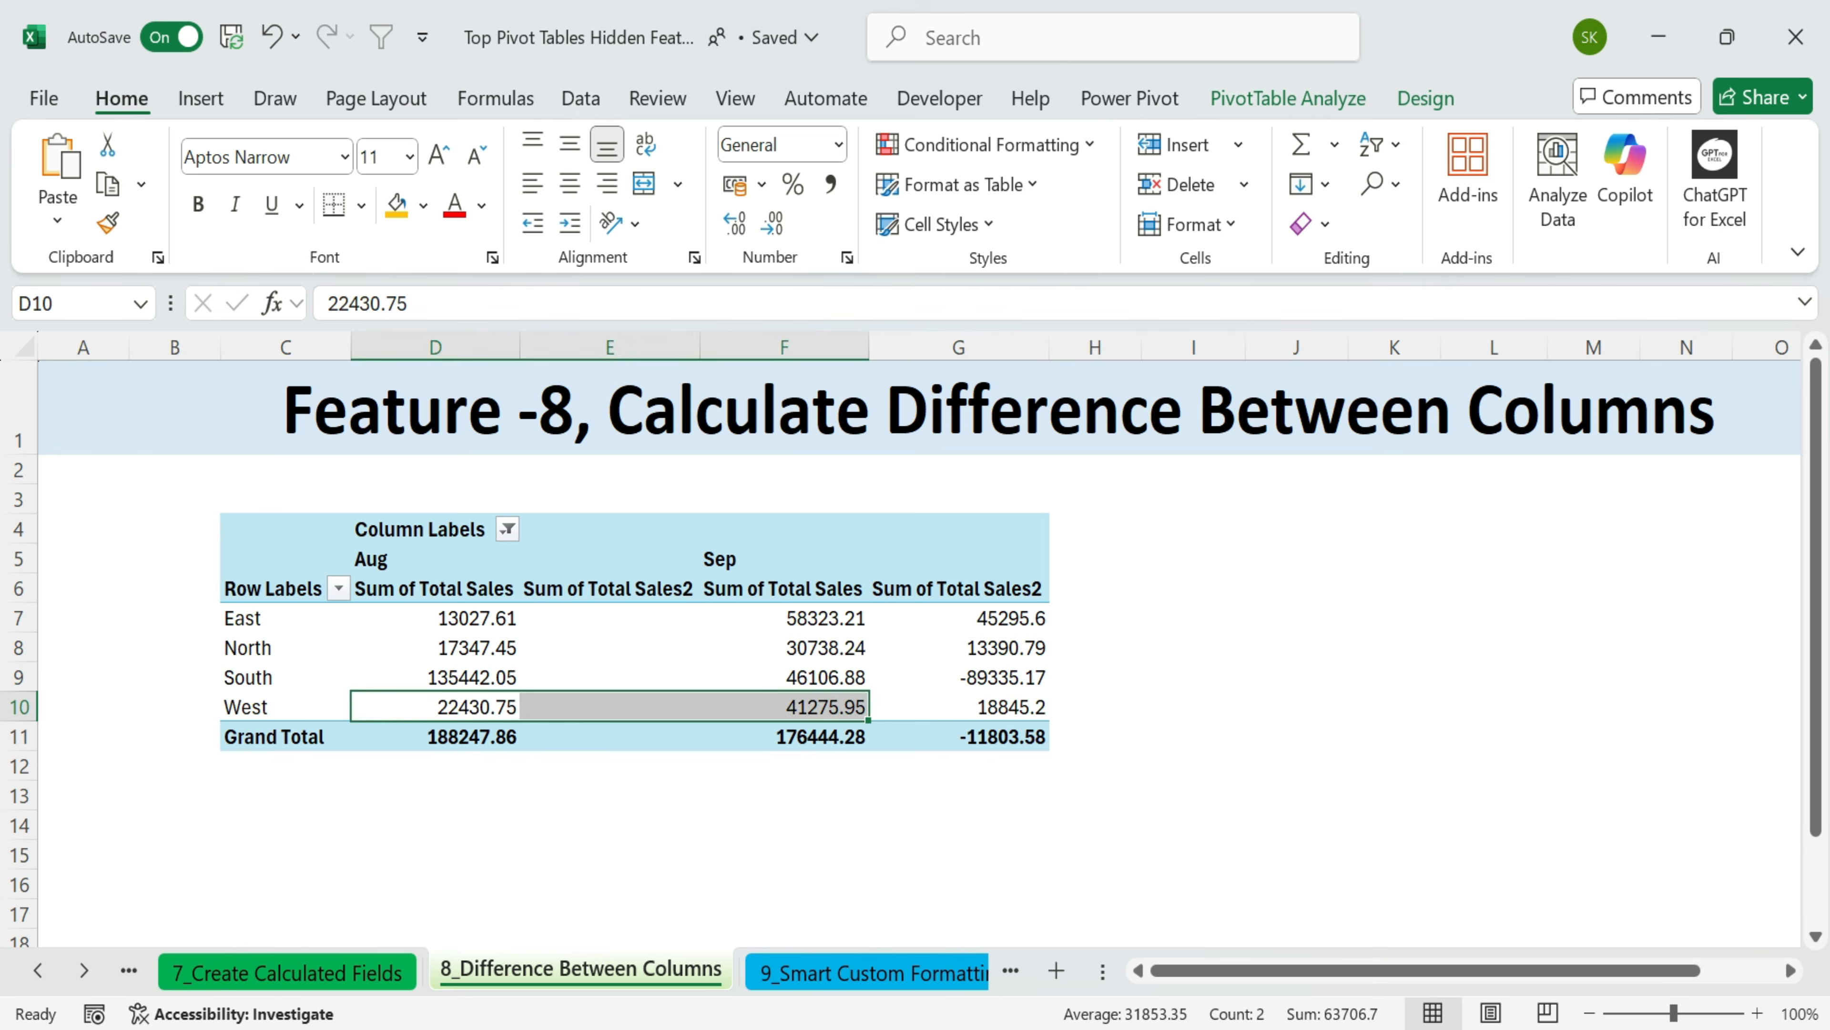
- Rename the September Sum of Total Sales2 header in G6 as Difference and hide the empty August difference column E
click(958, 588)
drag(505, 302, 238, 306)
text(Diff)
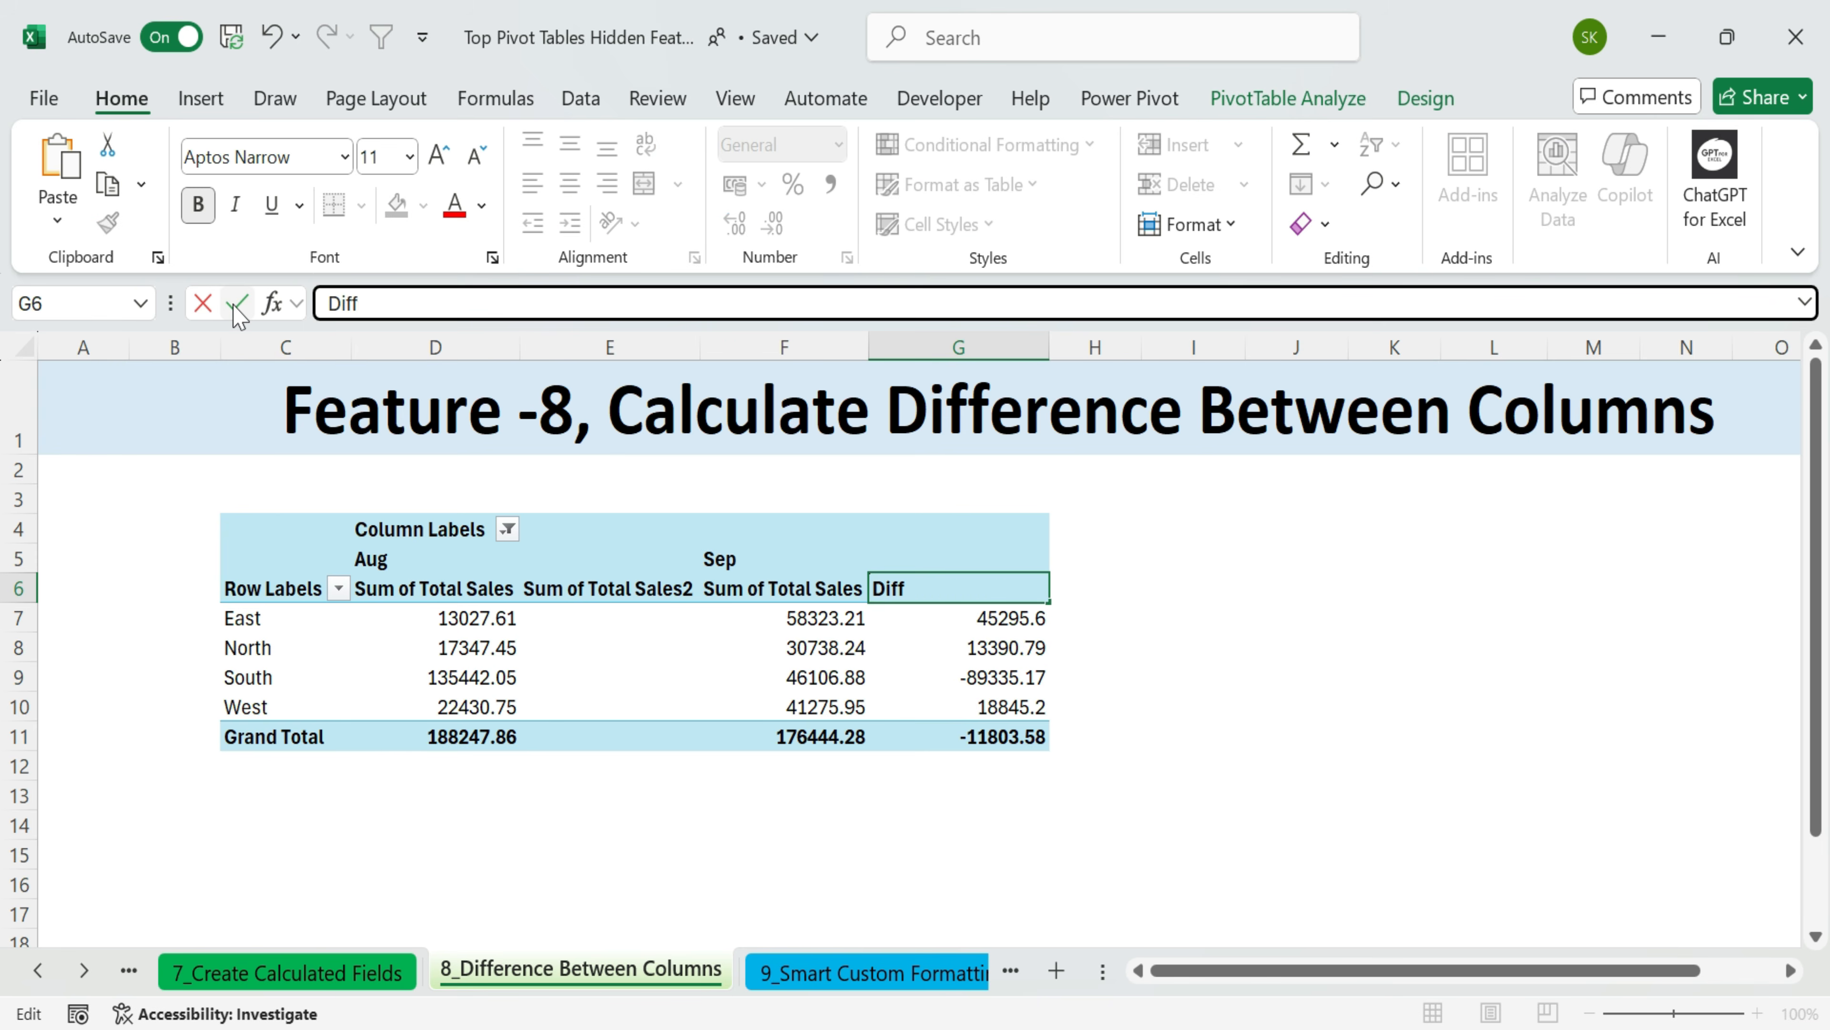
text(erence)
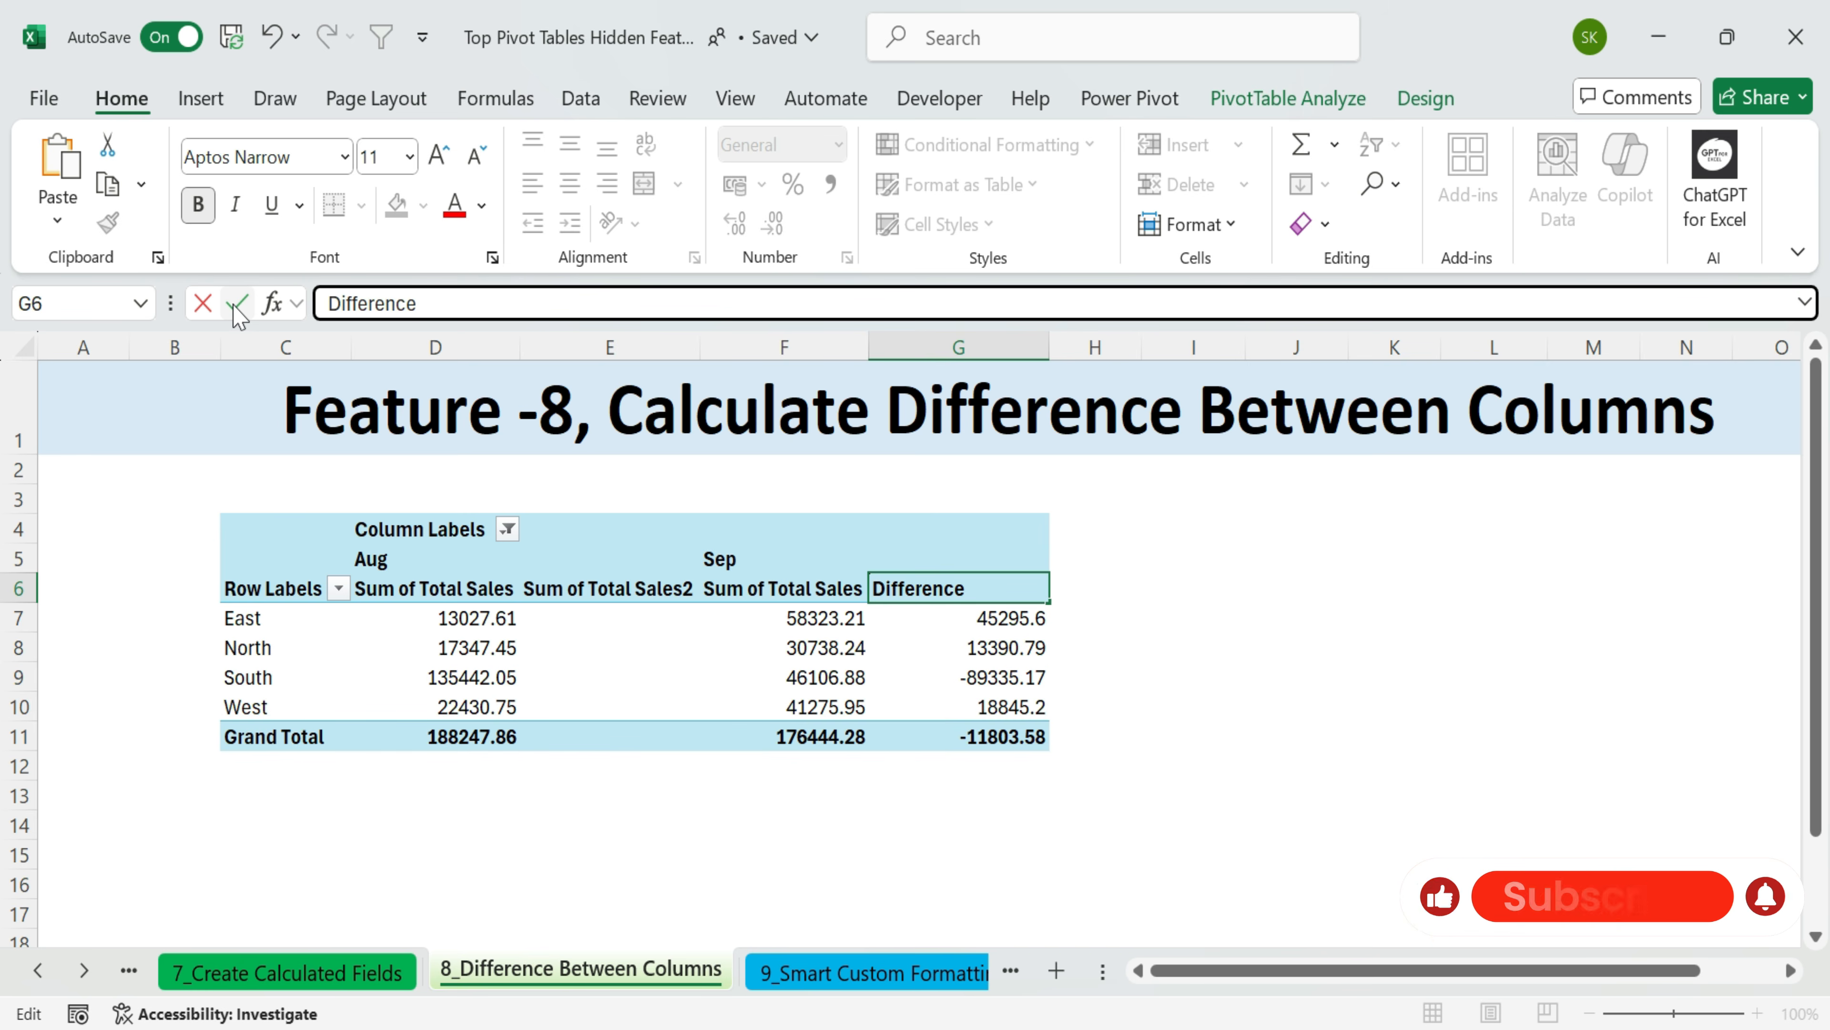
key(Return)
drag(441, 617, 560, 623)
click(561, 623)
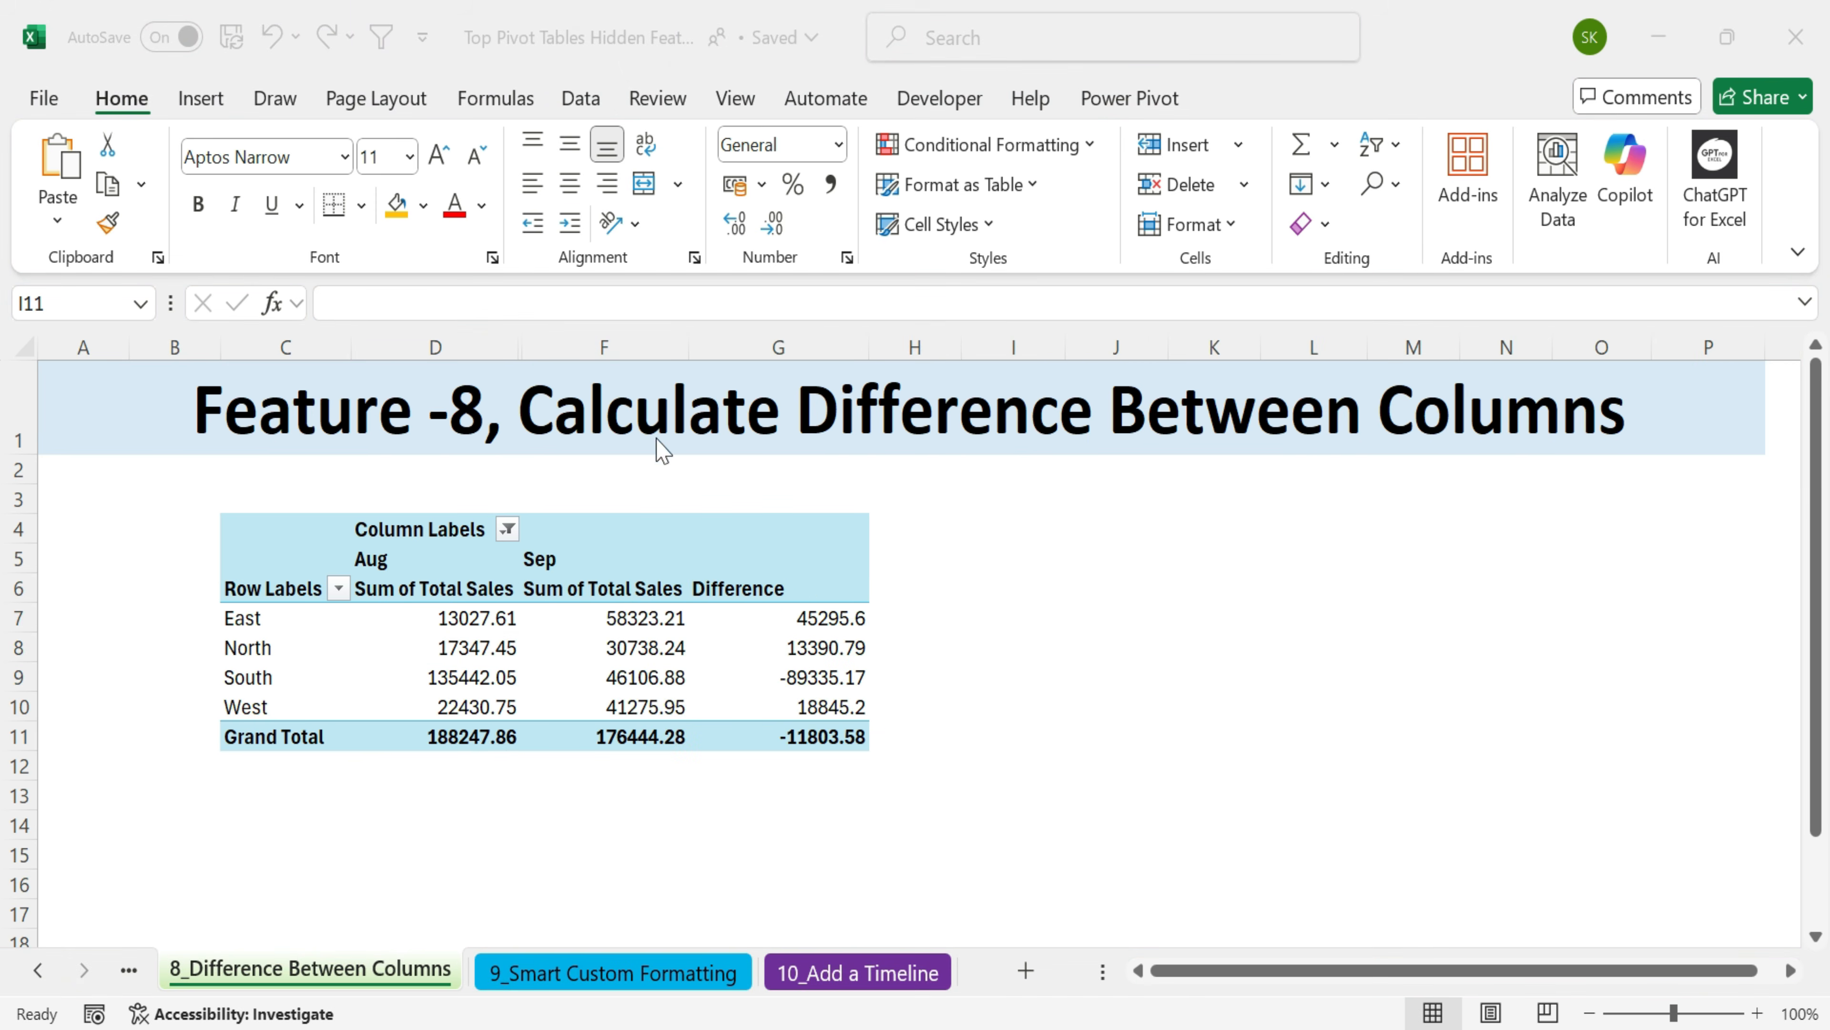
- Switch to the 9_Smart Custom Formatting sheet and look over the PivotTable's Difference values
click(624, 980)
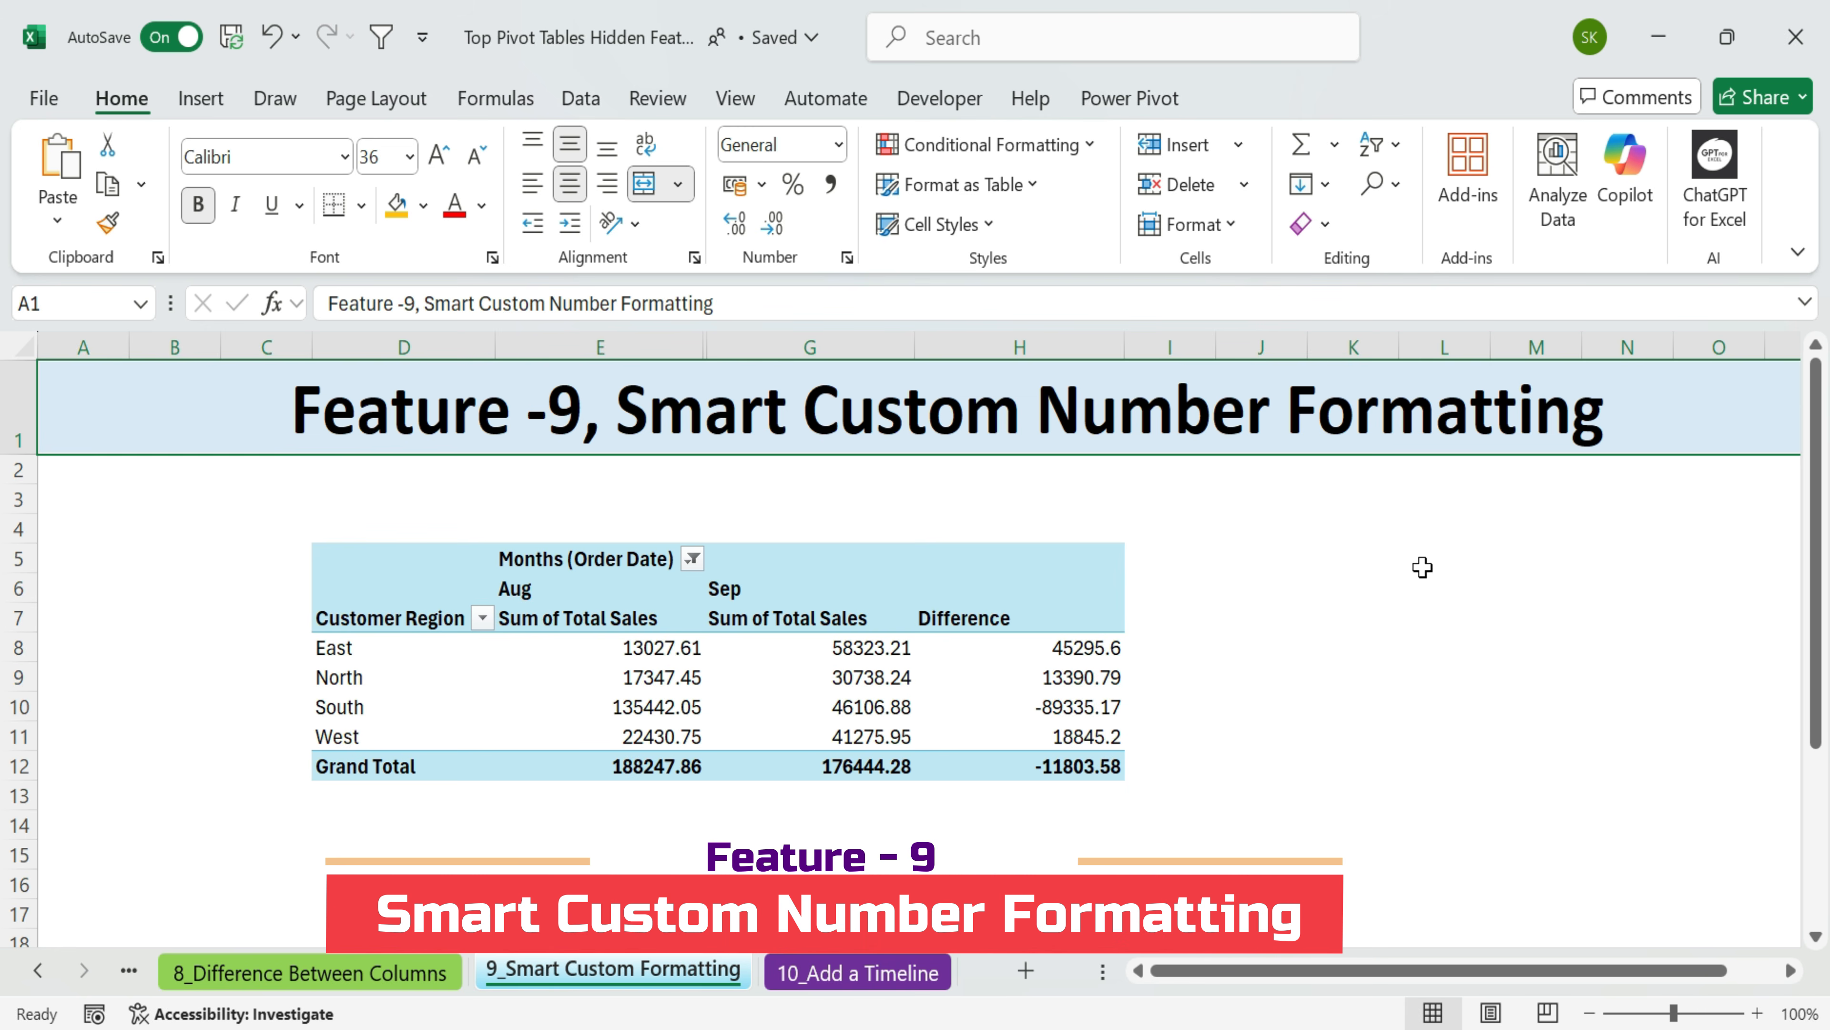
click(1261, 676)
drag(1093, 656, 1095, 796)
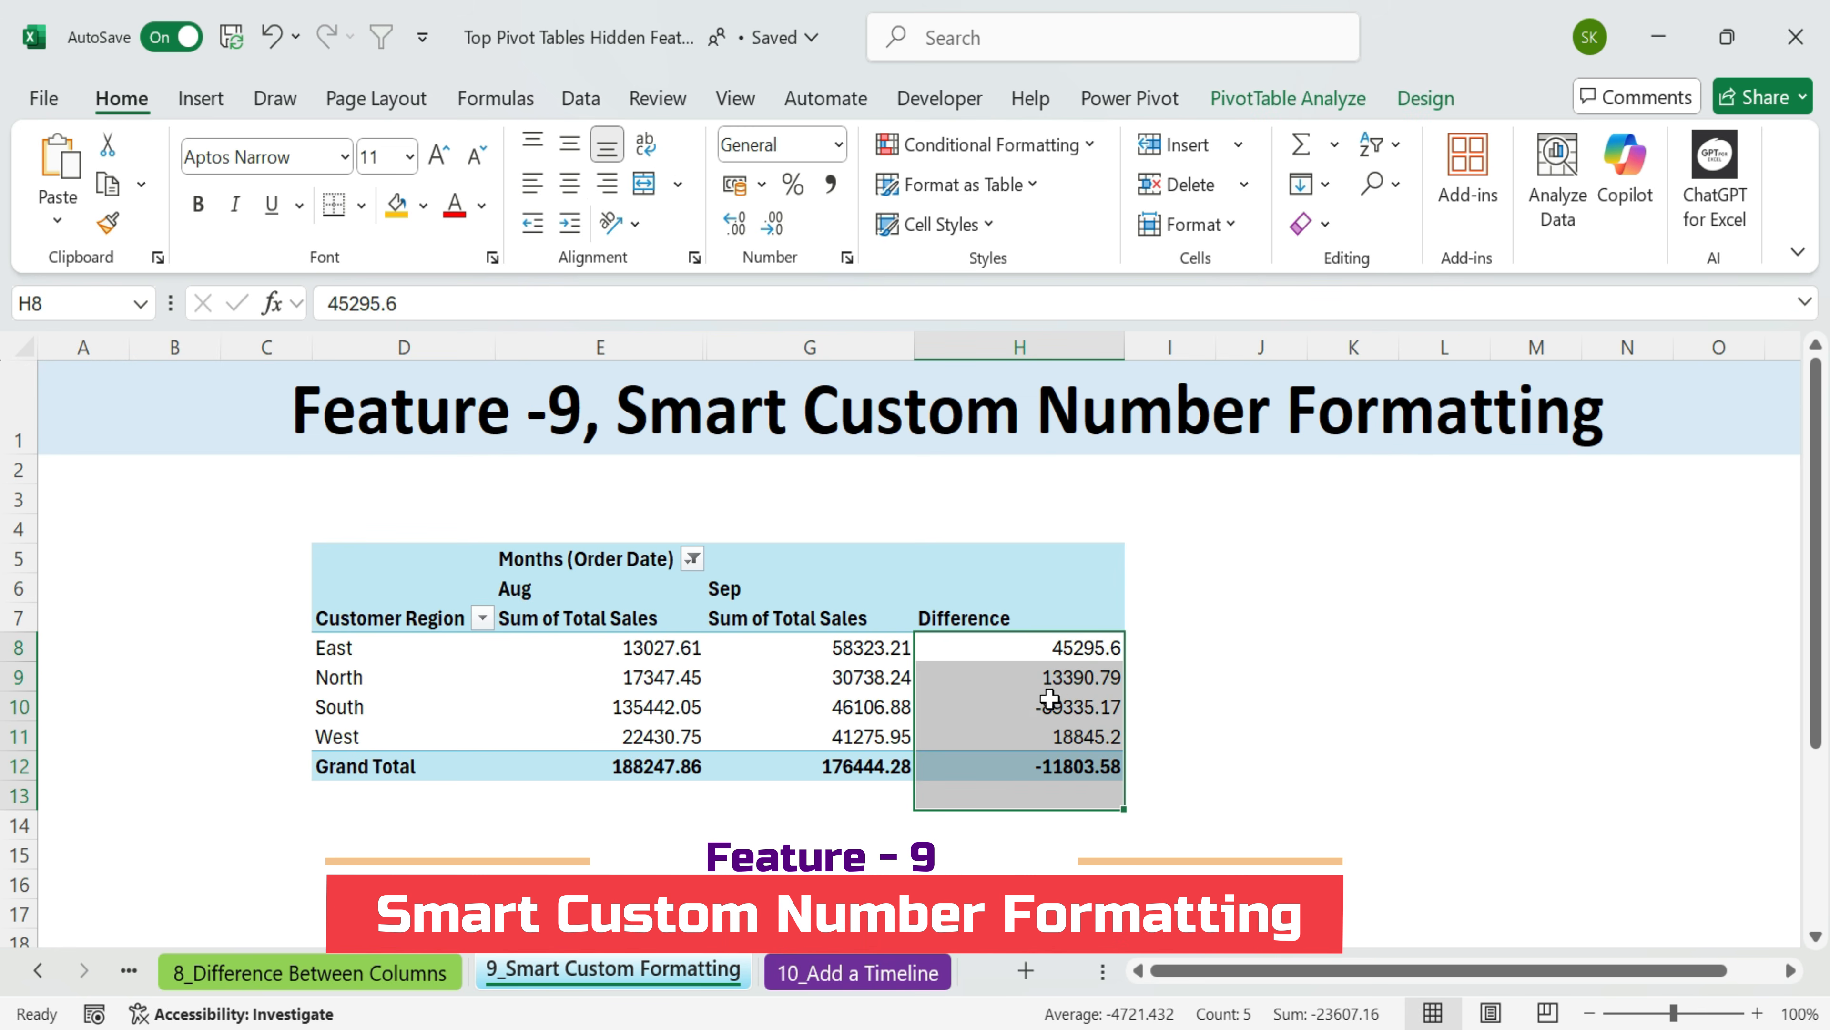
click(1270, 698)
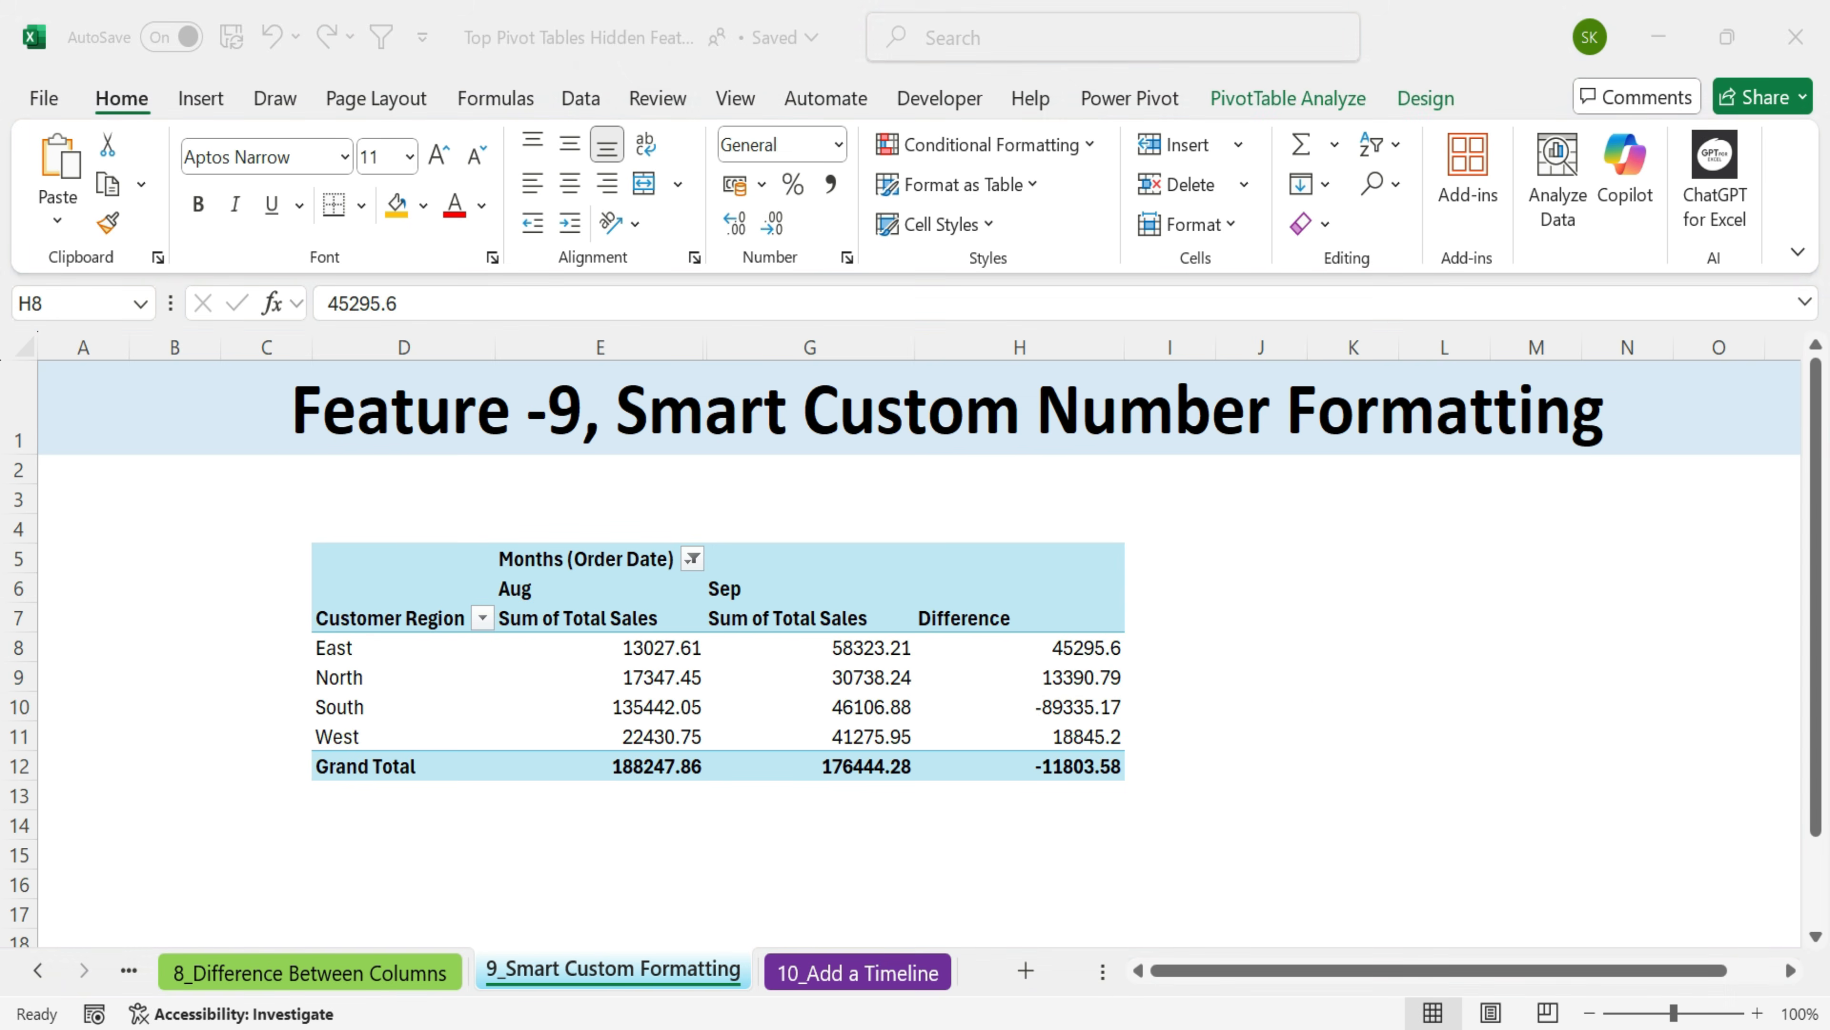
- Open the number format of the Difference field, choose the Custom category and clear the General format code
click(1086, 650)
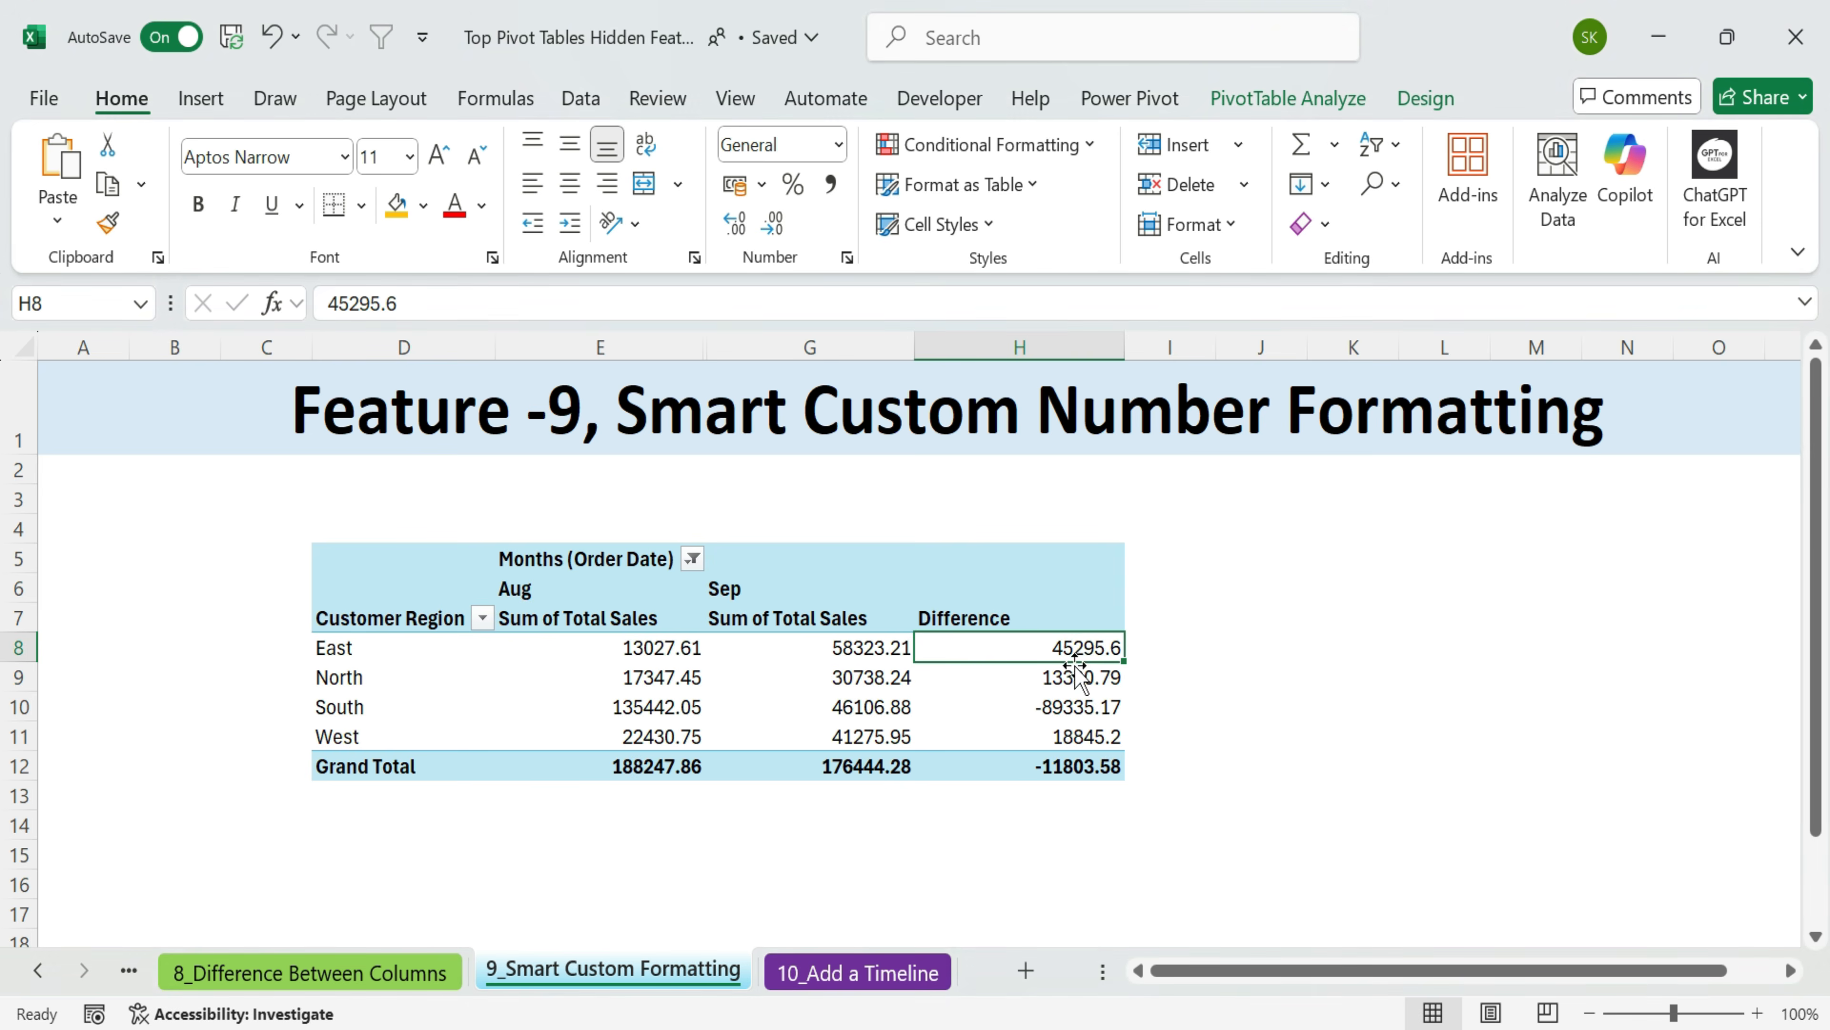
right_click(1080, 650)
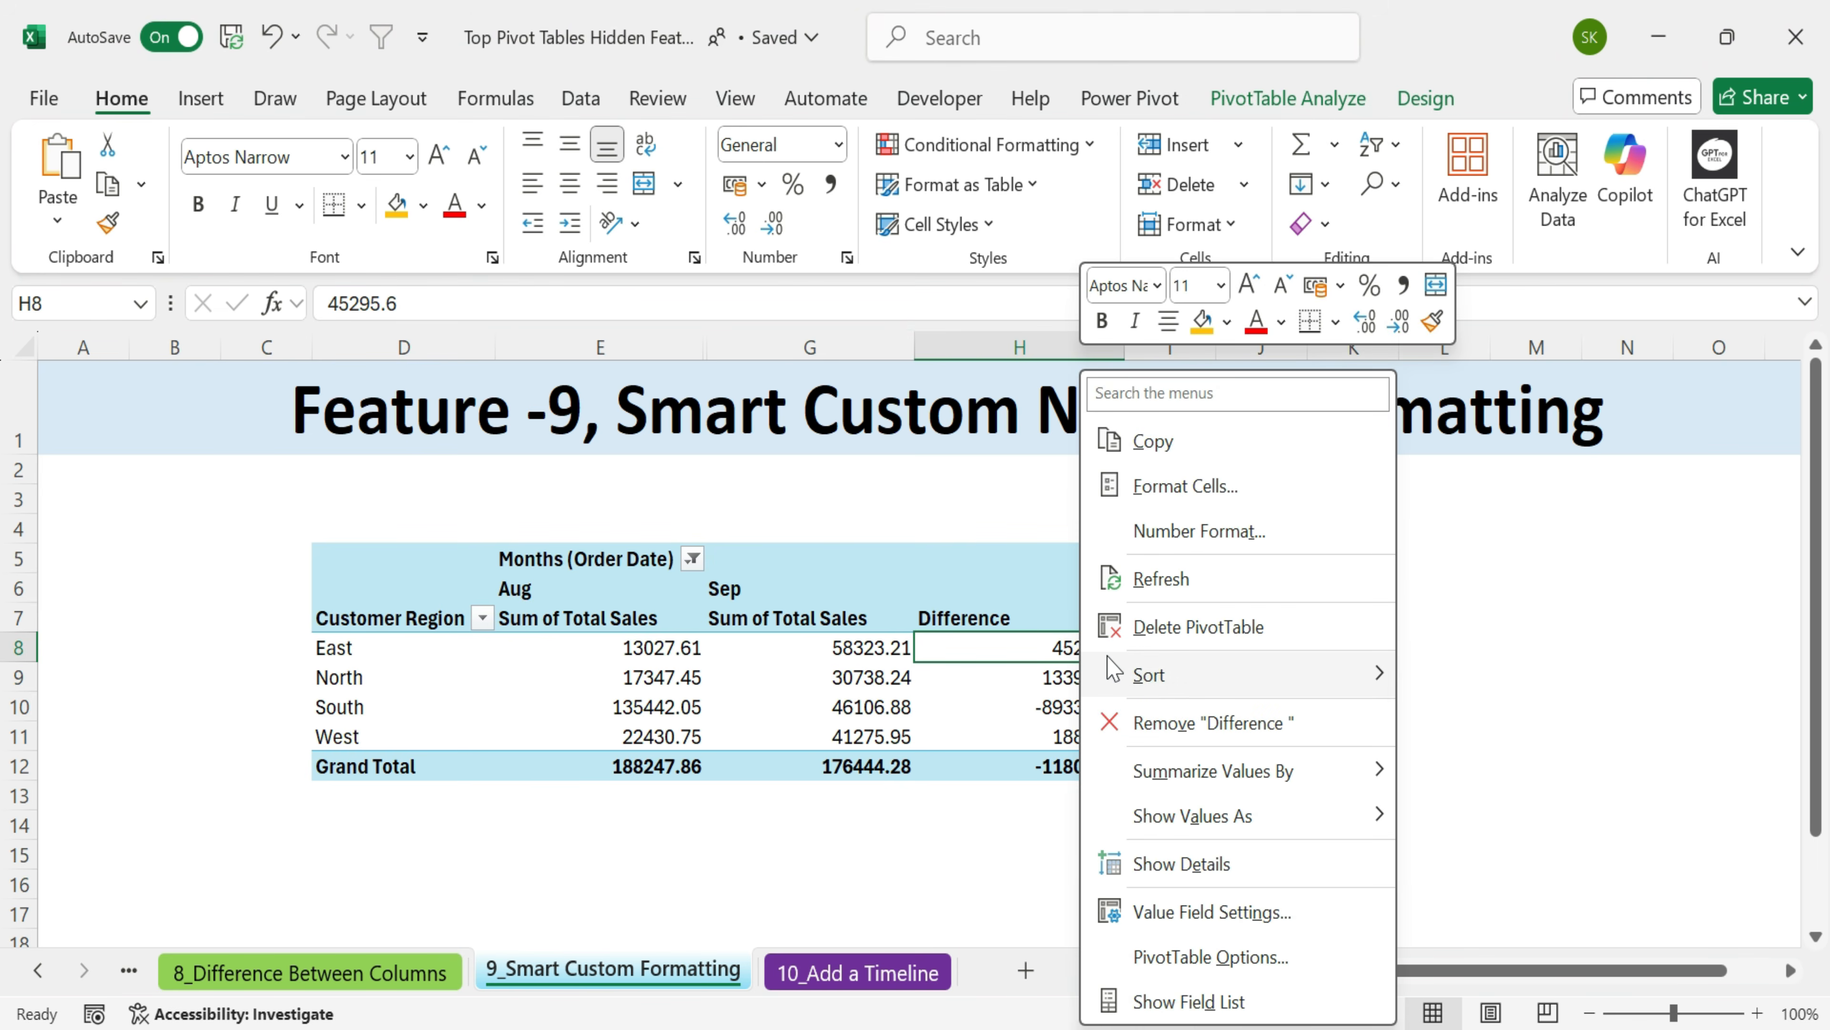
click(1240, 534)
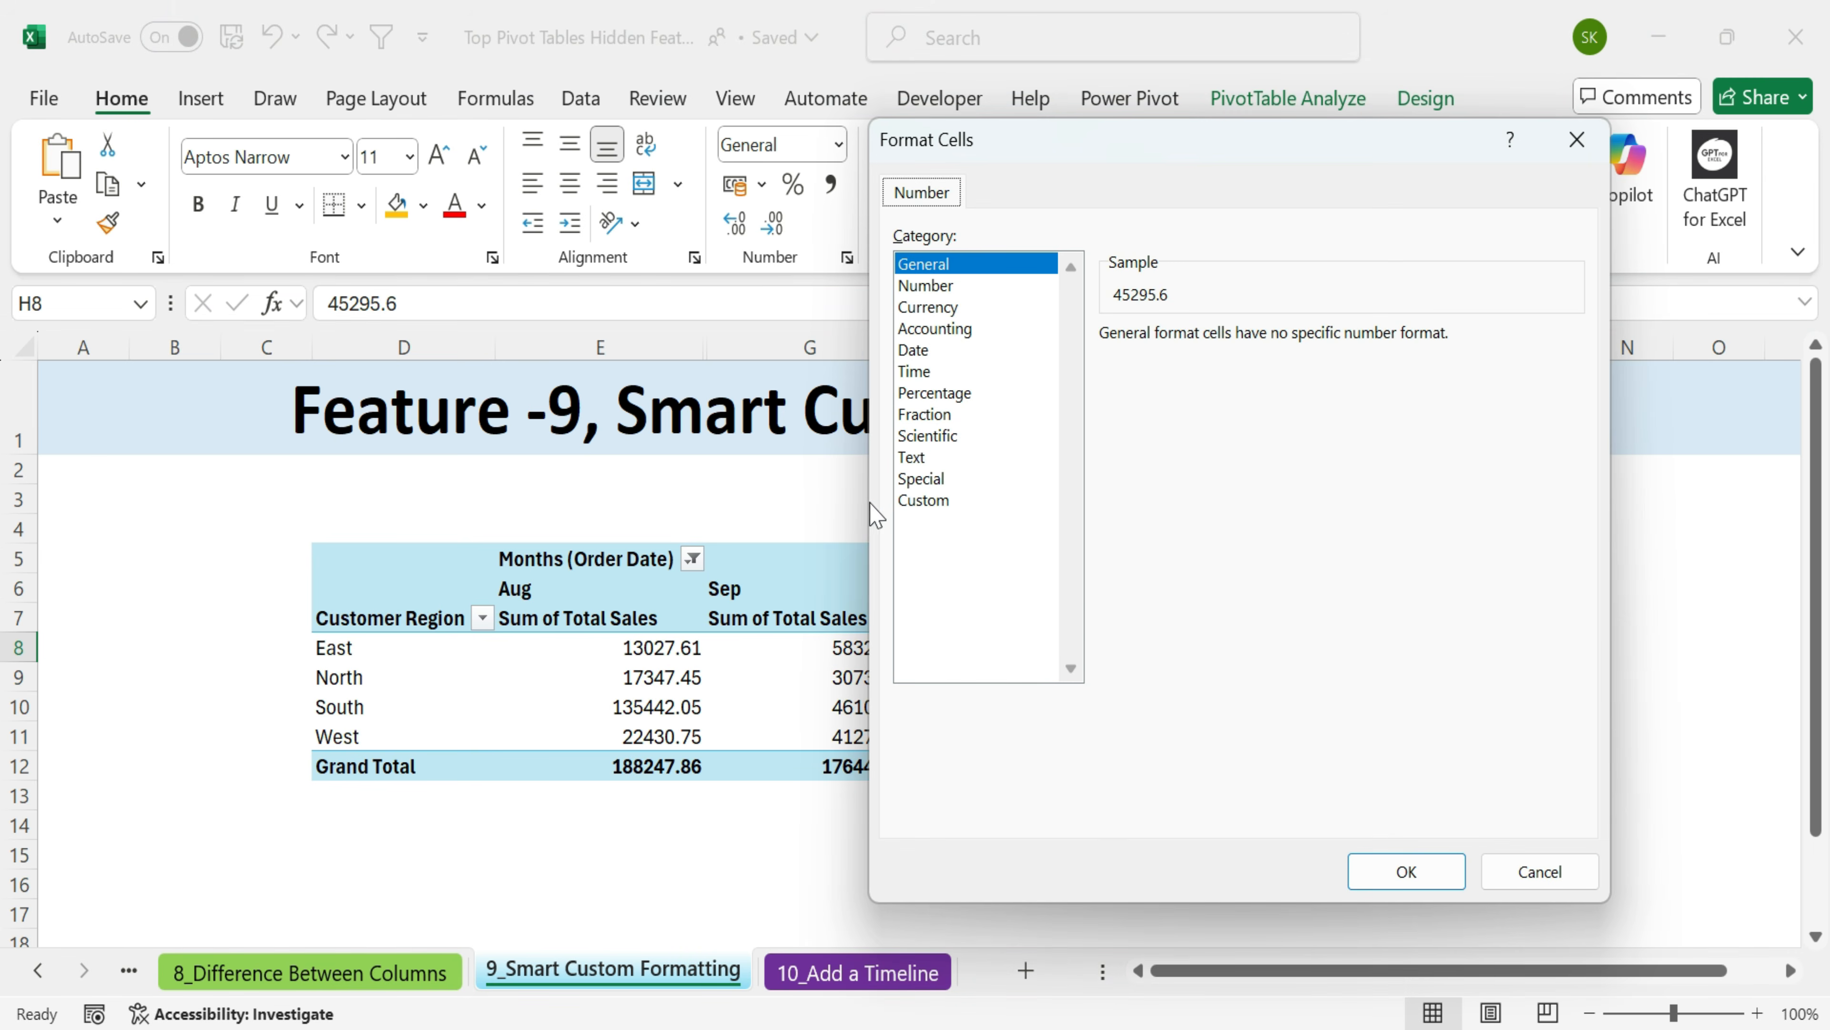
click(922, 501)
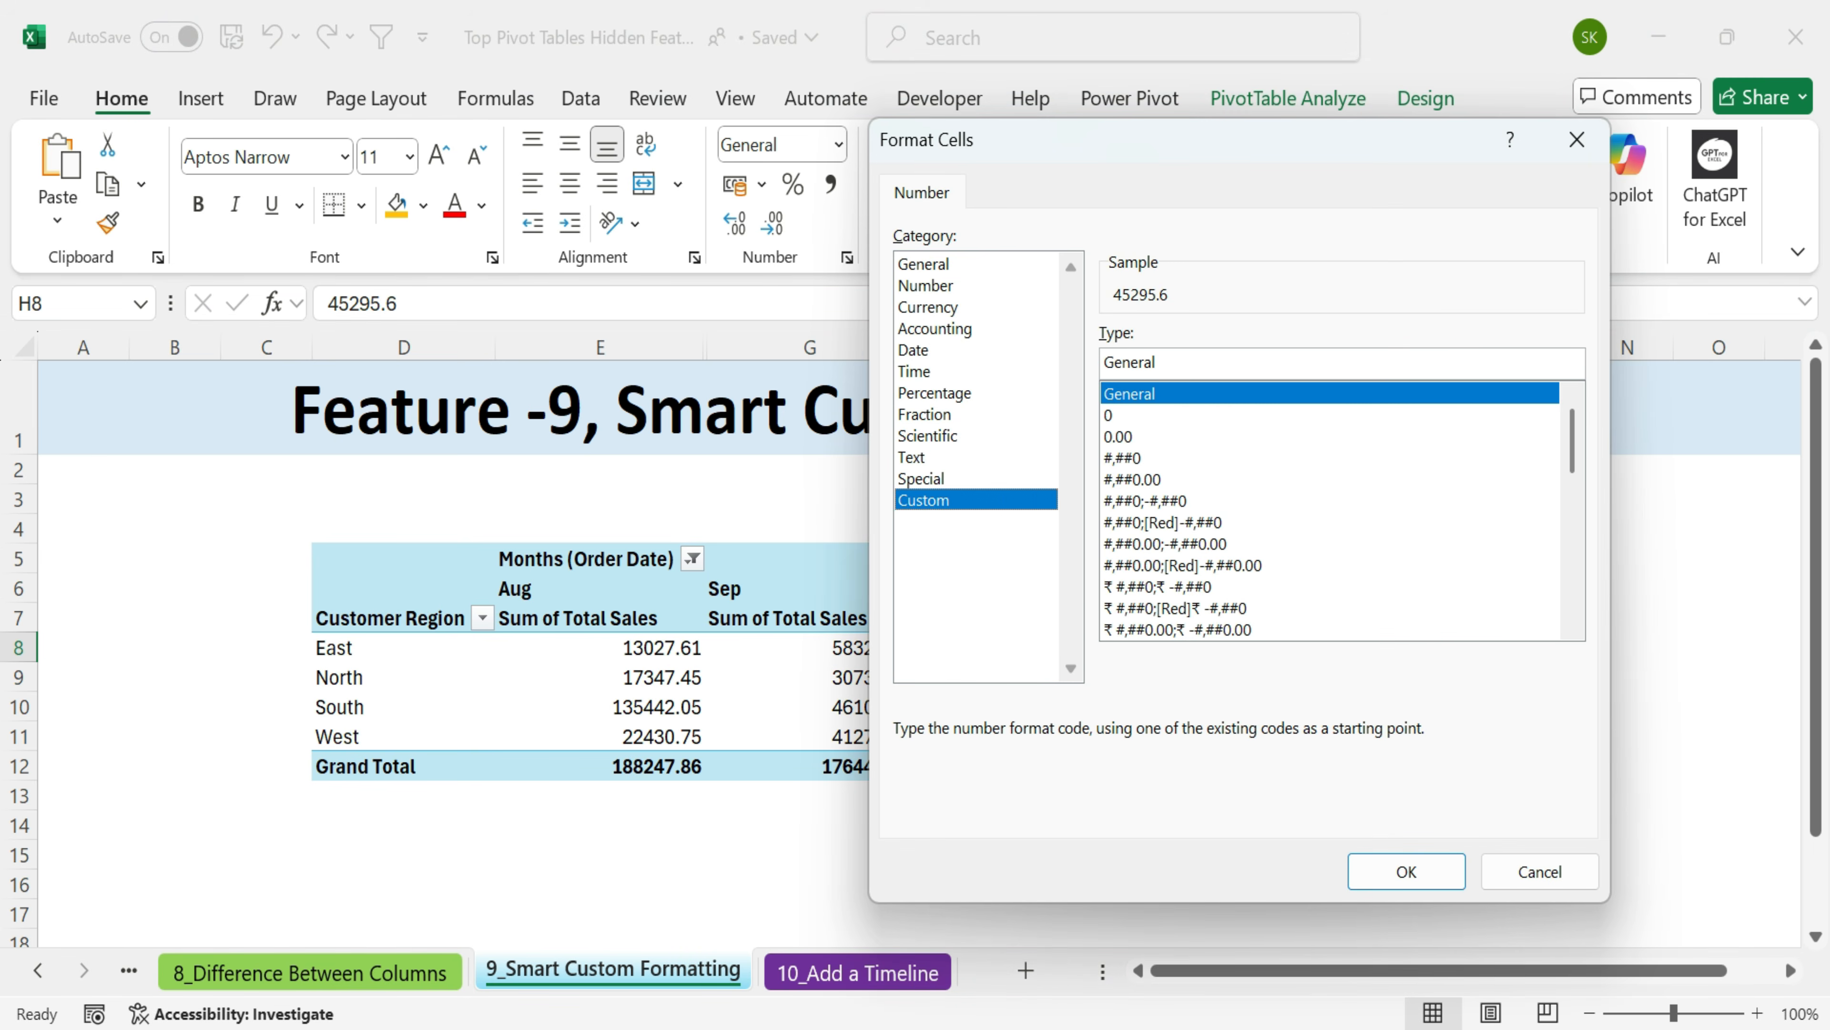
double_click(1183, 363)
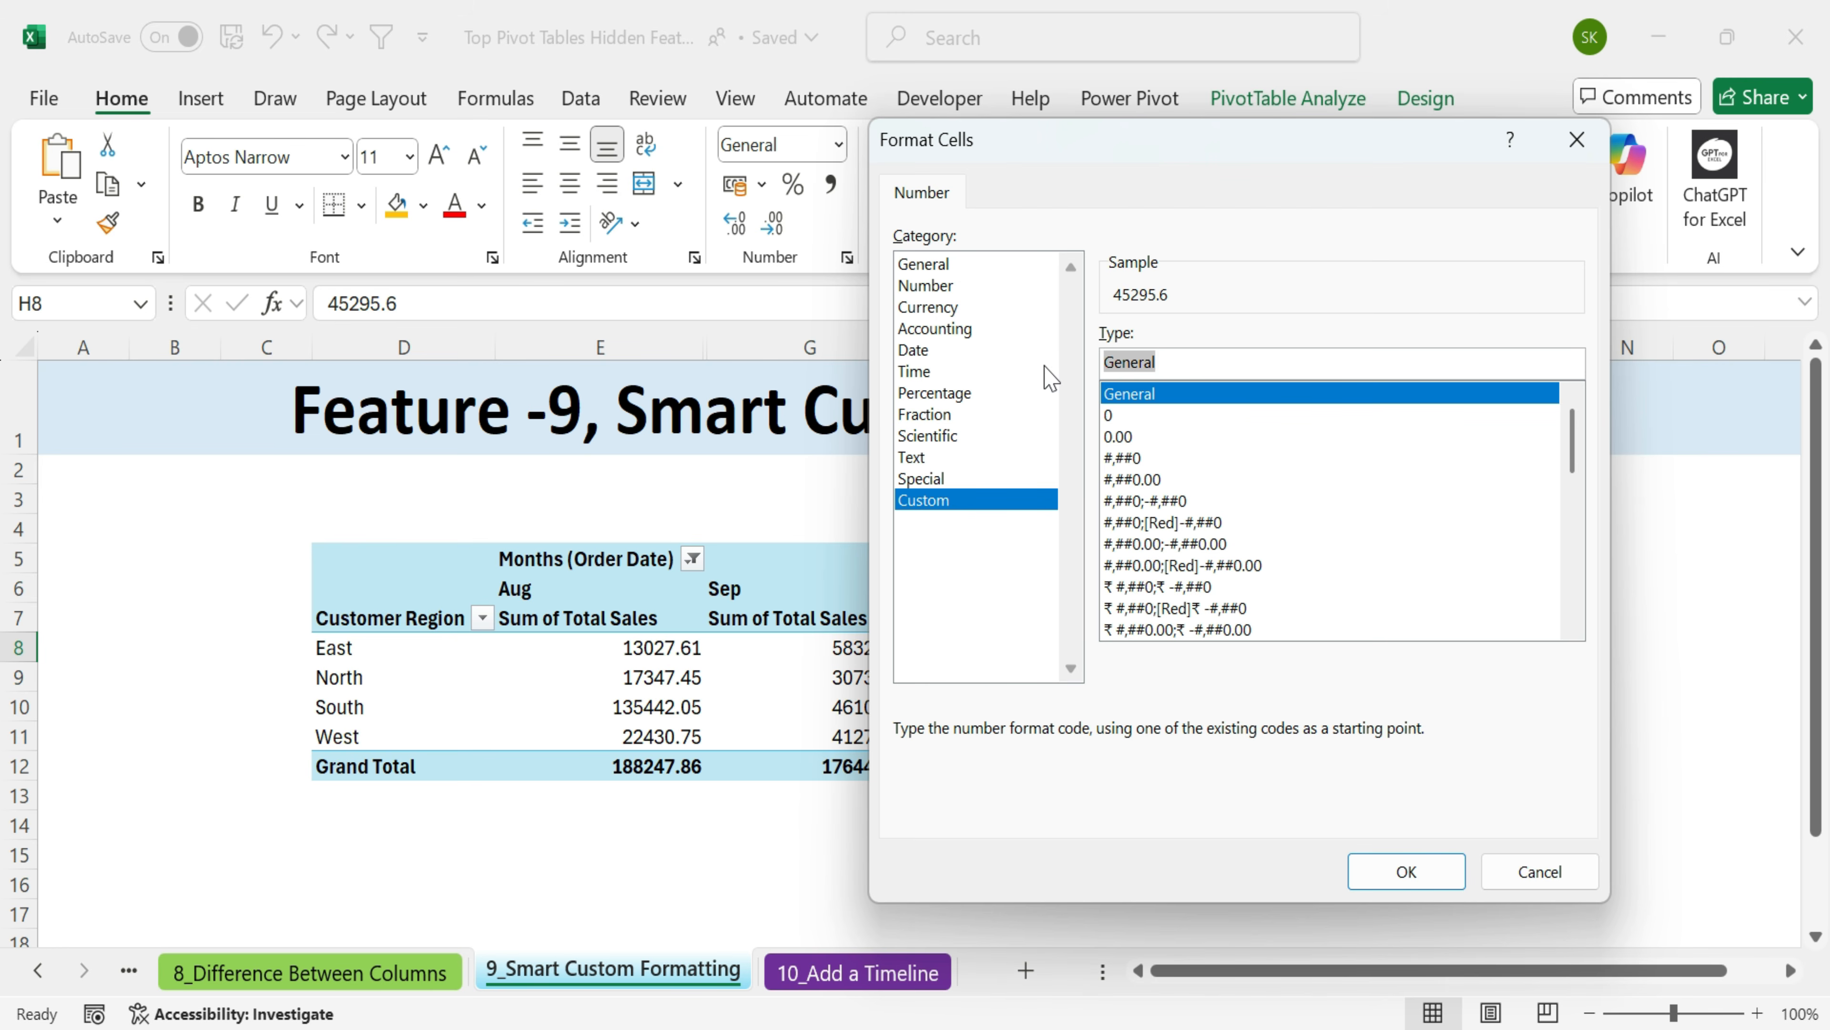
key(BackSpace)
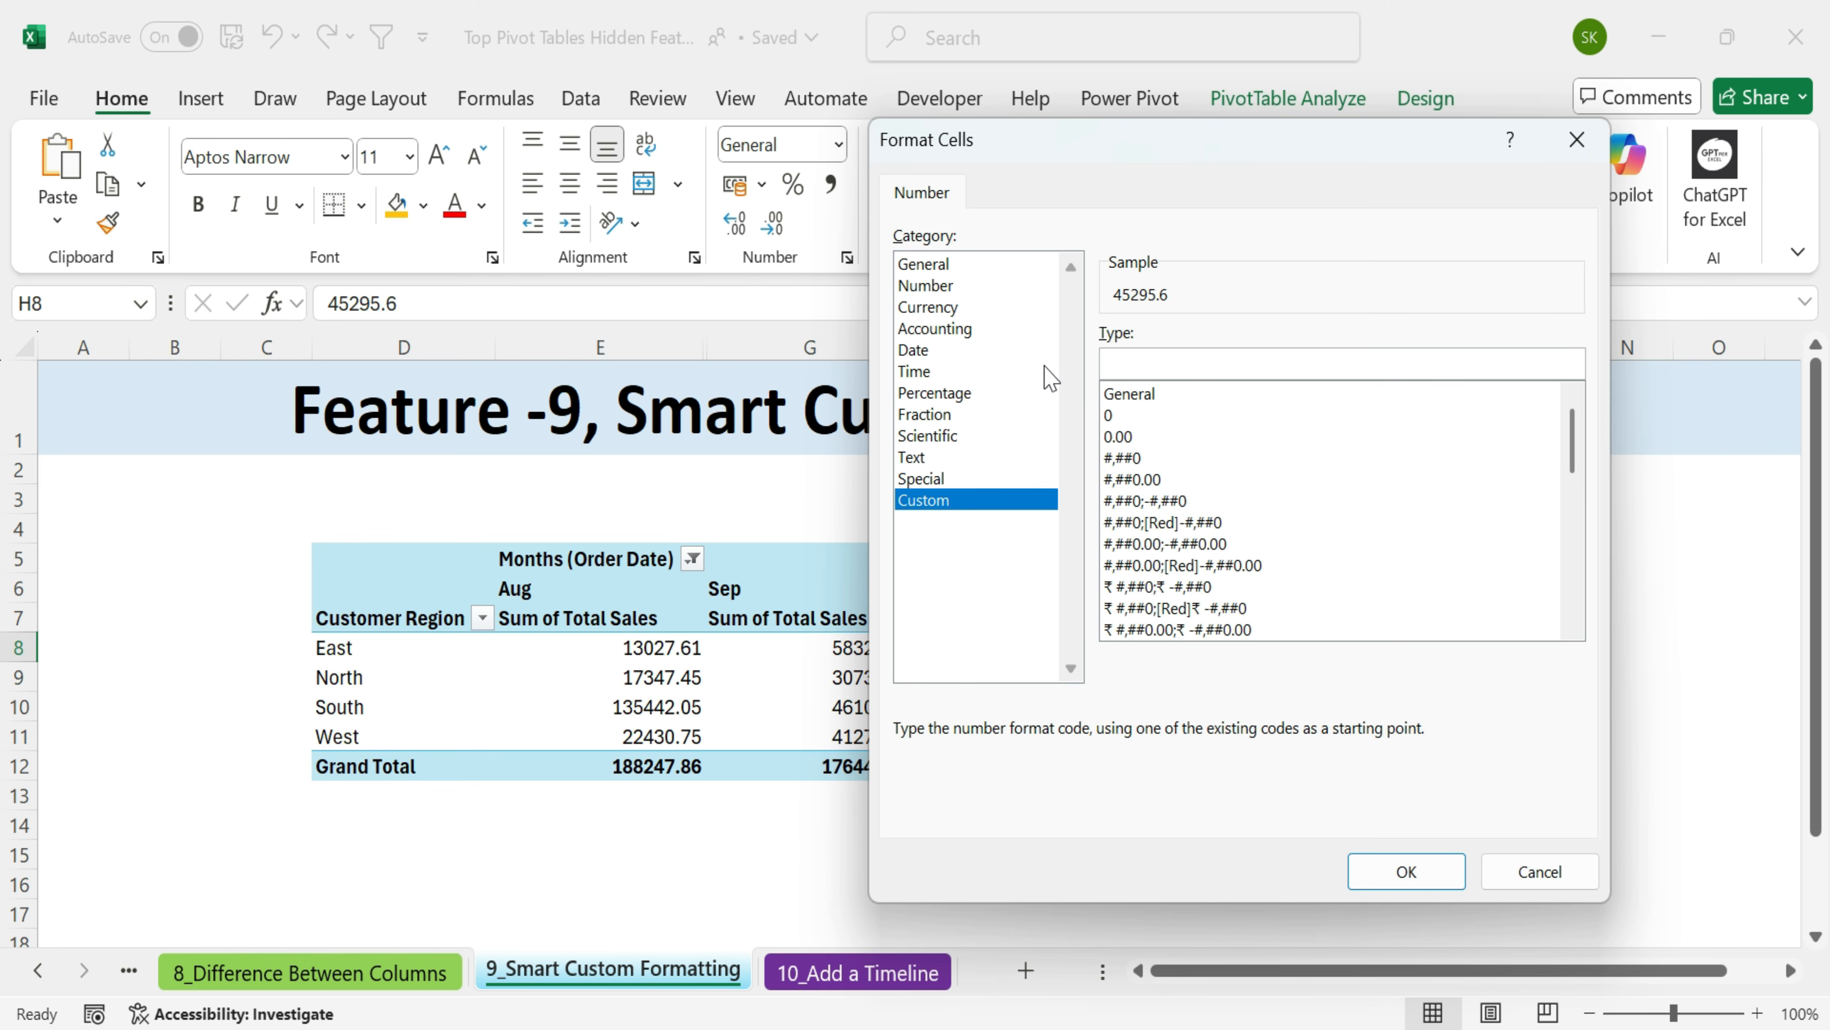
- Search the emojis for arrow, insert the boxed up-pointing triangle into the format code and place the cursor before it
key(super+period)
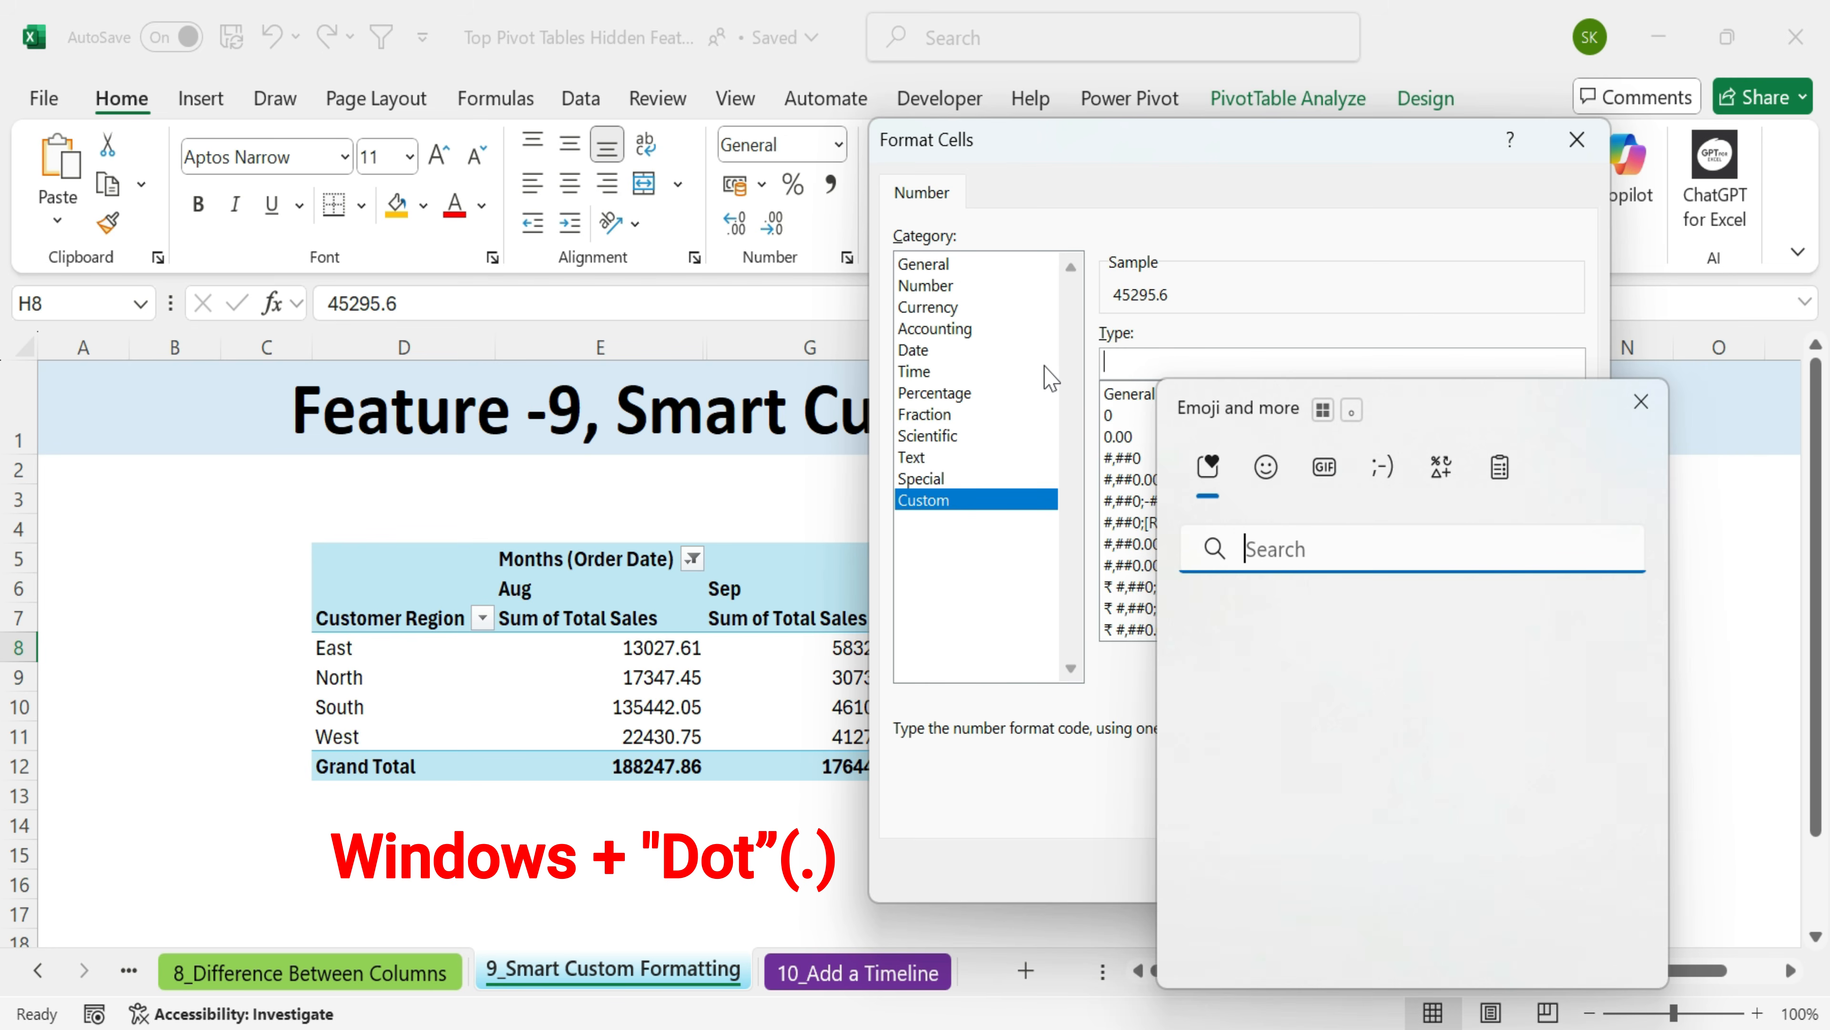
click(1266, 468)
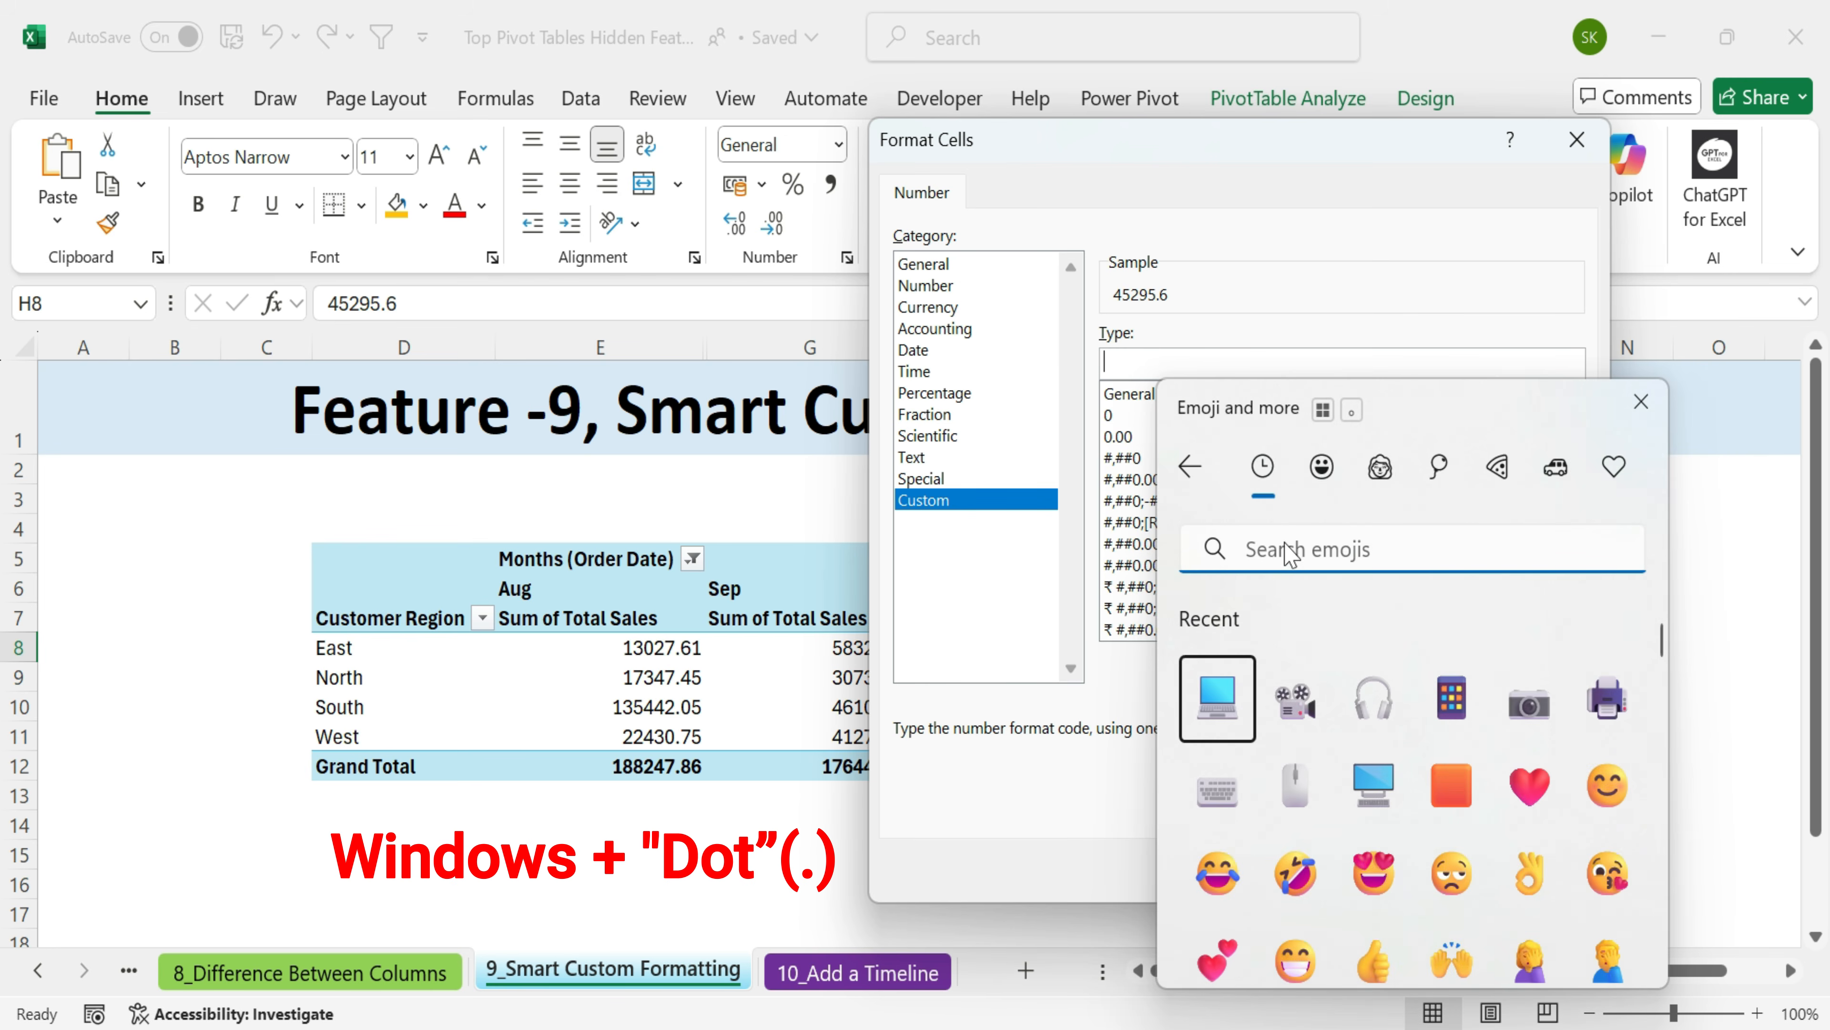
text(arrow)
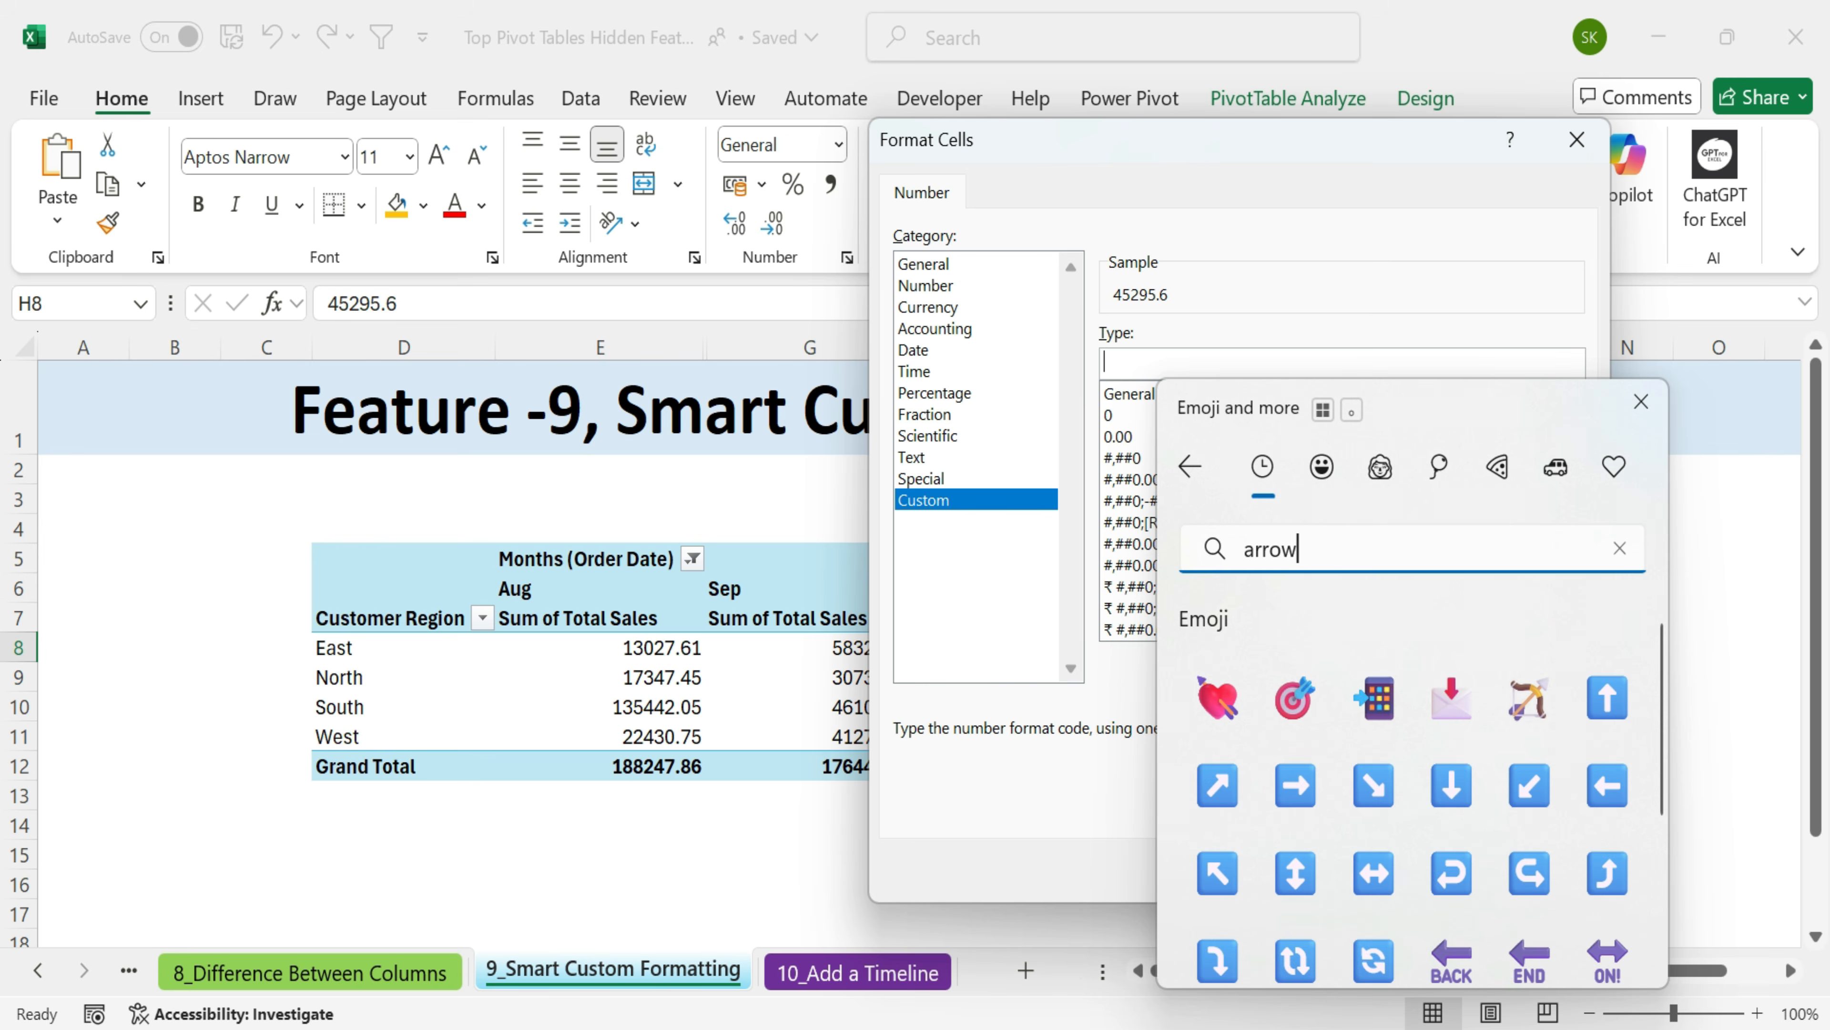
scroll(1516, 806, down, 4)
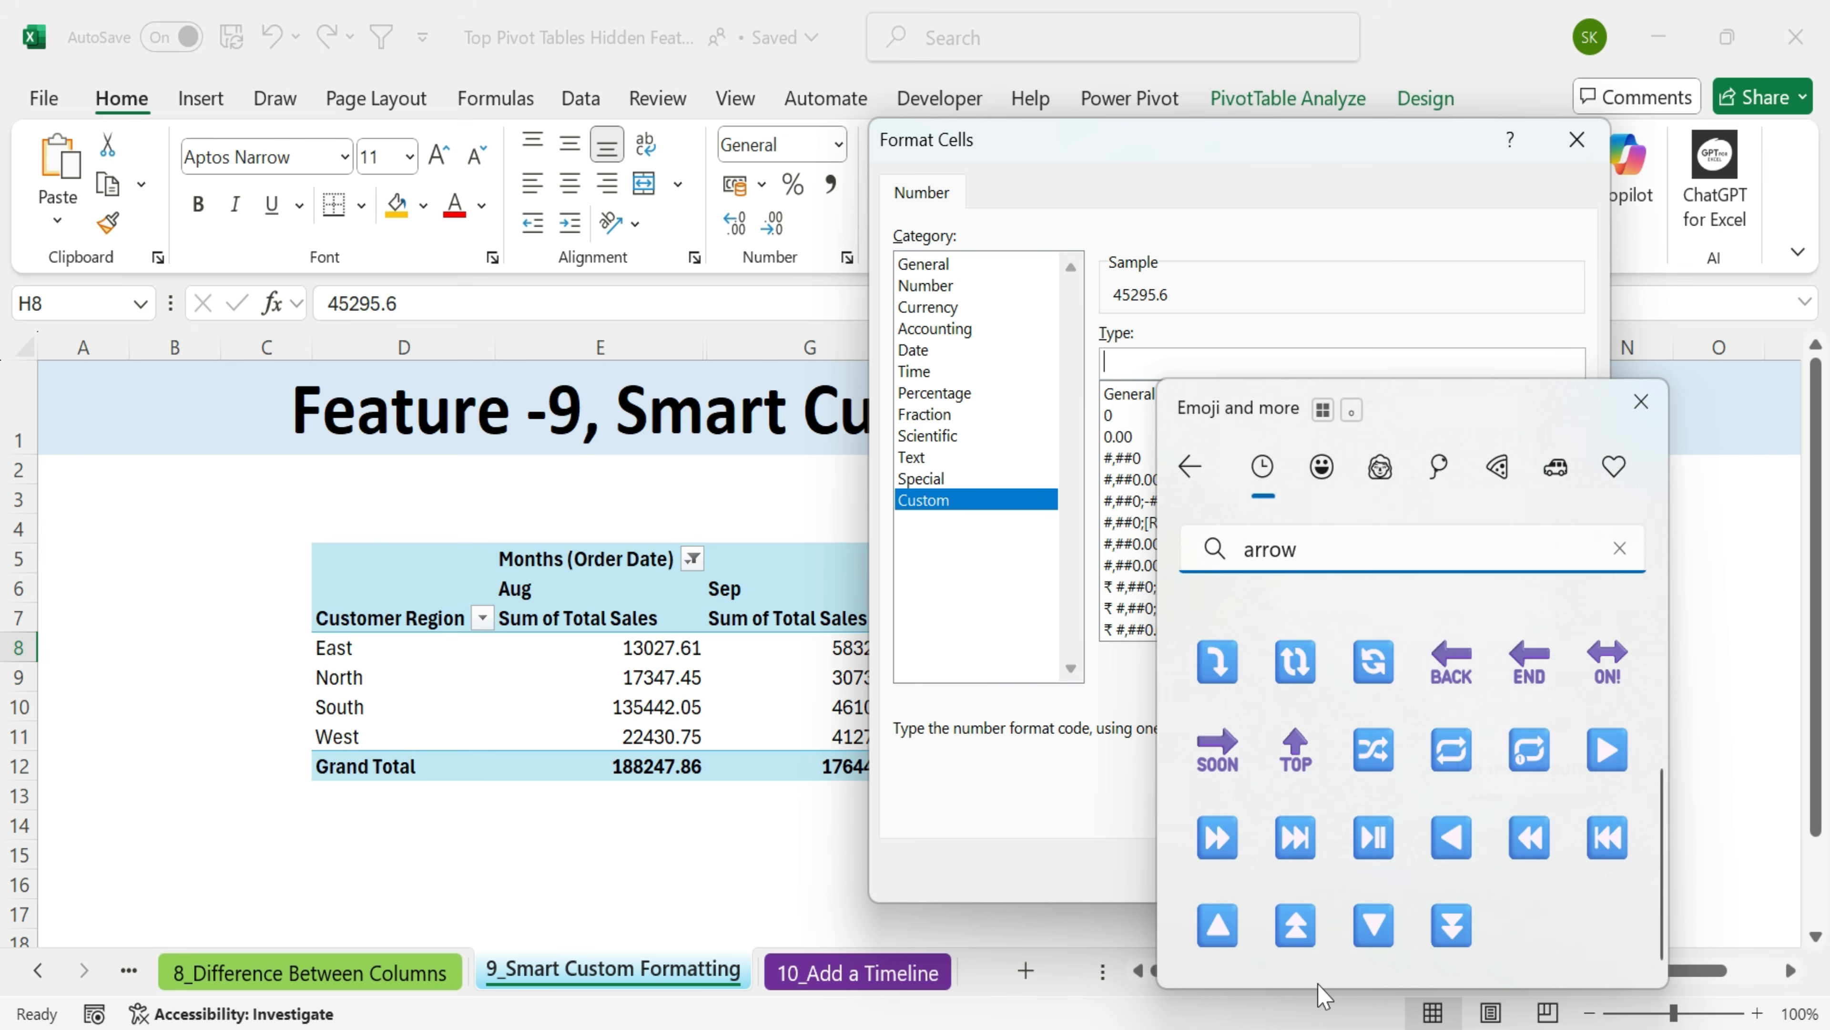
click(1218, 926)
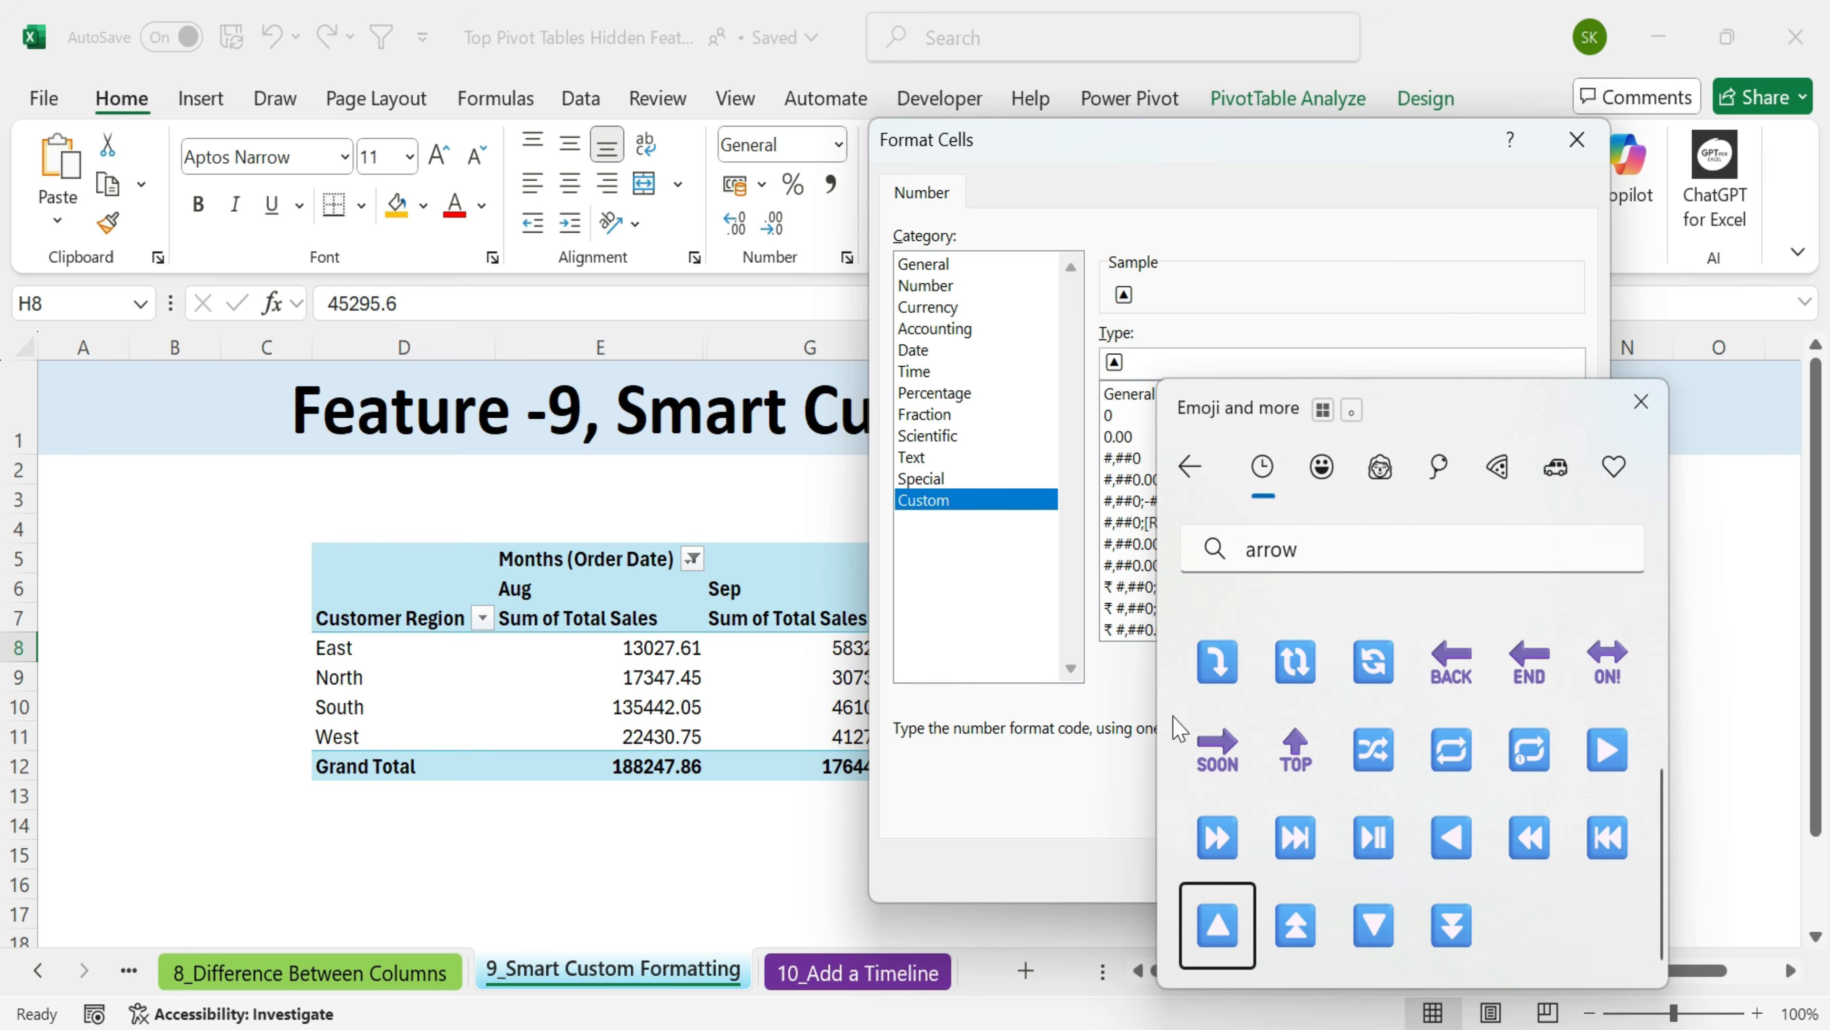
click(1104, 364)
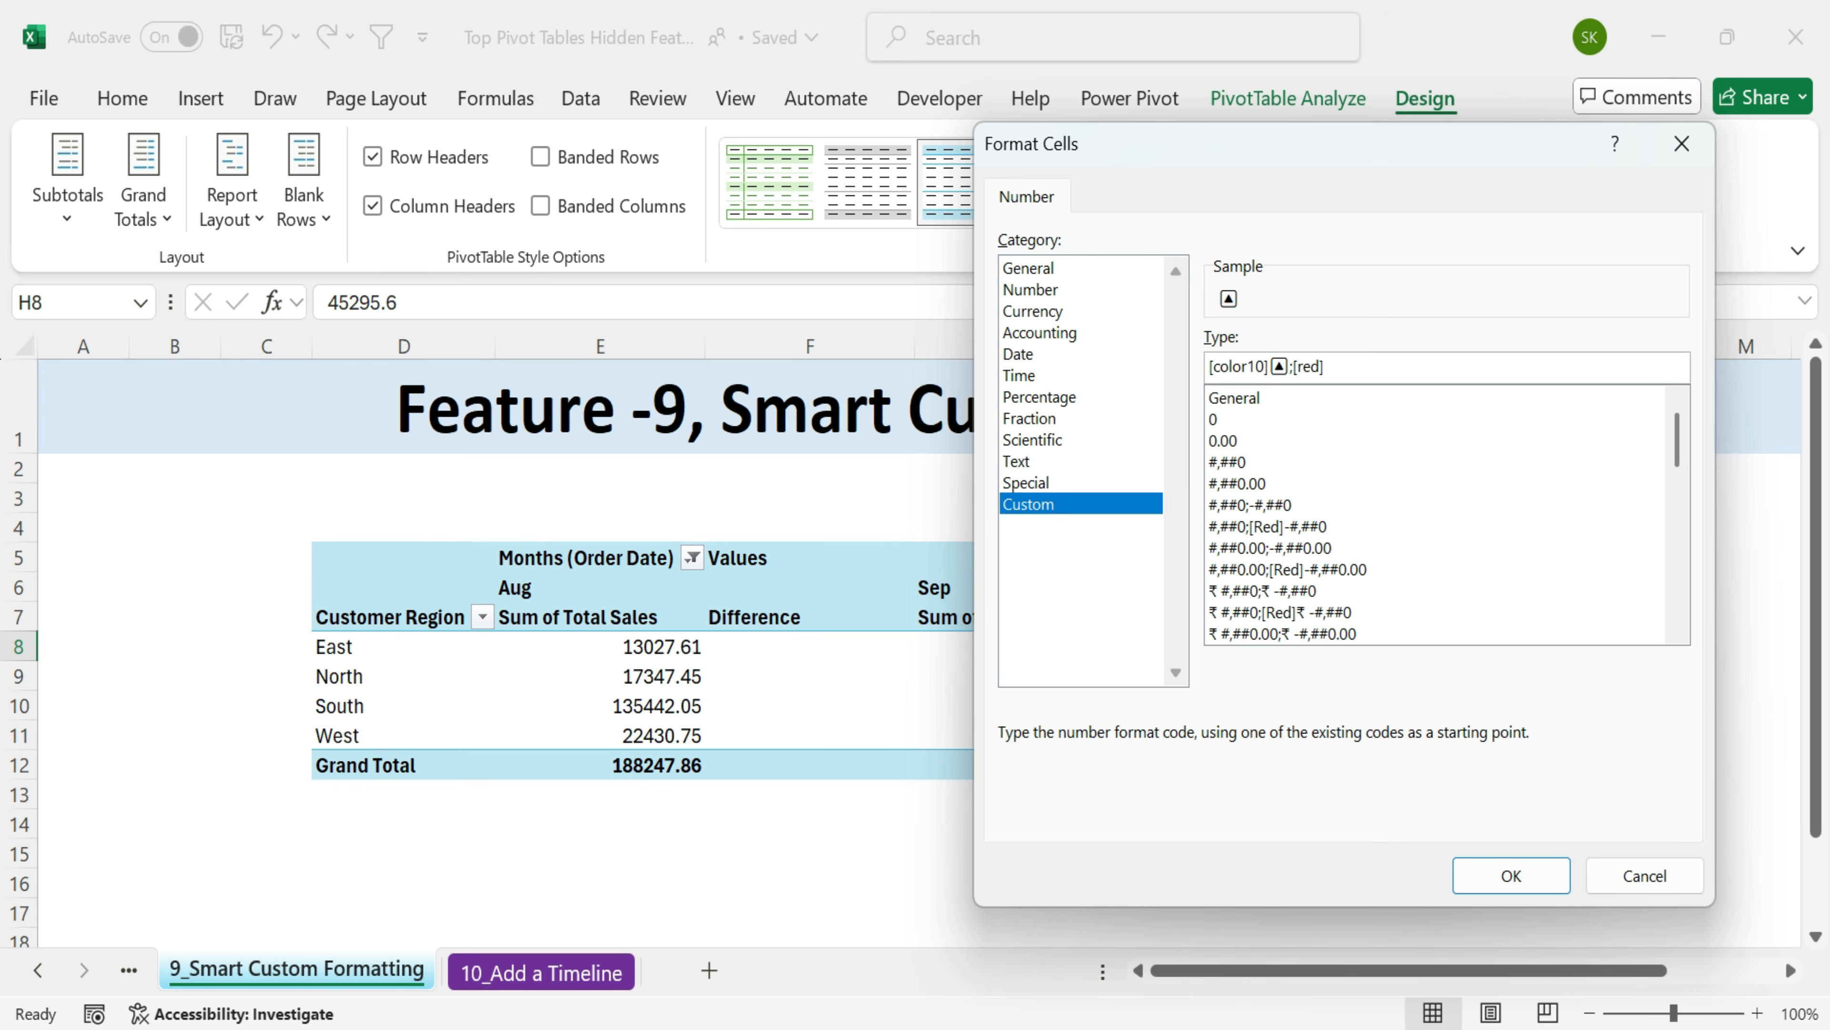
- Insert the boxed down-pointing triangle emoji after [red] in the custom format code
key(super+period)
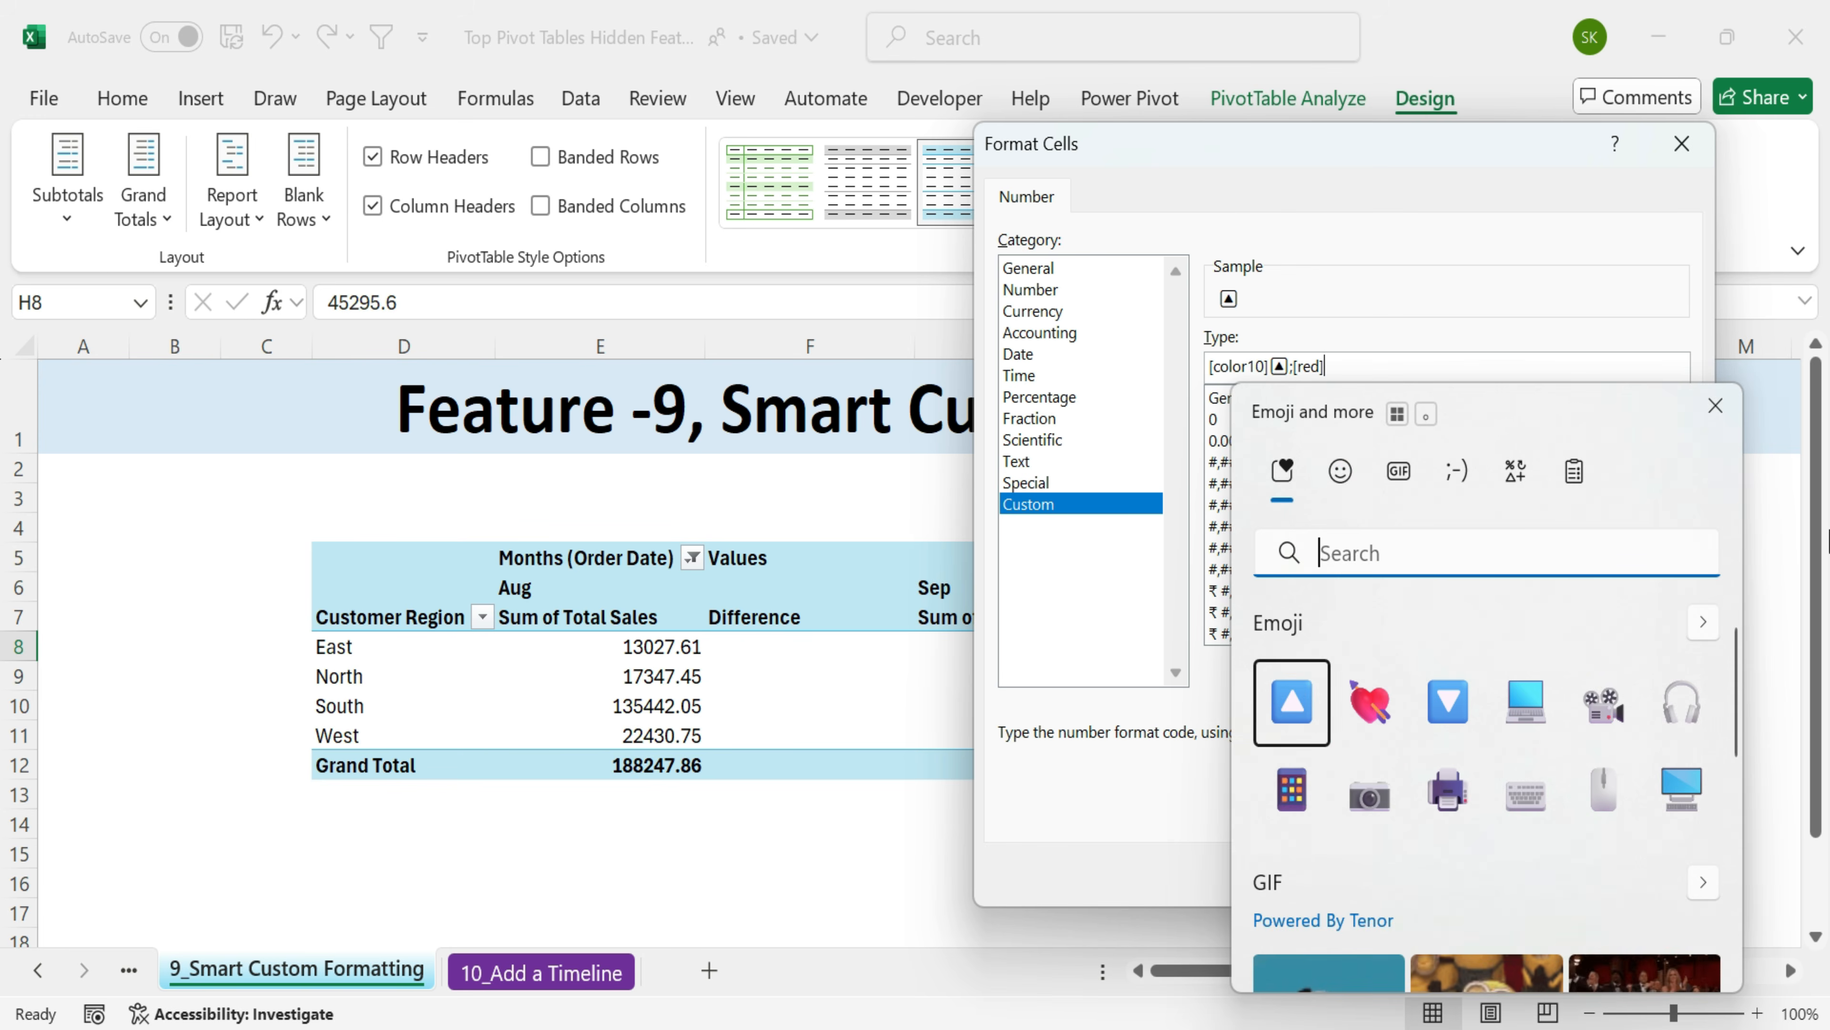
text(arow)
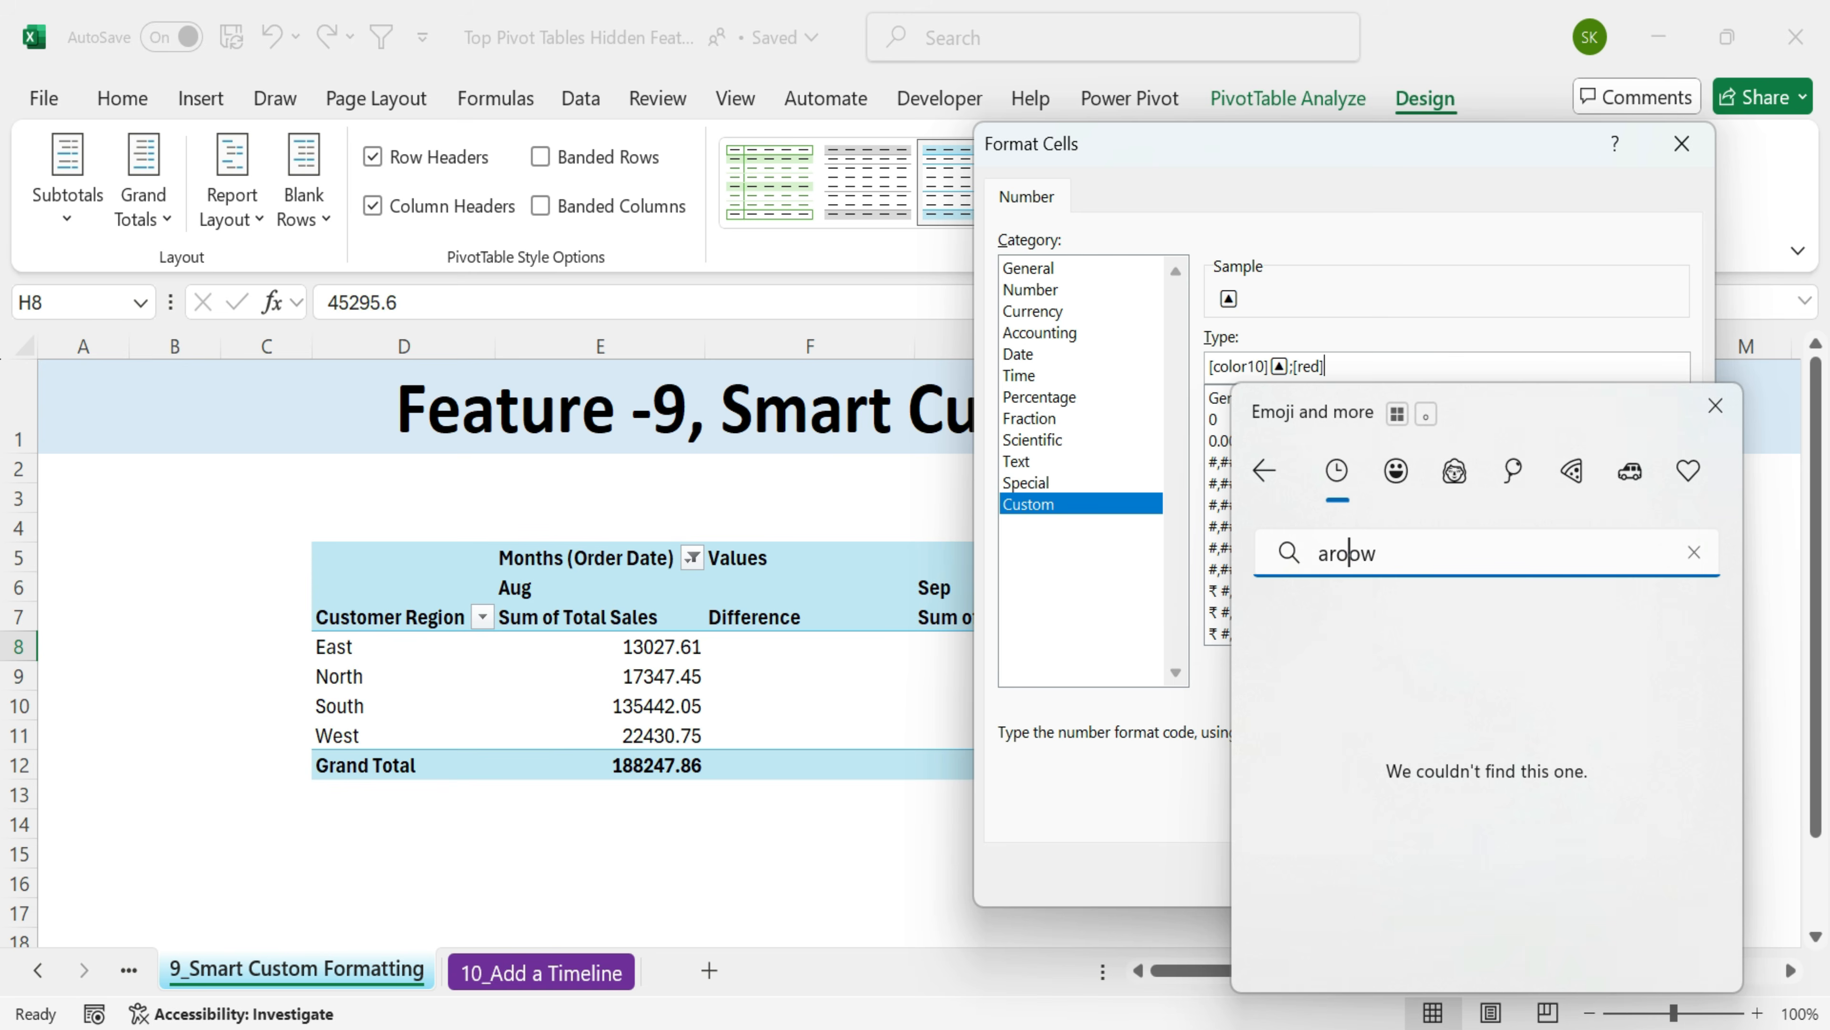
click(1381, 546)
key(BackSpace)
key(BackSpace)
key(BackSpace)
key(BackSpace)
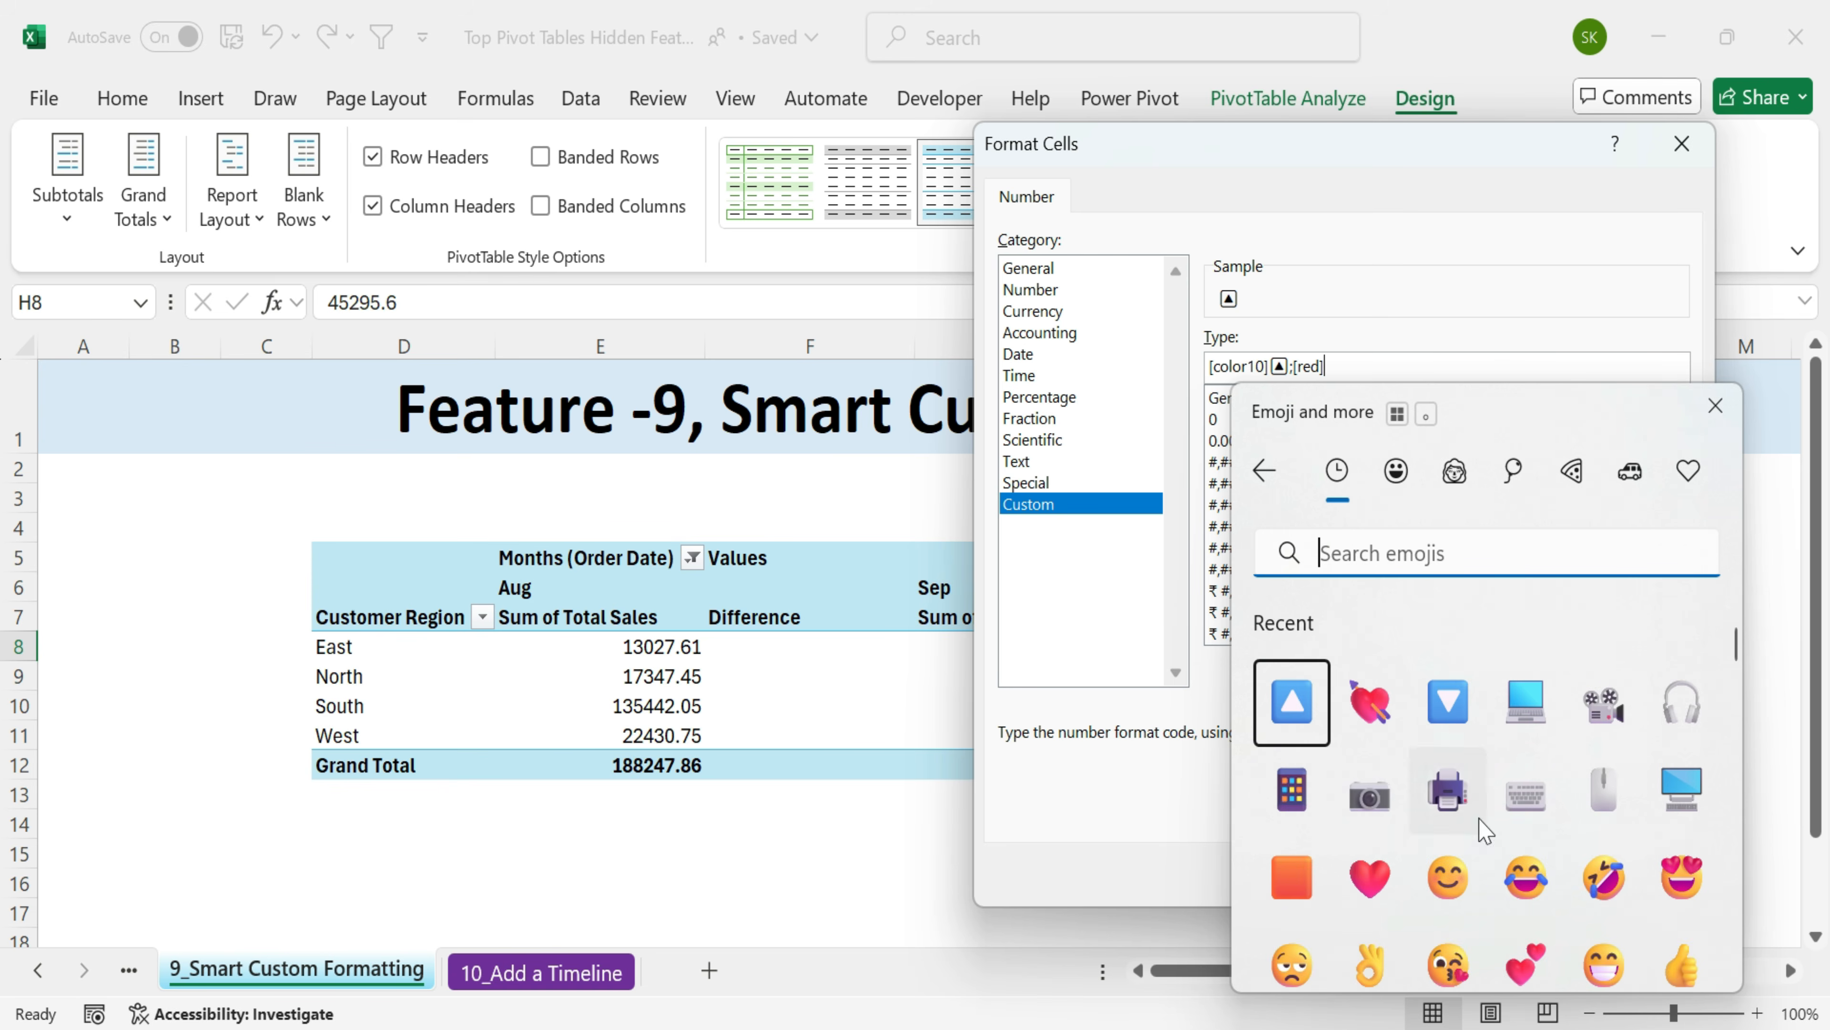
click(1448, 700)
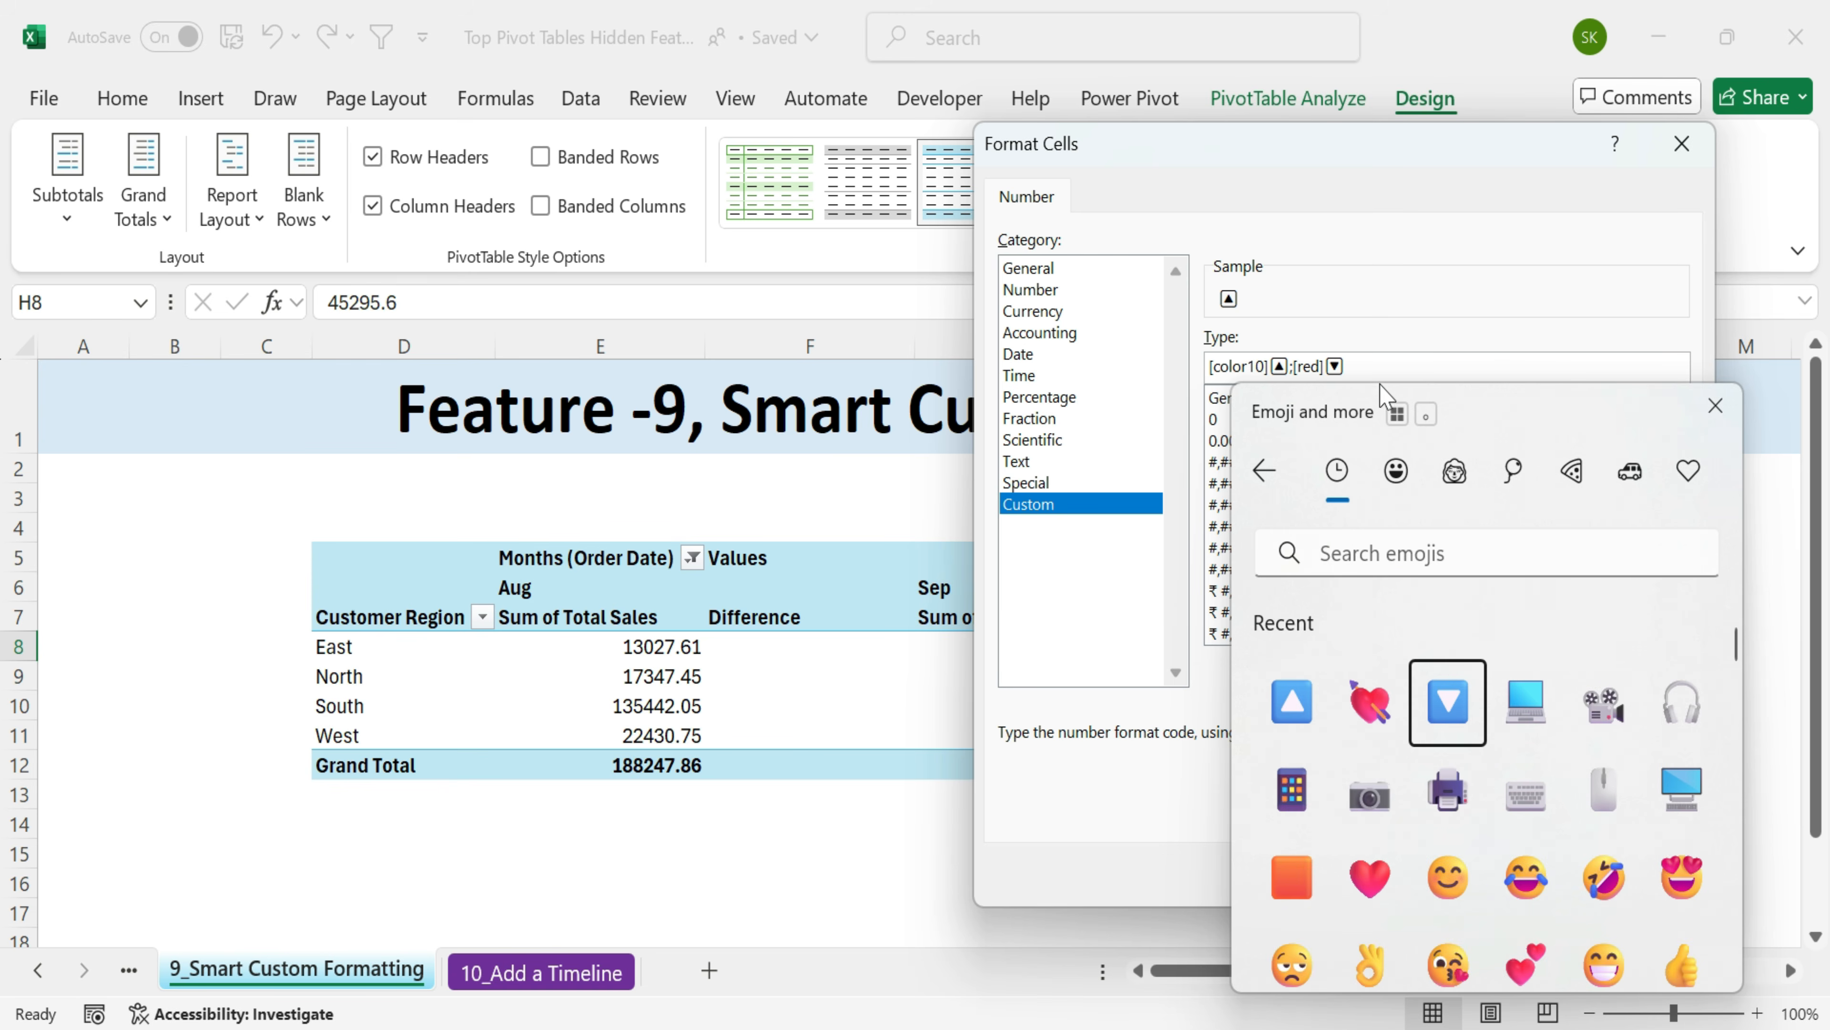
- Apply the custom format [color10]🔼;[red]🔽 to the Difference values and compare the arrows with the August and September totals
click(1352, 329)
click(1372, 368)
key(ctrl+a)
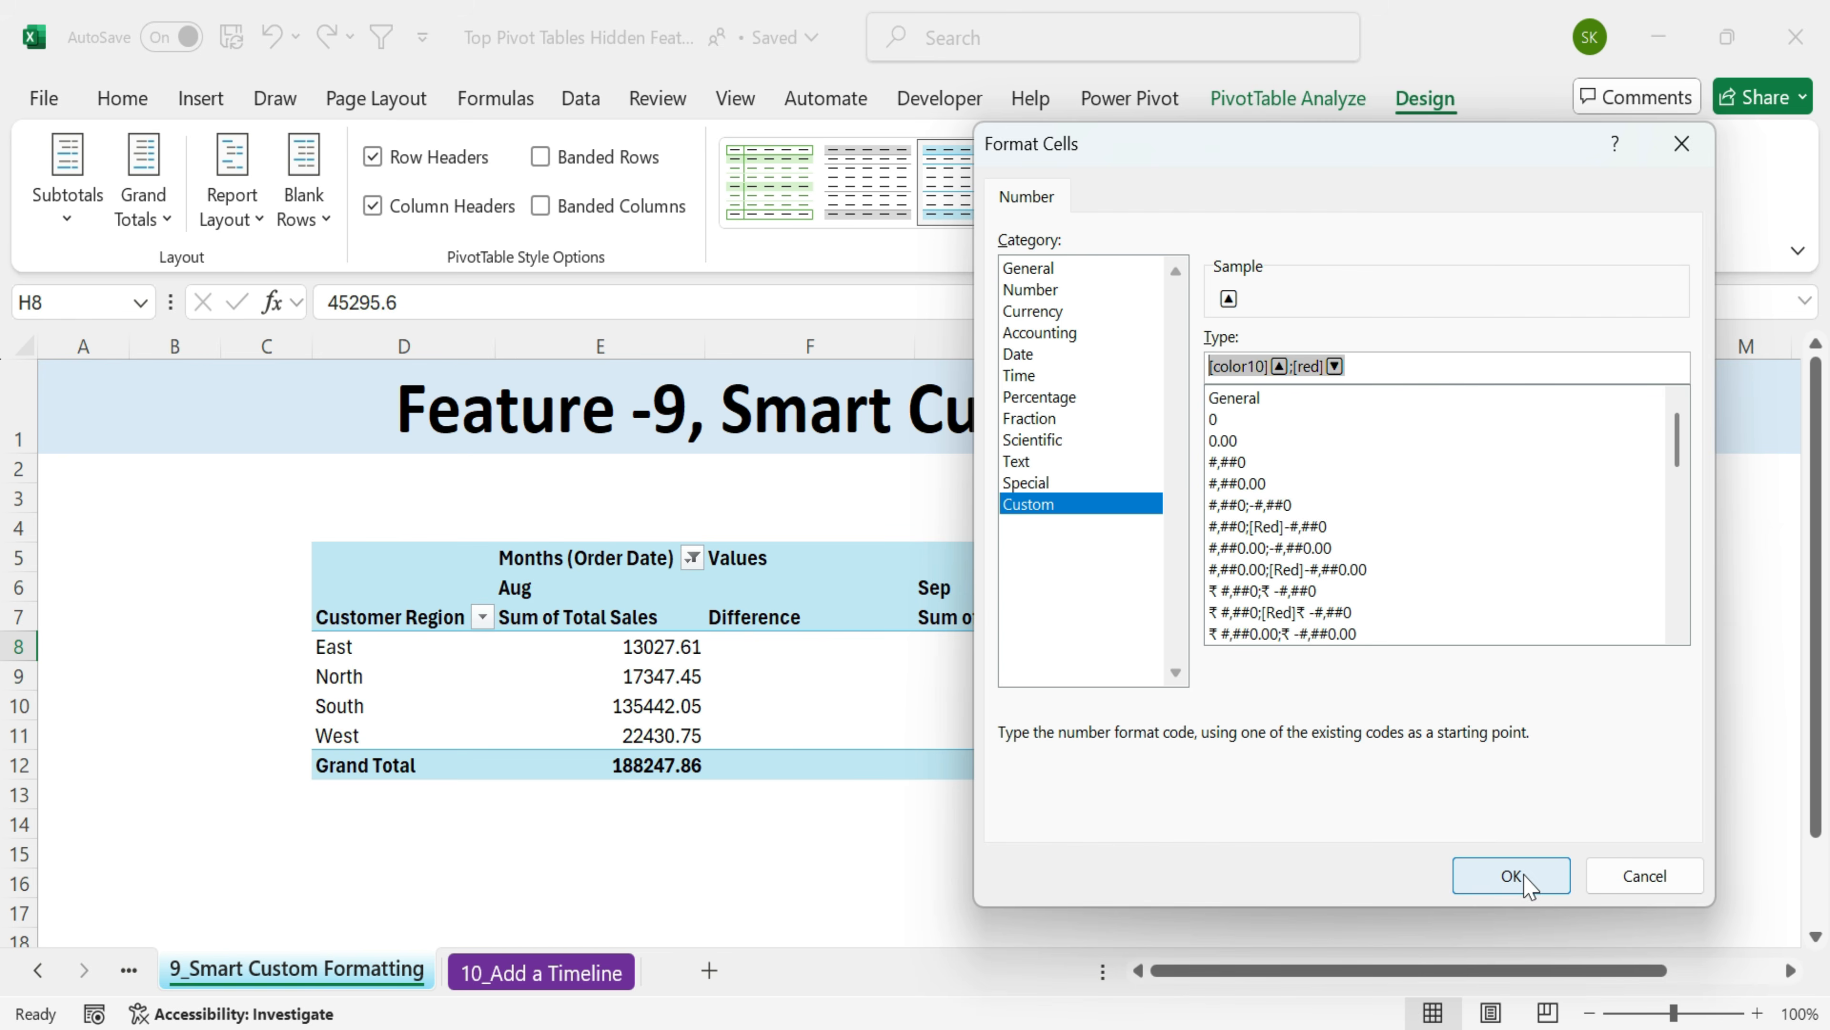
click(1524, 875)
click(1384, 681)
drag(1307, 646, 1297, 759)
click(1378, 761)
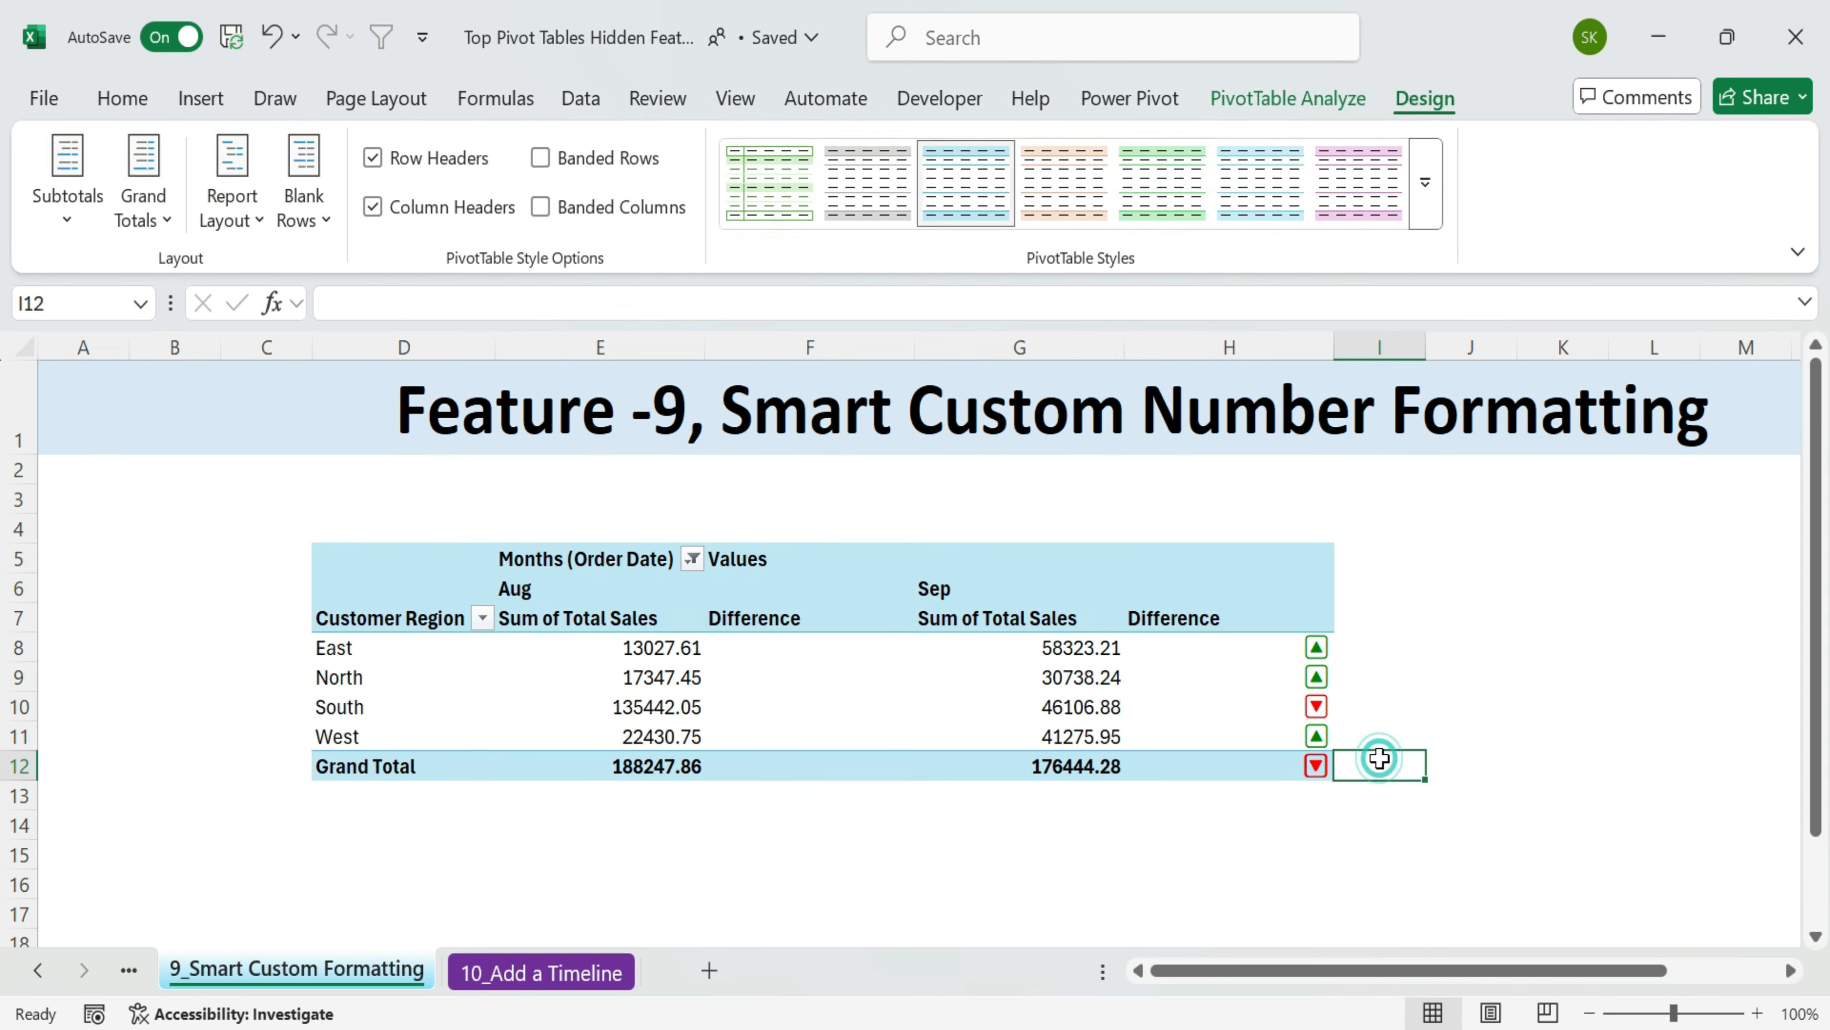
drag(657, 766, 1034, 761)
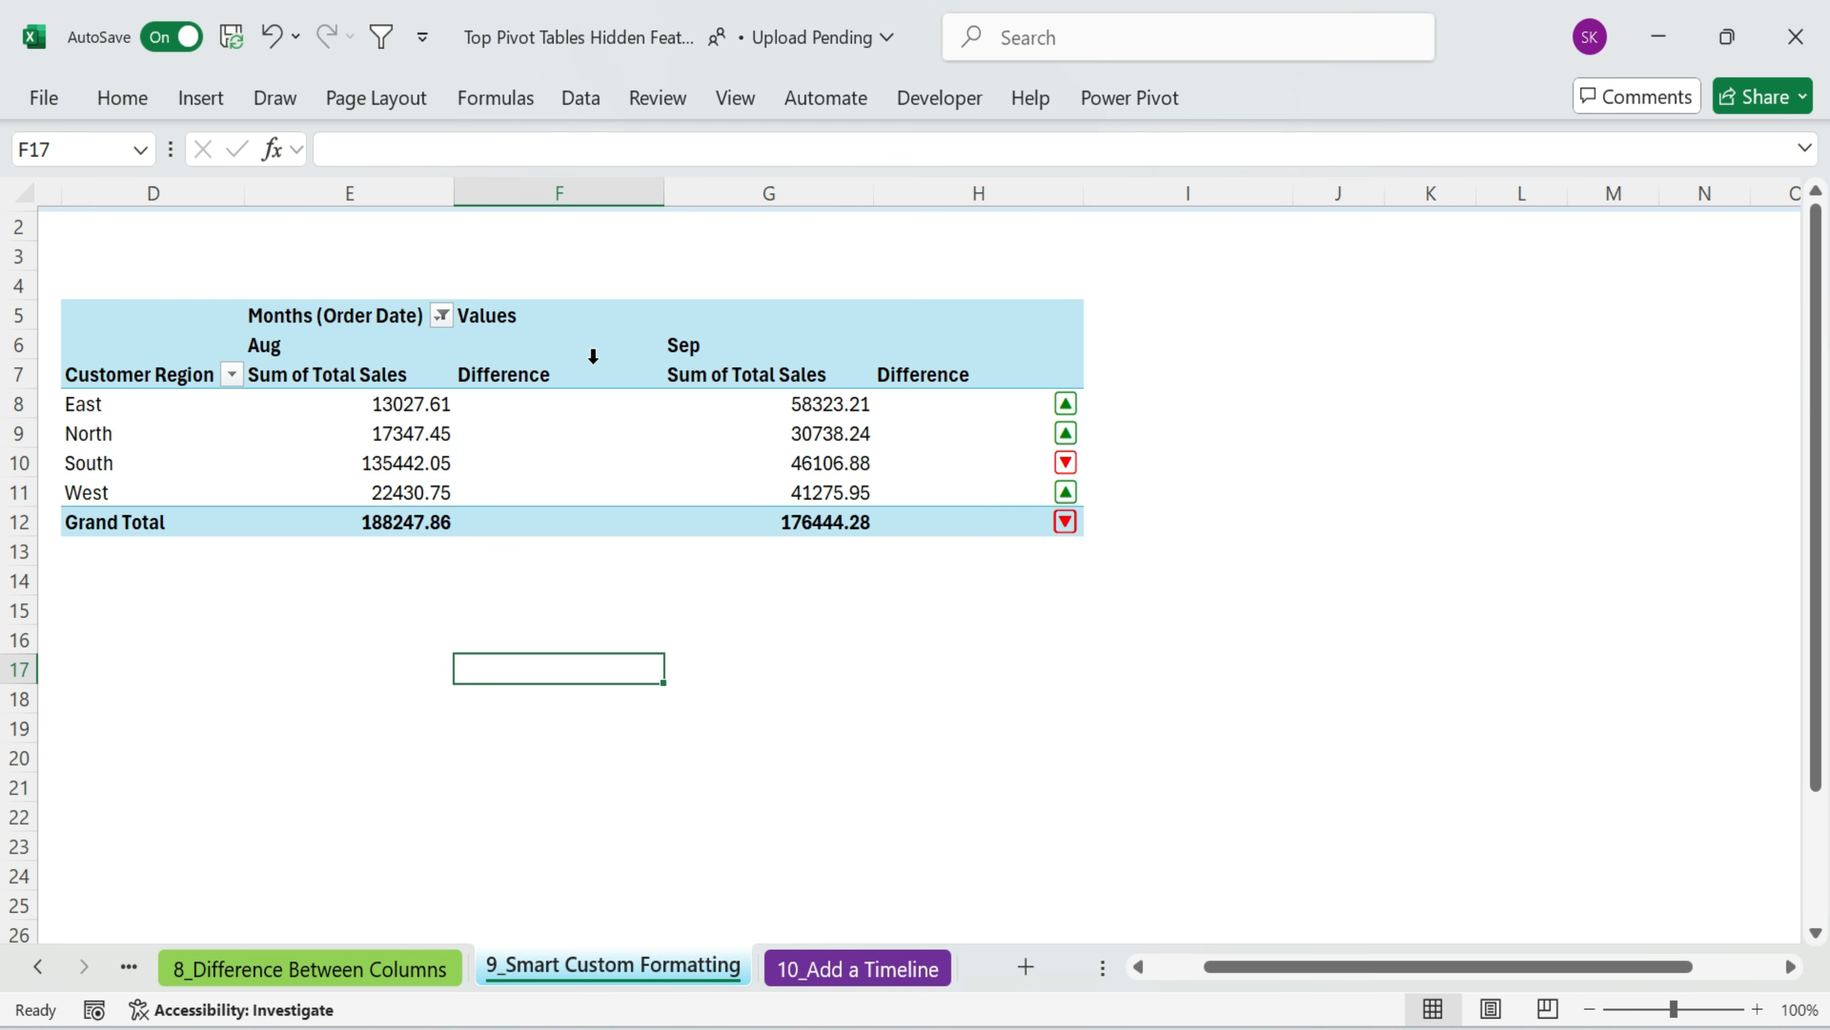
- Add Product Category to the PivotTable rows under Customer Region, hide the field list and review the arrows for each category
click(592, 356)
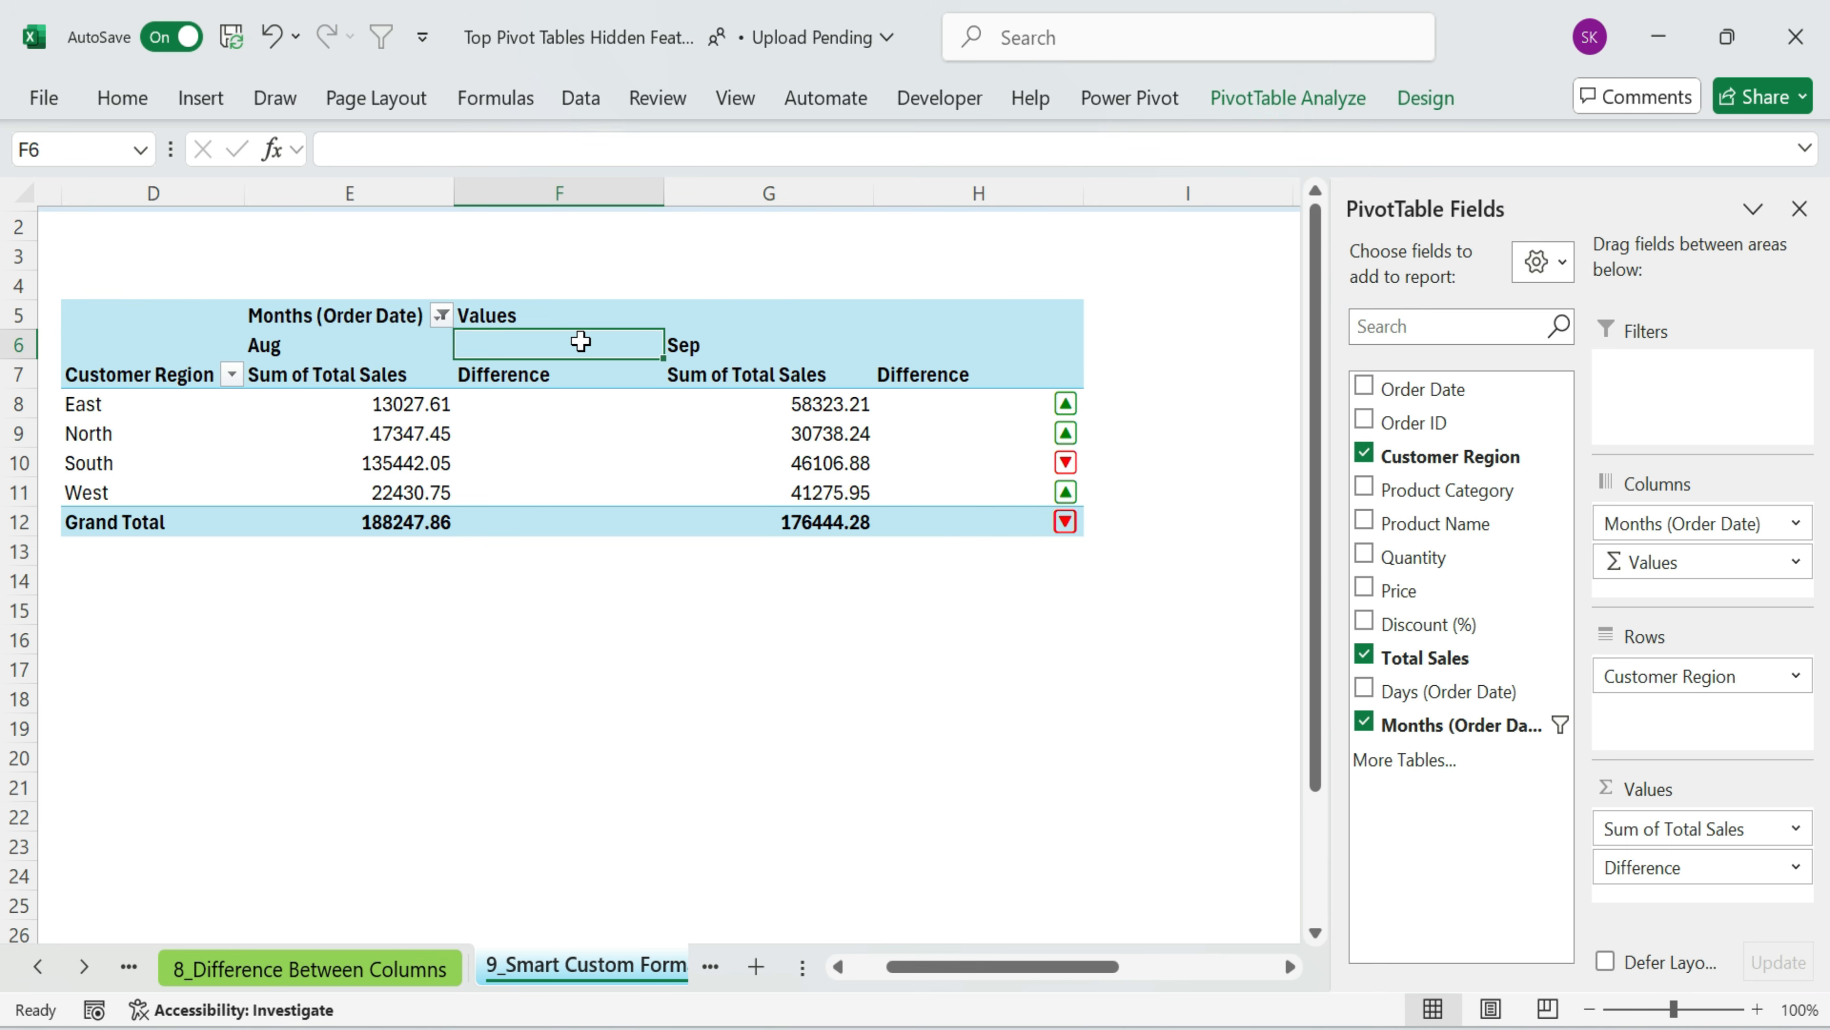
click(1364, 489)
drag(1077, 965, 1050, 965)
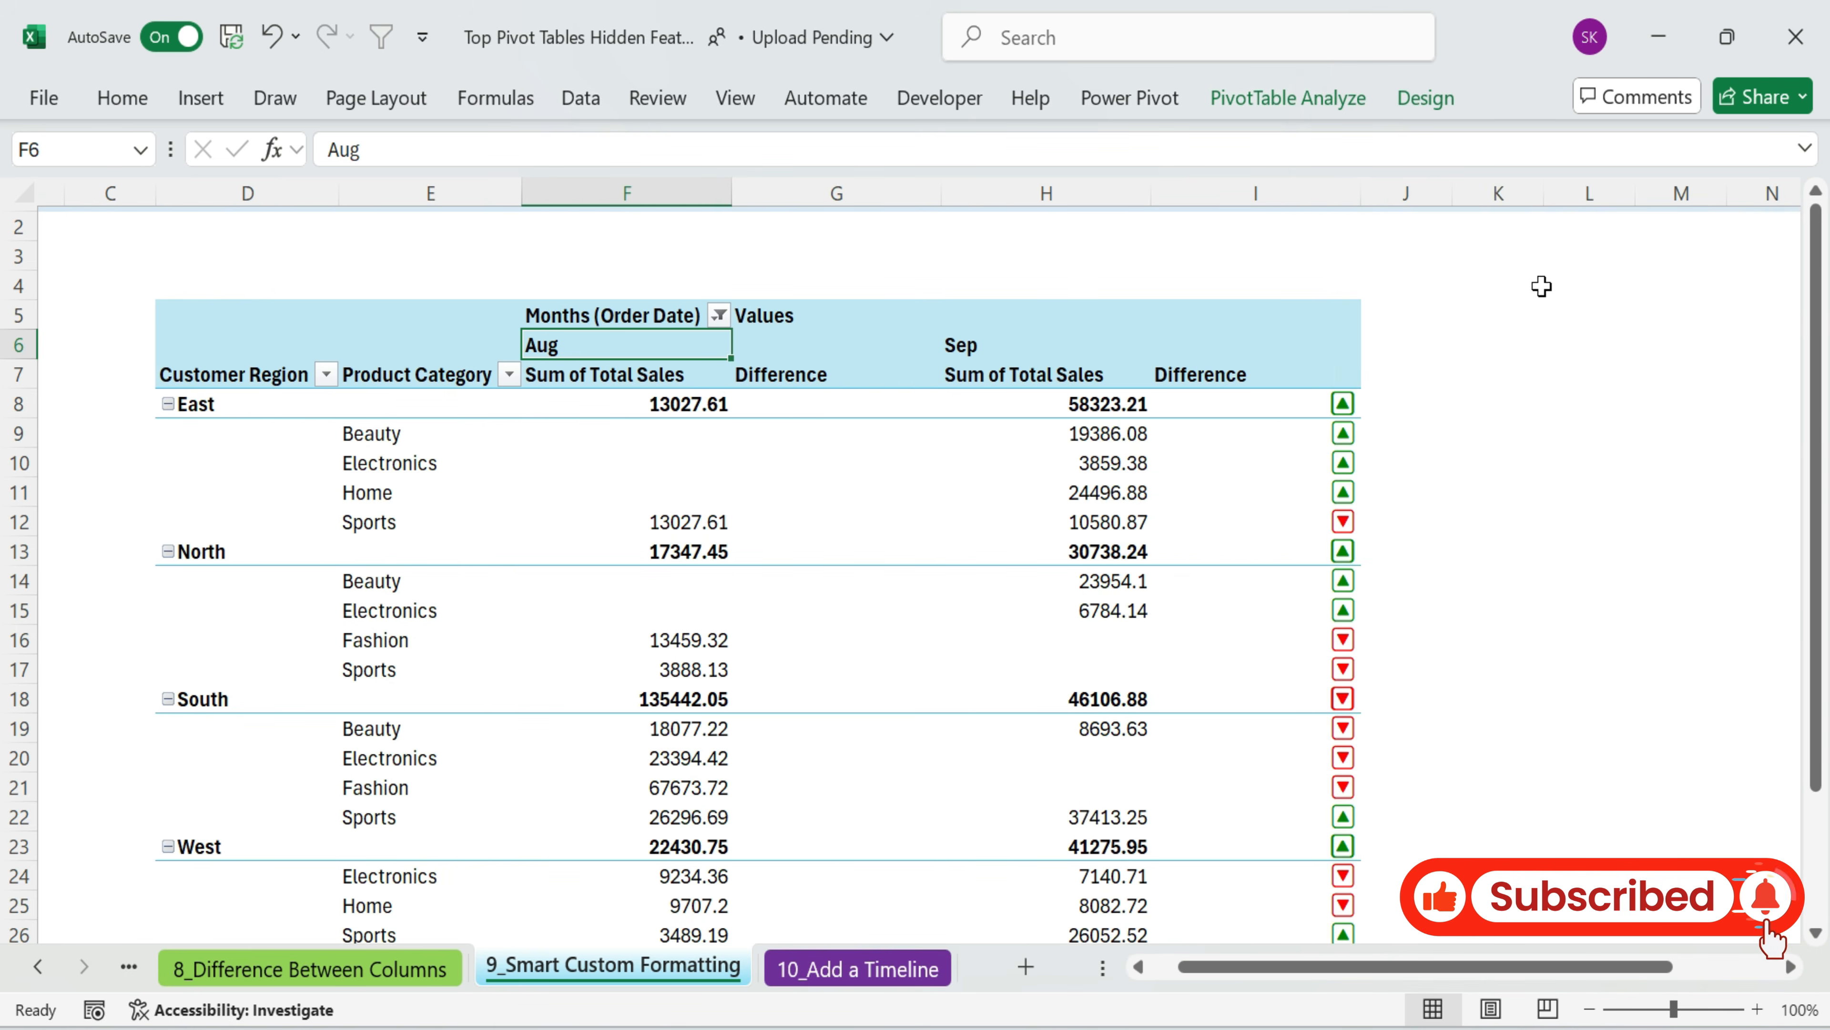
scroll(1521, 321, down, 1)
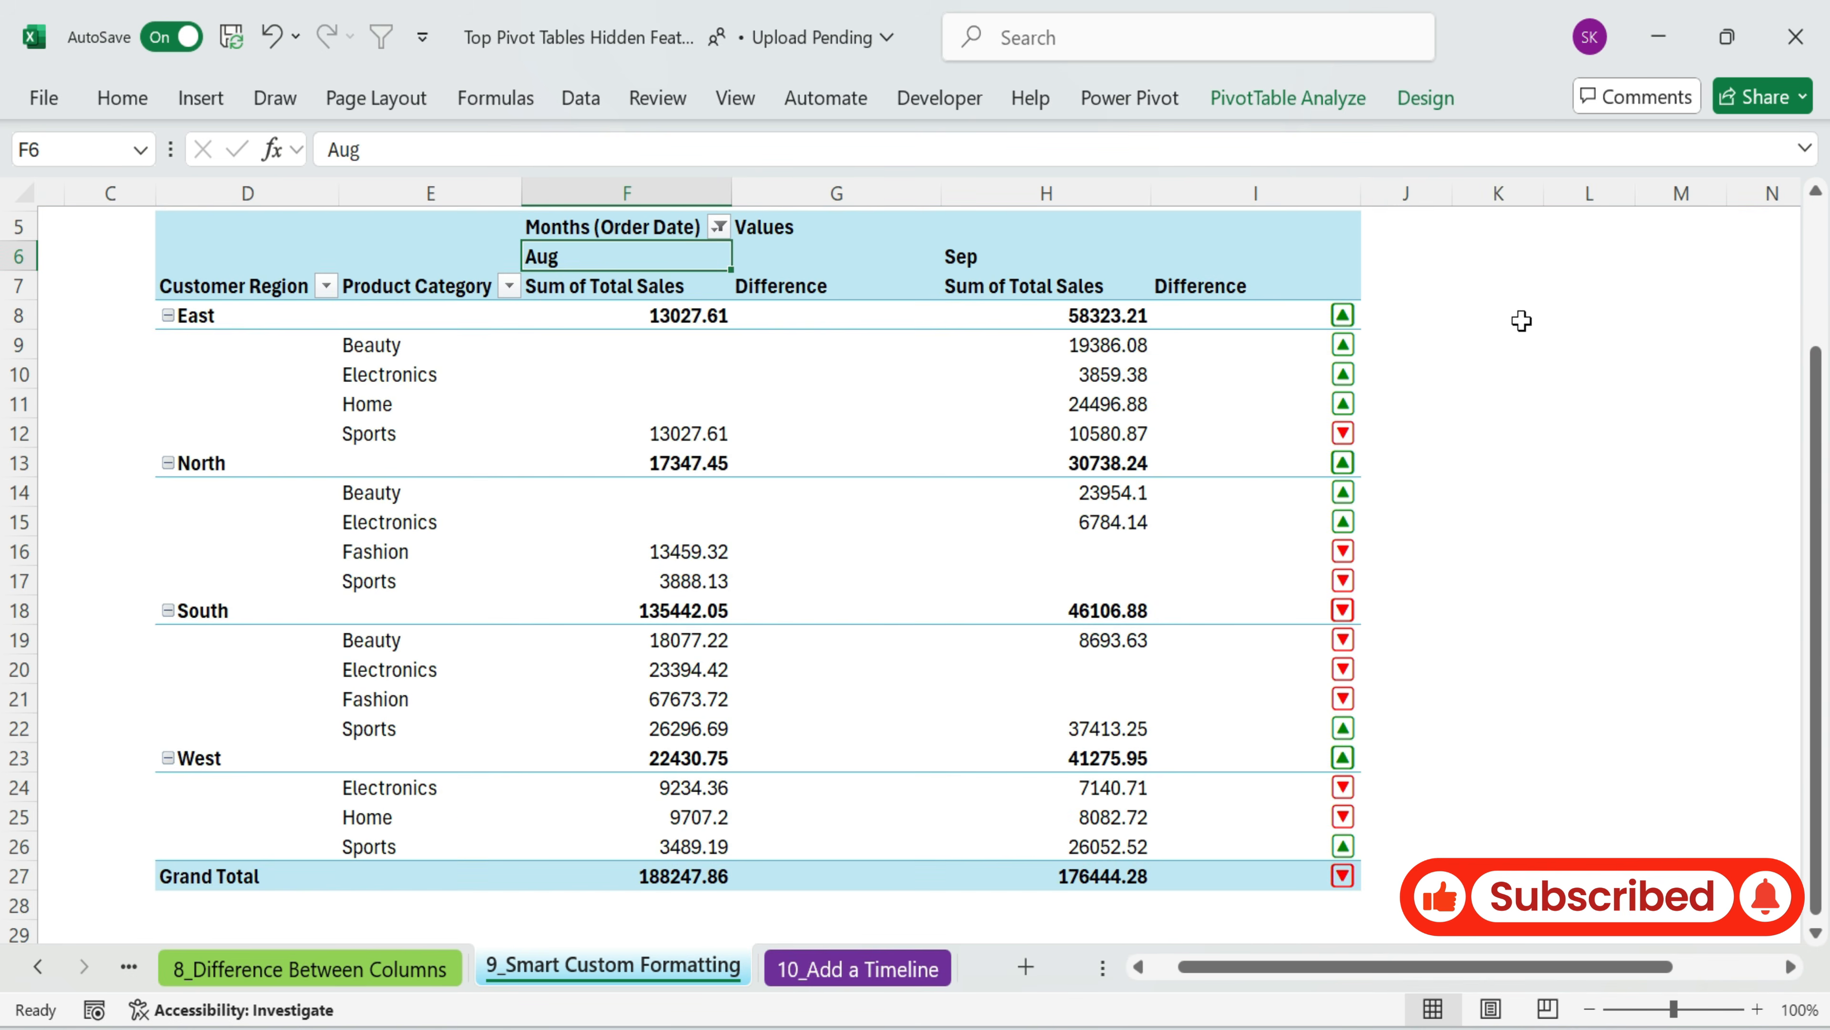
drag(198, 284, 347, 343)
key(ctrl+a)
click(1524, 671)
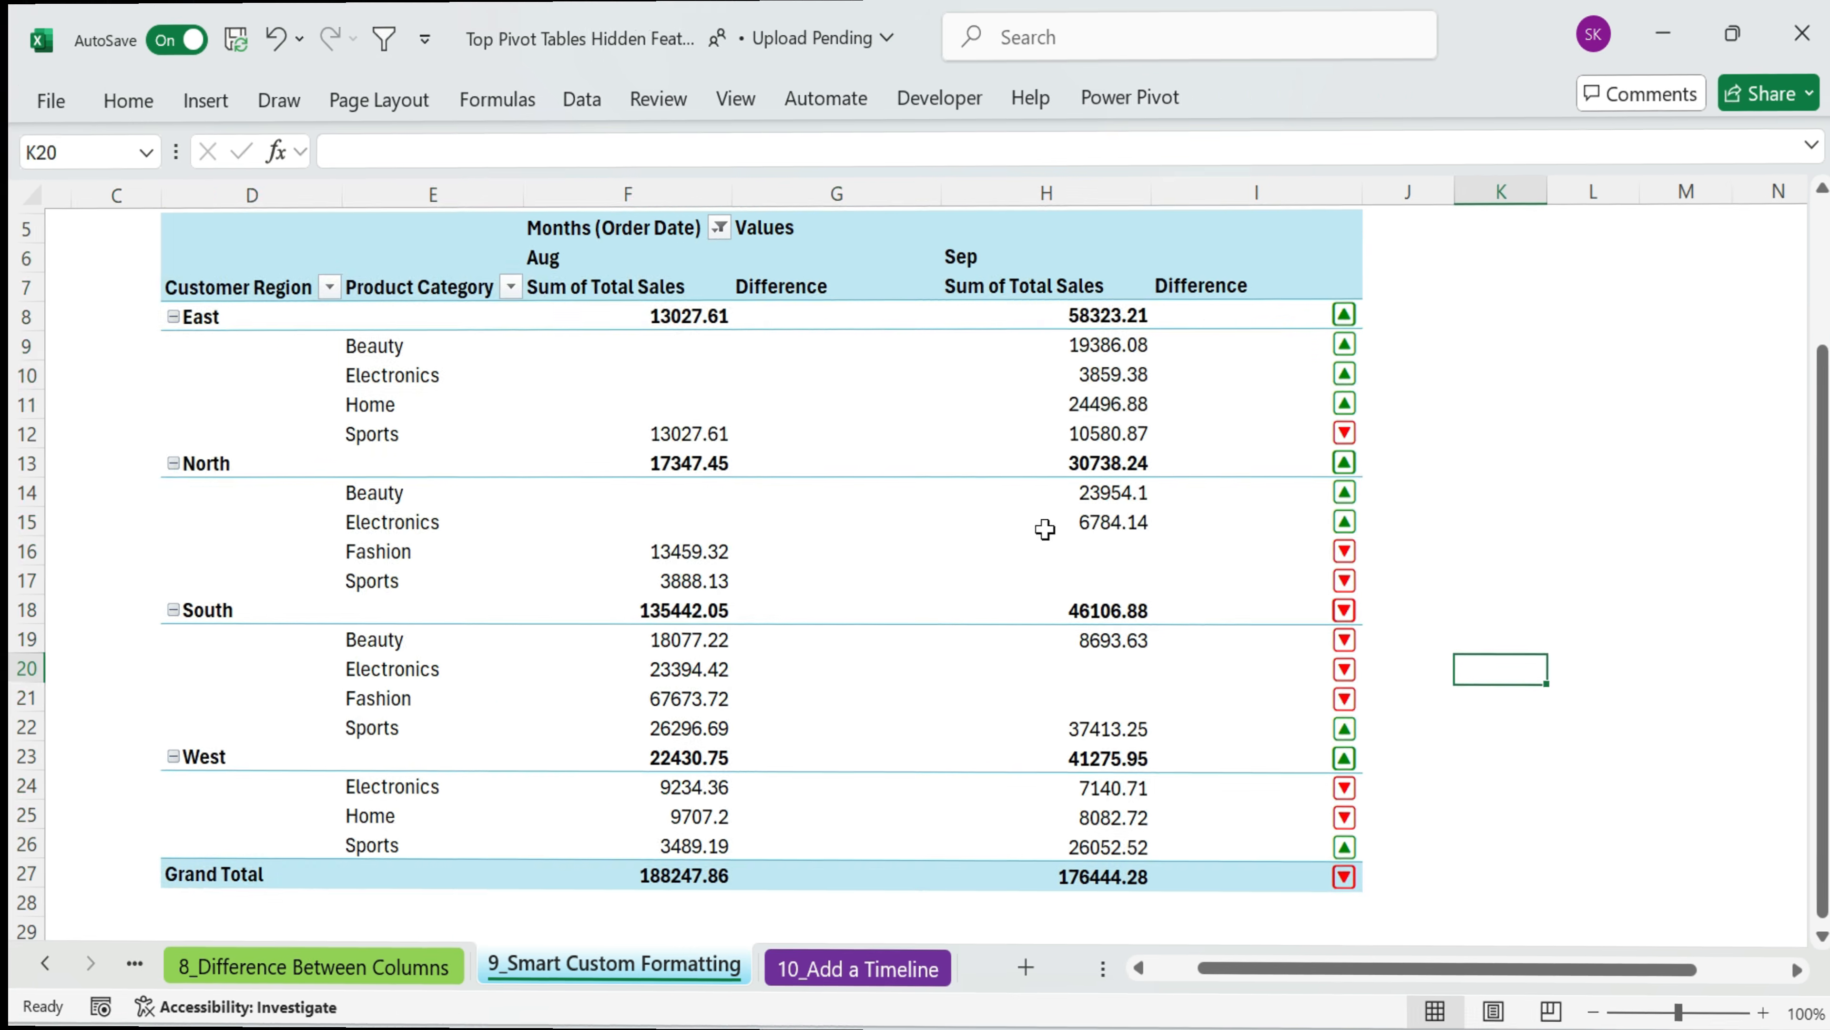
- On the 10_Add a Timeline sheet, insert an Order Date timeline for the product sales PivotTable
click(858, 968)
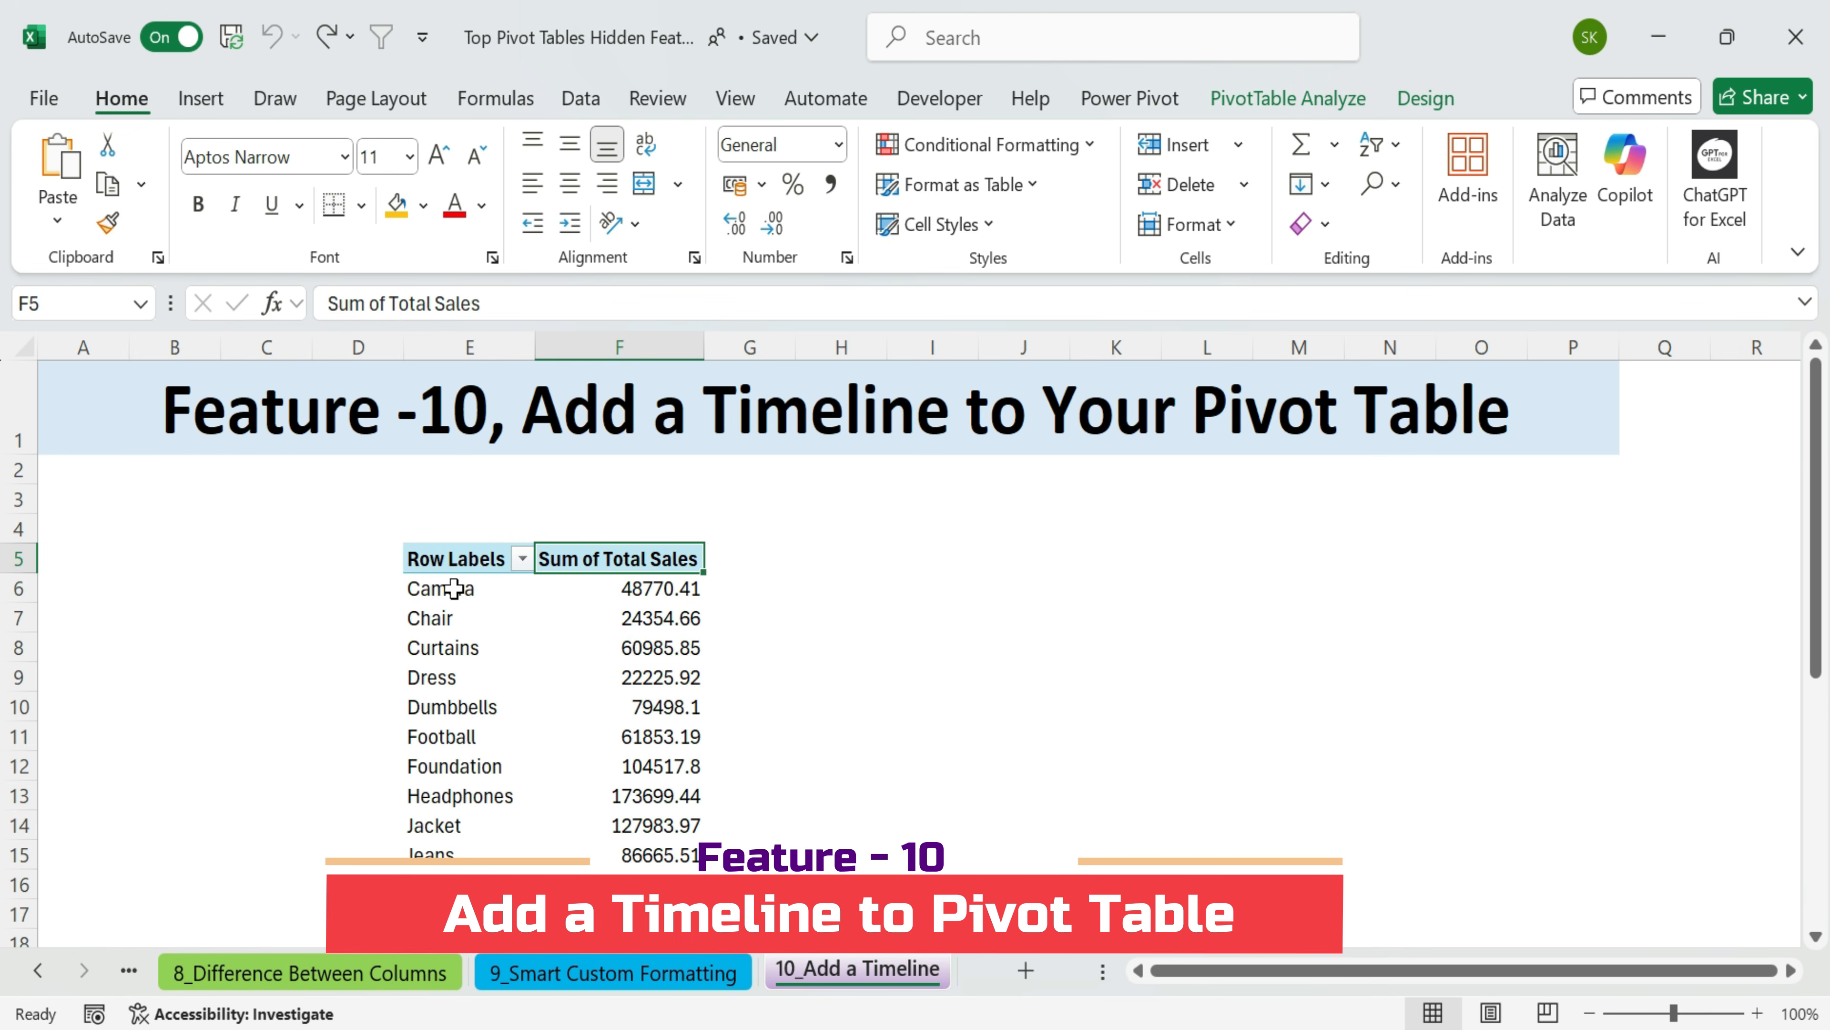
drag(462, 568, 649, 912)
click(634, 621)
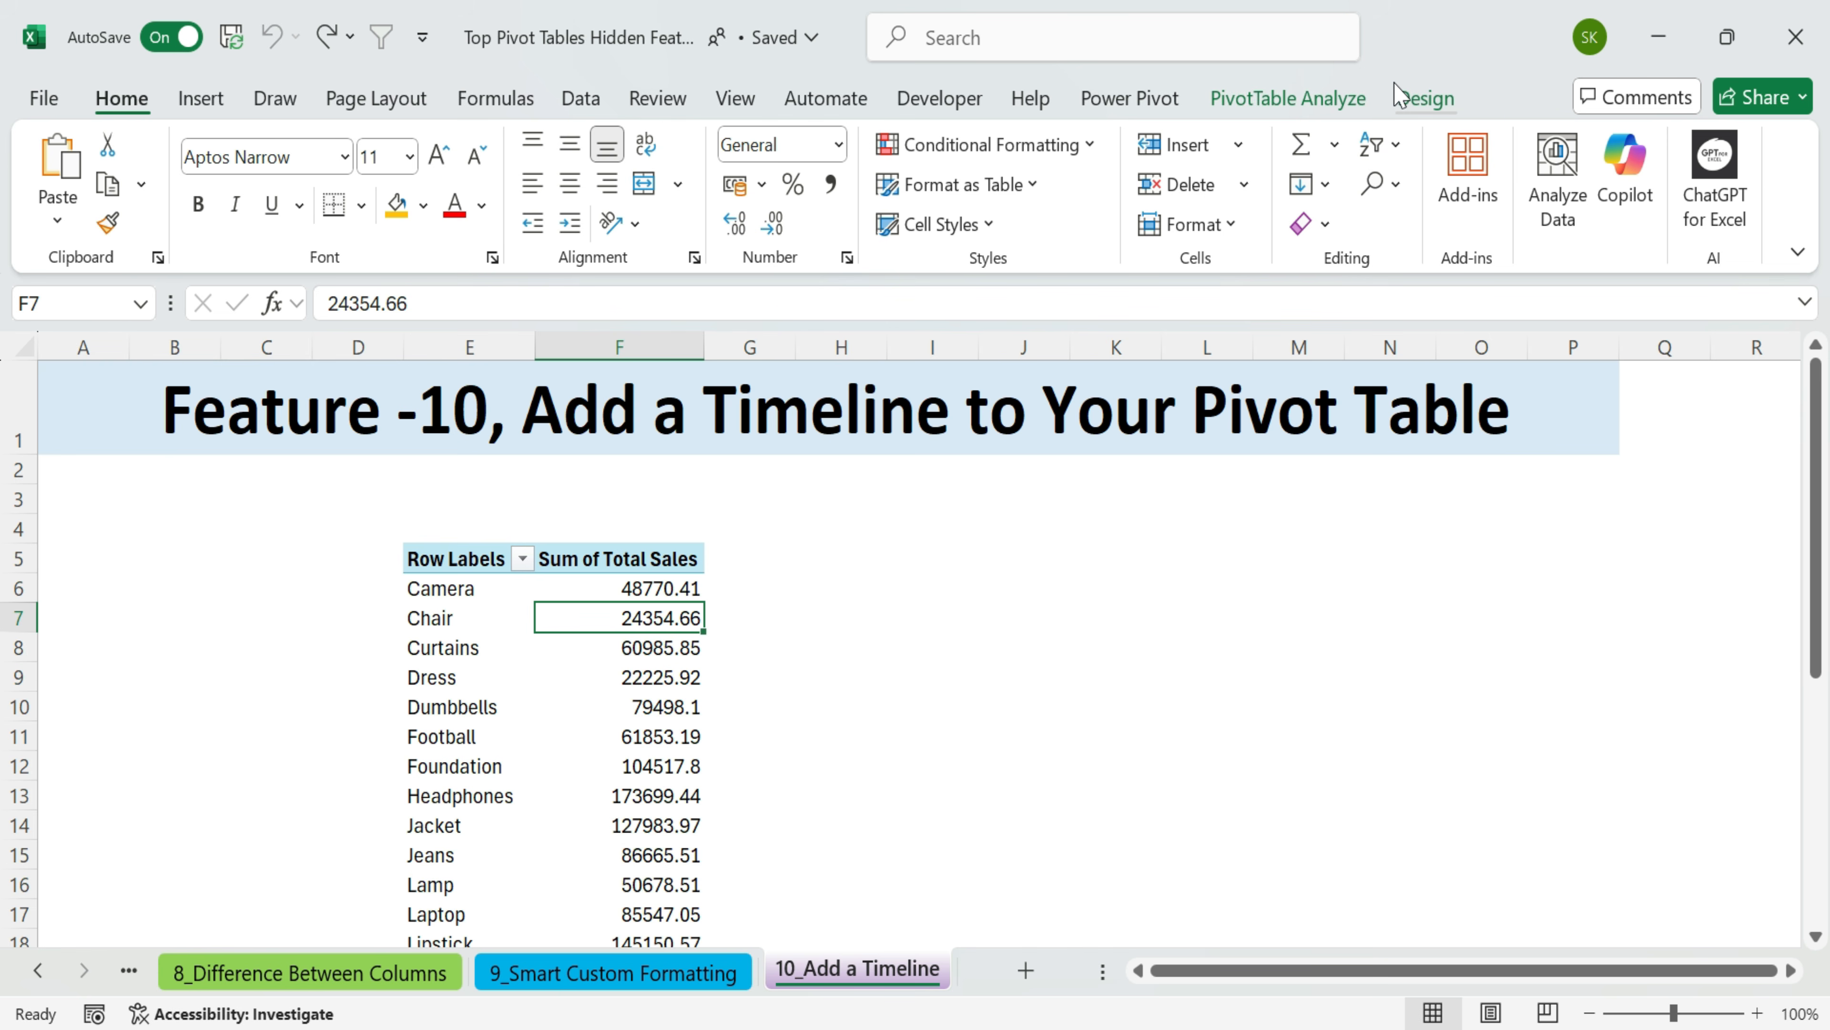
click(1297, 95)
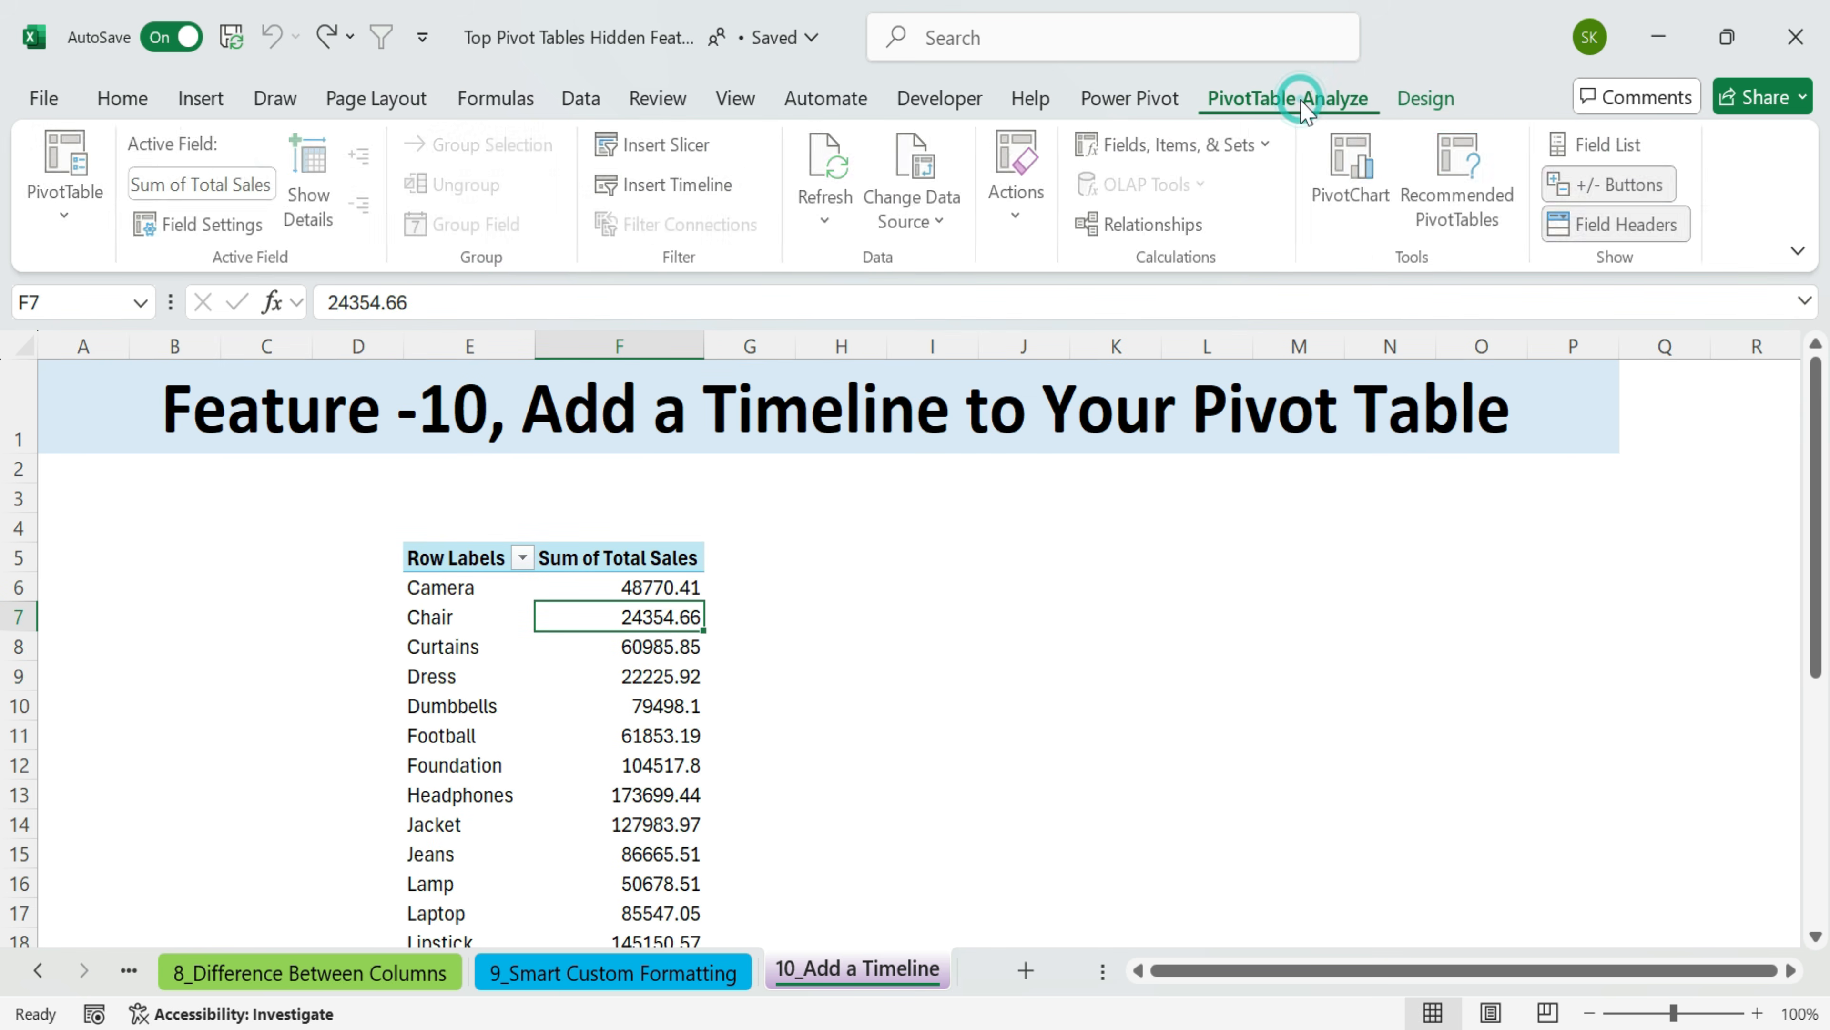
click(690, 189)
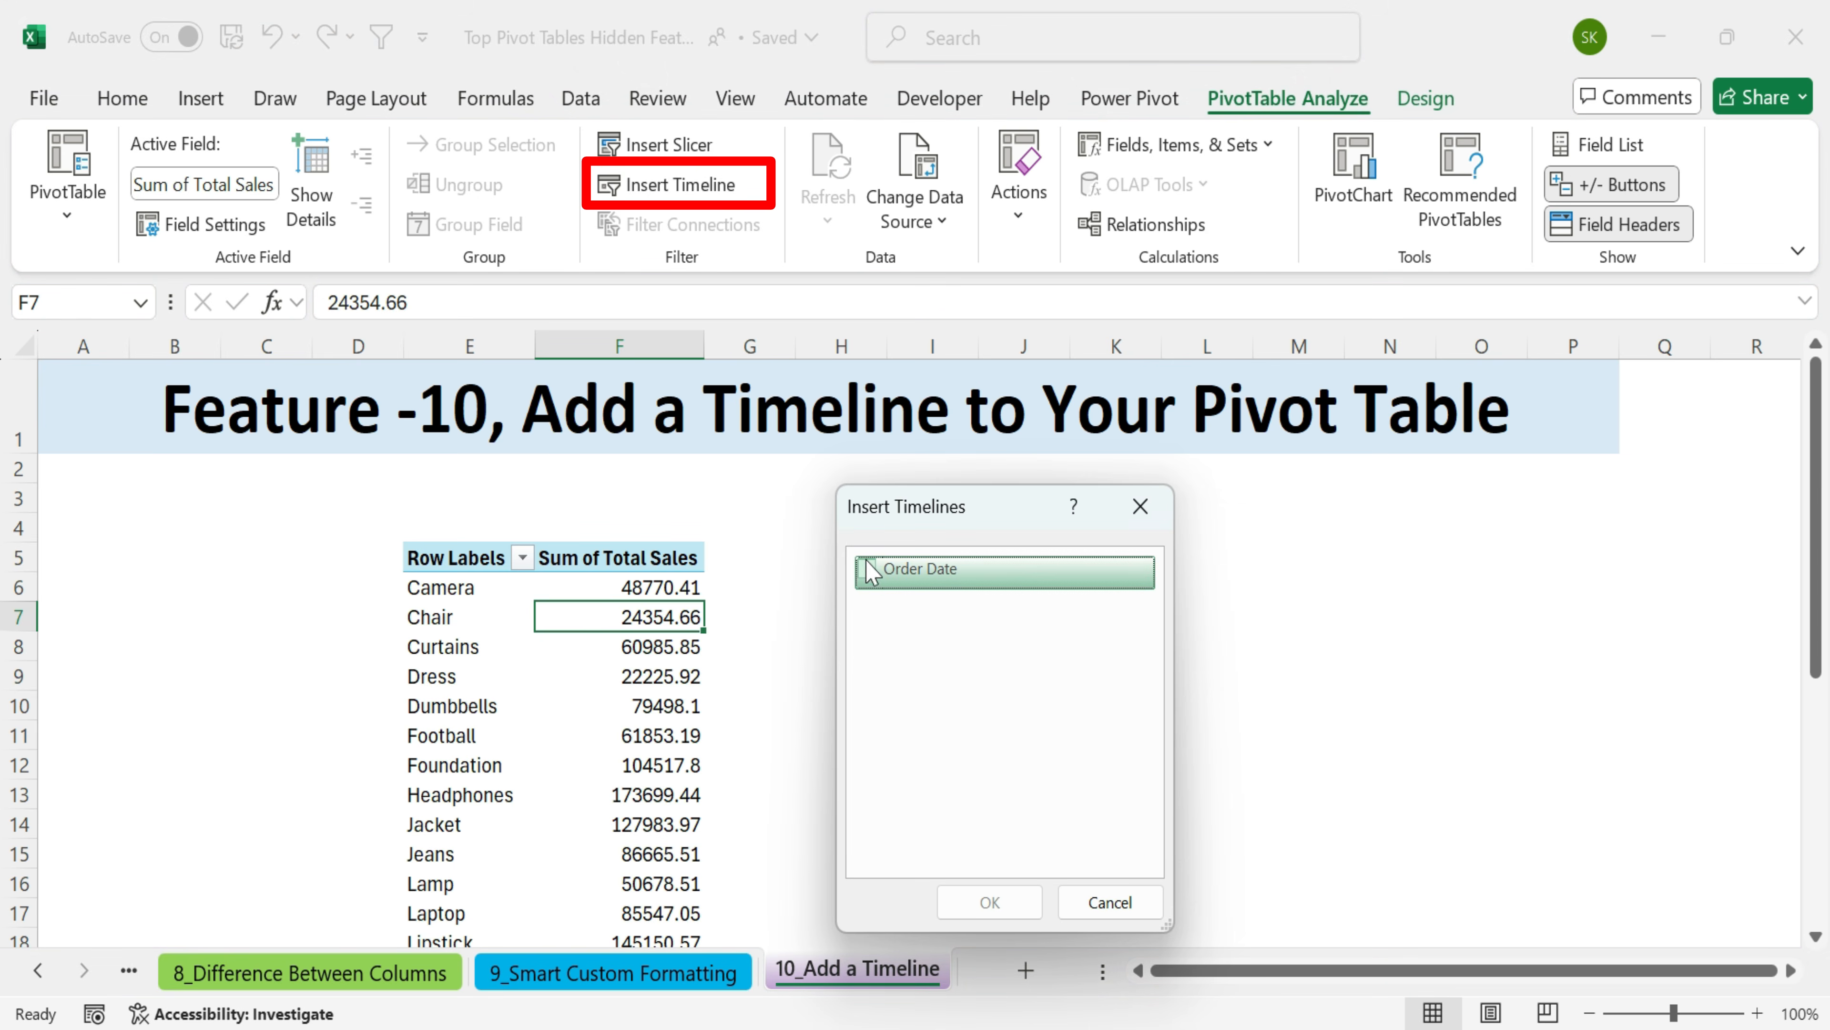
click(879, 575)
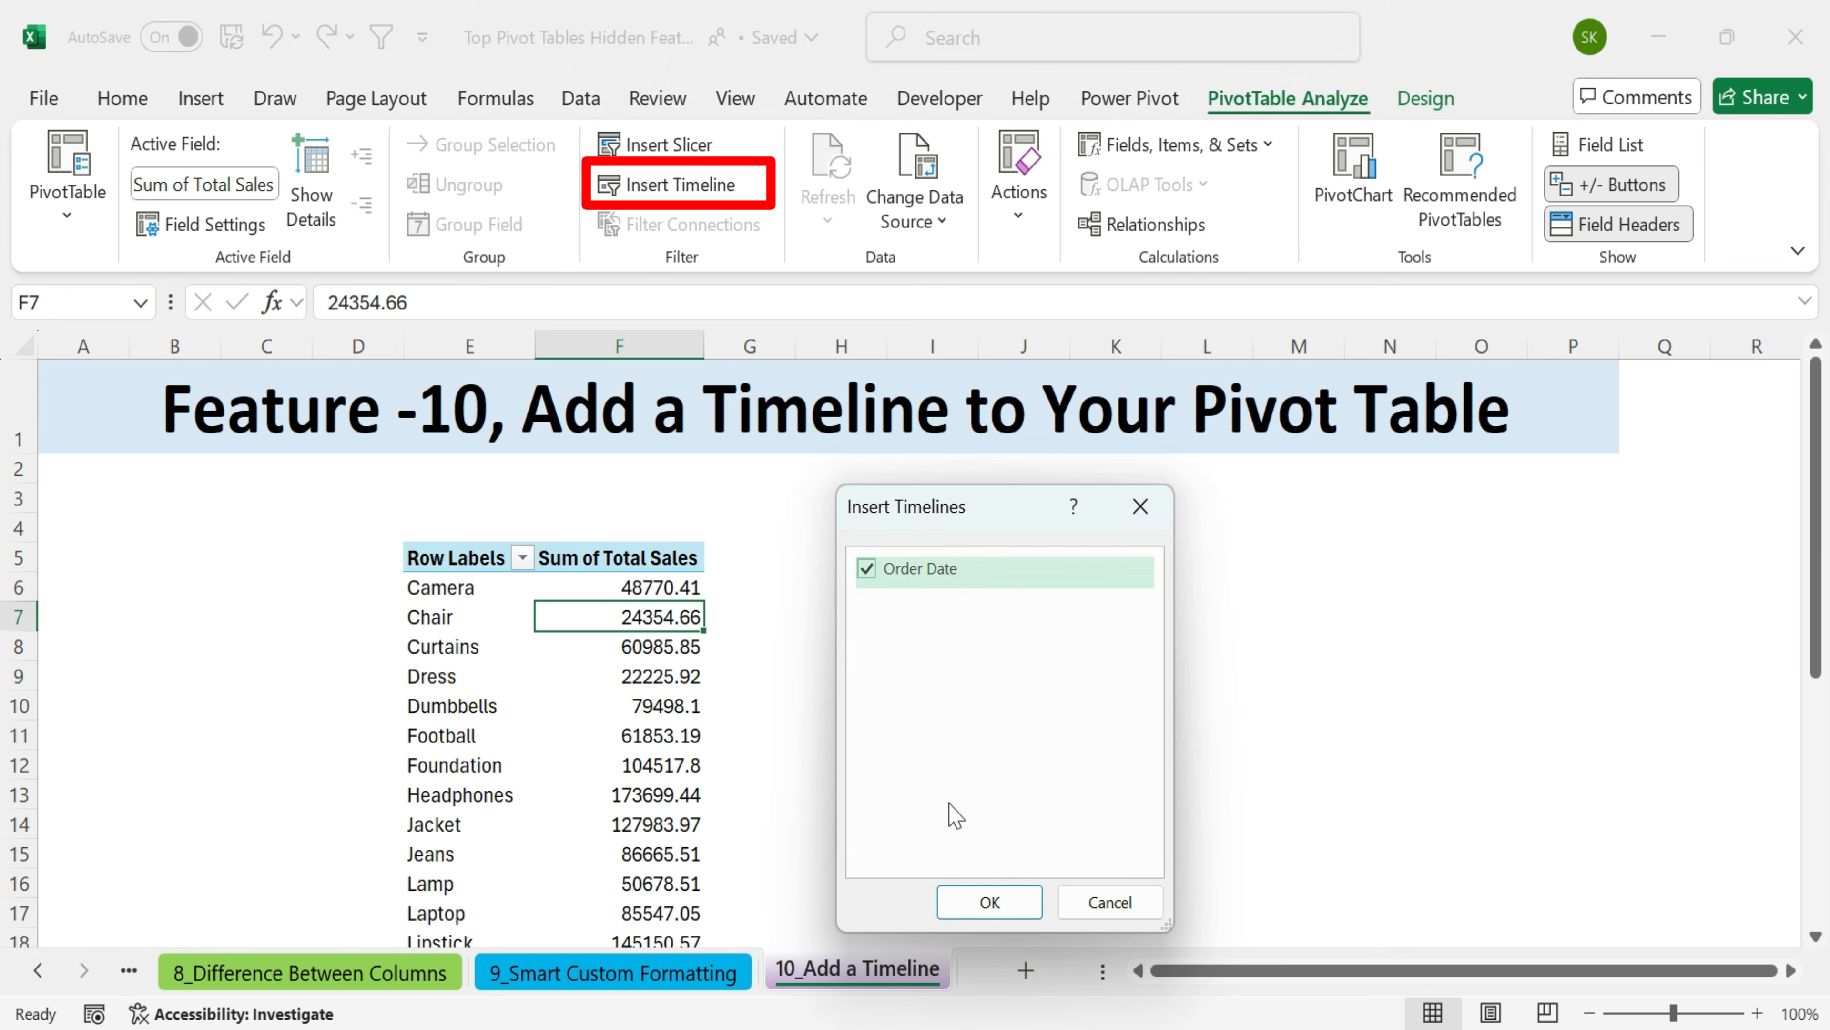
click(990, 903)
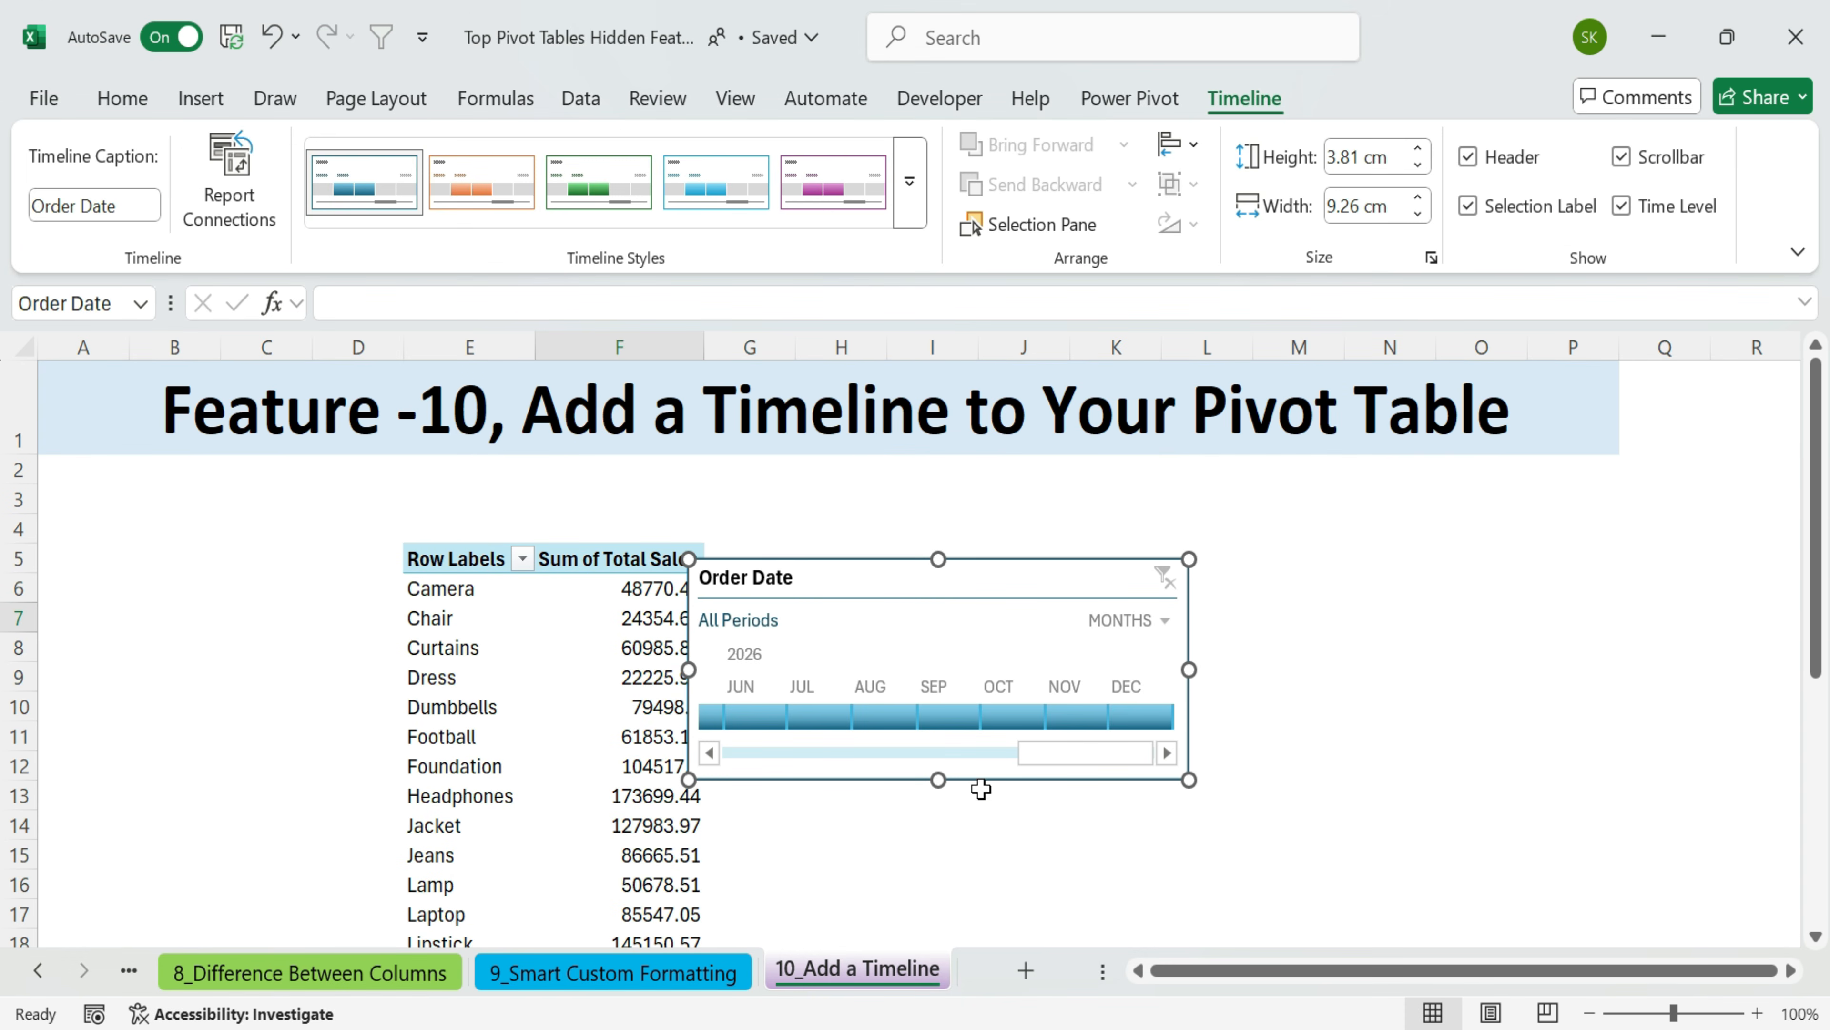
- Enlarge the Order Date timeline to about 6 cm by 16.56 cm, place it beside the PivotTable, and bring January 2025 into its range
drag(1189, 779, 1584, 906)
drag(1223, 568, 1269, 505)
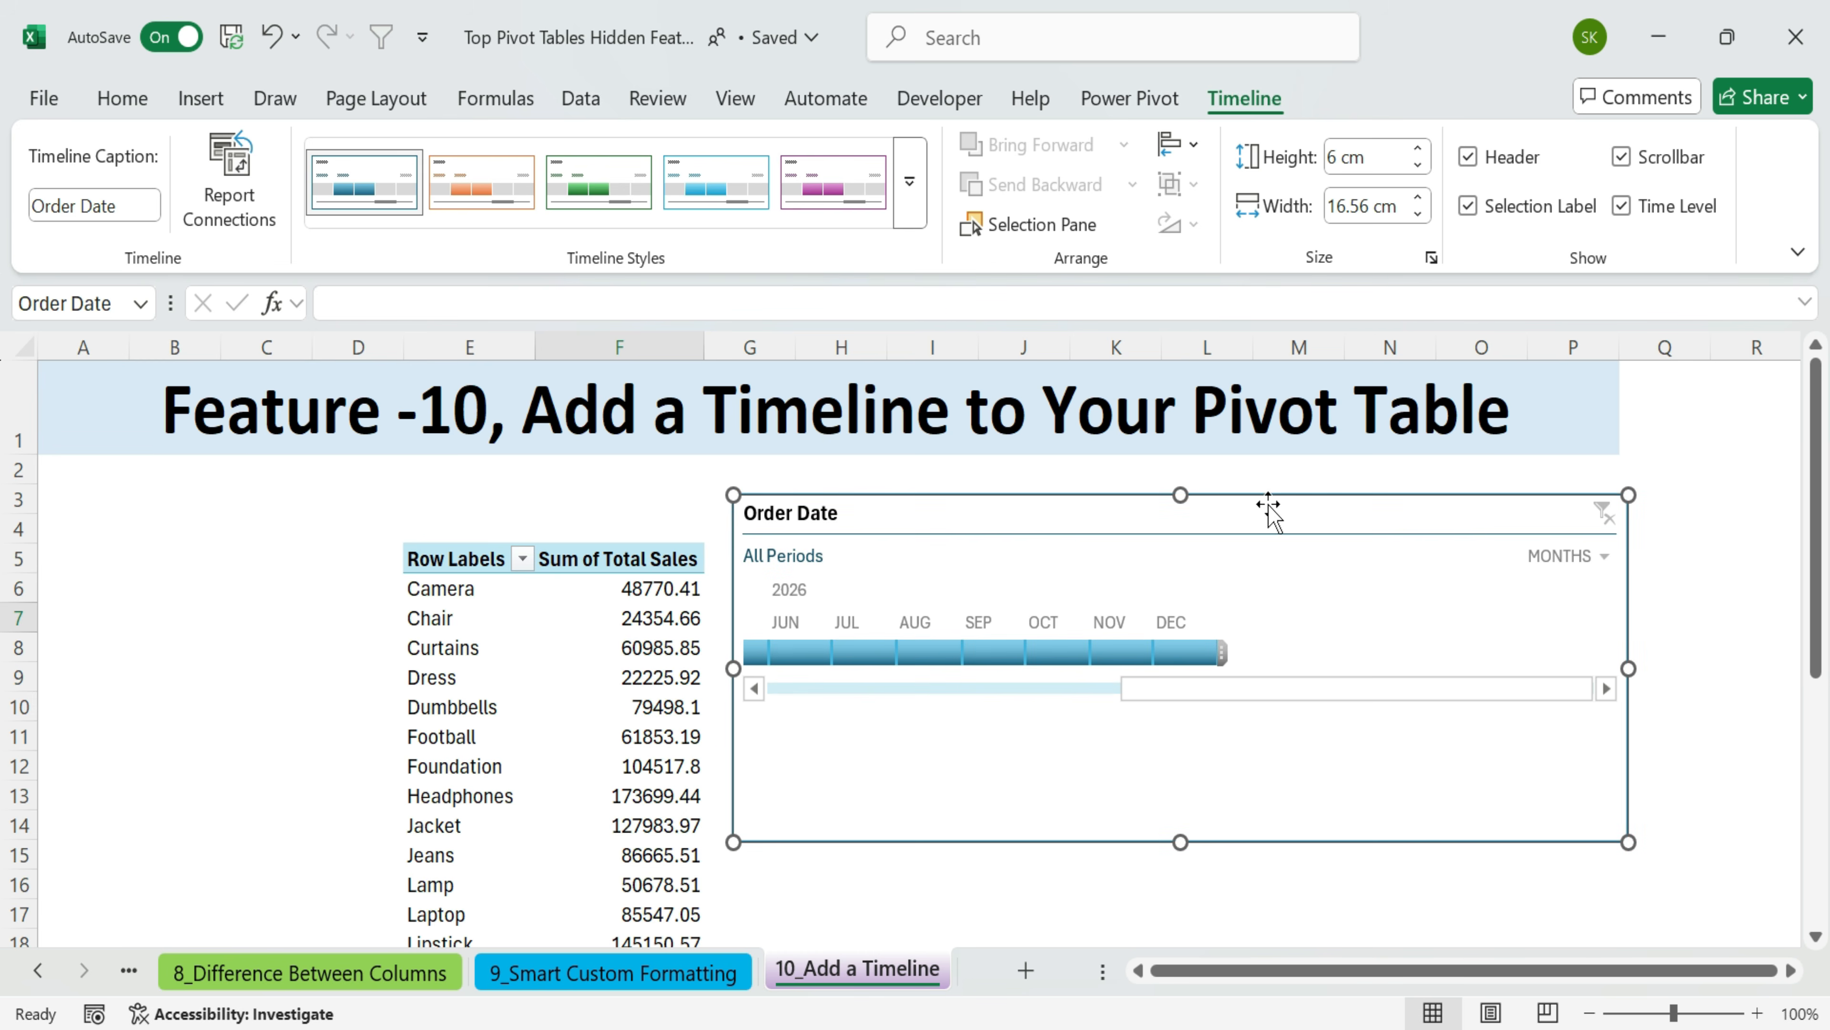
click(921, 703)
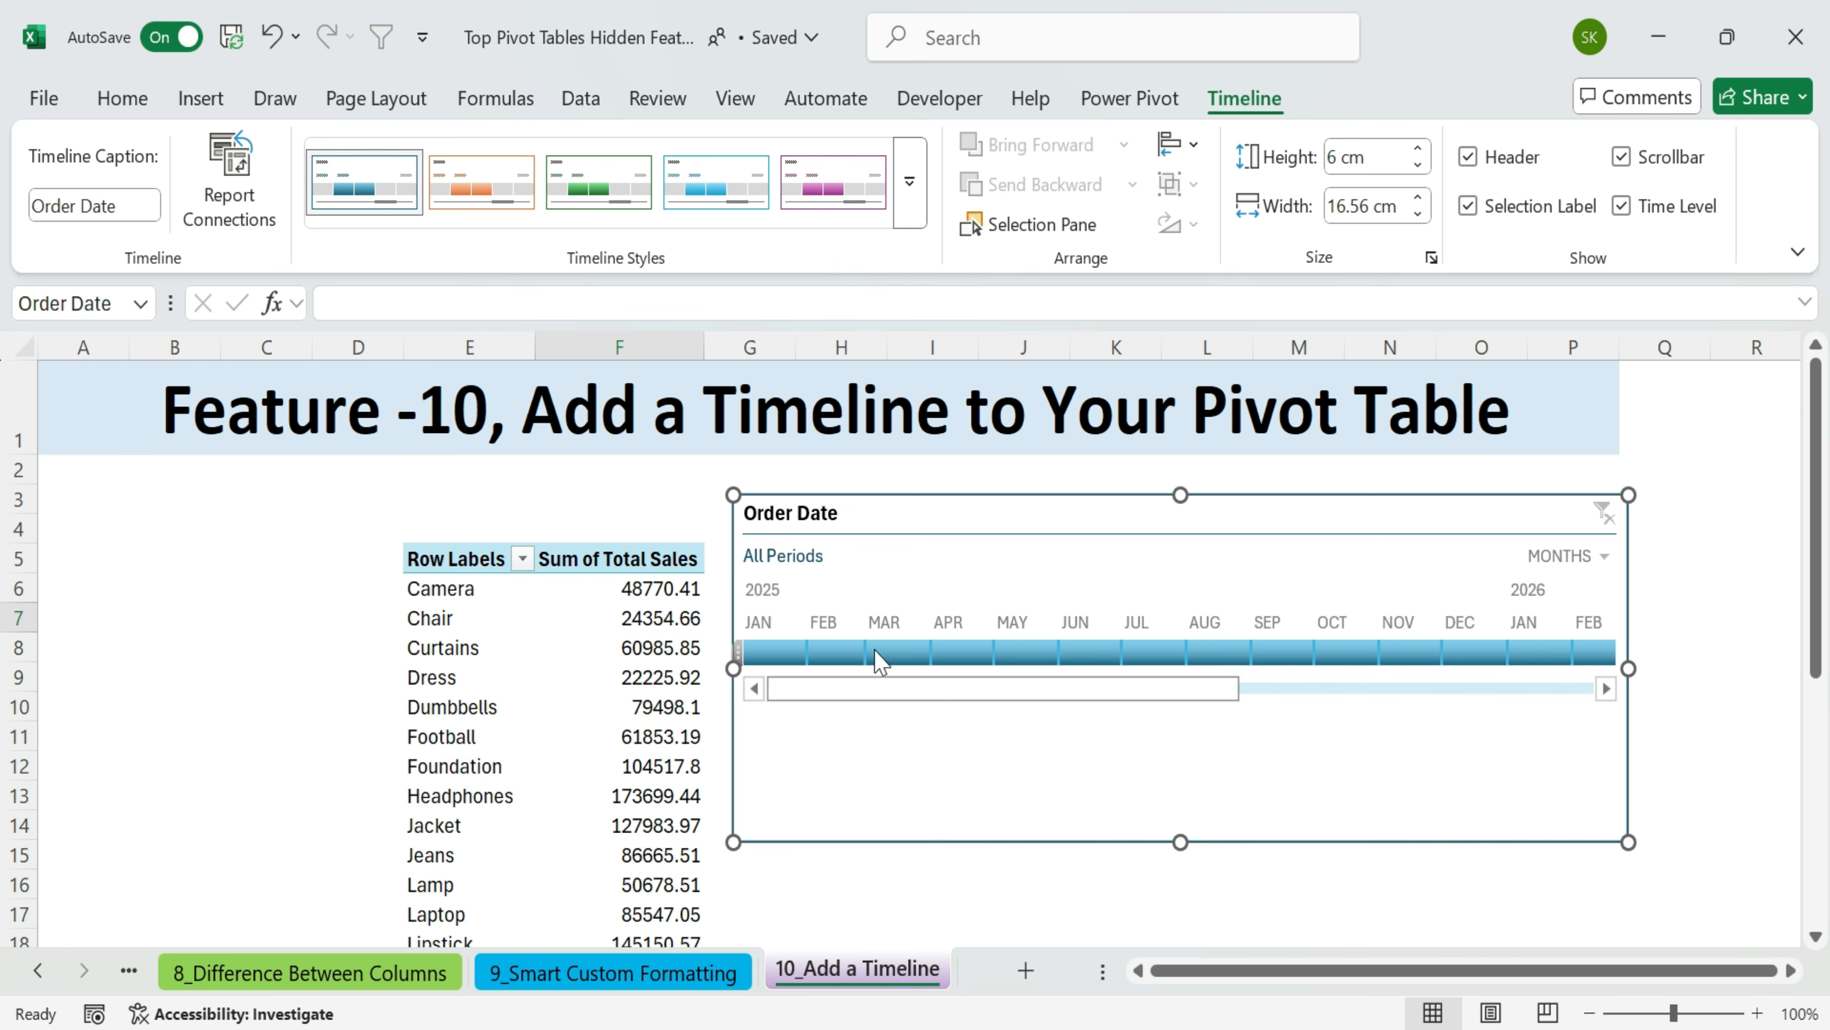
- Filter the PivotTable by month with the timeline, starting with January 2025 and finishing with the range Feb - Dec 2025
click(775, 653)
drag(661, 588, 649, 937)
drag(775, 652, 1091, 652)
drag(634, 589, 627, 884)
click(1176, 761)
drag(836, 653, 1474, 652)
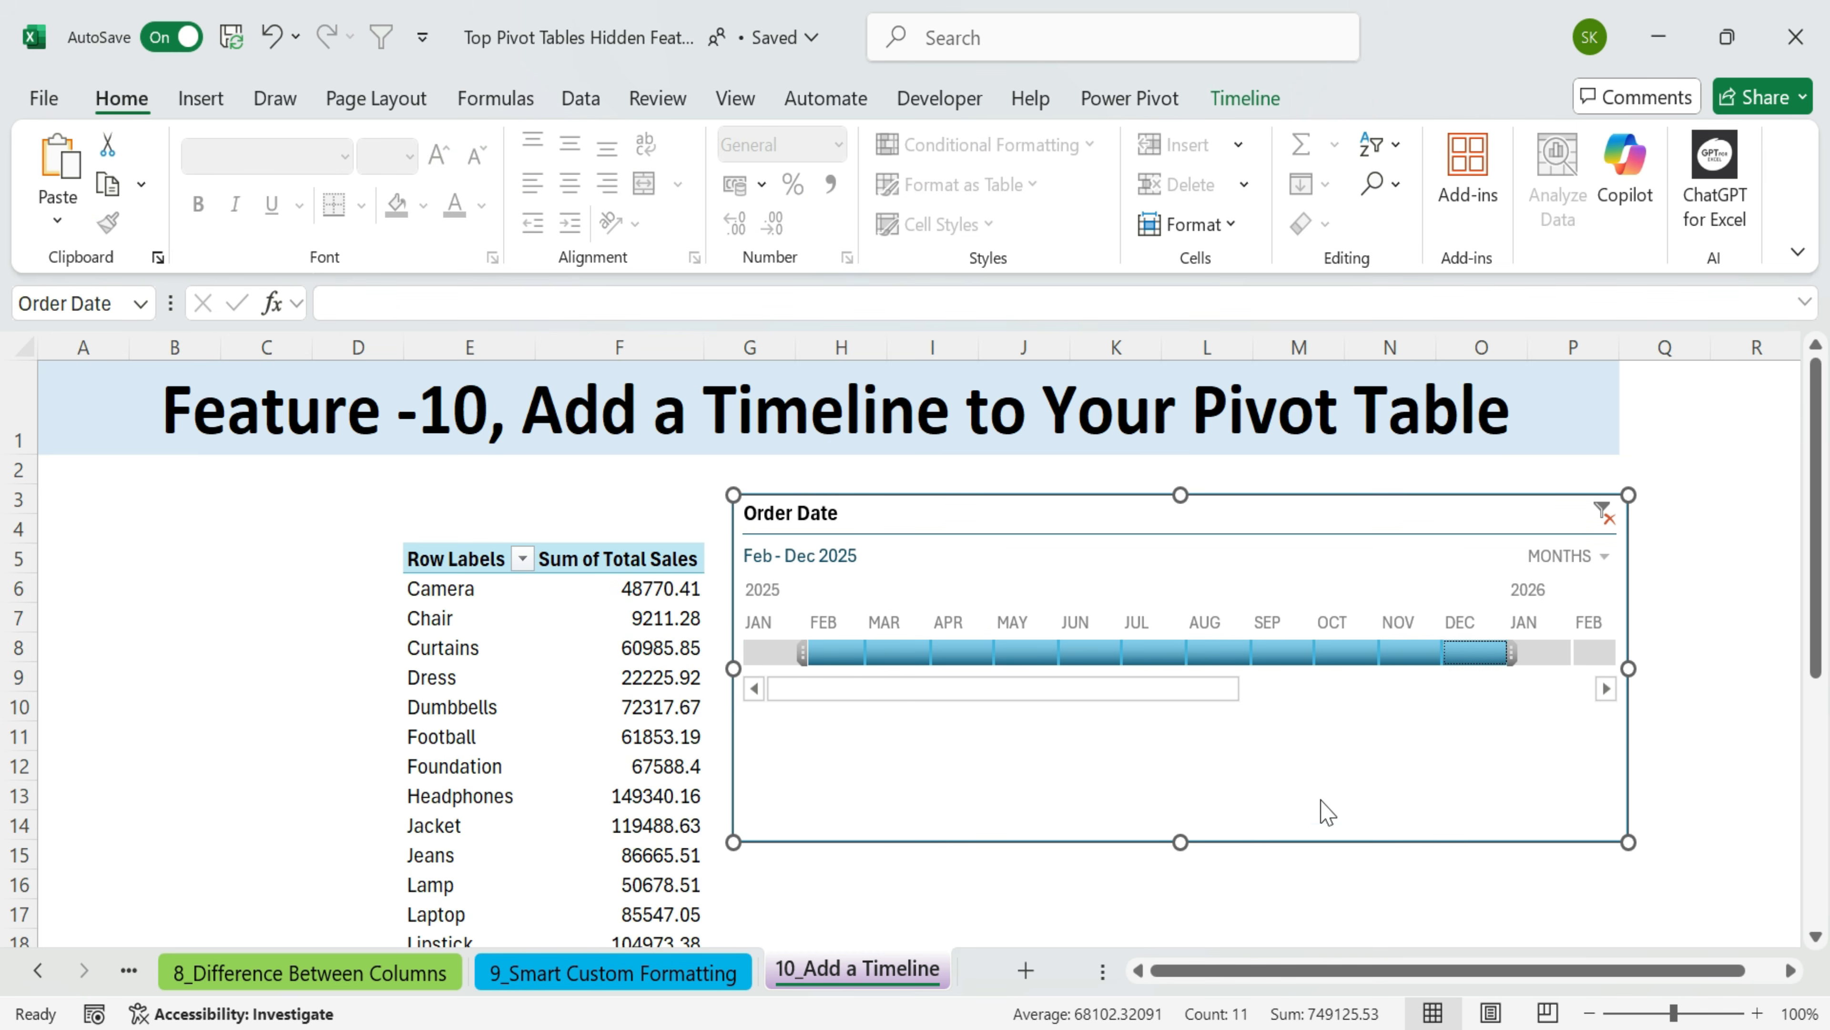
- Switch the timeline to quarters and filter the PivotTable first to Q4 2026, then to Q1 - Q3 2025
click(1581, 556)
click(1604, 641)
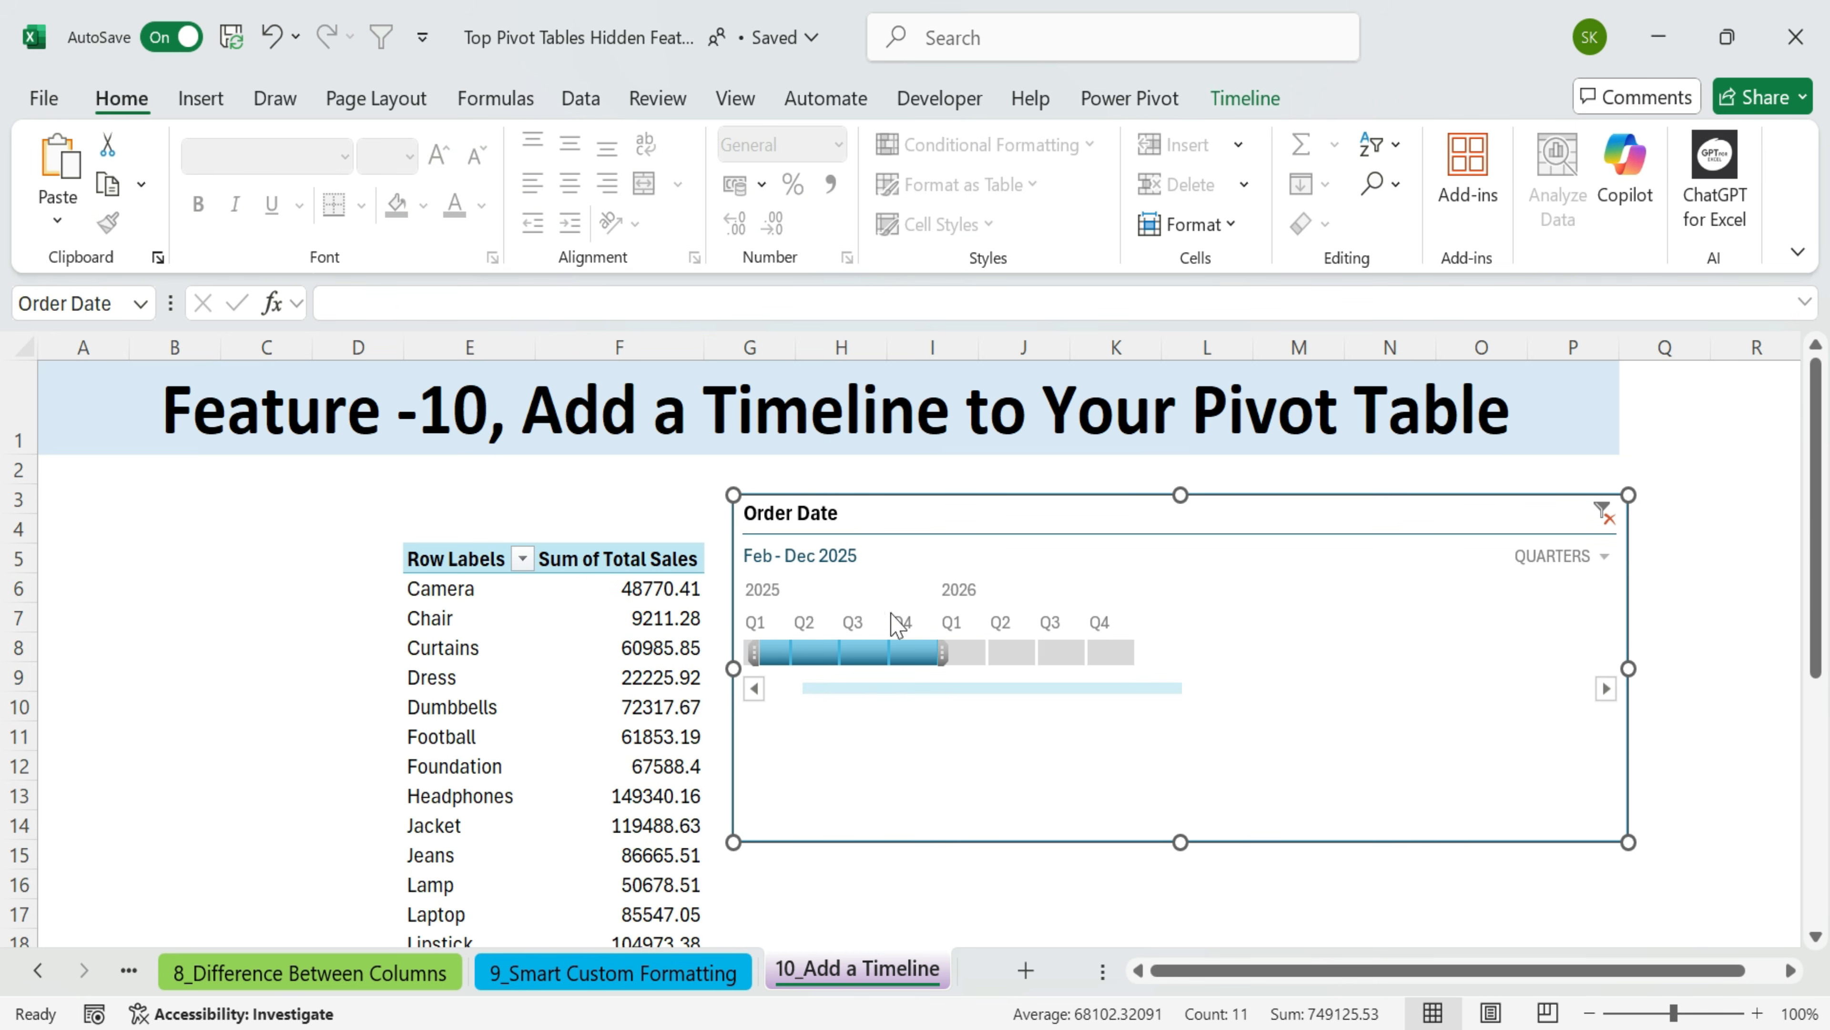
click(1104, 658)
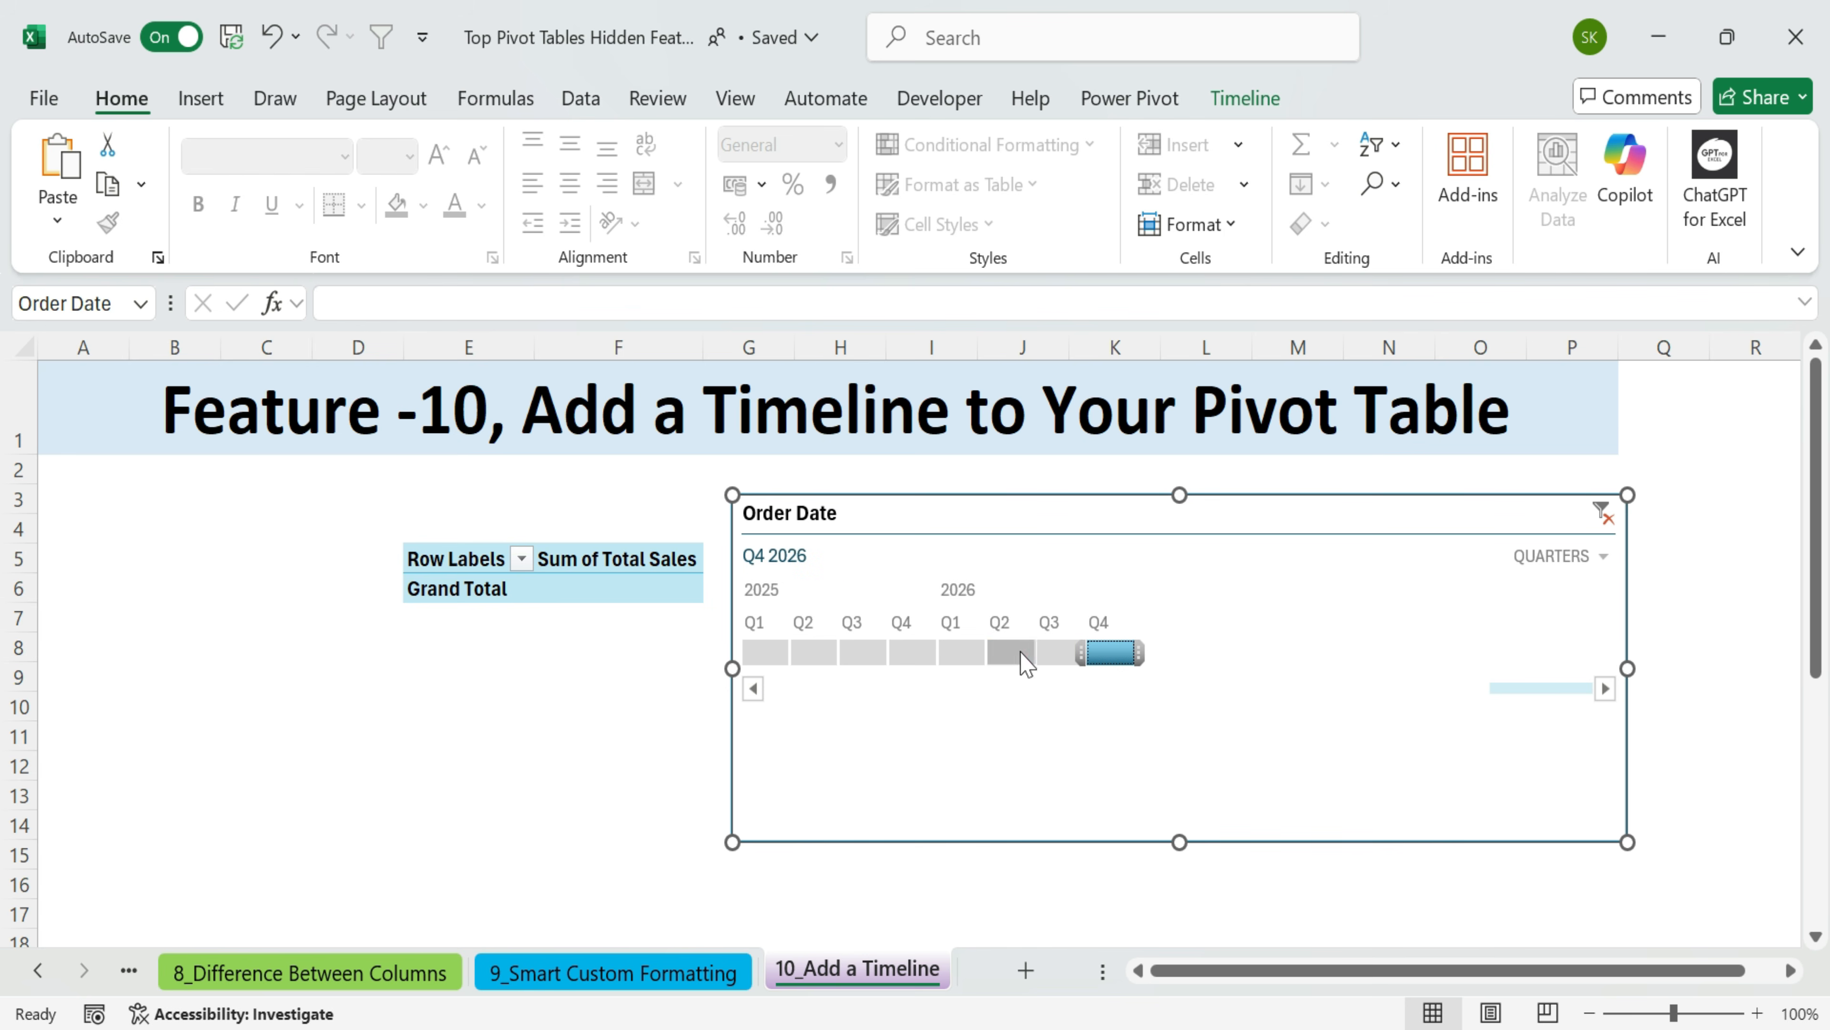
drag(1027, 662, 1095, 679)
drag(766, 652, 895, 670)
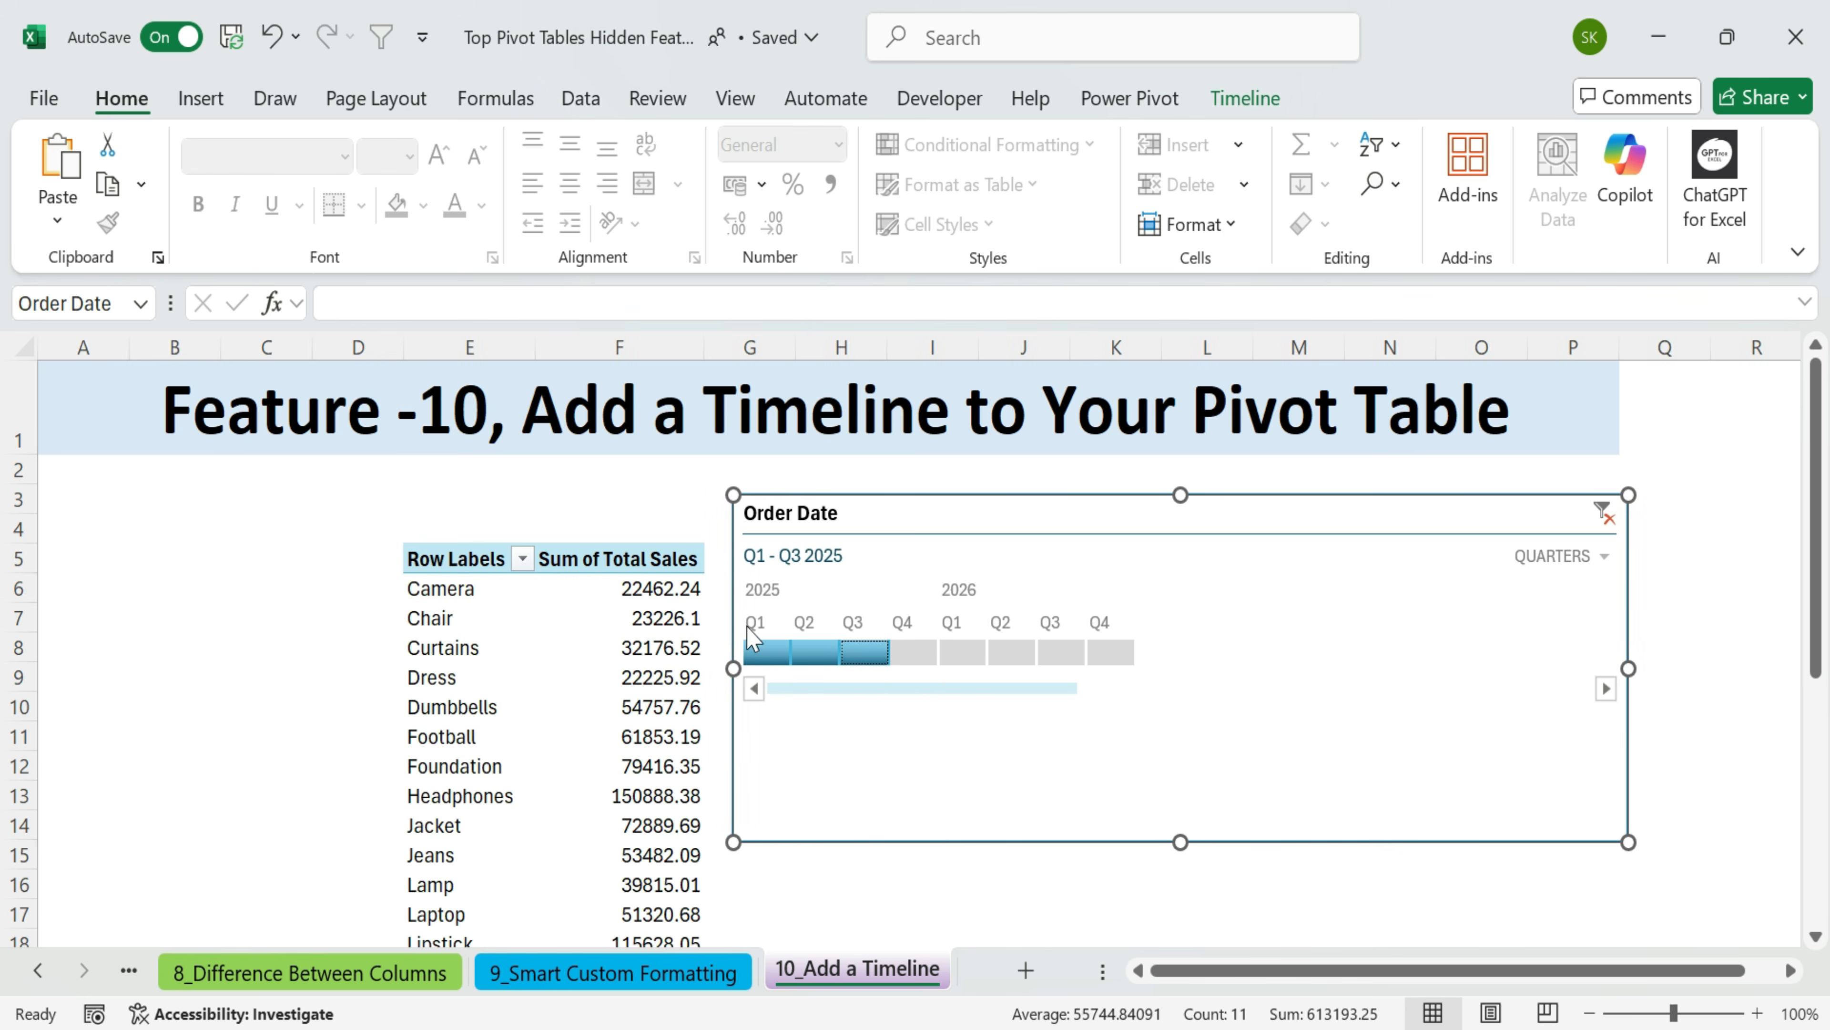
- Filter the PivotTable by single 2025 quarters on the timeline: Q3, Q4, Q1, and Q3 again
click(865, 653)
click(912, 652)
click(778, 649)
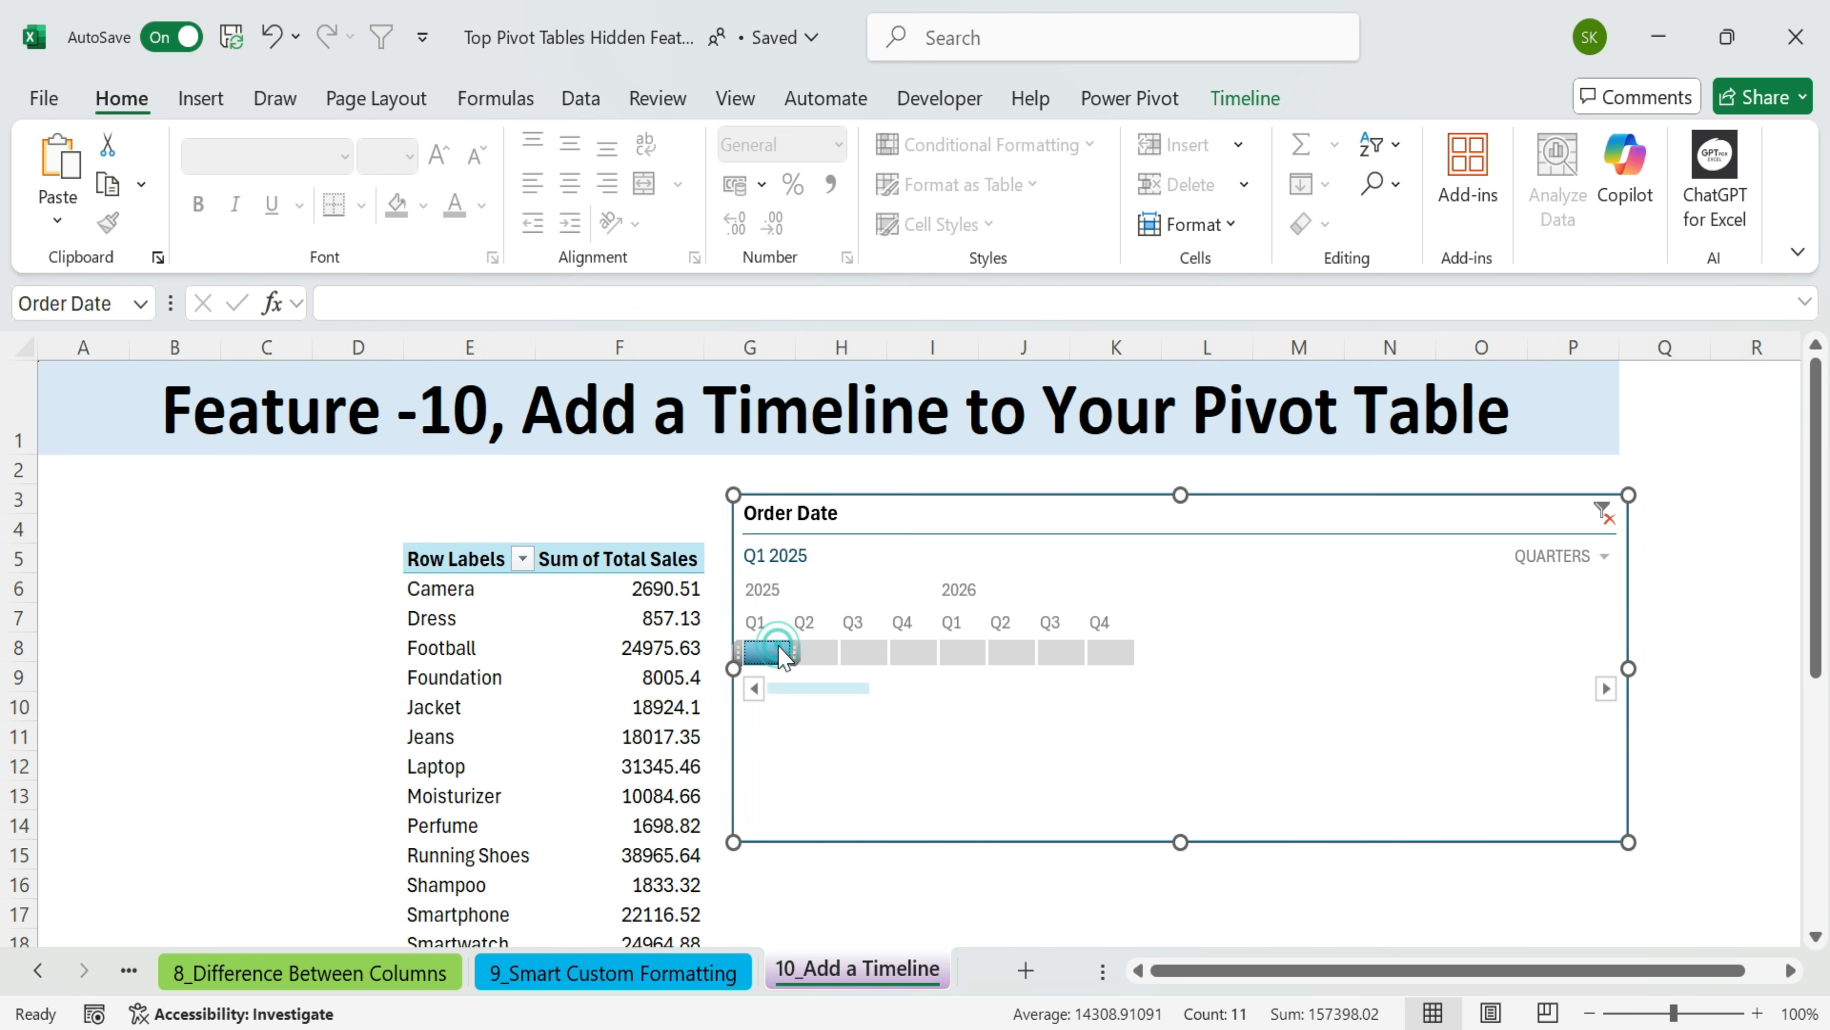
click(864, 653)
- Switch the timeline back to months and filter the PivotTable to Feb - Jun 2025
click(1560, 556)
click(1560, 641)
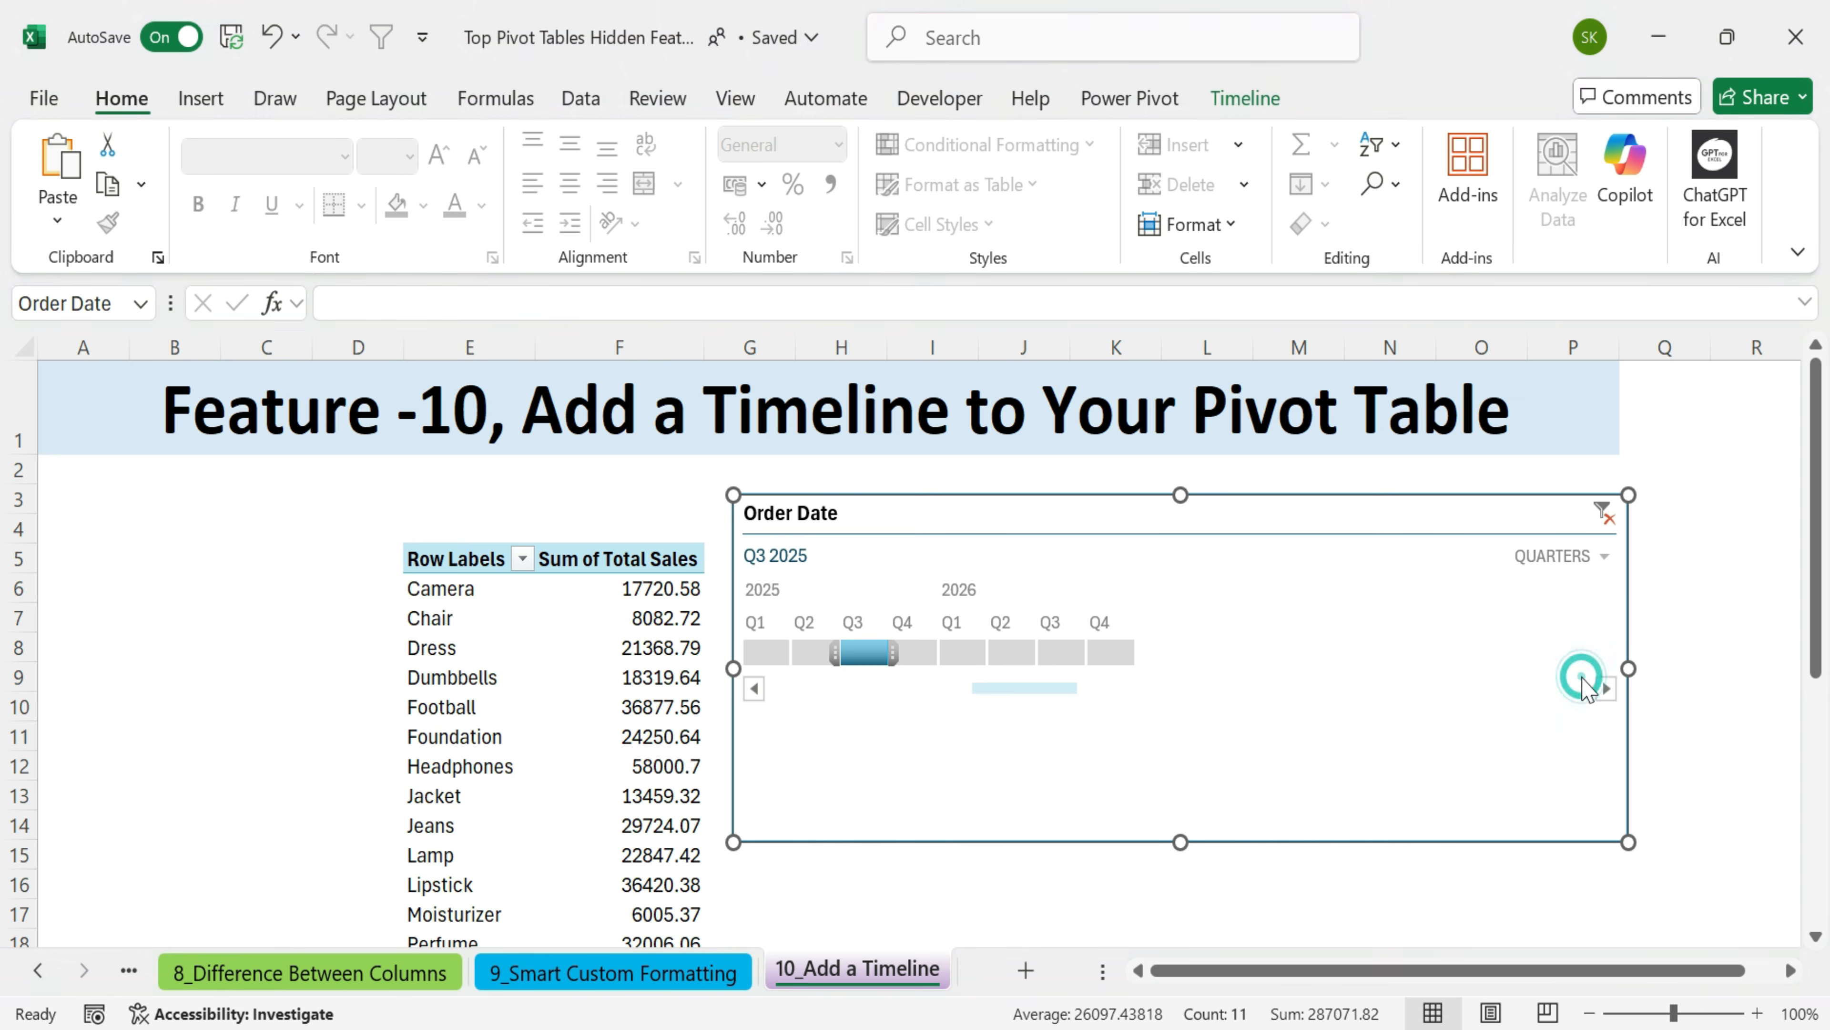
drag(836, 653, 1084, 652)
- Switch the timeline to days and filter the PivotTable to Feb 3 - 7, 2025, then widen the range to Jan 24 - Feb 10, 2025
click(1589, 555)
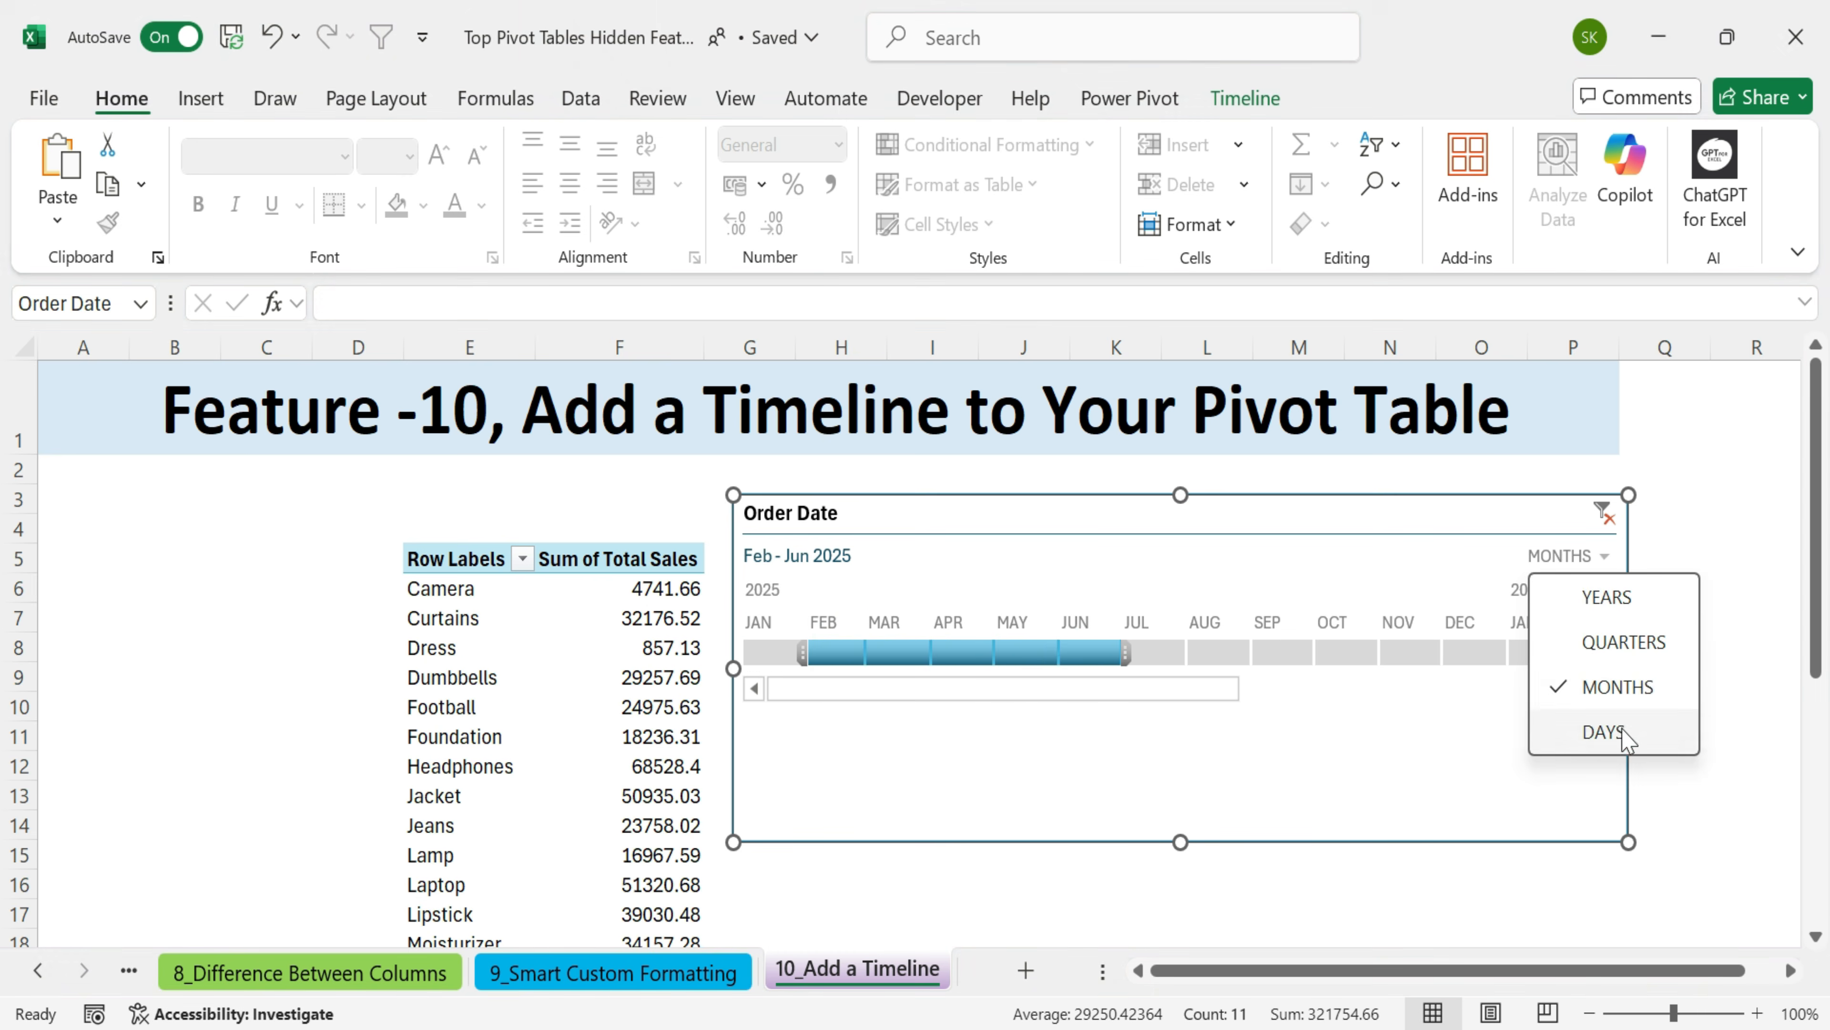
click(1607, 731)
click(762, 652)
click(849, 653)
click(1234, 652)
drag(1461, 654, 1261, 659)
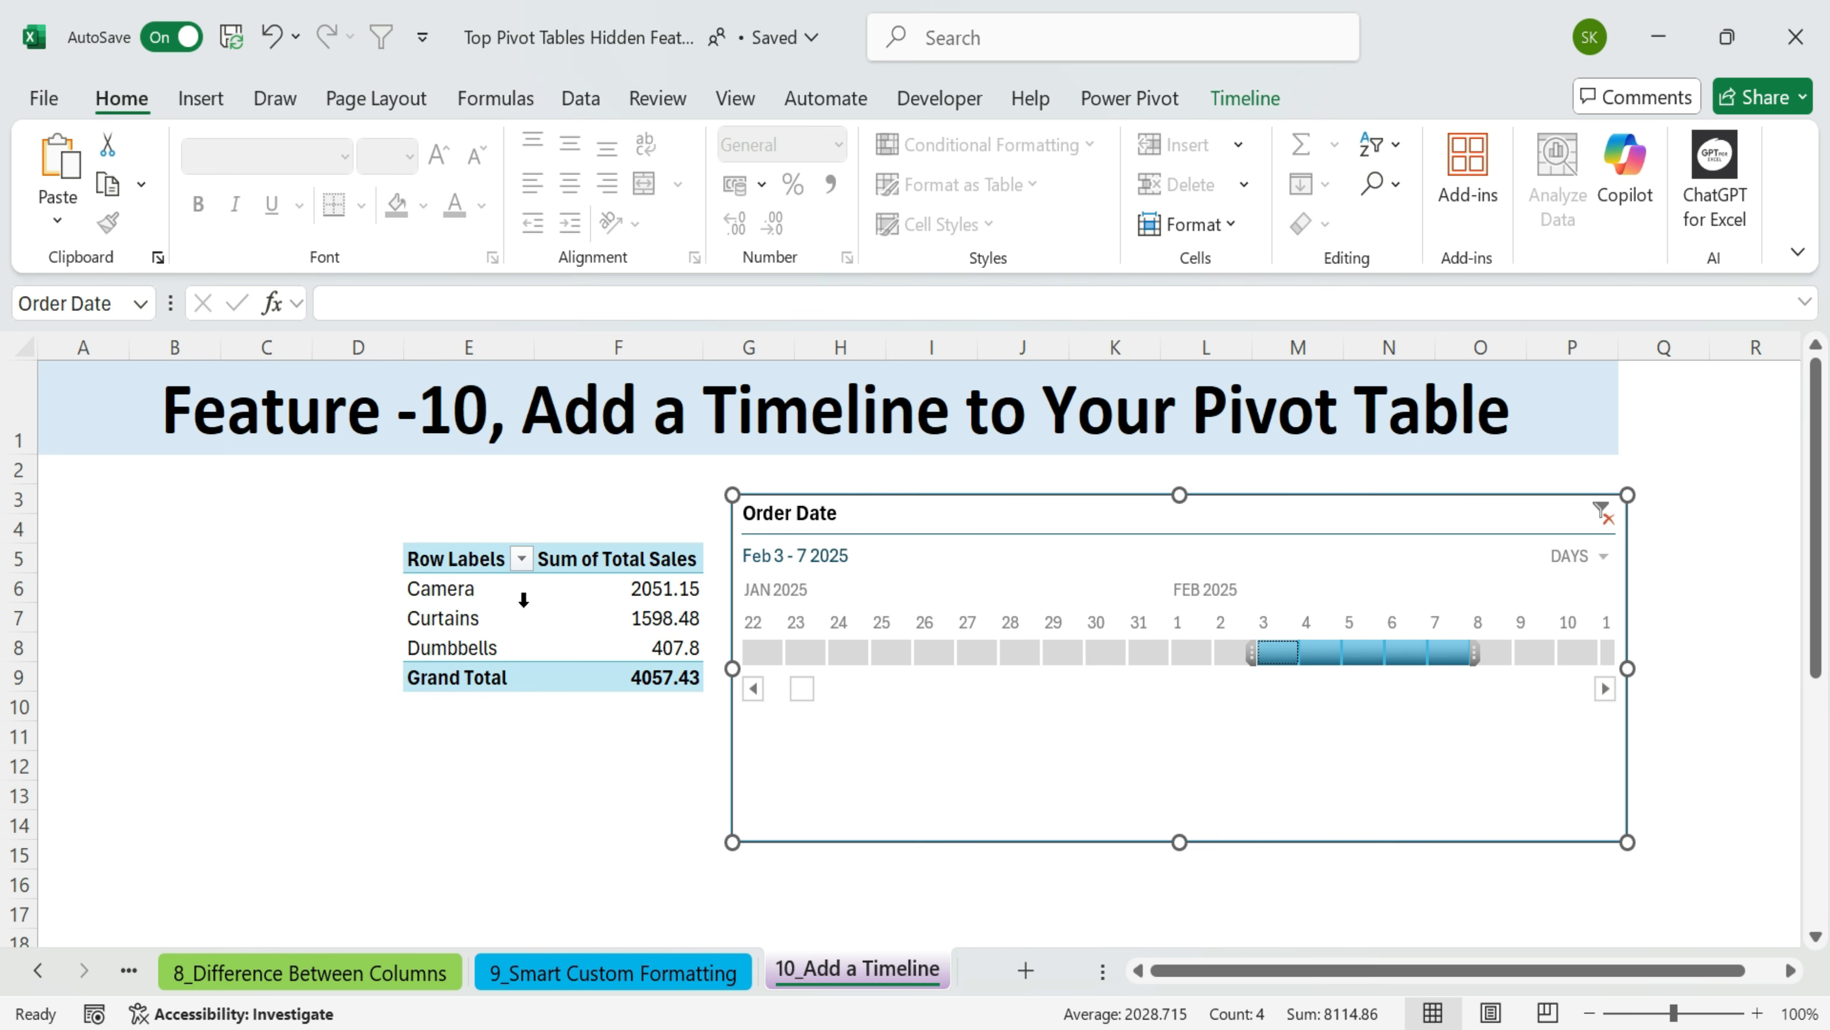
drag(524, 599, 695, 678)
drag(1567, 652, 844, 681)
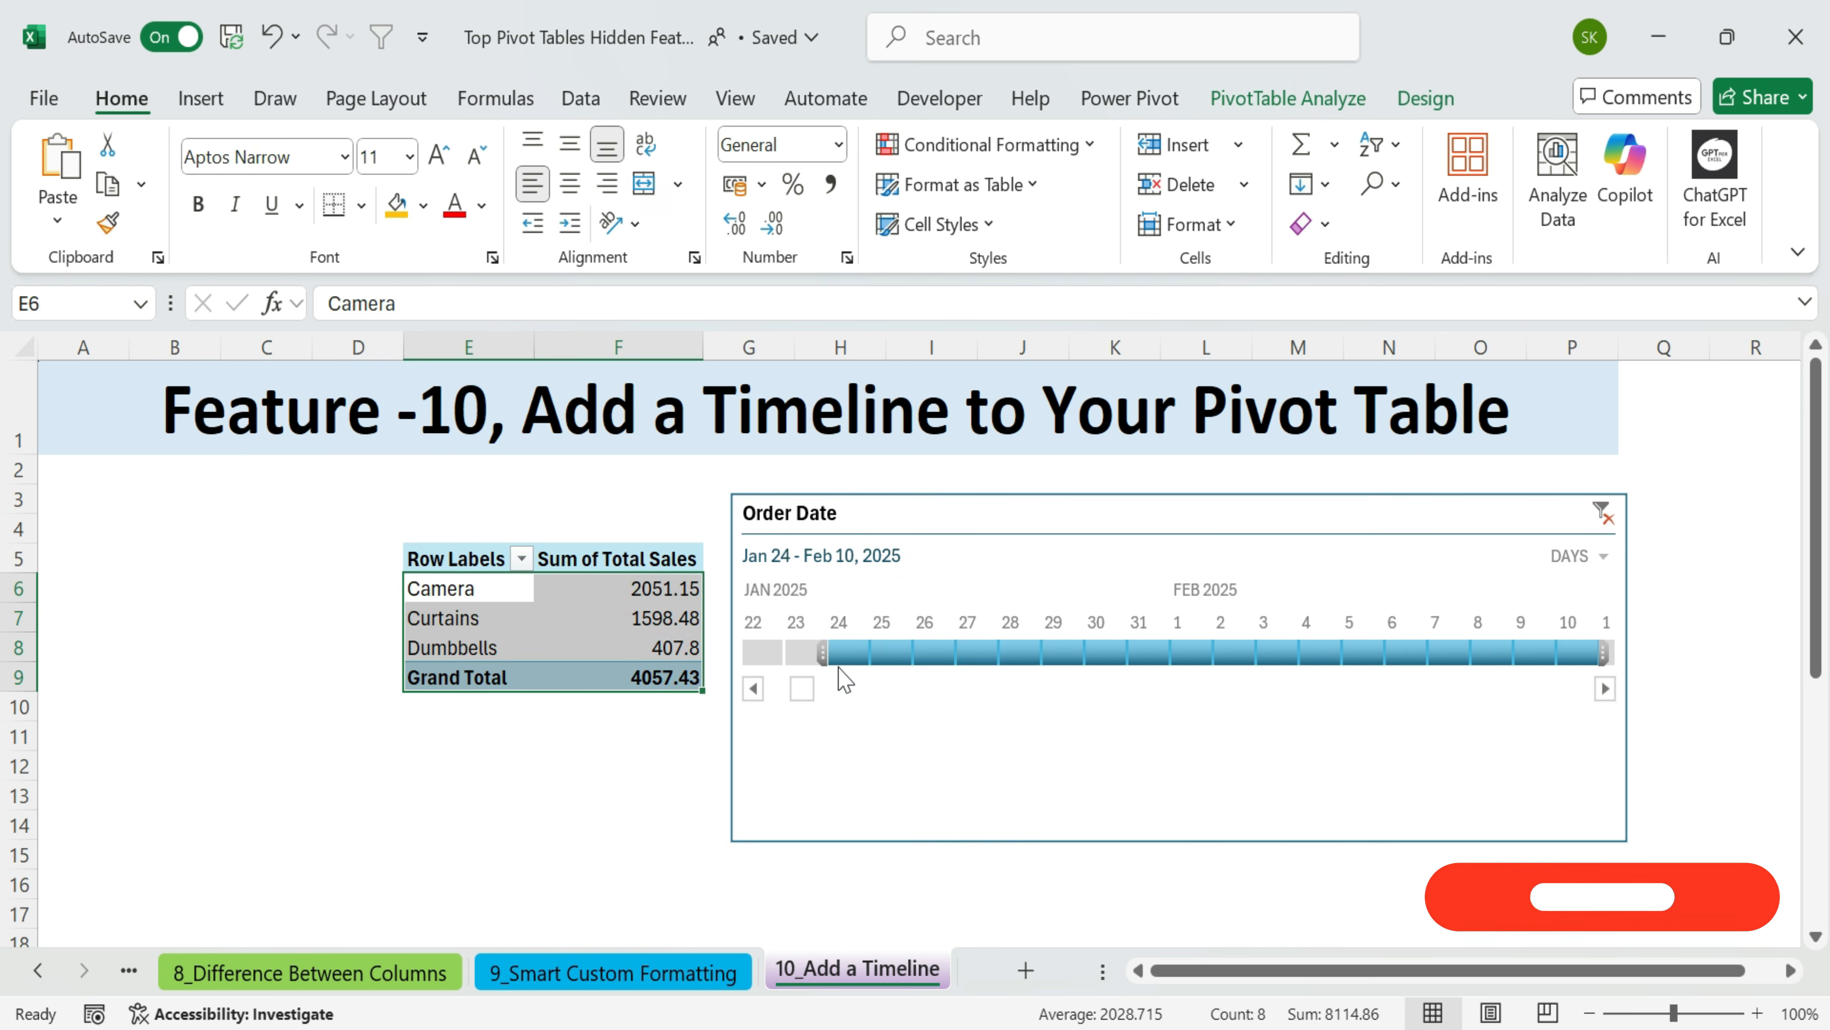